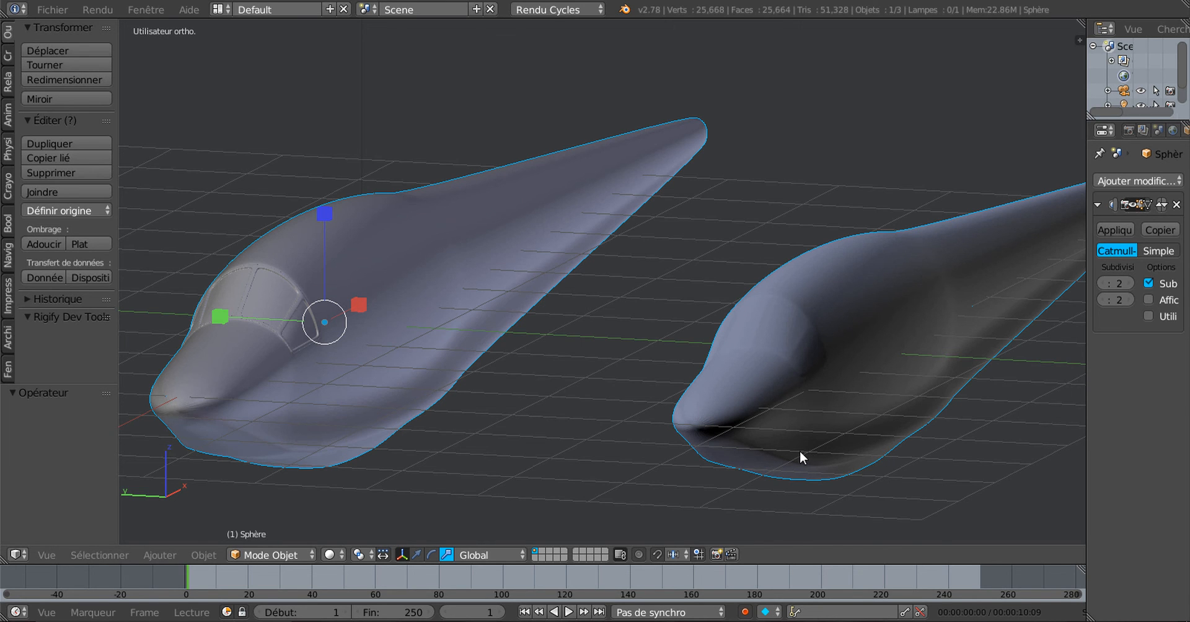
Switch to the Blender window with the opened cockpit and examine its interior in perspective view
{"action": "middle_click_drag", "start_coordinate": [799, 451], "coordinate": [737, 451]}
{"action": "scroll", "coordinate": [797, 439], "scroll_direction": "down", "scroll_amount": 1}
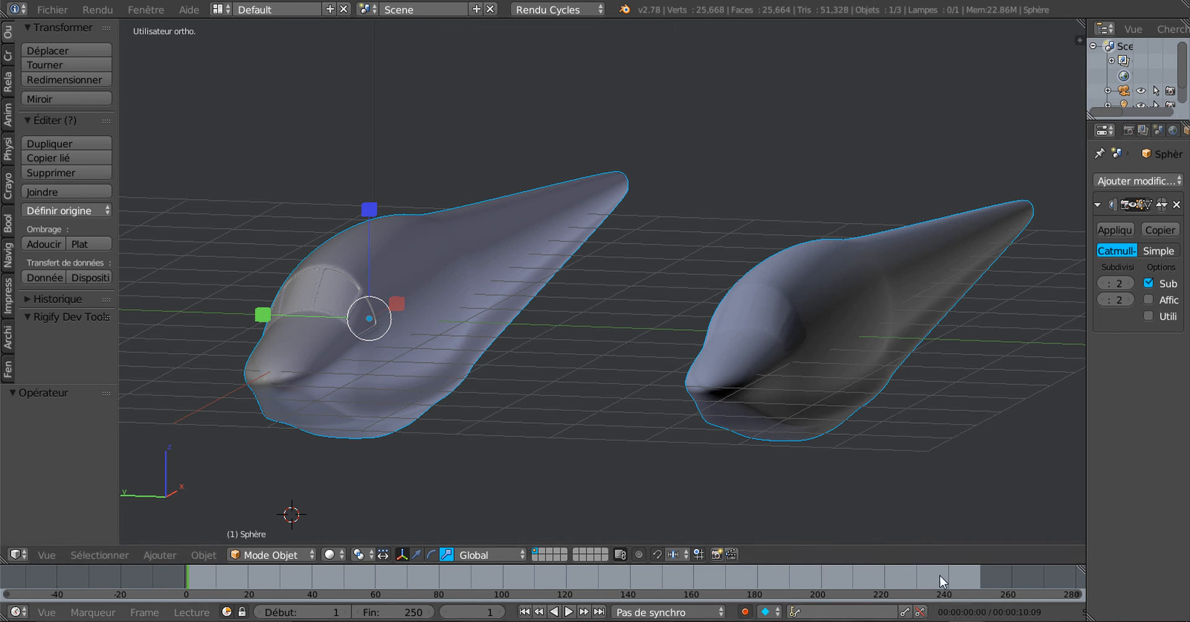
{"action": "mouse_move", "coordinate": [966, 621]}
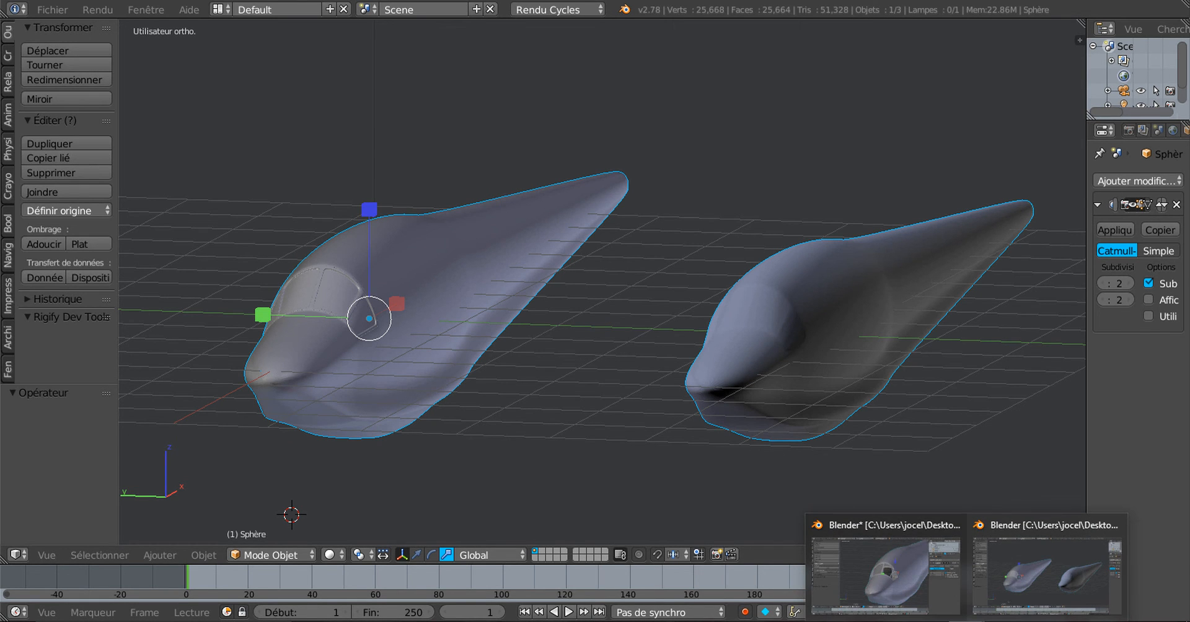
{"action": "left_click", "coordinate": [913, 571]}
{"action": "middle_click_drag", "start_coordinate": [583, 400], "coordinate": [638, 422]}
{"action": "scroll", "coordinate": [638, 422], "scroll_direction": "up", "scroll_amount": 1}
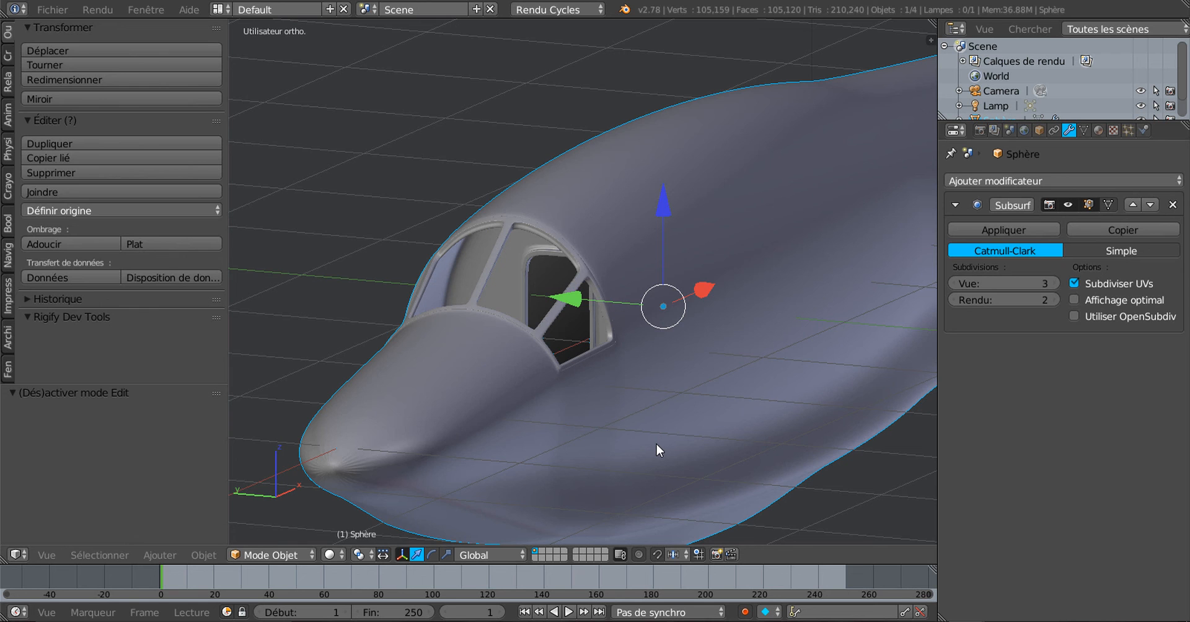
{"action": "key", "text": "KP_5"}
{"action": "middle_click_drag", "start_coordinate": [653, 446], "coordinate": [351, 436]}
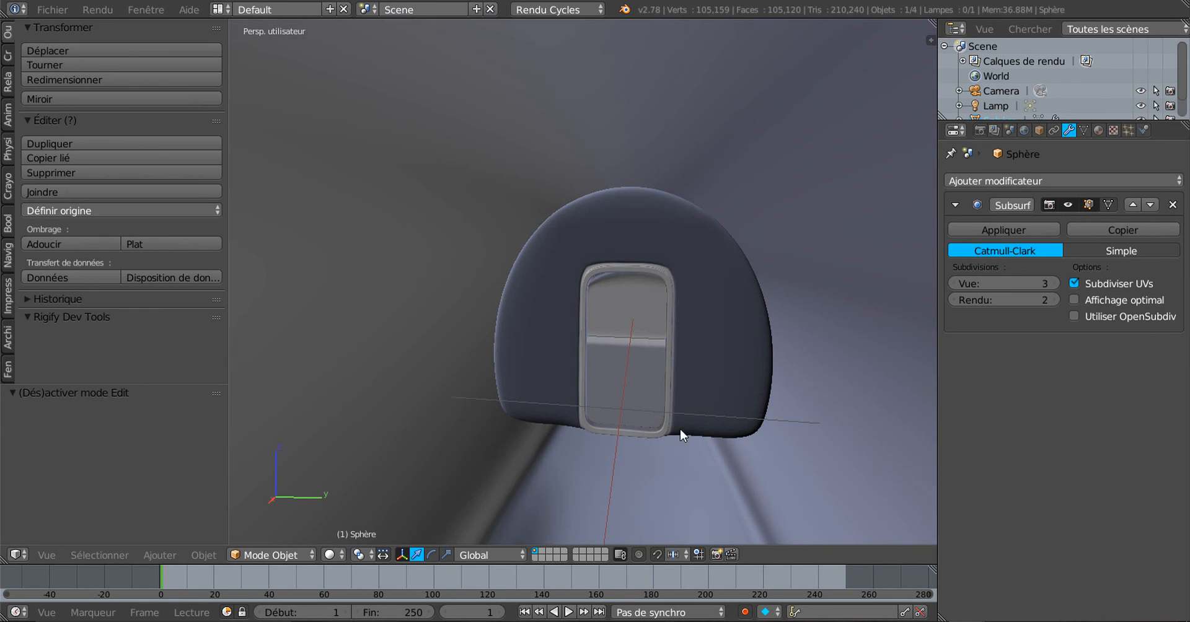
{"action": "middle_click_drag", "start_coordinate": [679, 429], "coordinate": [697, 248], "text": "ctrl"}
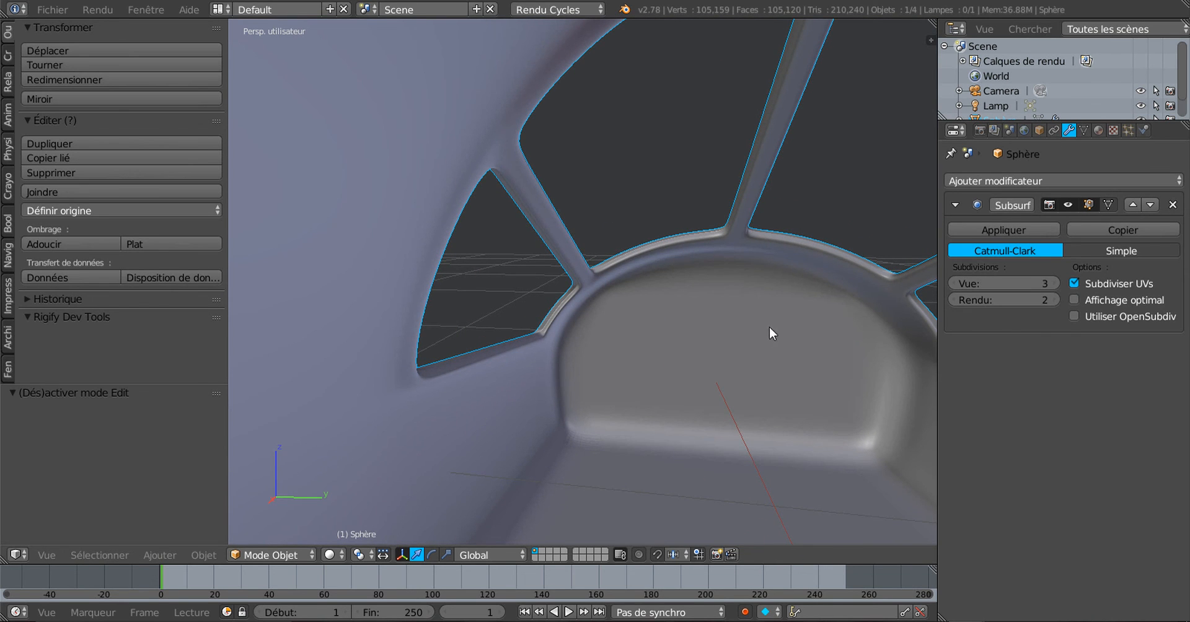
{"action": "middle_click_drag", "start_coordinate": [768, 325], "coordinate": [727, 373]}
{"action": "scroll", "coordinate": [757, 312], "scroll_direction": "down", "scroll_amount": 2}
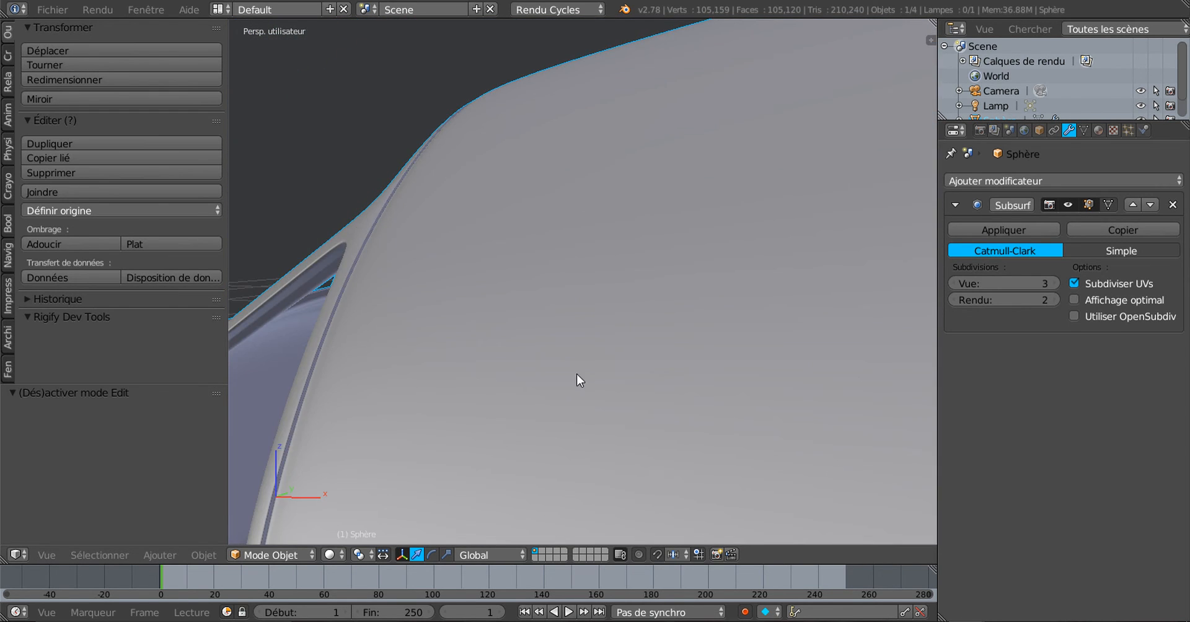
Examine the cockpit doorway and window frames from inside and outside the fuselage
{"action": "middle_click_drag", "start_coordinate": [576, 373], "coordinate": [686, 374]}
{"action": "scroll", "coordinate": [683, 373], "scroll_direction": "down", "scroll_amount": 3}
{"action": "middle_click_drag", "start_coordinate": [601, 386], "coordinate": [310, 384]}
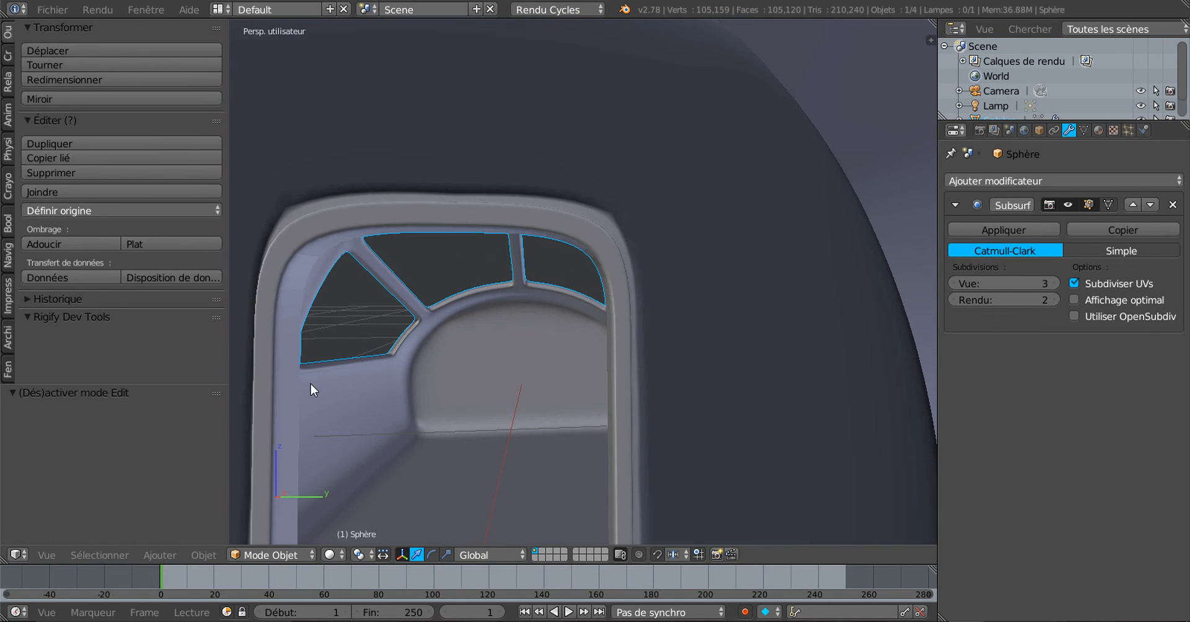
{"action": "middle_click_drag", "start_coordinate": [383, 379], "coordinate": [424, 249], "text": "ctrl"}
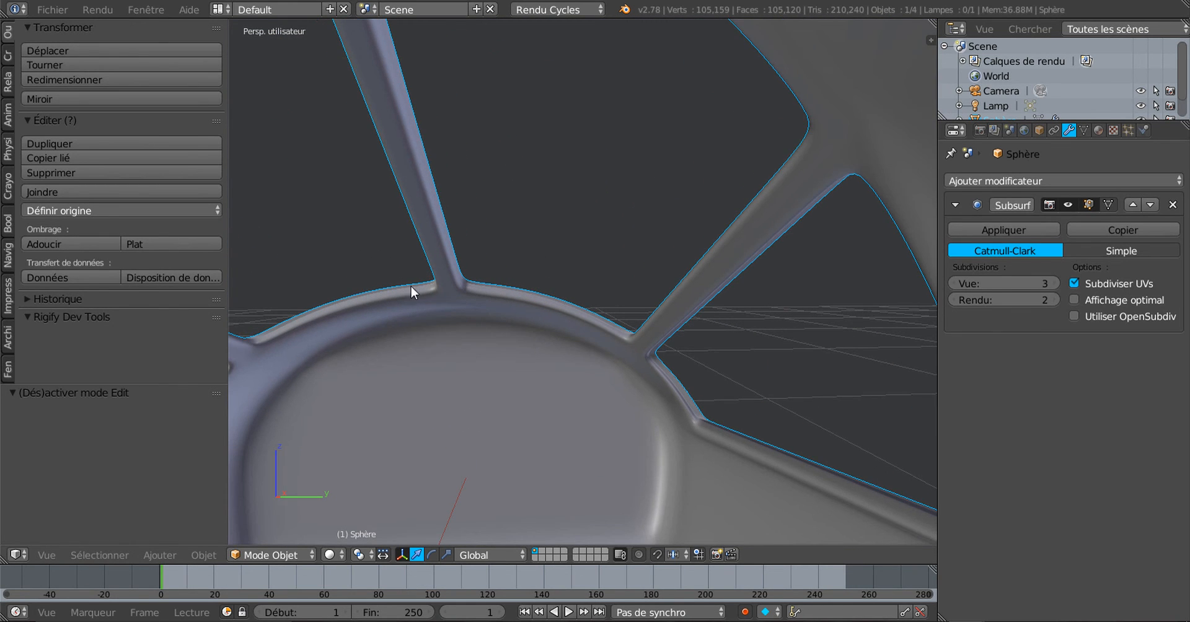
{"action": "middle_click_drag", "start_coordinate": [411, 287], "coordinate": [709, 28]}
{"action": "middle_click_drag", "start_coordinate": [661, 173], "coordinate": [623, 235]}
{"action": "middle_click_drag", "start_coordinate": [751, 395], "coordinate": [690, 329]}
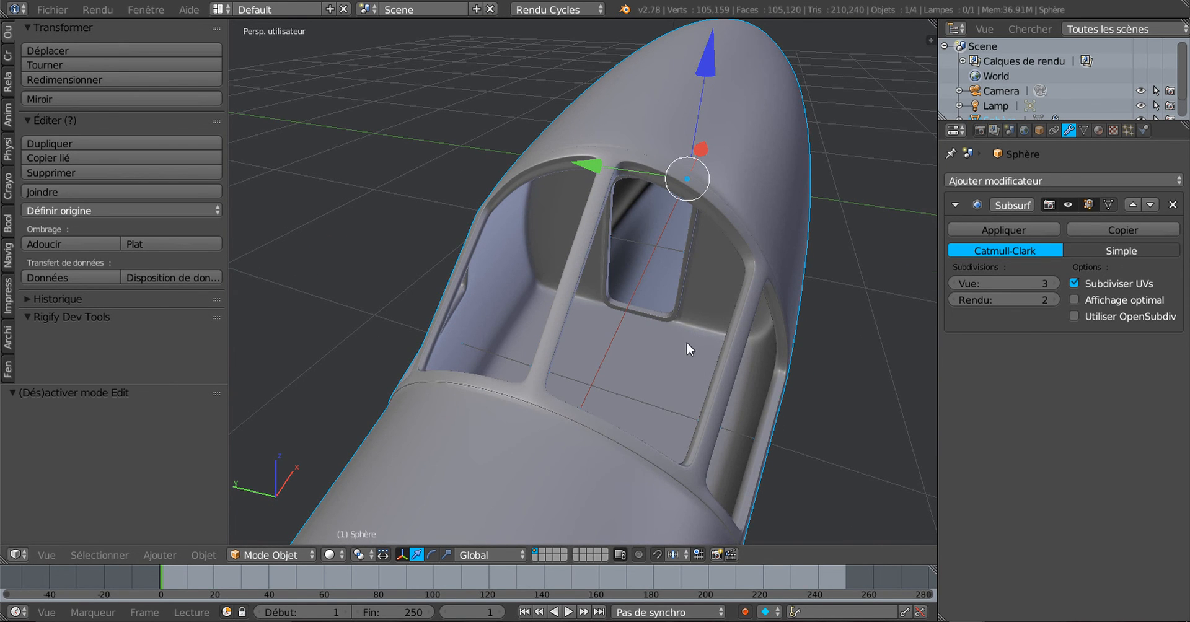
{"action": "middle_click_drag", "start_coordinate": [640, 393], "coordinate": [600, 386]}
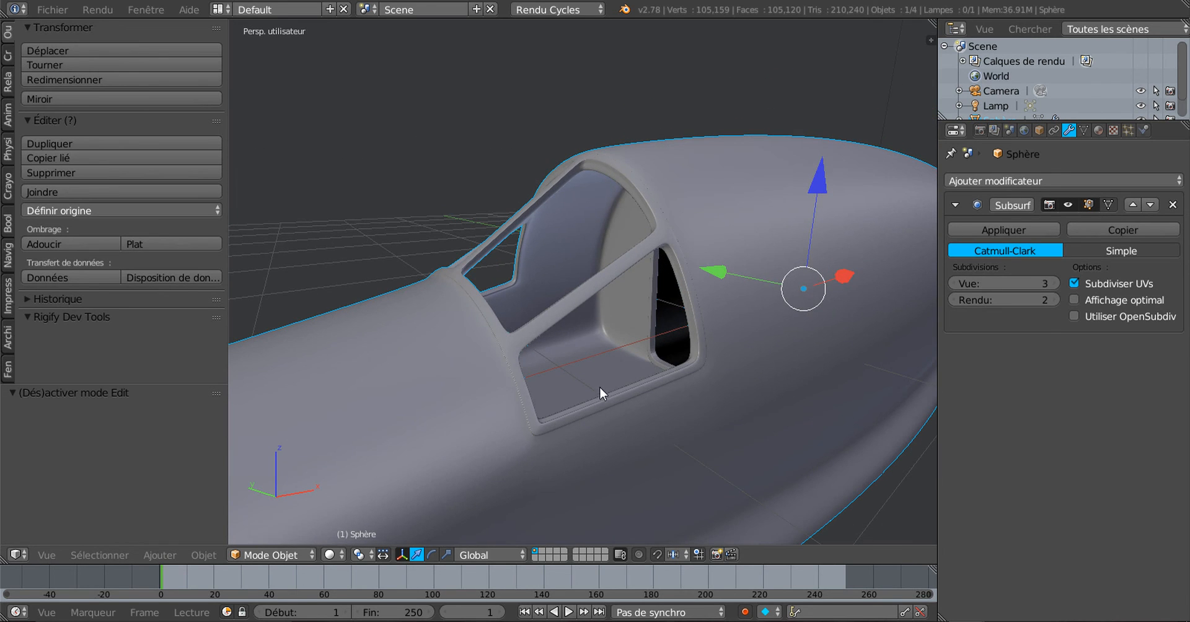
Lower the Subsurf modifier's viewport subdivisions to 0 to check the base mesh, and set them to 2
{"action": "left_click", "coordinate": [954, 284]}
{"action": "left_click", "coordinate": [955, 284]}
{"action": "left_click", "coordinate": [955, 284]}
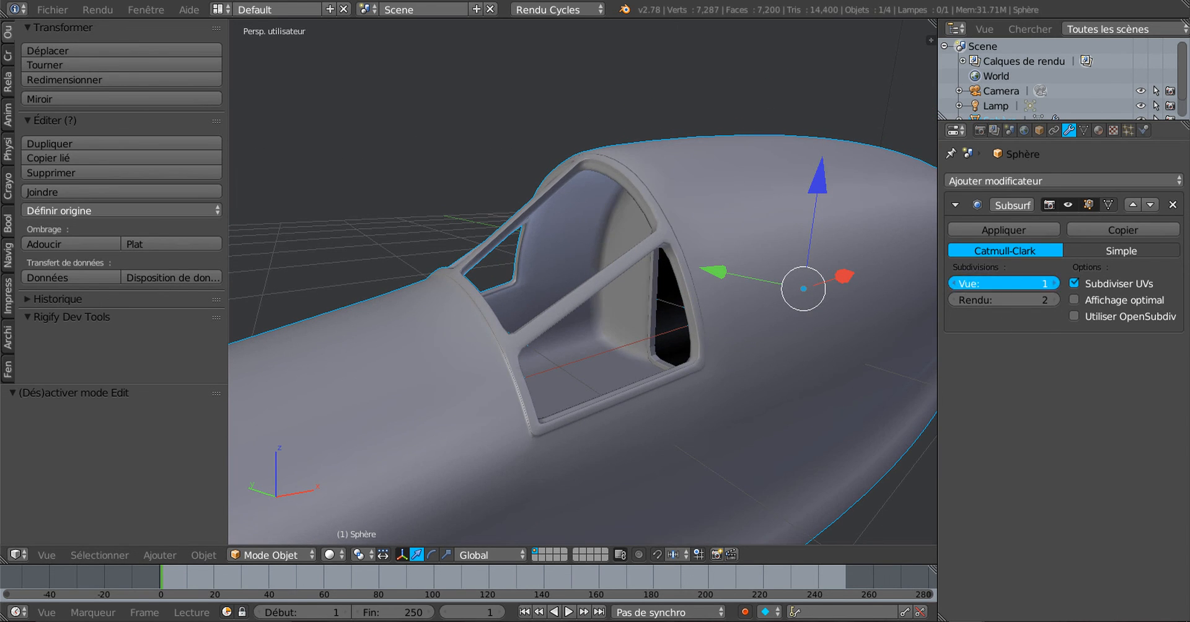
{"action": "middle_click_drag", "start_coordinate": [846, 330], "coordinate": [724, 367]}
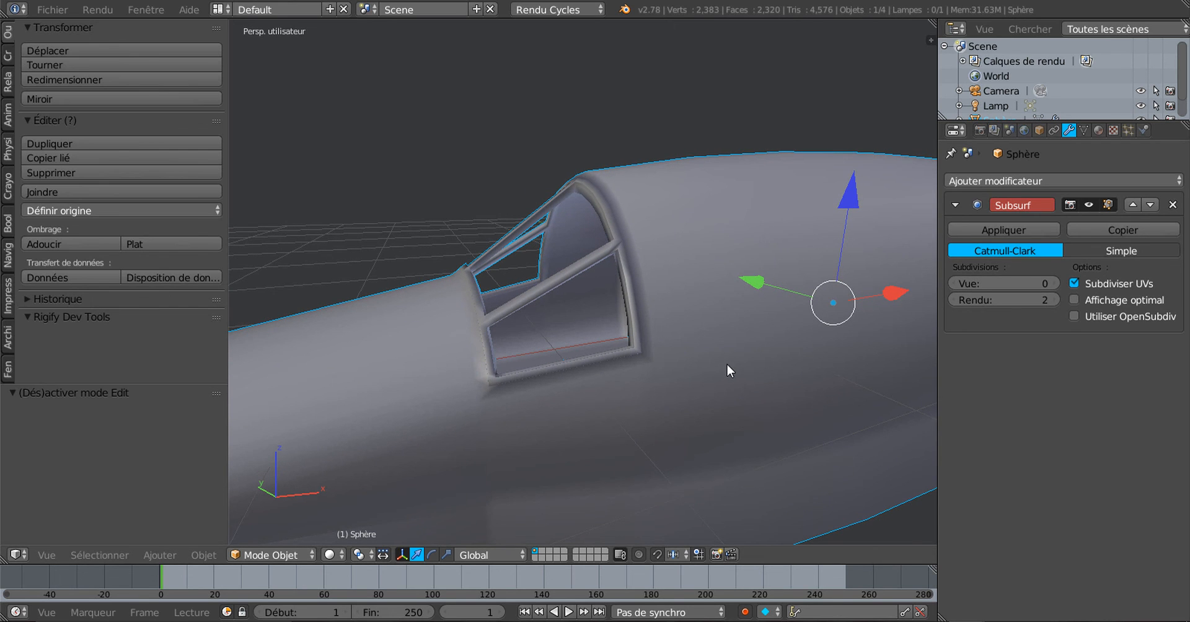
{"action": "left_click", "coordinate": [1052, 283]}
{"action": "left_click", "coordinate": [1052, 284]}
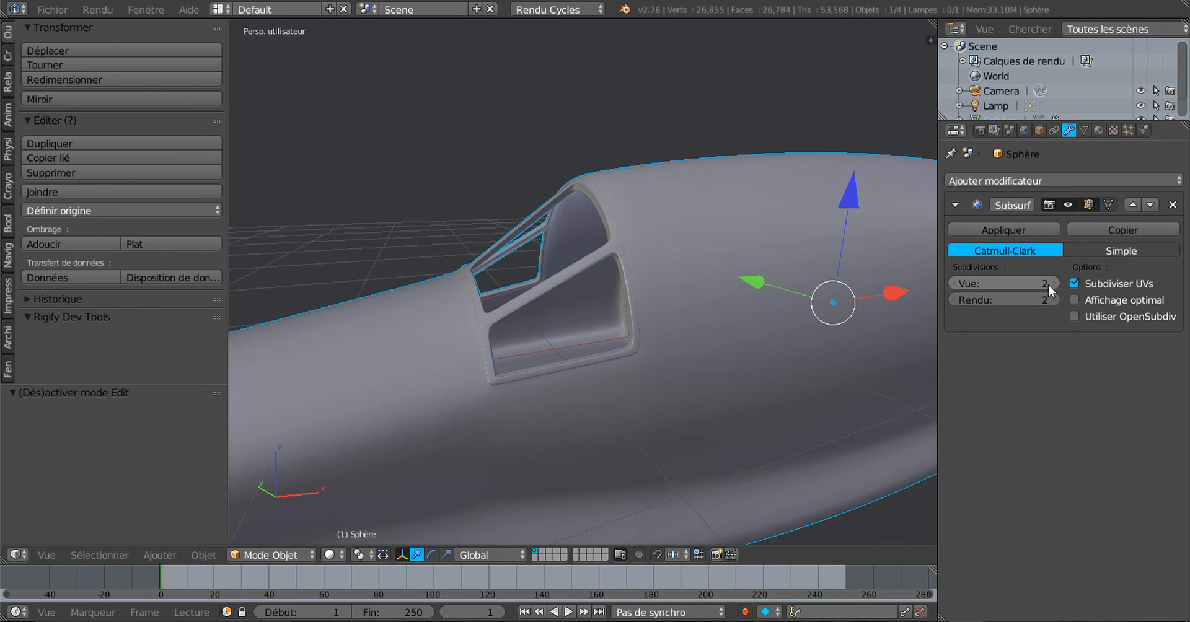
{"action": "middle_click_drag", "start_coordinate": [697, 347], "coordinate": [755, 347]}
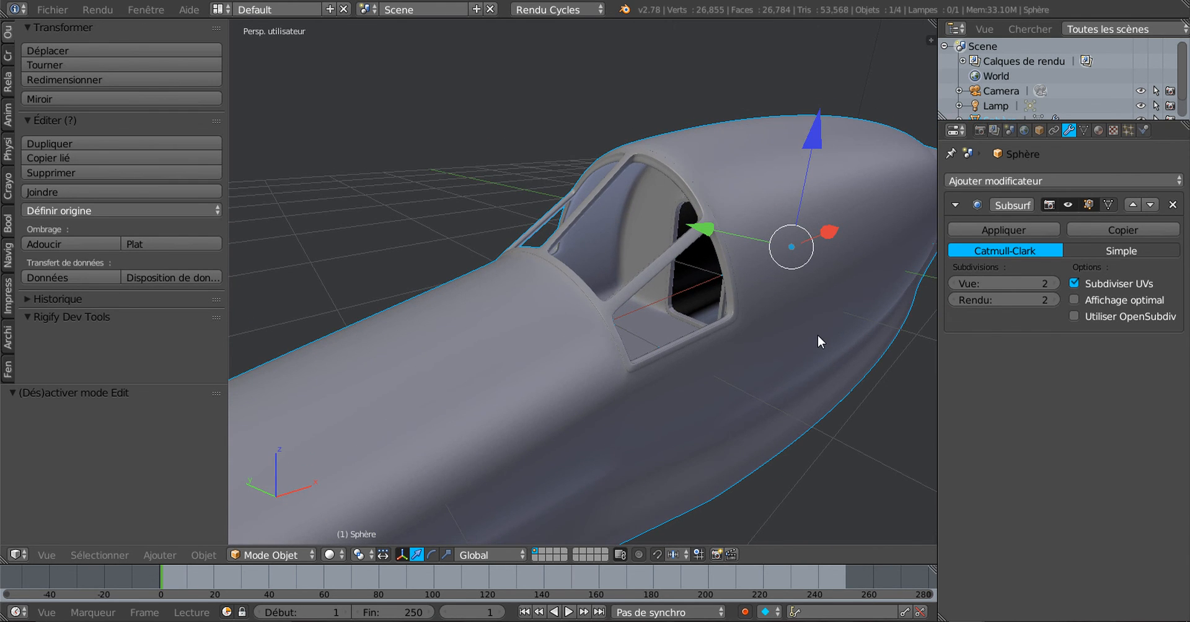
Look through the length unit presets in the scene settings
{"action": "key", "text": "Tab"}
{"action": "key", "text": "Tab"}
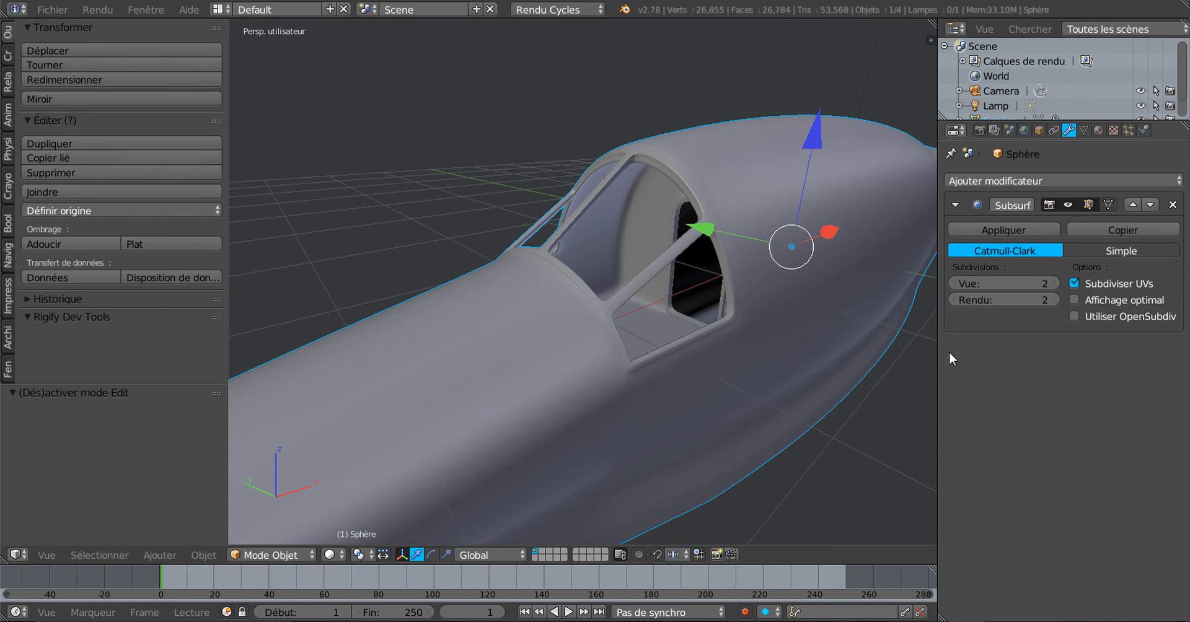
{"action": "left_click_drag", "start_coordinate": [938, 352], "coordinate": [955, 350]}
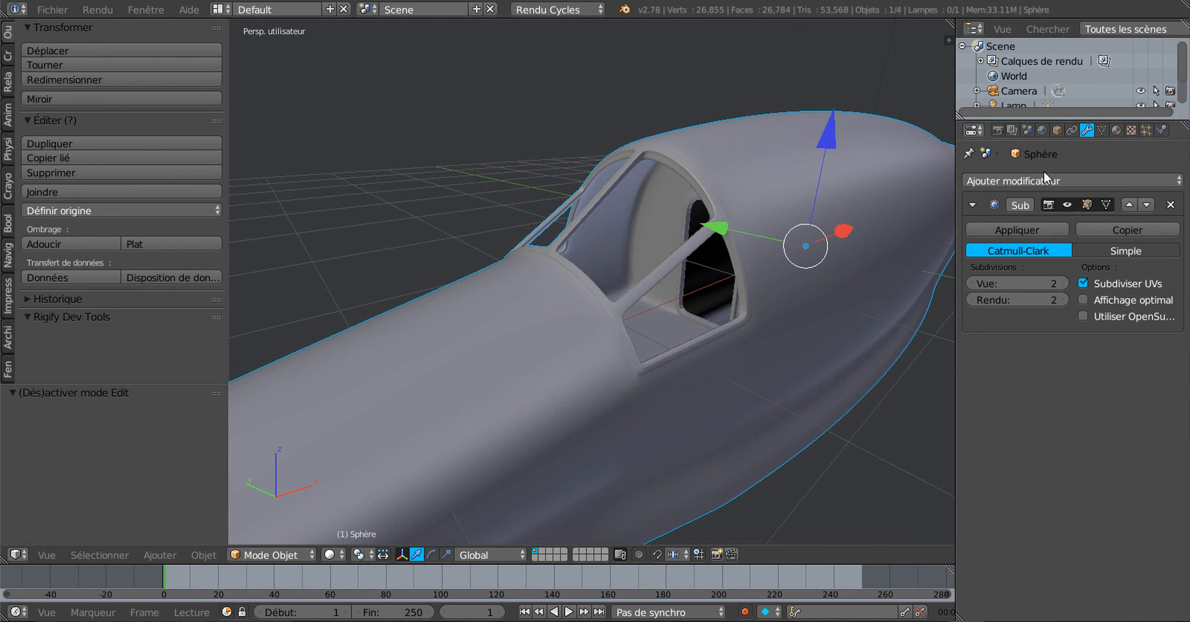
{"action": "left_click", "coordinate": [1025, 130]}
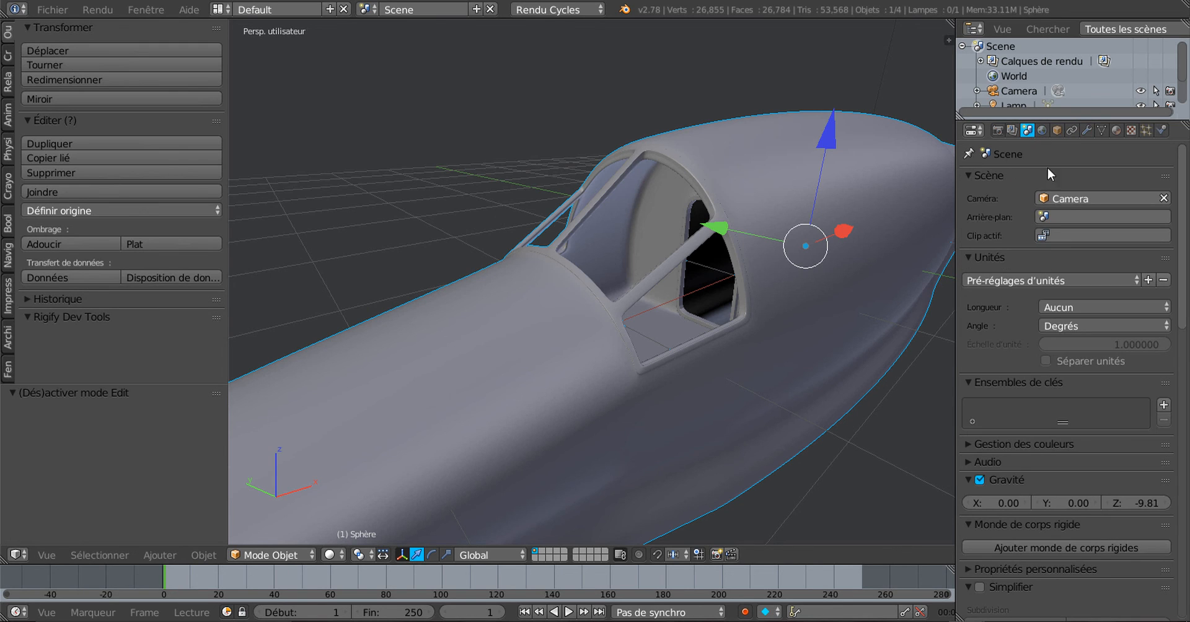
{"action": "left_click", "coordinate": [1043, 282]}
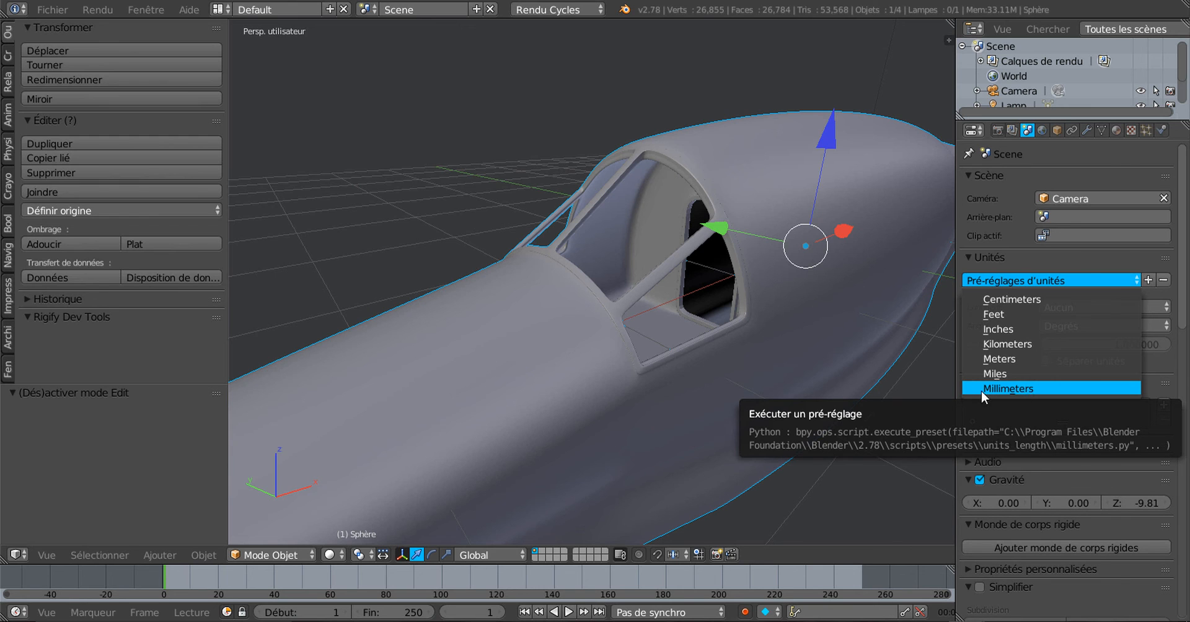
Inspect the fuselage mesh in Edit Mode and the cockpit exterior in orthographic view from several sides
{"action": "scroll", "coordinate": [761, 393], "scroll_direction": "down", "scroll_amount": 5}
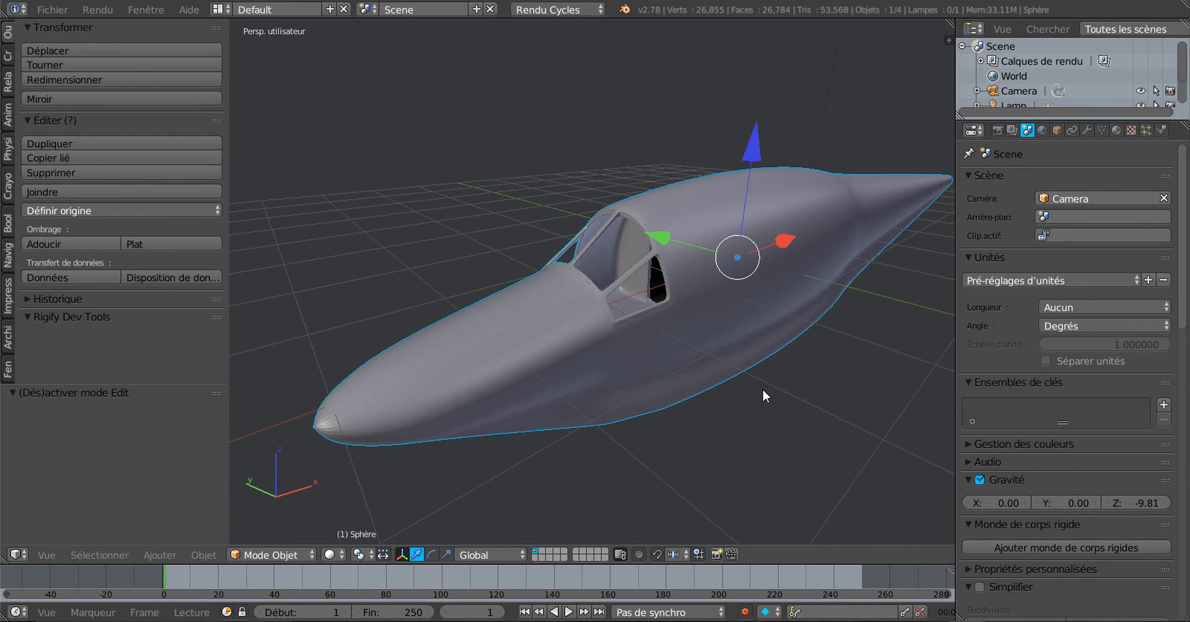
{"action": "key", "text": "Tab"}
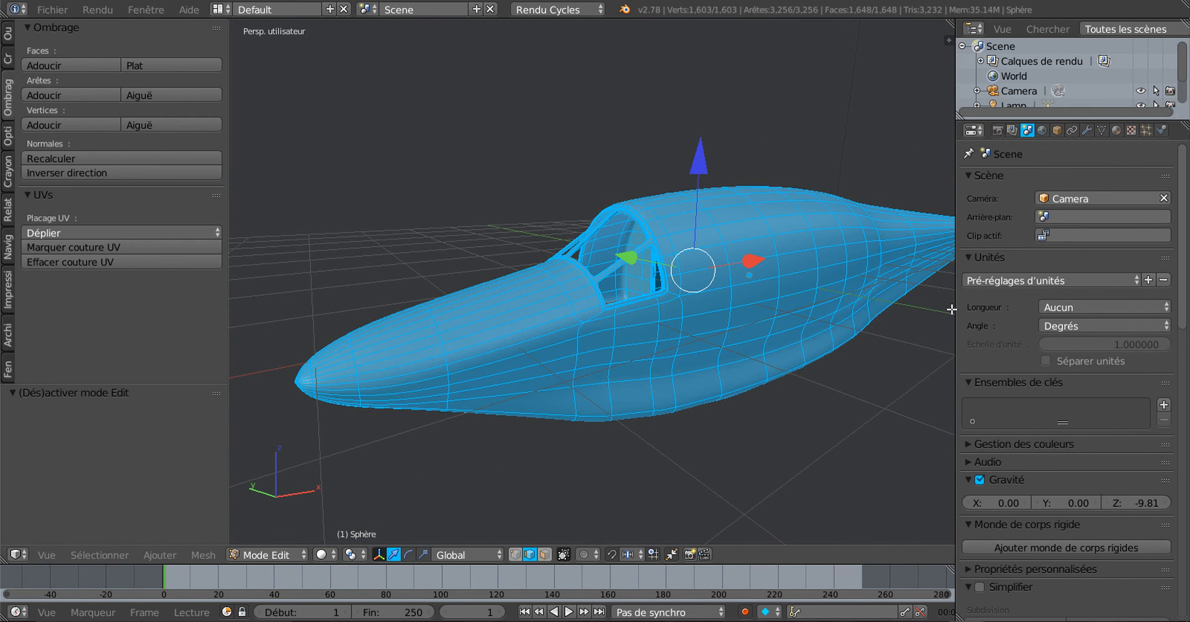
{"action": "key", "text": "Tab"}
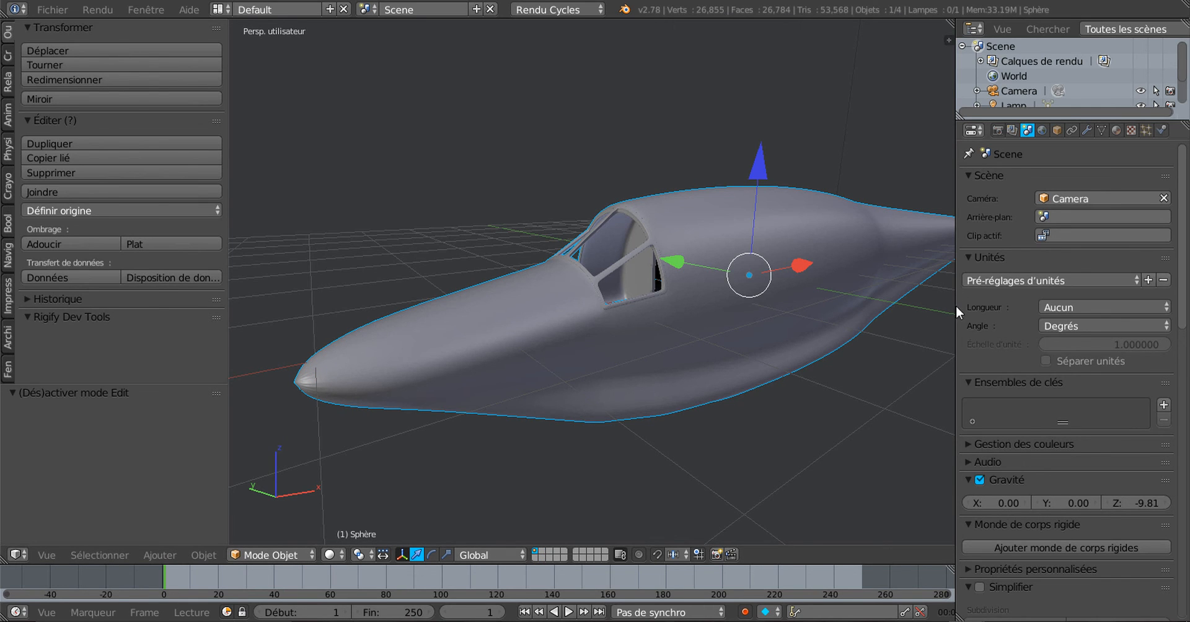
{"action": "left_click_drag", "start_coordinate": [959, 306], "coordinate": [1027, 307]}
{"action": "middle_click_drag", "start_coordinate": [979, 307], "coordinate": [734, 341]}
{"action": "key", "text": "KP_5"}
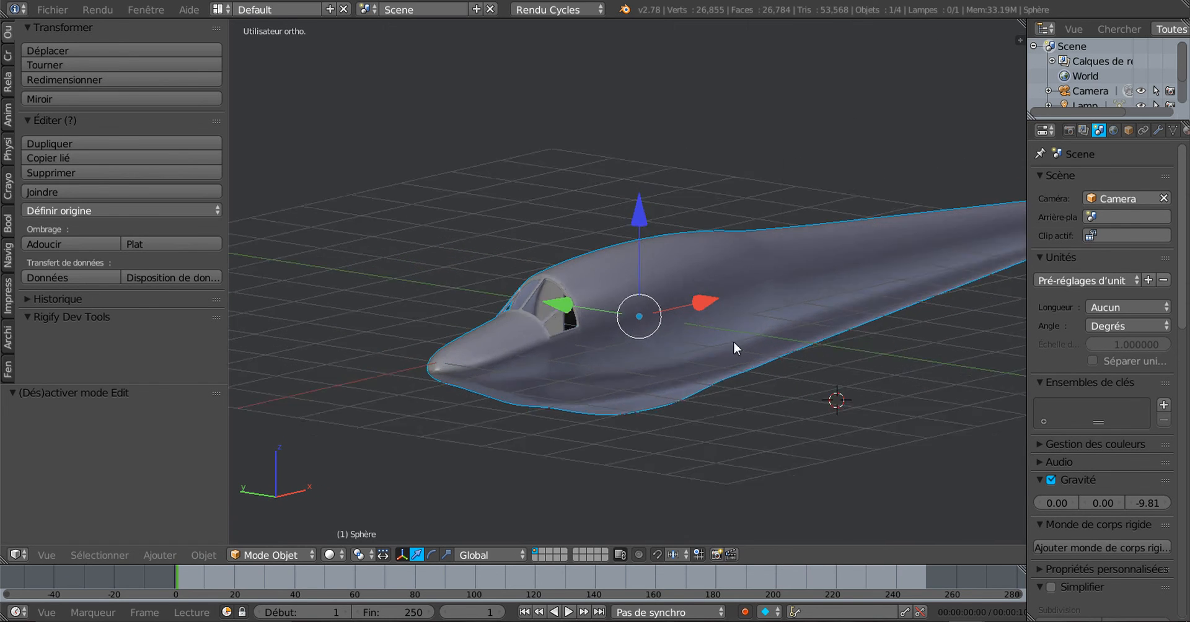
{"action": "scroll", "coordinate": [757, 233], "scroll_direction": "up", "scroll_amount": 8}
{"action": "middle_click_drag", "start_coordinate": [761, 255], "coordinate": [841, 216], "text": "ctrl"}
{"action": "middle_click_drag", "start_coordinate": [697, 326], "coordinate": [773, 343], "text": "ctrl"}
{"action": "middle_click_drag", "start_coordinate": [702, 347], "coordinate": [481, 336], "text": "ctrl"}
{"action": "scroll", "coordinate": [674, 343], "scroll_direction": "down", "scroll_amount": 8}
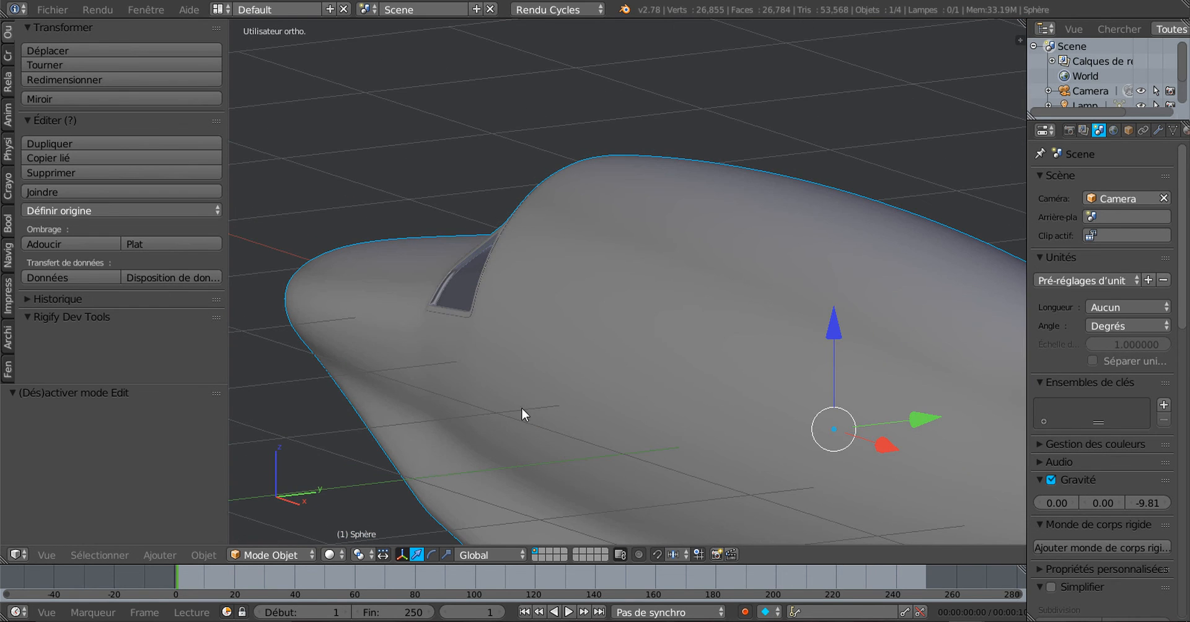
{"action": "middle_click_drag", "start_coordinate": [522, 407], "coordinate": [644, 378], "text": "ctrl"}
{"action": "scroll", "coordinate": [523, 398], "scroll_direction": "down", "scroll_amount": 4}
{"action": "scroll", "coordinate": [677, 360], "scroll_direction": "up", "scroll_amount": 3}
{"action": "middle_click_drag", "start_coordinate": [687, 277], "coordinate": [766, 284], "text": "shift"}
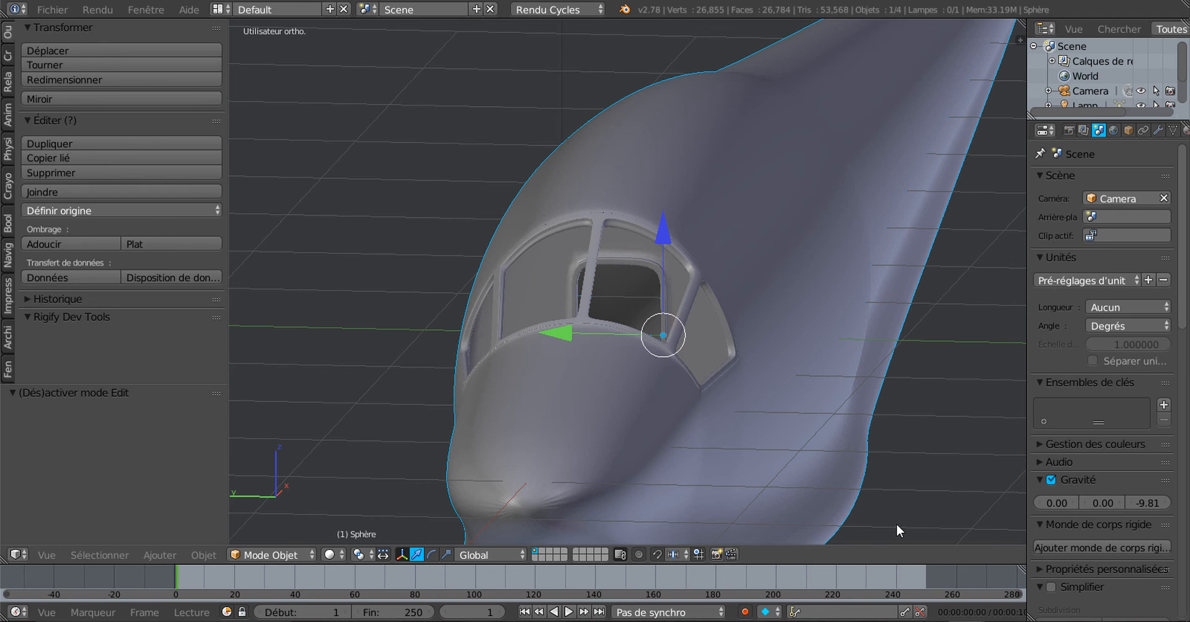
Switch to the Blender window with two fuselages and reveal the mesh's hidden geometry in Edit Mode
{"action": "mouse_move", "coordinate": [966, 621]}
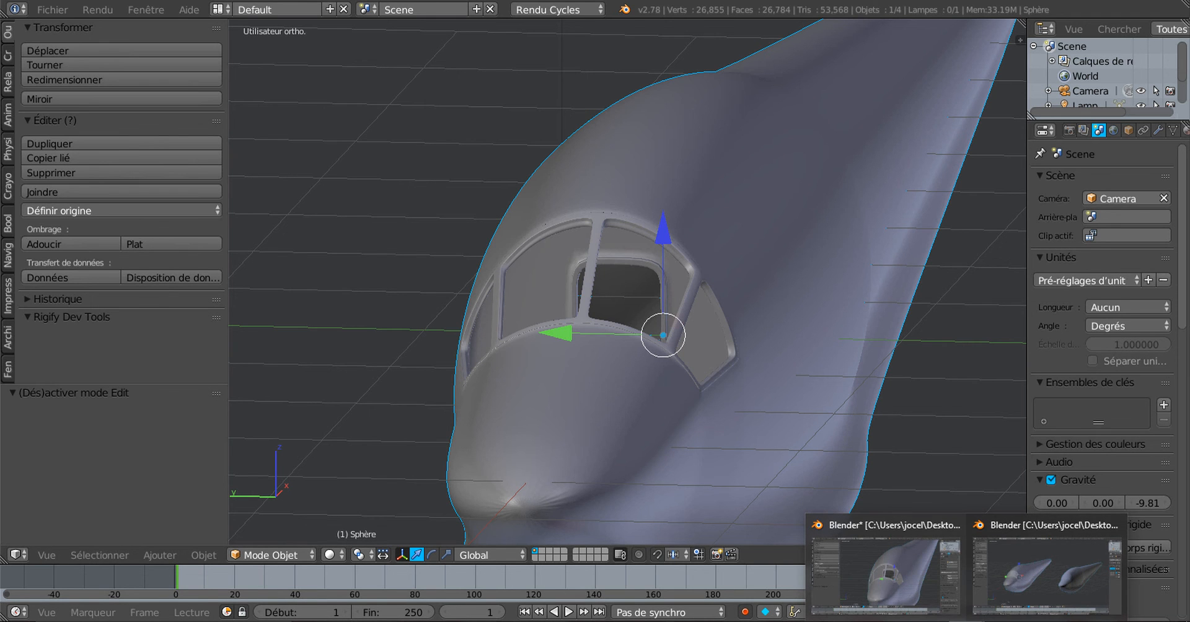
{"action": "left_click", "coordinate": [1009, 581]}
{"action": "scroll", "coordinate": [737, 466], "scroll_direction": "up", "scroll_amount": 3}
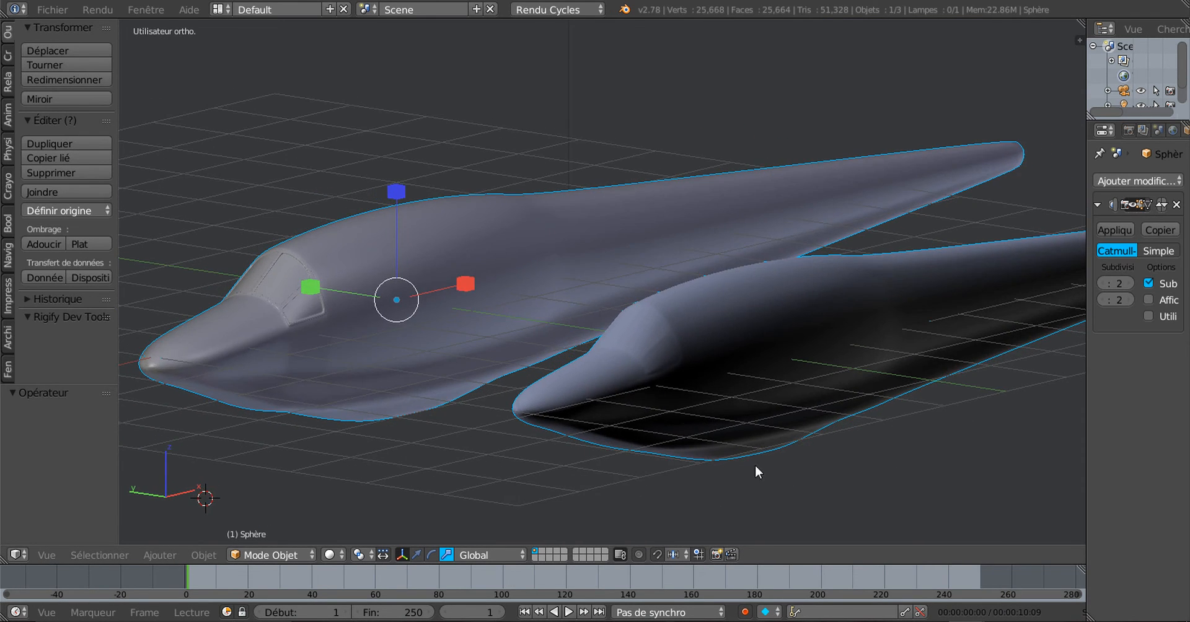
{"action": "scroll", "coordinate": [756, 466], "scroll_direction": "down", "scroll_amount": 3}
{"action": "scroll", "coordinate": [774, 468], "scroll_direction": "up", "scroll_amount": 4}
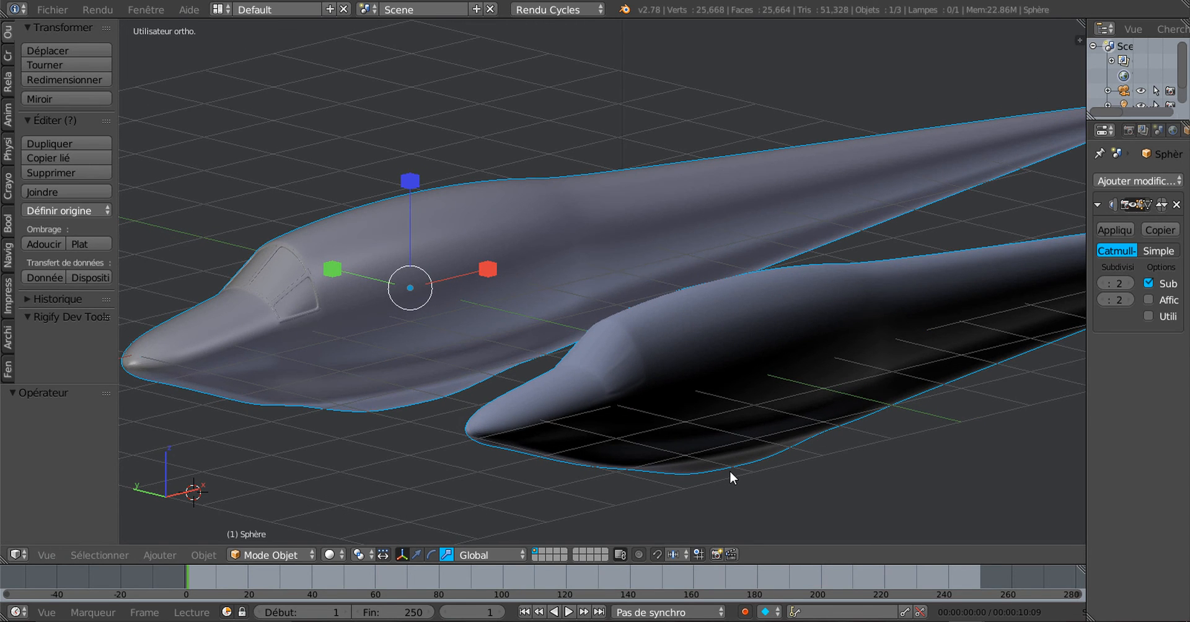
{"action": "middle_click_drag", "start_coordinate": [731, 471], "coordinate": [815, 441]}
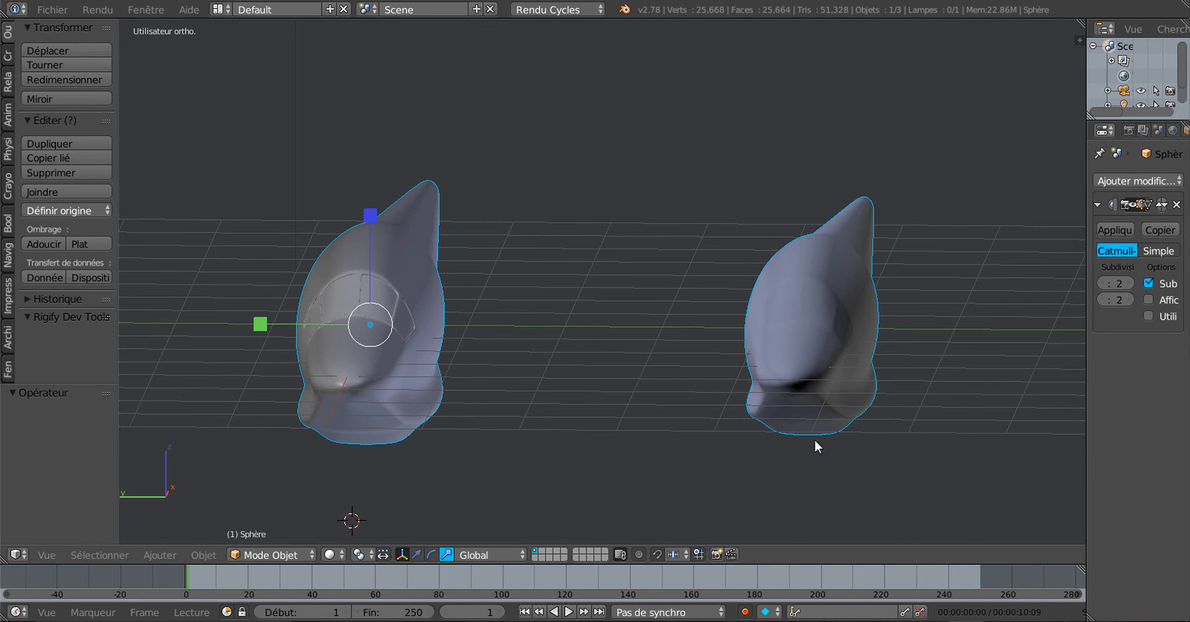
{"action": "middle_click_drag", "start_coordinate": [733, 425], "coordinate": [779, 400]}
{"action": "key", "text": "Tab"}
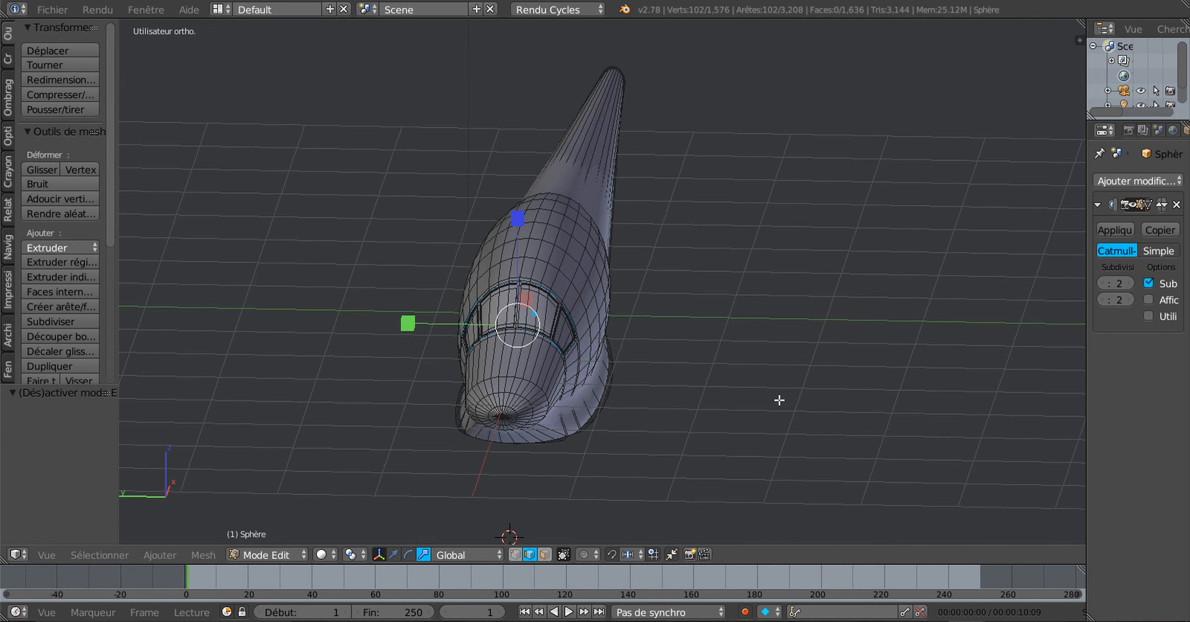
{"action": "key", "text": "alt+h"}
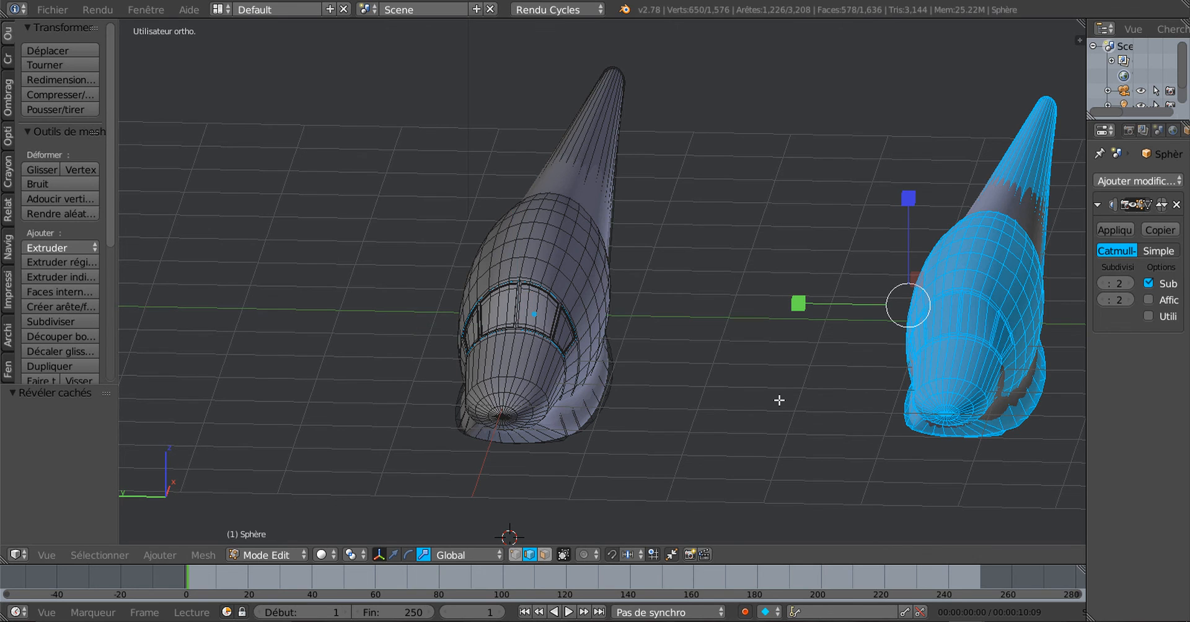
Deselect the outline edges around the cockpit windows with Circle Select in wireframe, and return to solid shading
{"action": "middle_click_drag", "start_coordinate": [686, 415], "coordinate": [783, 409]}
{"action": "scroll", "coordinate": [737, 432], "scroll_direction": "up", "scroll_amount": 6}
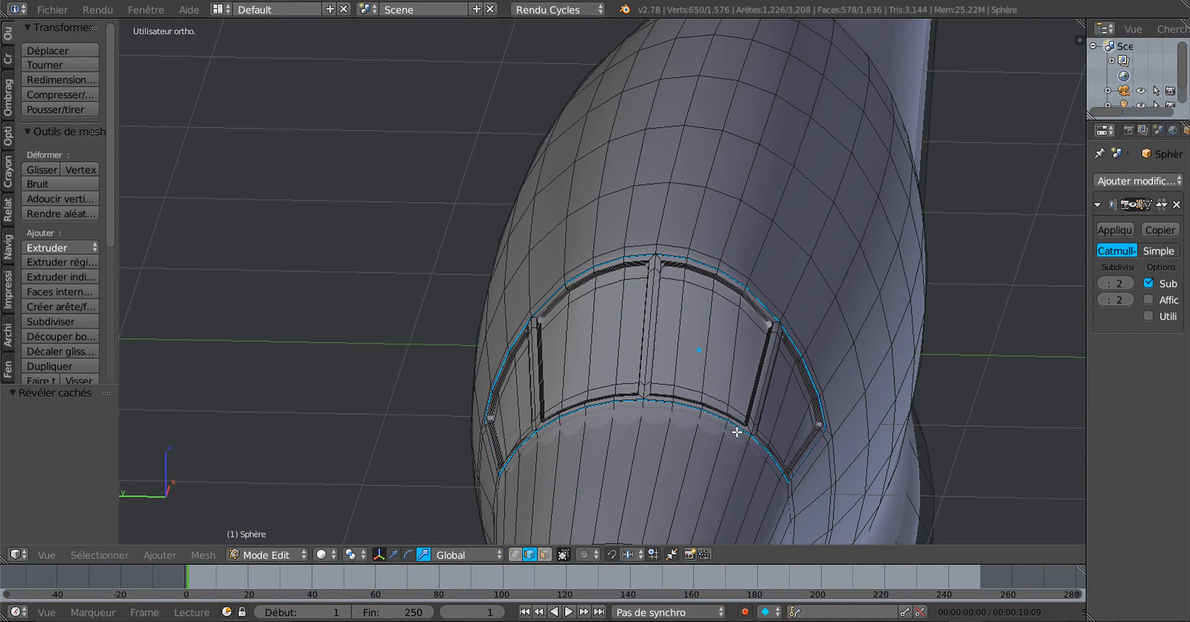
{"action": "key", "text": "z"}
{"action": "scroll", "coordinate": [740, 433], "scroll_direction": "down", "scroll_amount": 3}
{"action": "key", "text": "c"}
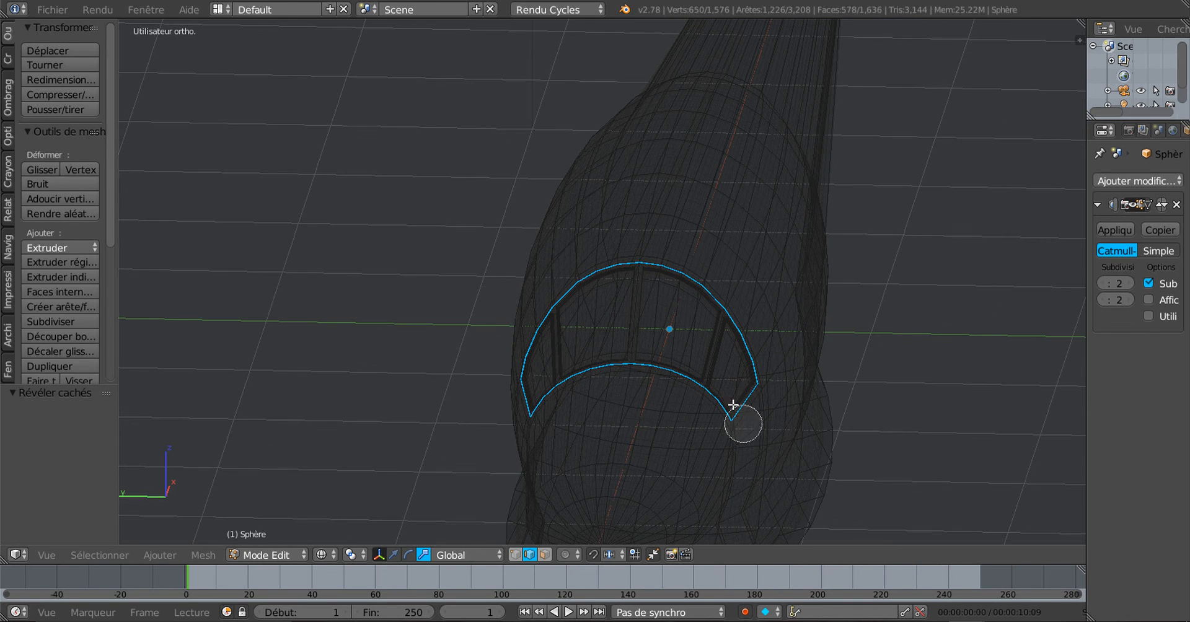
{"action": "mouse_move", "coordinate": [745, 355]}
{"action": "middle_mouse_down"}
{"action": "mouse_move", "coordinate": [704, 271]}
{"action": "mouse_move", "coordinate": [536, 337]}
{"action": "mouse_move", "coordinate": [730, 379]}
{"action": "mouse_move", "coordinate": [763, 363]}
{"action": "mouse_move", "coordinate": [719, 367]}
{"action": "middle_mouse_up"}
{"action": "right_click", "coordinate": [675, 329]}
{"action": "scroll", "coordinate": [663, 339], "scroll_direction": "down", "scroll_amount": 3}
{"action": "scroll", "coordinate": [718, 368], "scroll_direction": "down", "scroll_amount": 1}
{"action": "scroll", "coordinate": [718, 368], "scroll_direction": "down", "scroll_amount": 1}
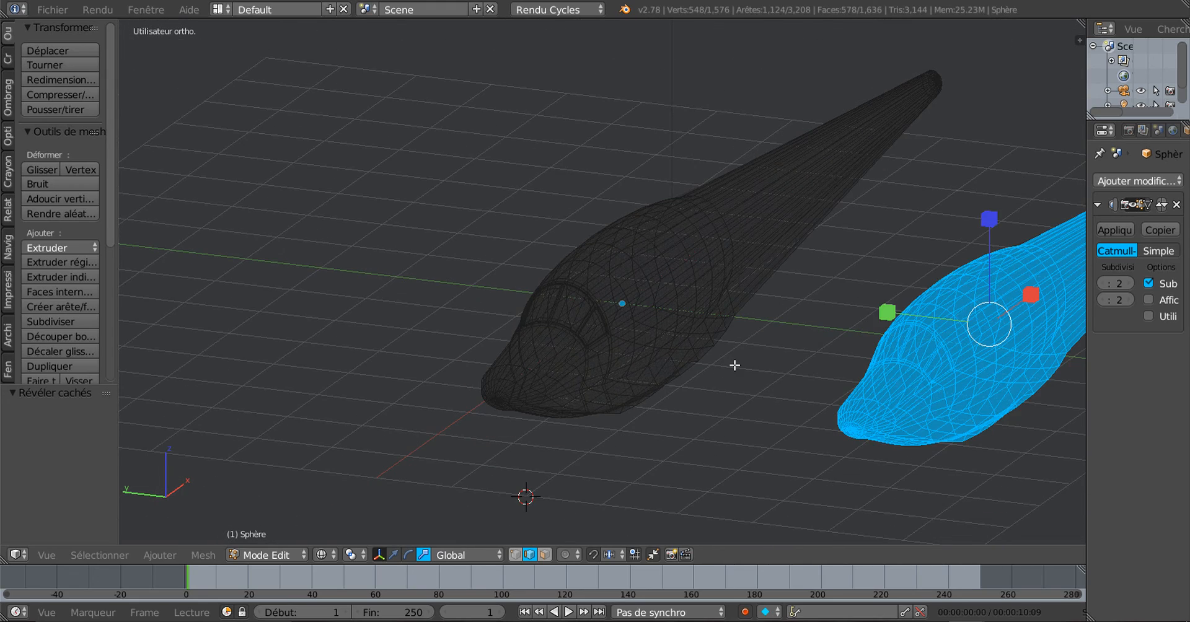
{"action": "key", "text": "Tab"}
{"action": "key", "text": "Tab"}
{"action": "key", "text": "z"}
Select the vertical edge loop crossing the rear part of the cockpit windows on the windowed fuselage and dissolve its edges
{"action": "middle_click_drag", "start_coordinate": [723, 390], "coordinate": [636, 417]}
{"action": "middle_click_drag", "start_coordinate": [622, 399], "coordinate": [825, 319], "text": "shift"}
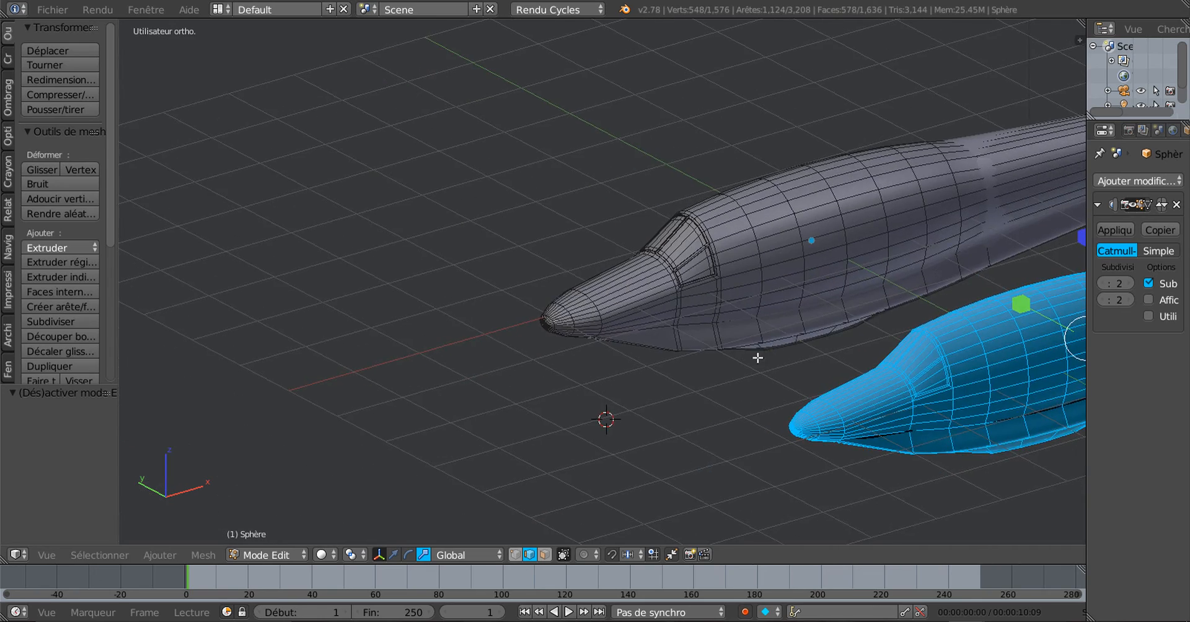
{"action": "scroll", "coordinate": [756, 357], "scroll_direction": "up", "scroll_amount": 4}
{"action": "middle_click_drag", "start_coordinate": [730, 357], "coordinate": [701, 347]}
{"action": "scroll", "coordinate": [713, 346], "scroll_direction": "up", "scroll_amount": 3}
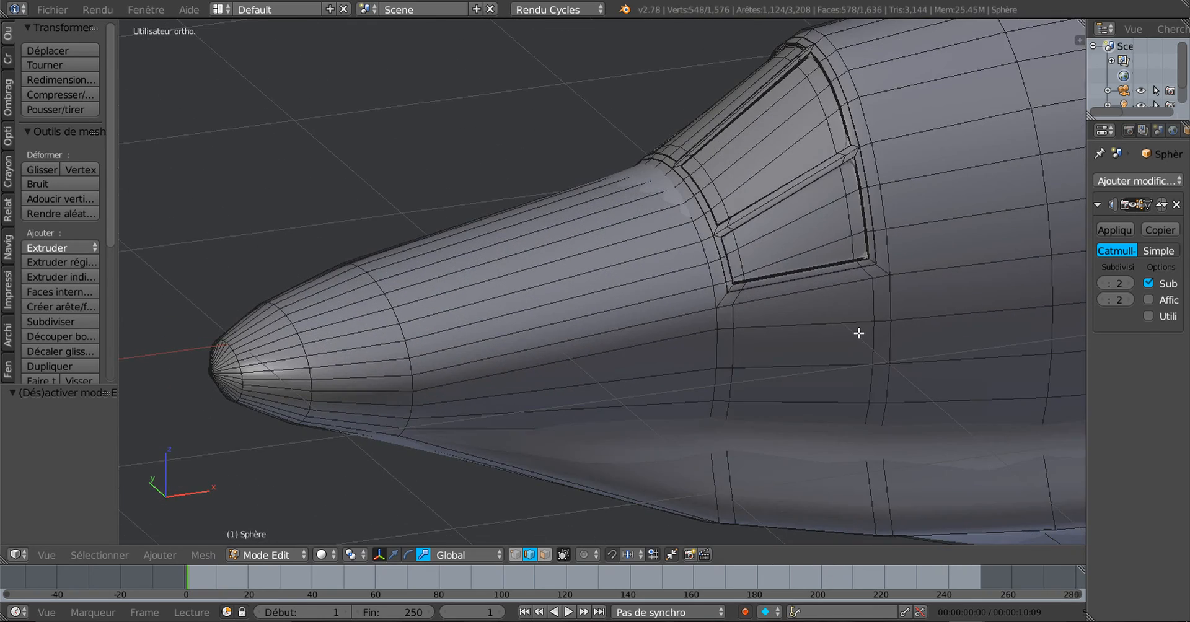
{"action": "middle_click_drag", "start_coordinate": [852, 333], "coordinate": [797, 320], "text": "shift"}
{"action": "scroll", "coordinate": [796, 320], "scroll_direction": "up", "scroll_amount": 1}
{"action": "right_click", "coordinate": [858, 291], "text": "alt"}
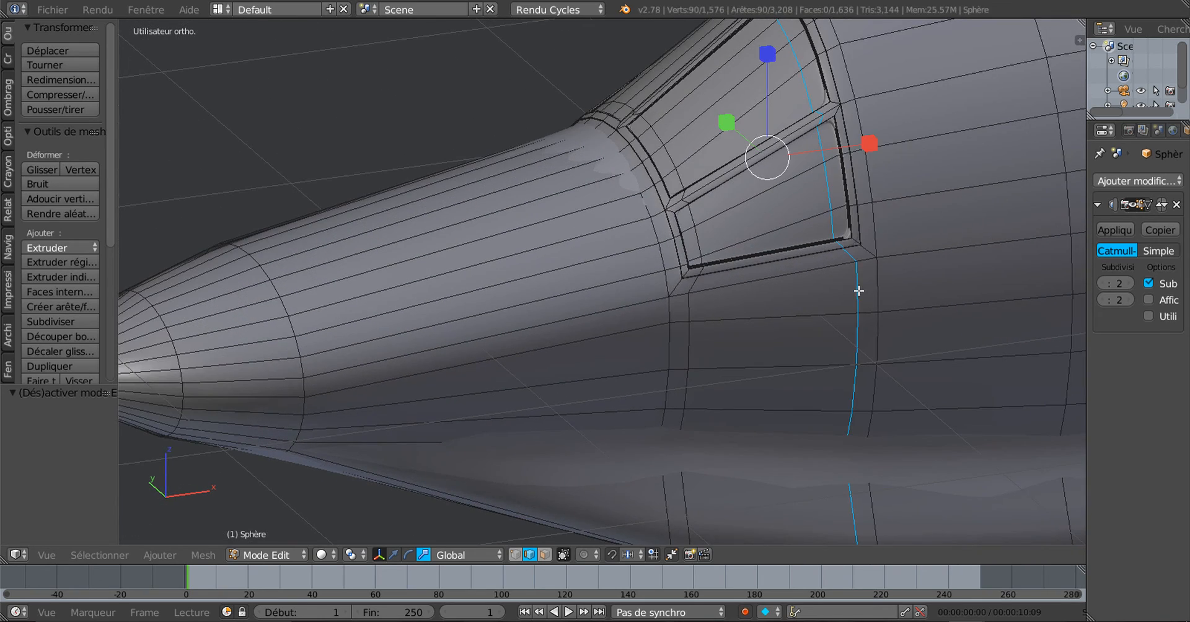
{"action": "scroll", "coordinate": [863, 285], "scroll_direction": "down", "scroll_amount": 3}
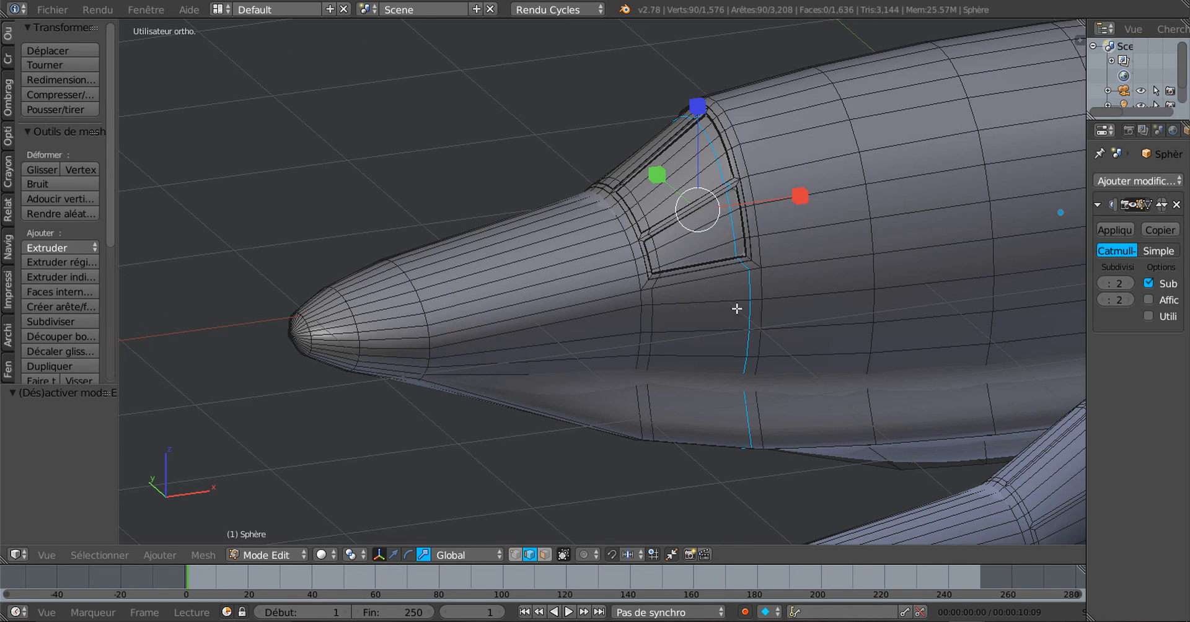
{"action": "scroll", "coordinate": [759, 341], "scroll_direction": "up", "scroll_amount": 2}
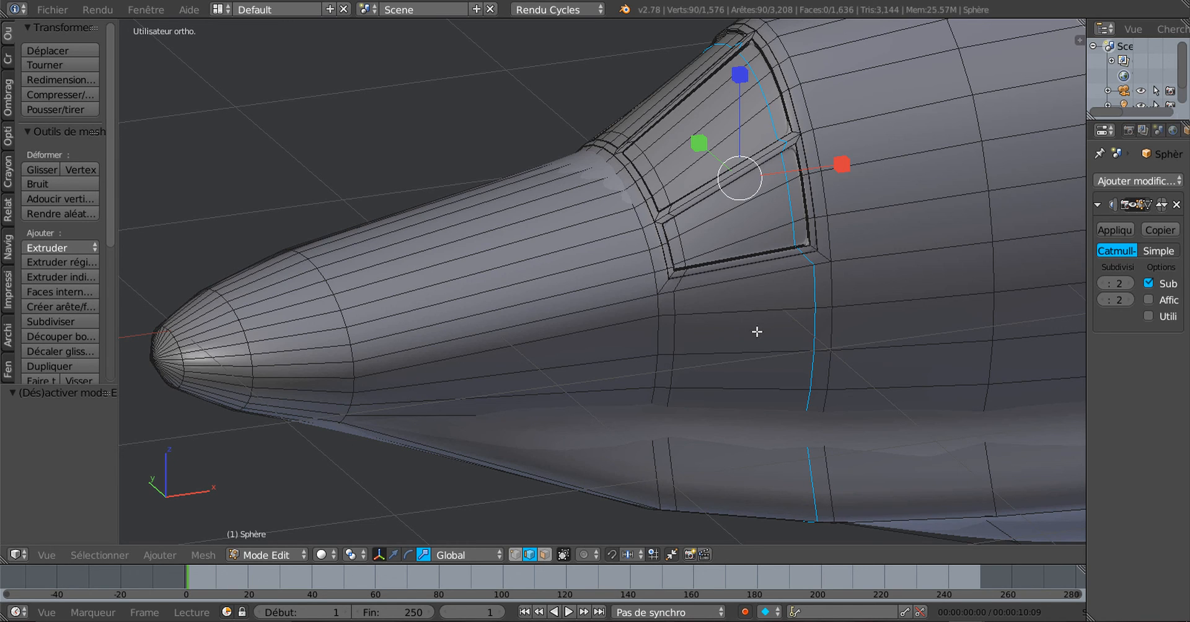
{"action": "key", "text": "x"}
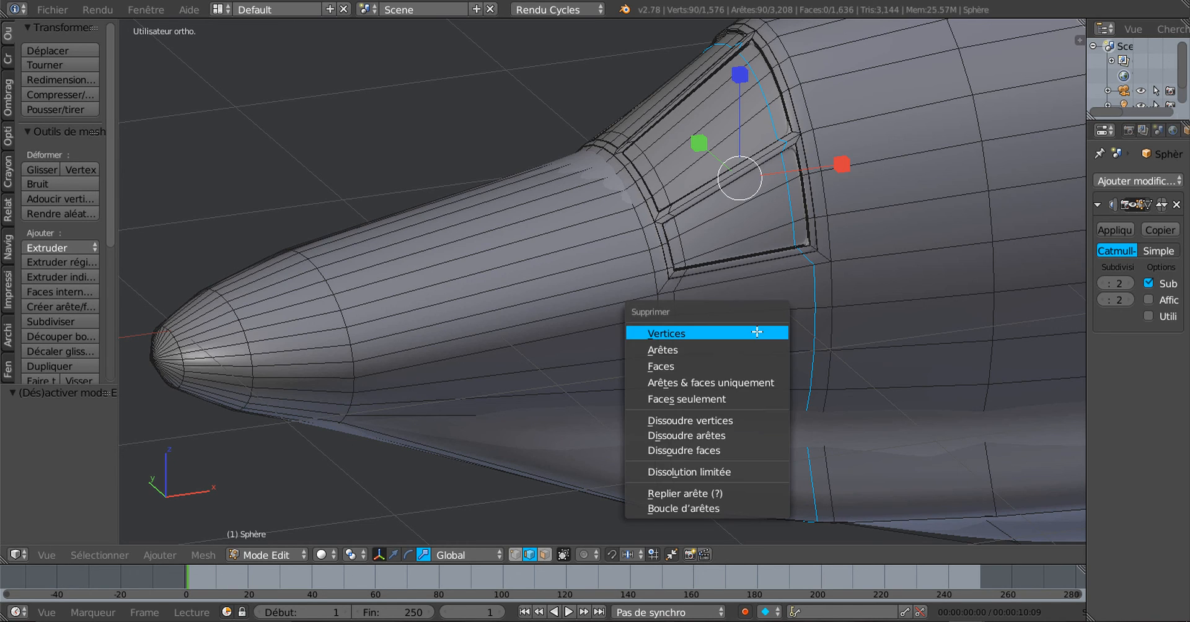
{"action": "left_click", "coordinate": [717, 435]}
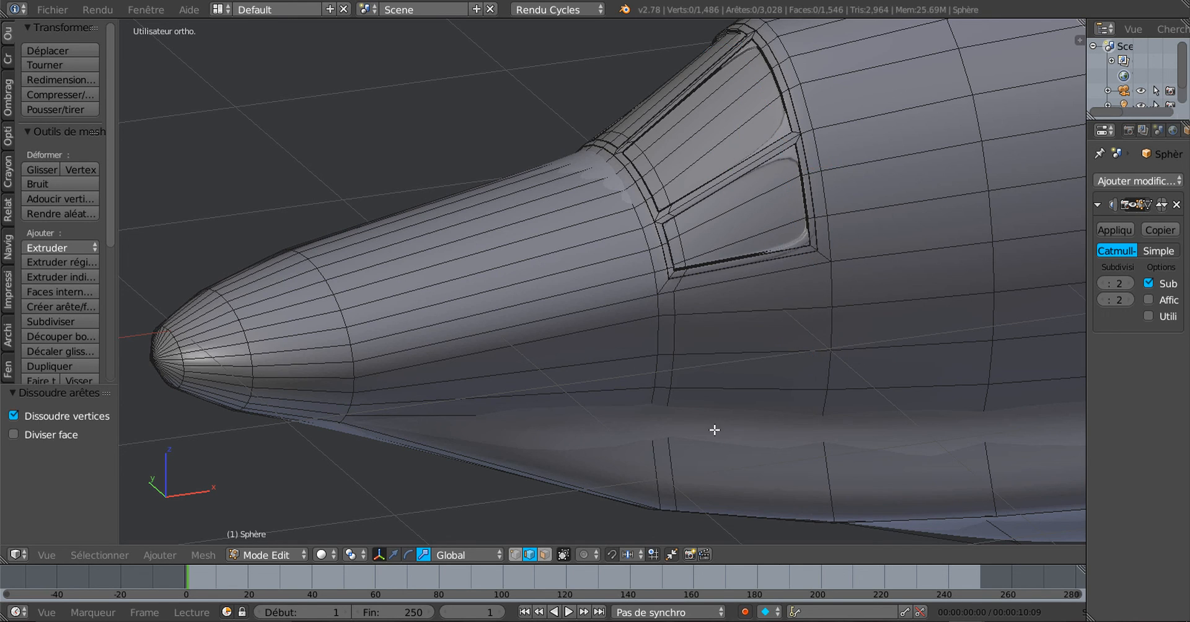
Dissolve the vertical edge loop running through the front part of the cockpit windows
{"action": "right_click", "coordinate": [682, 344], "text": "alt"}
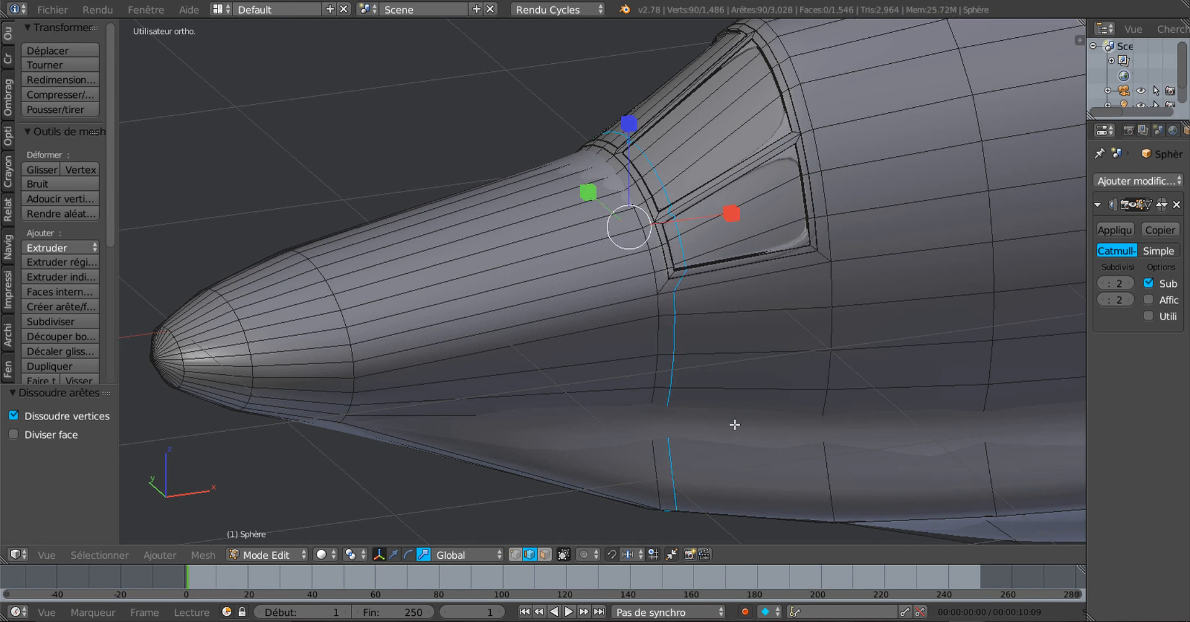
{"action": "key", "text": "x"}
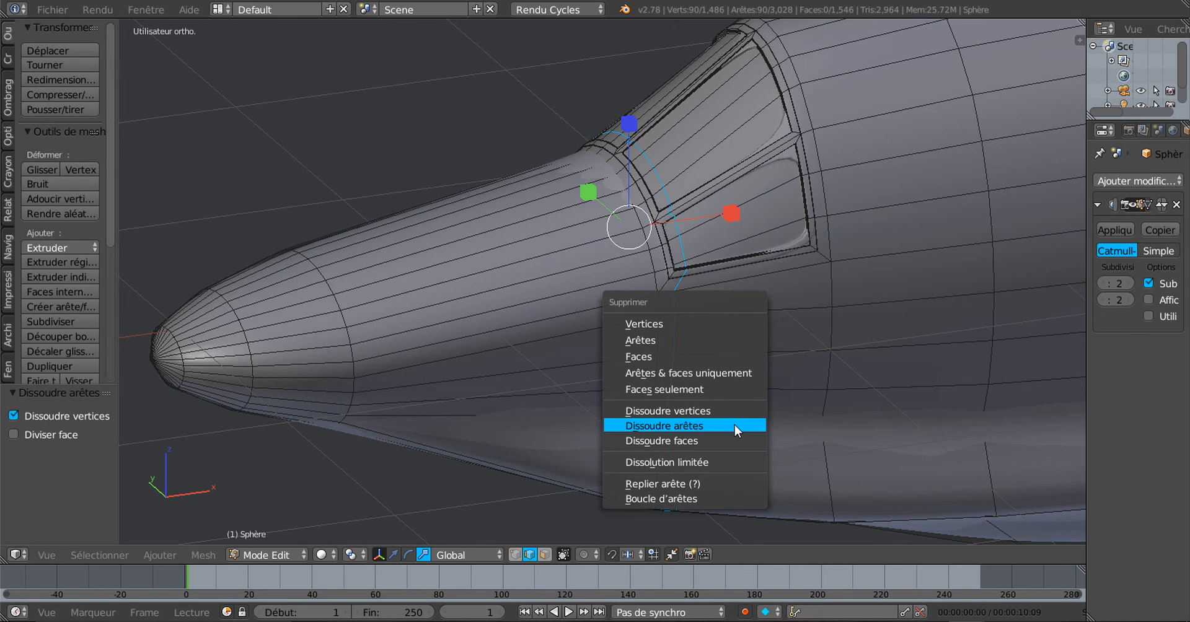
{"action": "left_click", "coordinate": [734, 425]}
{"action": "scroll", "coordinate": [734, 425], "scroll_direction": "down", "scroll_amount": 8}
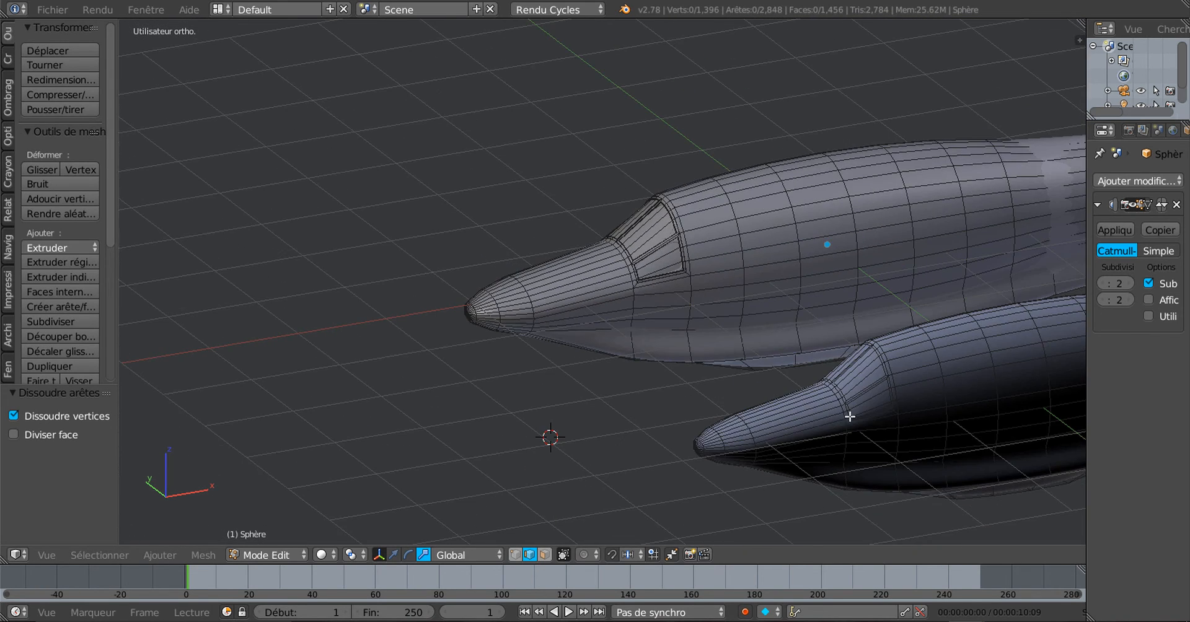
Select all linked geometry of the second, windowless fuselage, separate it into its own object and return to Object Mode
{"action": "middle_click_drag", "start_coordinate": [668, 393], "coordinate": [758, 402]}
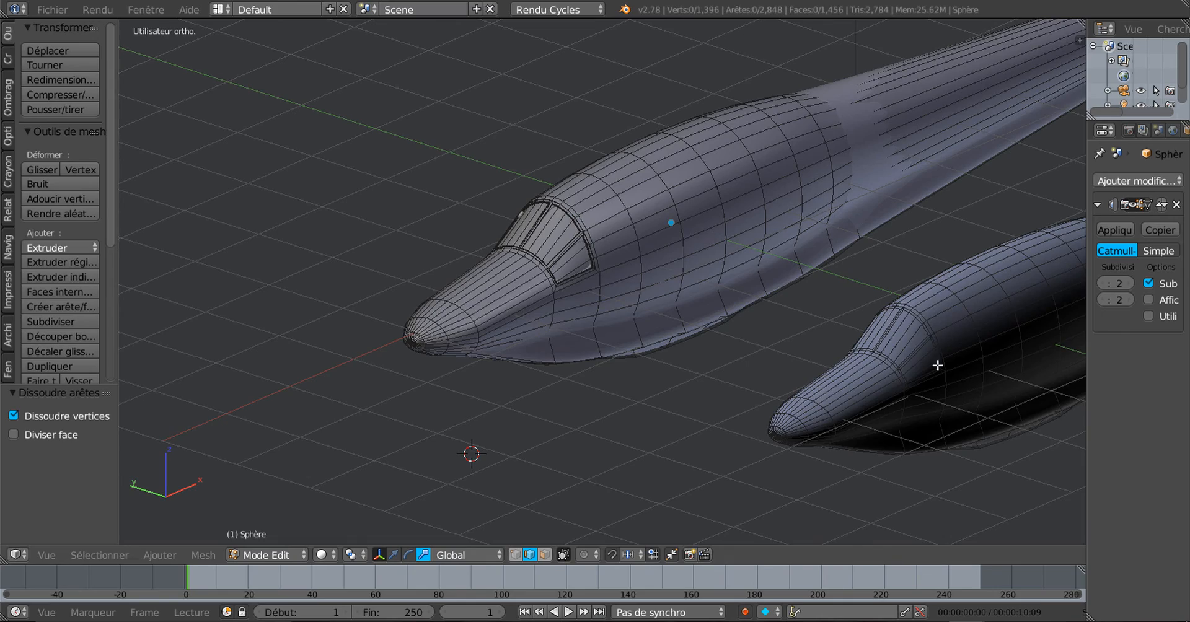
{"action": "middle_click_drag", "start_coordinate": [929, 366], "coordinate": [803, 344], "text": "shift"}
{"action": "scroll", "coordinate": [746, 331], "scroll_direction": "up", "scroll_amount": 3}
{"action": "scroll", "coordinate": [818, 342], "scroll_direction": "down", "scroll_amount": 3}
{"action": "middle_click_drag", "start_coordinate": [718, 328], "coordinate": [760, 335]}
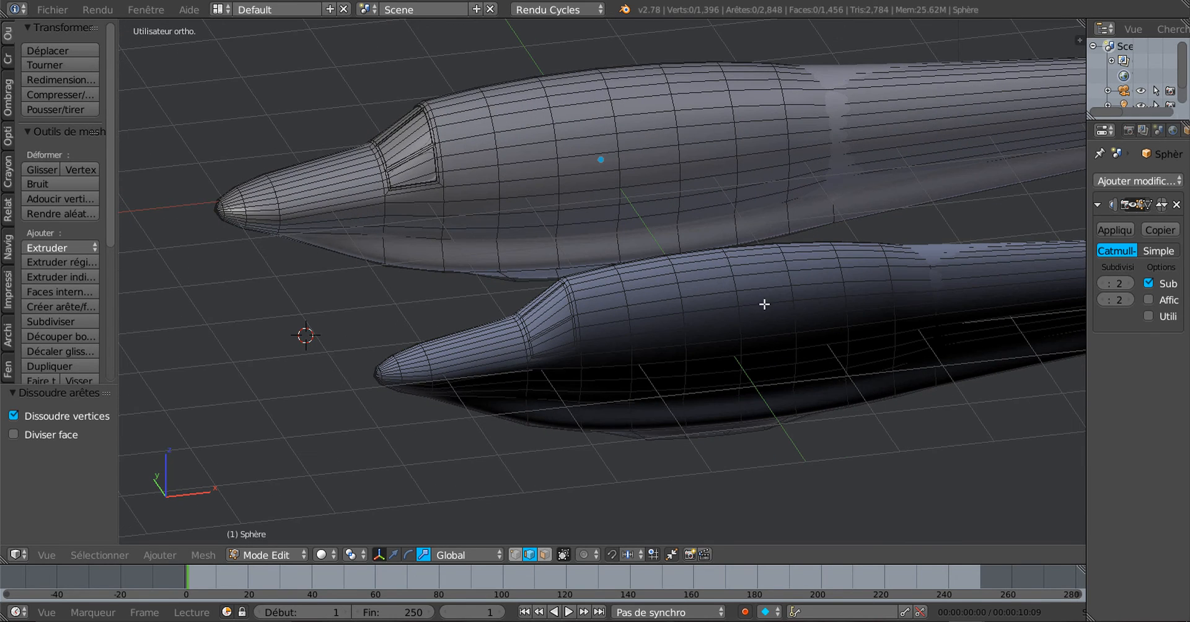
{"action": "right_click", "coordinate": [765, 304]}
{"action": "key", "text": "ctrl+l"}
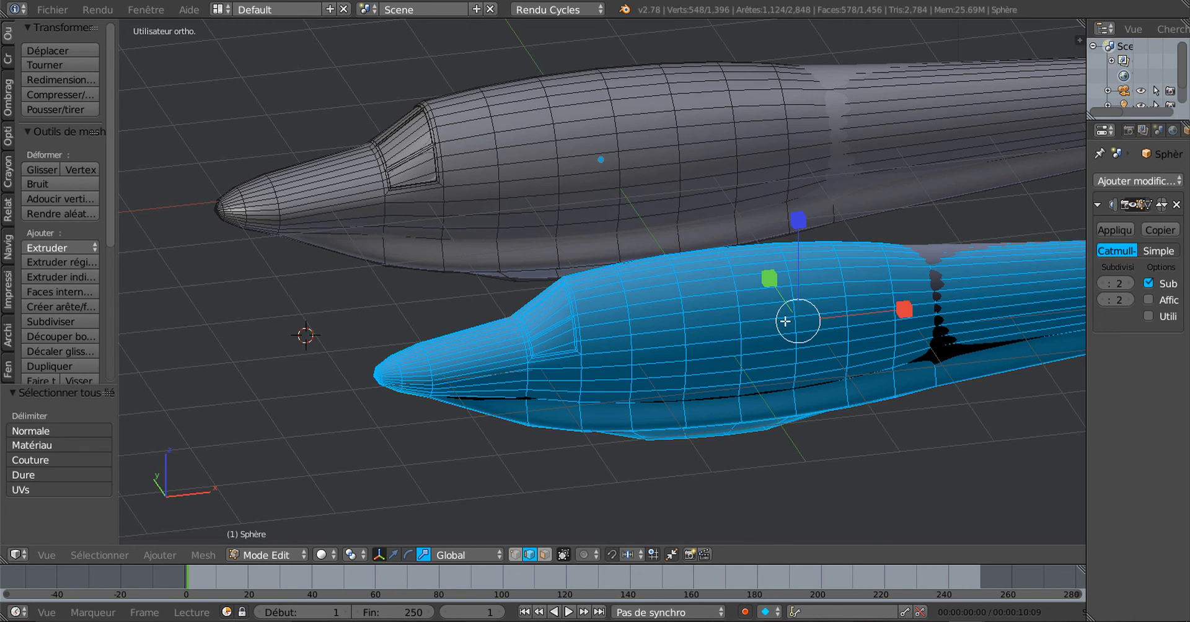
{"action": "key", "text": "p"}
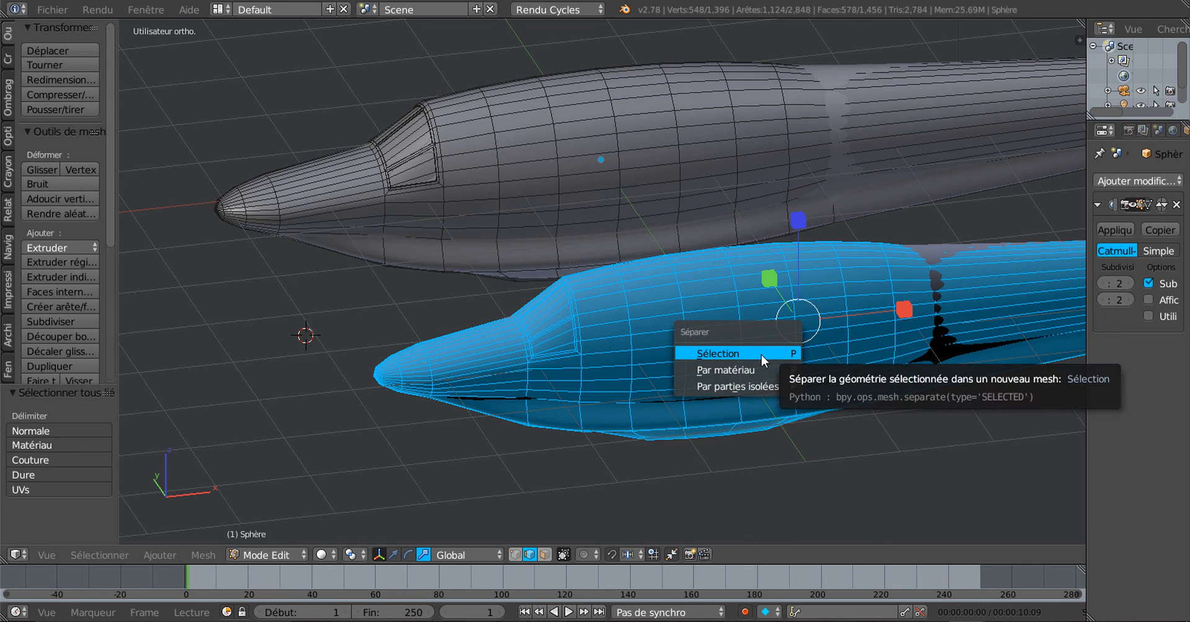
{"action": "left_click", "coordinate": [723, 352]}
{"action": "key", "text": "Tab"}
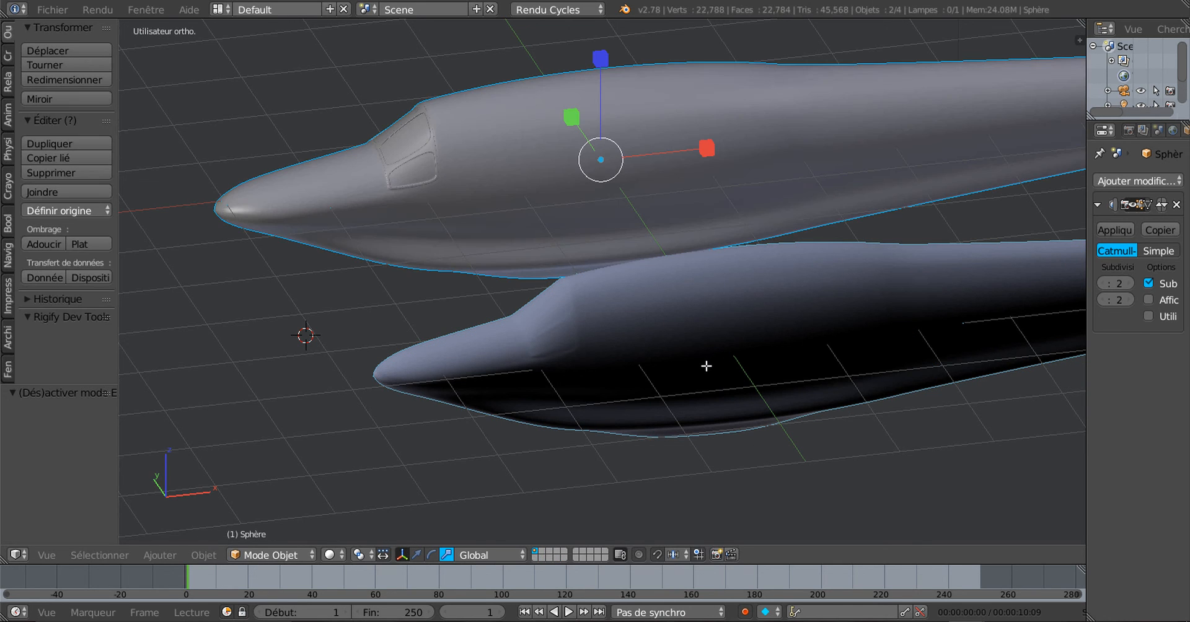
Select the separated windowless fuselage, enter Edit Mode on it and widen the 3D viewport
{"action": "right_click", "coordinate": [760, 322]}
{"action": "middle_click_drag", "start_coordinate": [762, 347], "coordinate": [706, 398]}
{"action": "key", "text": "Tab"}
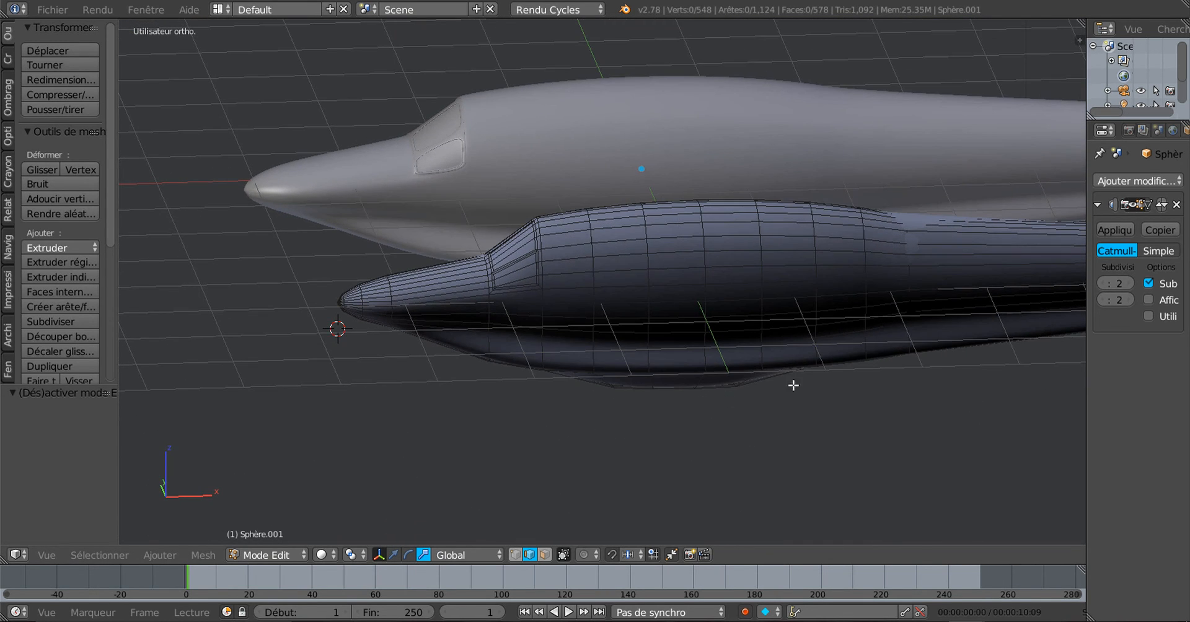
{"action": "left_click_drag", "start_coordinate": [1084, 365], "coordinate": [1119, 365]}
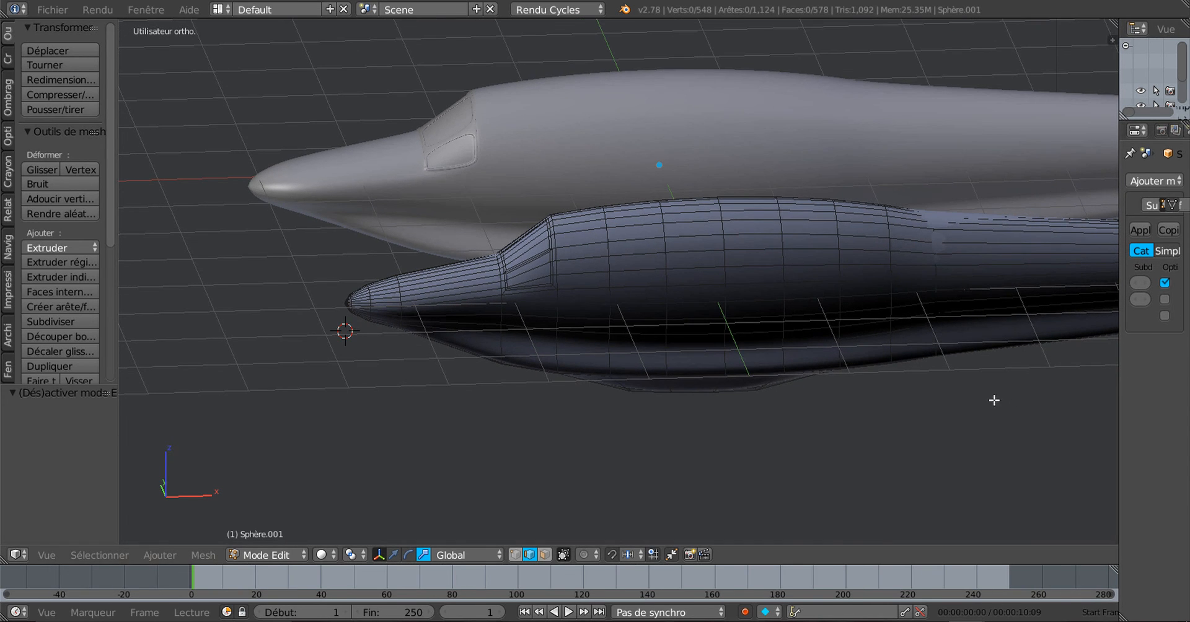
{"action": "middle_click_drag", "start_coordinate": [993, 398], "coordinate": [802, 415]}
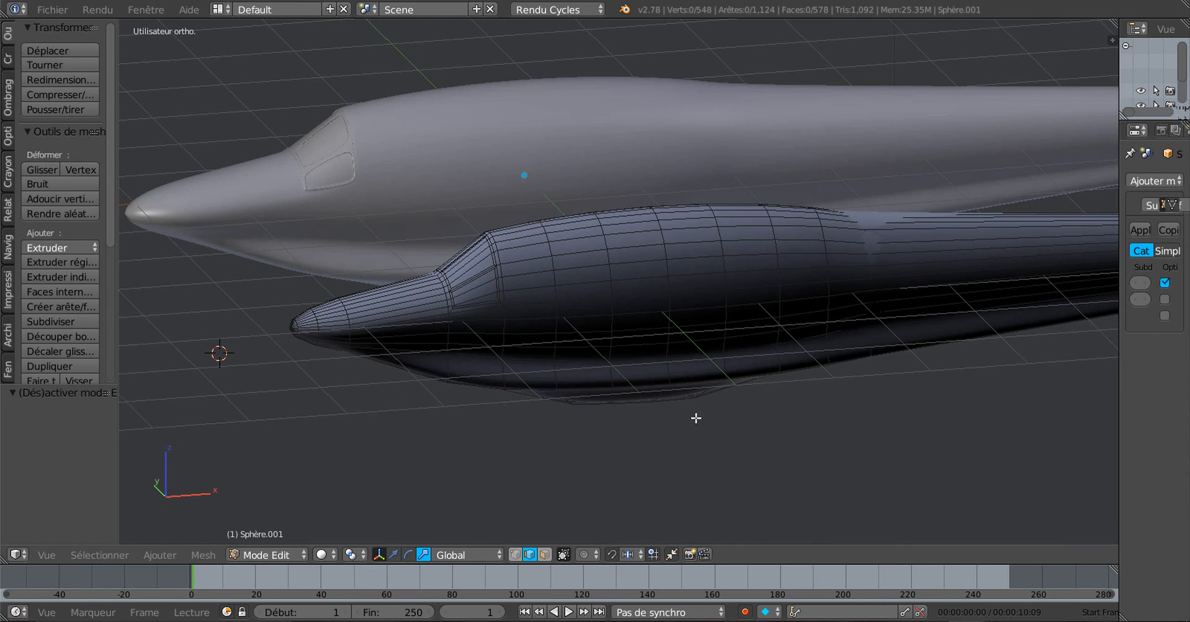
{"action": "middle_click_drag", "start_coordinate": [696, 417], "coordinate": [821, 403]}
{"action": "scroll", "coordinate": [683, 287], "scroll_direction": "up", "scroll_amount": 1}
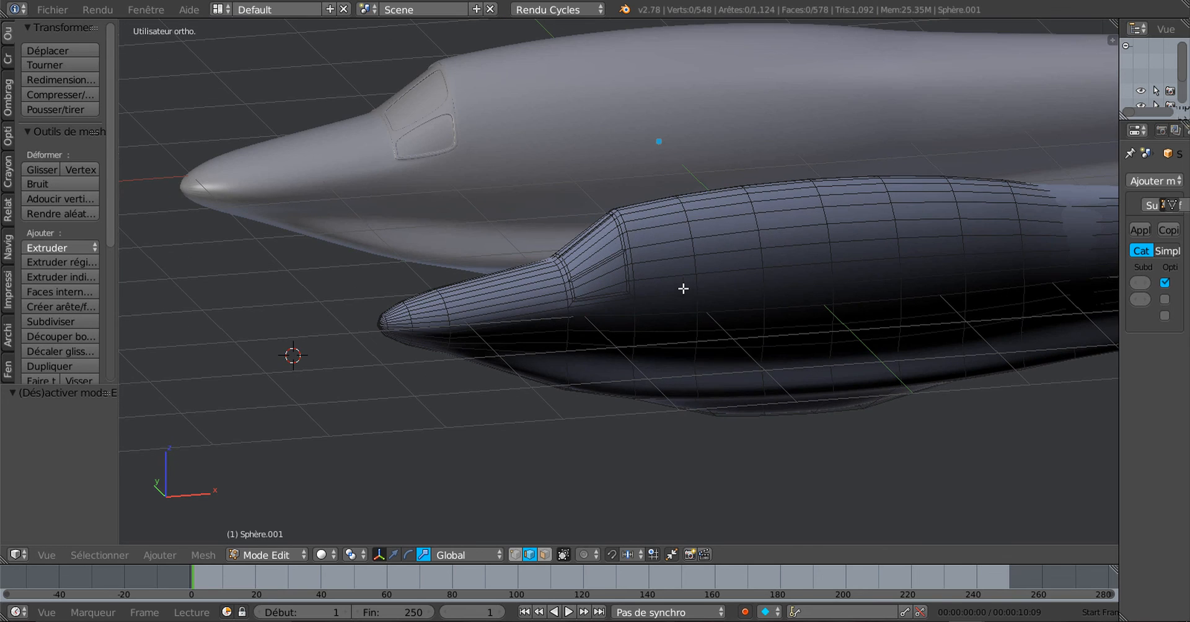
{"action": "middle_click_drag", "start_coordinate": [599, 449], "coordinate": [517, 481], "text": "shift"}
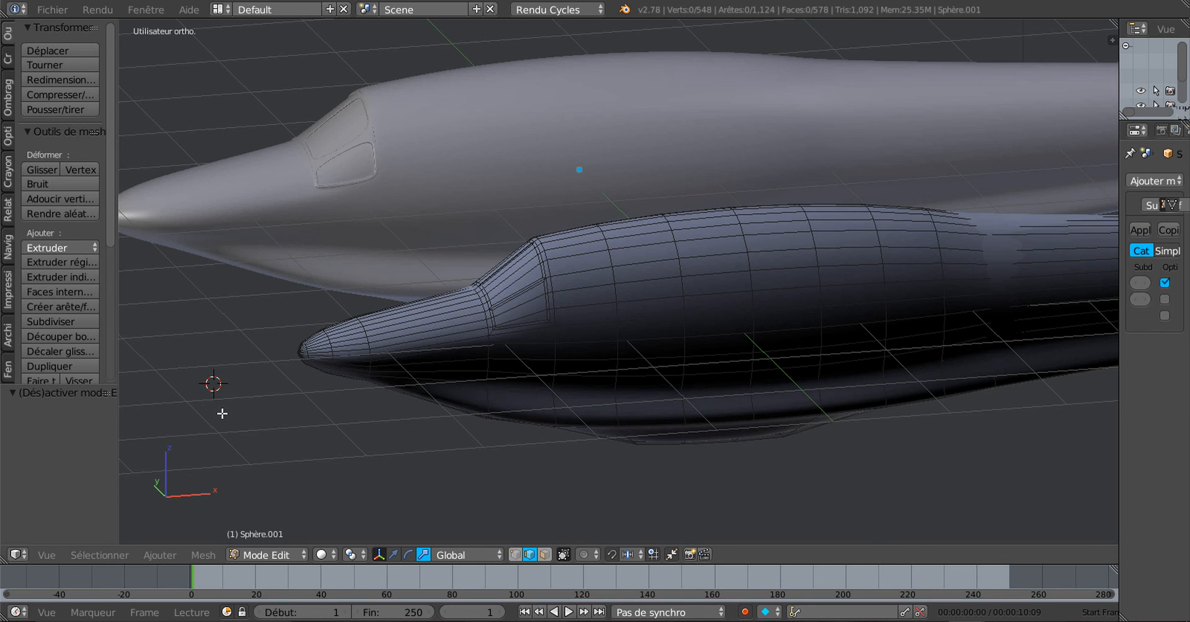
{"action": "middle_click_drag", "start_coordinate": [315, 436], "coordinate": [327, 436], "text": "shift"}
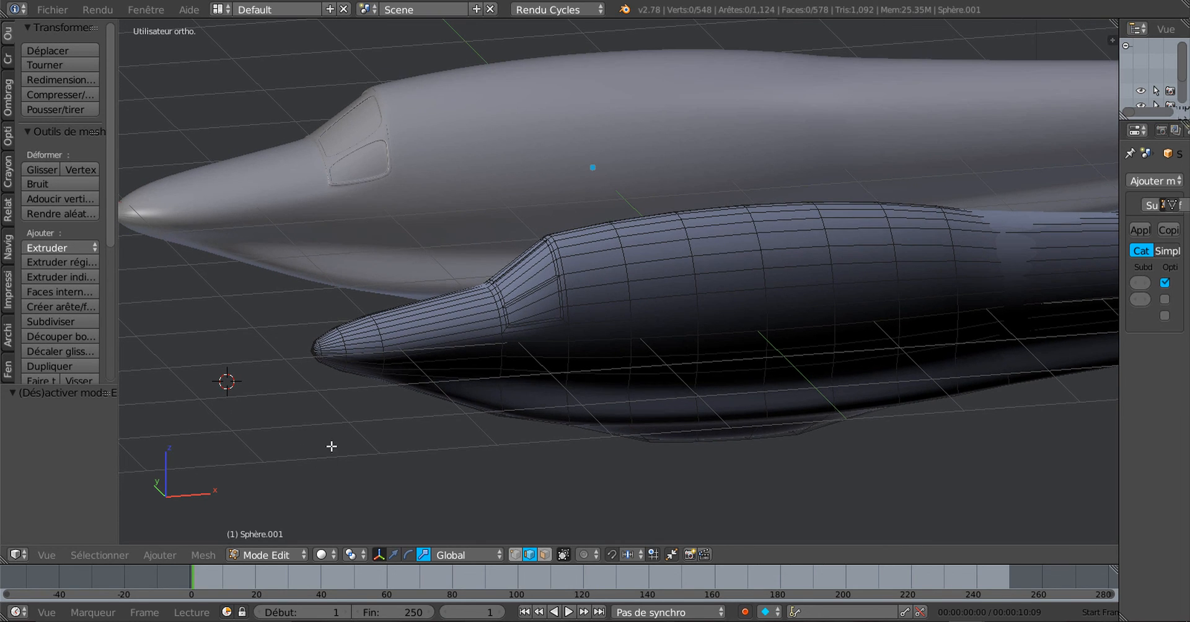
Look through the available mesh editing commands, including the symmetry, face, edge and vertex tools
{"action": "left_click", "coordinate": [202, 556]}
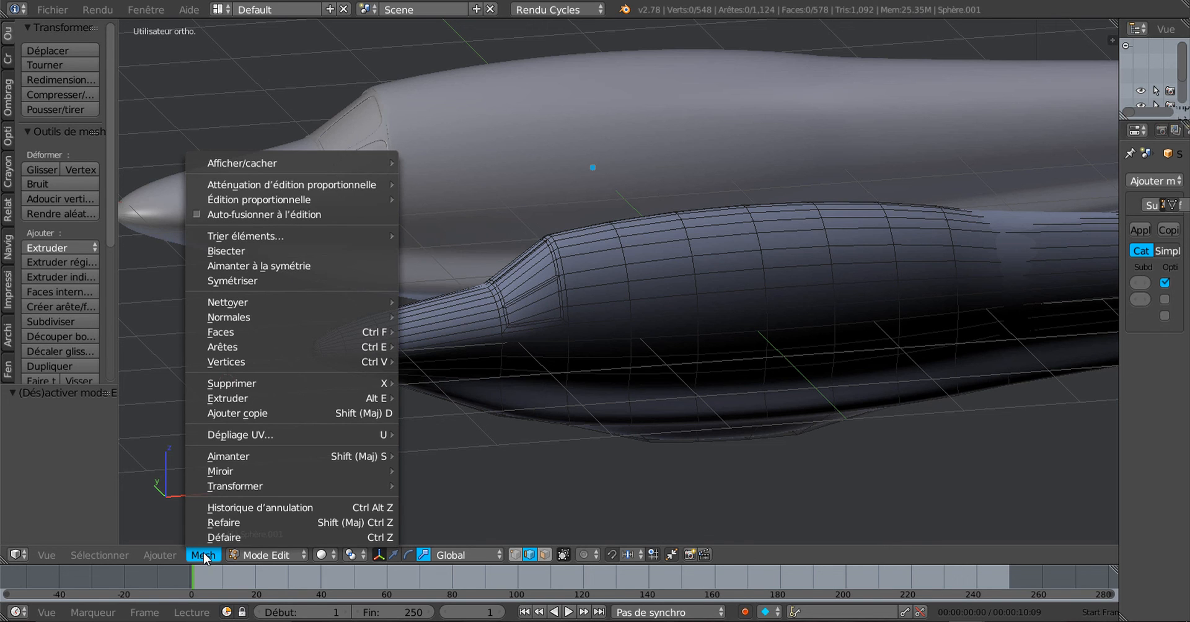
{"action": "mouse_move", "coordinate": [252, 491]}
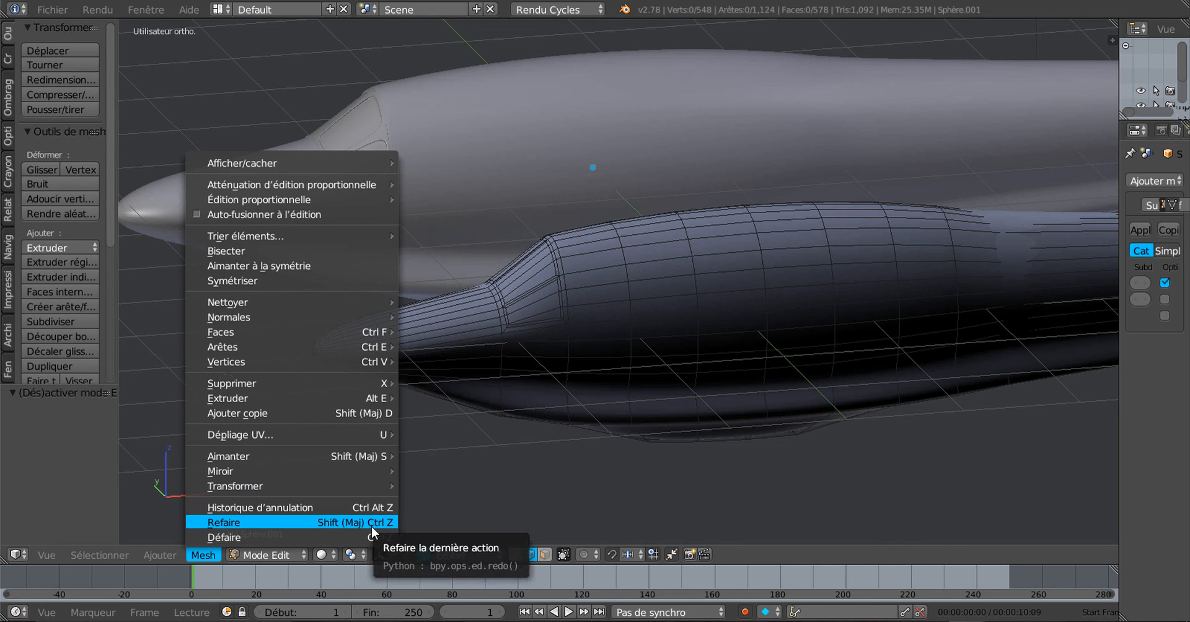
{"action": "middle_click_drag", "start_coordinate": [604, 467], "coordinate": [580, 446]}
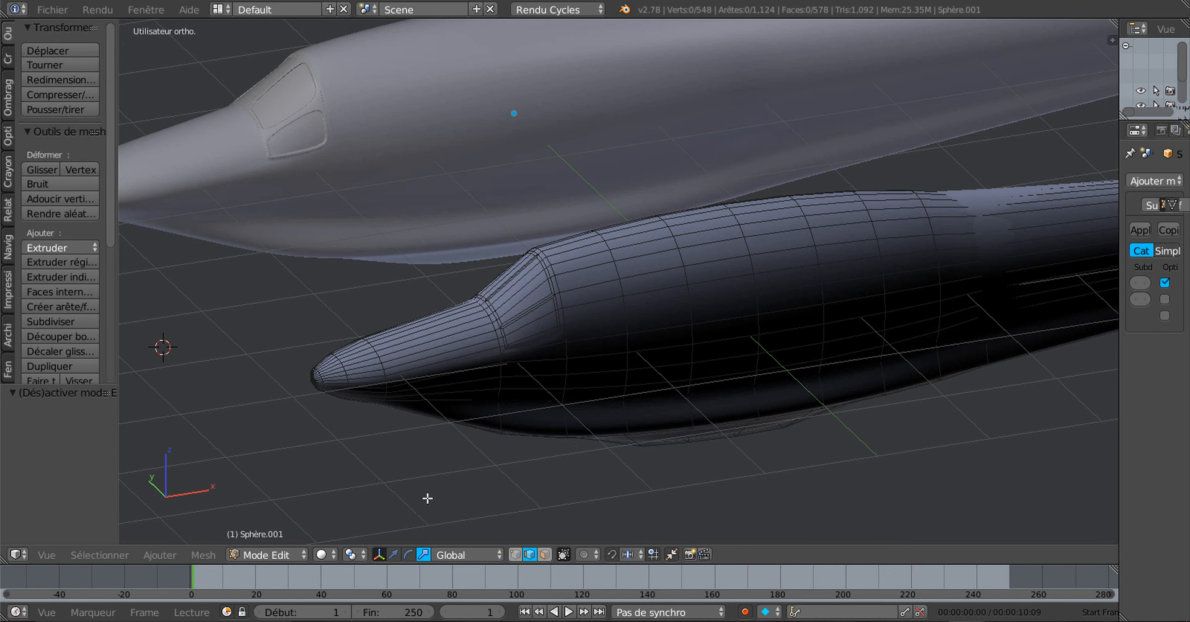
{"action": "left_click", "coordinate": [200, 555]}
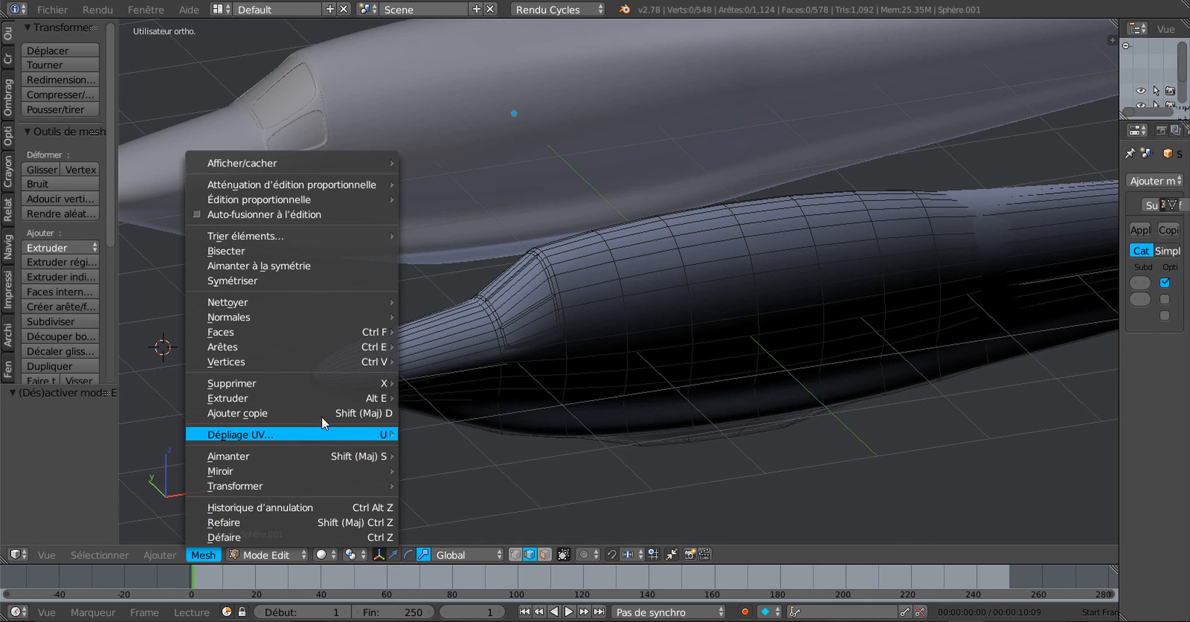
{"action": "mouse_move", "coordinate": [346, 335]}
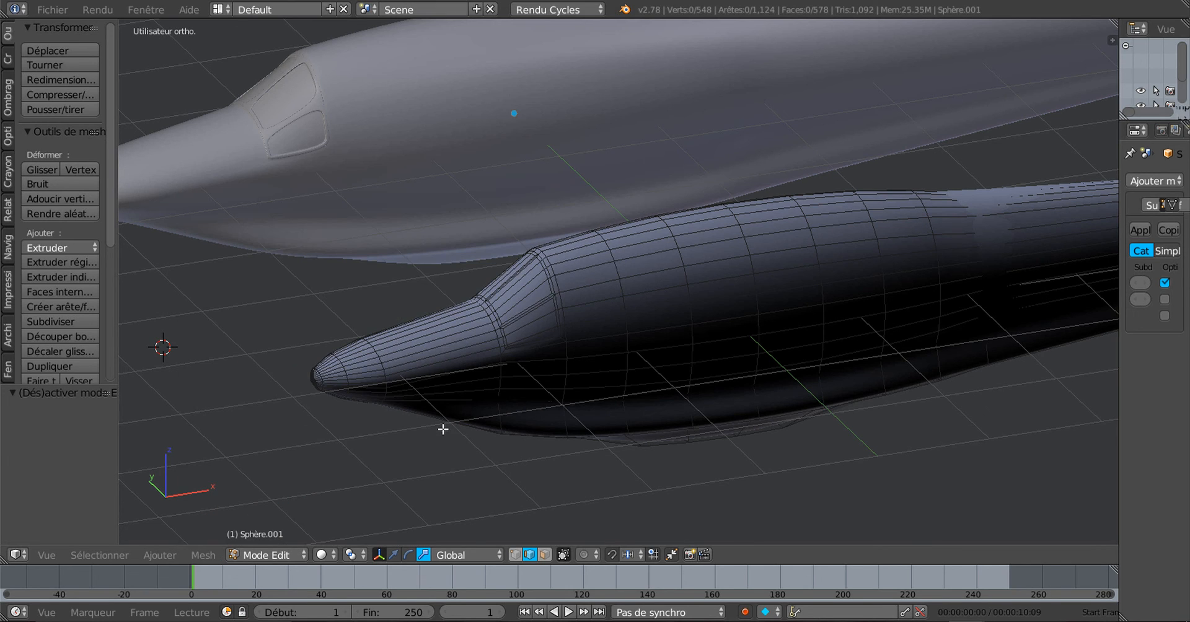
{"action": "left_click", "coordinate": [204, 555]}
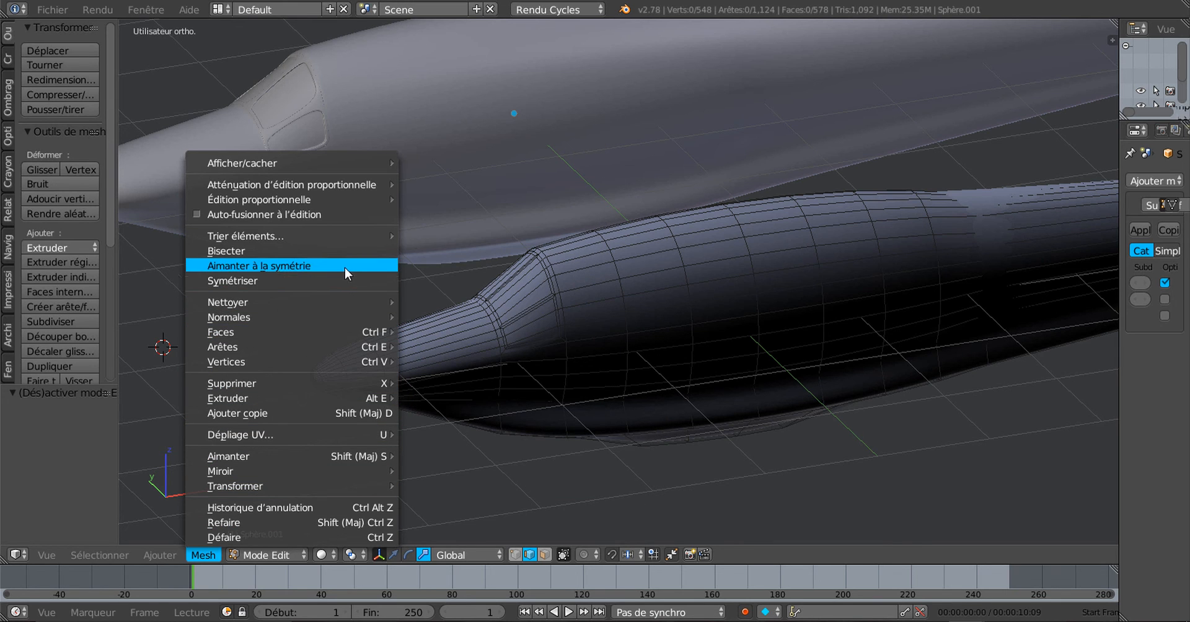
{"action": "left_click", "coordinate": [372, 270]}
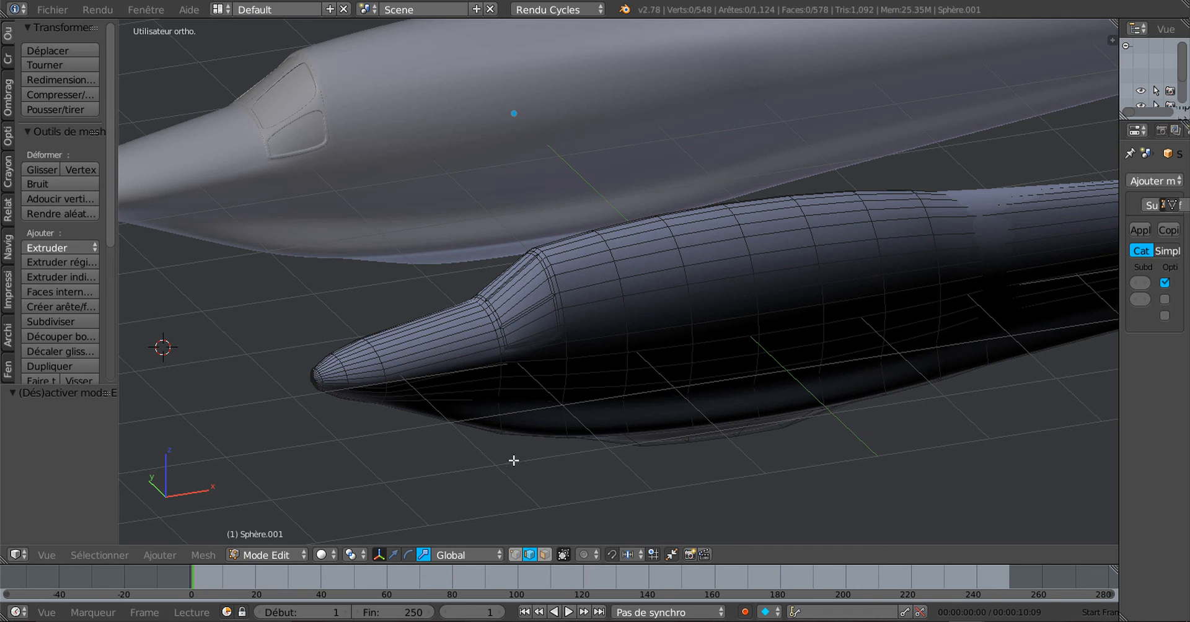
{"action": "middle_click_drag", "start_coordinate": [513, 459], "coordinate": [492, 474]}
{"action": "scroll", "coordinate": [473, 482], "scroll_direction": "down", "scroll_amount": 2}
{"action": "scroll", "coordinate": [456, 481], "scroll_direction": "up", "scroll_amount": 2}
{"action": "scroll", "coordinate": [492, 475], "scroll_direction": "up", "scroll_amount": 1}
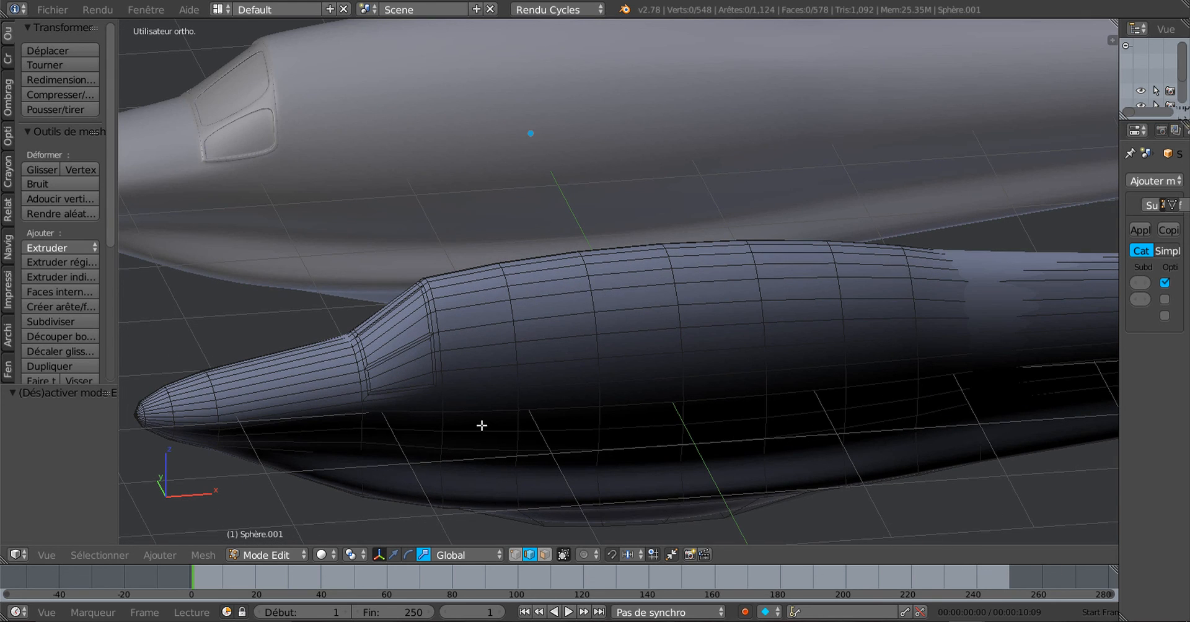
{"action": "left_click", "coordinate": [203, 555]}
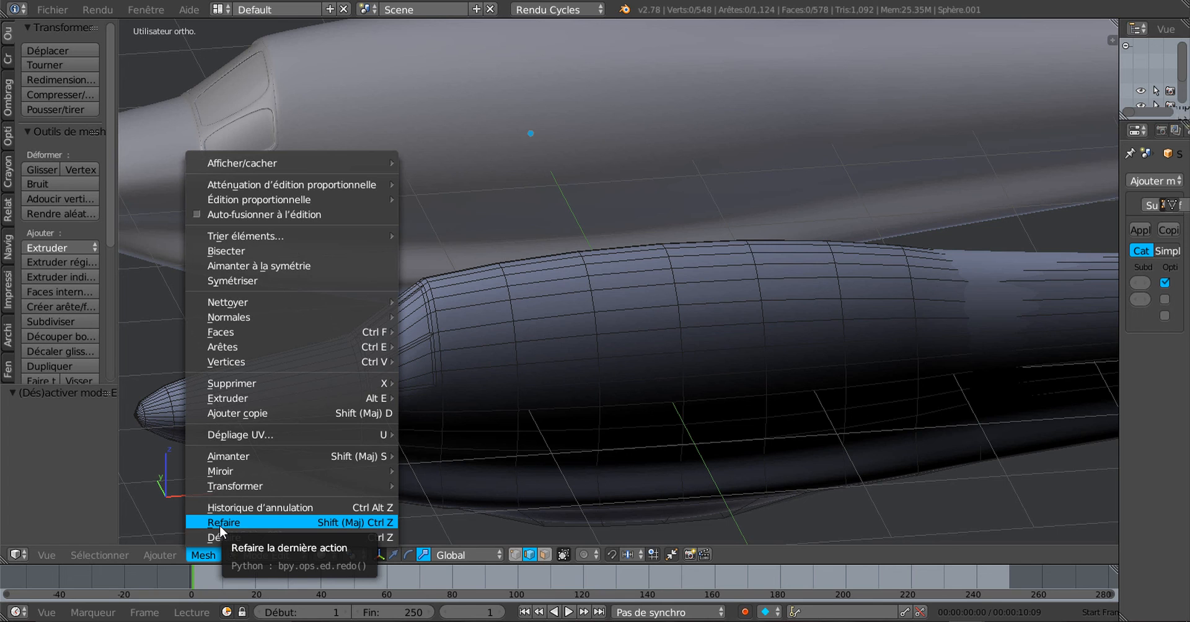
{"action": "mouse_move", "coordinate": [296, 360]}
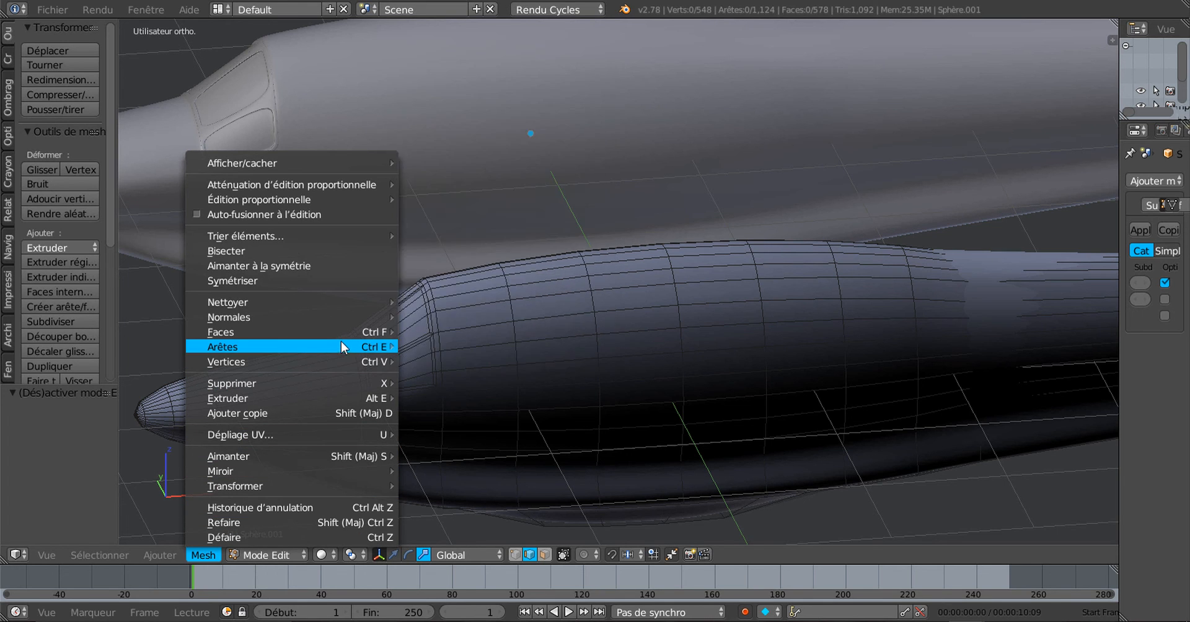
{"action": "middle_click_drag", "start_coordinate": [593, 492], "coordinate": [564, 462], "text": "shift"}
{"action": "middle_click_drag", "start_coordinate": [488, 479], "coordinate": [613, 433]}
{"action": "scroll", "coordinate": [563, 487], "scroll_direction": "up", "scroll_amount": 2}
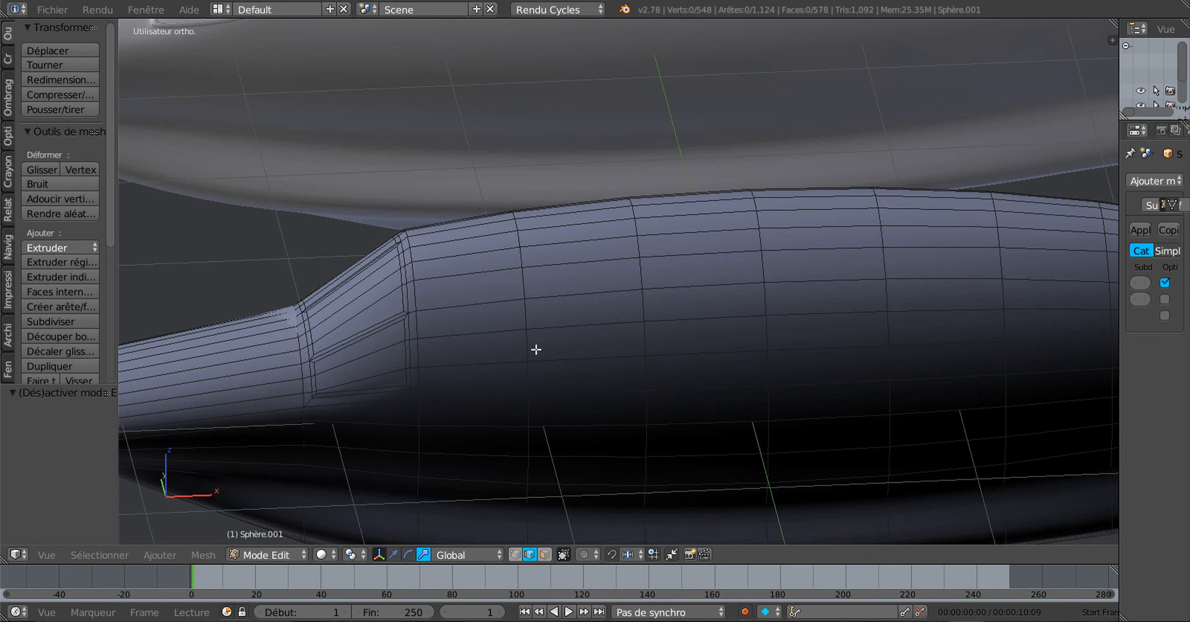
{"action": "middle_click_drag", "start_coordinate": [537, 348], "coordinate": [557, 297], "text": "shift"}
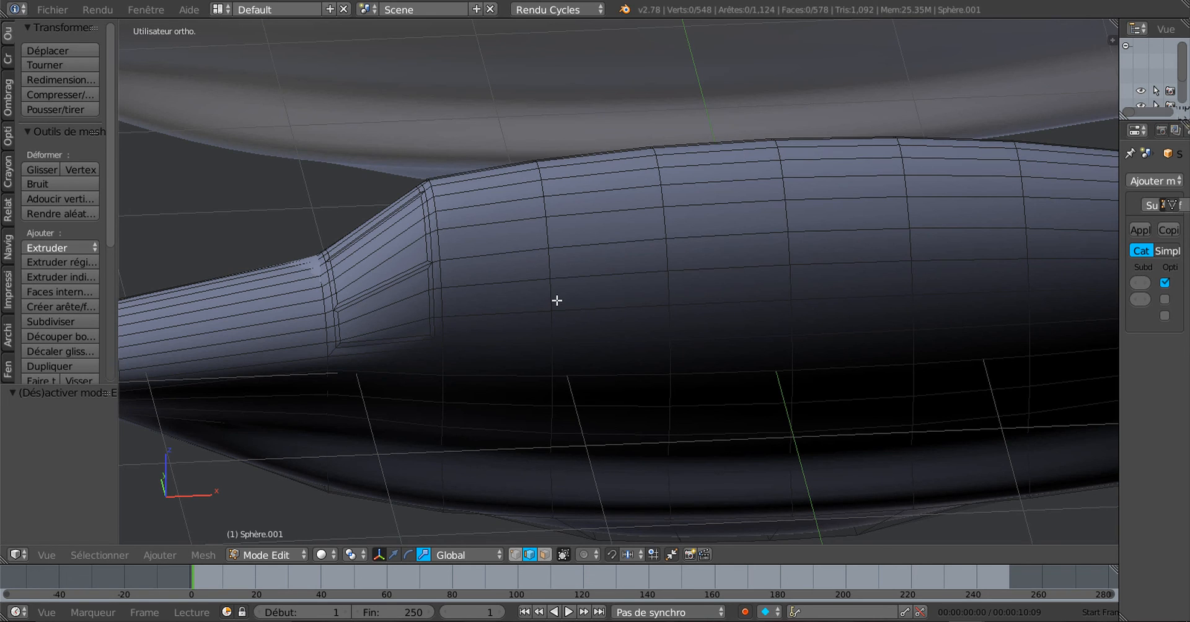
{"action": "scroll", "coordinate": [558, 304], "scroll_direction": "up", "scroll_amount": 1}
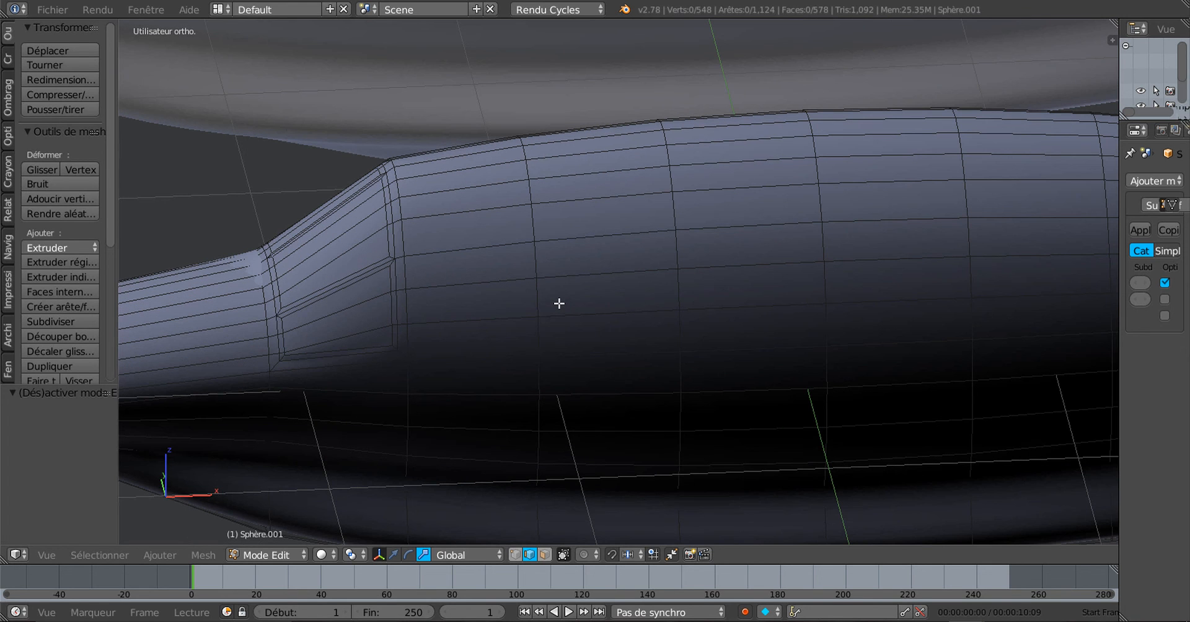
{"action": "middle_click_drag", "start_coordinate": [577, 370], "coordinate": [568, 371]}
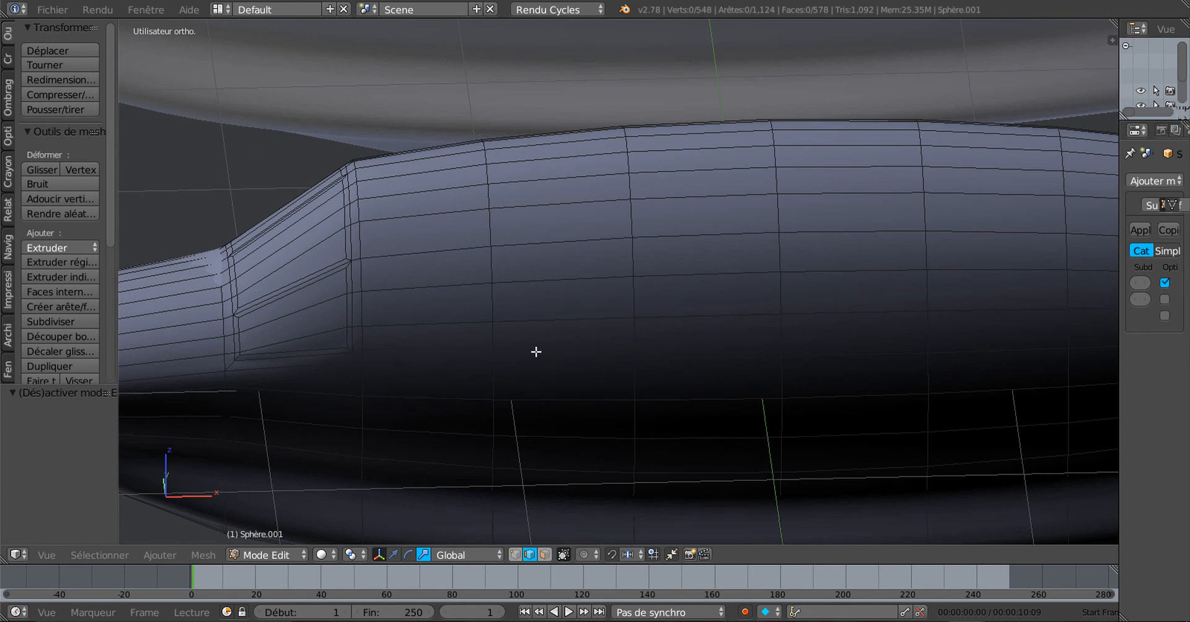
Select the vertical edge loop just behind the cockpit windows and rip it in place to split the fuselage there
{"action": "right_click", "coordinate": [500, 309], "text": "alt"}
{"action": "scroll", "coordinate": [500, 307], "scroll_direction": "down", "scroll_amount": 3}
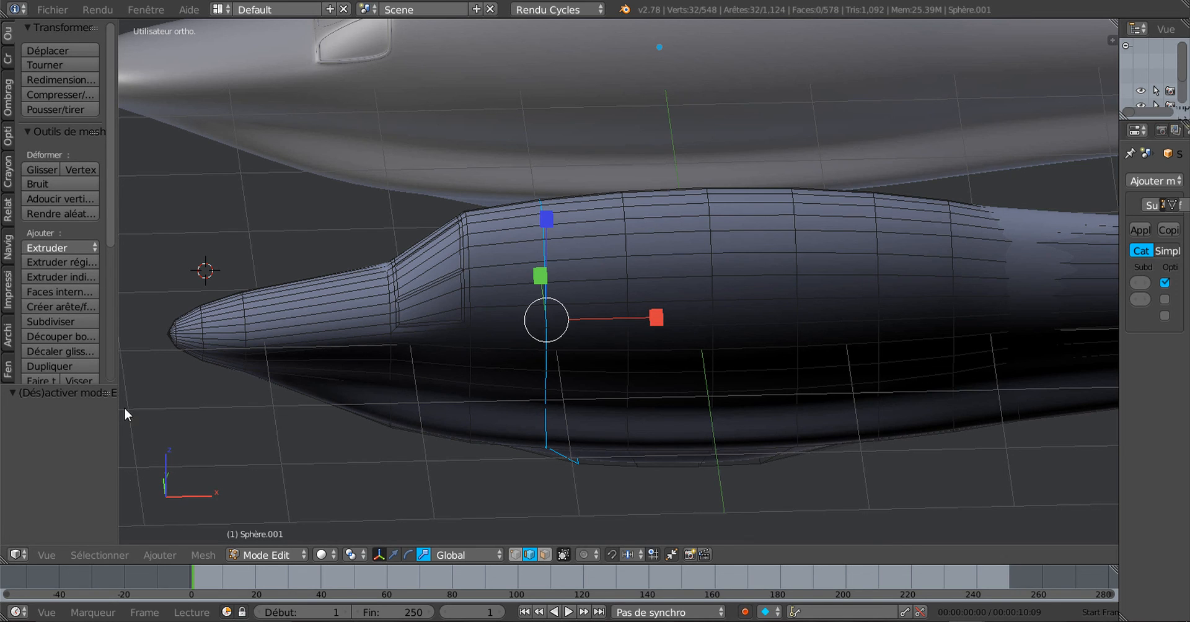
{"action": "scroll", "coordinate": [543, 488], "scroll_direction": "up", "scroll_amount": 1}
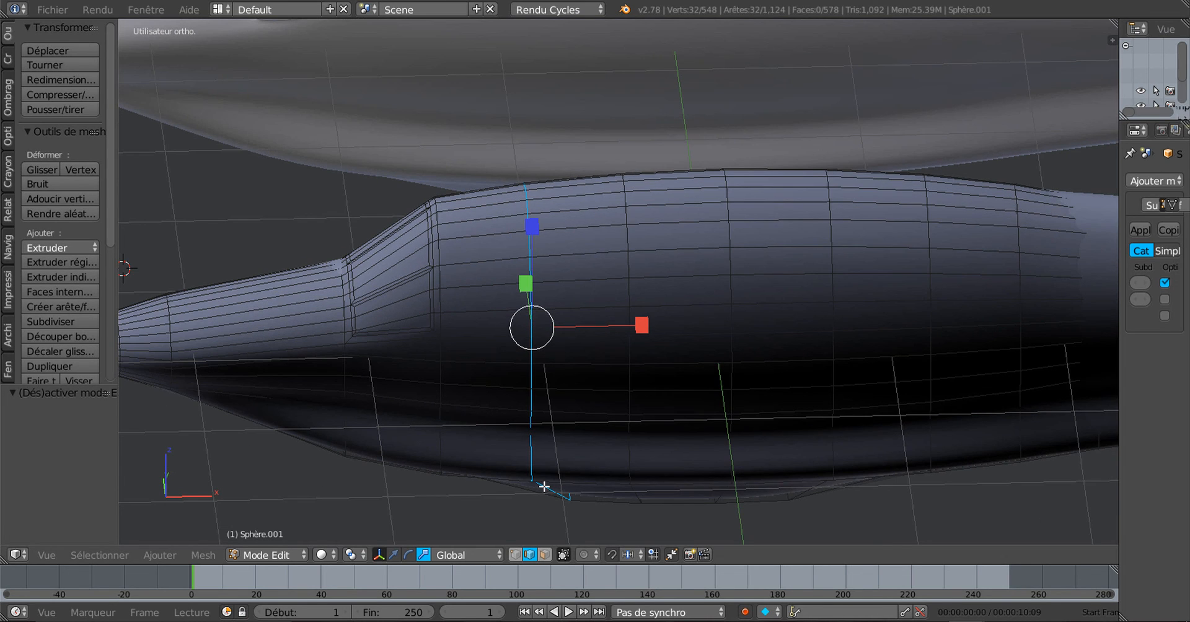
{"action": "left_click", "coordinate": [198, 554]}
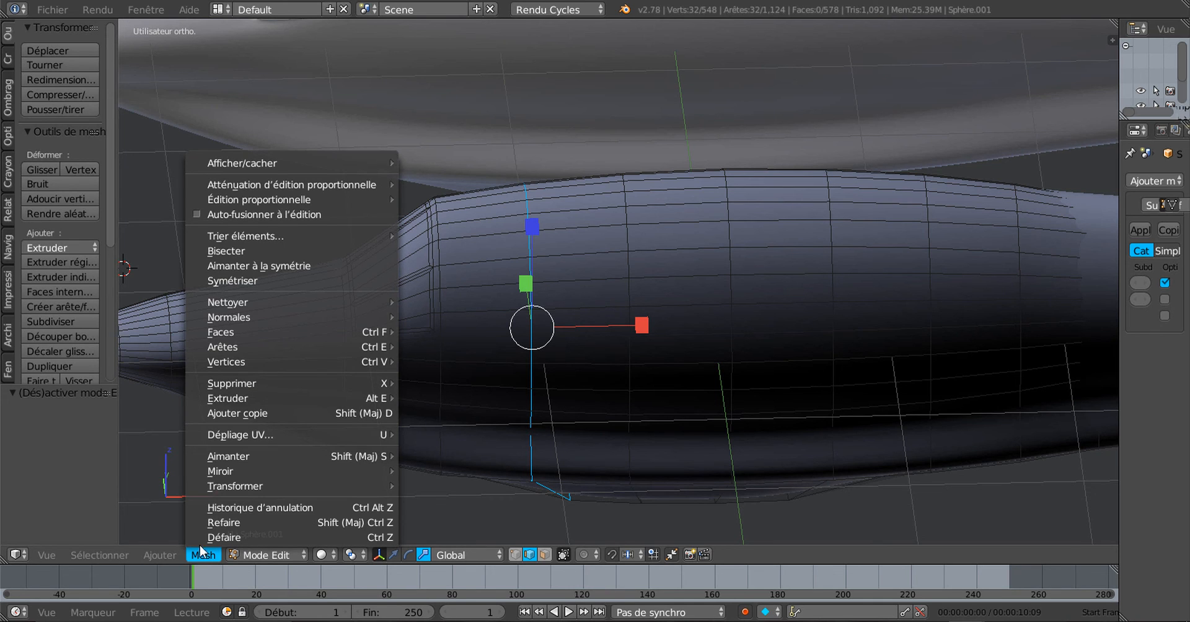
{"action": "mouse_move", "coordinate": [240, 317]}
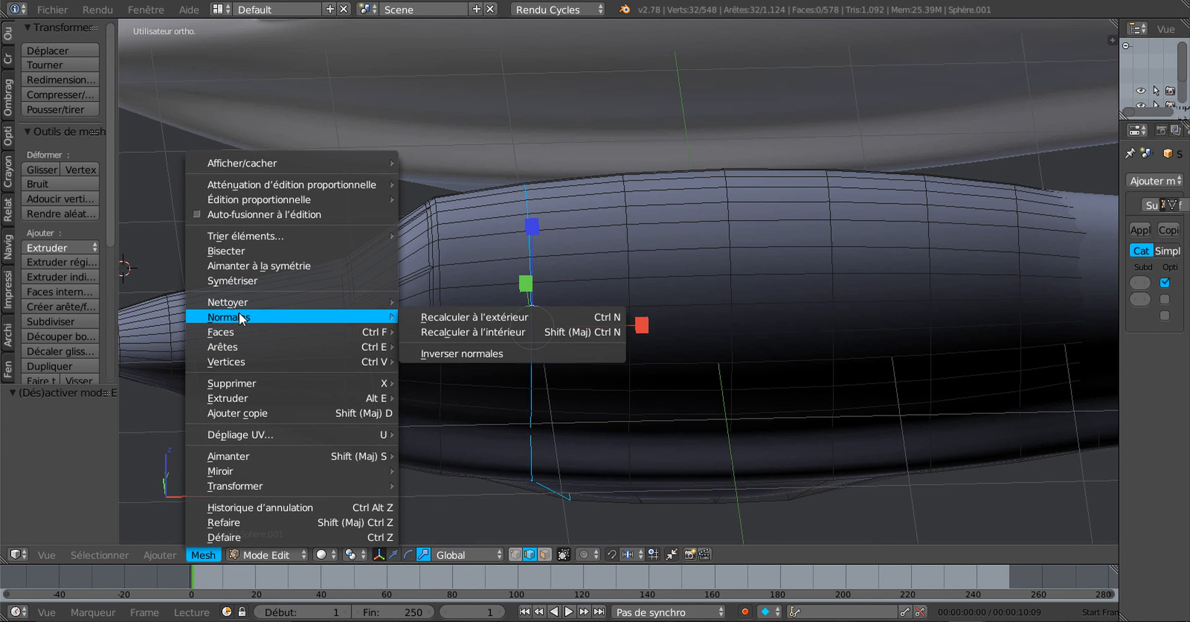
{"action": "mouse_move", "coordinate": [239, 342]}
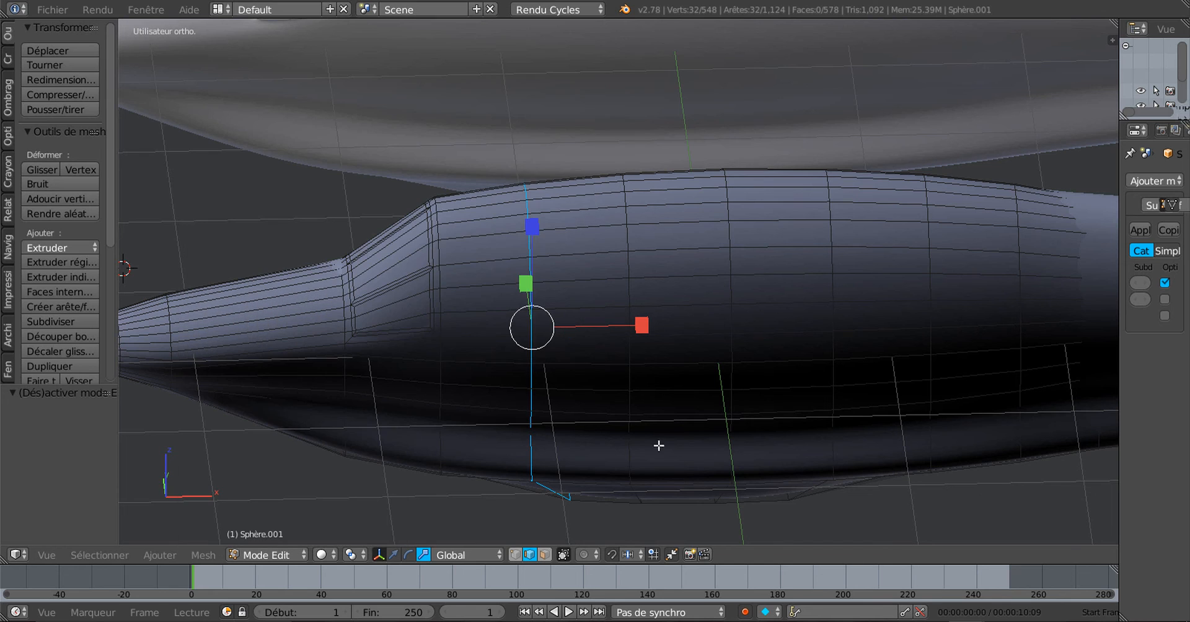
{"action": "scroll", "coordinate": [529, 259], "scroll_direction": "up", "scroll_amount": 1}
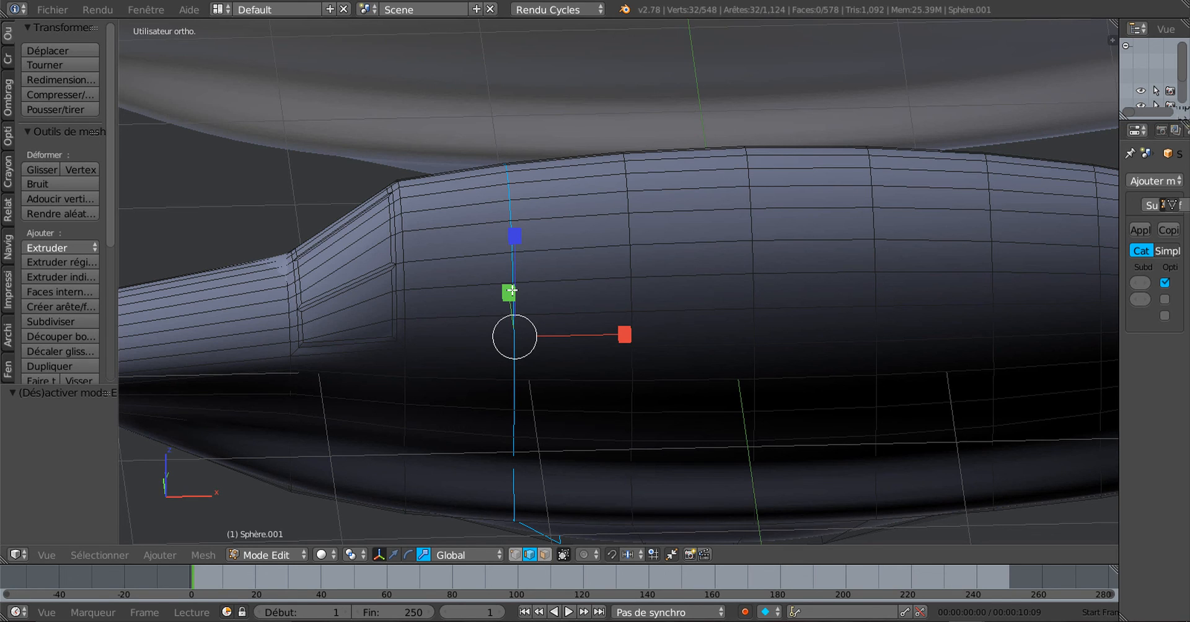
{"action": "key", "text": "v"}
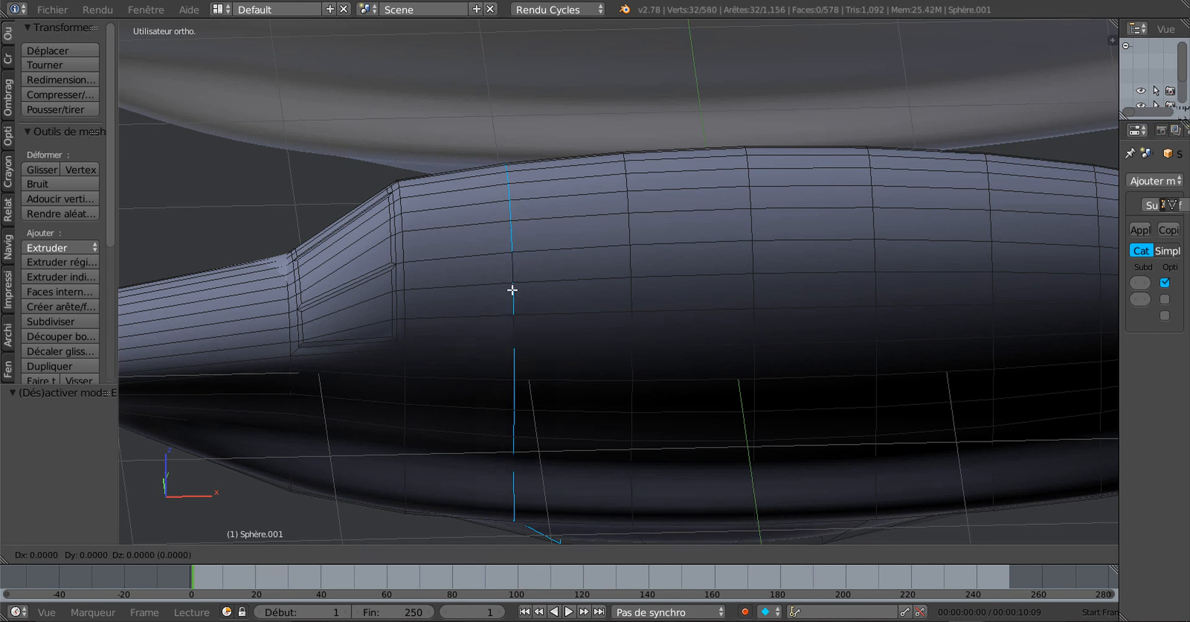
{"action": "left_click", "coordinate": [512, 292]}
Select all linked geometry of the fuselage part behind the split and delete its vertices
{"action": "right_click", "coordinate": [636, 272]}
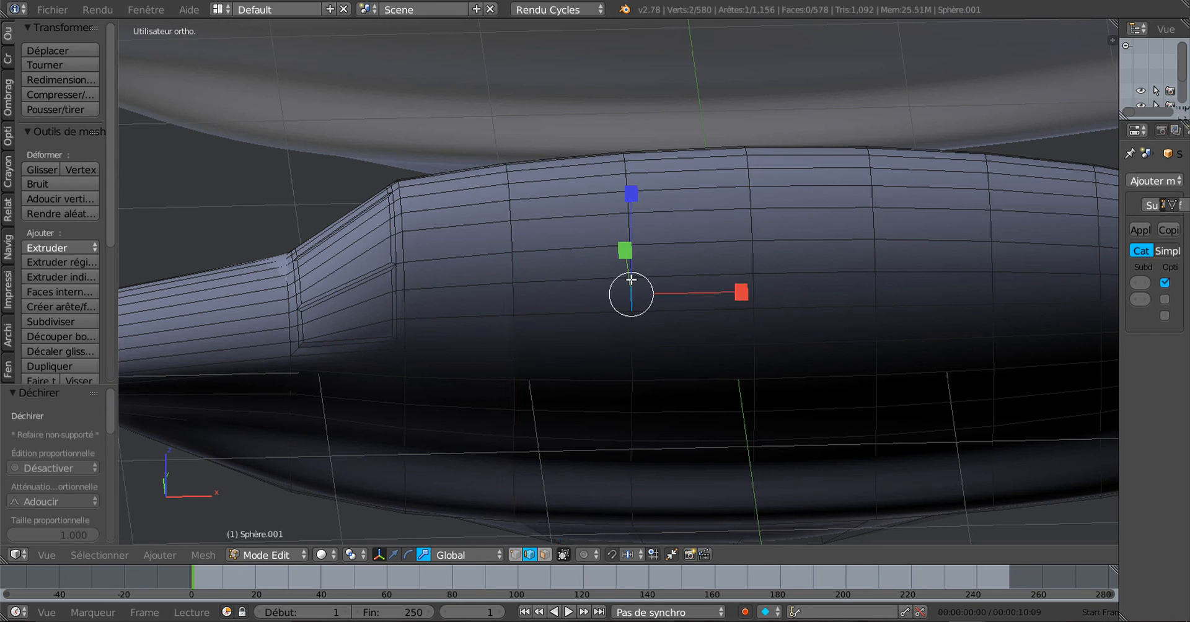
{"action": "key", "text": "ctrl+l"}
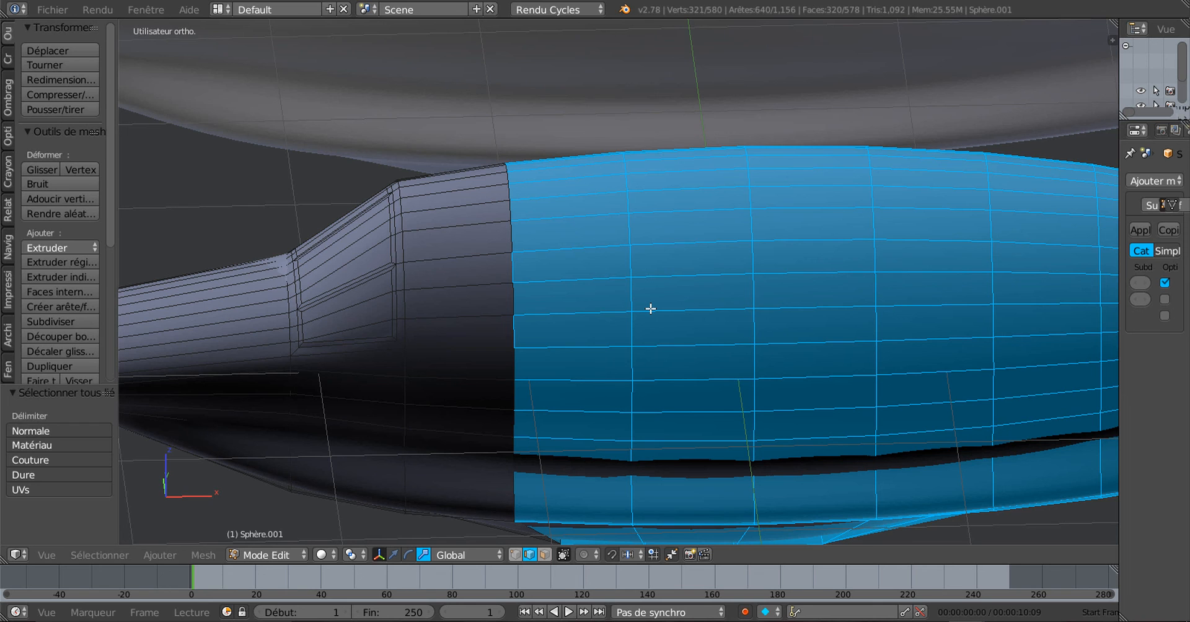
{"action": "key", "text": "x"}
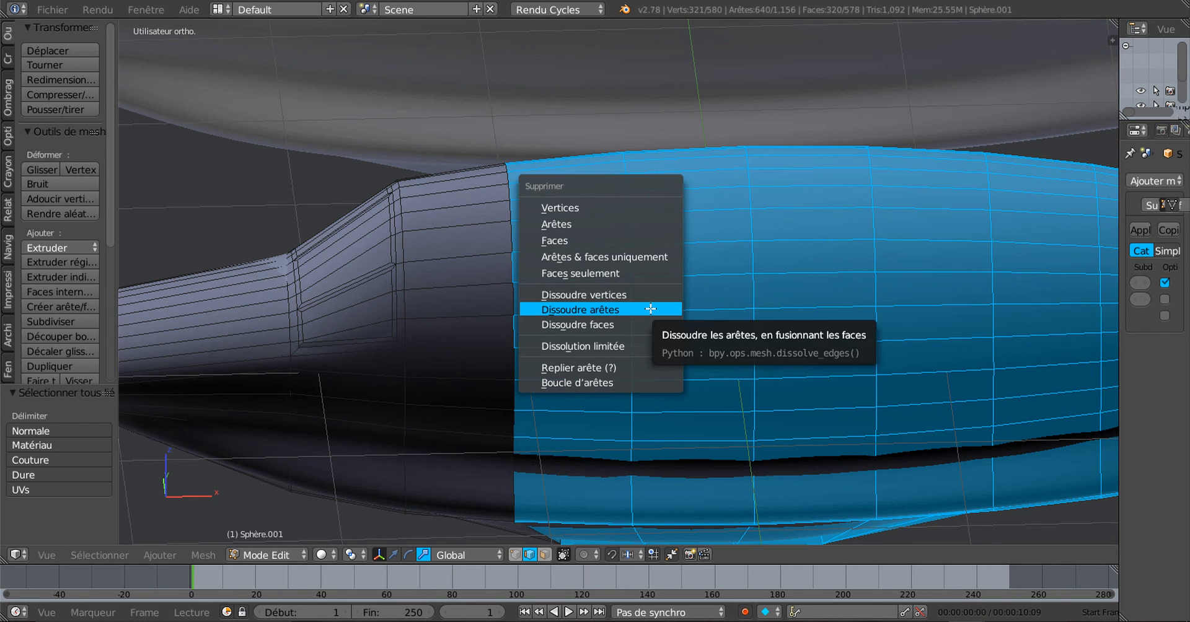
{"action": "left_click", "coordinate": [630, 207]}
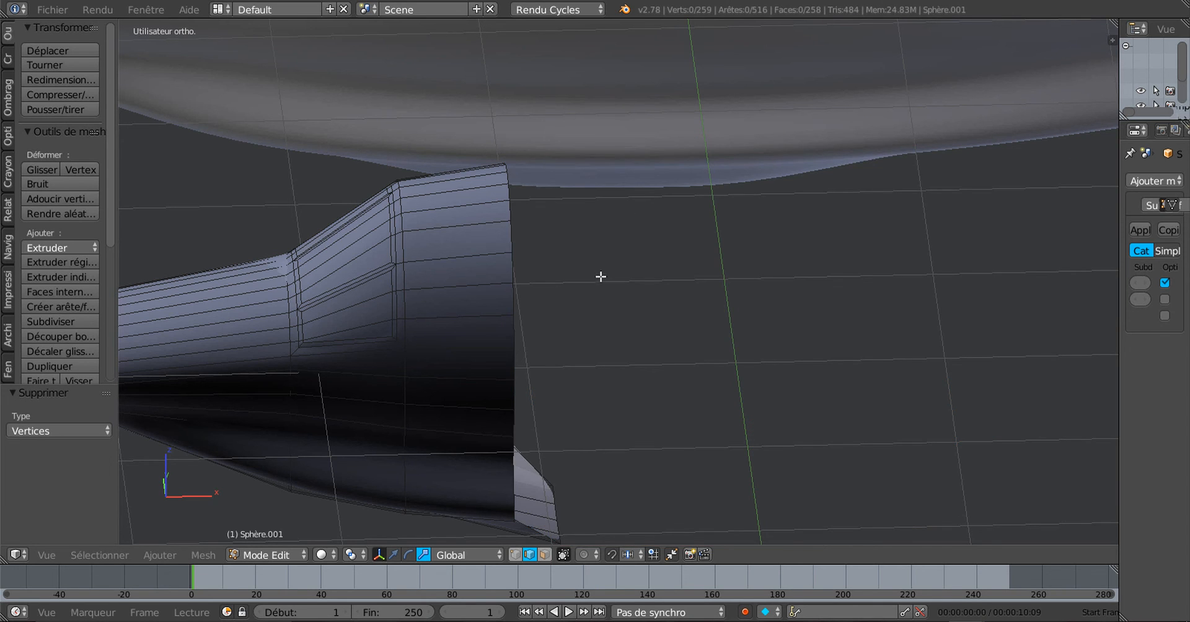
Add a single loop cut around the nose, slide it close to the front of the cockpit windows and rip it in place
{"action": "middle_click_drag", "start_coordinate": [600, 354], "coordinate": [865, 352]}
{"action": "middle_click_drag", "start_coordinate": [635, 356], "coordinate": [638, 358]}
{"action": "middle_click_drag", "start_coordinate": [561, 345], "coordinate": [613, 376], "text": "shift"}
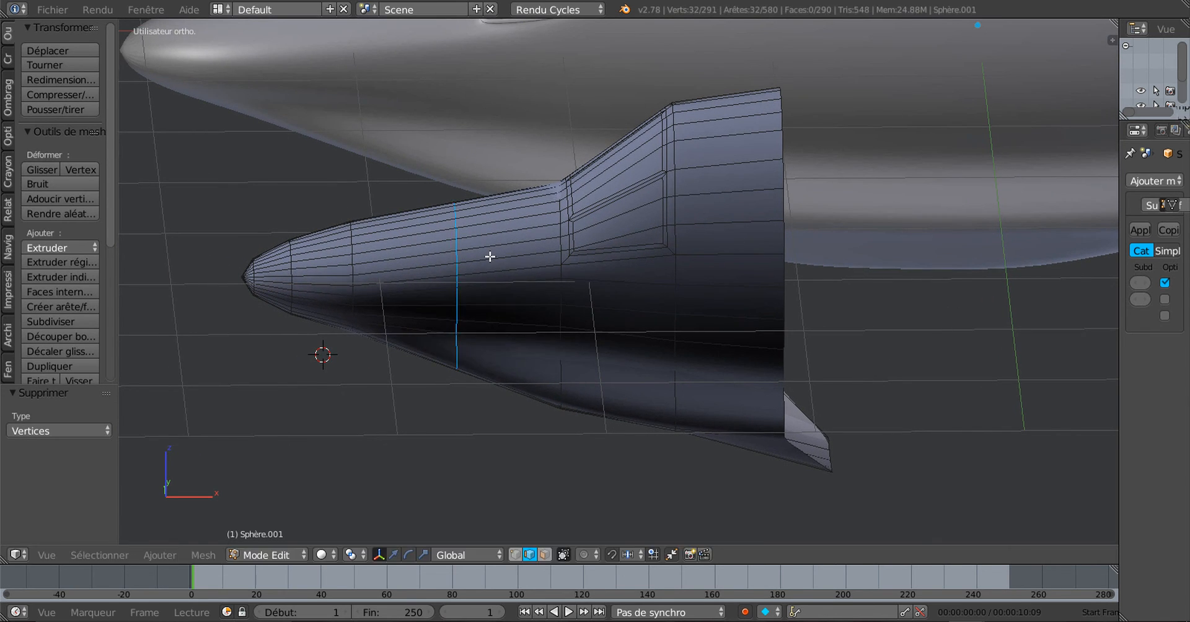
{"action": "key", "text": "ctrl+r"}
{"action": "left_click", "coordinate": [496, 256]}
{"action": "left_click", "coordinate": [578, 255]}
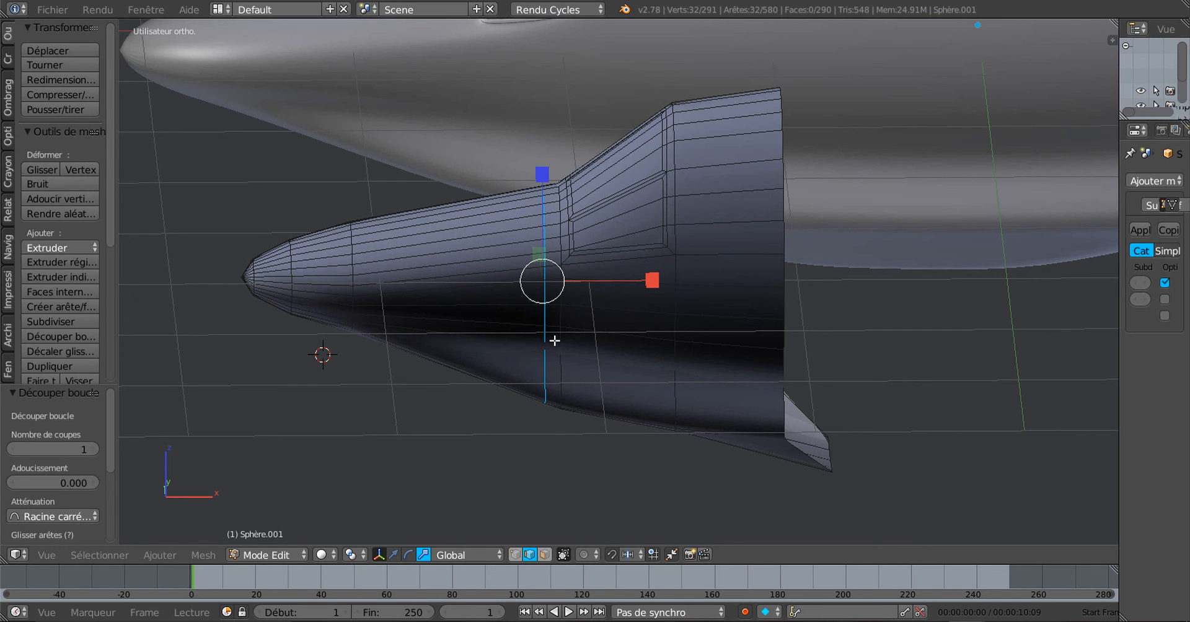
{"action": "key", "text": "v"}
{"action": "left_click", "coordinate": [547, 314]}
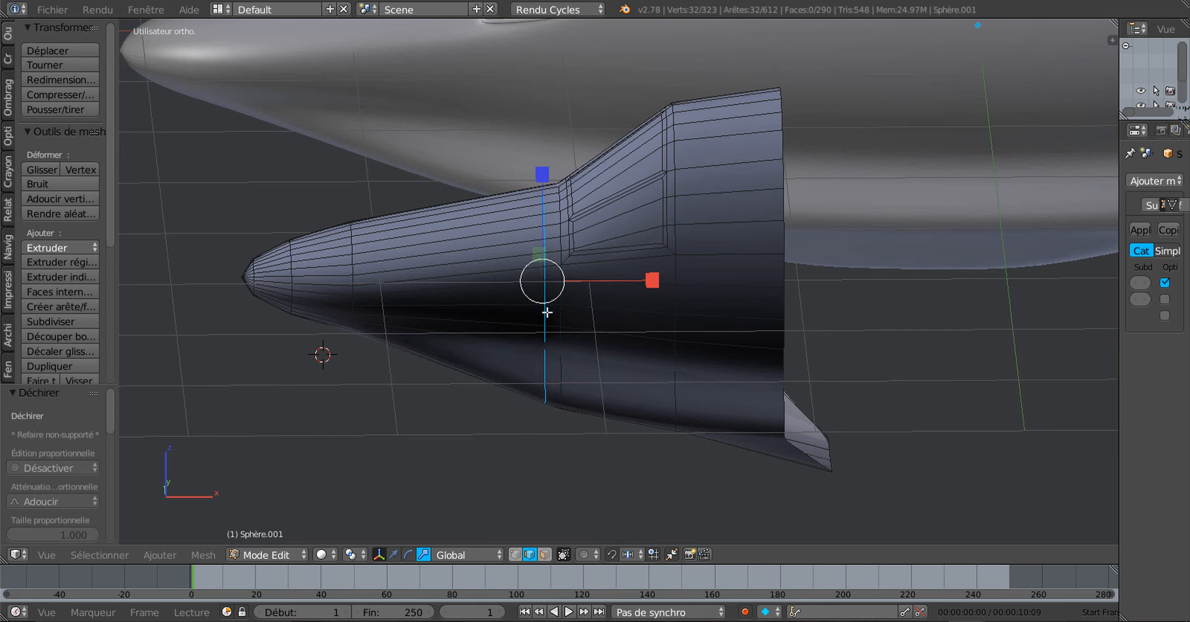
Select all linked geometry of the detached nose and delete its vertices
{"action": "right_click", "coordinate": [502, 251]}
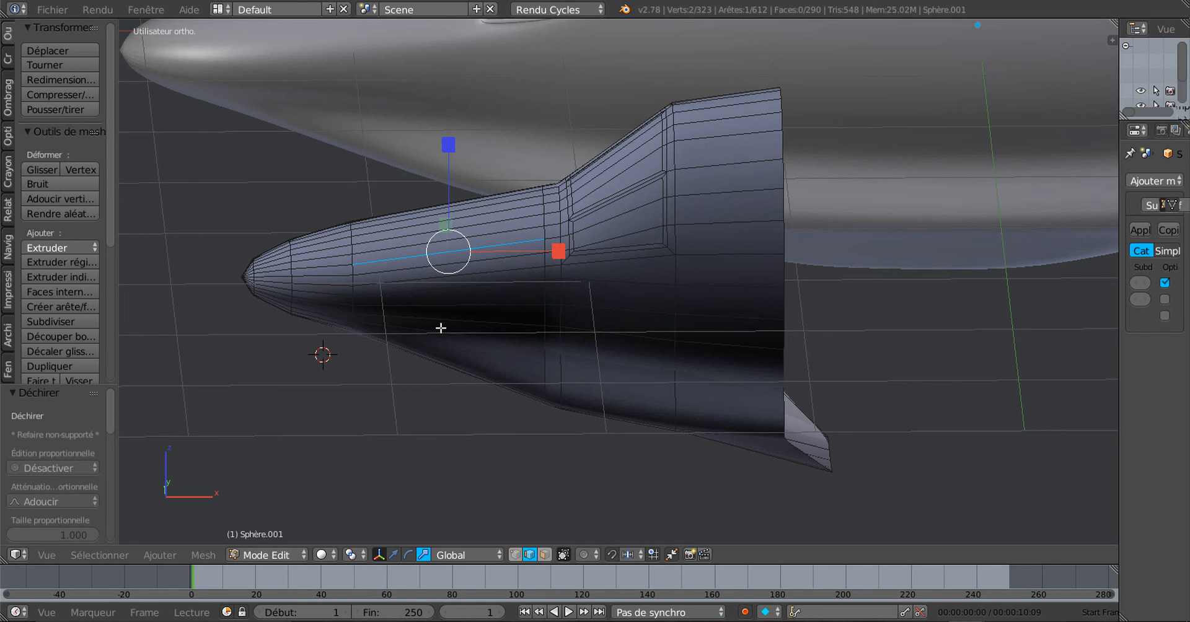
{"action": "key", "text": "ctrl+l"}
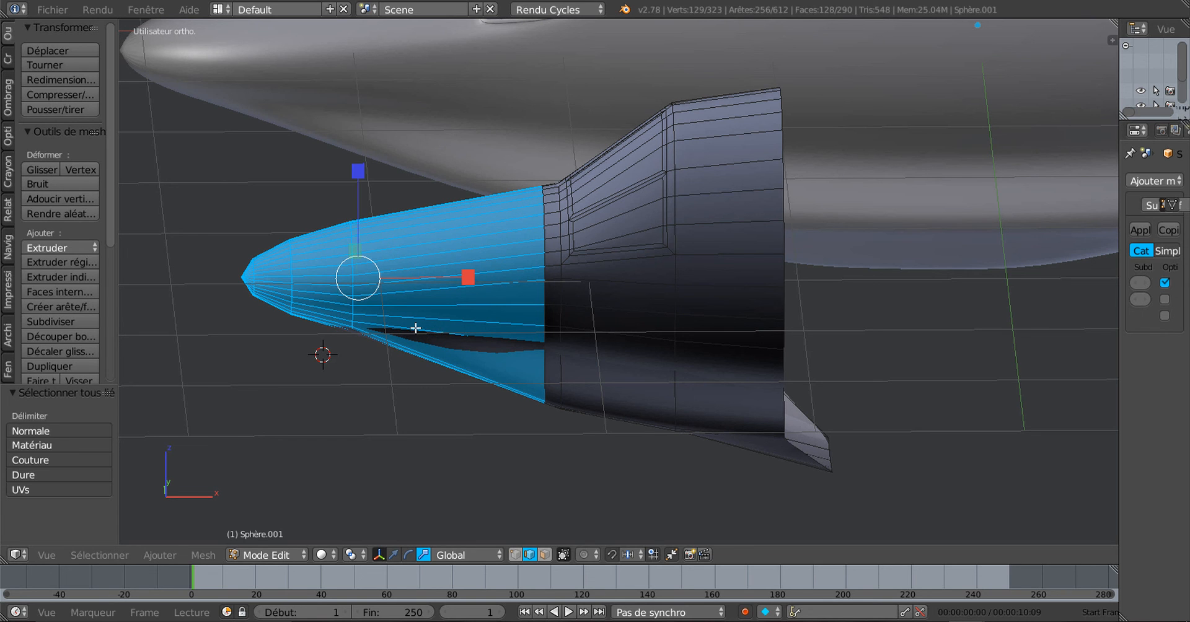
{"action": "key", "text": "x"}
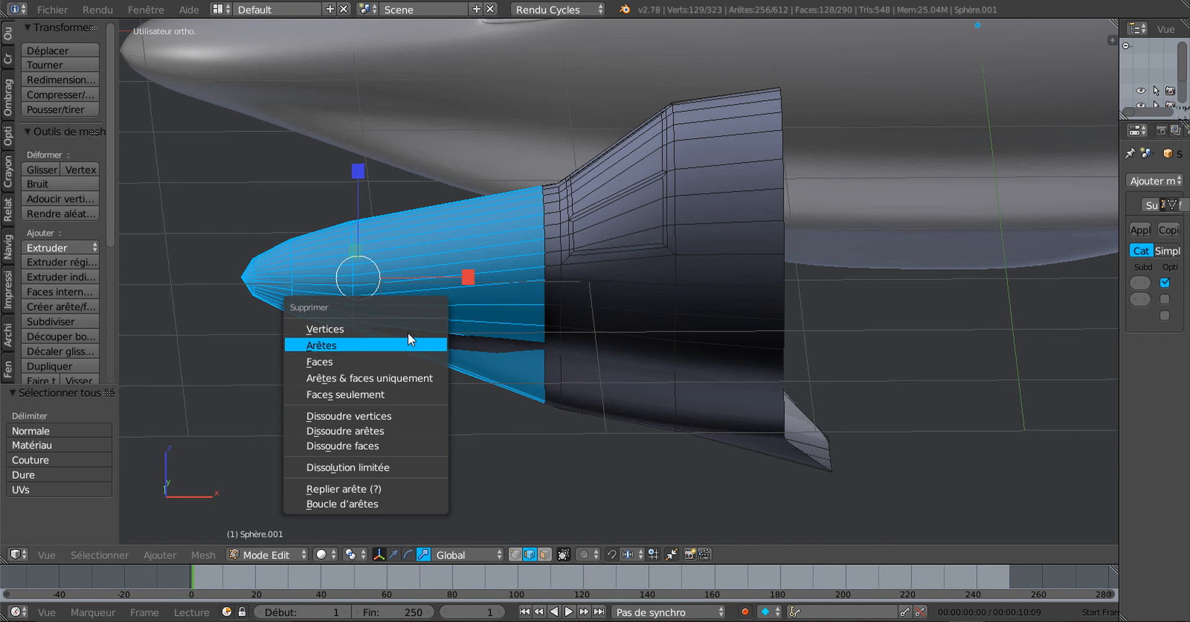
{"action": "left_click", "coordinate": [407, 329]}
{"action": "middle_click_drag", "start_coordinate": [545, 356], "coordinate": [626, 369]}
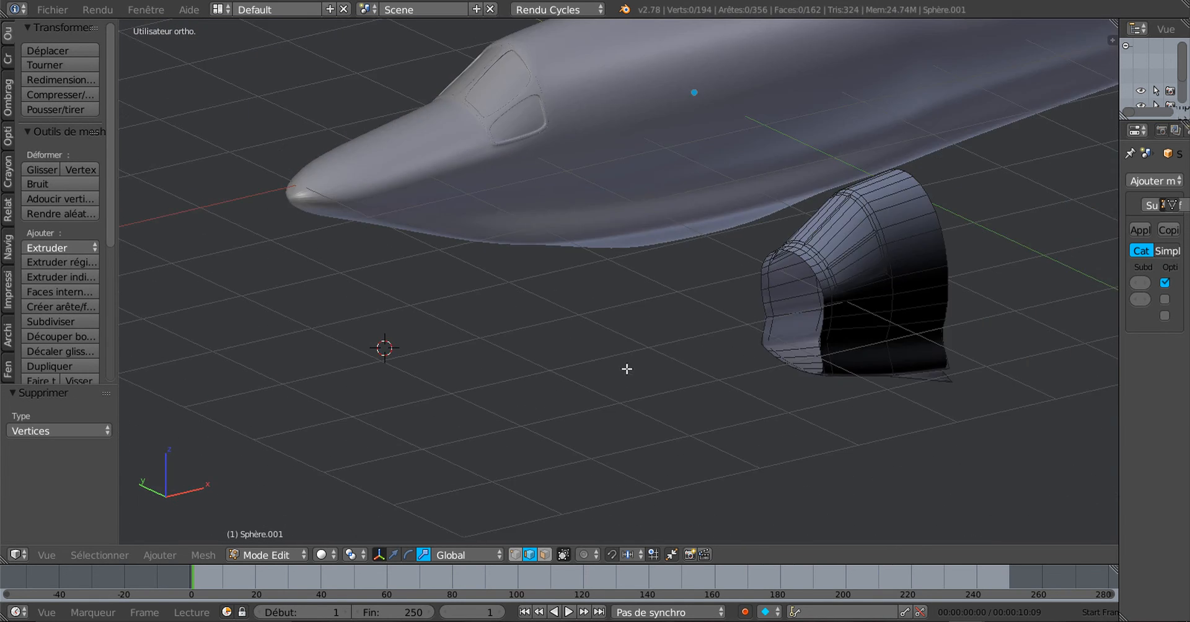
{"action": "middle_click_drag", "start_coordinate": [715, 370], "coordinate": [675, 363]}
{"action": "scroll", "coordinate": [737, 377], "scroll_direction": "up", "scroll_amount": 2}
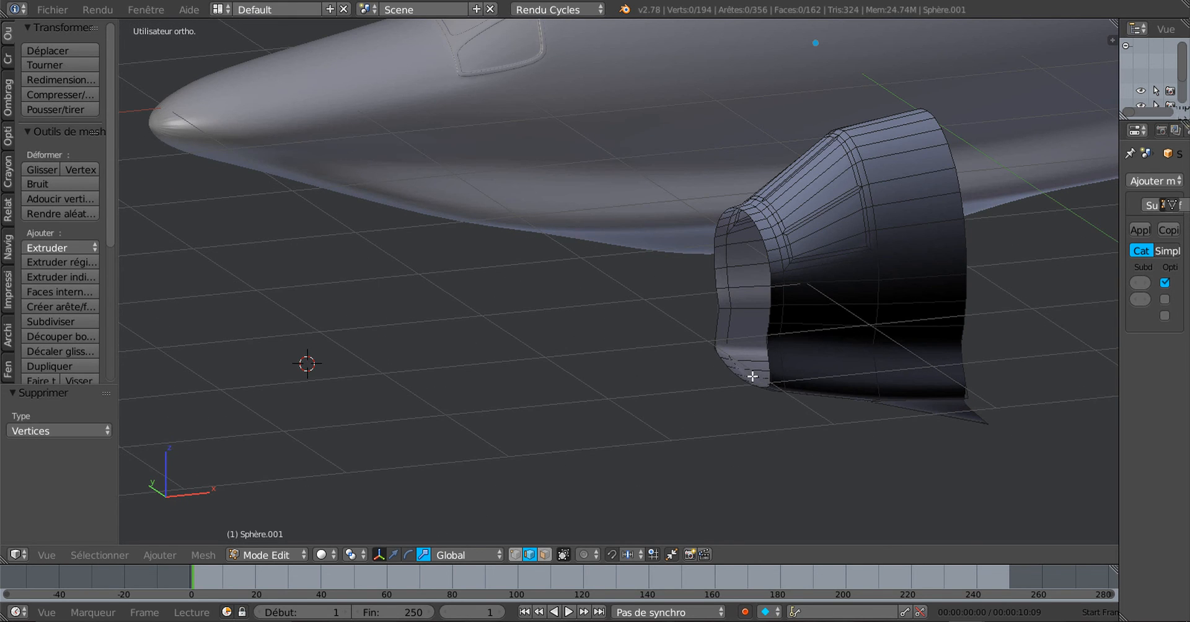
{"action": "middle_click_drag", "start_coordinate": [753, 376], "coordinate": [671, 369]}
{"action": "scroll", "coordinate": [709, 327], "scroll_direction": "up", "scroll_amount": 1}
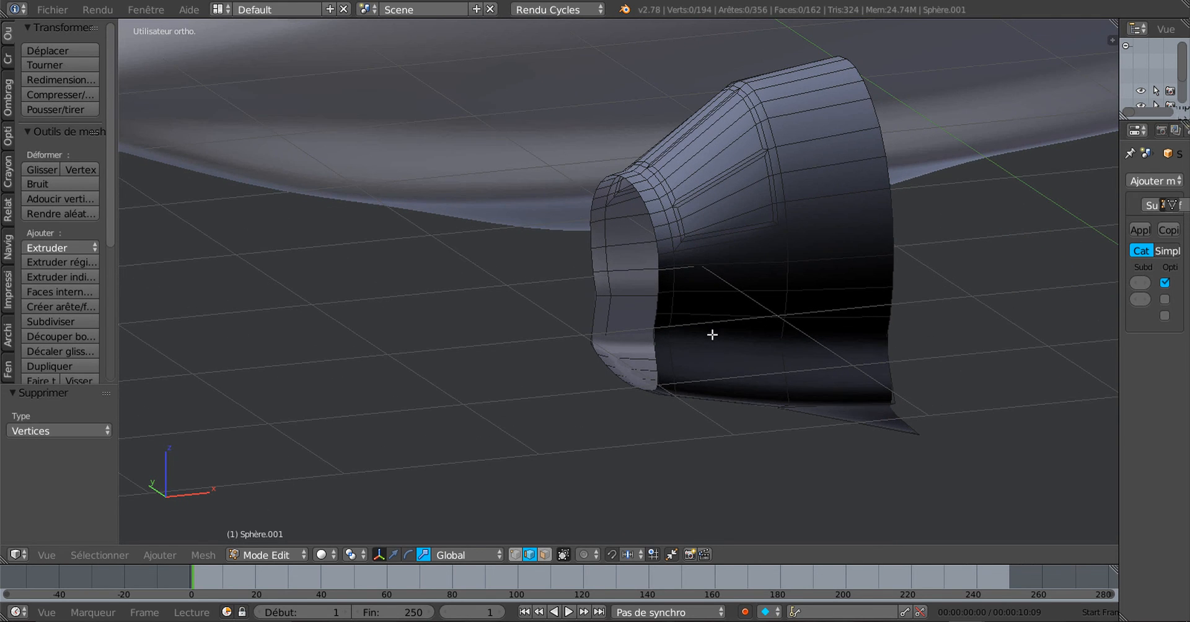
{"action": "right_click", "coordinate": [622, 294]}
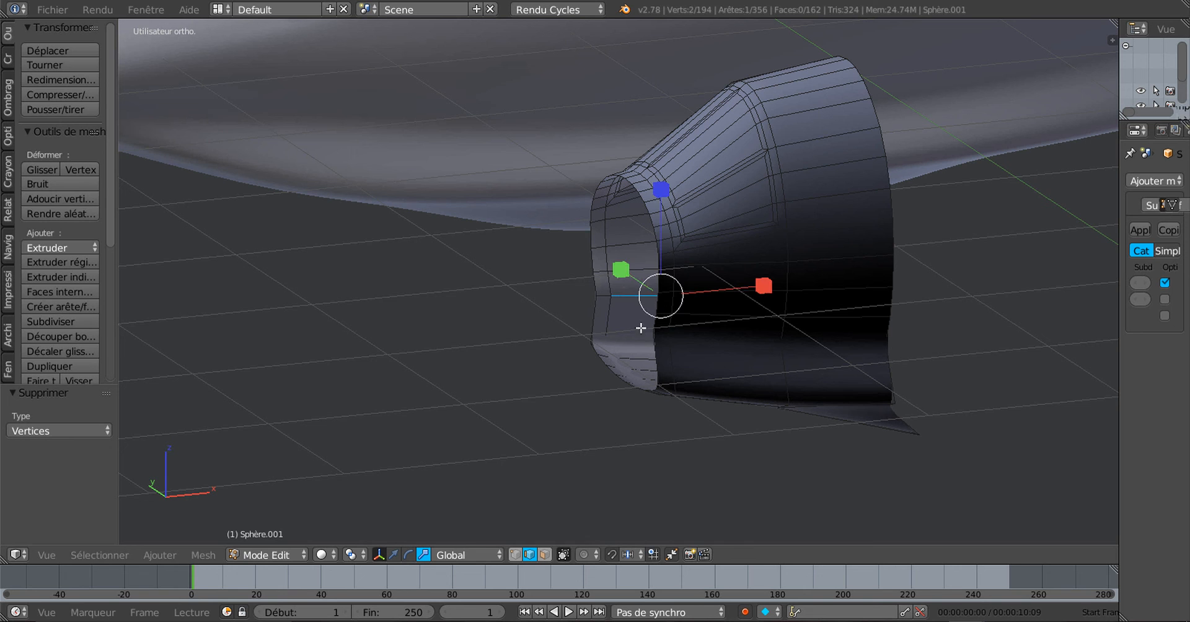
{"action": "right_click", "coordinate": [608, 295], "text": "shift"}
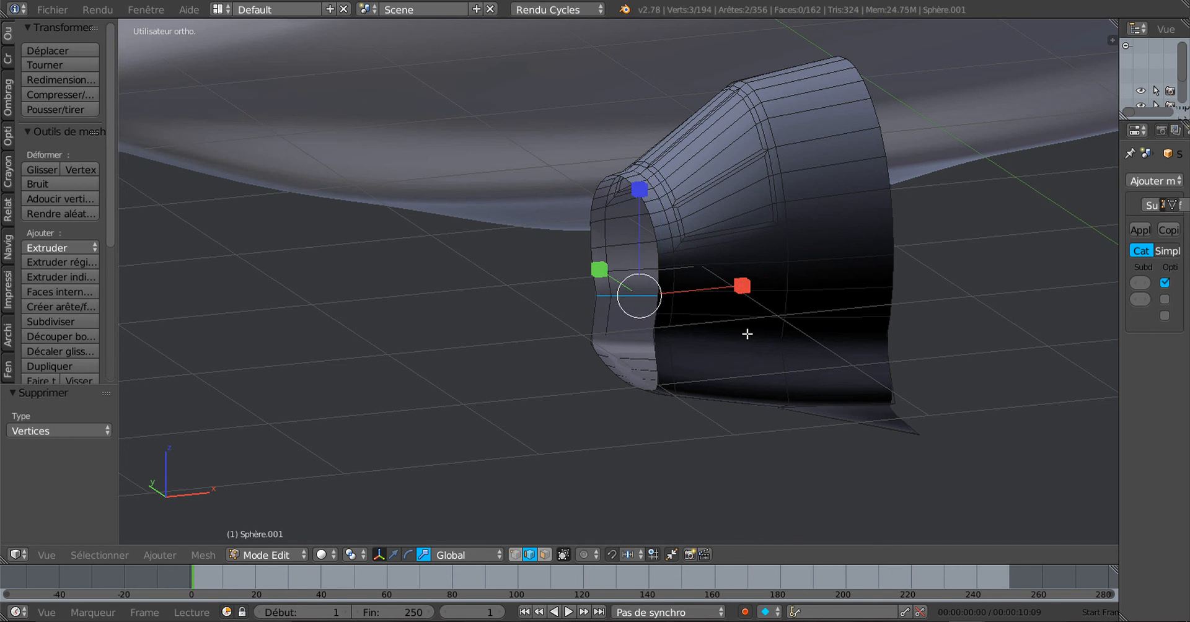
{"action": "mouse_move", "coordinate": [719, 340]}
{"action": "middle_mouse_down"}
{"action": "mouse_move", "coordinate": [855, 345]}
{"action": "mouse_move", "coordinate": [671, 344]}
{"action": "mouse_move", "coordinate": [723, 341]}
{"action": "middle_mouse_up"}
{"action": "scroll", "coordinate": [722, 342], "scroll_direction": "up", "scroll_amount": 1}
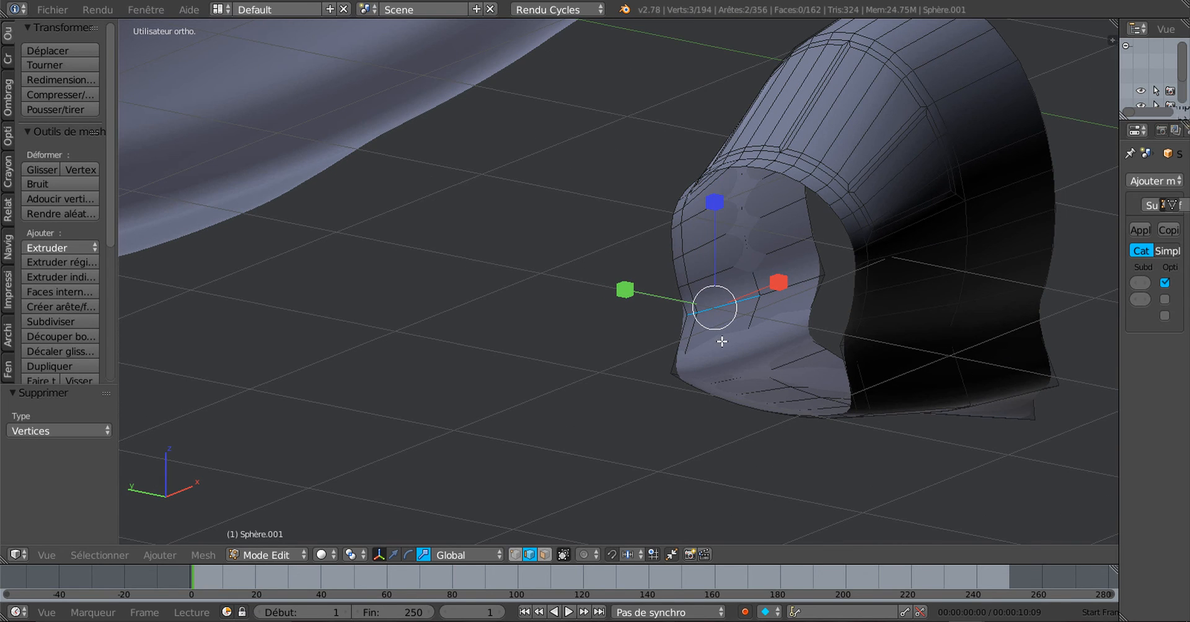
{"action": "key", "text": "a"}
Select the lower lengthwise edge loops on both sides of the cockpit section and rip them in place
{"action": "right_click", "coordinate": [730, 311], "text": "alt"}
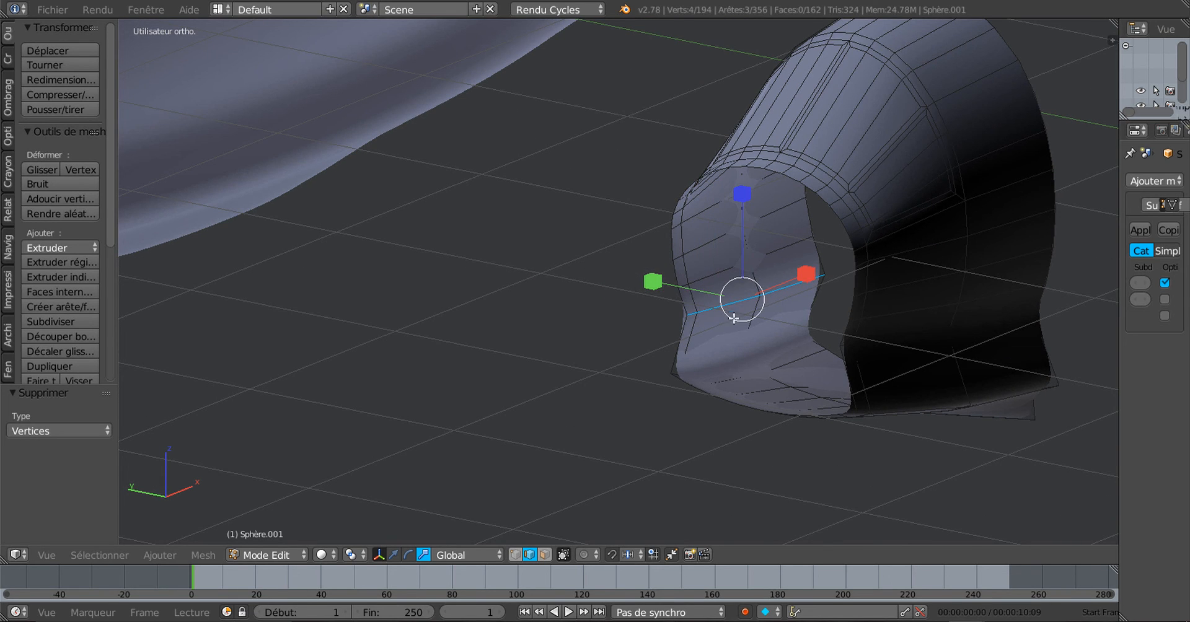
{"action": "right_click", "coordinate": [873, 343], "text": "alt+shift"}
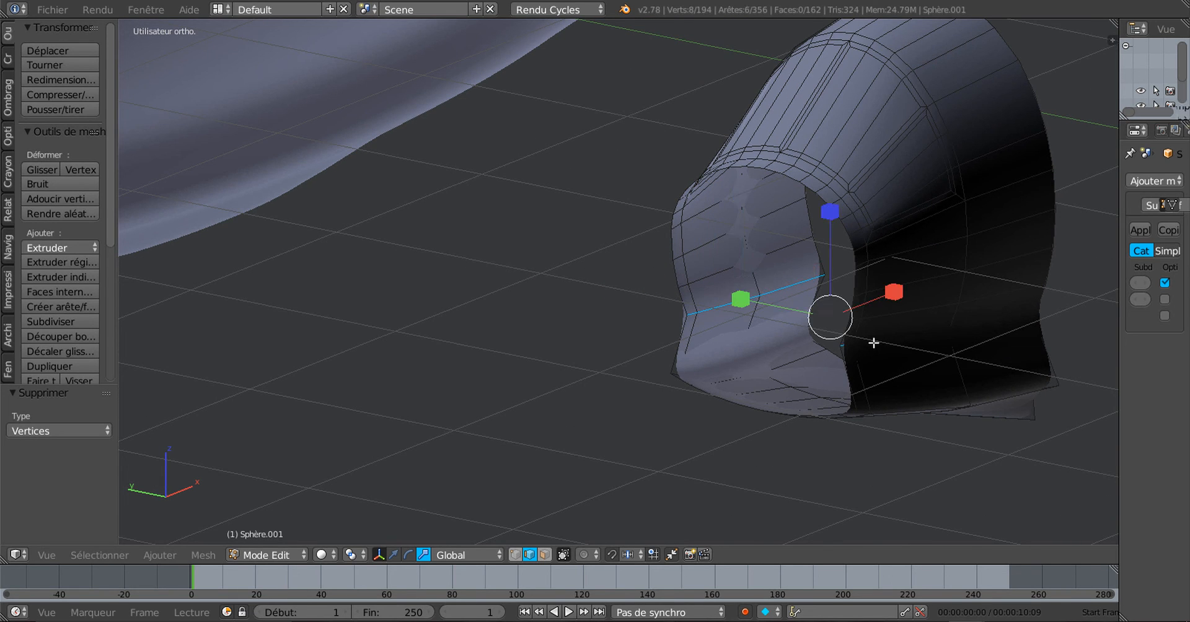
{"action": "right_click", "coordinate": [874, 342], "text": "alt+shift"}
{"action": "right_click", "coordinate": [874, 342], "text": "alt+shift"}
{"action": "middle_click_drag", "start_coordinate": [718, 368], "coordinate": [454, 383]}
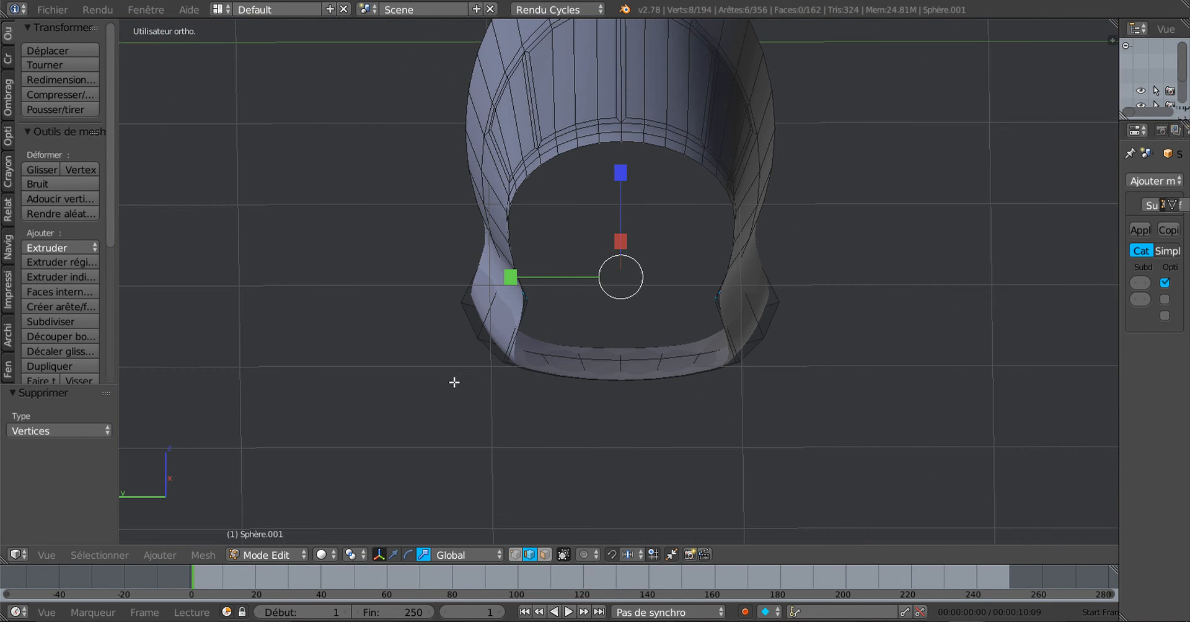
{"action": "key", "text": "v"}
{"action": "left_click", "coordinate": [456, 381]}
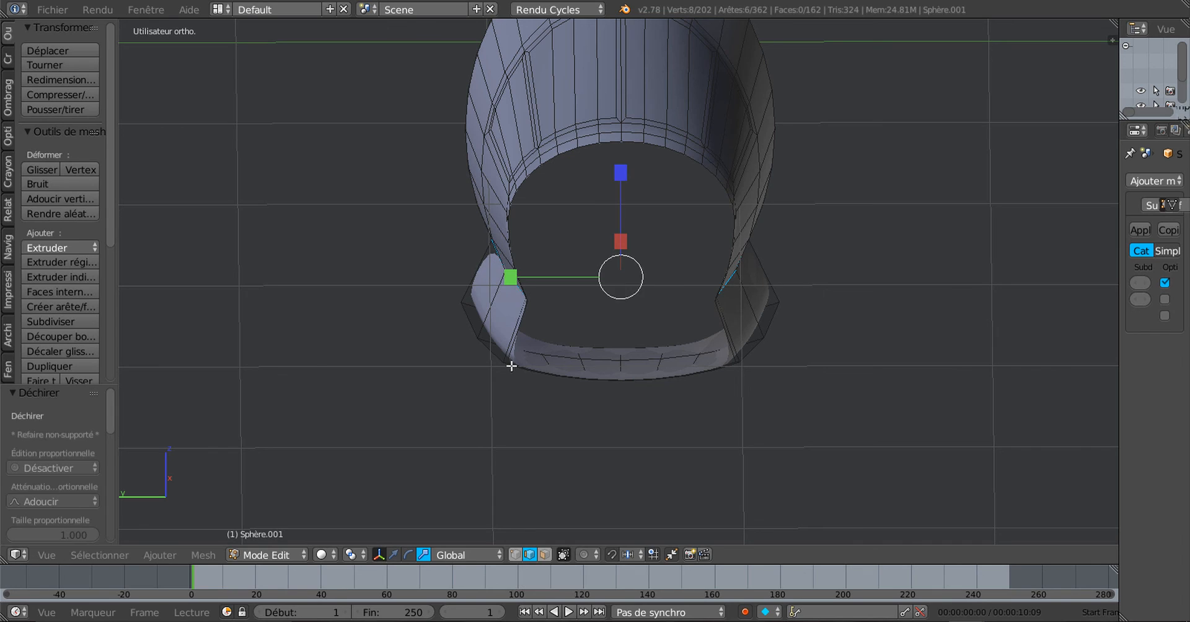
Select all linked geometry of the detached underside and delete its vertices
{"action": "right_click", "coordinate": [618, 362]}
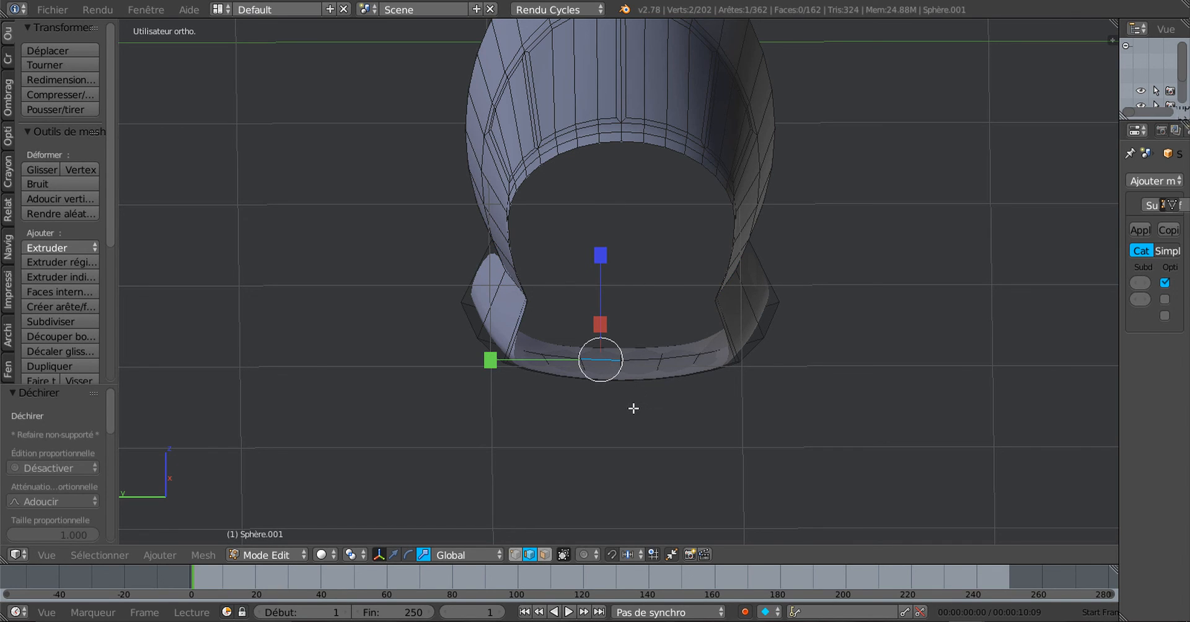
{"action": "key", "text": "ctrl+l"}
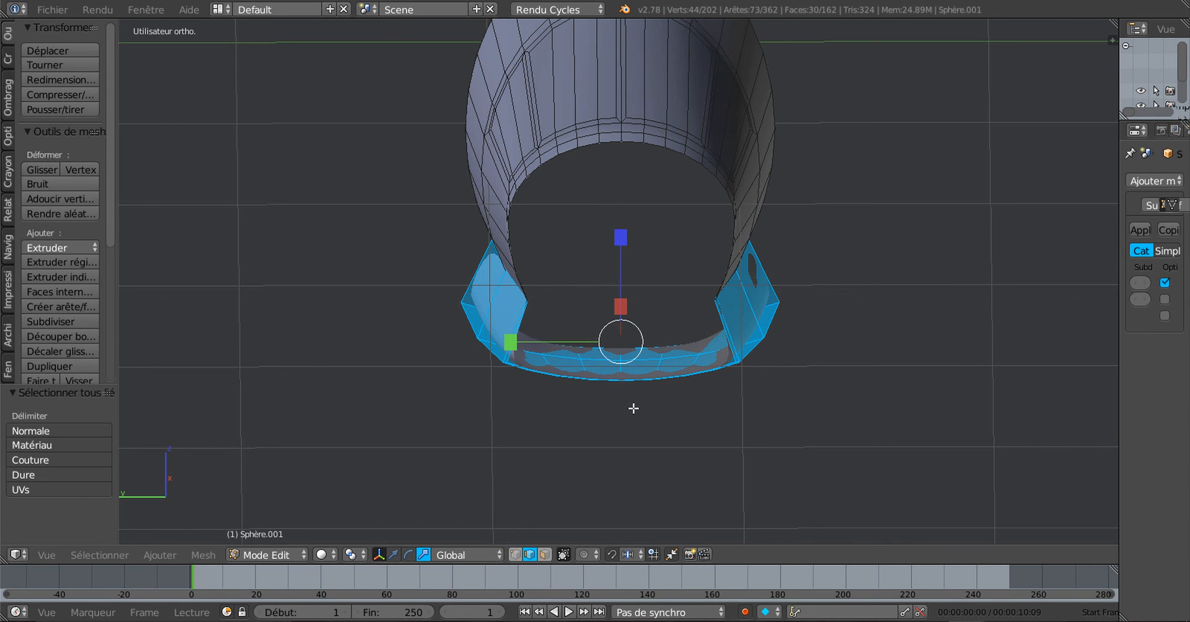
{"action": "key", "text": "x"}
{"action": "left_click", "coordinate": [633, 407]}
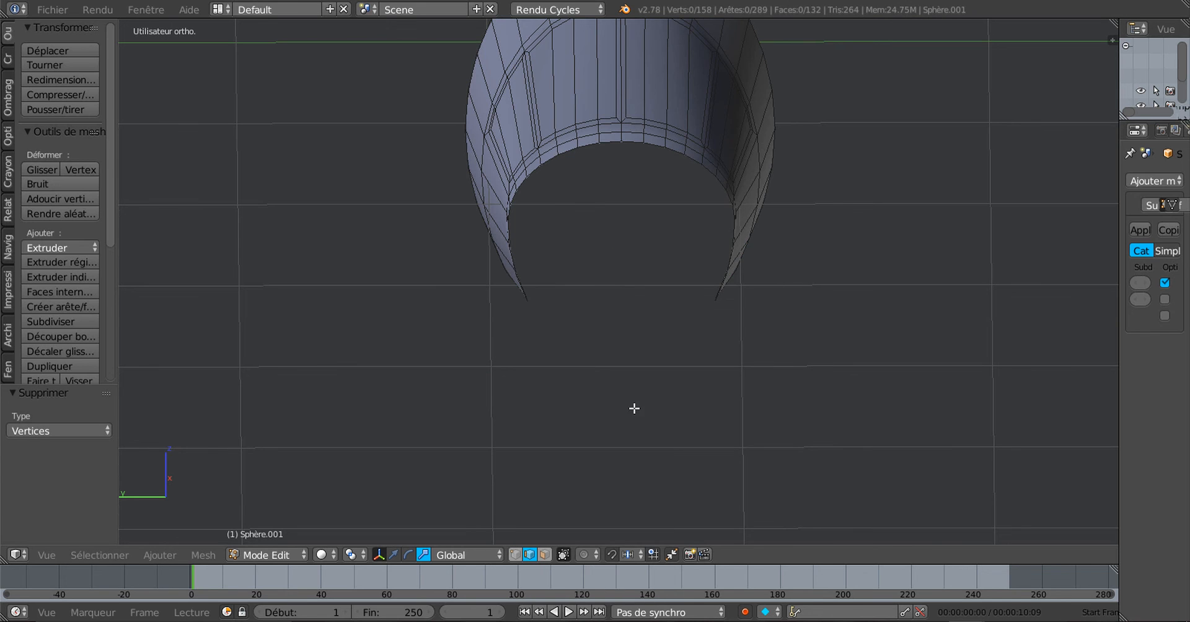
Switch to vertex selection and circle-select the eight lower vertices along one side of the cockpit section's front opening
{"action": "middle_click_drag", "start_coordinate": [634, 407], "coordinate": [740, 501]}
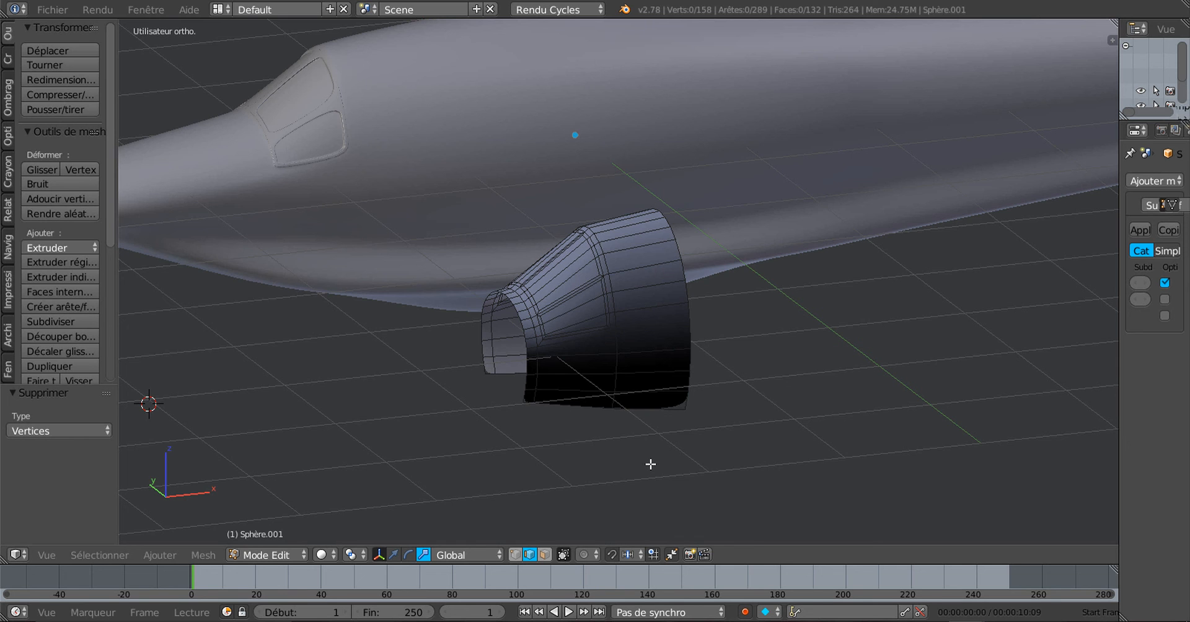
{"action": "middle_click_drag", "start_coordinate": [642, 451], "coordinate": [764, 451]}
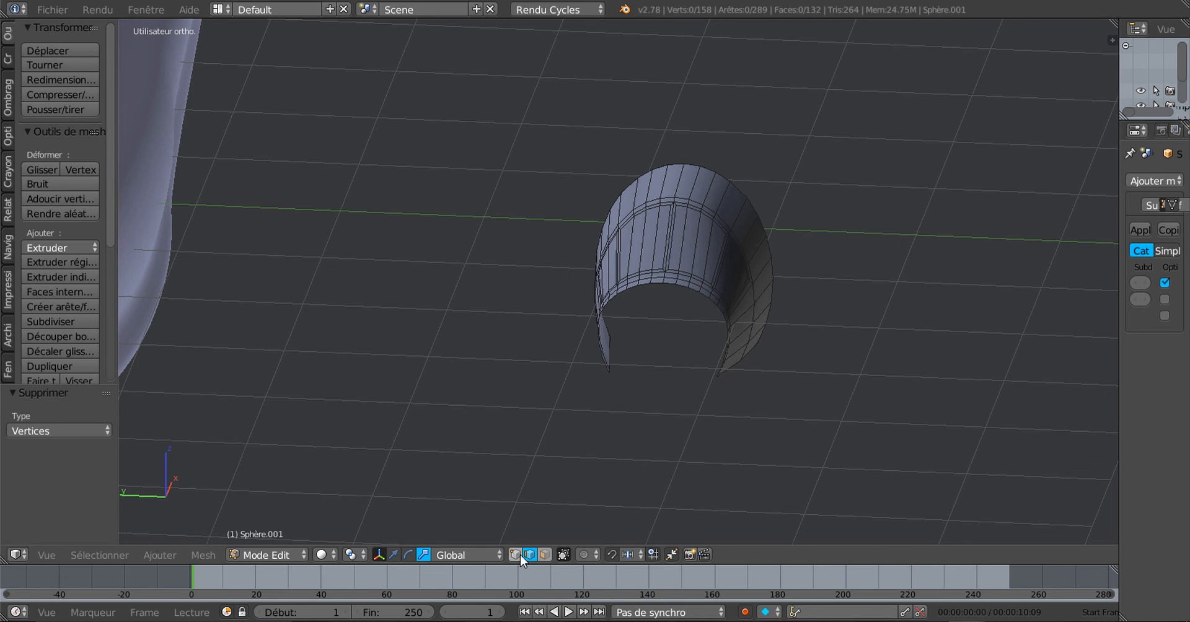
{"action": "left_click", "coordinate": [514, 555]}
{"action": "middle_click_drag", "start_coordinate": [653, 467], "coordinate": [712, 394]}
{"action": "scroll", "coordinate": [696, 423], "scroll_direction": "up", "scroll_amount": 2}
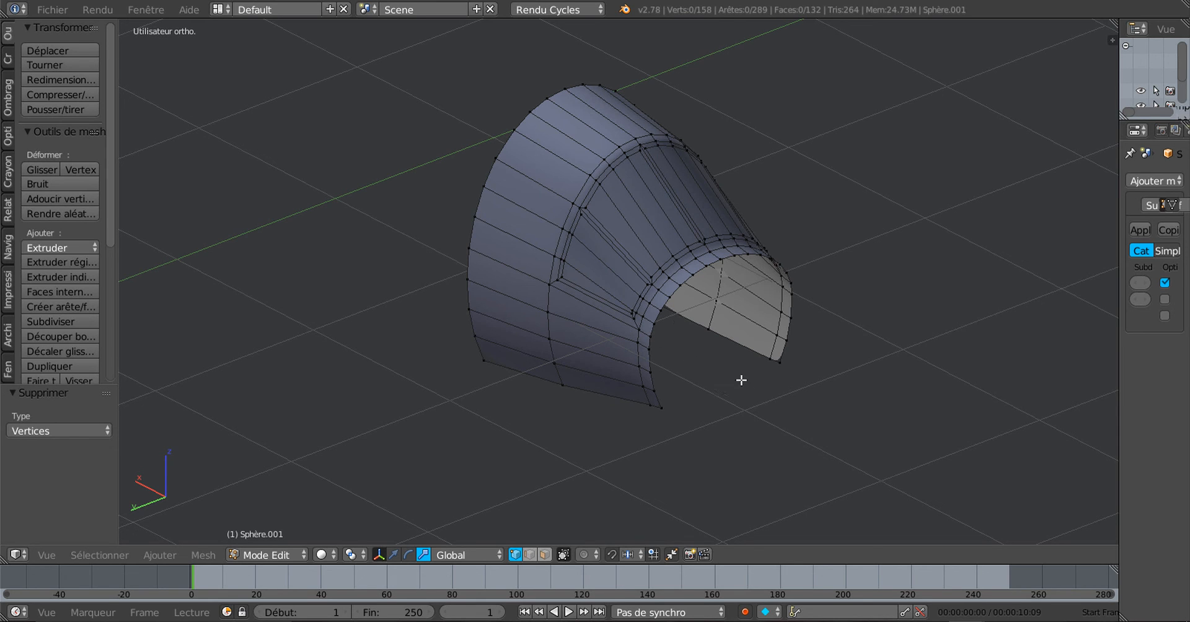
{"action": "scroll", "coordinate": [673, 338], "scroll_direction": "up", "scroll_amount": 3}
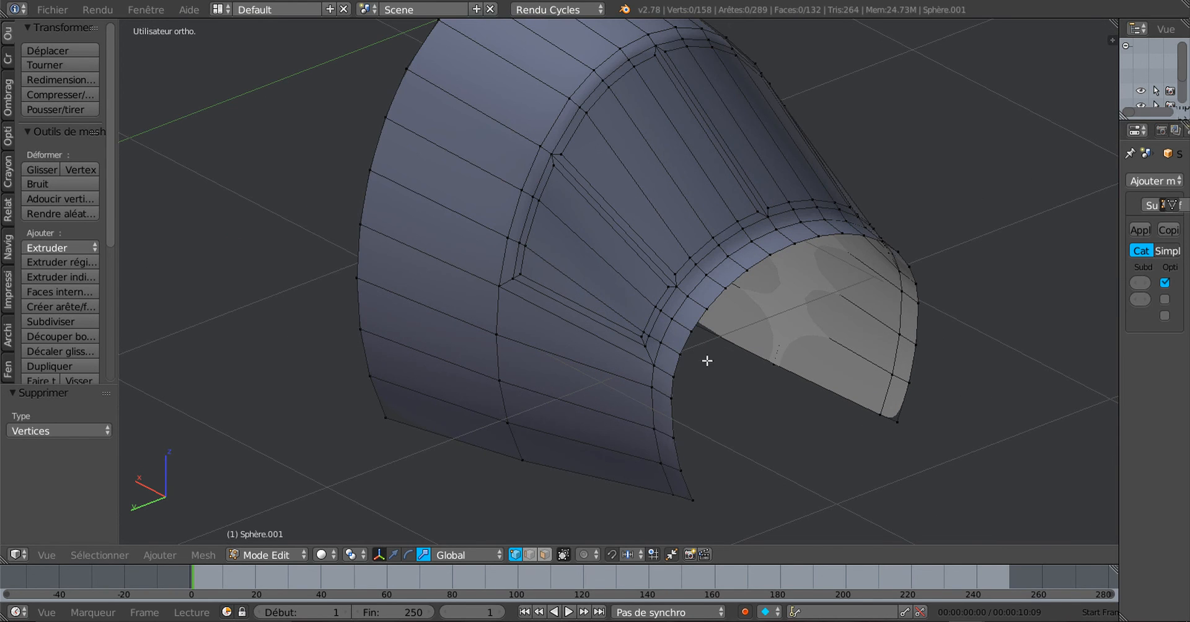
{"action": "key", "text": "c"}
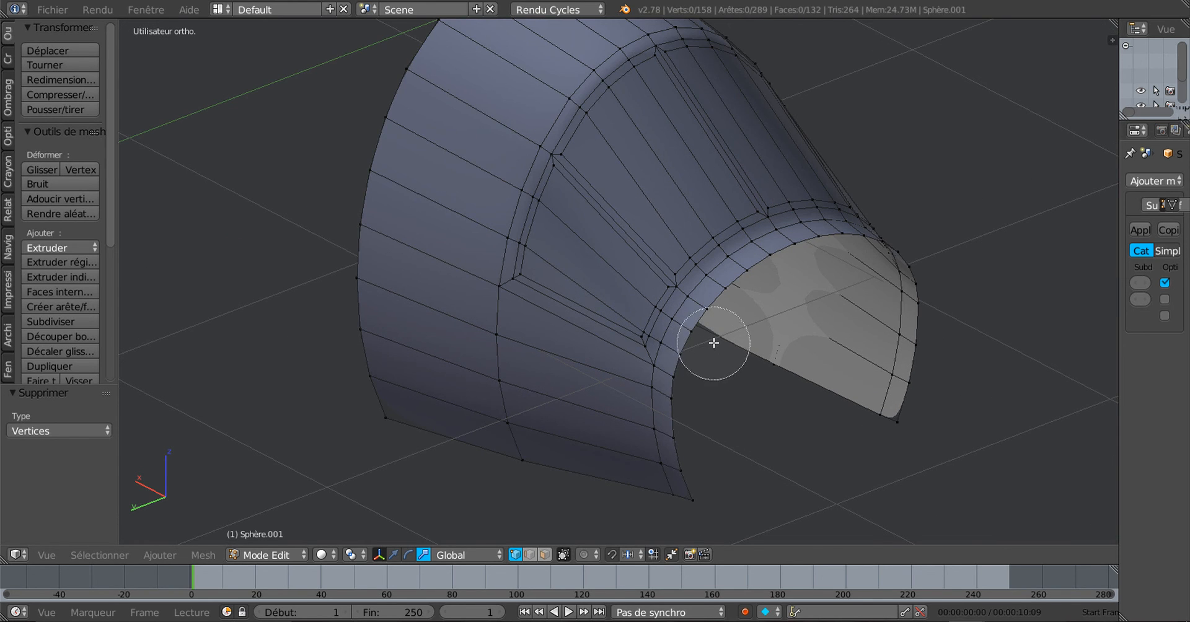
{"action": "left_click", "coordinate": [713, 347]}
{"action": "left_click_drag", "start_coordinate": [714, 347], "coordinate": [712, 467]}
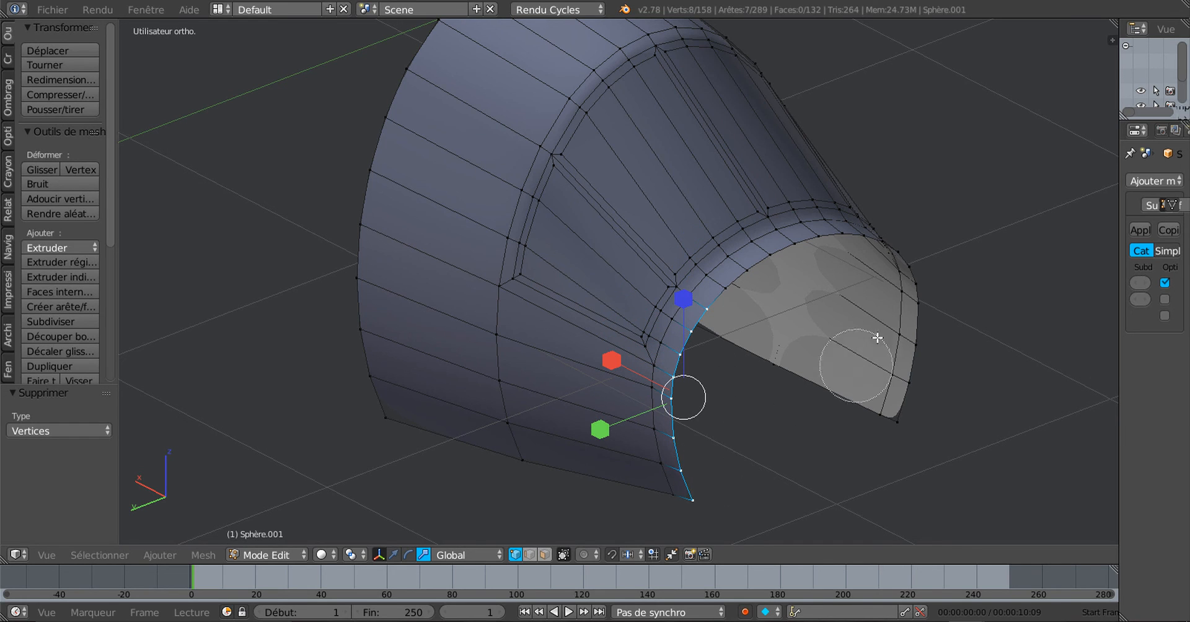
Add the eight matching vertices along the opposite side of the front opening to the selection
{"action": "right_click", "coordinate": [938, 337]}
{"action": "right_click", "coordinate": [912, 409], "text": "shift"}
{"action": "right_click", "coordinate": [913, 382], "text": "shift"}
{"action": "right_click", "coordinate": [917, 347], "text": "shift"}
{"action": "right_click", "coordinate": [922, 305], "text": "shift"}
{"action": "right_click", "coordinate": [912, 275], "text": "shift"}
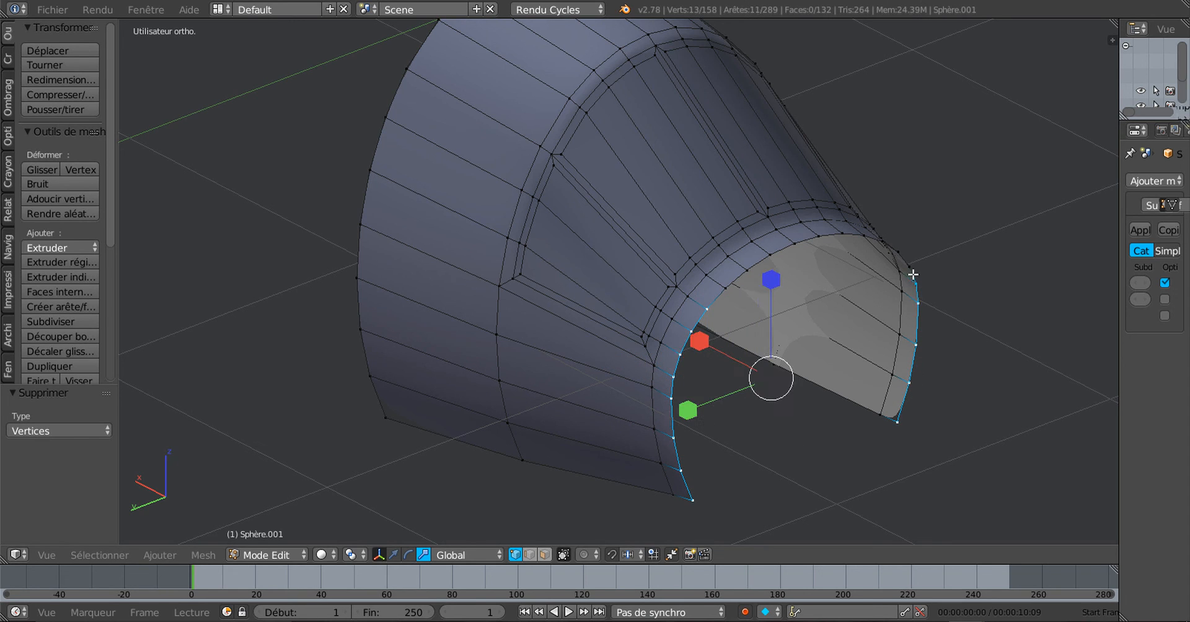
{"action": "right_click", "coordinate": [905, 253], "text": "shift"}
{"action": "right_click", "coordinate": [897, 247], "text": "shift"}
{"action": "right_click", "coordinate": [882, 240], "text": "shift"}
{"action": "middle_click_drag", "start_coordinate": [985, 292], "coordinate": [983, 318]}
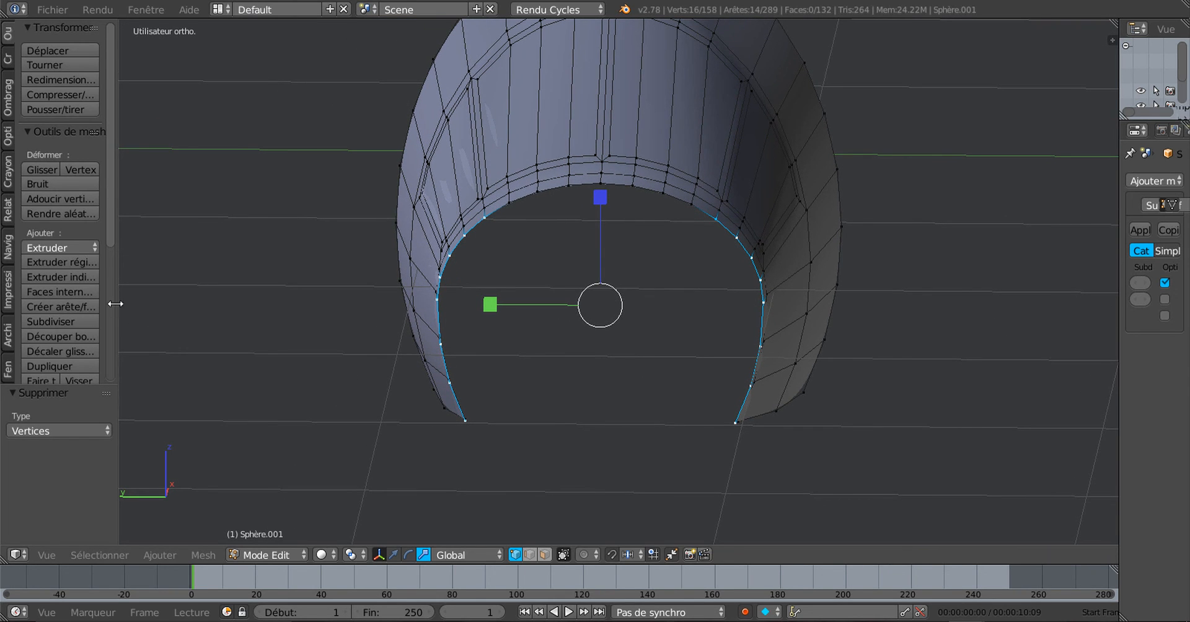
Bridge the two selected sides of the front opening with LoopTools Bridge
{"action": "left_click_drag", "start_coordinate": [112, 221], "coordinate": [198, 368]}
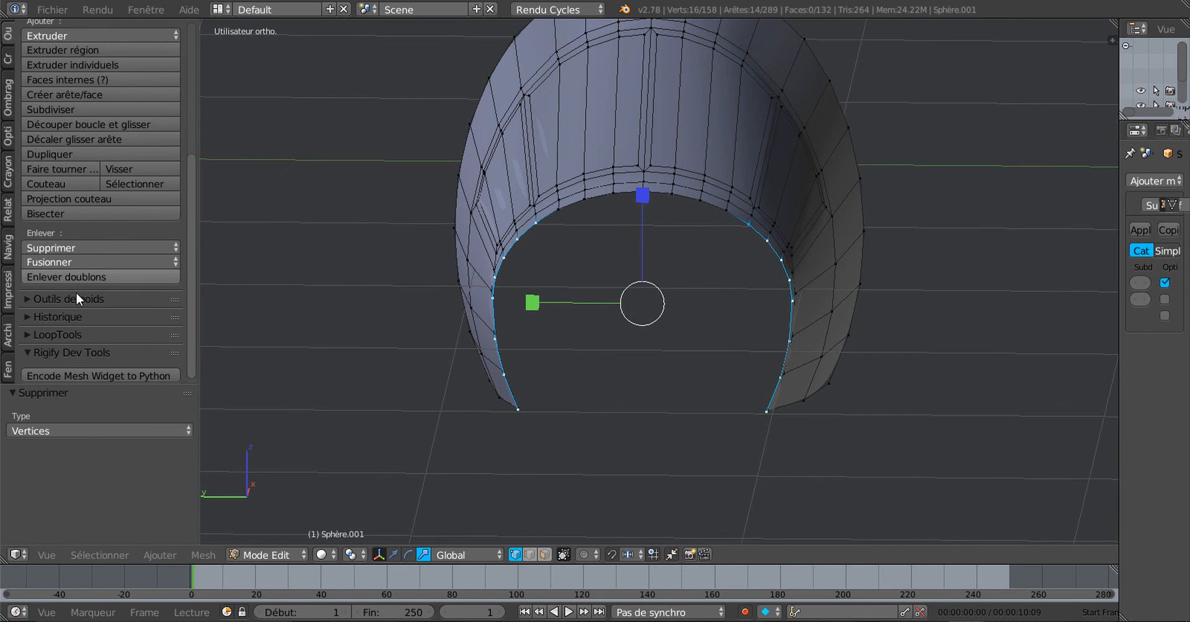
{"action": "left_click", "coordinate": [35, 329]}
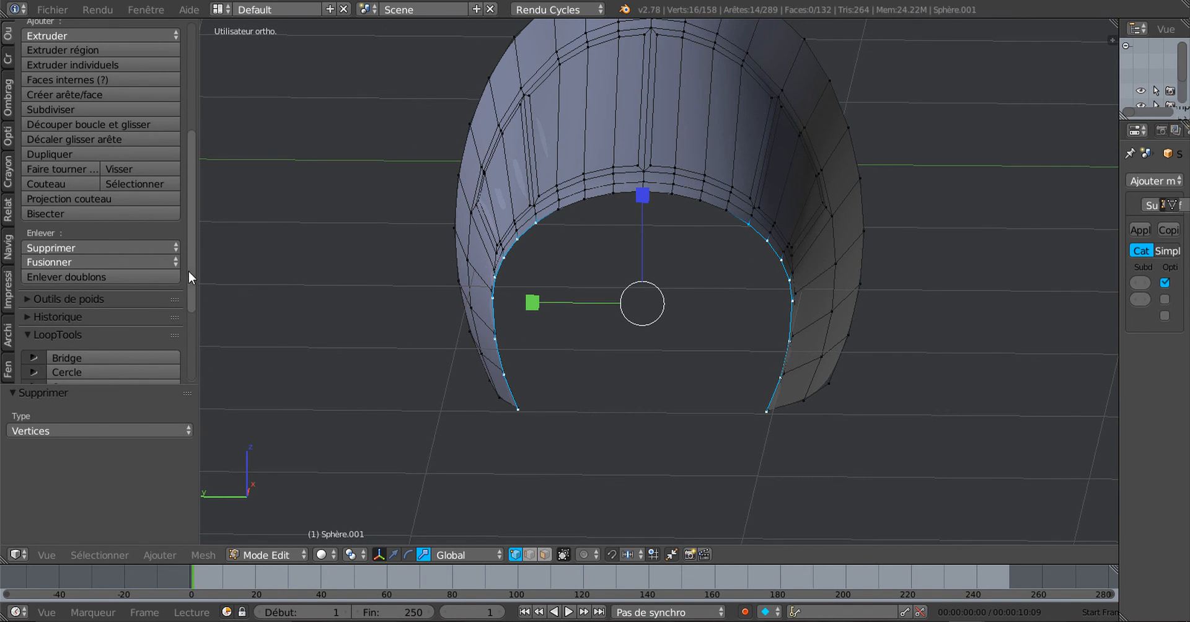
{"action": "left_click_drag", "start_coordinate": [188, 272], "coordinate": [206, 369]}
{"action": "left_click", "coordinate": [70, 222]}
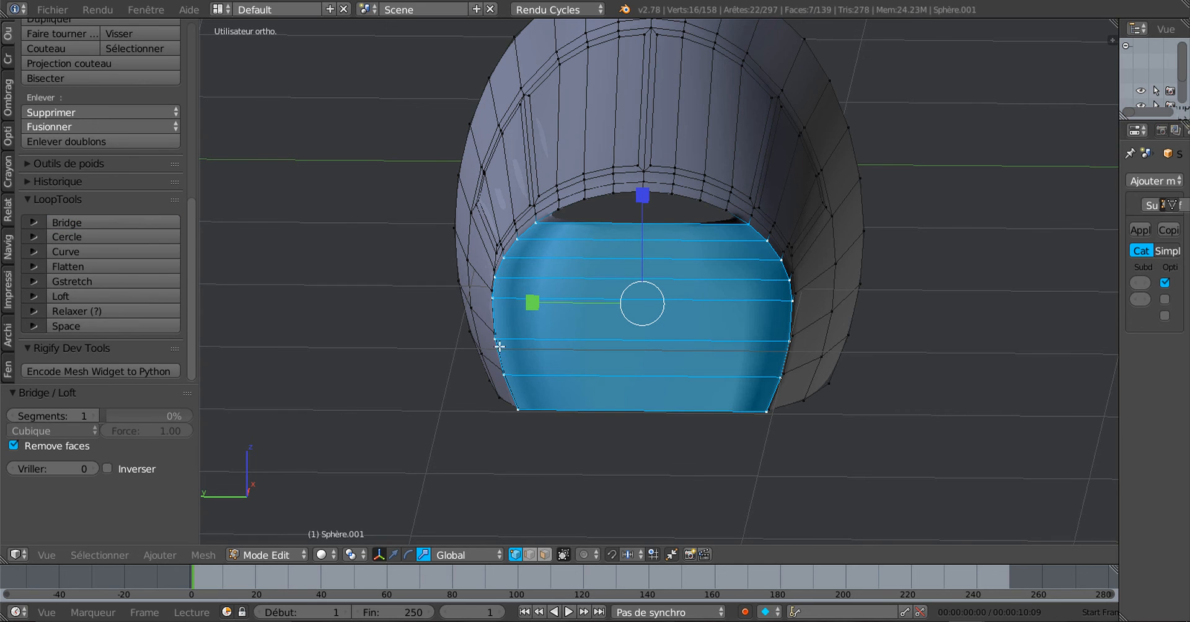
Add five evenly spaced vertical loop cuts across the bridged front faces without sliding them
{"action": "middle_click_drag", "start_coordinate": [598, 308], "coordinate": [608, 324]}
{"action": "scroll", "coordinate": [608, 324], "scroll_direction": "up", "scroll_amount": 3}
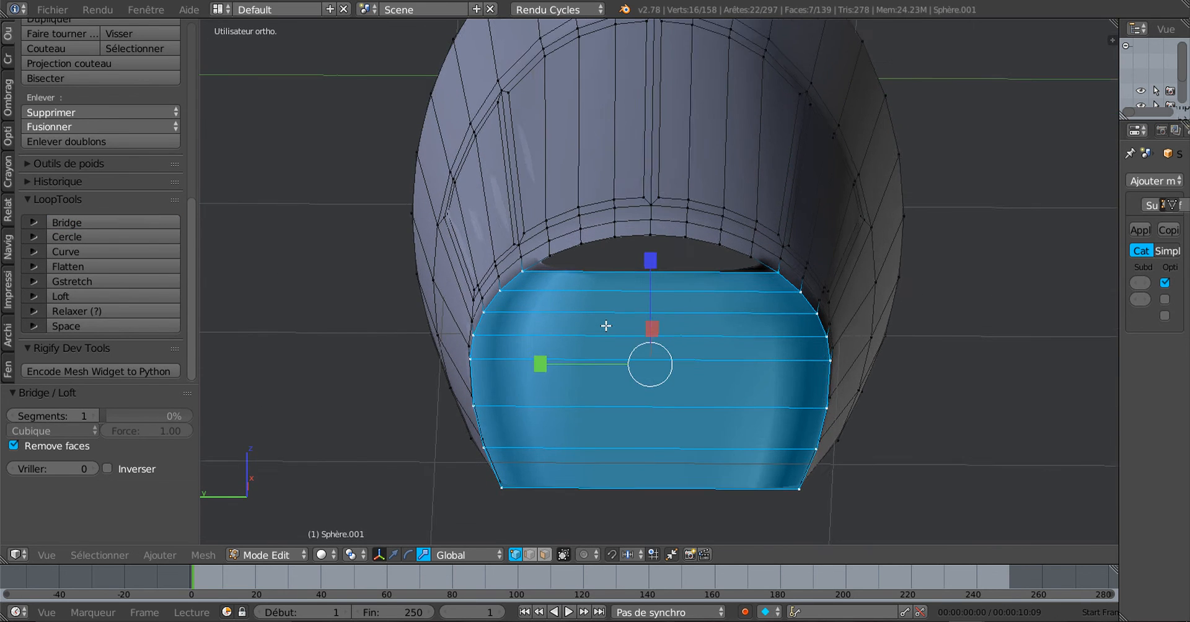
{"action": "scroll", "coordinate": [779, 294], "scroll_direction": "up", "scroll_amount": 2}
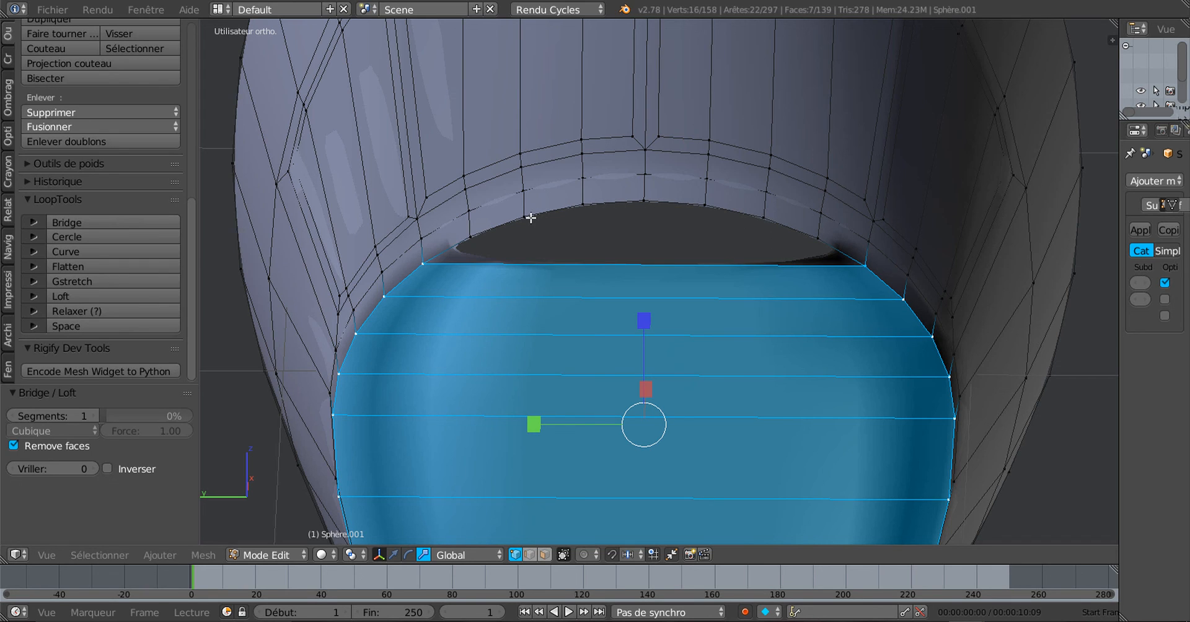
{"action": "scroll", "coordinate": [545, 247], "scroll_direction": "down", "scroll_amount": 3}
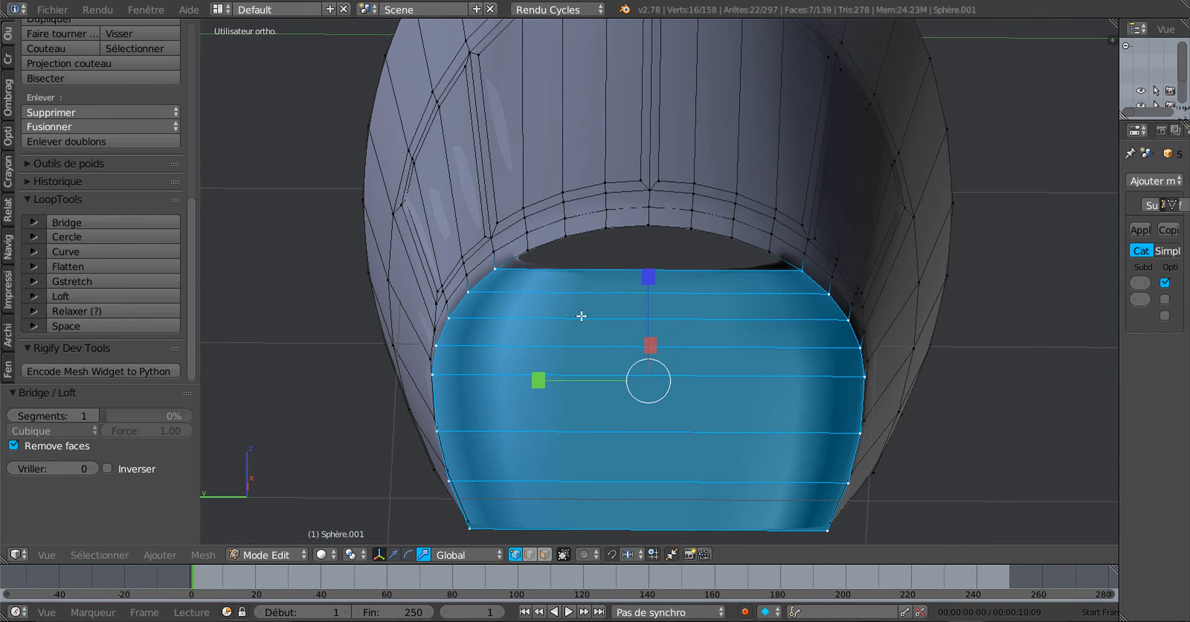
{"action": "middle_click_drag", "start_coordinate": [576, 302], "coordinate": [617, 300]}
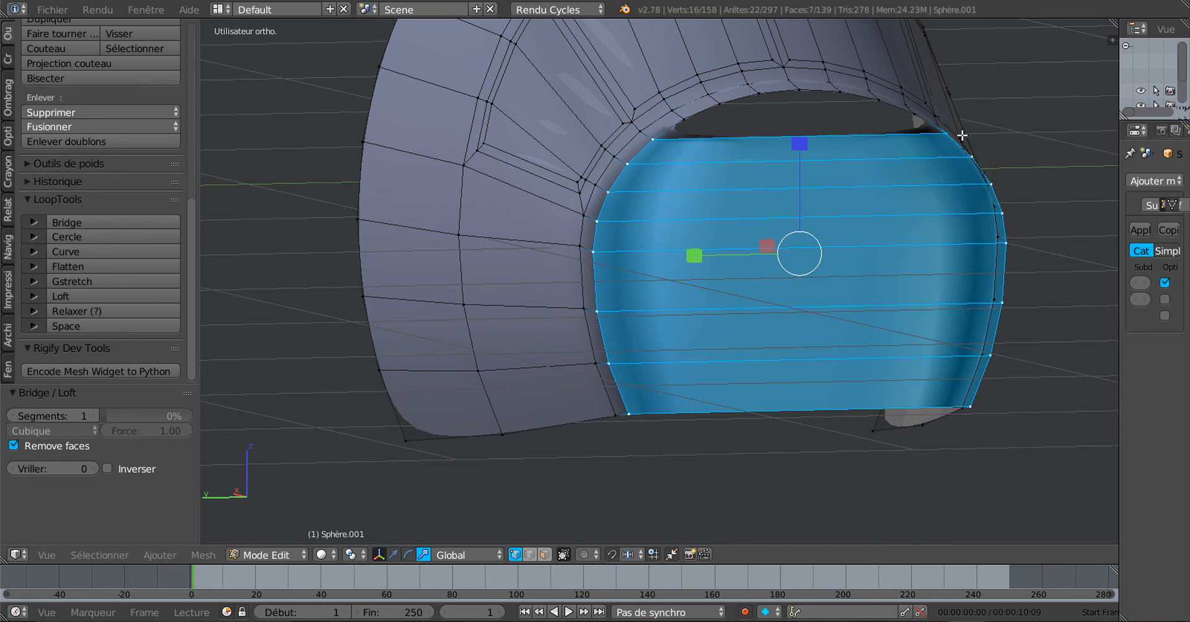
{"action": "middle_click_drag", "start_coordinate": [989, 217], "coordinate": [863, 287]}
{"action": "scroll", "coordinate": [855, 283], "scroll_direction": "up", "scroll_amount": 2}
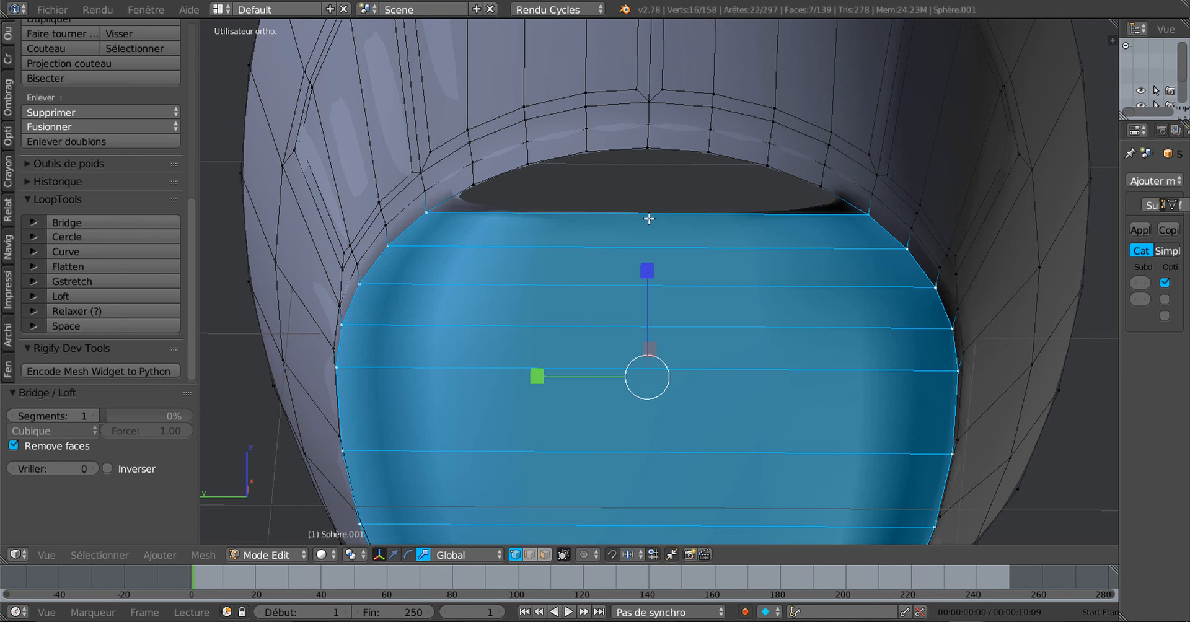
{"action": "key", "text": "ctrl+r"}
{"action": "scroll", "coordinate": [649, 218], "scroll_direction": "up", "scroll_amount": 1}
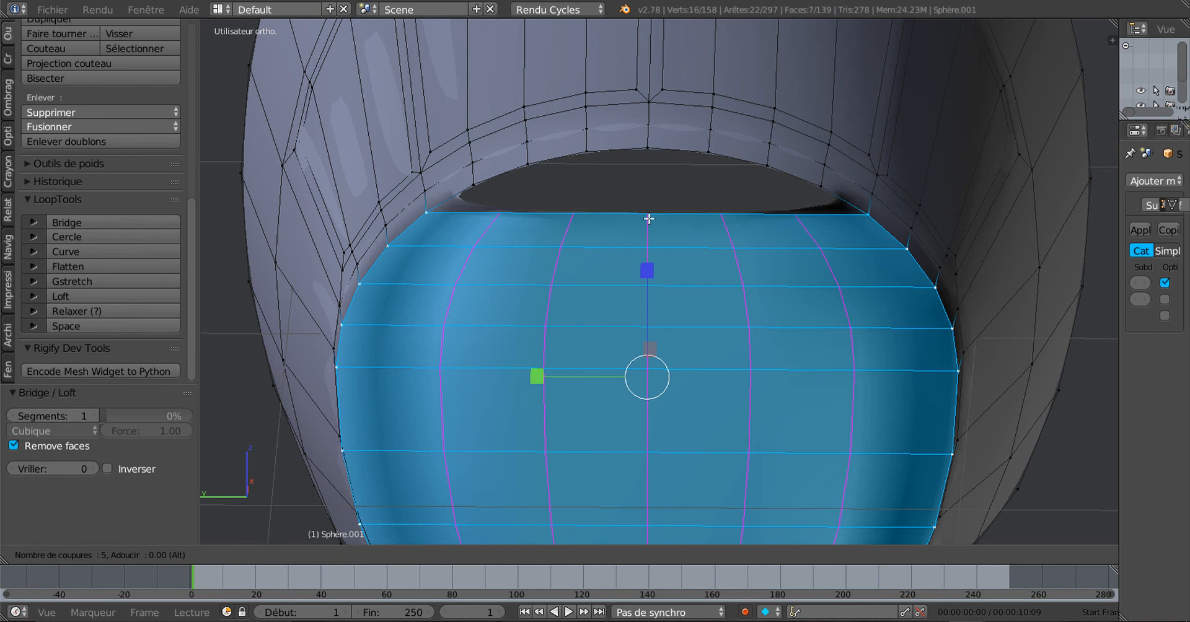
{"action": "left_click", "coordinate": [648, 219]}
{"action": "right_click", "coordinate": [649, 218]}
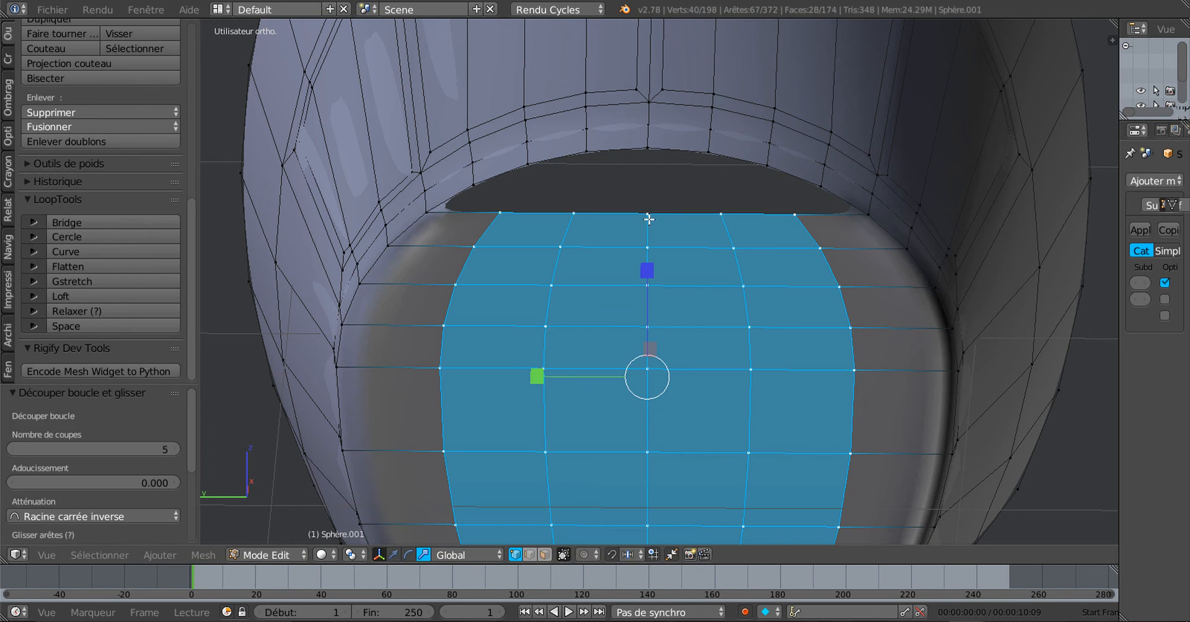
Fill the two outer corners of the remaining gap above the front wall with four-vertex faces
{"action": "right_click", "coordinate": [772, 175]}
{"action": "right_click", "coordinate": [792, 214], "text": "shift"}
{"action": "right_click", "coordinate": [864, 215], "text": "shift"}
{"action": "right_click", "coordinate": [824, 184], "text": "shift"}
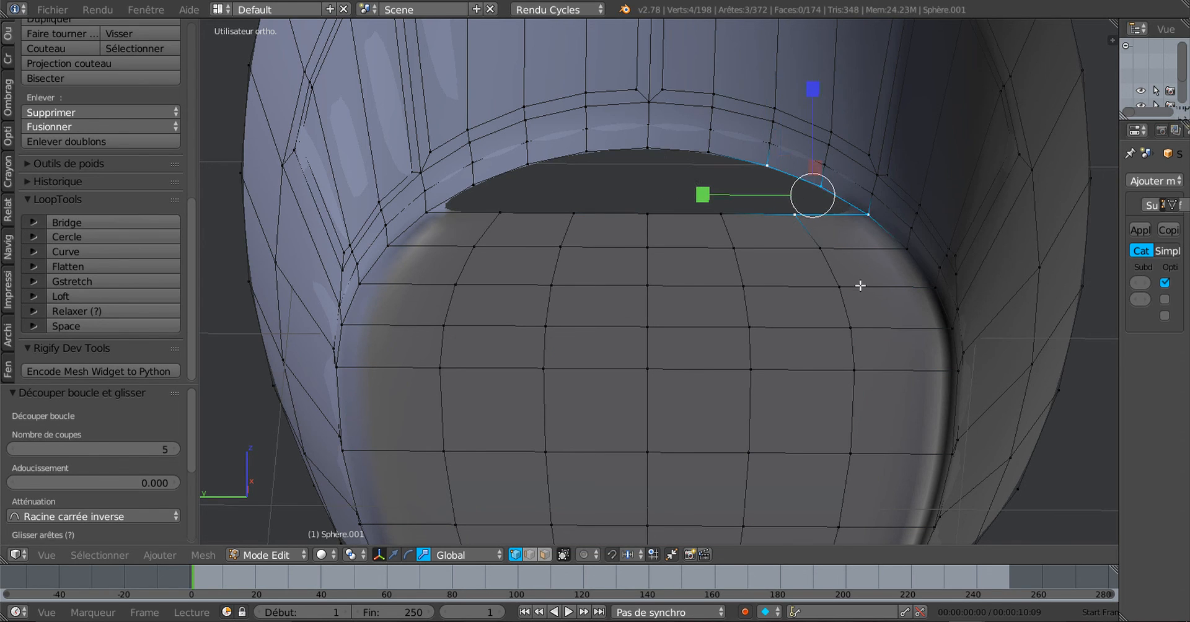
{"action": "key", "text": "f"}
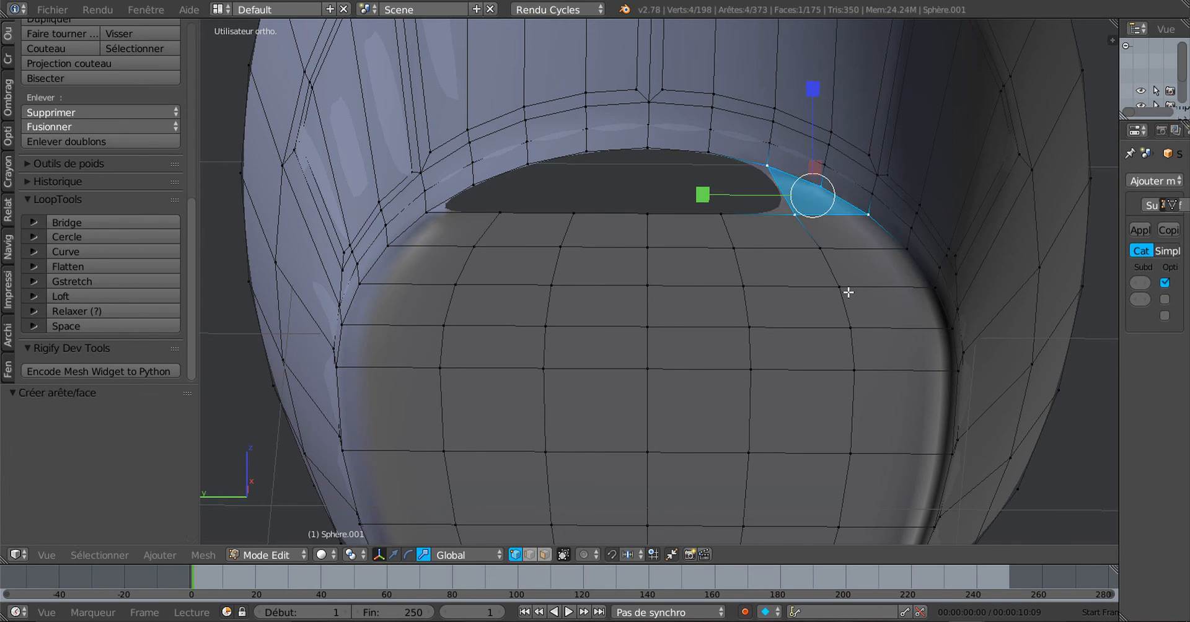
{"action": "right_click", "coordinate": [528, 164]}
{"action": "right_click", "coordinate": [499, 212], "text": "shift"}
{"action": "right_click", "coordinate": [426, 213], "text": "shift"}
{"action": "right_click", "coordinate": [473, 184], "text": "shift"}
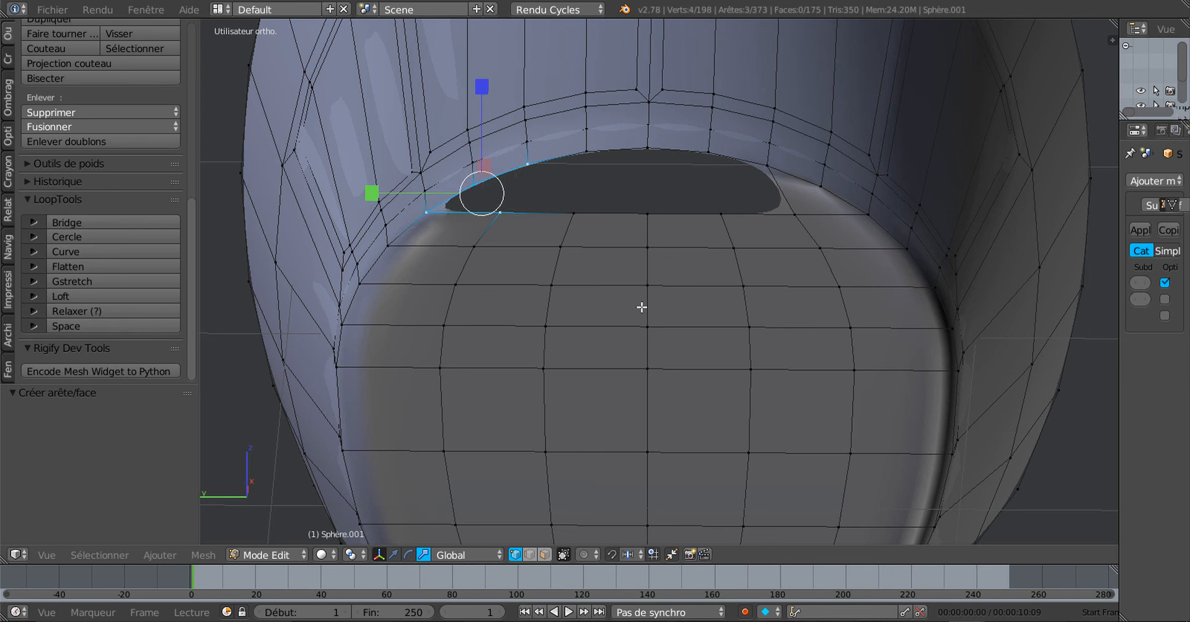
{"action": "key", "text": "f"}
Fill the next four-sided face inward on each side of the gap above the front wall
{"action": "right_click", "coordinate": [579, 154]}
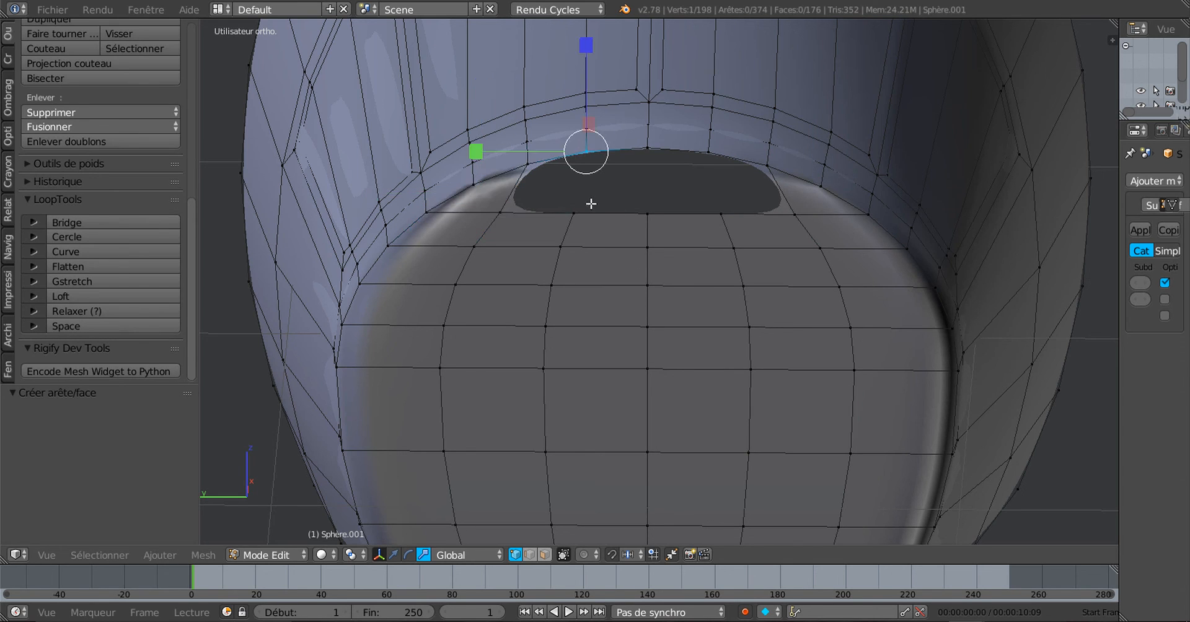
{"action": "right_click", "coordinate": [573, 213], "text": "shift"}
{"action": "right_click", "coordinate": [499, 213], "text": "shift"}
{"action": "right_click", "coordinate": [527, 163], "text": "shift"}
{"action": "key", "text": "f"}
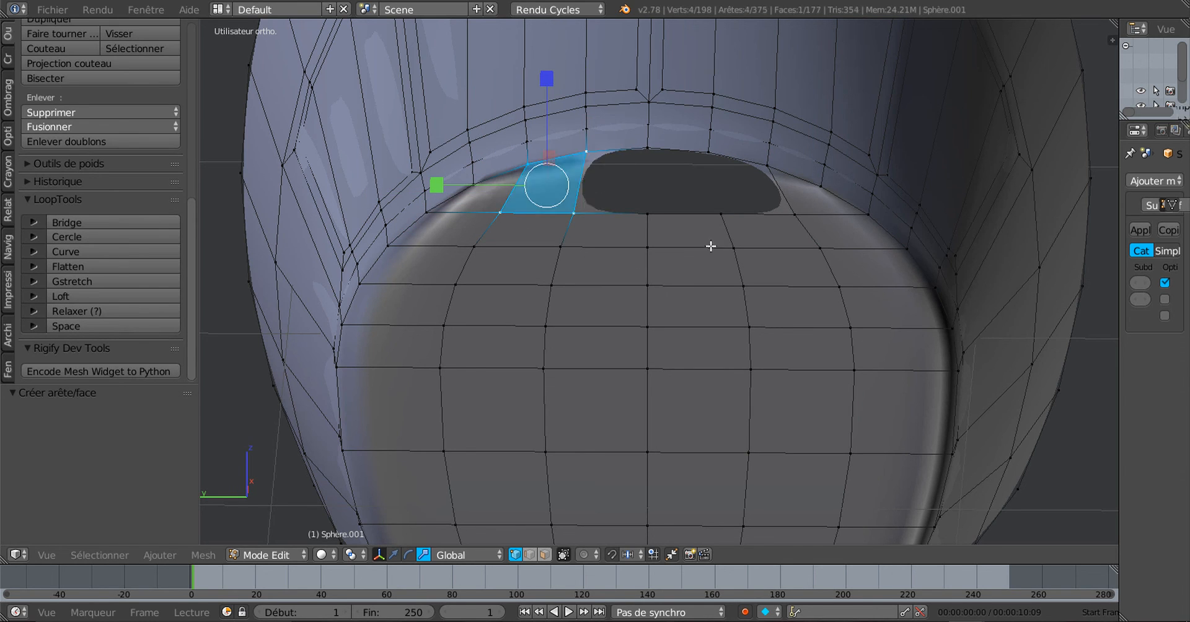
{"action": "right_click", "coordinate": [711, 157]}
{"action": "right_click", "coordinate": [721, 214], "text": "shift"}
{"action": "right_click", "coordinate": [791, 211], "text": "shift"}
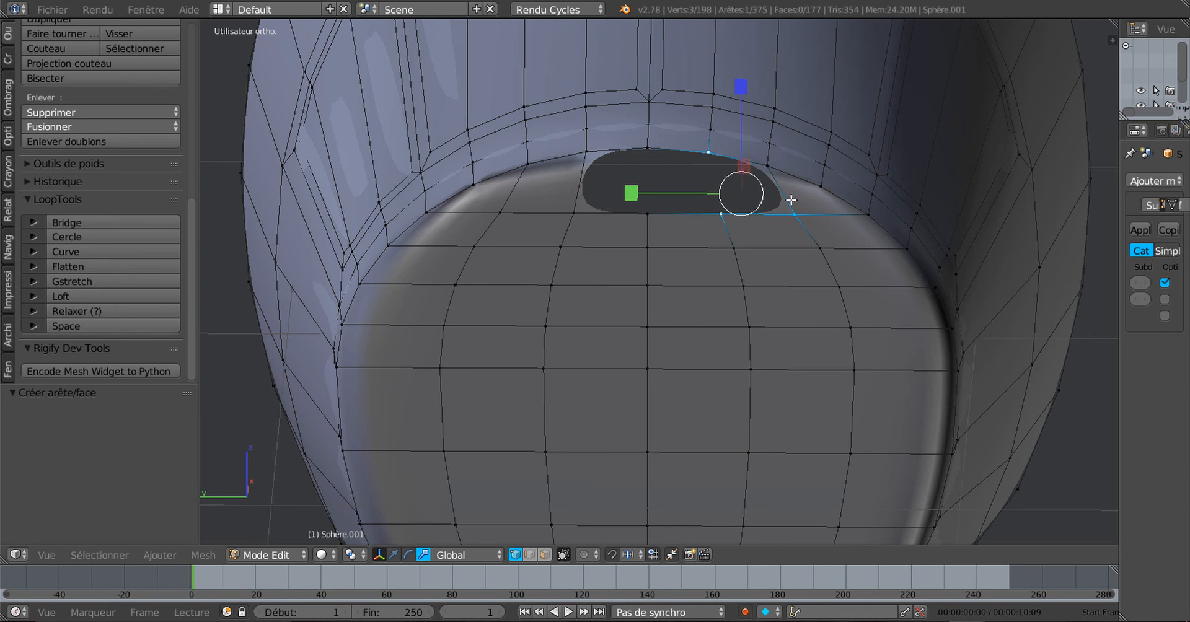
{"action": "right_click", "coordinate": [769, 176], "text": "shift"}
{"action": "key", "text": "f"}
Close the middle of the gap above the front wall with two four-vertex faces
{"action": "right_click", "coordinate": [721, 214]}
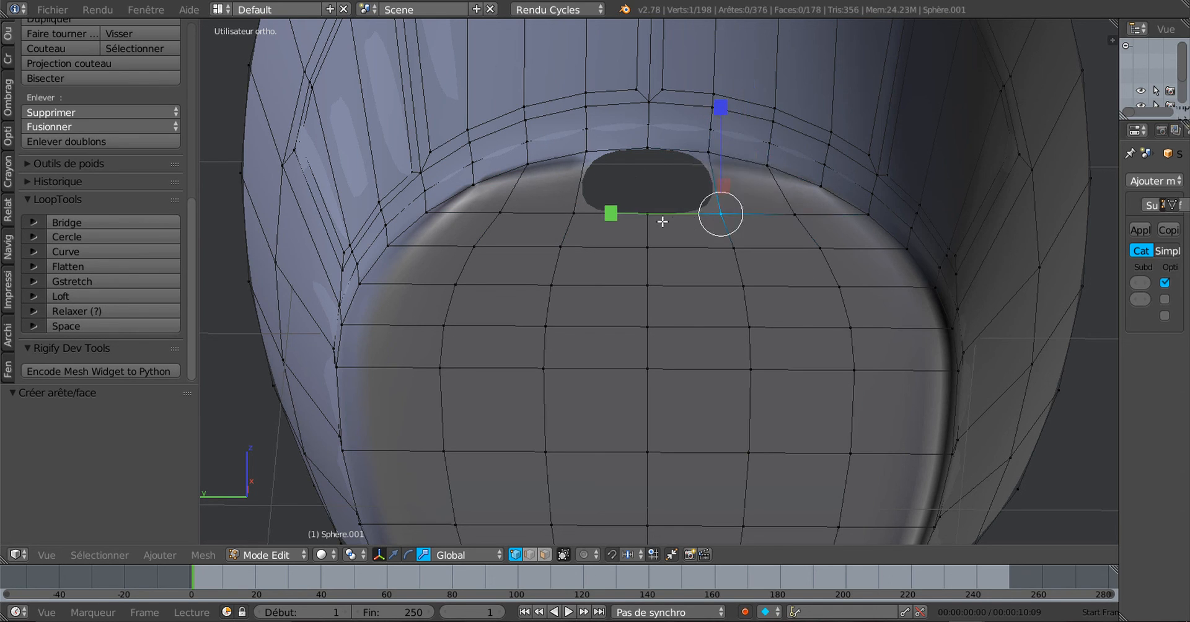
{"action": "right_click", "coordinate": [647, 214], "text": "shift"}
{"action": "right_click", "coordinate": [648, 150], "text": "shift"}
{"action": "right_click", "coordinate": [712, 149], "text": "shift"}
{"action": "key", "text": "f"}
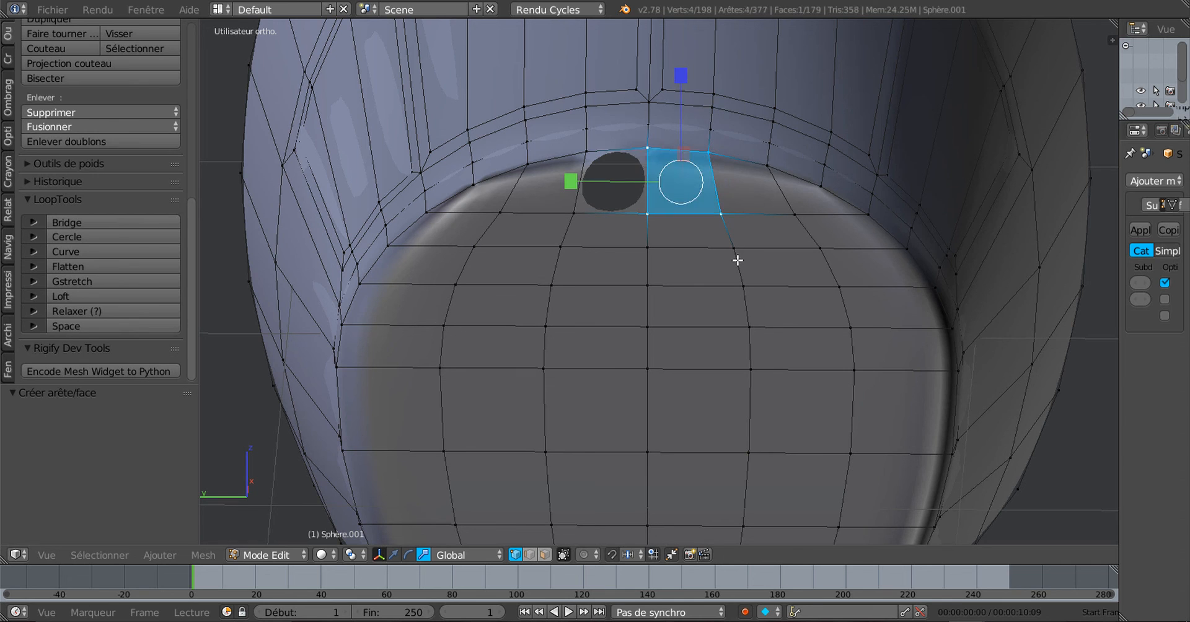
{"action": "right_click", "coordinate": [577, 214]}
{"action": "right_click", "coordinate": [647, 214], "text": "shift"}
{"action": "right_click", "coordinate": [648, 149], "text": "shift"}
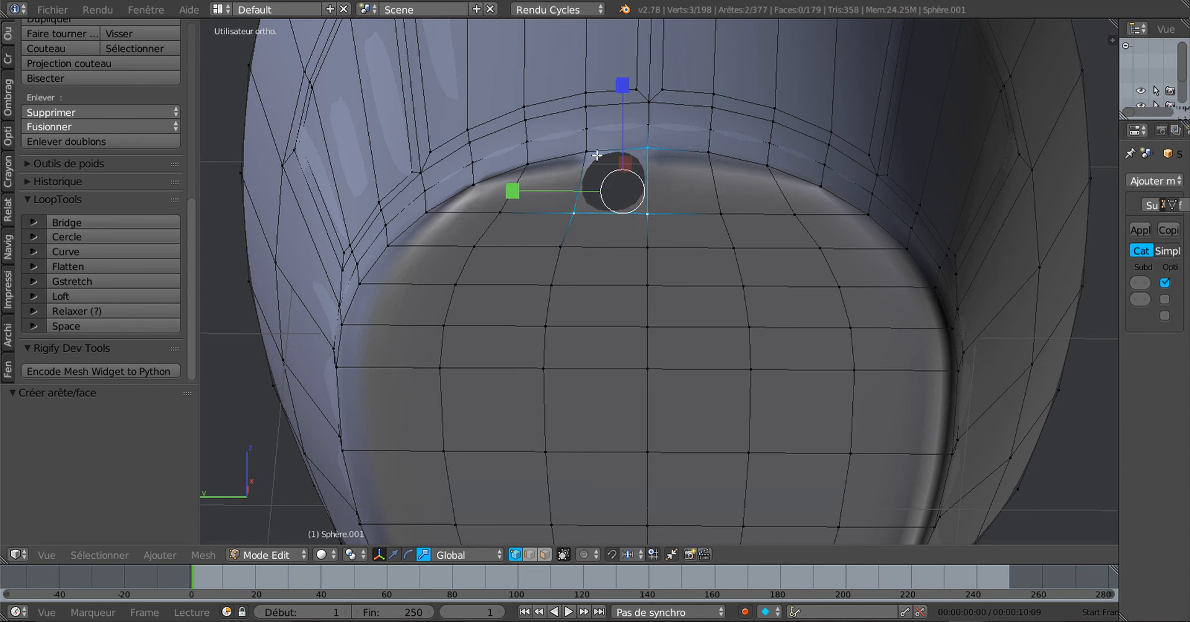
{"action": "right_click", "coordinate": [586, 151], "text": "shift"}
{"action": "key", "text": "f"}
Select the eight lower vertices along the near side of the cockpit section's rear opening
{"action": "scroll", "coordinate": [604, 307], "scroll_direction": "down", "scroll_amount": 4}
{"action": "middle_click_drag", "start_coordinate": [691, 376], "coordinate": [860, 304]}
{"action": "middle_click_drag", "start_coordinate": [725, 304], "coordinate": [939, 349]}
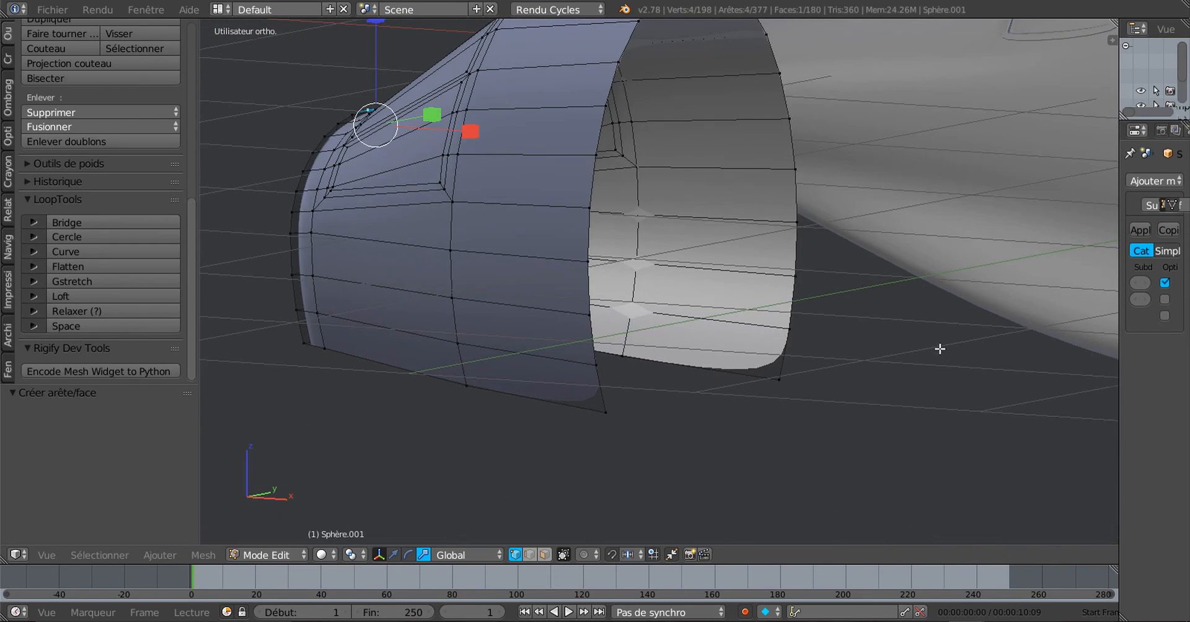
{"action": "middle_click_drag", "start_coordinate": [785, 333], "coordinate": [678, 417]}
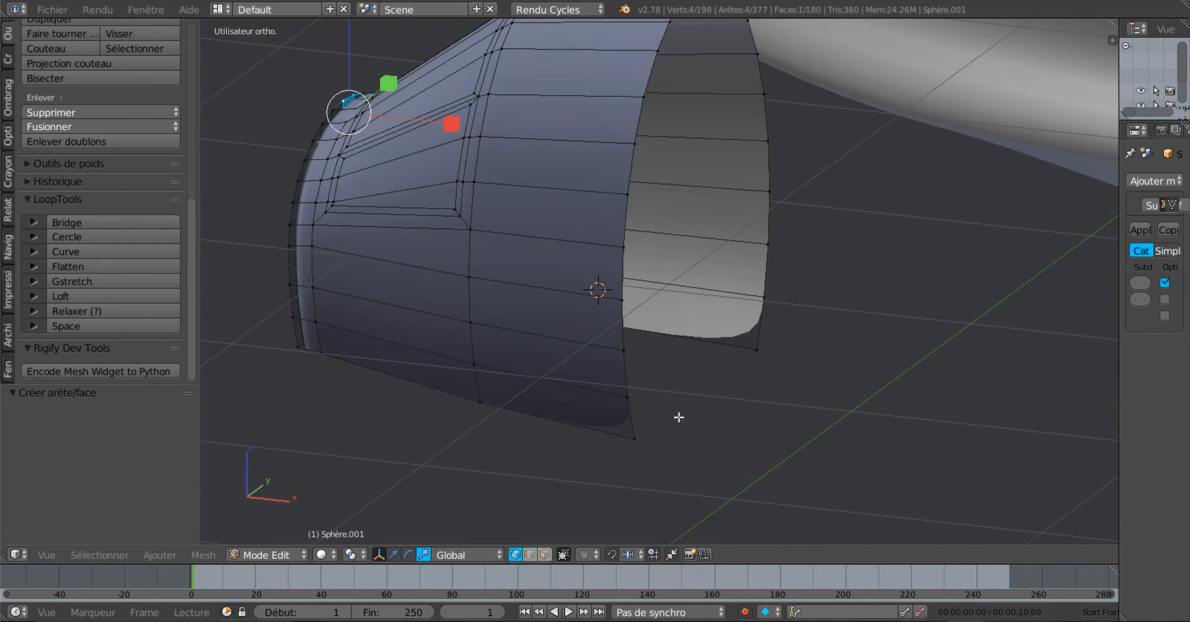
{"action": "right_click", "coordinate": [633, 436]}
{"action": "right_click", "coordinate": [627, 396], "text": "shift"}
{"action": "right_click", "coordinate": [623, 351], "text": "shift"}
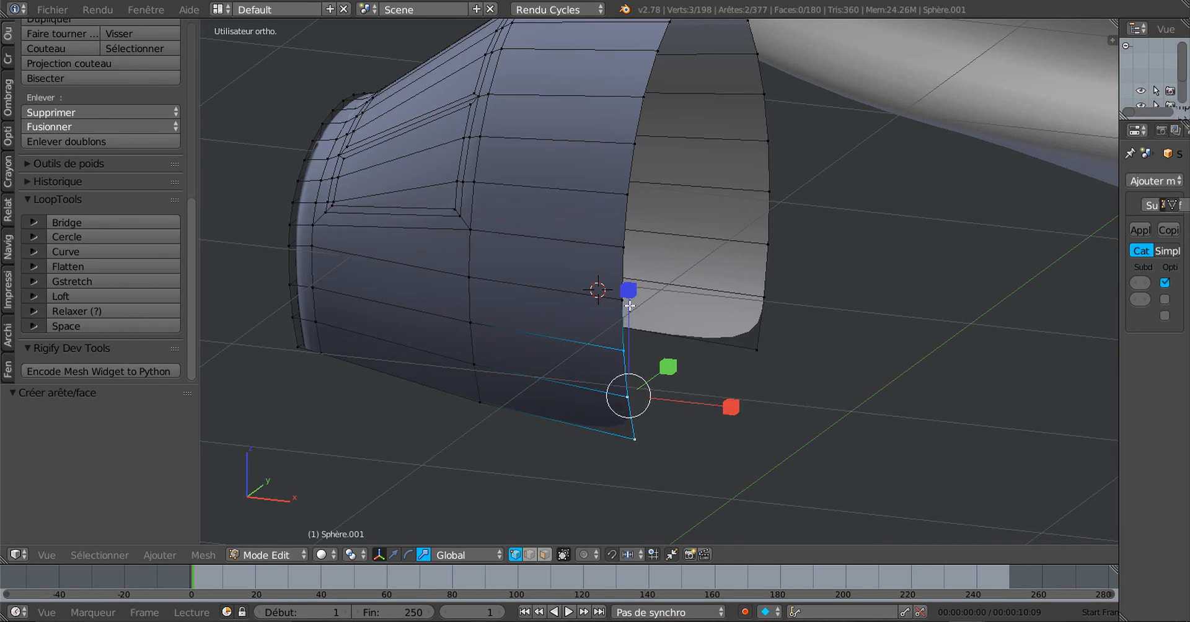
{"action": "right_click", "coordinate": [622, 300], "text": "shift"}
{"action": "right_click", "coordinate": [626, 238], "text": "shift"}
{"action": "right_click", "coordinate": [625, 193], "text": "shift"}
{"action": "right_click", "coordinate": [646, 142], "text": "shift"}
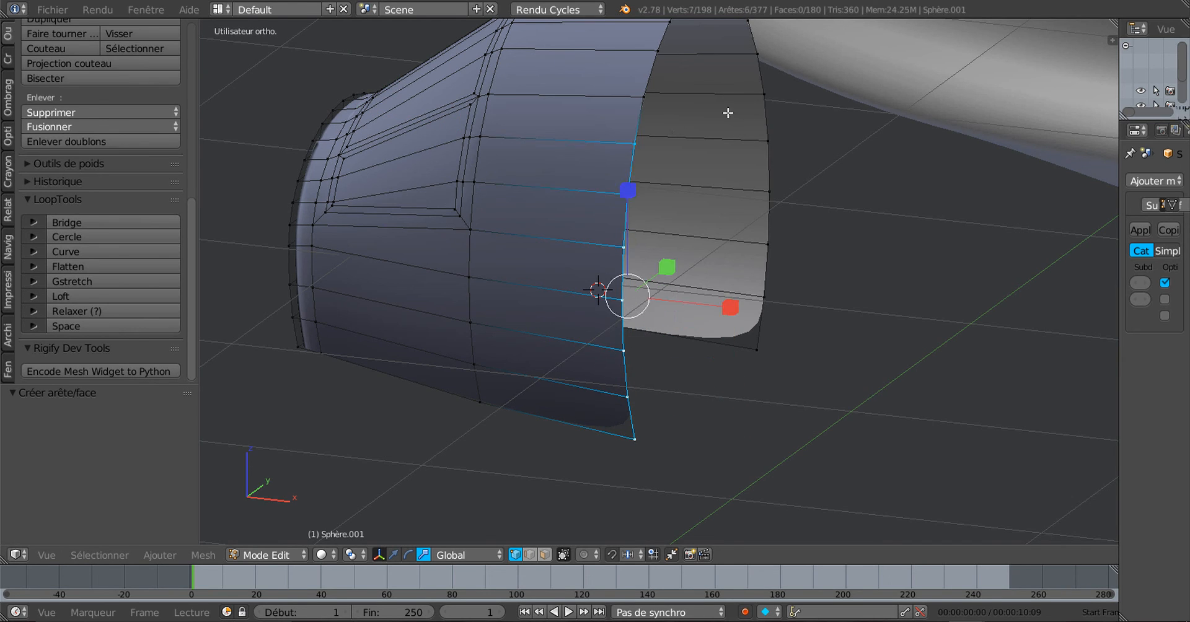
{"action": "right_click", "coordinate": [644, 95], "text": "shift"}
Add the eight matching vertices on the far side of the rear opening and join both sides with LoopTools Bridge
{"action": "right_click", "coordinate": [757, 349], "text": "shift"}
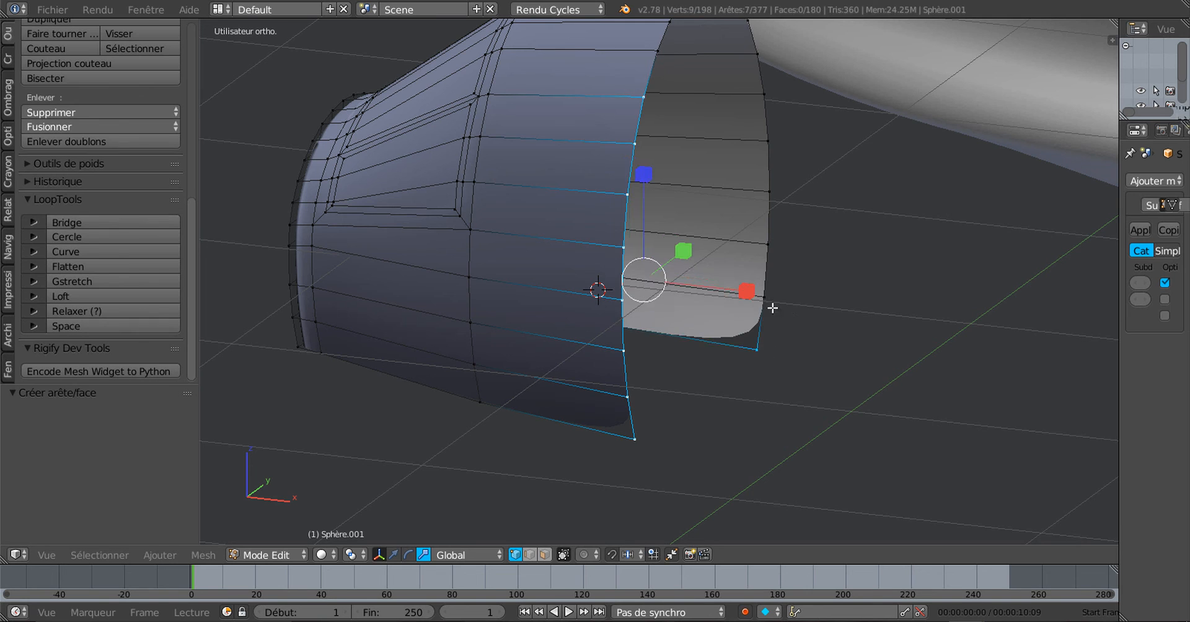
{"action": "right_click", "coordinate": [764, 297], "text": "shift"}
{"action": "right_click", "coordinate": [769, 244], "text": "shift"}
{"action": "right_click", "coordinate": [769, 191], "text": "shift"}
{"action": "right_click", "coordinate": [767, 141], "text": "shift"}
{"action": "right_click", "coordinate": [772, 98], "text": "shift"}
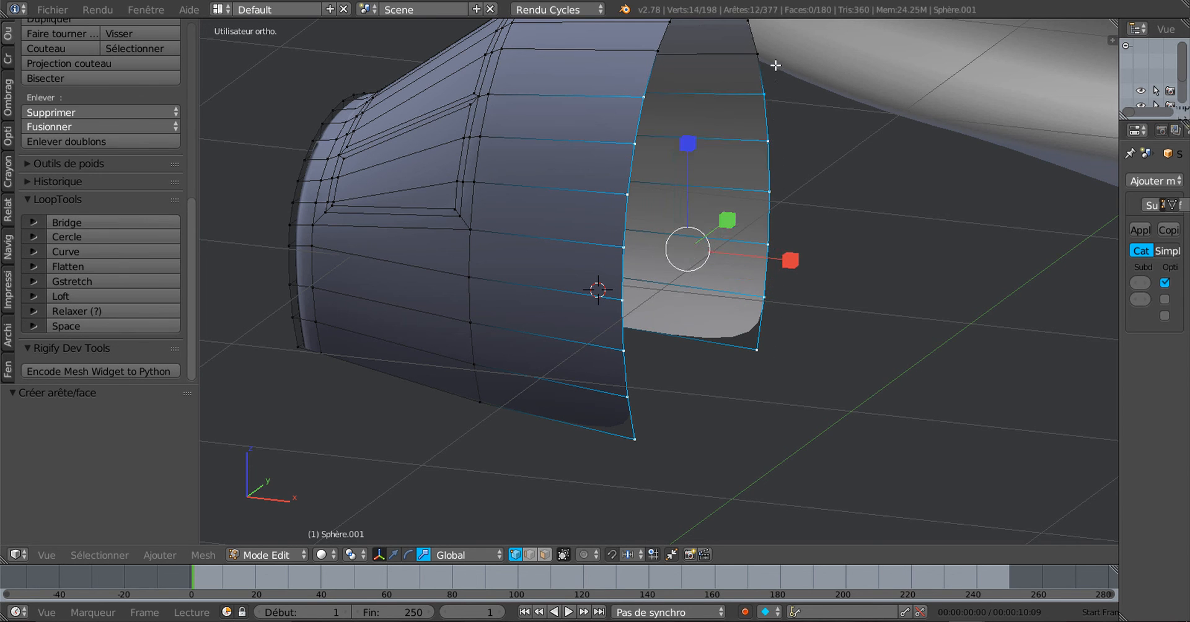
{"action": "right_click", "coordinate": [772, 62], "text": "shift"}
{"action": "scroll", "coordinate": [886, 217], "scroll_direction": "down", "scroll_amount": 2}
{"action": "middle_click_drag", "start_coordinate": [903, 233], "coordinate": [717, 247], "text": "shift"}
{"action": "right_click", "coordinate": [716, 268], "text": "shift"}
{"action": "middle_click_drag", "start_coordinate": [695, 404], "coordinate": [489, 495]}
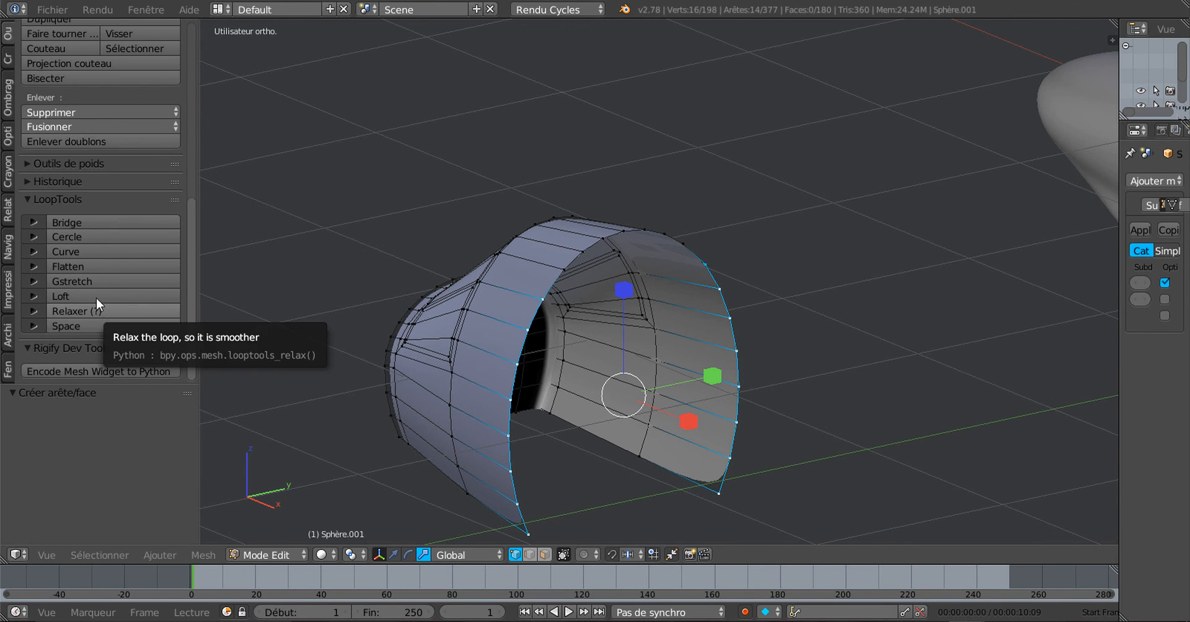
{"action": "left_click", "coordinate": [86, 222]}
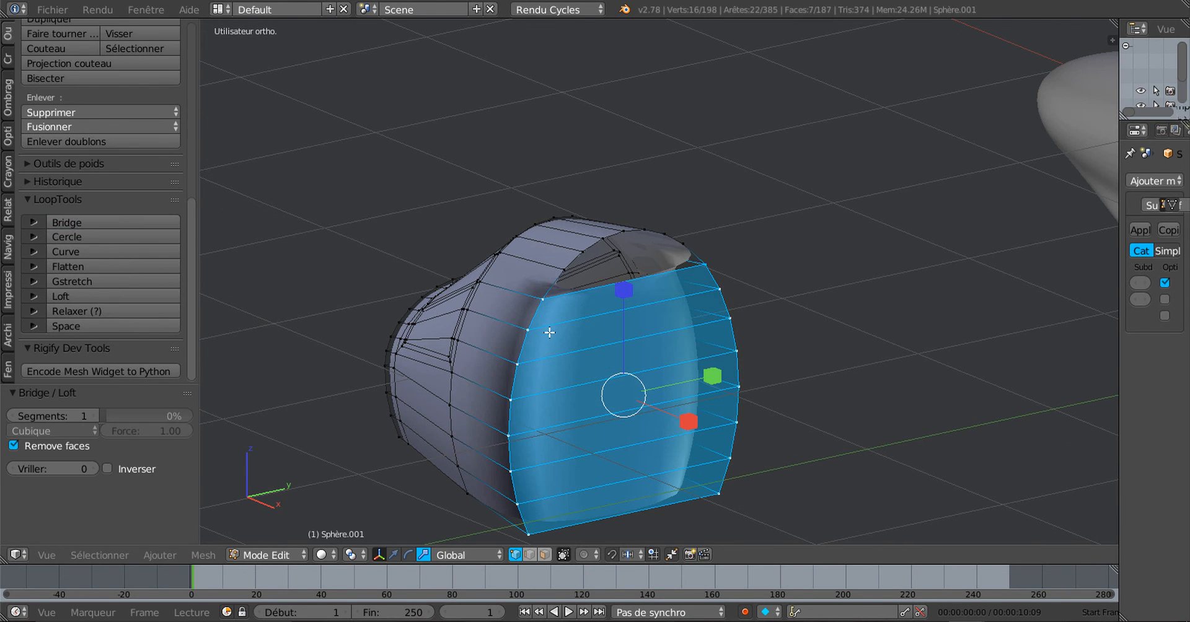
Divide the new rear wall faces with five evenly spaced loop cuts running from top to bottom
{"action": "middle_click_drag", "start_coordinate": [544, 334], "coordinate": [484, 360]}
{"action": "scroll", "coordinate": [484, 360], "scroll_direction": "up", "scroll_amount": 6}
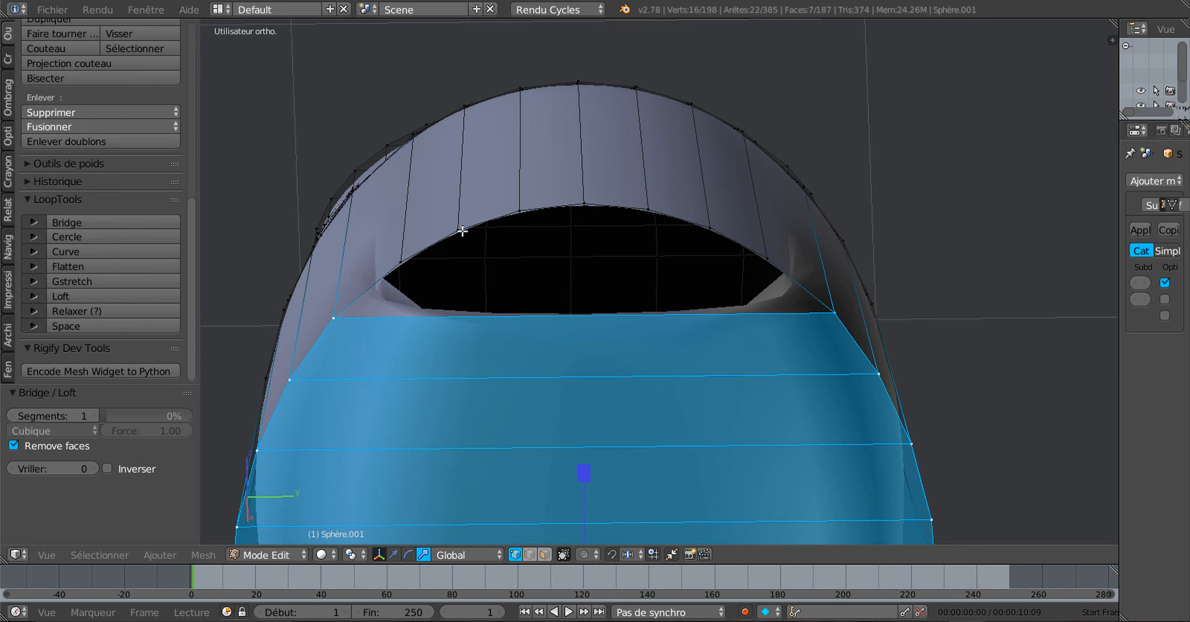
{"action": "key", "text": "ctrl+r"}
{"action": "scroll", "coordinate": [573, 334], "scroll_direction": "up", "scroll_amount": 4}
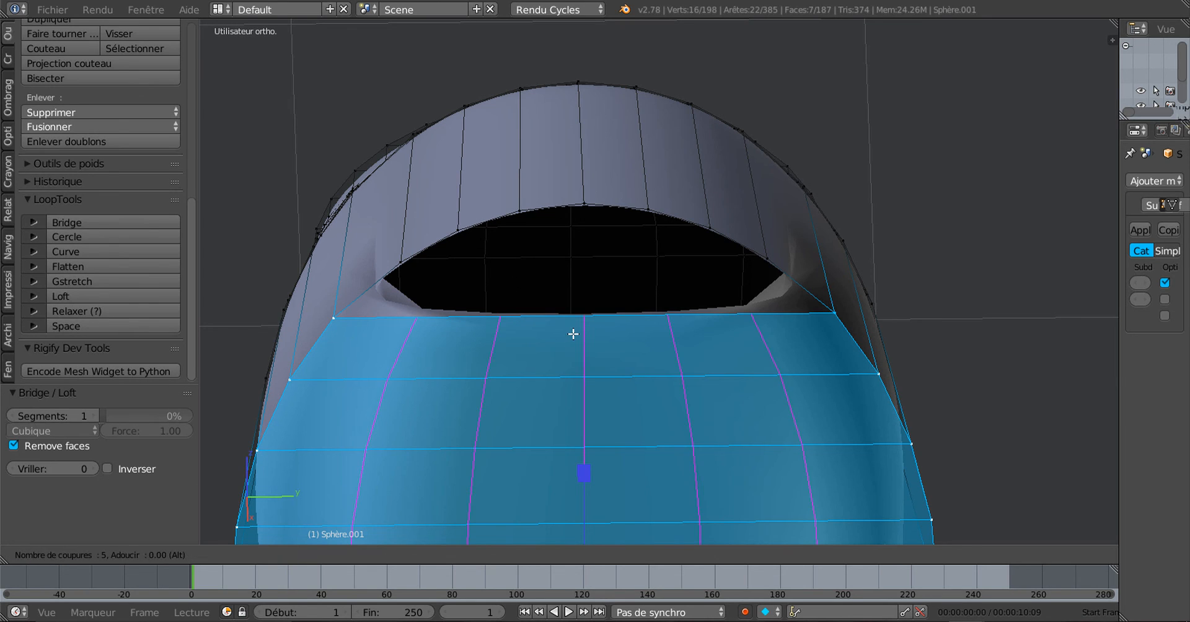
{"action": "left_click", "coordinate": [573, 334]}
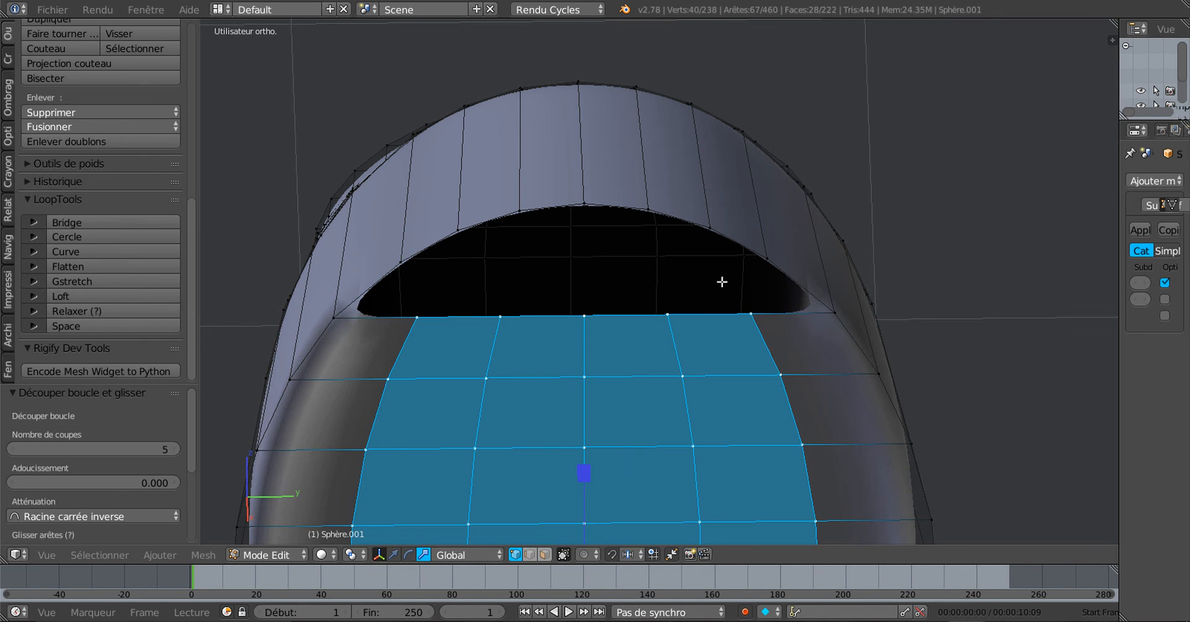
Fill the outermost face at each end of the gap above the rear wall from four vertices
{"action": "right_click", "coordinate": [709, 238]}
{"action": "right_click", "coordinate": [762, 308], "text": "shift"}
{"action": "right_click", "coordinate": [826, 316], "text": "shift"}
{"action": "right_click", "coordinate": [781, 254], "text": "shift"}
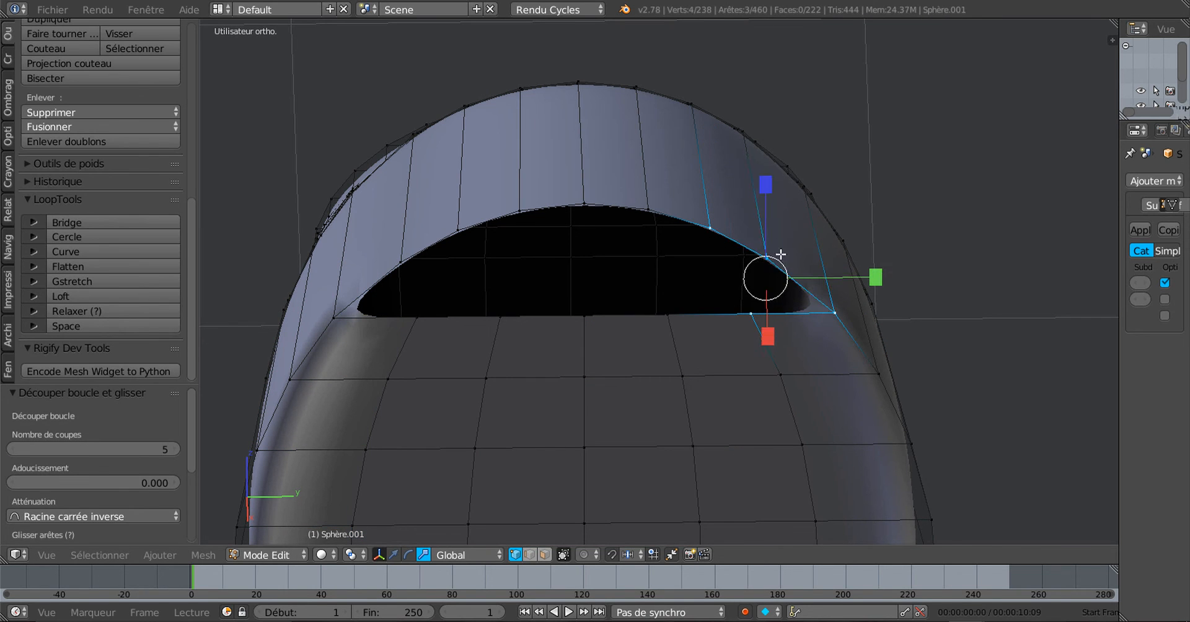
{"action": "key", "text": "f"}
{"action": "right_click", "coordinate": [457, 230]}
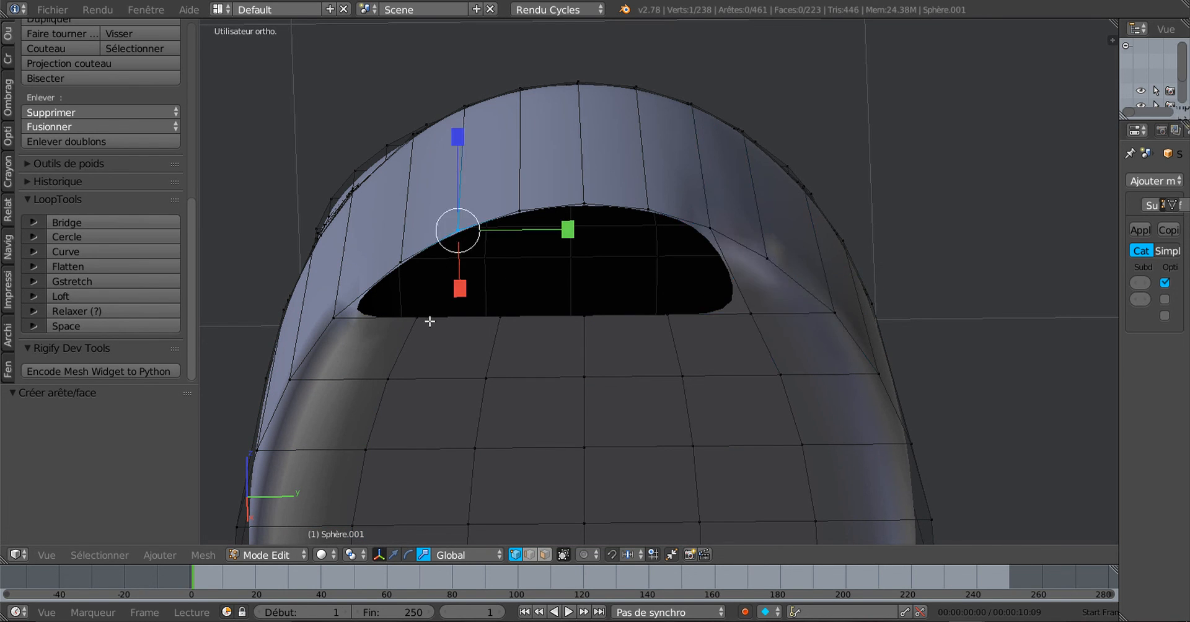
{"action": "right_click", "coordinate": [417, 317], "text": "shift"}
{"action": "right_click", "coordinate": [345, 316], "text": "shift"}
{"action": "right_click", "coordinate": [408, 255], "text": "shift"}
{"action": "key", "text": "f"}
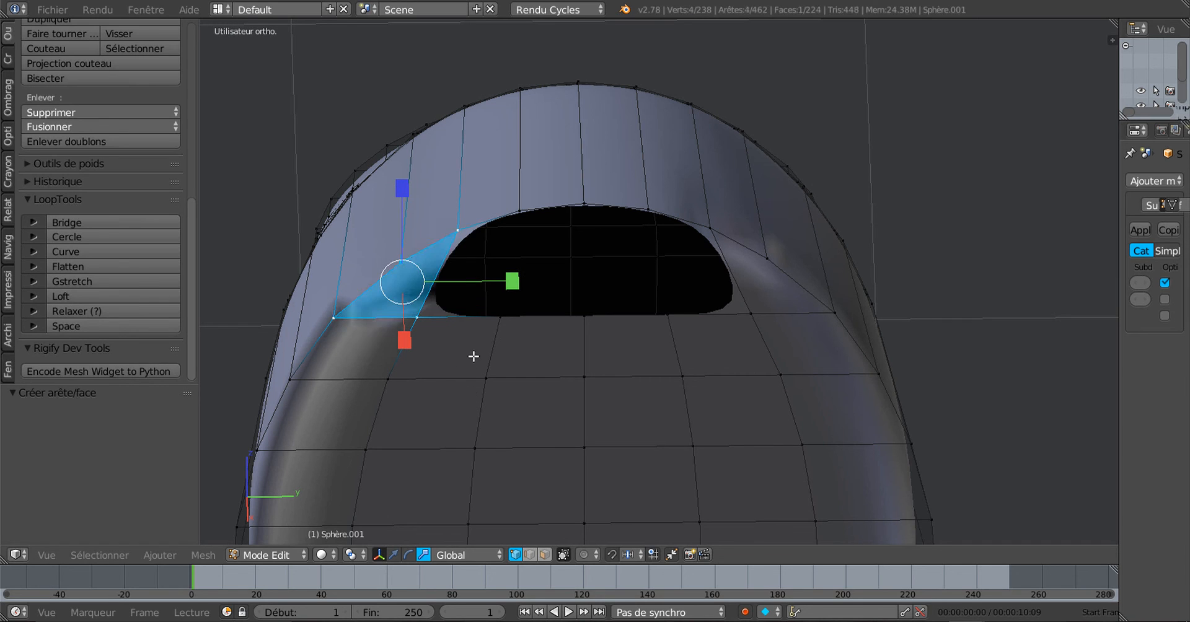
Switch to edge selection and fill the next face inward on each side of the gap above the rear wall
{"action": "right_click", "coordinate": [500, 317]}
{"action": "left_click", "coordinate": [530, 555]}
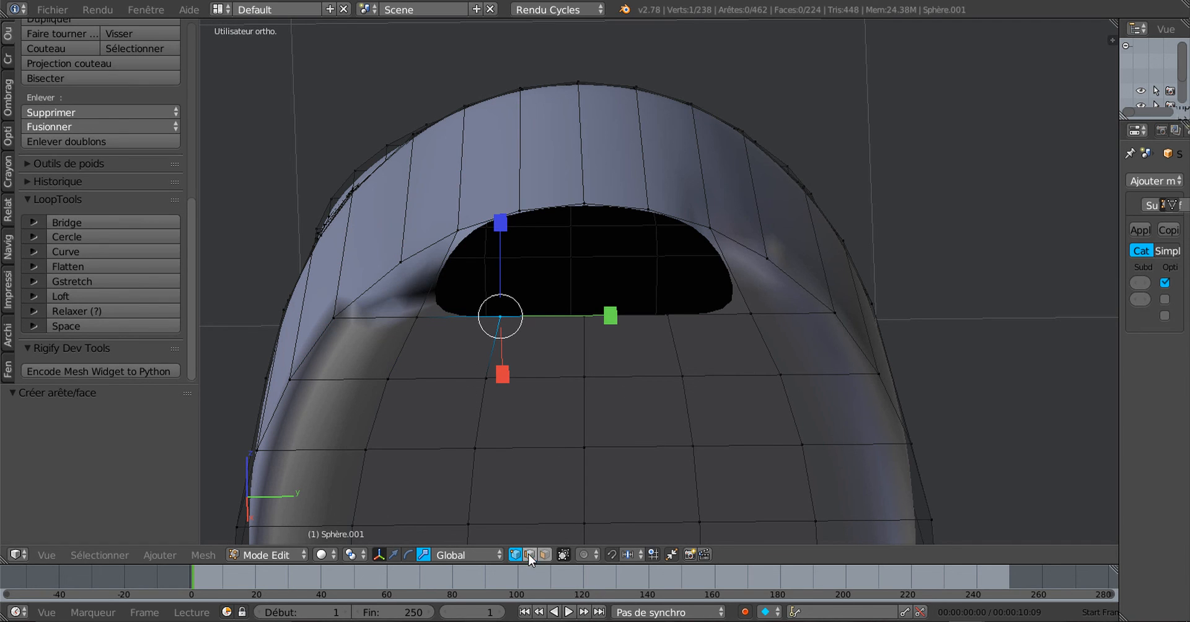
{"action": "right_click", "coordinate": [661, 238]}
{"action": "right_click", "coordinate": [711, 316], "text": "shift"}
{"action": "key", "text": "f"}
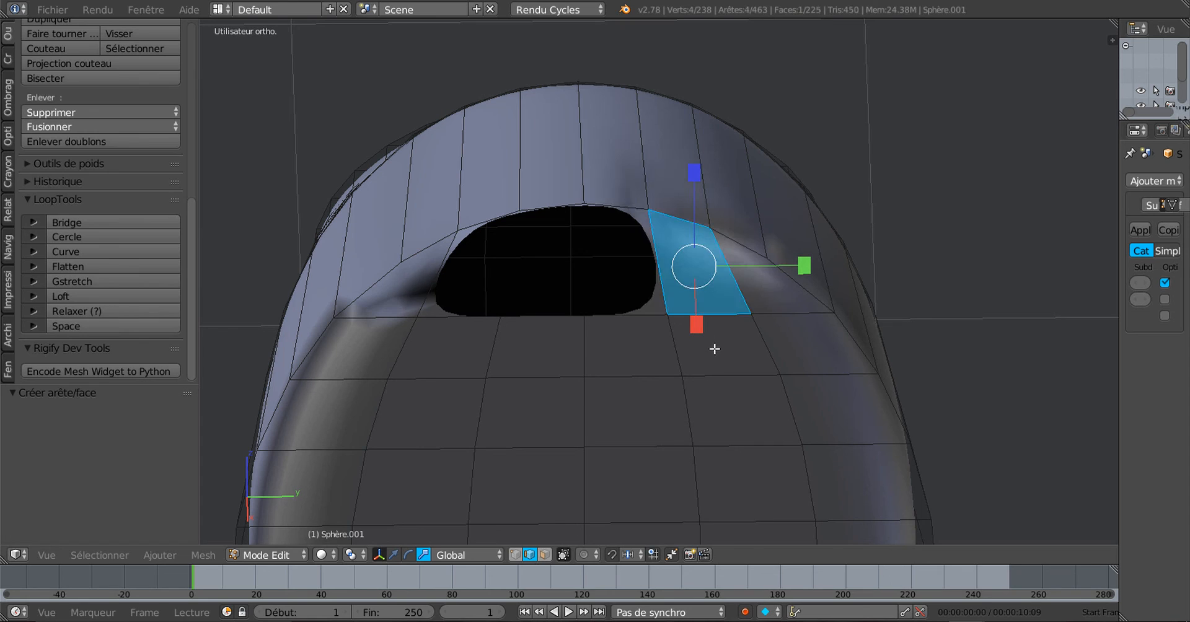
{"action": "right_click", "coordinate": [500, 212]}
{"action": "right_click", "coordinate": [465, 325], "text": "shift"}
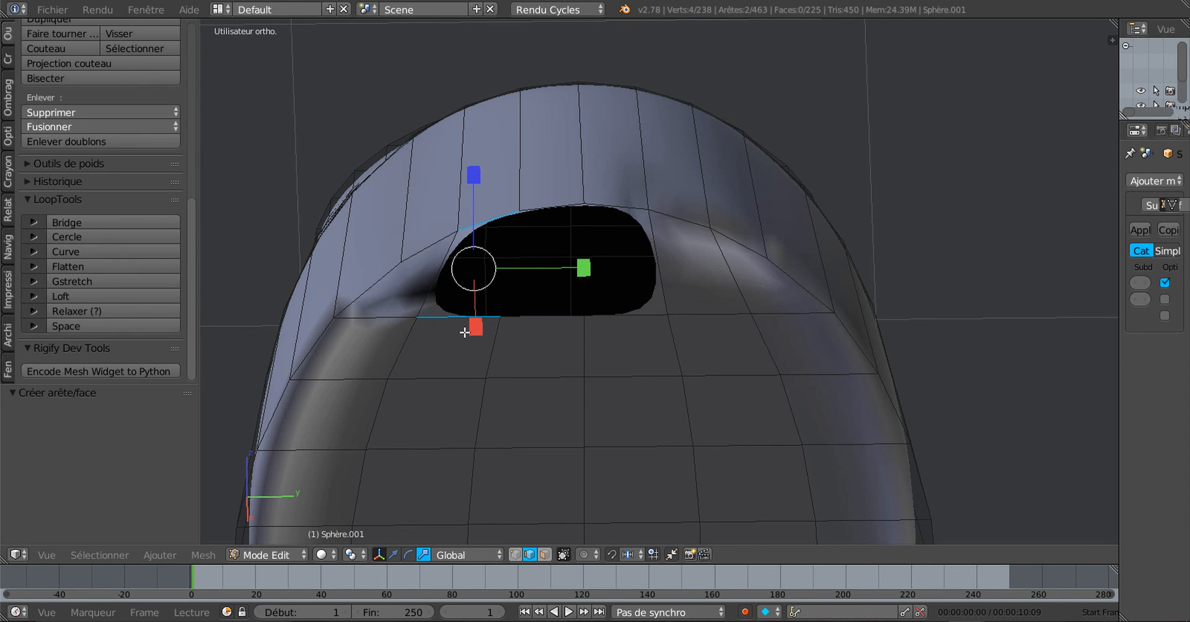
{"action": "key", "text": "f"}
Close the middle of the gap above the rear wall with two faces, each made from an upper and lower edge
{"action": "right_click", "coordinate": [557, 201]}
{"action": "right_click", "coordinate": [568, 321], "text": "shift"}
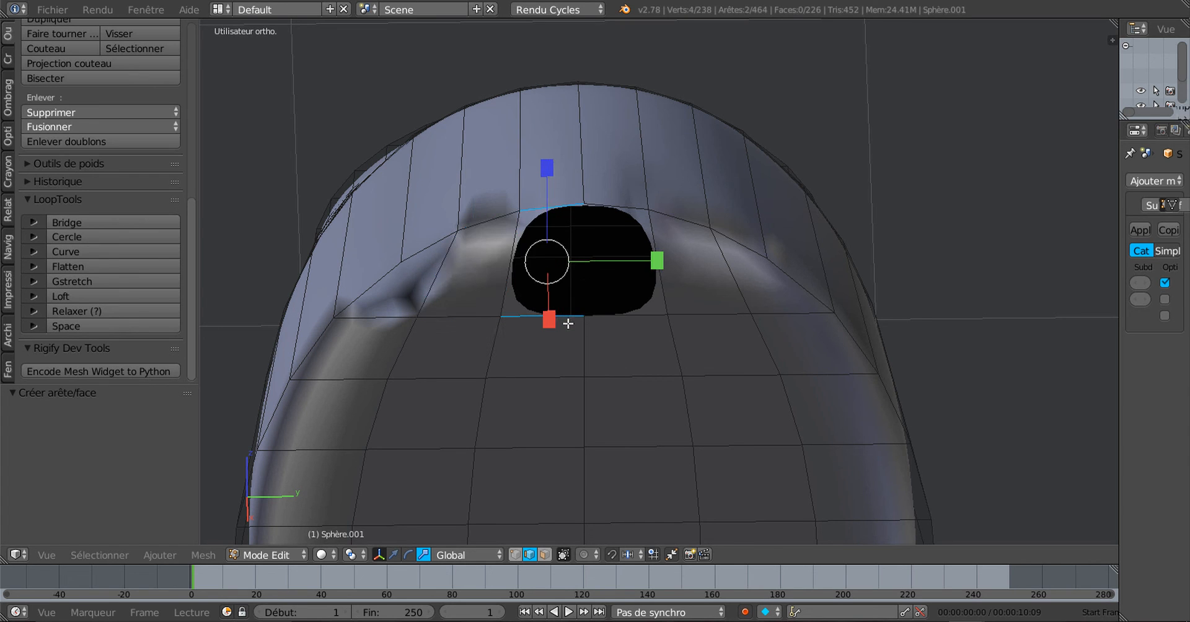
{"action": "key", "text": "f"}
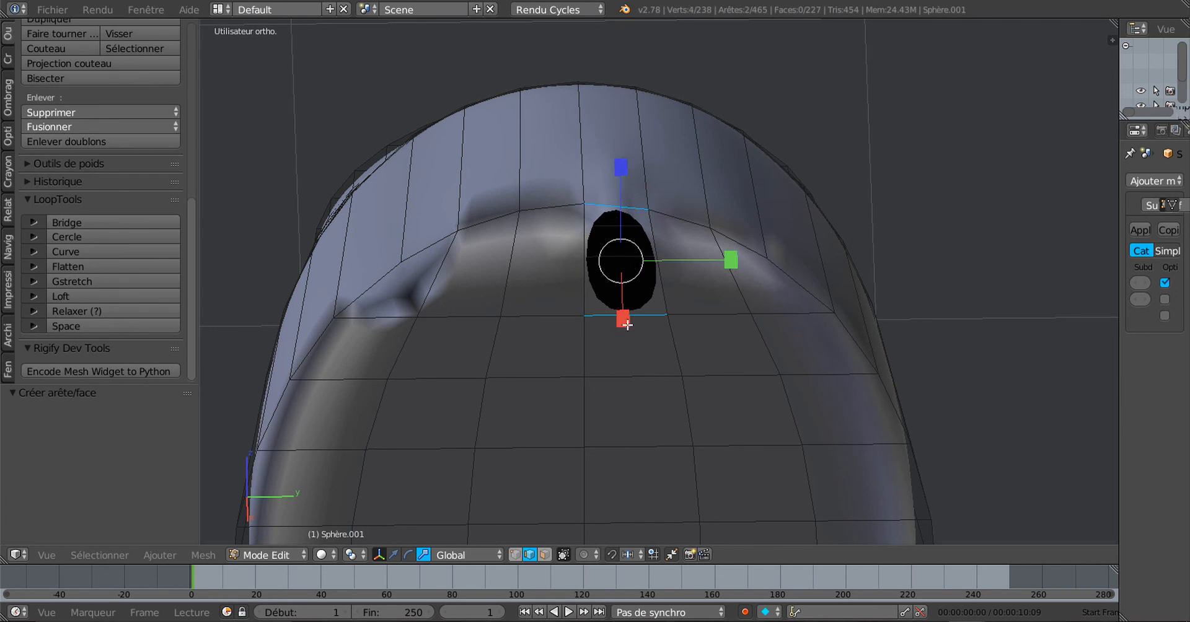
{"action": "key", "text": "f"}
Select the whole cockpit section mesh and recalculate its normals
{"action": "middle_click_drag", "start_coordinate": [616, 218], "coordinate": [659, 353]}
{"action": "scroll", "coordinate": [638, 340], "scroll_direction": "up", "scroll_amount": 4}
{"action": "middle_click_drag", "start_coordinate": [575, 339], "coordinate": [598, 322]}
{"action": "scroll", "coordinate": [535, 353], "scroll_direction": "down", "scroll_amount": 3}
{"action": "key", "text": "a"}
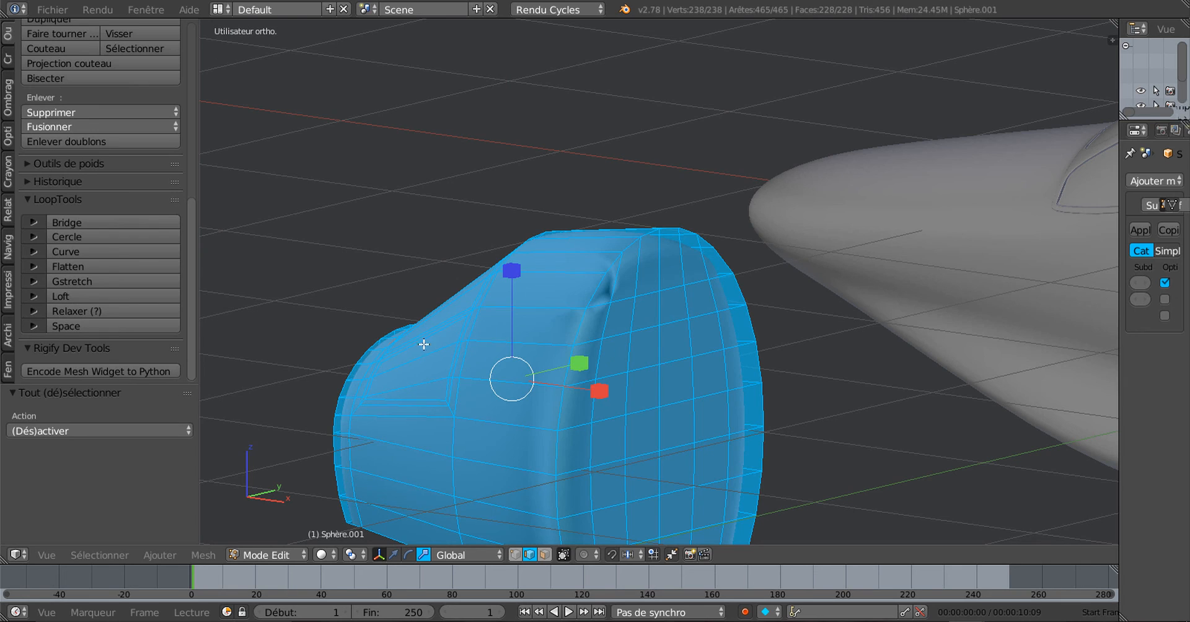
{"action": "left_click", "coordinate": [8, 98]}
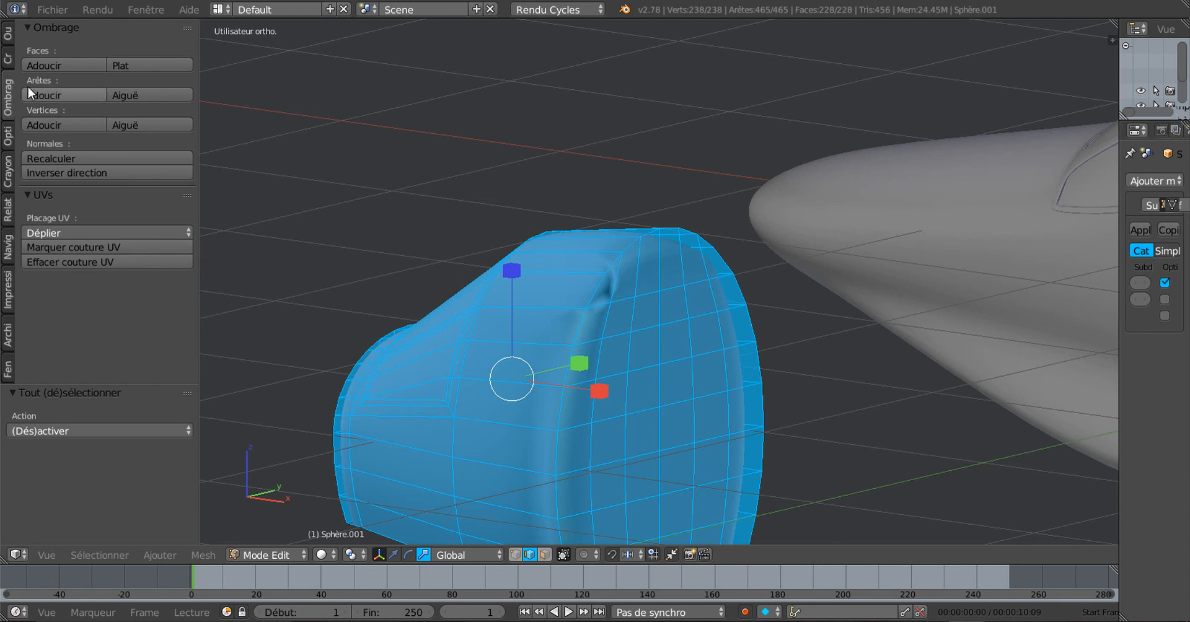
{"action": "left_click", "coordinate": [48, 156]}
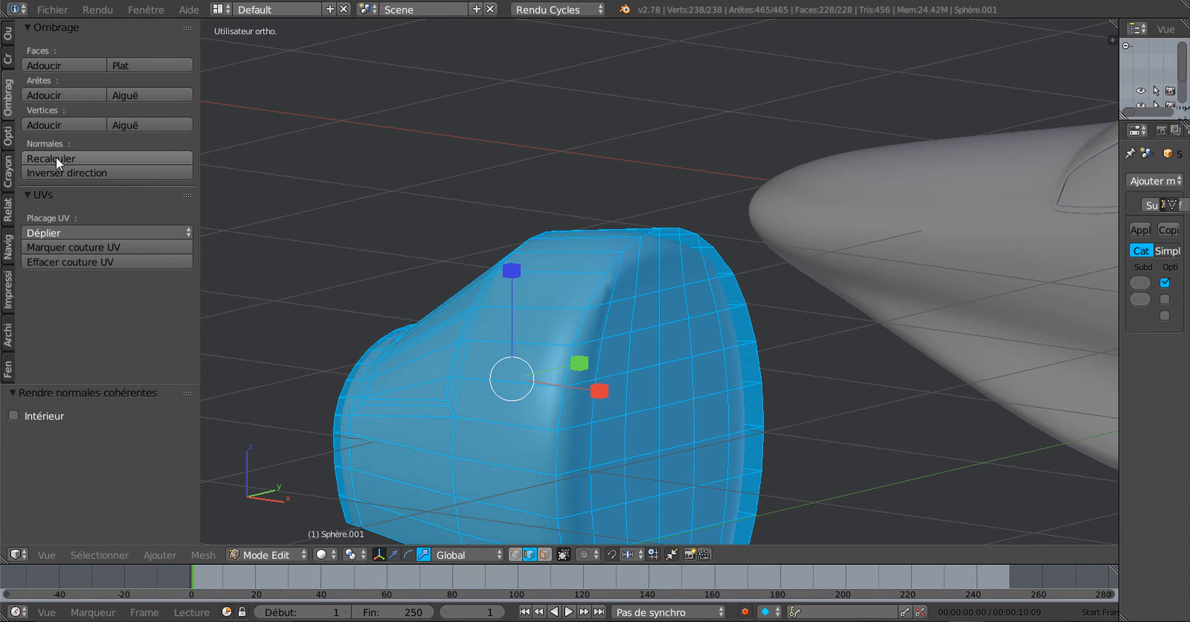
Examine the cockpit section's shading and surfaces from the front, side and underside, in and out of Edit Mode
{"action": "key", "text": "Tab"}
{"action": "middle_click_drag", "start_coordinate": [571, 281], "coordinate": [762, 438]}
{"action": "key", "text": "Tab"}
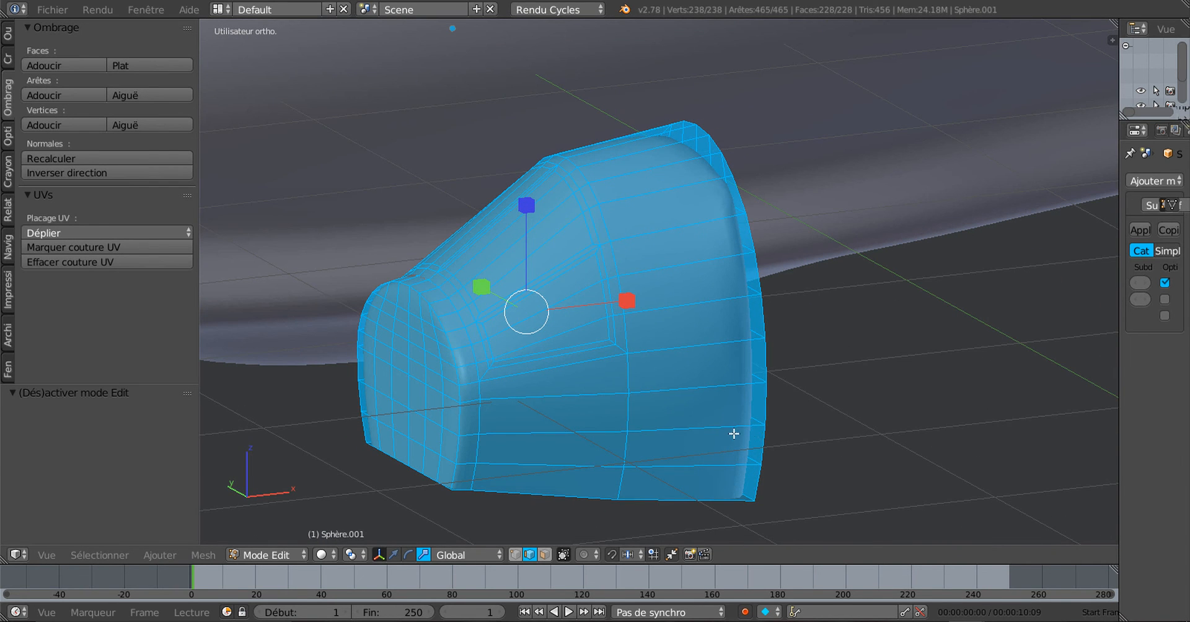
{"action": "middle_click_drag", "start_coordinate": [685, 494], "coordinate": [714, 515]}
{"action": "scroll", "coordinate": [675, 445], "scroll_direction": "up", "scroll_amount": 2}
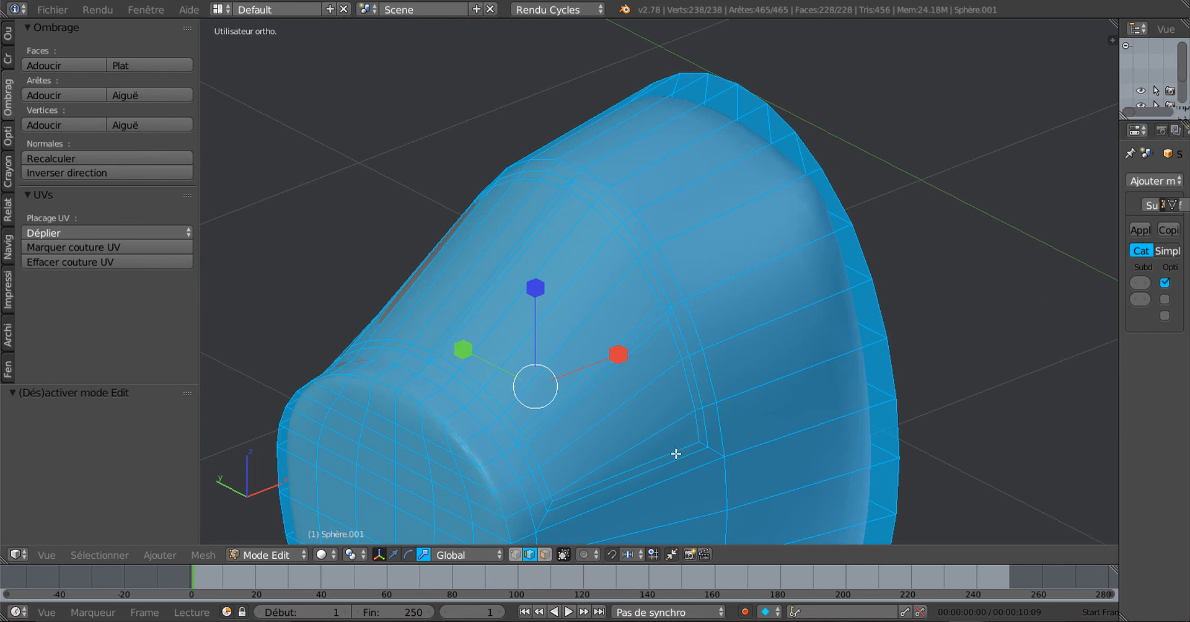
{"action": "middle_click_drag", "start_coordinate": [666, 479], "coordinate": [657, 474]}
{"action": "scroll", "coordinate": [605, 431], "scroll_direction": "down", "scroll_amount": 4}
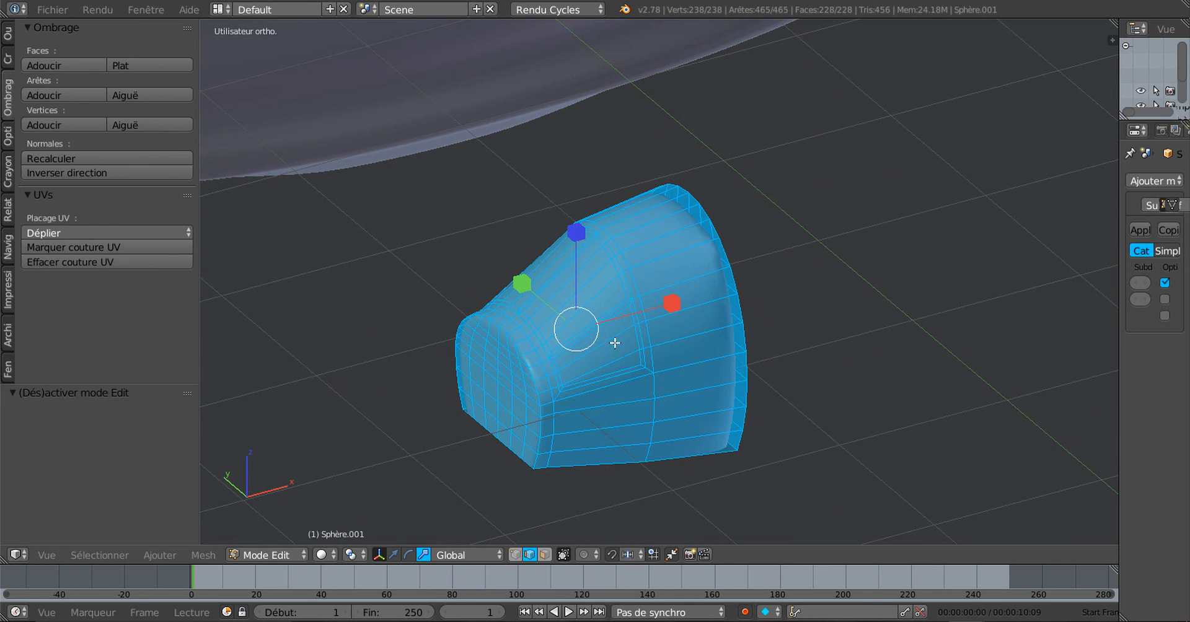
{"action": "middle_click_drag", "start_coordinate": [624, 357], "coordinate": [656, 375]}
{"action": "scroll", "coordinate": [651, 381], "scroll_direction": "up", "scroll_amount": 1}
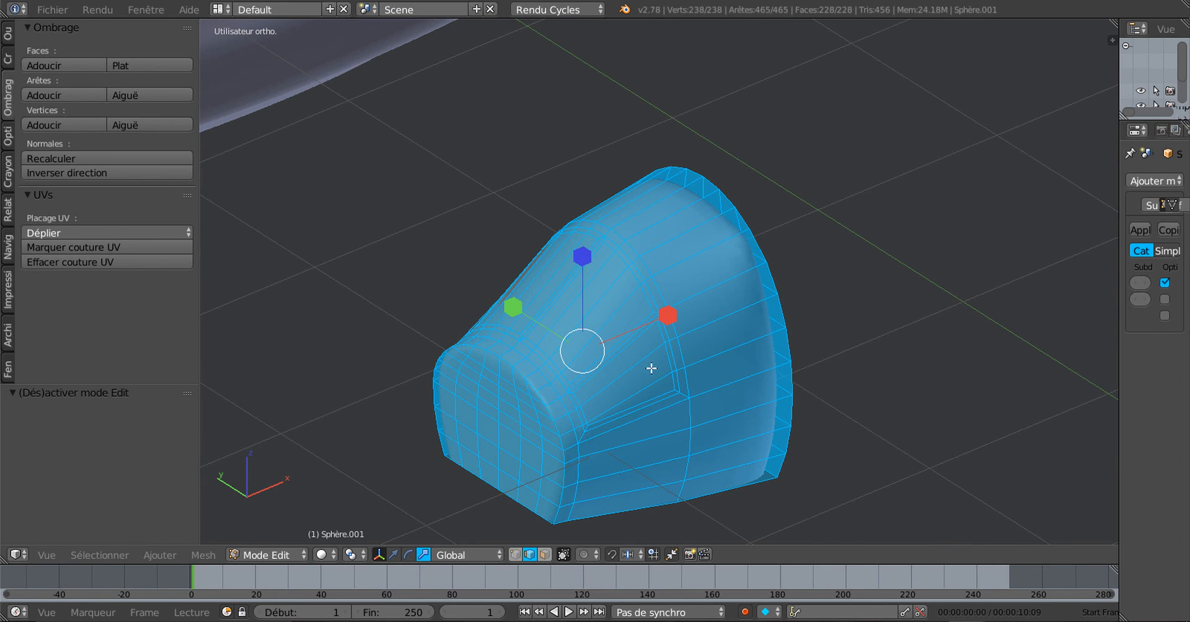
{"action": "scroll", "coordinate": [577, 321], "scroll_direction": "down", "scroll_amount": 3}
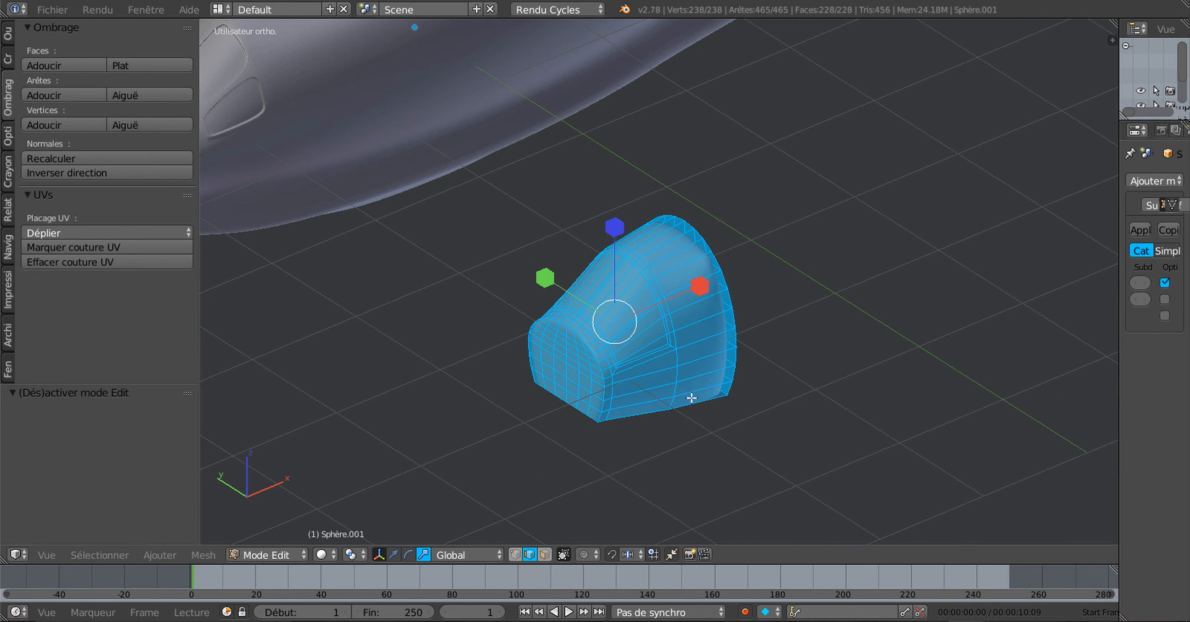
{"action": "middle_click_drag", "start_coordinate": [696, 398], "coordinate": [623, 288]}
{"action": "scroll", "coordinate": [645, 374], "scroll_direction": "up", "scroll_amount": 2}
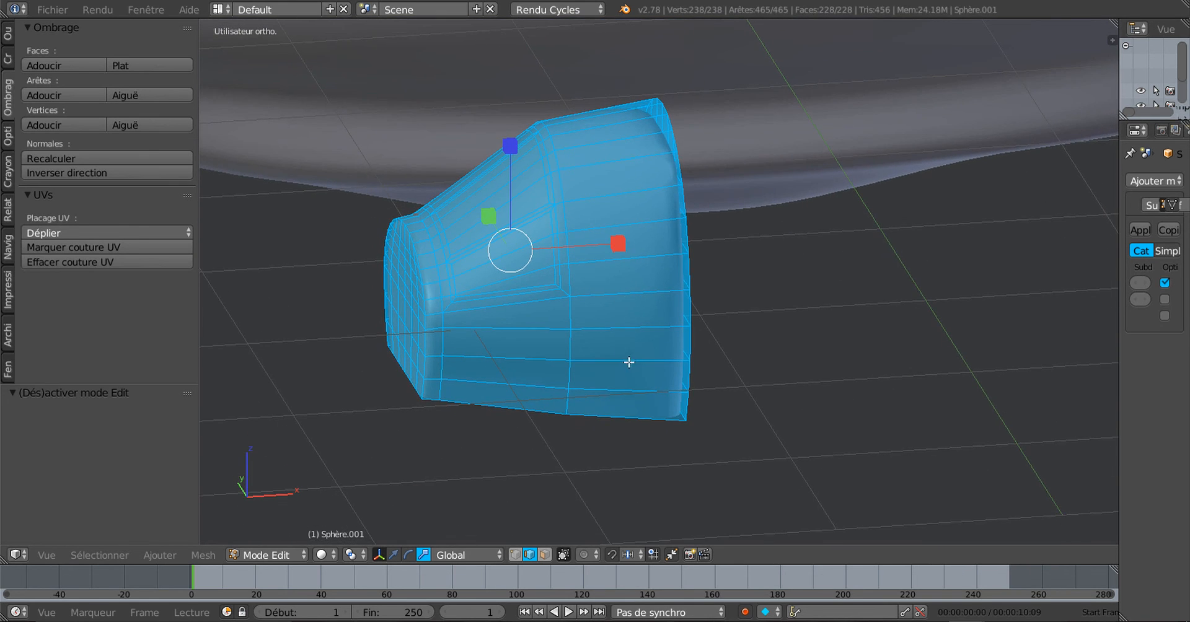
{"action": "middle_click_drag", "start_coordinate": [630, 363], "coordinate": [621, 359]}
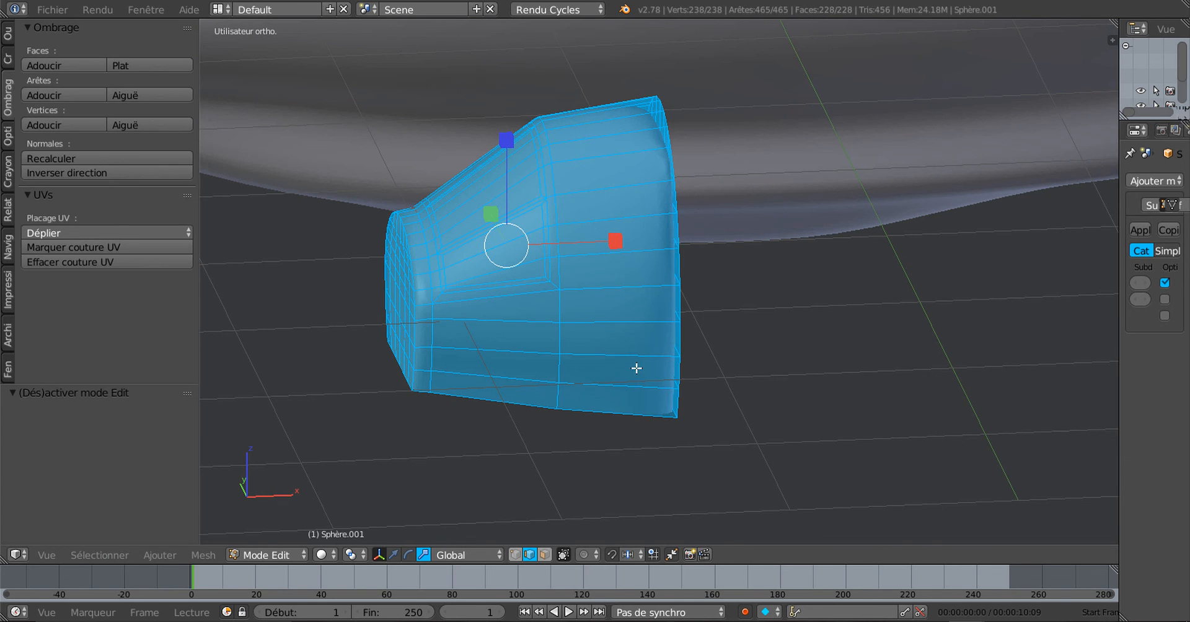
{"action": "key", "text": "Tab"}
{"action": "mouse_move", "coordinate": [673, 389]}
{"action": "middle_mouse_down"}
{"action": "mouse_move", "coordinate": [642, 257]}
{"action": "mouse_move", "coordinate": [668, 307]}
{"action": "mouse_move", "coordinate": [802, 337]}
{"action": "mouse_move", "coordinate": [746, 364]}
{"action": "mouse_move", "coordinate": [762, 377]}
{"action": "mouse_move", "coordinate": [810, 394]}
{"action": "mouse_move", "coordinate": [775, 340]}
{"action": "mouse_move", "coordinate": [762, 345]}
{"action": "mouse_move", "coordinate": [835, 338]}
{"action": "middle_mouse_up"}
Select the complete boundary loop of vertices around the cockpit section's open underside
{"action": "key", "text": "Tab"}
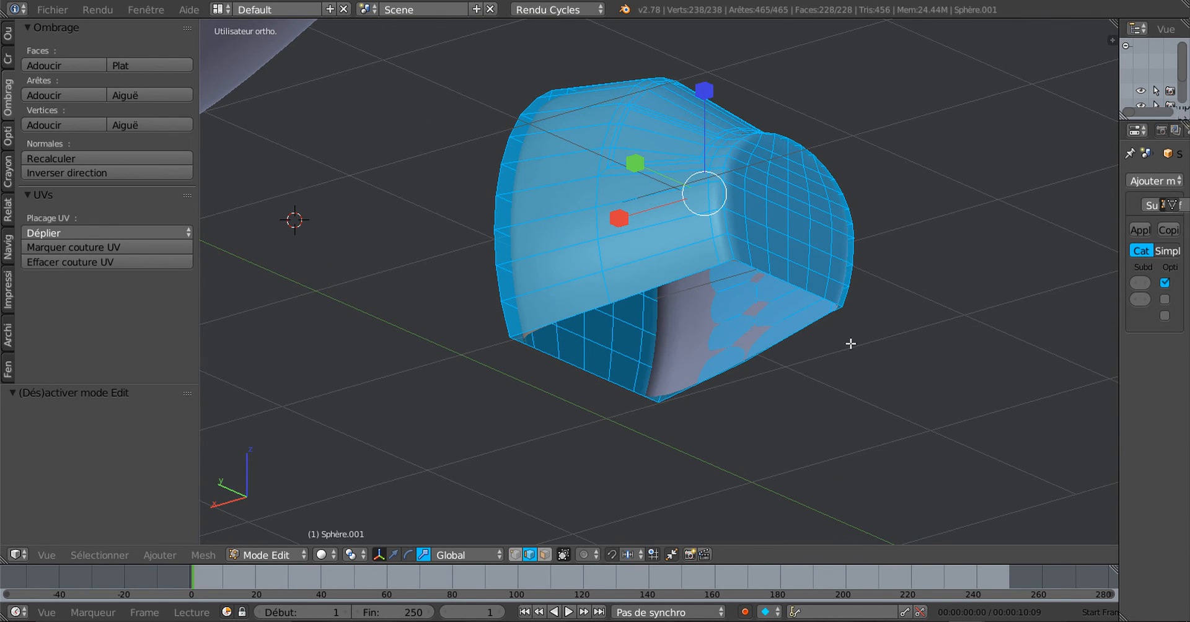
{"action": "scroll", "coordinate": [836, 371], "scroll_direction": "up", "scroll_amount": 1}
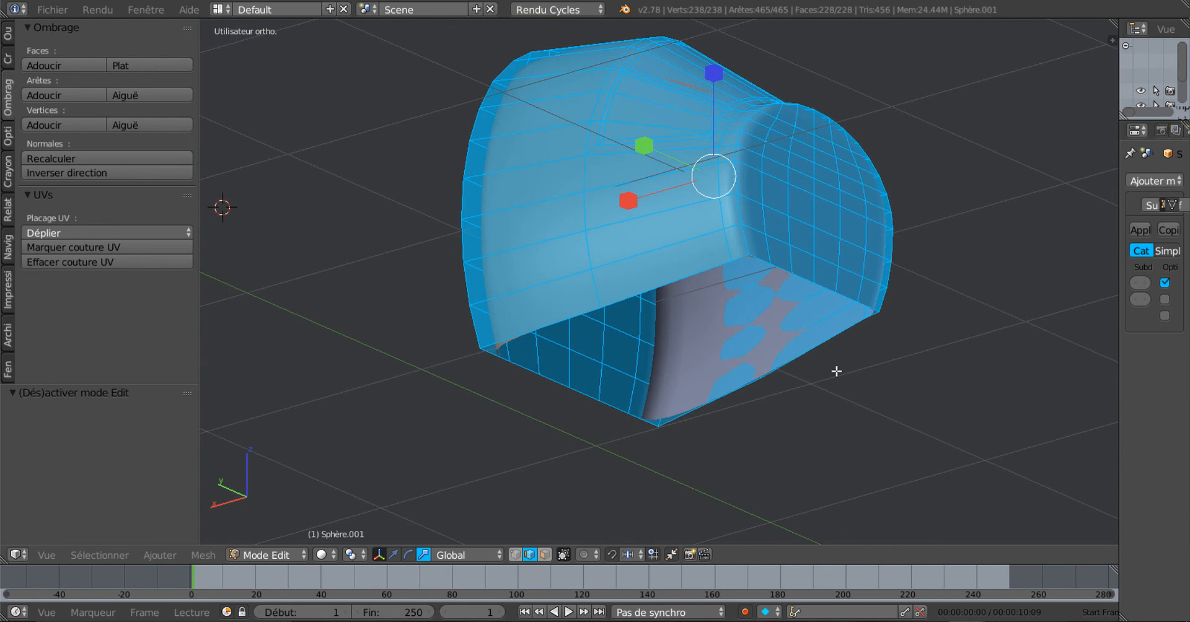
{"action": "left_click", "coordinate": [514, 555]}
{"action": "right_click", "coordinate": [818, 287], "text": "alt"}
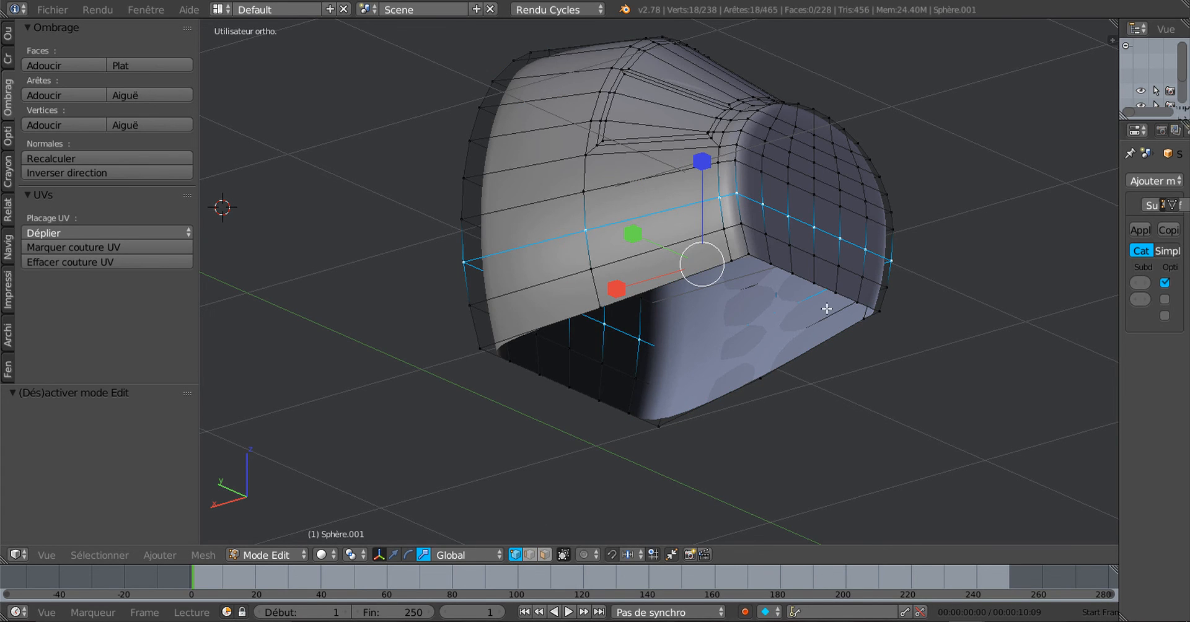
{"action": "right_click", "coordinate": [834, 293], "text": "alt"}
{"action": "middle_click_drag", "start_coordinate": [864, 373], "coordinate": [843, 388]}
{"action": "scroll", "coordinate": [645, 370], "scroll_direction": "up", "scroll_amount": 2}
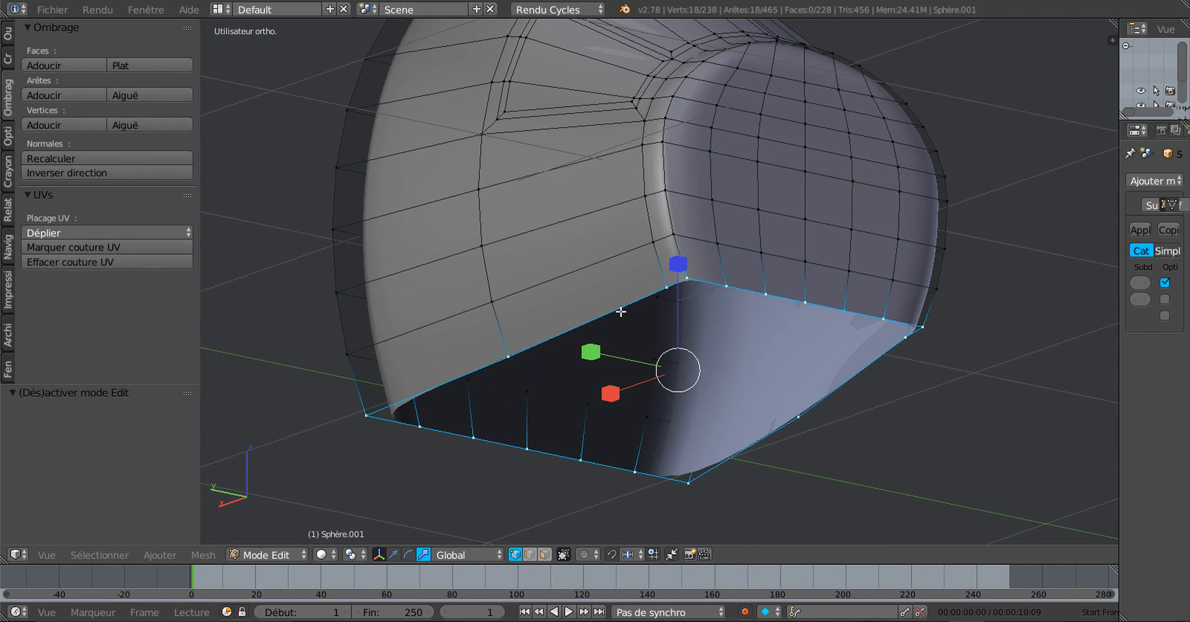
{"action": "scroll", "coordinate": [622, 337], "scroll_direction": "down", "scroll_amount": 2}
{"action": "middle_click_drag", "start_coordinate": [625, 338], "coordinate": [628, 326]}
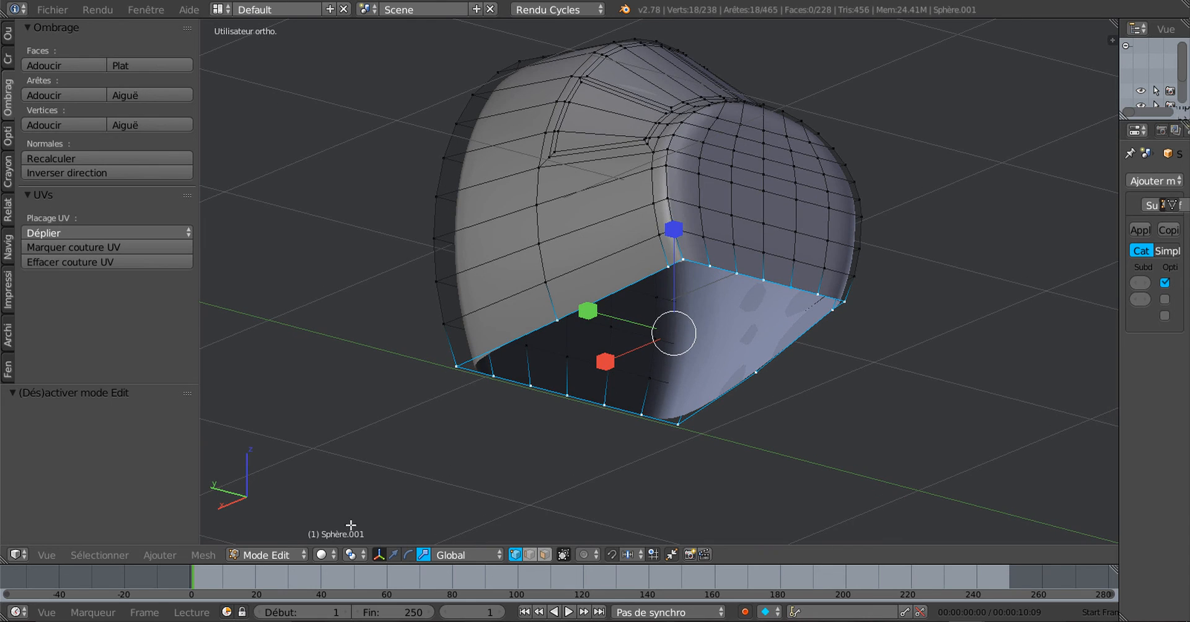
Fill the open underside of the cockpit section with Grid Fill
{"action": "left_click", "coordinate": [207, 556]}
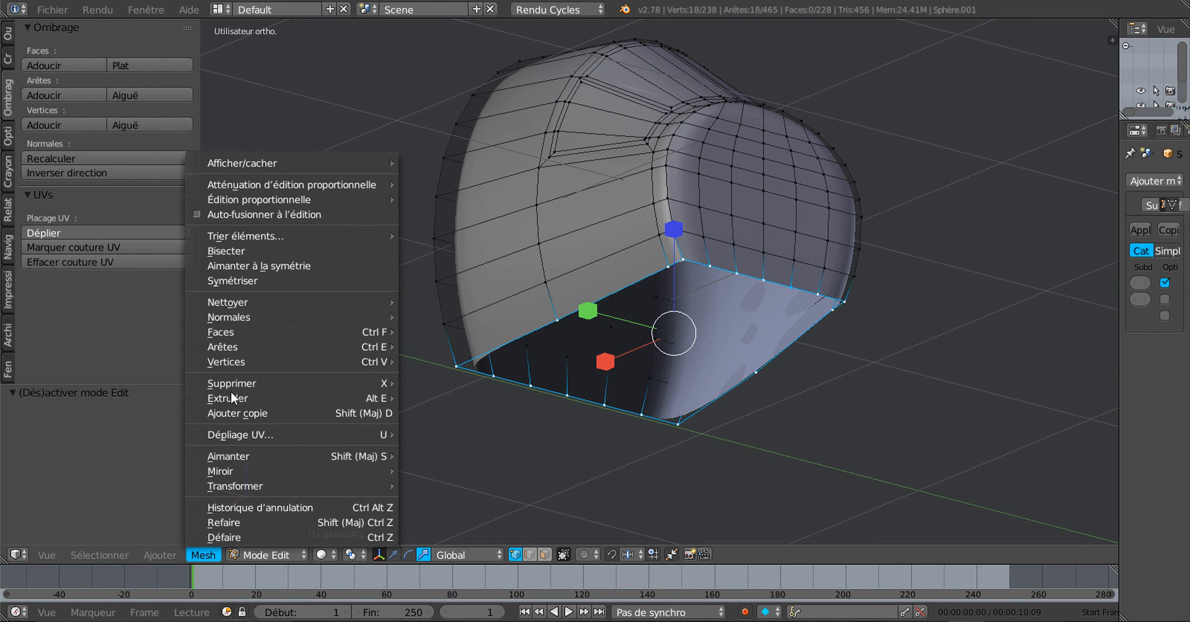
{"action": "mouse_move", "coordinate": [237, 303]}
{"action": "mouse_move", "coordinate": [236, 333]}
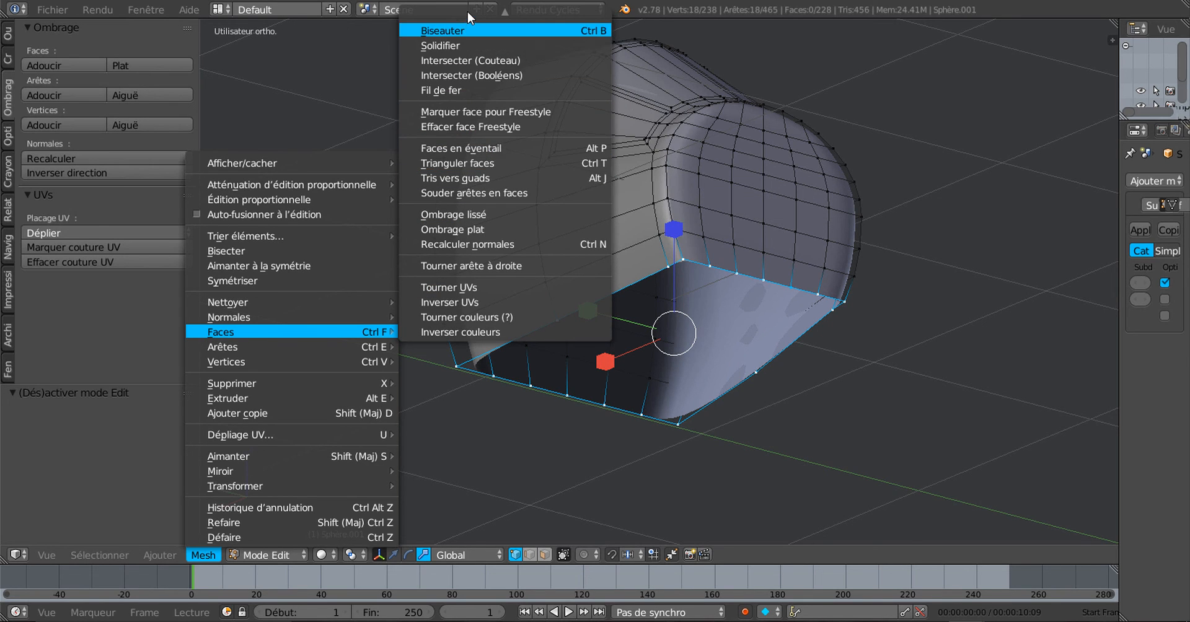
{"action": "mouse_move", "coordinate": [468, 12]}
{"action": "left_click", "coordinate": [474, 62]}
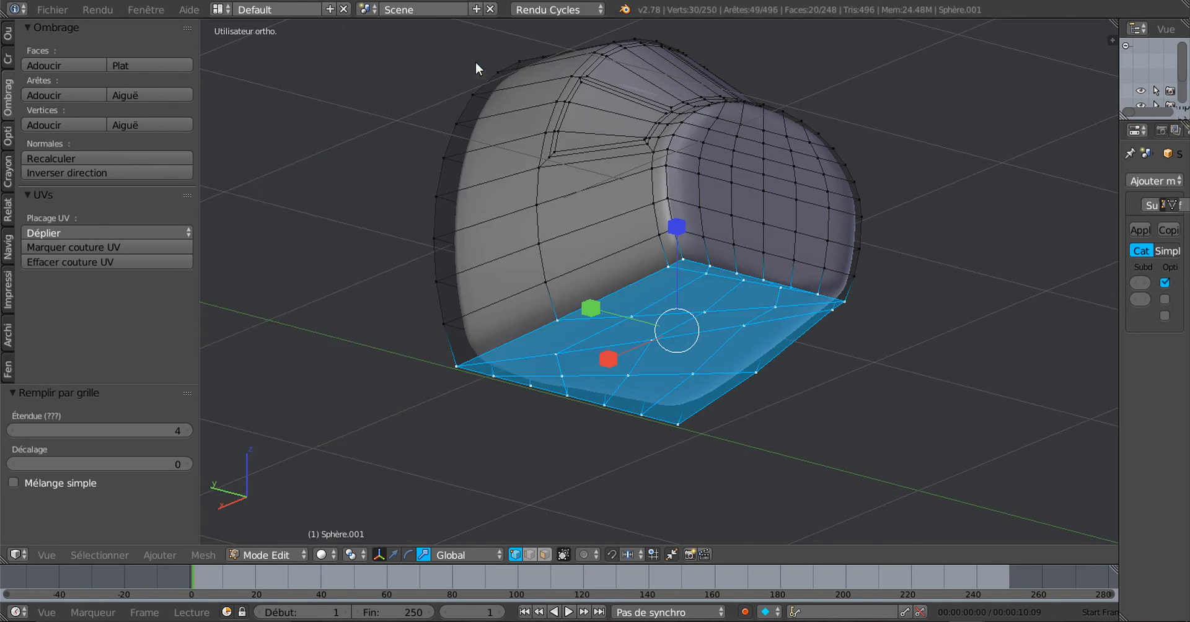
Try Grid Fill spans of 6 and 8 on the cockpit floor, and return the span to 4
{"action": "middle_click_drag", "start_coordinate": [696, 223], "coordinate": [605, 262]}
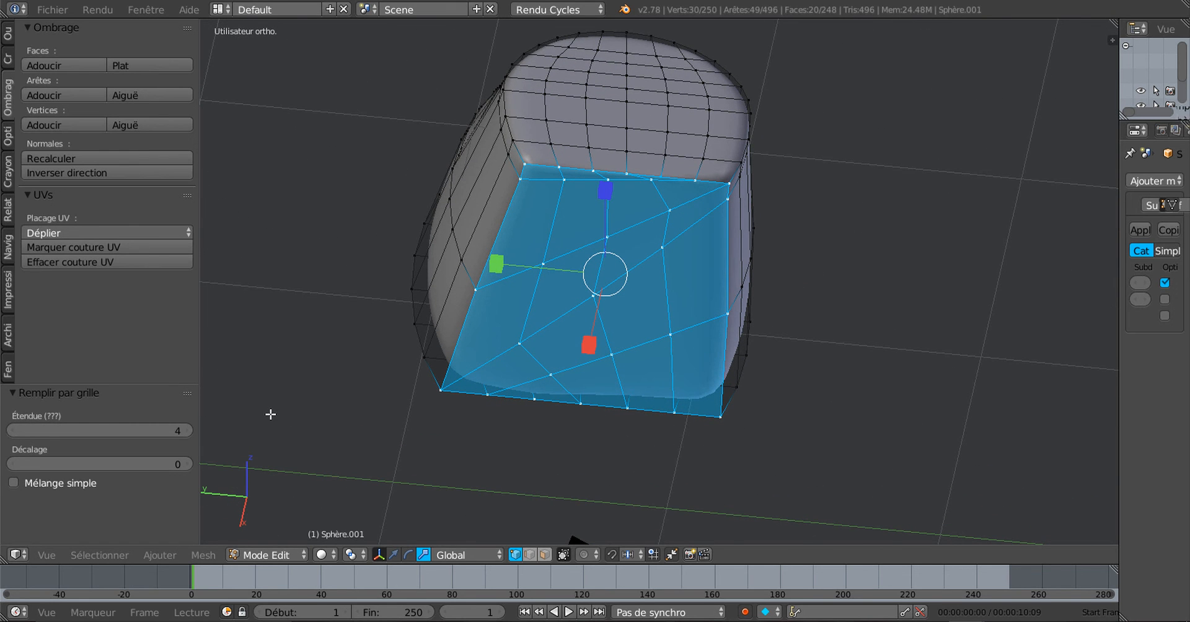
{"action": "middle_click_drag", "start_coordinate": [305, 412], "coordinate": [298, 438]}
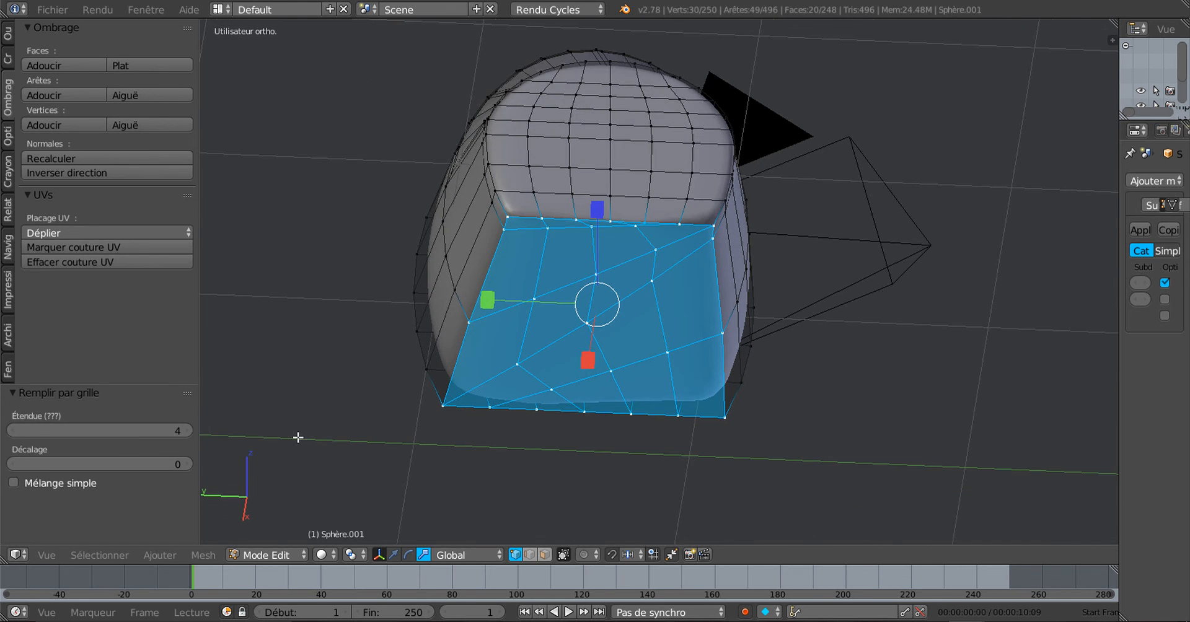
{"action": "scroll", "coordinate": [448, 360], "scroll_direction": "up", "scroll_amount": 3}
{"action": "middle_click_drag", "start_coordinate": [513, 348], "coordinate": [507, 322]}
{"action": "mouse_move", "coordinate": [187, 429]}
{"action": "left_mouse_down"}
{"action": "mouse_move", "coordinate": [210, 429]}
{"action": "mouse_move", "coordinate": [186, 428]}
{"action": "left_mouse_up"}
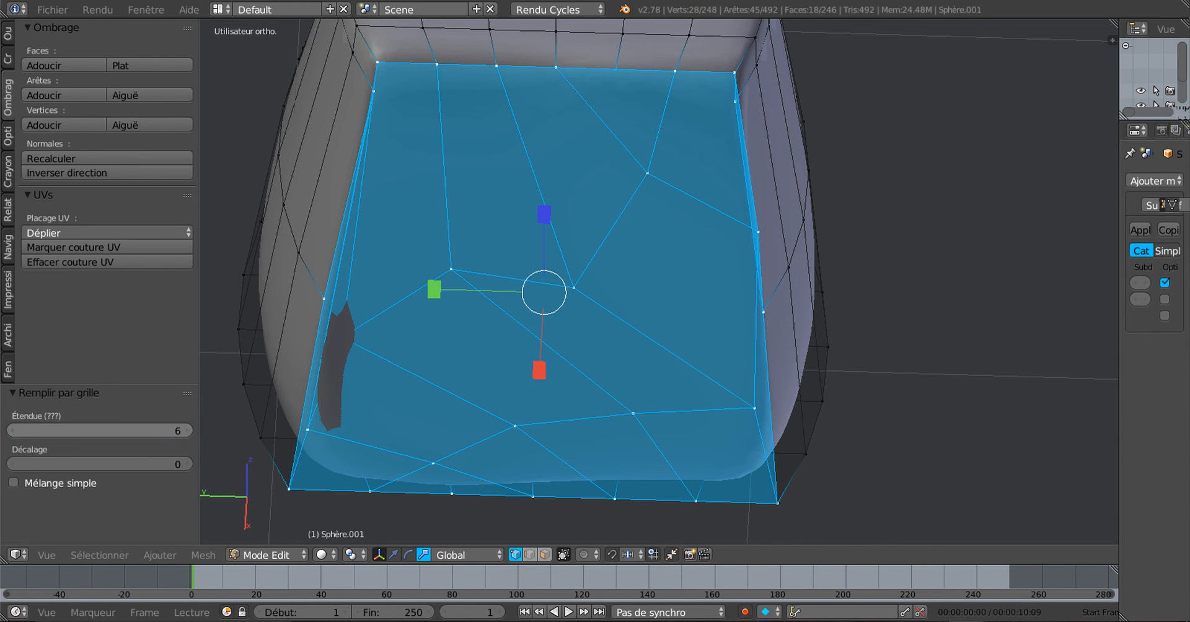
{"action": "left_click", "coordinate": [187, 430]}
{"action": "left_click", "coordinate": [187, 430]}
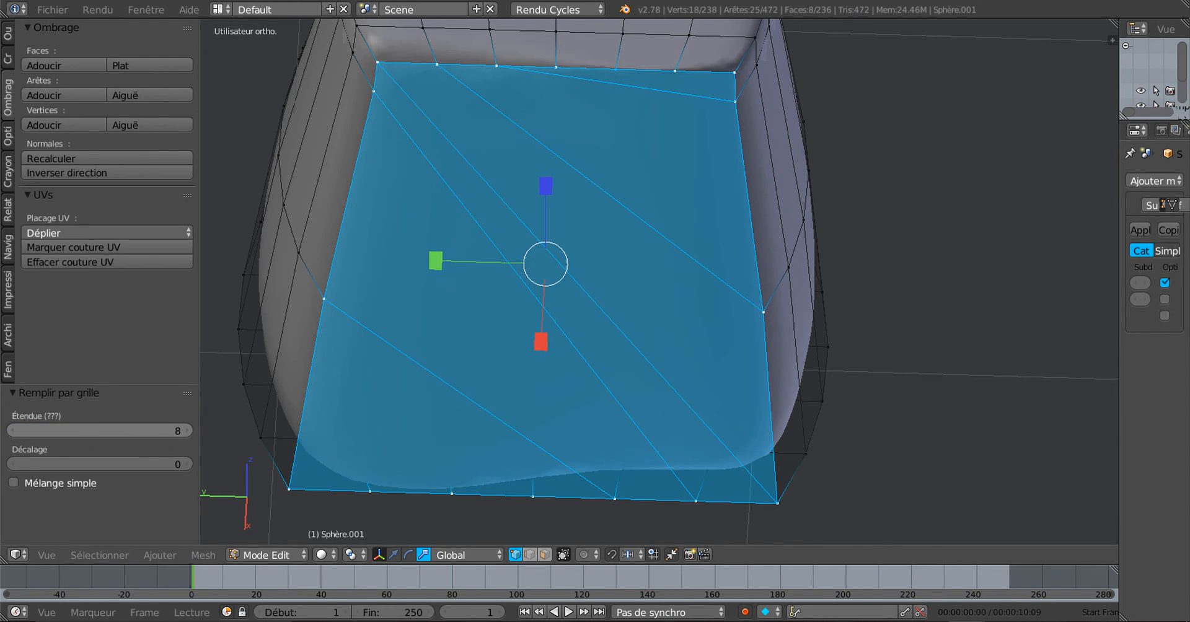
{"action": "left_click", "coordinate": [11, 430]}
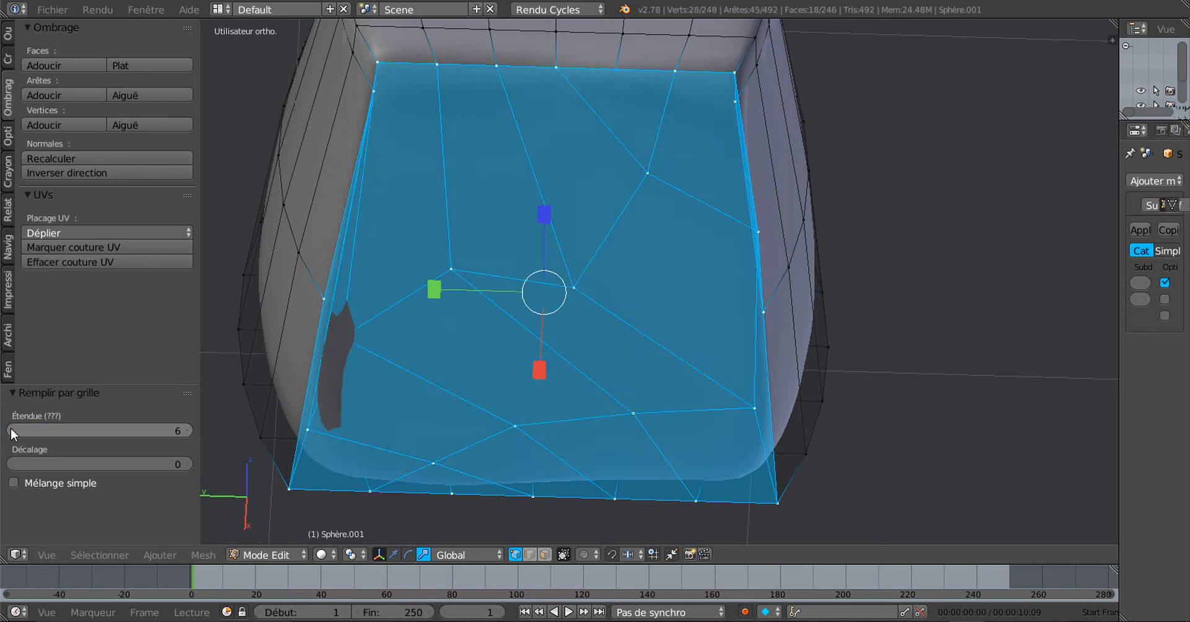
{"action": "left_click", "coordinate": [11, 430]}
{"action": "left_click", "coordinate": [10, 430]}
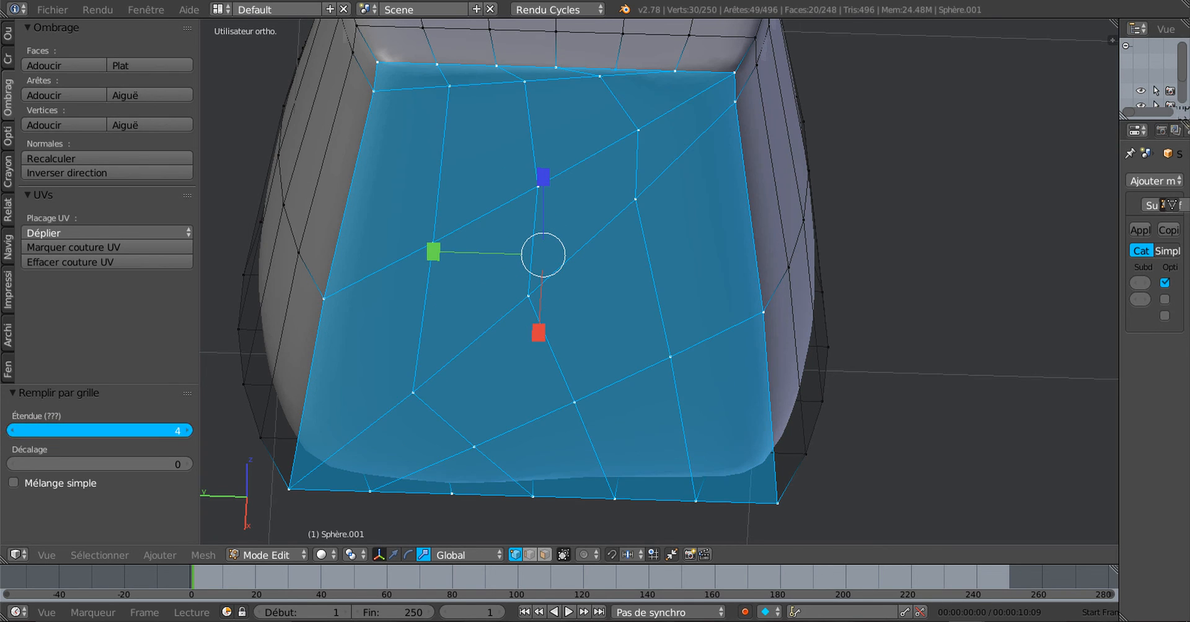
Set the floor's Grid Fill span to 2 and delete the filled floor faces
{"action": "left_click", "coordinate": [10, 430]}
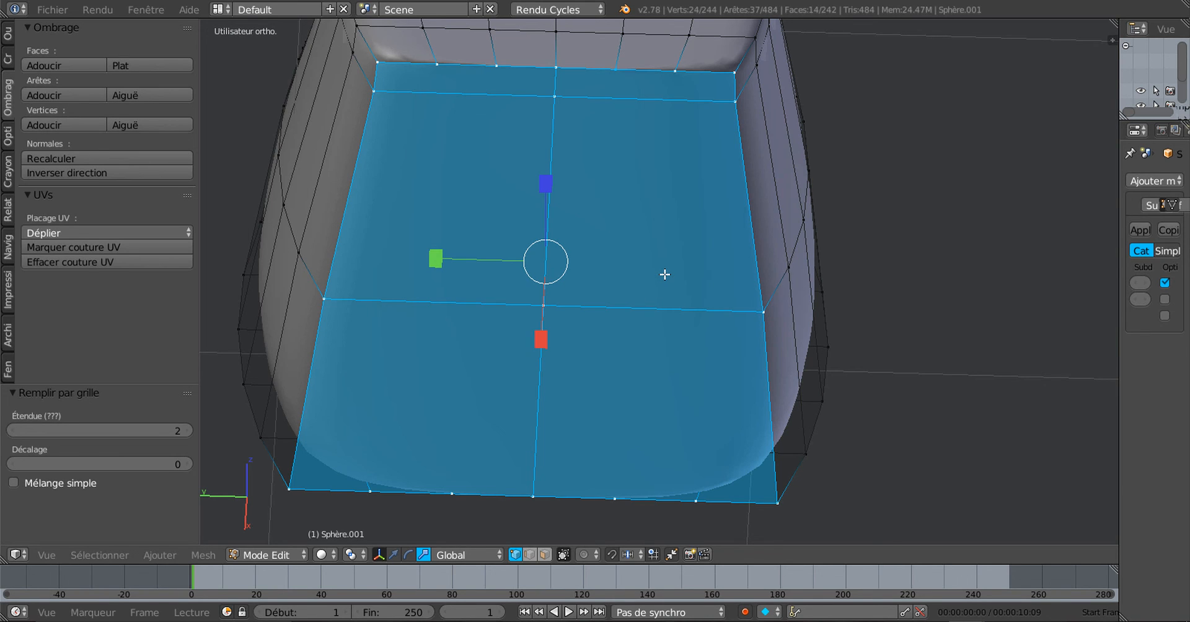
{"action": "key", "text": "x"}
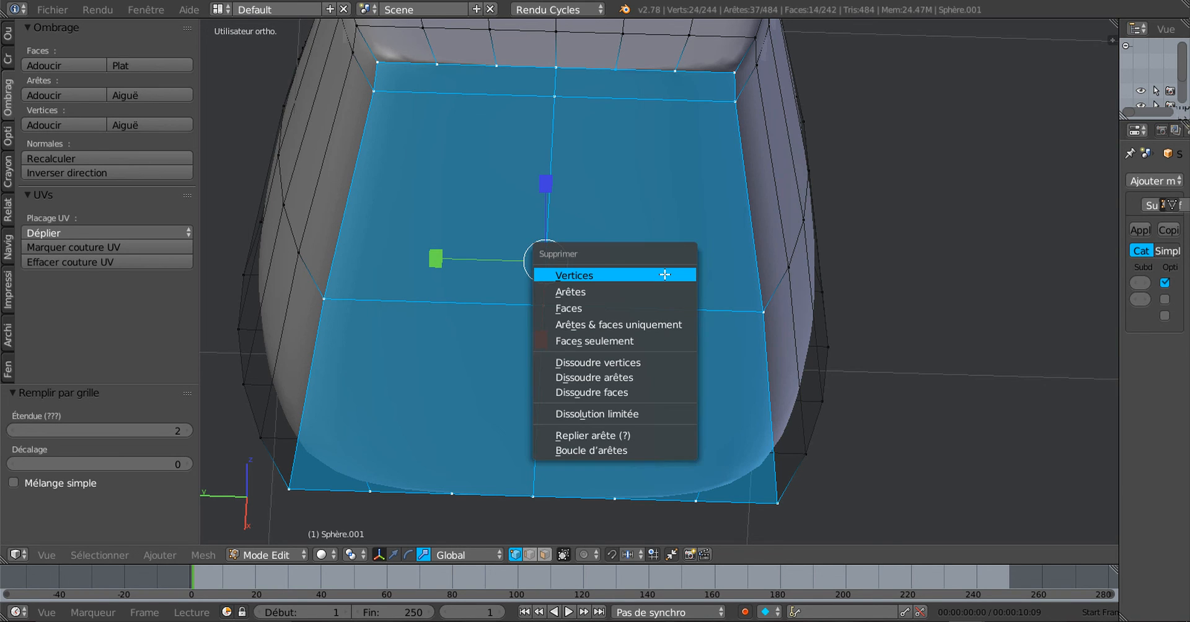
{"action": "left_click", "coordinate": [639, 307]}
Create a single face across the middle of the open underside between the two opposite lower side edges
{"action": "middle_click_drag", "start_coordinate": [639, 307], "coordinate": [751, 314]}
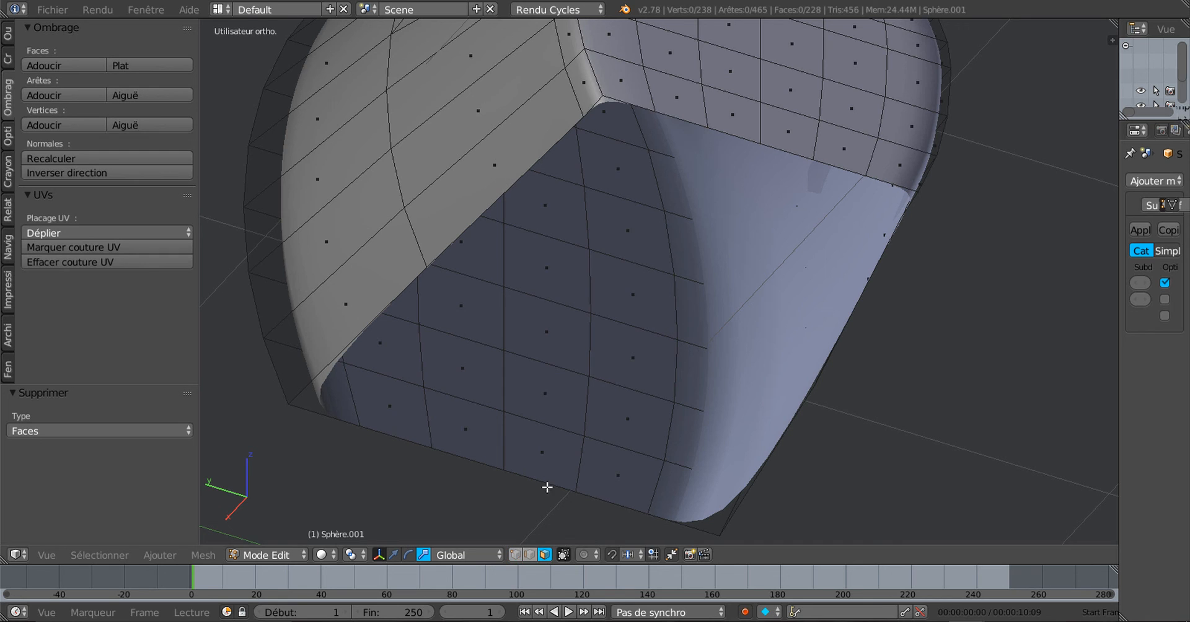
{"action": "left_click", "coordinate": [530, 555]}
{"action": "right_click", "coordinate": [513, 181]}
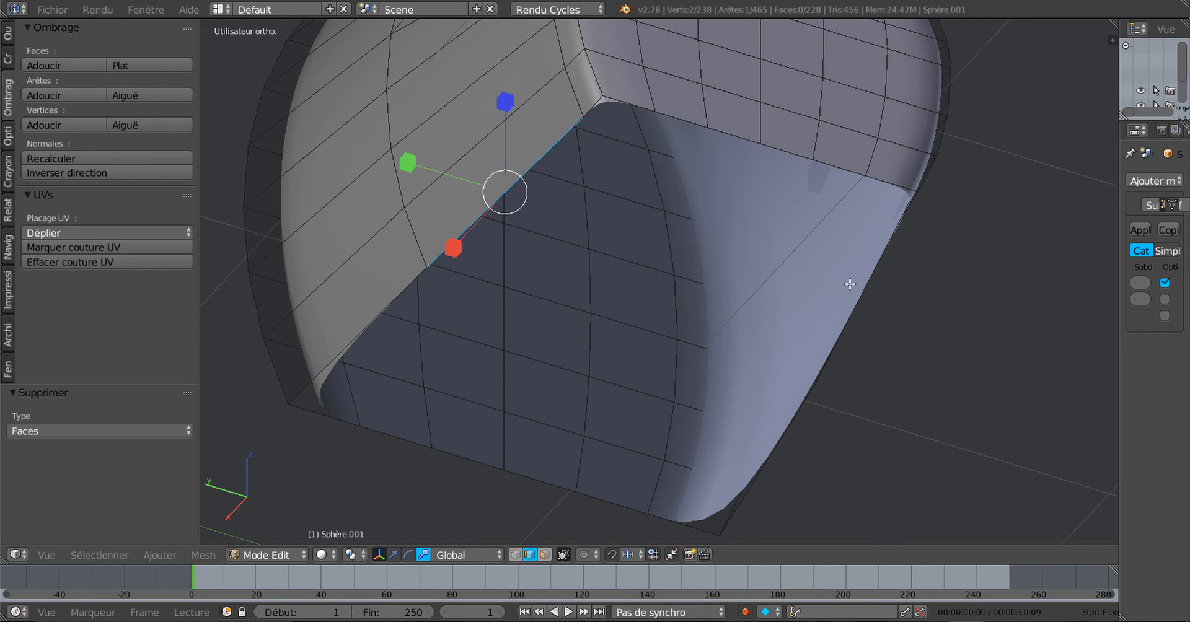
{"action": "right_click", "coordinate": [875, 287], "text": "shift"}
{"action": "middle_click_drag", "start_coordinate": [884, 359], "coordinate": [904, 384]}
{"action": "key", "text": "f"}
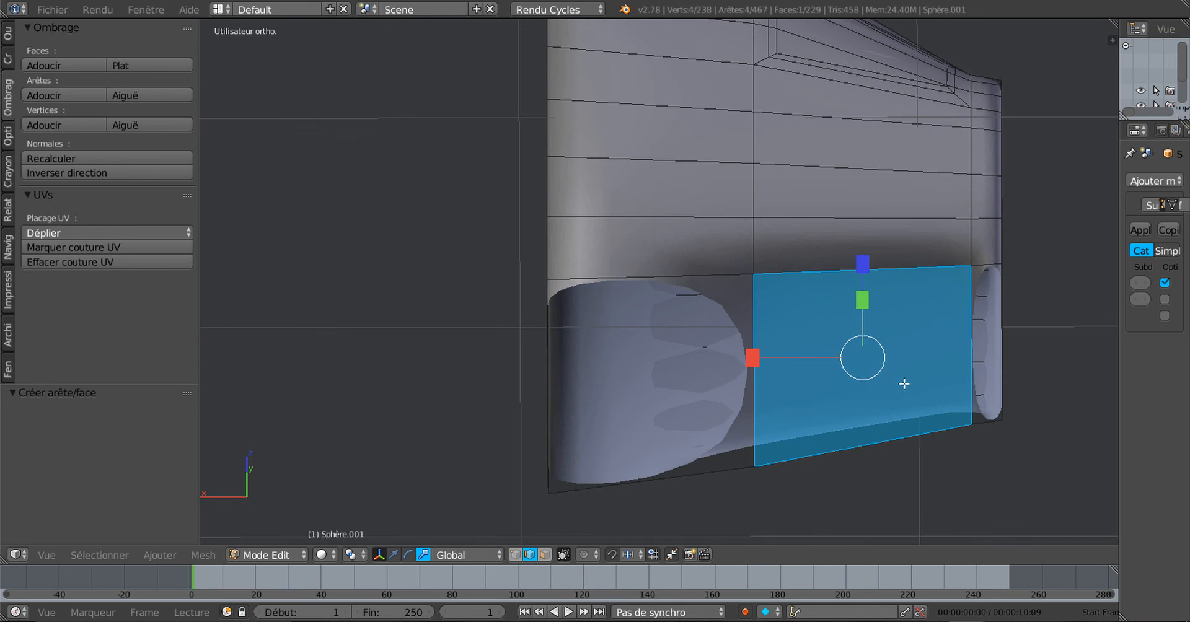
Add 5 evenly spaced loop cuts lengthwise through the new floor face
{"action": "middle_click_drag", "start_coordinate": [780, 349], "coordinate": [836, 368]}
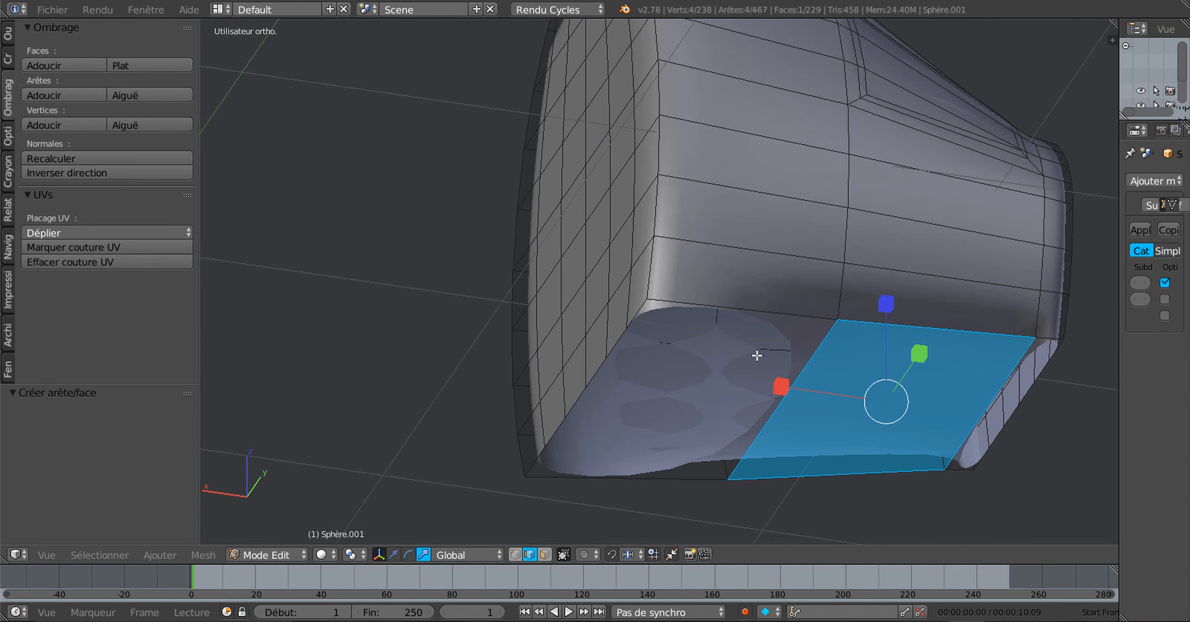
{"action": "middle_click_drag", "start_coordinate": [757, 355], "coordinate": [666, 390]}
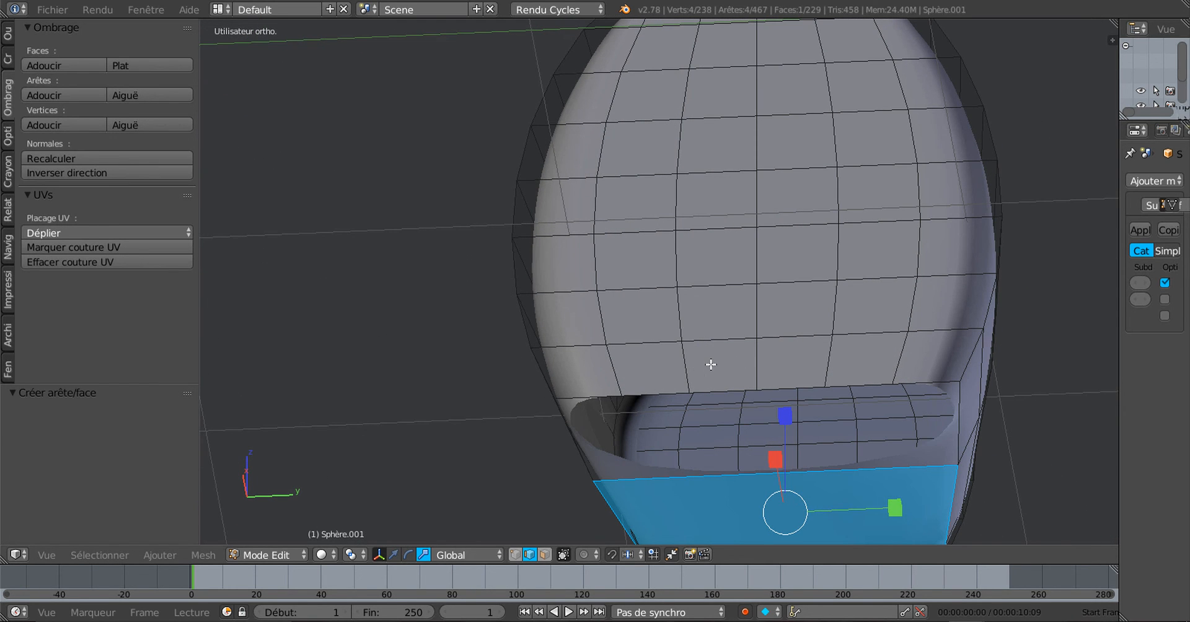
{"action": "middle_click_drag", "start_coordinate": [925, 383], "coordinate": [804, 370]}
{"action": "key", "text": "ctrl+r"}
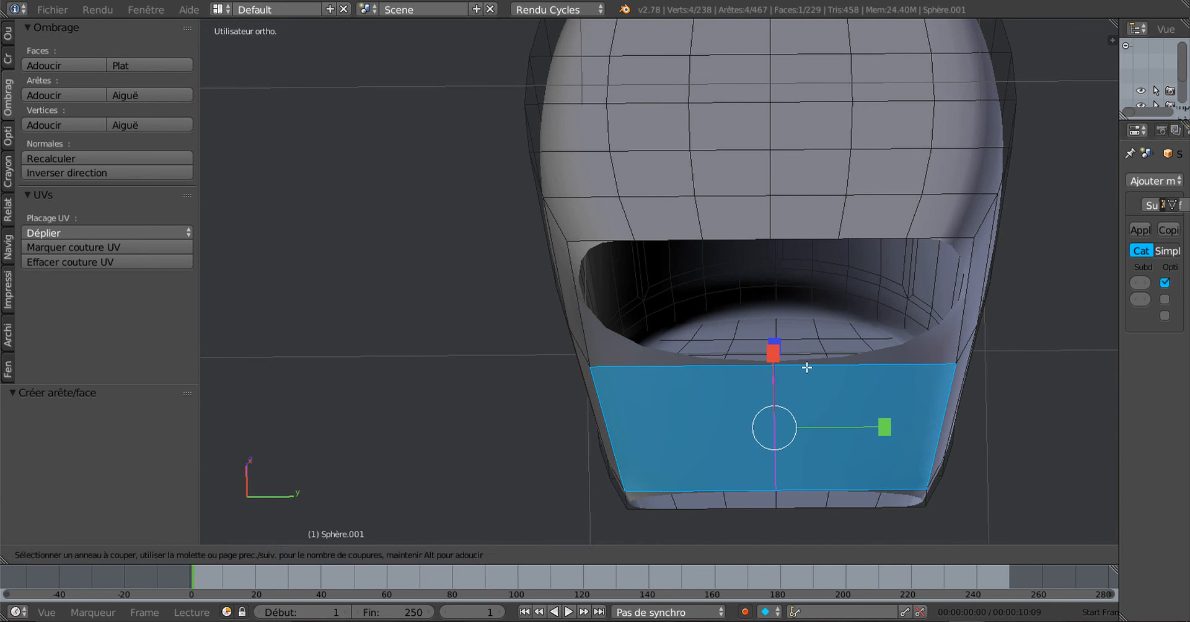
{"action": "scroll", "coordinate": [807, 367], "scroll_direction": "up", "scroll_amount": 3}
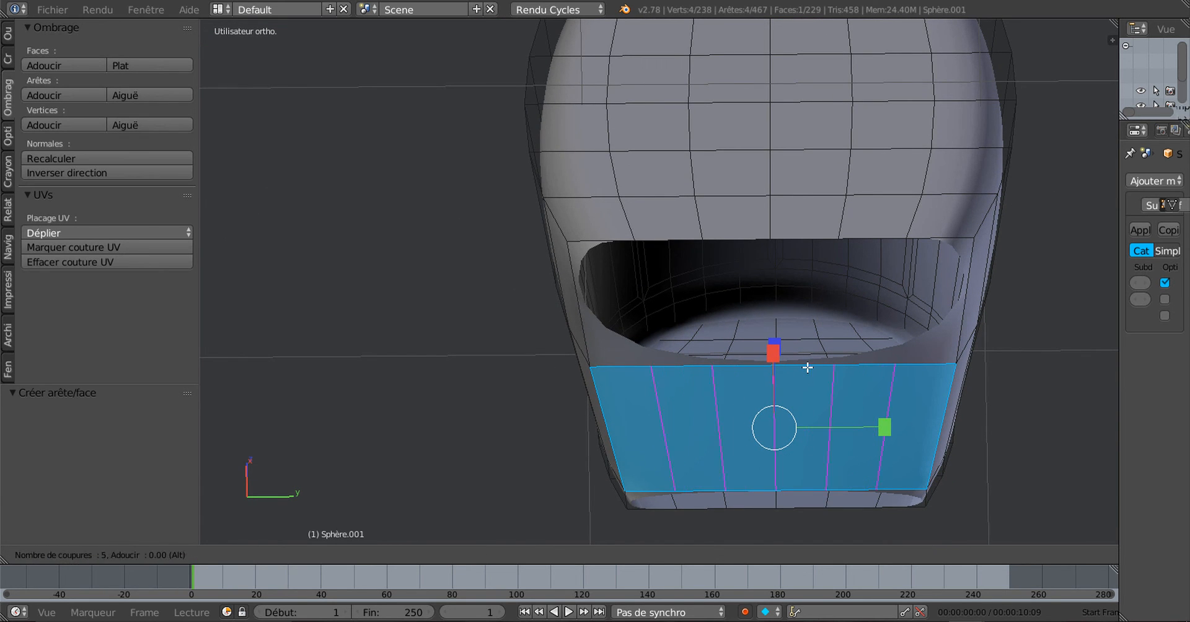
{"action": "left_click", "coordinate": [807, 368]}
{"action": "right_click", "coordinate": [814, 367]}
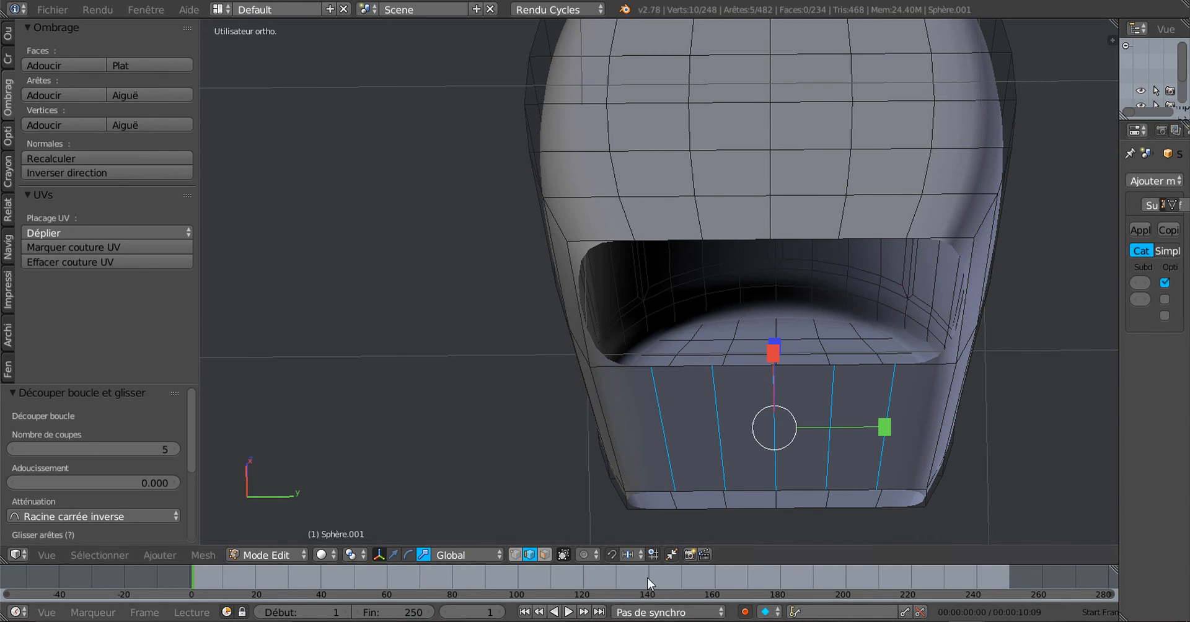
Fill the first two faces, starting at one side, between the cut floor panel and the wider end wall's lower edge
{"action": "left_click", "coordinate": [543, 555]}
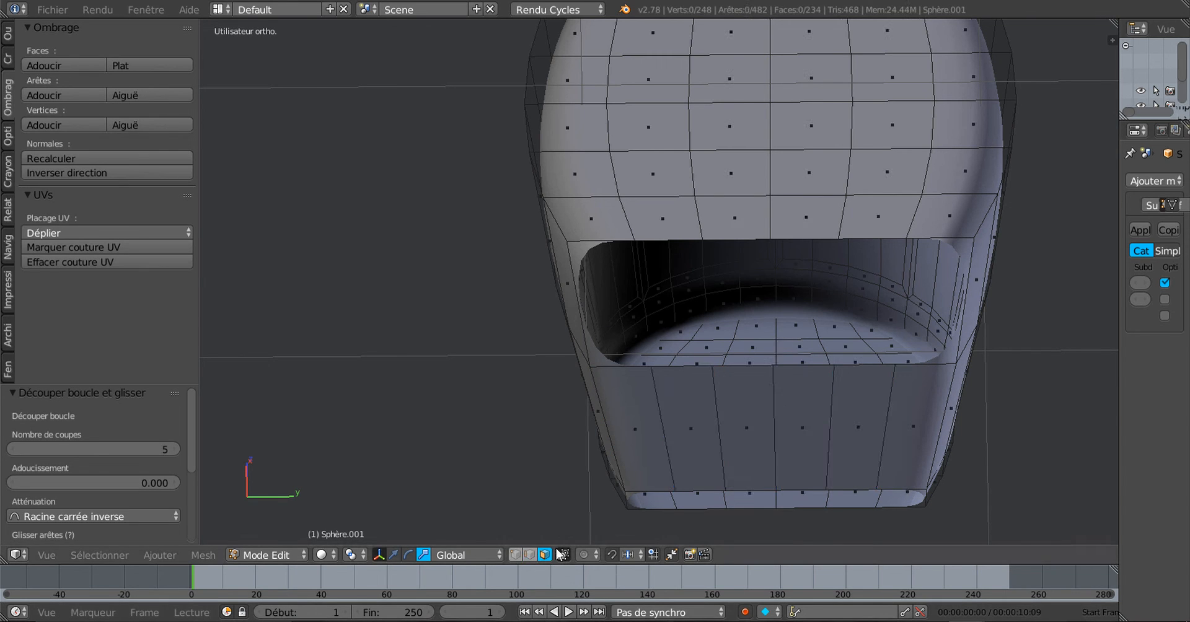
{"action": "right_click", "coordinate": [940, 375]}
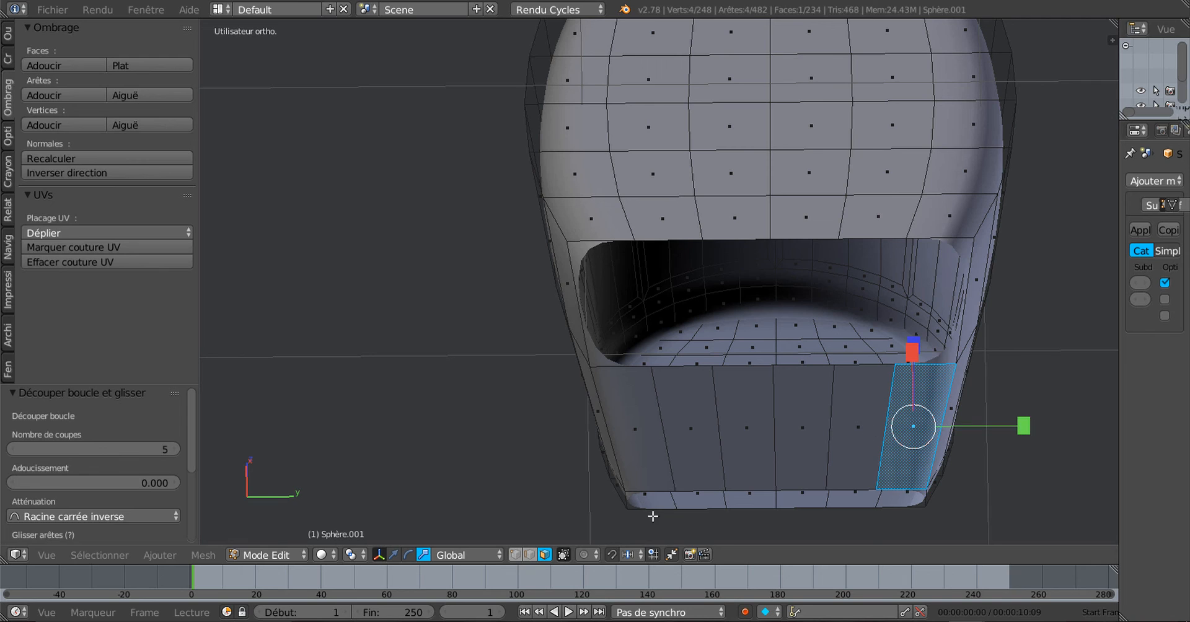
{"action": "left_click", "coordinate": [529, 555]}
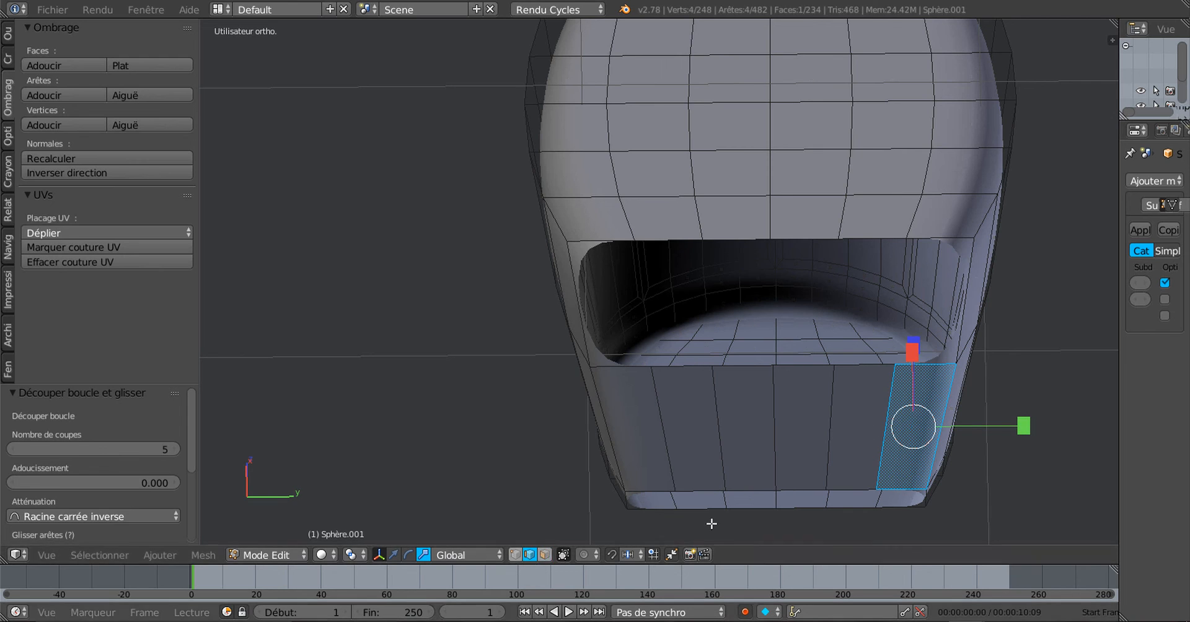
{"action": "right_click", "coordinate": [919, 369]}
{"action": "right_click", "coordinate": [950, 231], "text": "shift"}
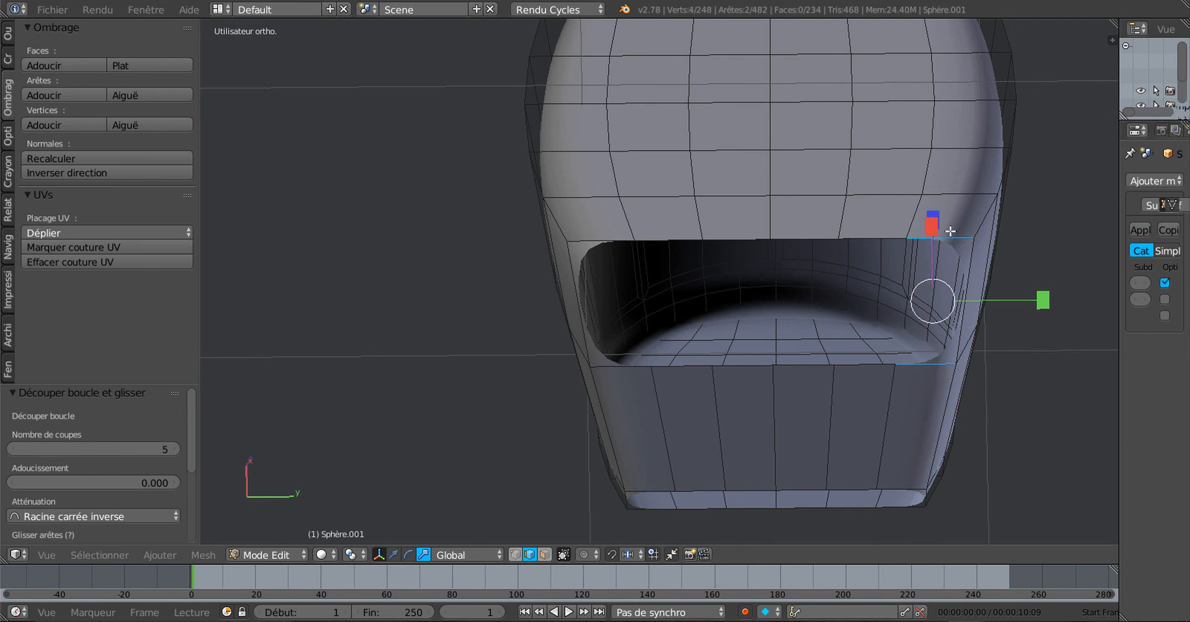
{"action": "key", "text": "f"}
{"action": "right_click", "coordinate": [863, 364]}
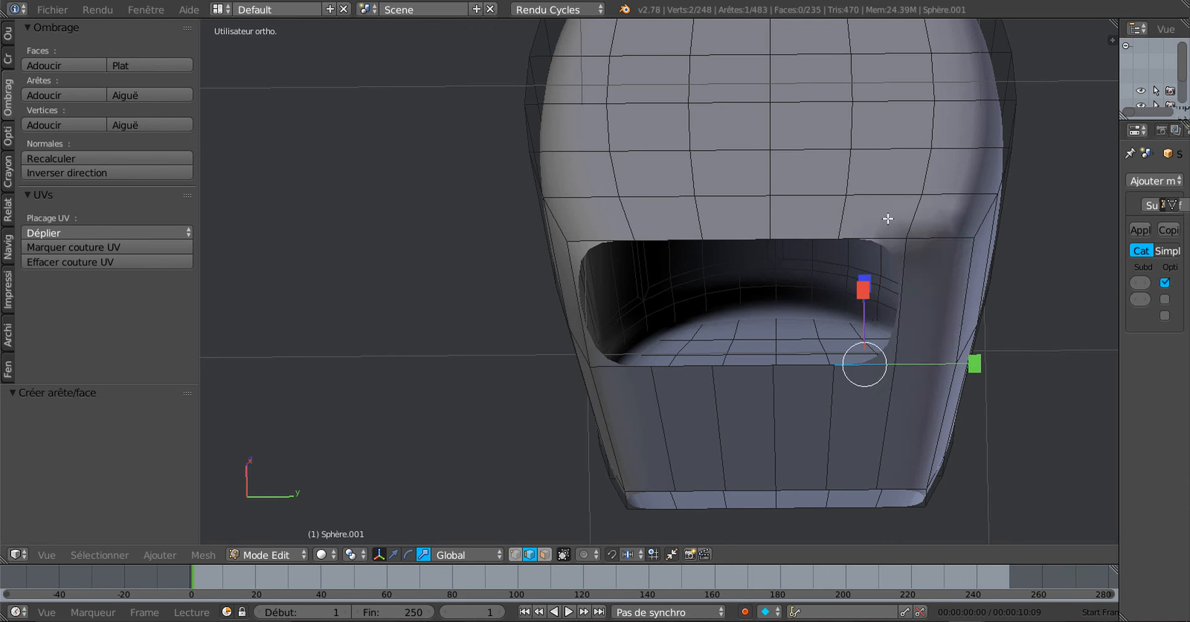
{"action": "right_click", "coordinate": [891, 231], "text": "shift"}
{"action": "right_click", "coordinate": [894, 230], "text": "shift"}
{"action": "right_click", "coordinate": [882, 231], "text": "shift"}
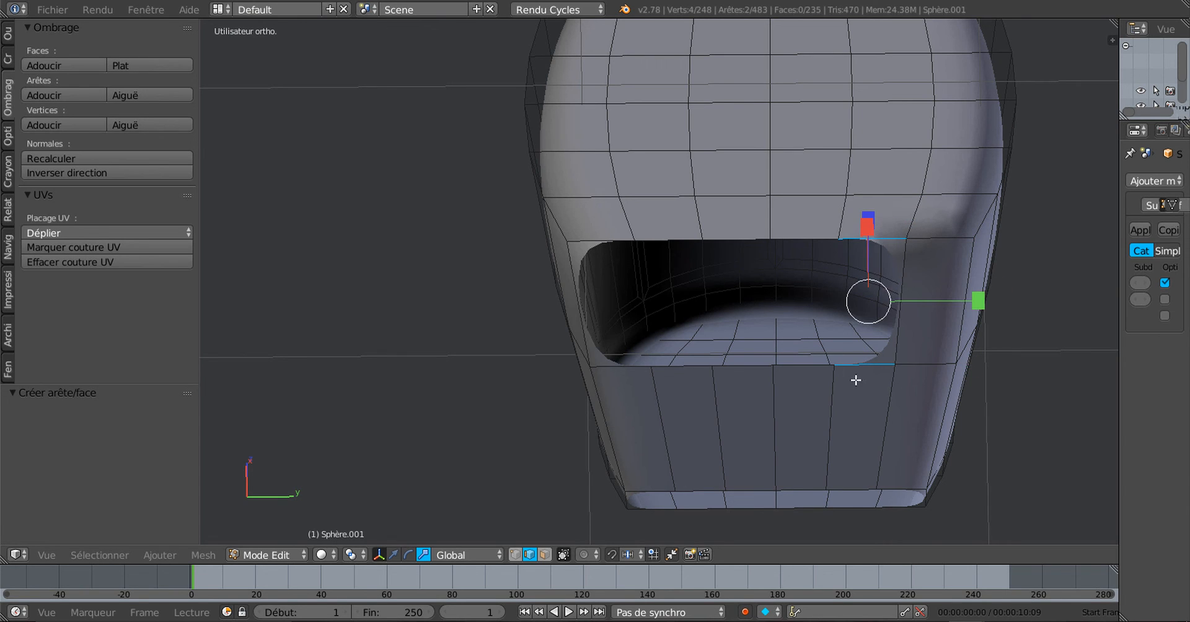
{"action": "key", "text": "f"}
Fill the remaining four faces between the floor panel and the wider end wall from matching pairs of edges
{"action": "right_click", "coordinate": [804, 366]}
{"action": "right_click", "coordinate": [807, 243], "text": "shift"}
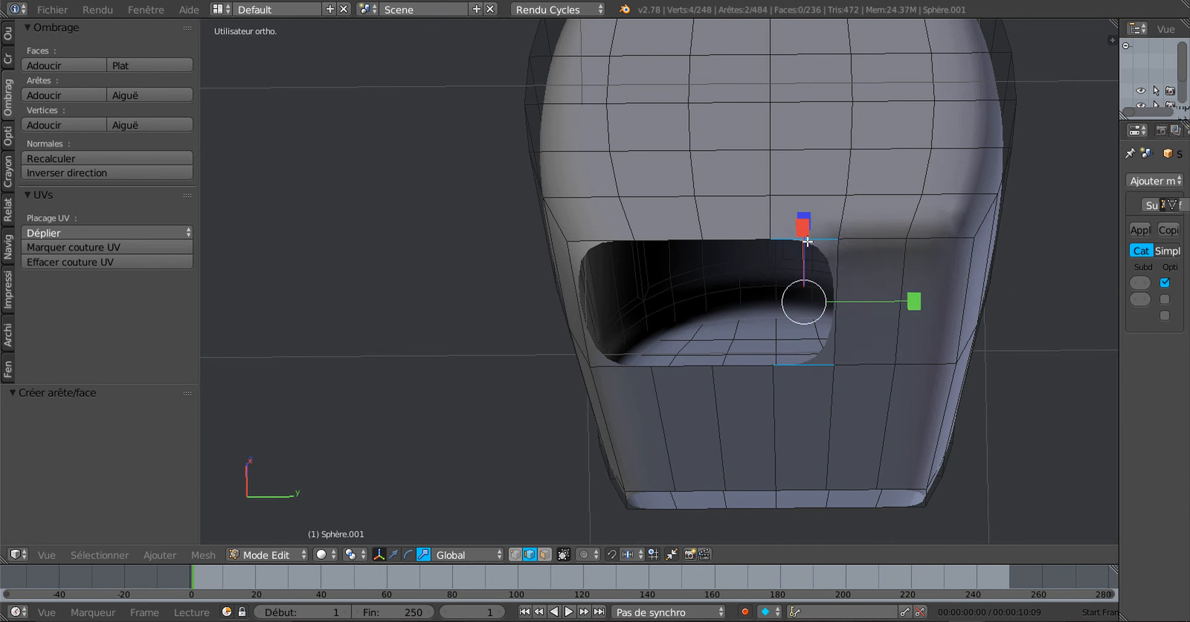
{"action": "key", "text": "f"}
{"action": "right_click", "coordinate": [734, 365]}
{"action": "right_click", "coordinate": [737, 240], "text": "shift"}
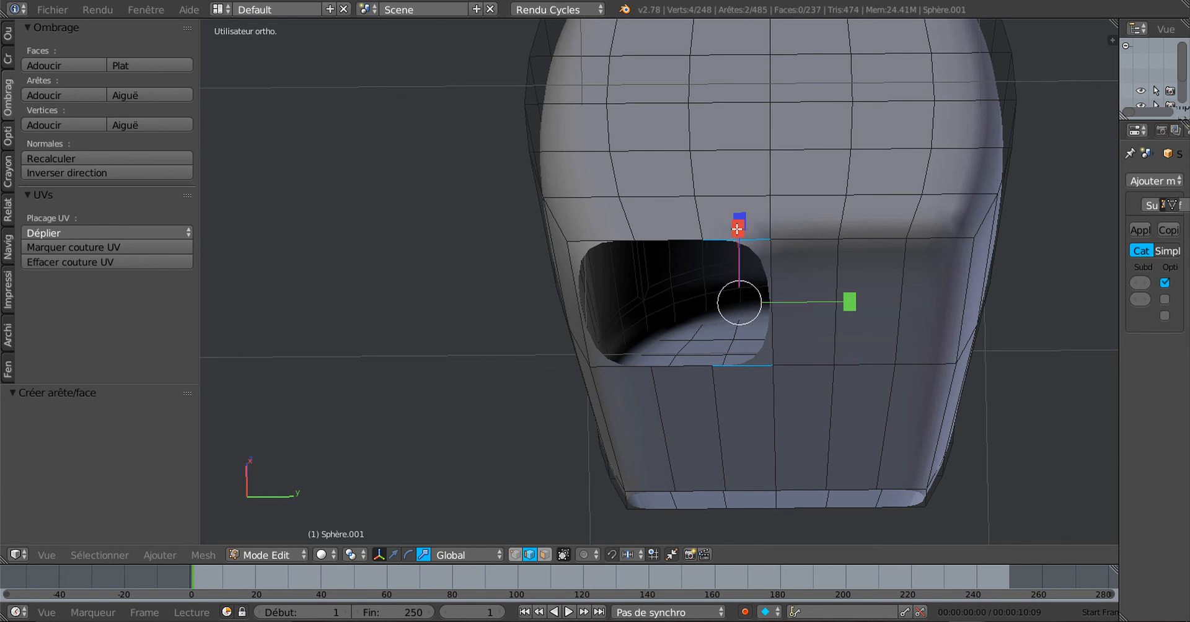
{"action": "key", "text": "f"}
{"action": "right_click", "coordinate": [693, 363]}
{"action": "right_click", "coordinate": [680, 235], "text": "shift"}
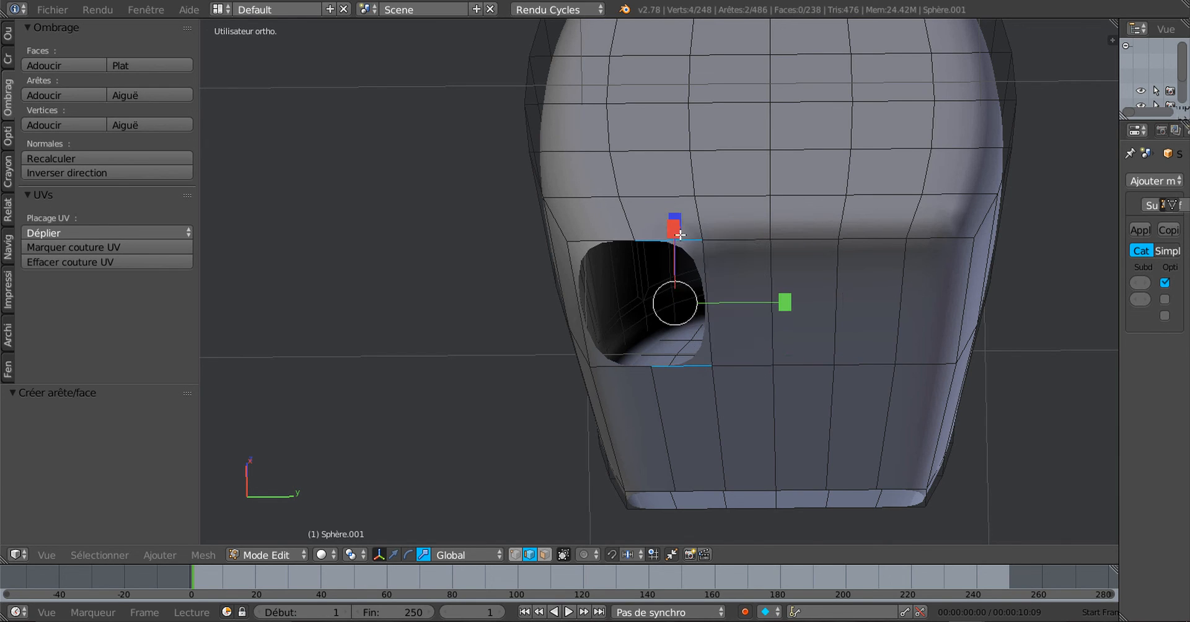
{"action": "key", "text": "f"}
{"action": "right_click", "coordinate": [631, 366]}
{"action": "right_click", "coordinate": [587, 231], "text": "shift"}
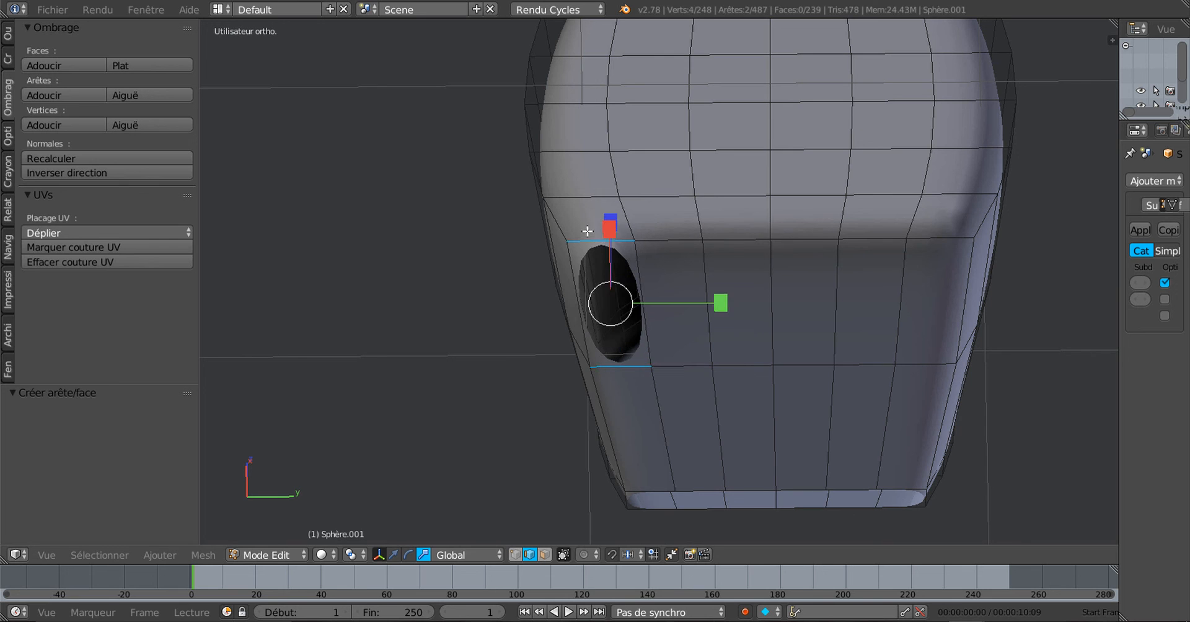
{"action": "key", "text": "f"}
Fill the corner face of the narrow gap between the floor panel and the smaller end wall
{"action": "middle_click_drag", "start_coordinate": [886, 424], "coordinate": [674, 430]}
{"action": "scroll", "coordinate": [556, 377], "scroll_direction": "up", "scroll_amount": 3}
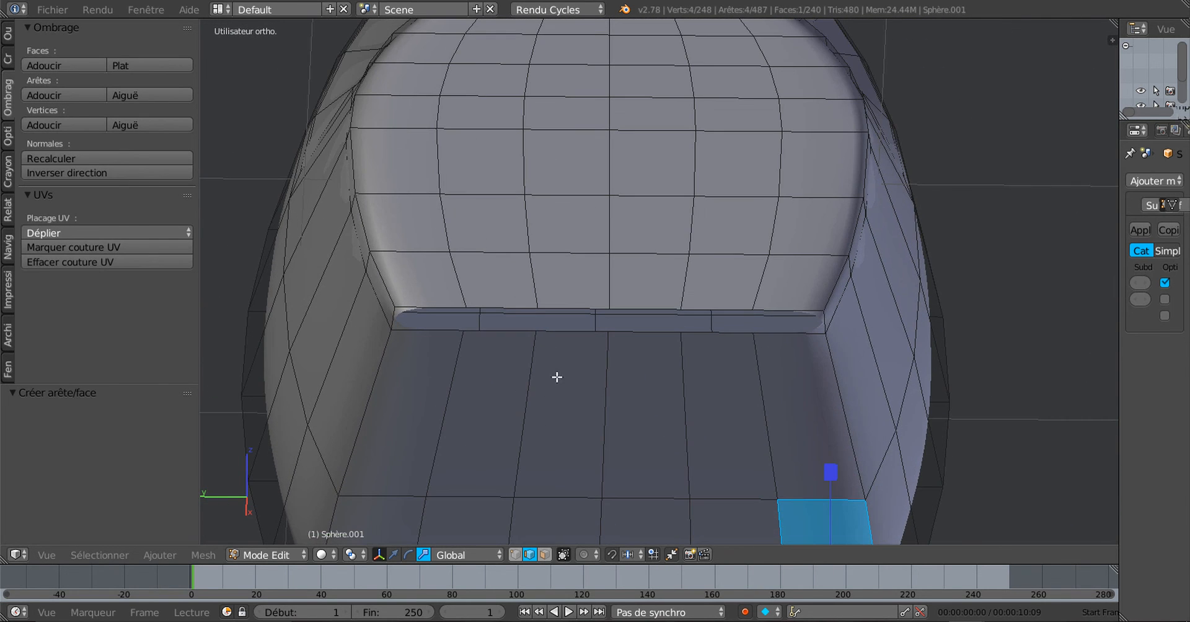
{"action": "right_click", "coordinate": [794, 311]}
{"action": "right_click", "coordinate": [804, 345], "text": "shift"}
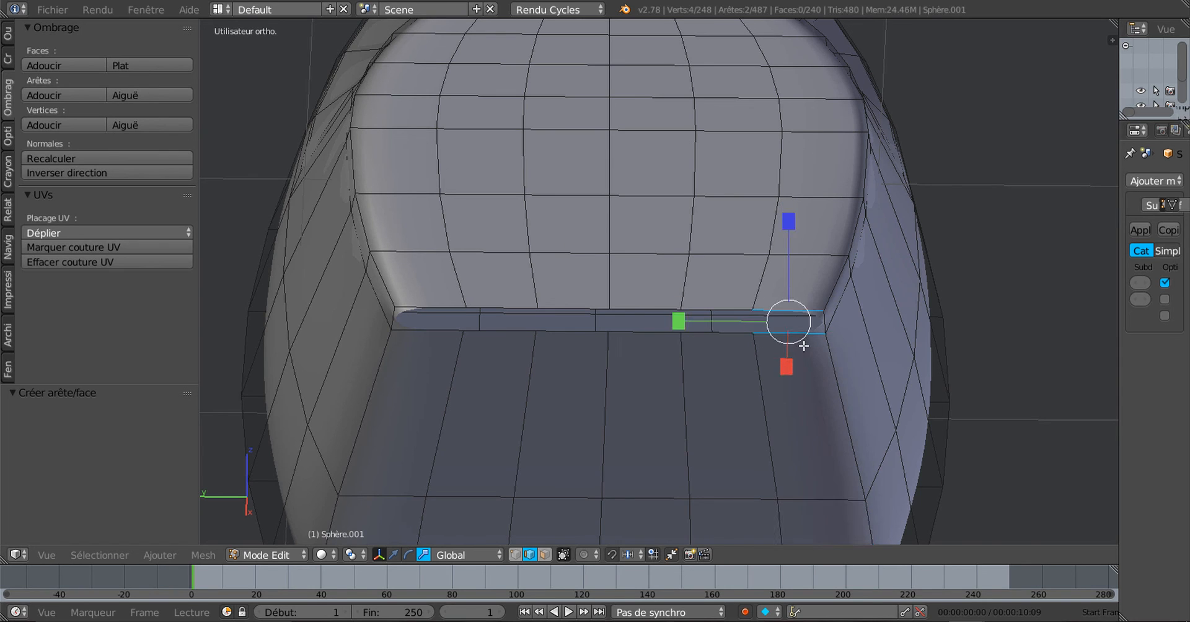
{"action": "key", "text": "f"}
{"action": "right_click", "coordinate": [710, 311]}
{"action": "right_click", "coordinate": [717, 343], "text": "shift"}
{"action": "key", "text": "f"}
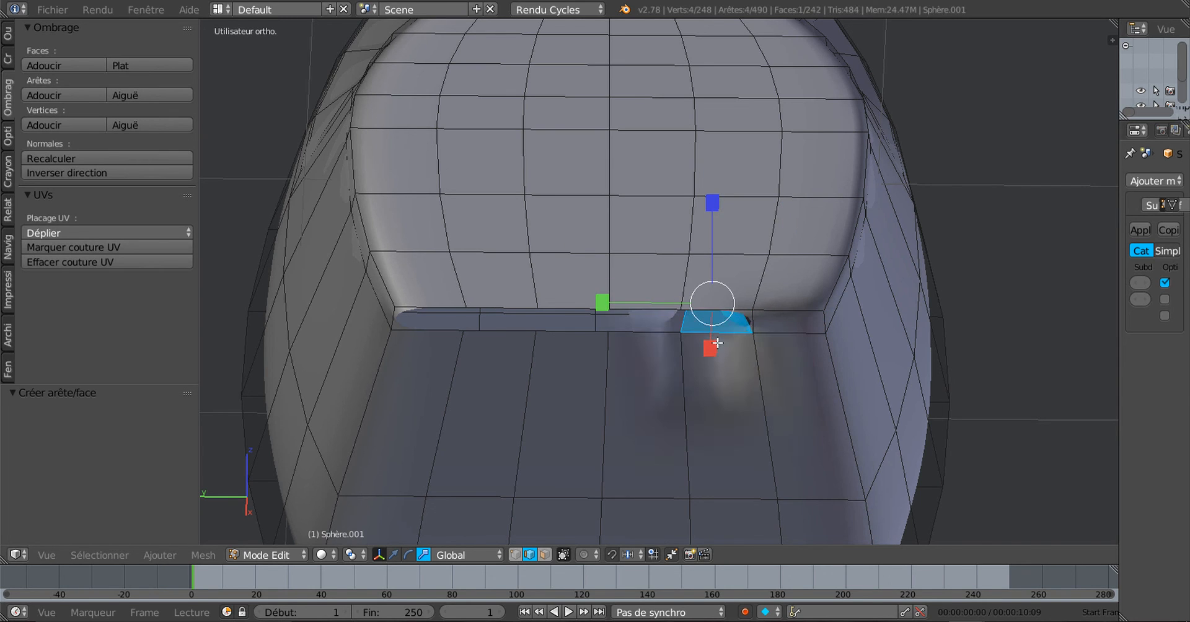
{"action": "key", "text": "ctrl+e"}
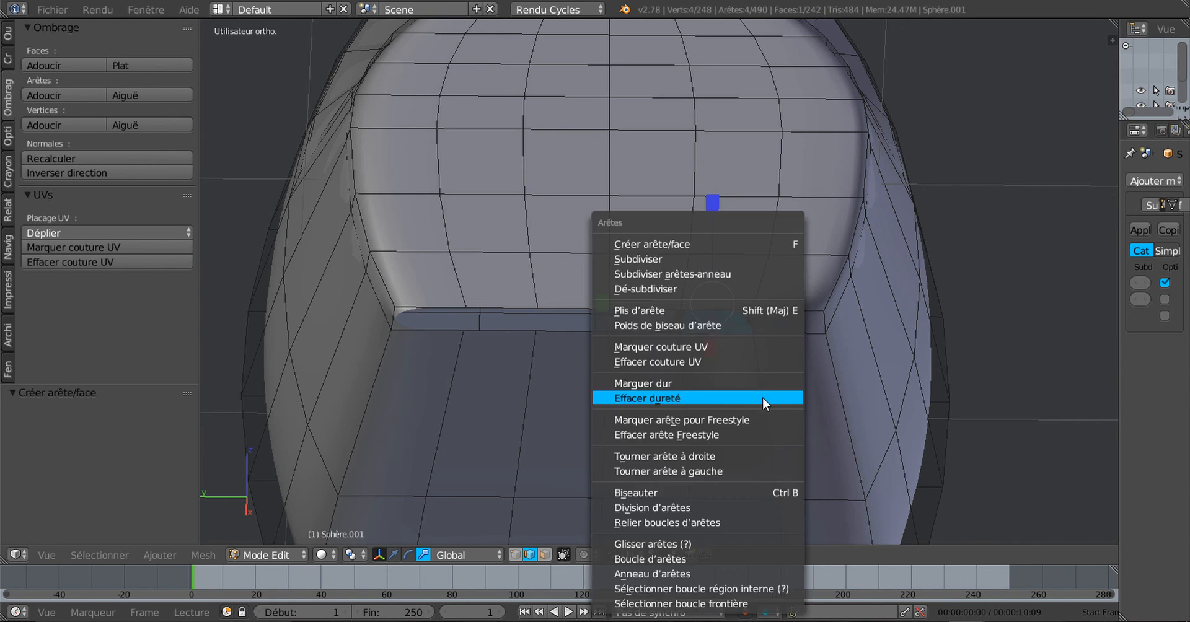
{"action": "key", "text": "Escape"}
{"action": "key", "text": "ctrl+z"}
Fill the next two faces of the narrow floor gap along the smaller end wall, up to its centreline
{"action": "scroll", "coordinate": [836, 418], "scroll_direction": "up", "scroll_amount": 2}
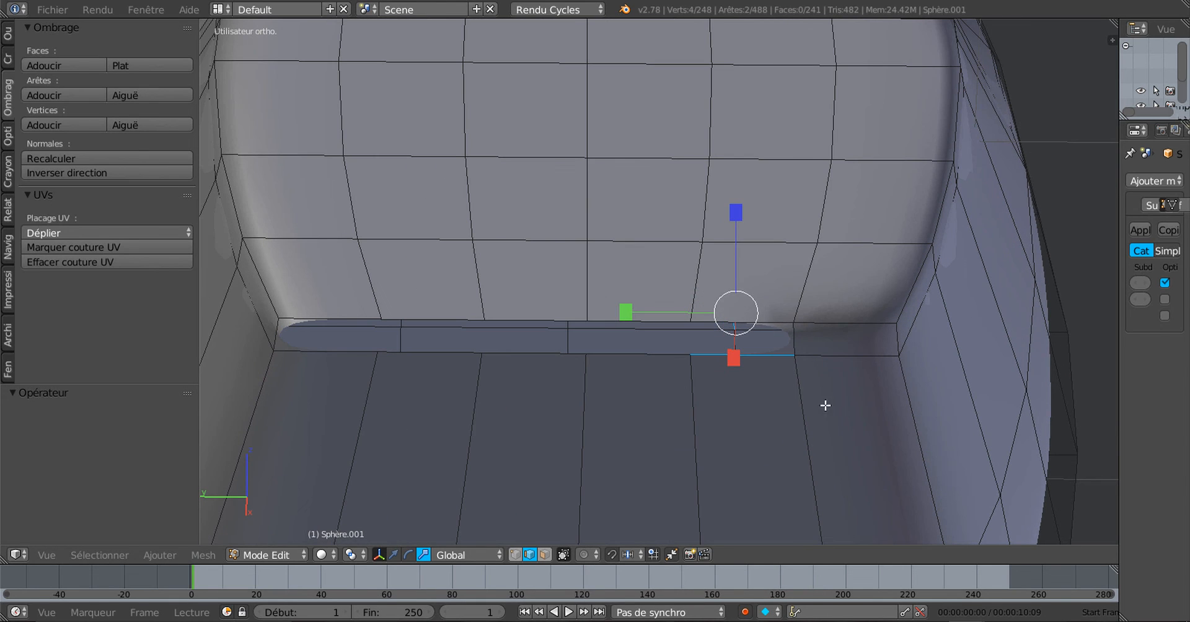
{"action": "right_click", "coordinate": [764, 313]}
{"action": "right_click", "coordinate": [769, 366], "text": "shift"}
{"action": "key", "text": "f"}
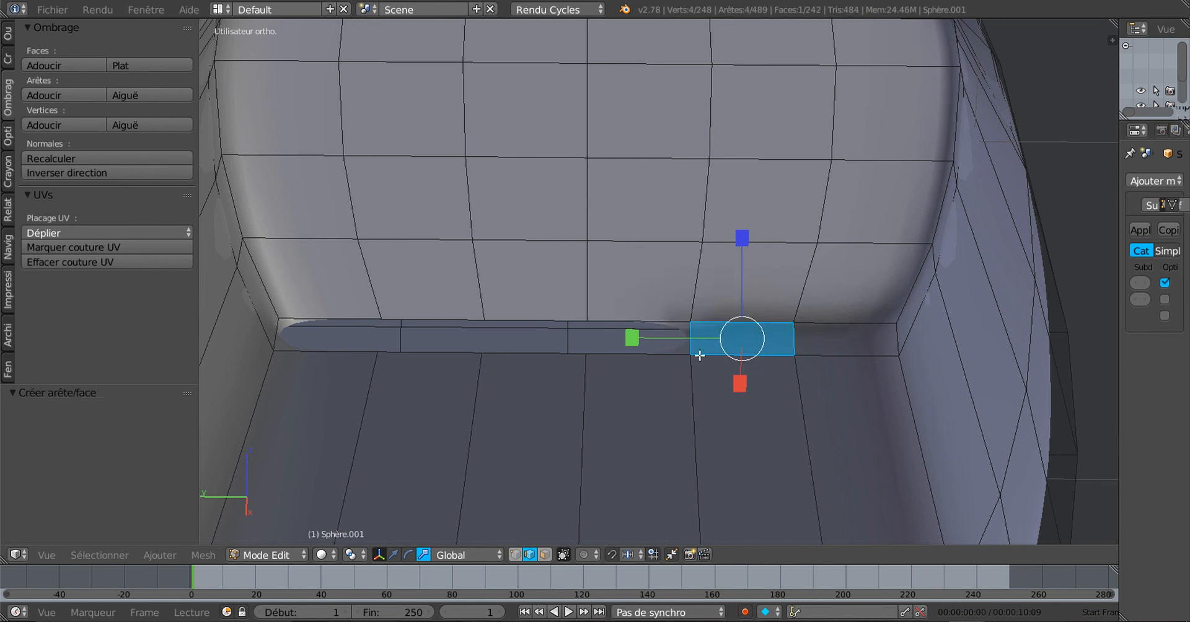
{"action": "right_click", "coordinate": [626, 320]}
{"action": "right_click", "coordinate": [627, 354], "text": "shift"}
{"action": "key", "text": "f"}
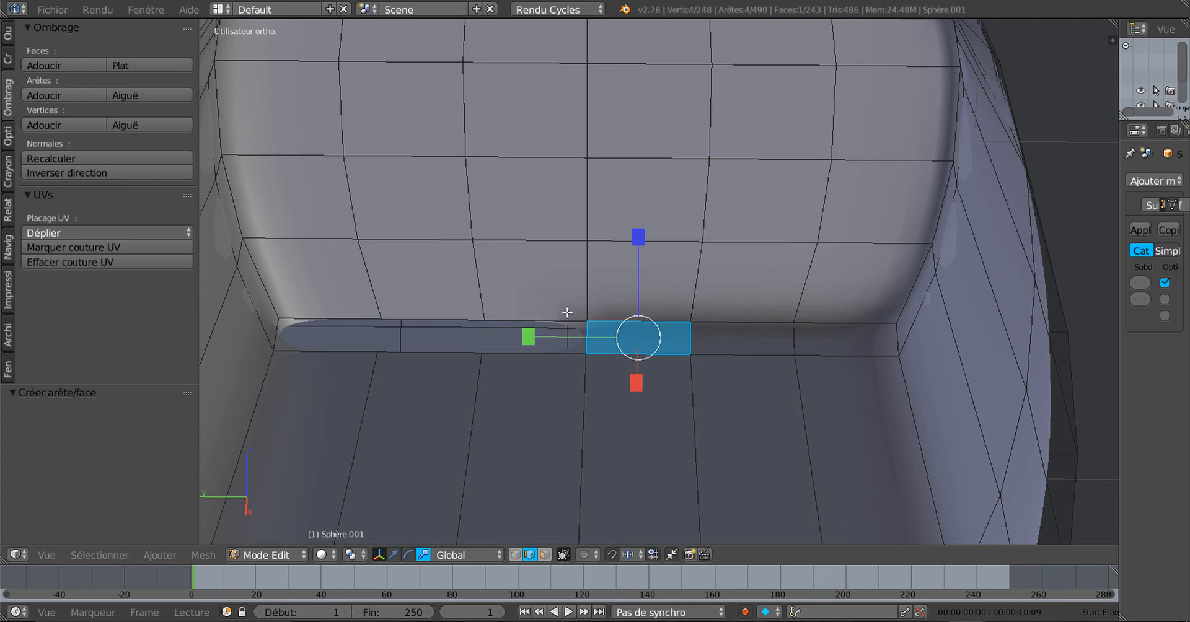
Close the rest of the narrow floor gap with three faces built from opposite edge pairs
{"action": "right_click", "coordinate": [565, 318]}
{"action": "right_click", "coordinate": [557, 355], "text": "shift"}
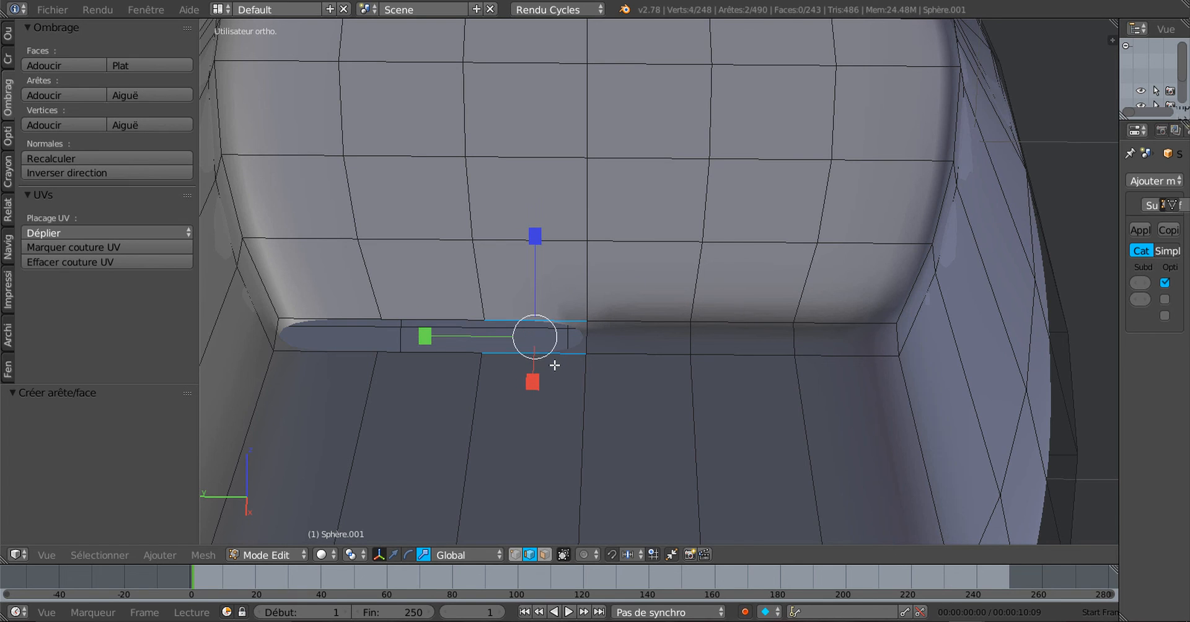
{"action": "key", "text": "f"}
{"action": "right_click", "coordinate": [555, 365]}
{"action": "right_click", "coordinate": [444, 319]}
{"action": "right_click", "coordinate": [437, 355], "text": "shift"}
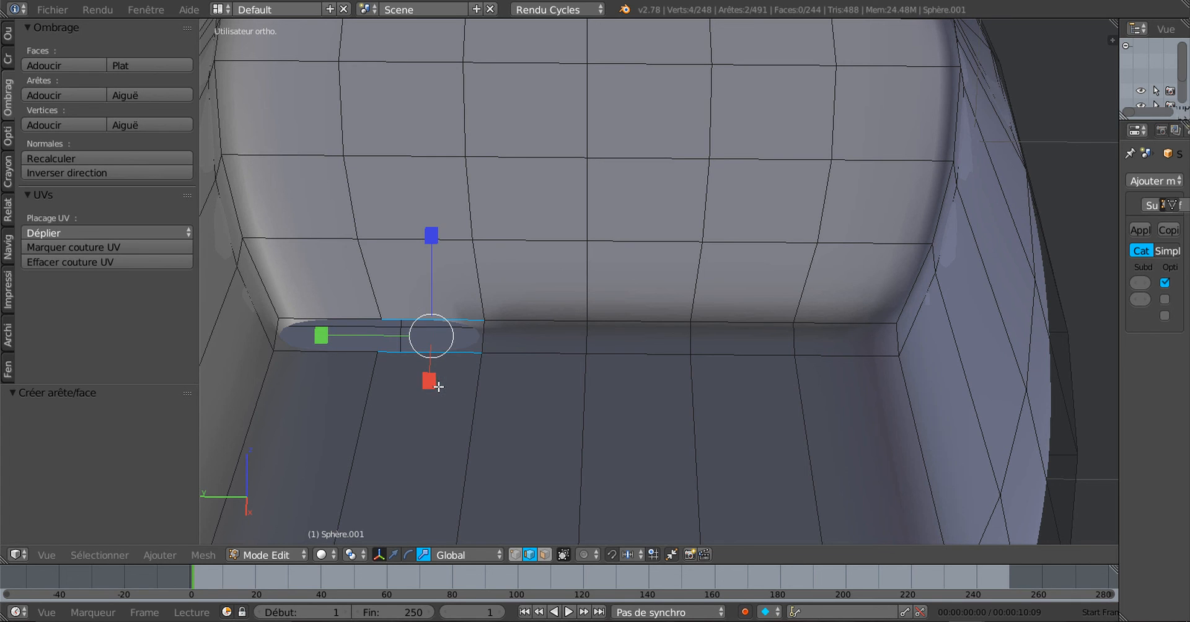
{"action": "key", "text": "f"}
{"action": "right_click", "coordinate": [341, 321]}
{"action": "right_click", "coordinate": [333, 372], "text": "shift"}
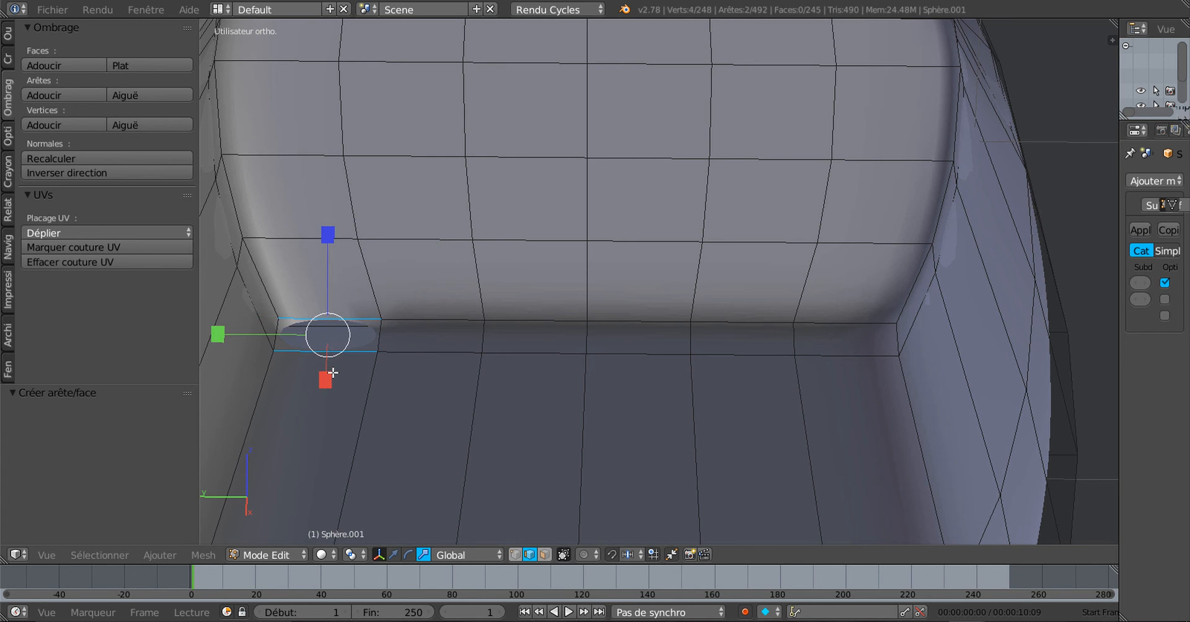
{"action": "key", "text": "f"}
Select the six consecutive vertical edges one column beside the wider end wall's centreline, reaching down to its base
{"action": "scroll", "coordinate": [341, 372], "scroll_direction": "down", "scroll_amount": 4}
{"action": "middle_click_drag", "start_coordinate": [341, 372], "coordinate": [810, 343]}
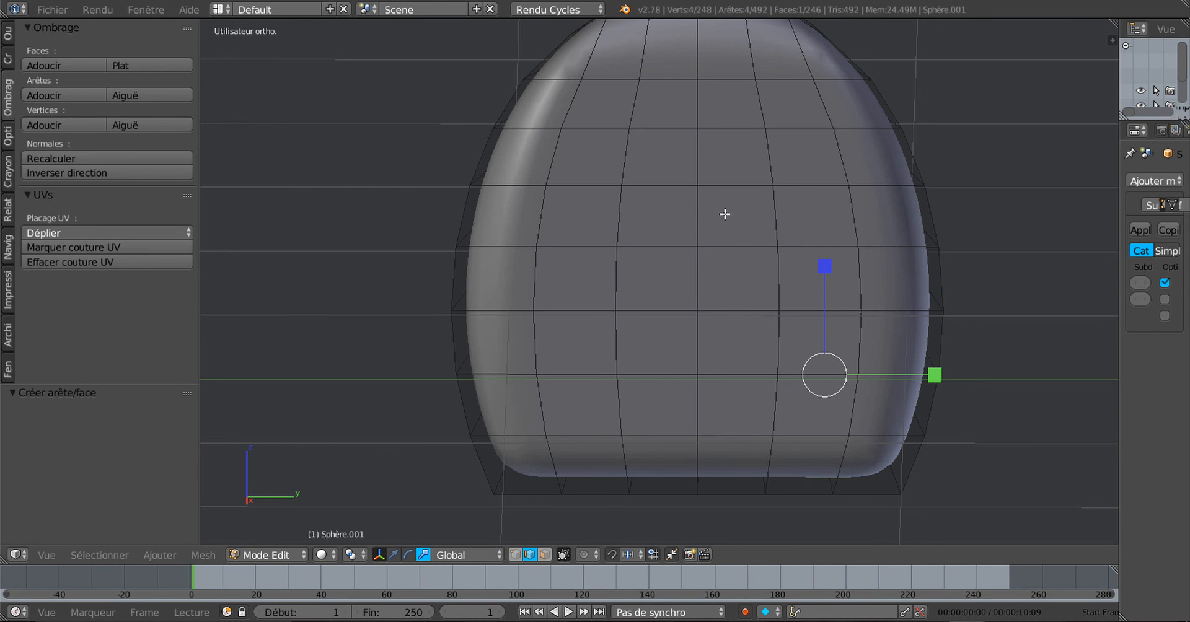
{"action": "left_click", "coordinate": [546, 555]}
{"action": "left_click", "coordinate": [530, 555]}
{"action": "left_click", "coordinate": [772, 177]}
{"action": "right_click", "coordinate": [780, 198], "text": "shift"}
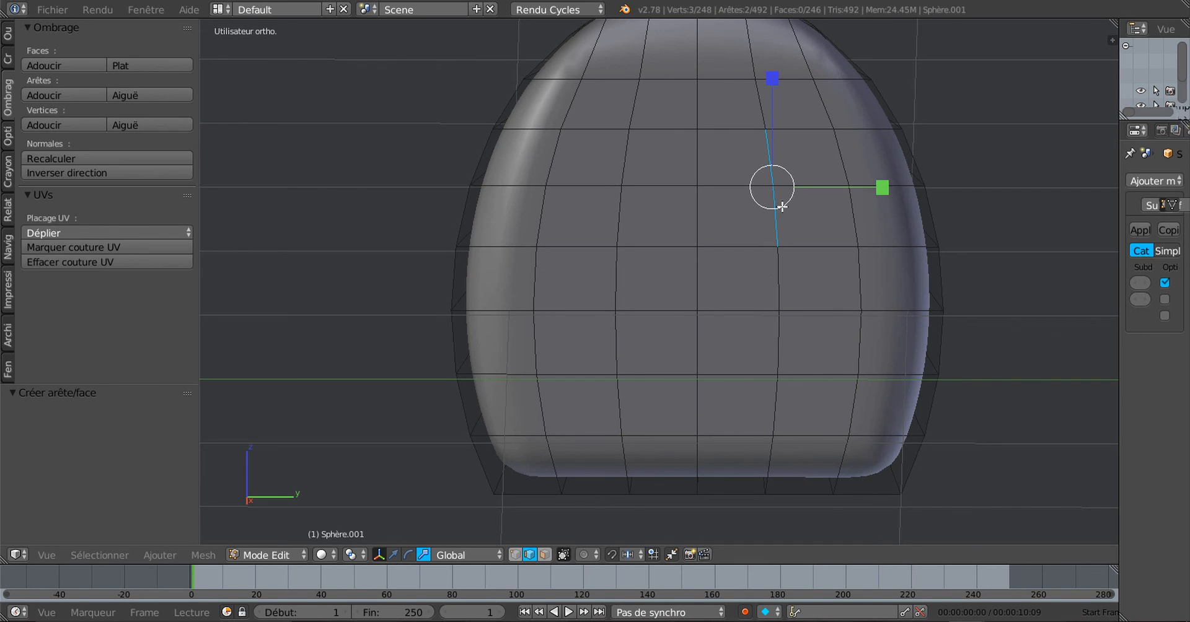
{"action": "right_click", "coordinate": [775, 279], "text": "shift"}
{"action": "right_click", "coordinate": [778, 333], "text": "shift"}
{"action": "right_click", "coordinate": [774, 402], "text": "shift"}
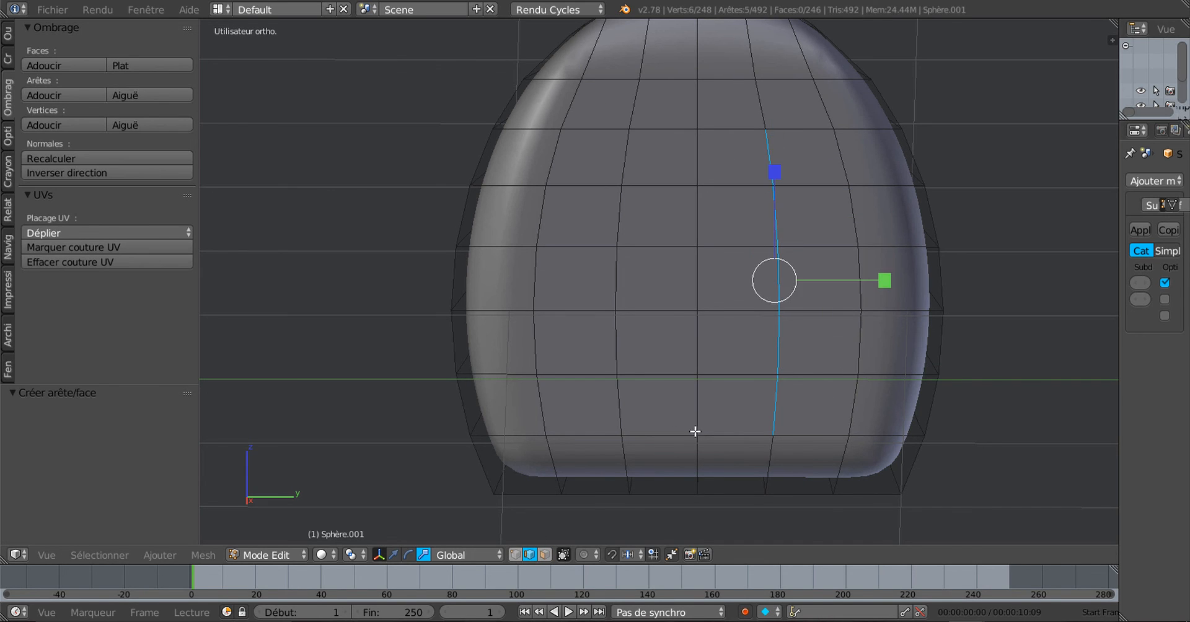
{"action": "right_click", "coordinate": [769, 450], "text": "shift"}
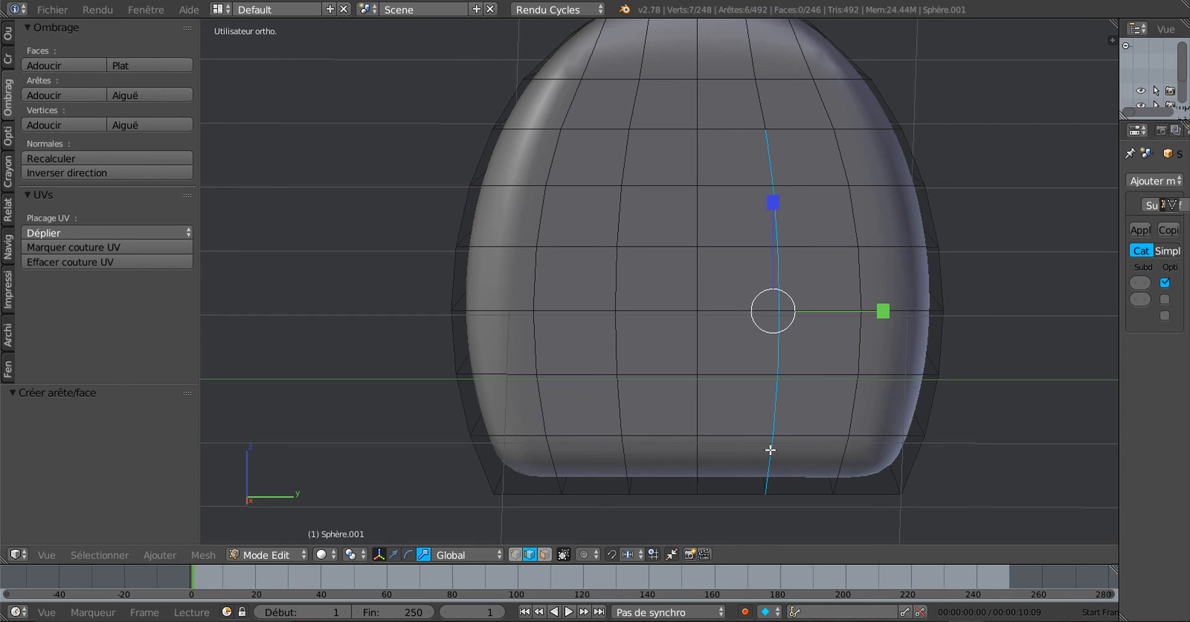
Add the matching six vertical edges on the other side of the wall's centreline to the selection, leaving out the horizontal top edge
{"action": "right_click", "coordinate": [632, 456], "text": "shift"}
{"action": "right_click", "coordinate": [632, 417], "text": "shift"}
{"action": "right_click", "coordinate": [622, 350], "text": "shift"}
{"action": "right_click", "coordinate": [615, 288], "text": "shift"}
{"action": "right_click", "coordinate": [619, 217], "text": "shift"}
{"action": "right_click", "coordinate": [630, 164], "text": "shift"}
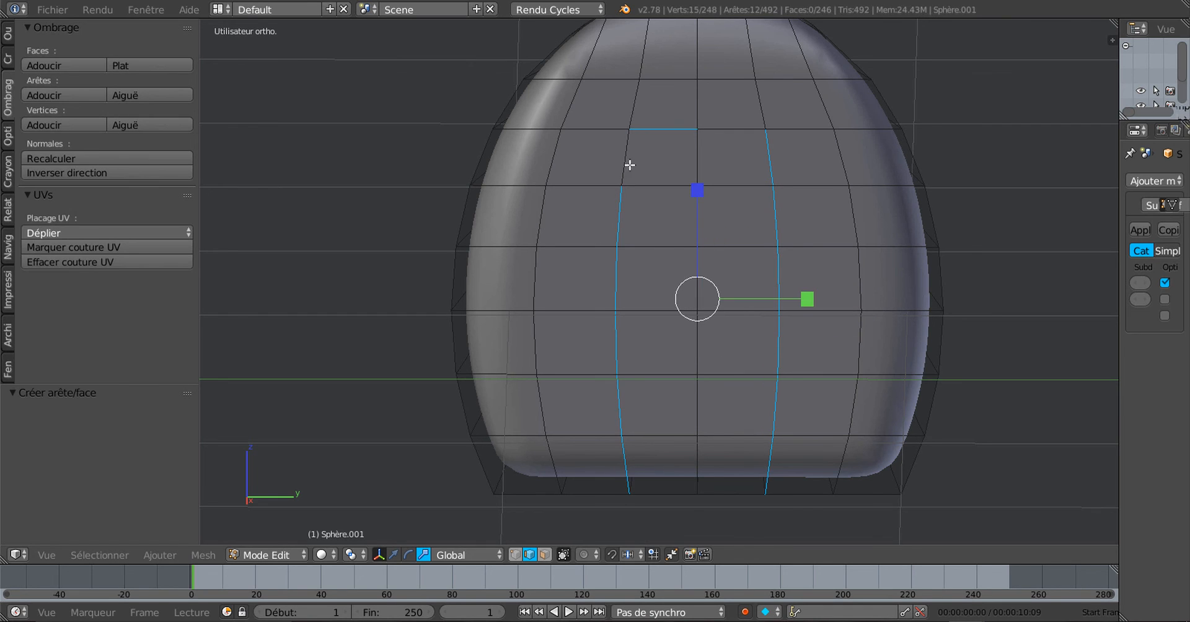
{"action": "right_click", "coordinate": [624, 179], "text": "shift"}
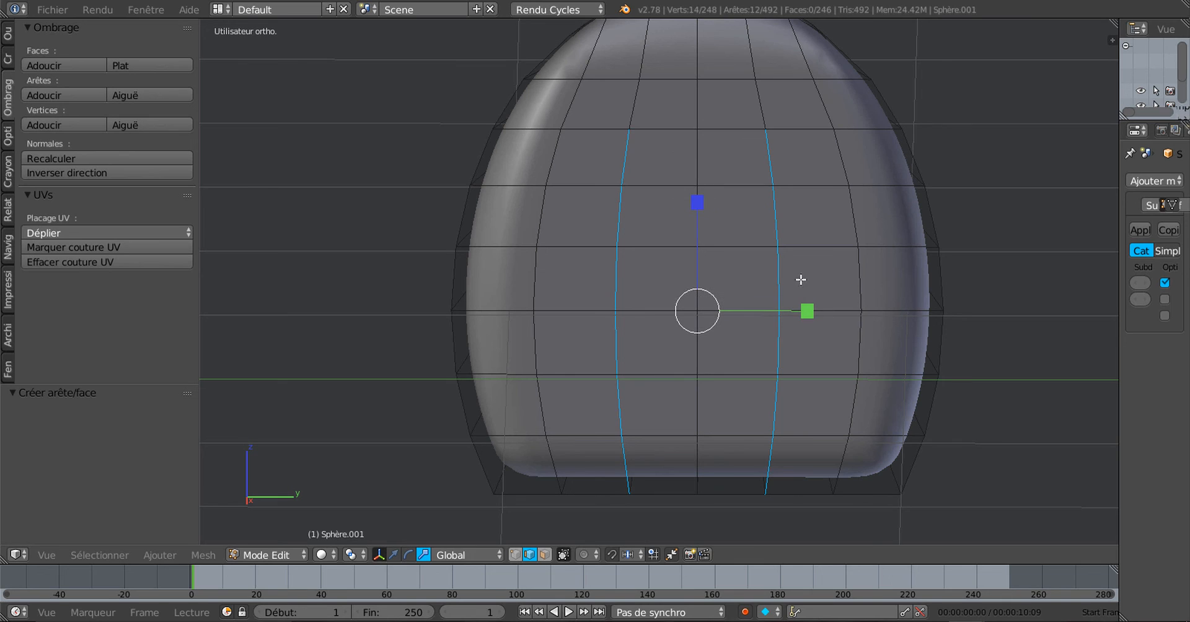
Set the pivot point to individual origins and straighten both selected edge columns with LoopTools Gstretch
{"action": "middle_click_drag", "start_coordinate": [793, 464], "coordinate": [762, 444], "text": "shift"}
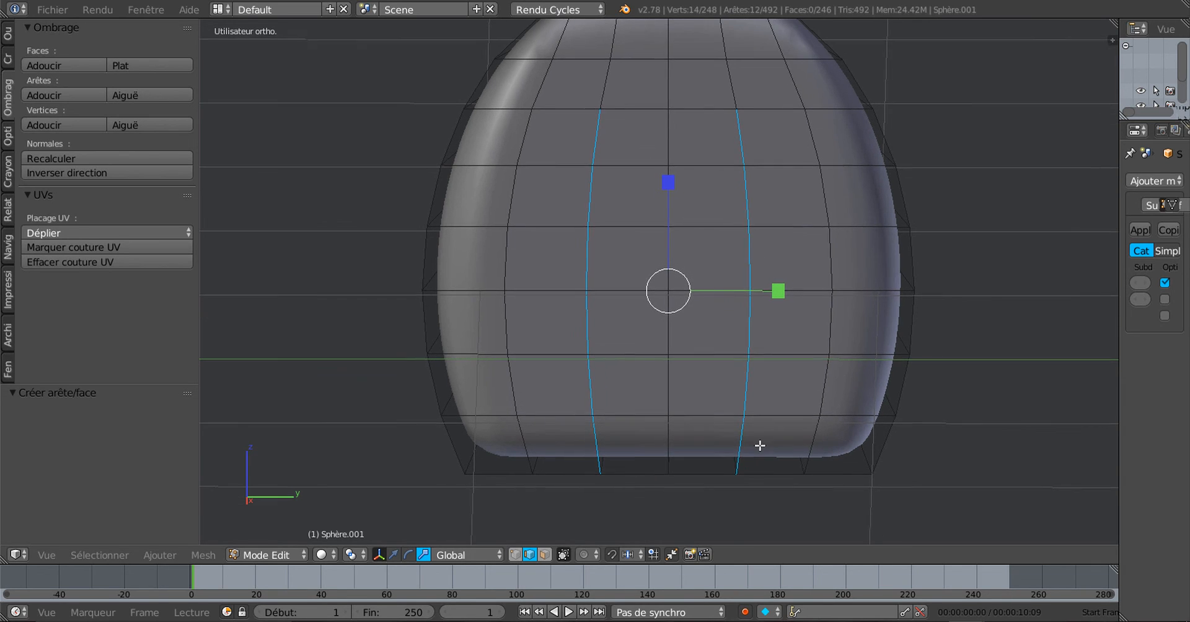
{"action": "left_click", "coordinate": [362, 556]}
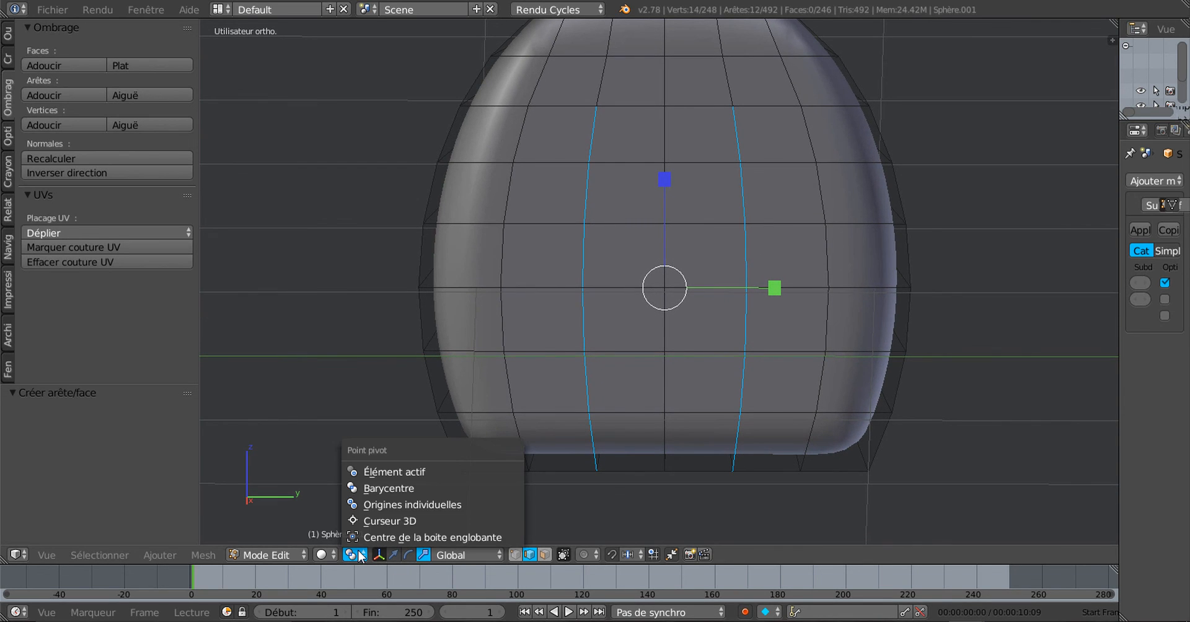
{"action": "left_click", "coordinate": [369, 504]}
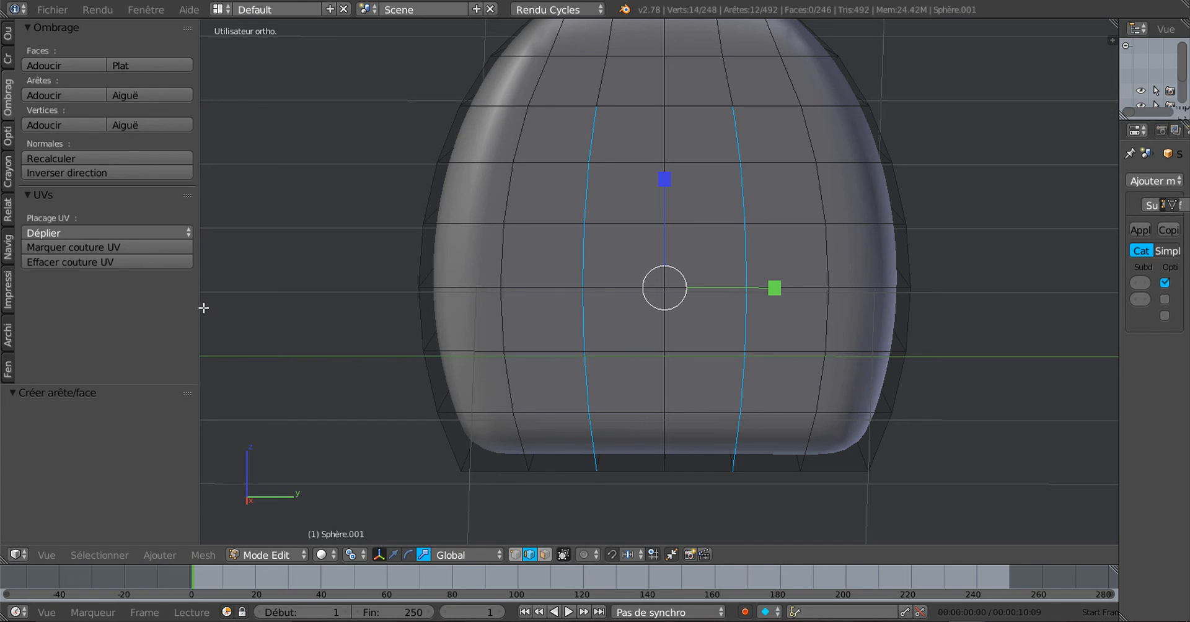
{"action": "left_click_drag", "start_coordinate": [215, 308], "coordinate": [266, 308]}
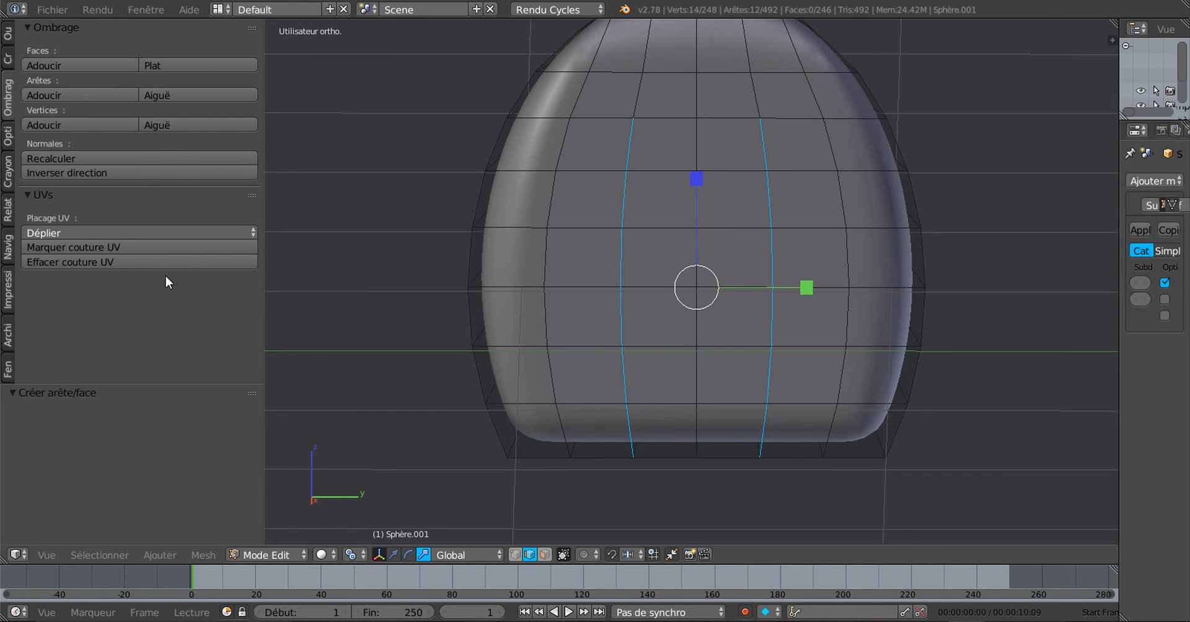
{"action": "left_click", "coordinate": [8, 36]}
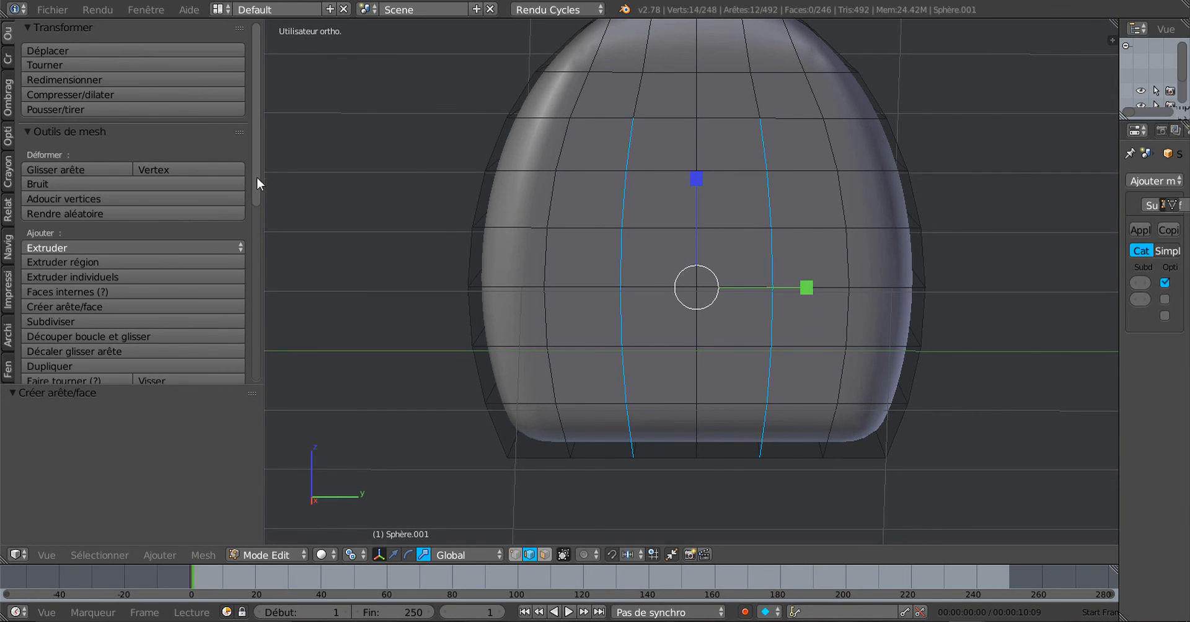
{"action": "left_click_drag", "start_coordinate": [256, 177], "coordinate": [273, 396]}
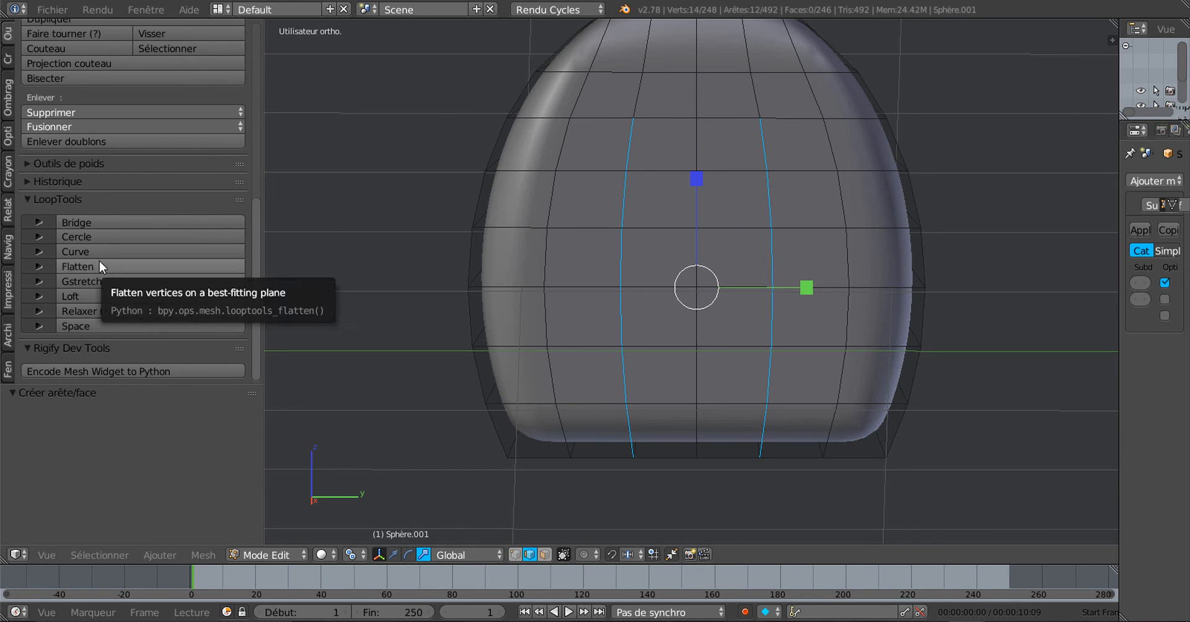
{"action": "left_click", "coordinate": [107, 281]}
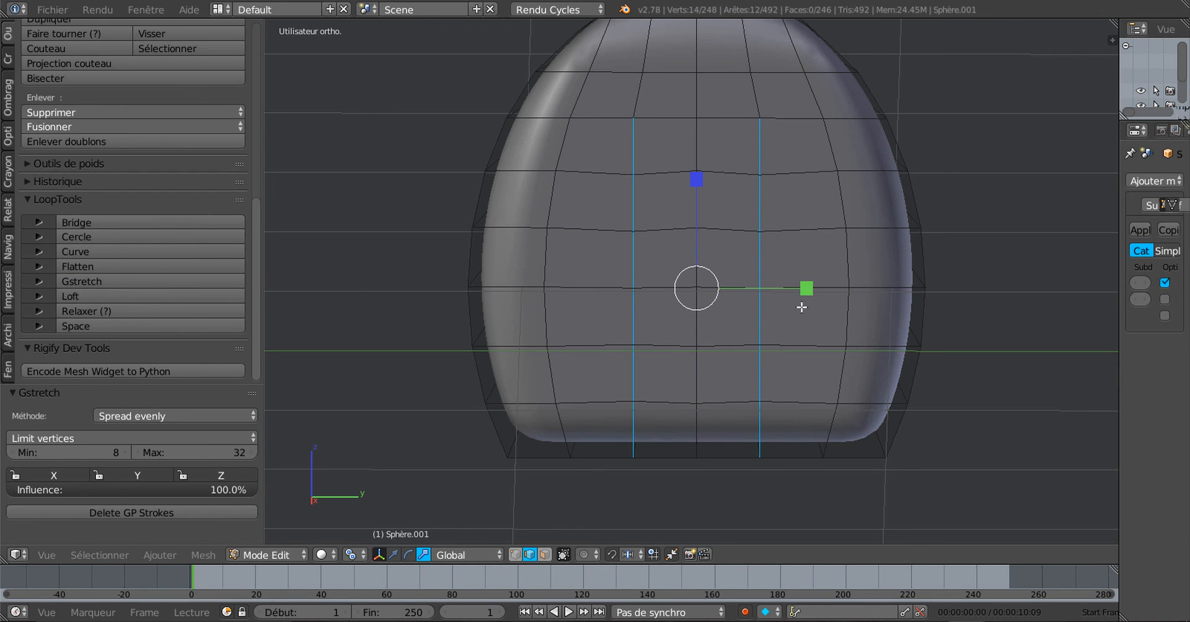
Set the pivot point to the median (Barycentre) and scale the two straight edge columns apart by 1.366 along Y
{"action": "left_click", "coordinate": [351, 556]}
{"action": "left_click", "coordinate": [434, 487]}
{"action": "left_click_drag", "start_coordinate": [813, 290], "coordinate": [854, 288]}
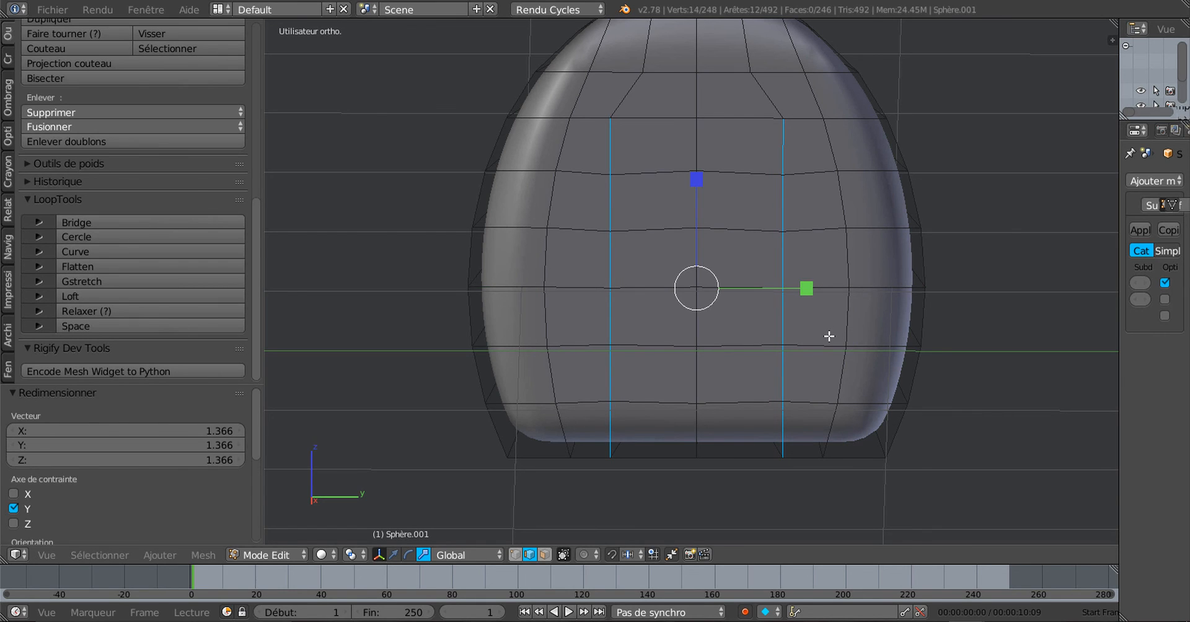
Select the twelve faces between the two straight edge columns, from their upper ends down to the wall's base
{"action": "left_click", "coordinate": [545, 555]}
{"action": "right_click", "coordinate": [685, 151]}
{"action": "right_click", "coordinate": [744, 149], "text": "shift"}
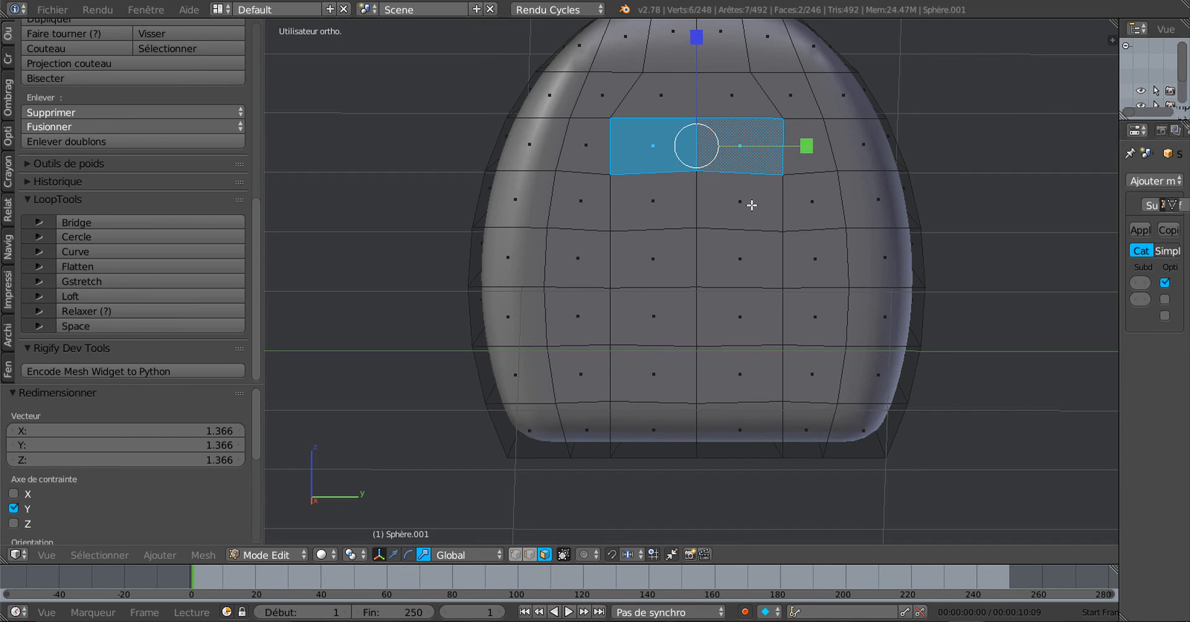
{"action": "right_click", "coordinate": [741, 208], "text": "shift"}
{"action": "right_click", "coordinate": [684, 226], "text": "shift"}
{"action": "right_click", "coordinate": [722, 268], "text": "shift"}
{"action": "right_click", "coordinate": [674, 280], "text": "shift"}
{"action": "right_click", "coordinate": [722, 313], "text": "shift"}
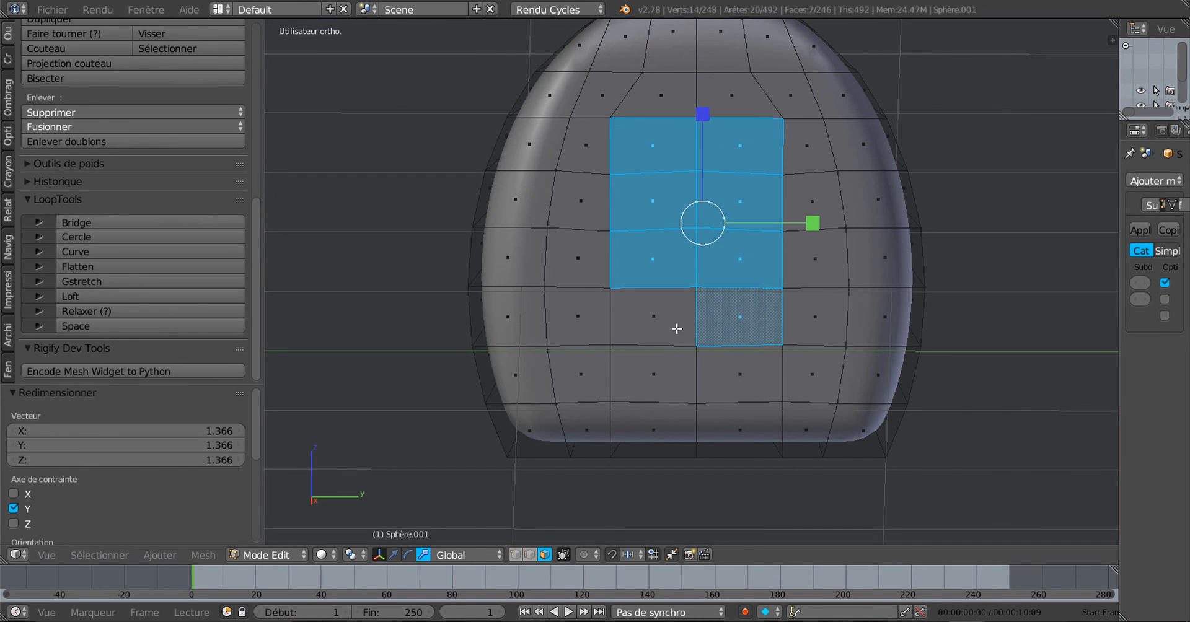
{"action": "right_click", "coordinate": [687, 339], "text": "shift"}
{"action": "right_click", "coordinate": [718, 374], "text": "shift"}
{"action": "right_click", "coordinate": [641, 379], "text": "shift"}
{"action": "right_click", "coordinate": [749, 428], "text": "shift"}
{"action": "right_click", "coordinate": [680, 430], "text": "shift"}
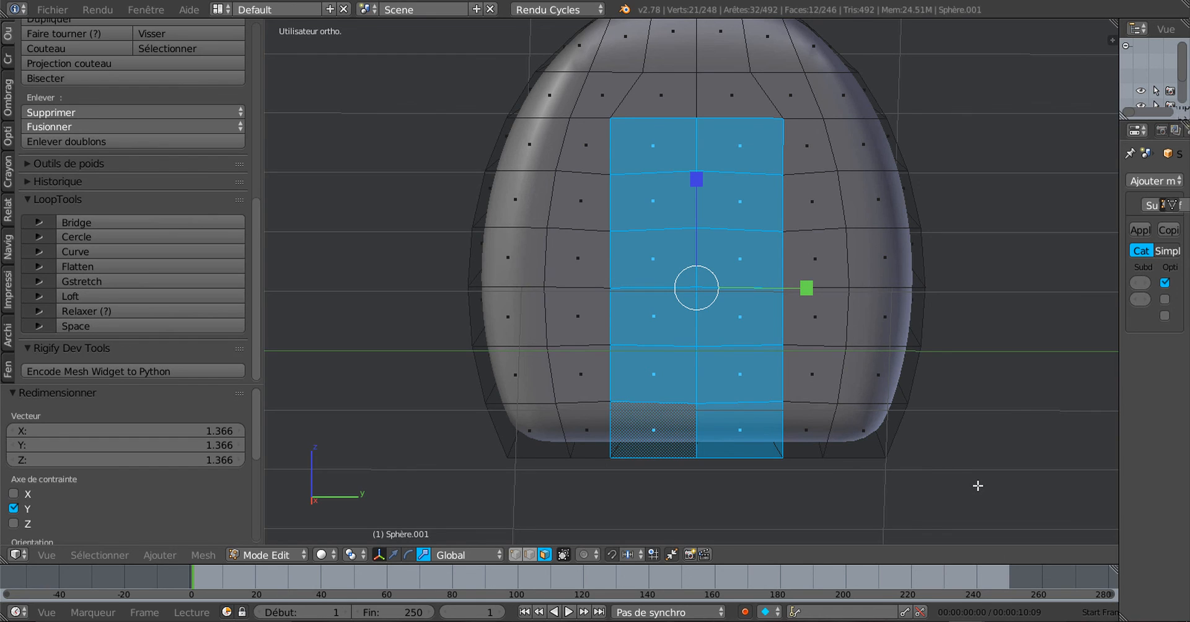
Inset the selected doorway faces by about 0.03 and delete the inner faces to open the doorway
{"action": "key", "text": "i"}
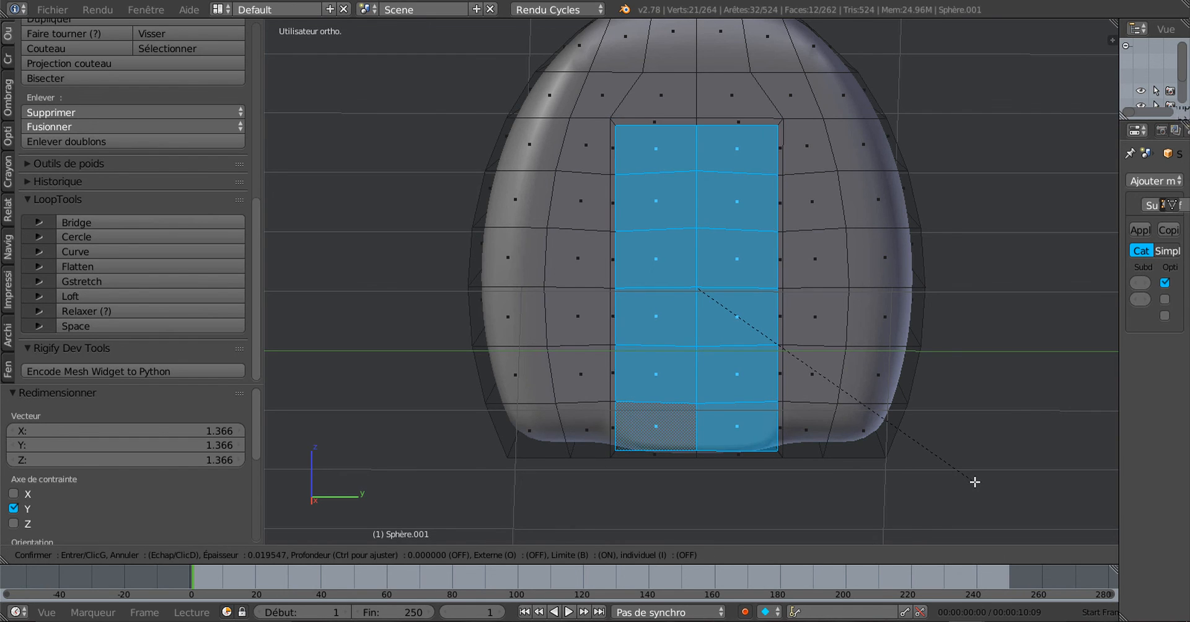
{"action": "left_click", "coordinate": [973, 479]}
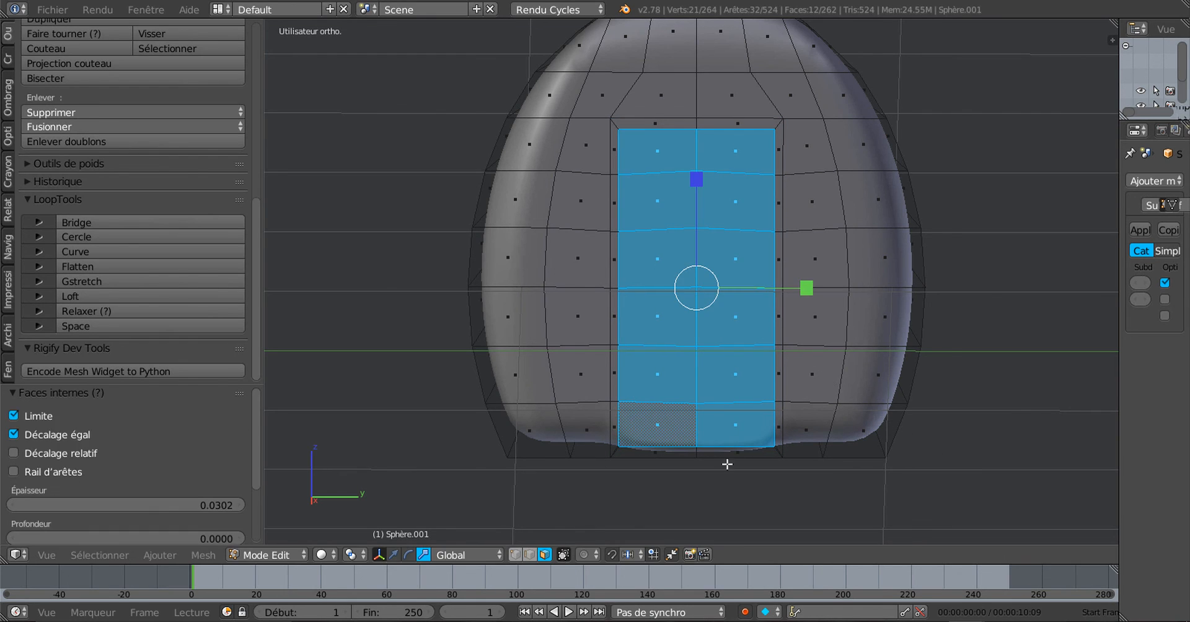
{"action": "key", "text": "x"}
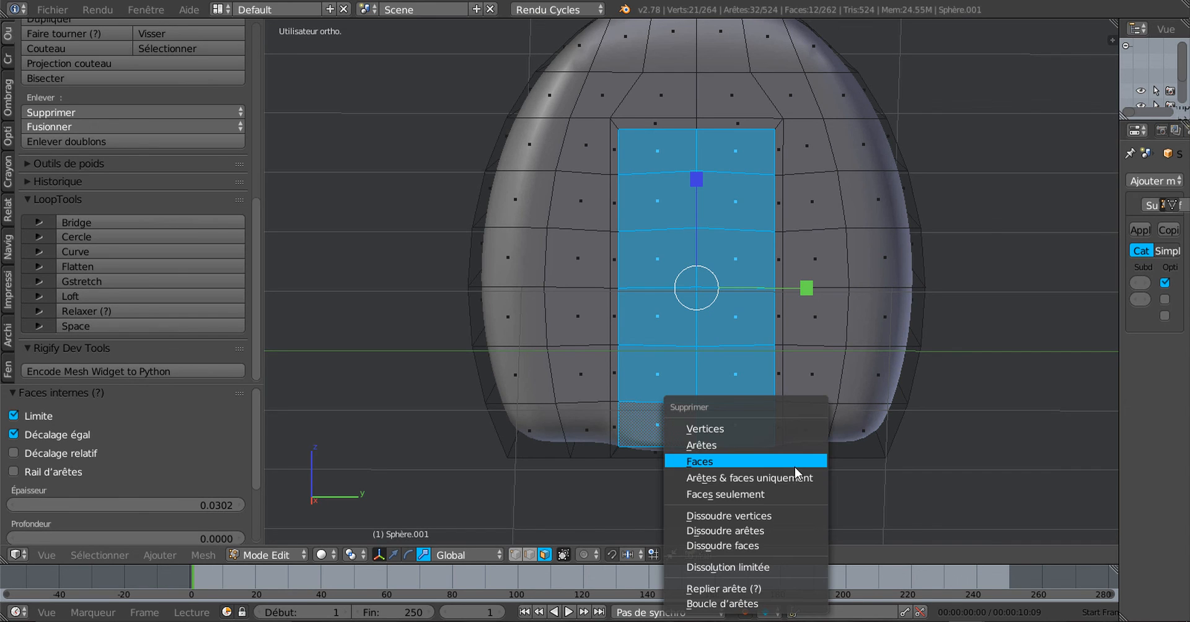
{"action": "left_click", "coordinate": [746, 462]}
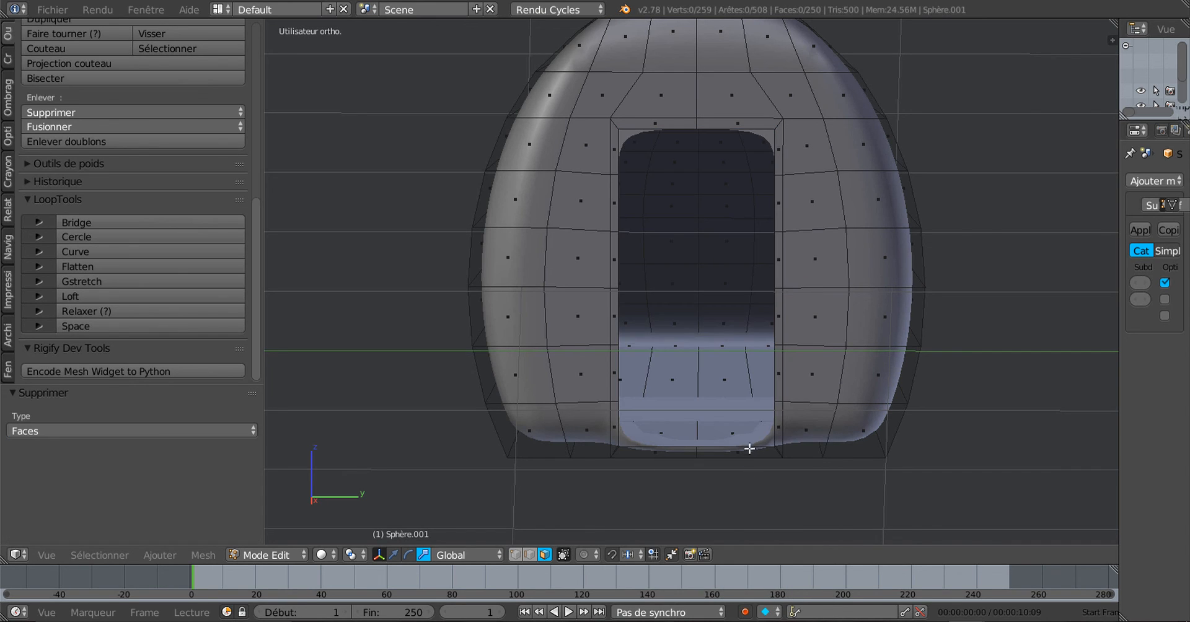
Select the face loop framing the doorway, extrude it in place and move it outward 0.019 along X
{"action": "scroll", "coordinate": [816, 261], "scroll_direction": "up", "scroll_amount": 3}
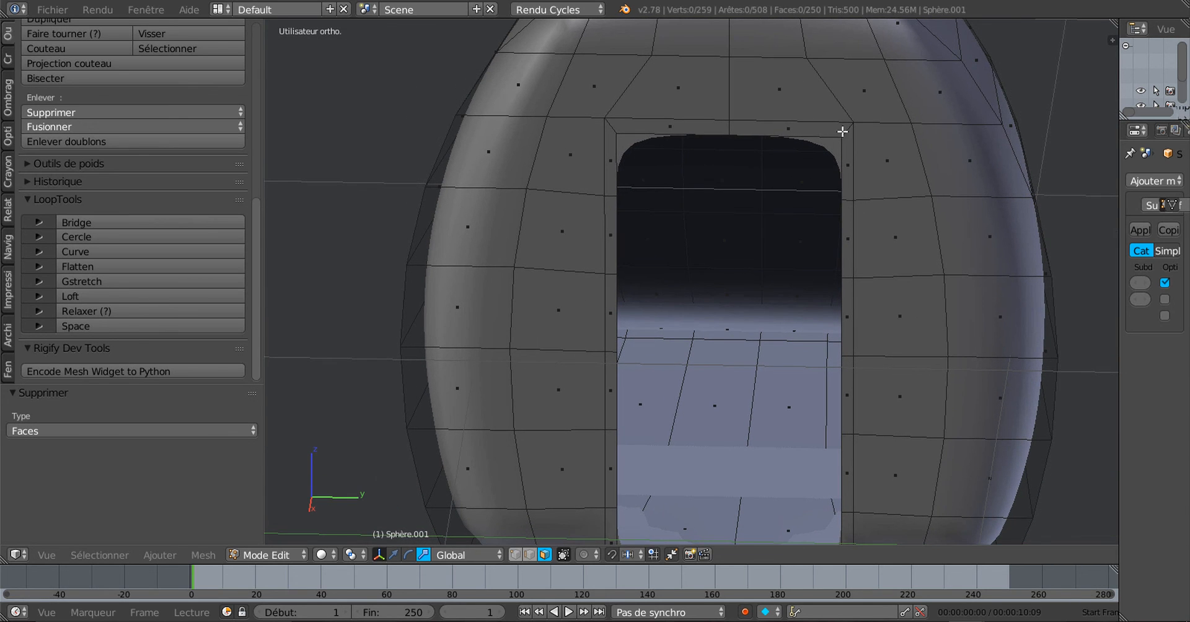
{"action": "right_click", "coordinate": [846, 133], "text": "alt"}
{"action": "scroll", "coordinate": [849, 204], "scroll_direction": "down", "scroll_amount": 3}
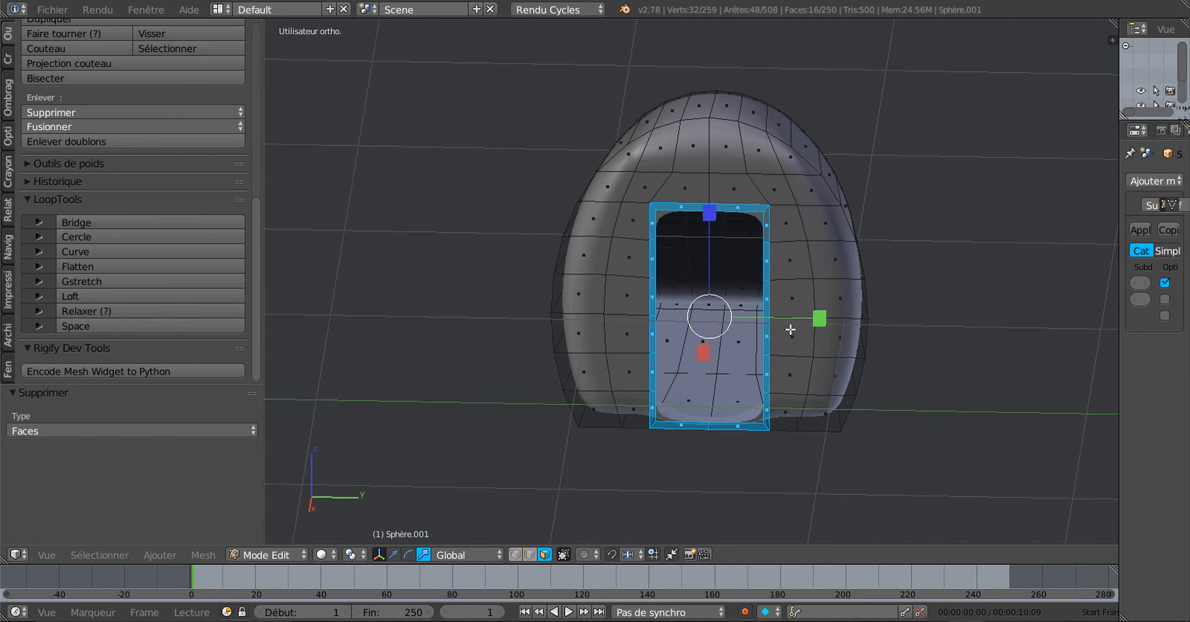
{"action": "middle_click_drag", "start_coordinate": [790, 330], "coordinate": [682, 333]}
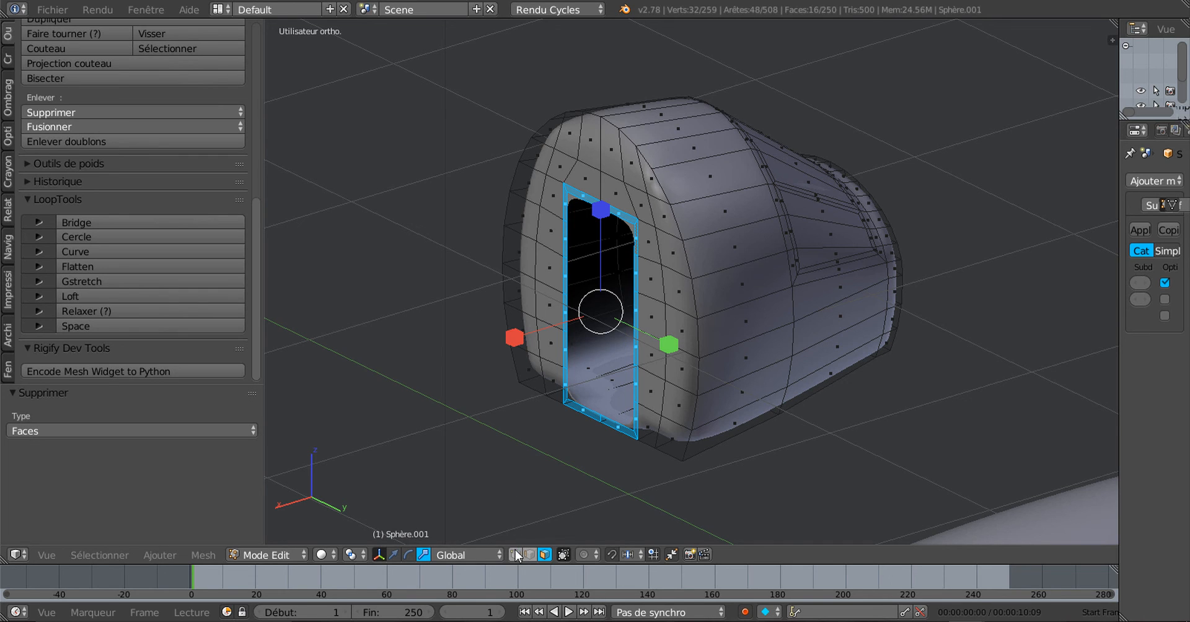
{"action": "left_click", "coordinate": [395, 553]}
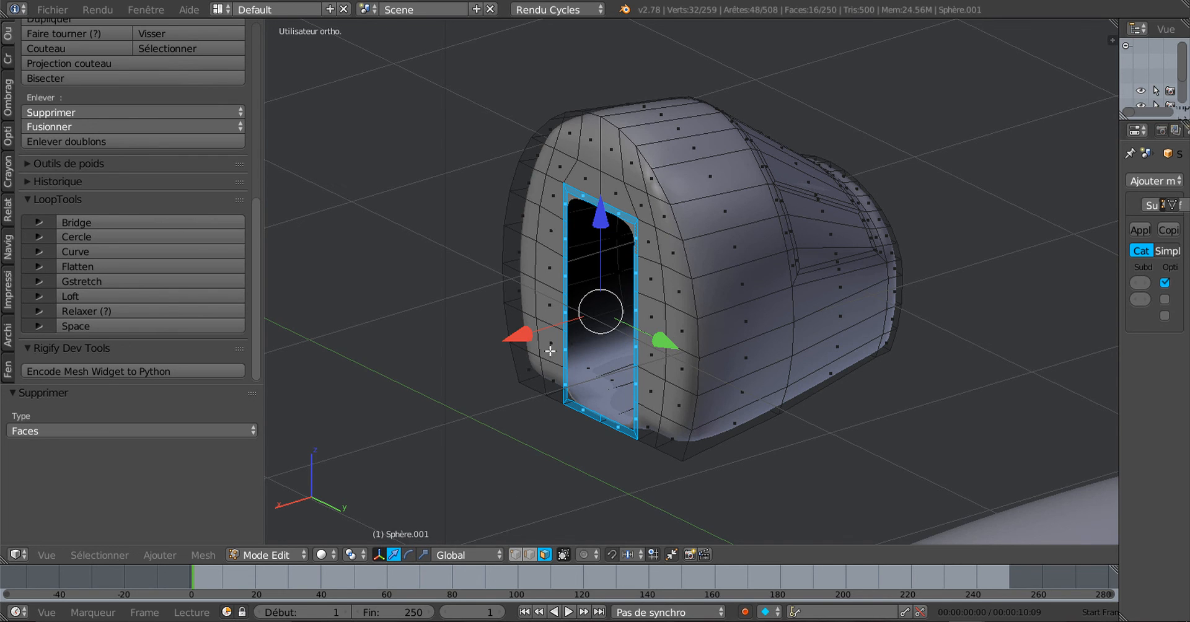
{"action": "scroll", "coordinate": [552, 349], "scroll_direction": "up", "scroll_amount": 1}
{"action": "key", "text": "e"}
{"action": "right_click", "coordinate": [554, 345]}
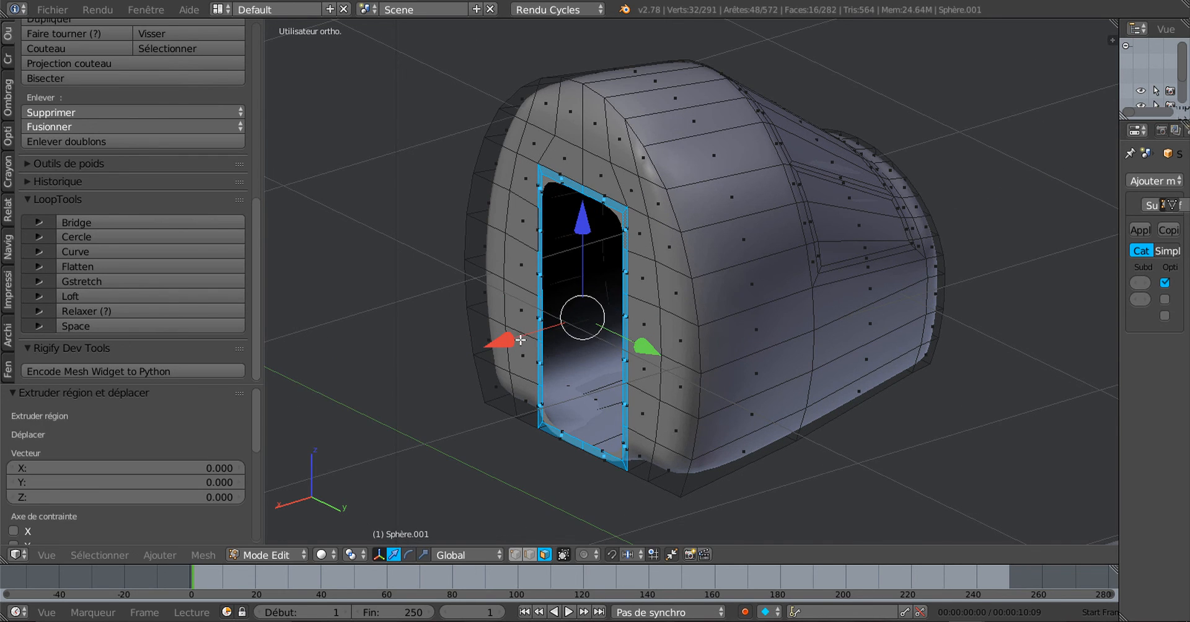
{"action": "mouse_move", "coordinate": [495, 346]}
{"action": "left_mouse_down"}
{"action": "mouse_move", "coordinate": [466, 358]}
{"action": "mouse_move", "coordinate": [486, 342]}
{"action": "left_mouse_up"}
Add three loop cuts around the outer side of the raised door frame
{"action": "scroll", "coordinate": [659, 260], "scroll_direction": "up", "scroll_amount": 5}
{"action": "scroll", "coordinate": [759, 384], "scroll_direction": "down", "scroll_amount": 2}
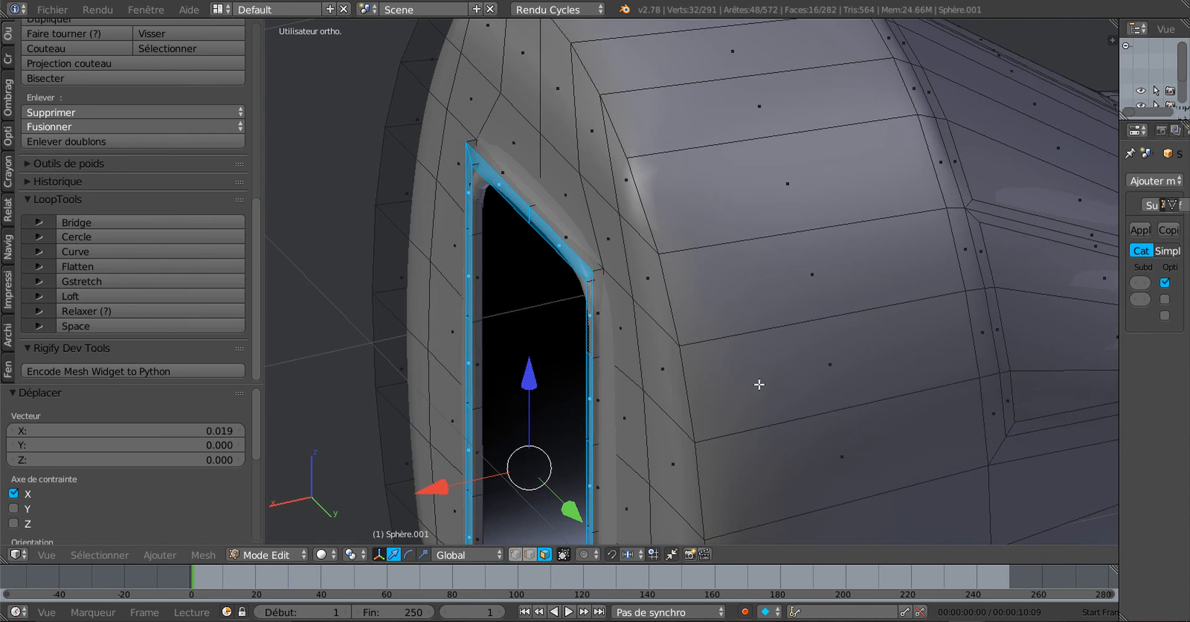
{"action": "scroll", "coordinate": [656, 348], "scroll_direction": "up", "scroll_amount": 5}
{"action": "scroll", "coordinate": [760, 345], "scroll_direction": "down", "scroll_amount": 2}
{"action": "scroll", "coordinate": [589, 334], "scroll_direction": "down", "scroll_amount": 2}
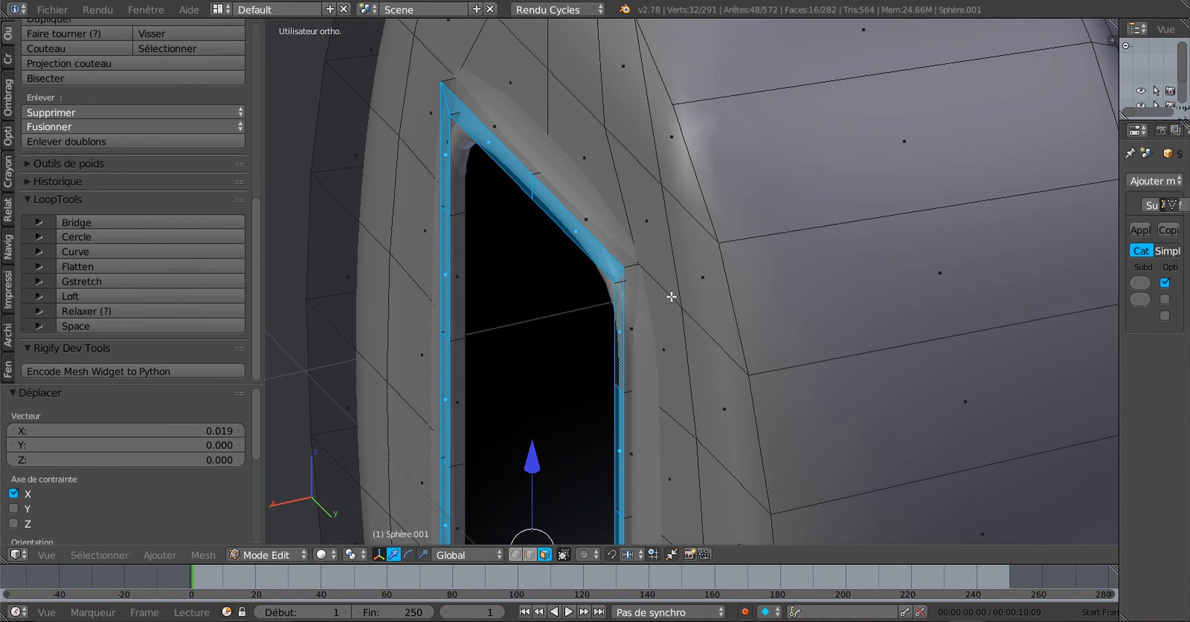
{"action": "key", "text": "ctrl+r"}
{"action": "scroll", "coordinate": [632, 267], "scroll_direction": "up", "scroll_amount": 1}
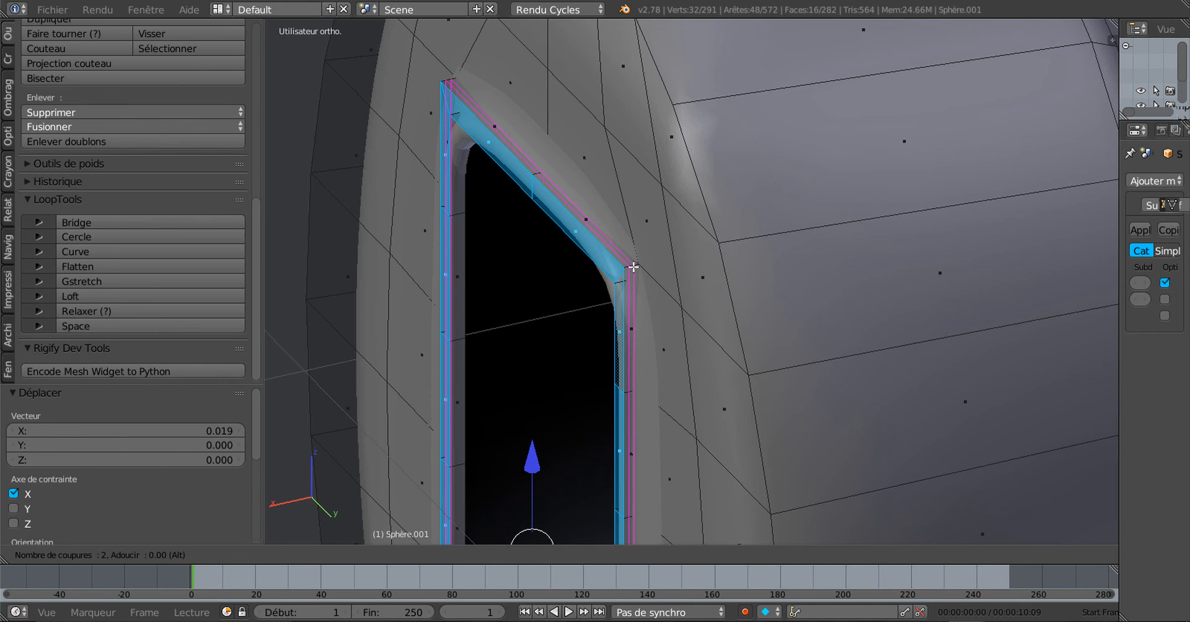
{"action": "scroll", "coordinate": [633, 267], "scroll_direction": "up", "scroll_amount": 1}
{"action": "left_click", "coordinate": [633, 267]}
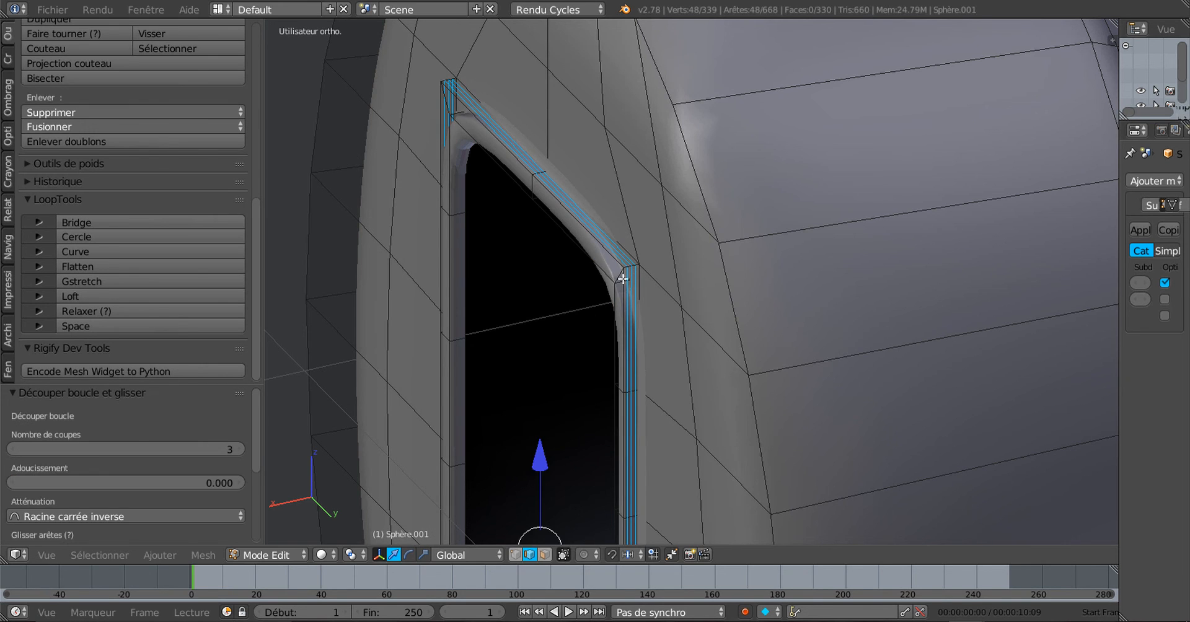
Add two loop cuts around the inner side of the door frame
{"action": "middle_click_drag", "start_coordinate": [589, 315], "coordinate": [660, 325], "text": "shift"}
{"action": "middle_click_drag", "start_coordinate": [701, 363], "coordinate": [705, 372], "text": "shift"}
{"action": "scroll", "coordinate": [581, 304], "scroll_direction": "up", "scroll_amount": 1}
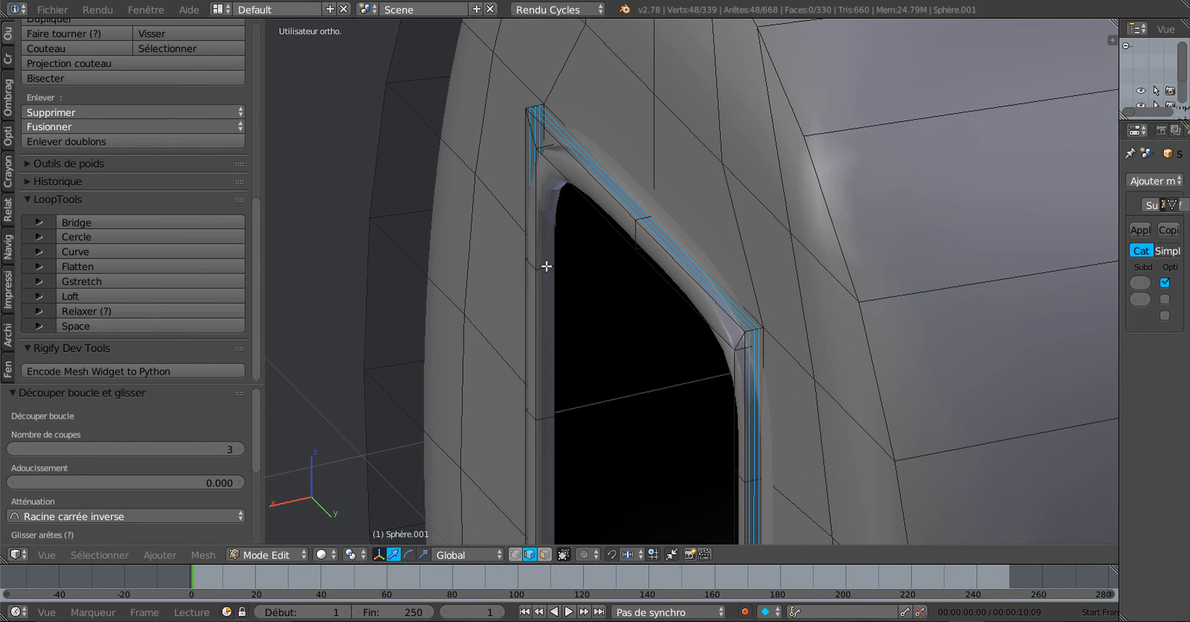
{"action": "key", "text": "ctrl+r"}
{"action": "scroll", "coordinate": [545, 266], "scroll_direction": "down", "scroll_amount": 1}
{"action": "left_click", "coordinate": [546, 267]}
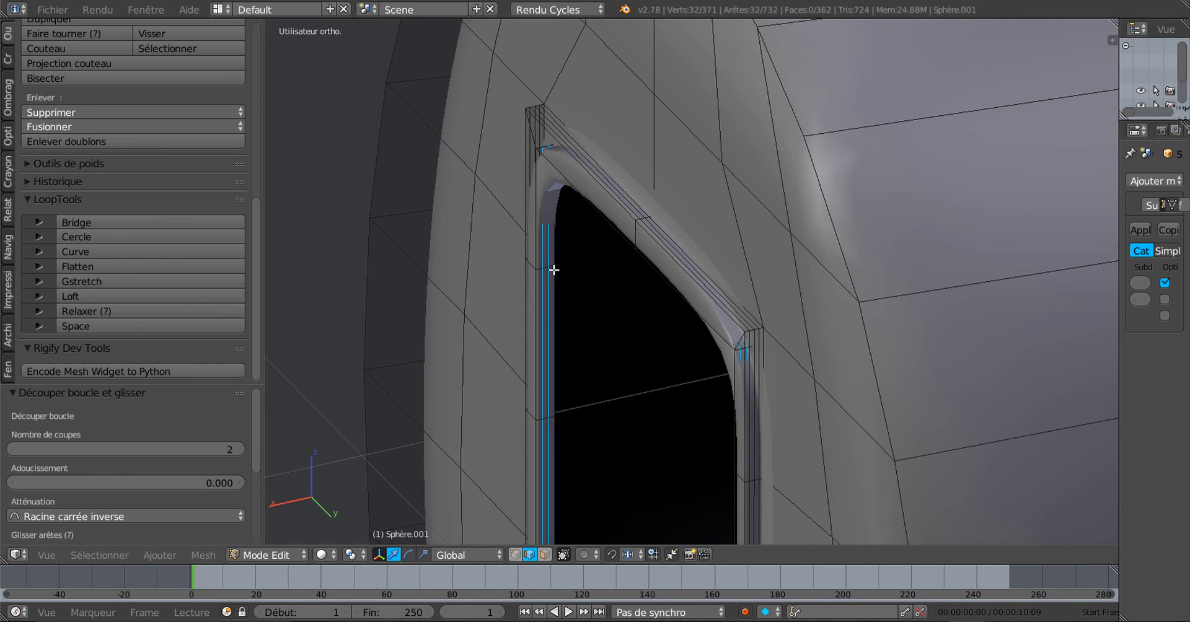
Add three evenly spaced loop cuts around the front face of the door frame
{"action": "middle_click_drag", "start_coordinate": [620, 288], "coordinate": [734, 290]}
{"action": "scroll", "coordinate": [629, 290], "scroll_direction": "down", "scroll_amount": 2}
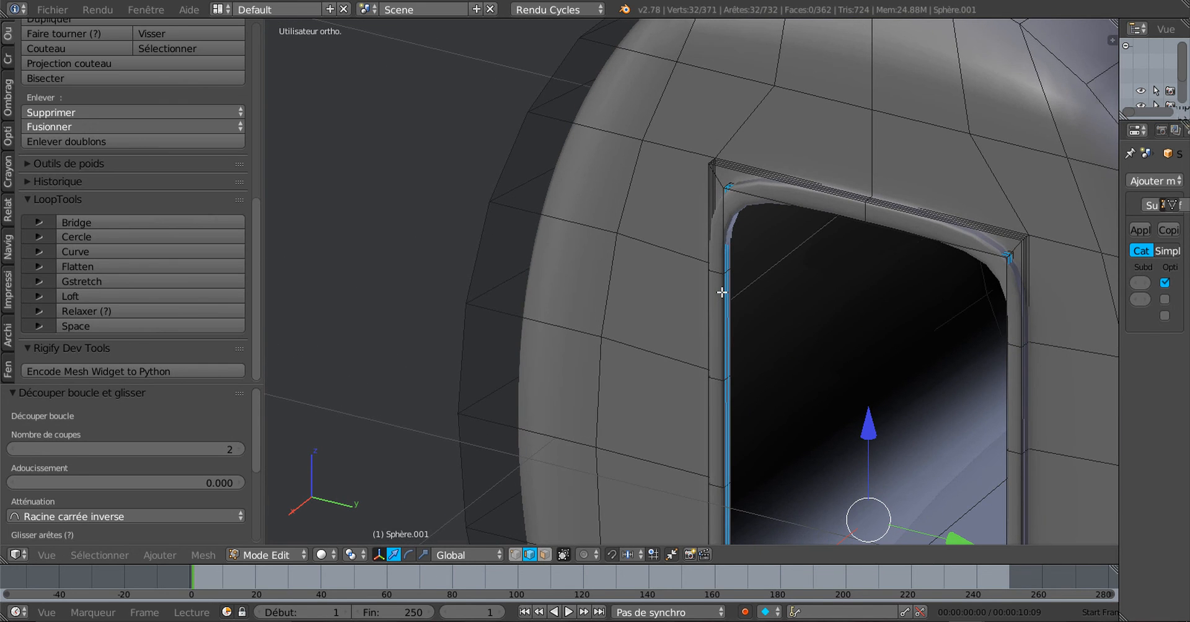
{"action": "key", "text": "ctrl+r"}
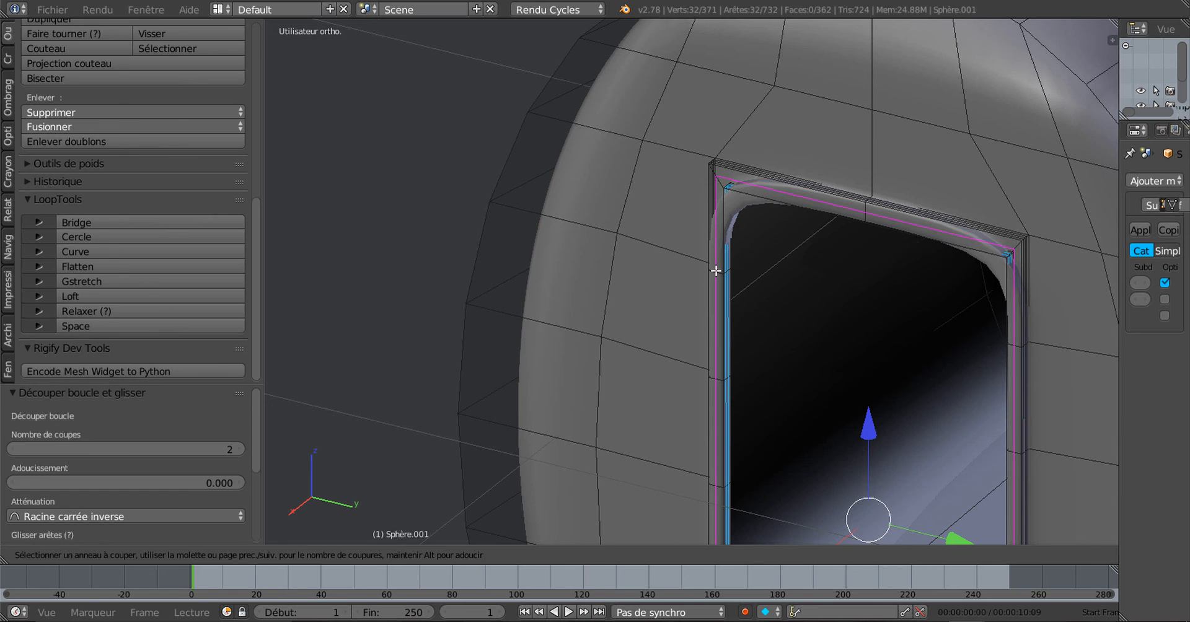
{"action": "scroll", "coordinate": [716, 271], "scroll_direction": "up", "scroll_amount": 1}
{"action": "left_click", "coordinate": [717, 270]}
{"action": "right_click", "coordinate": [730, 275]}
{"action": "scroll", "coordinate": [795, 297], "scroll_direction": "down", "scroll_amount": 4}
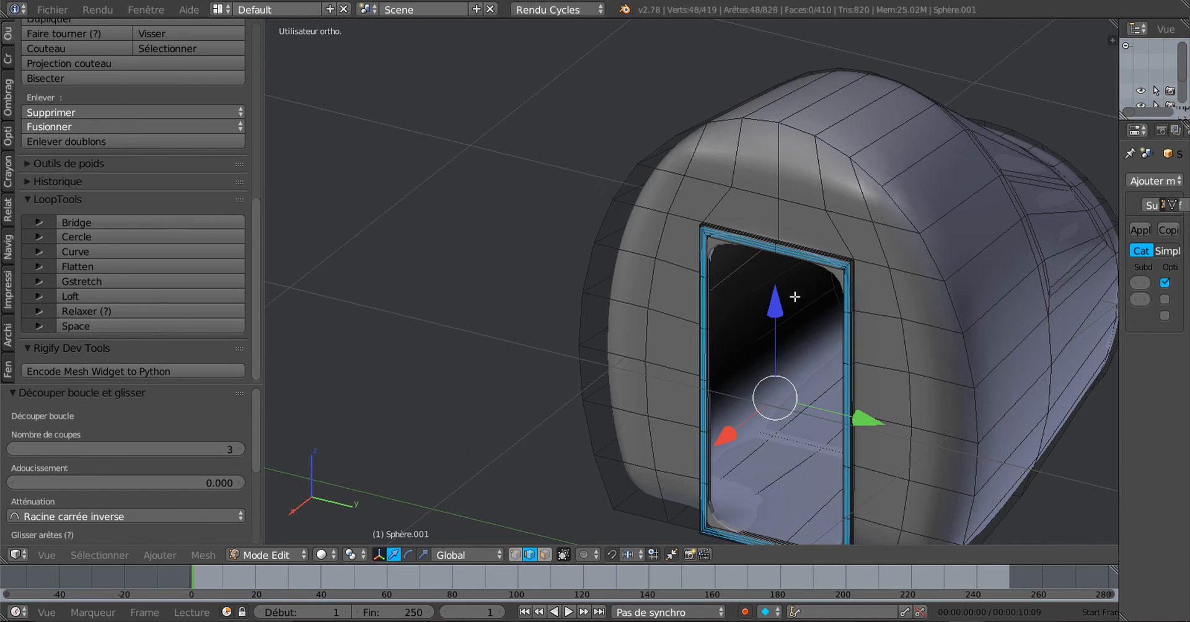
Examine the smoothed cockpit in Object Mode and the door frame's edge loops up close from inside, in perspective view
{"action": "key", "text": "Tab"}
{"action": "middle_click_drag", "start_coordinate": [799, 329], "coordinate": [605, 341]}
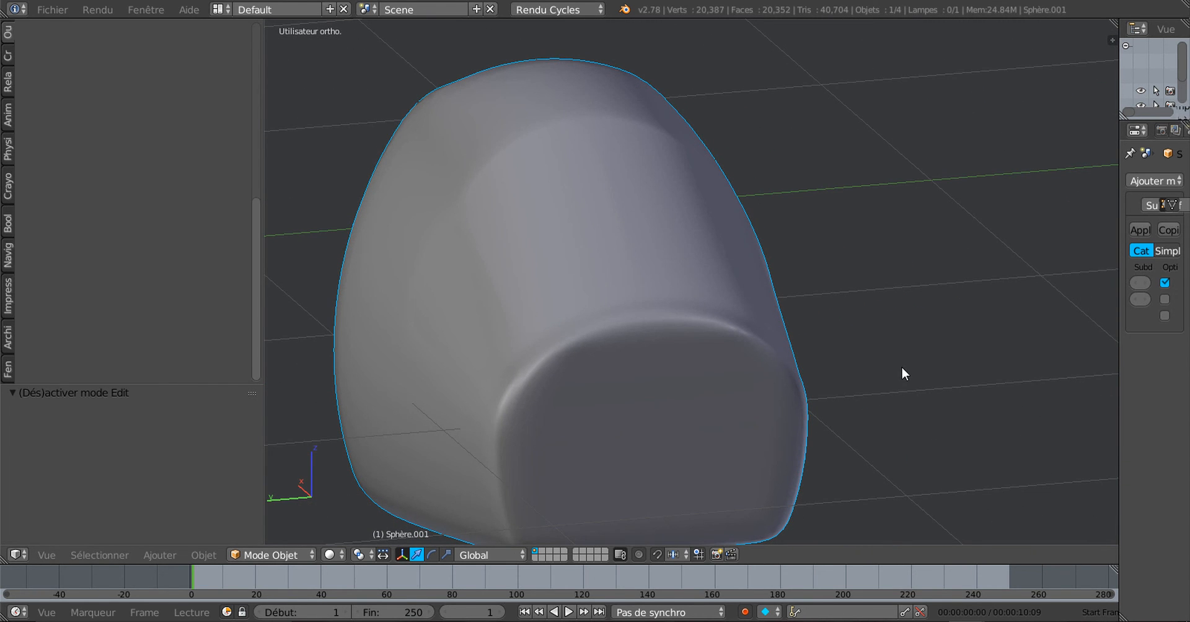
{"action": "key", "text": "KP_5"}
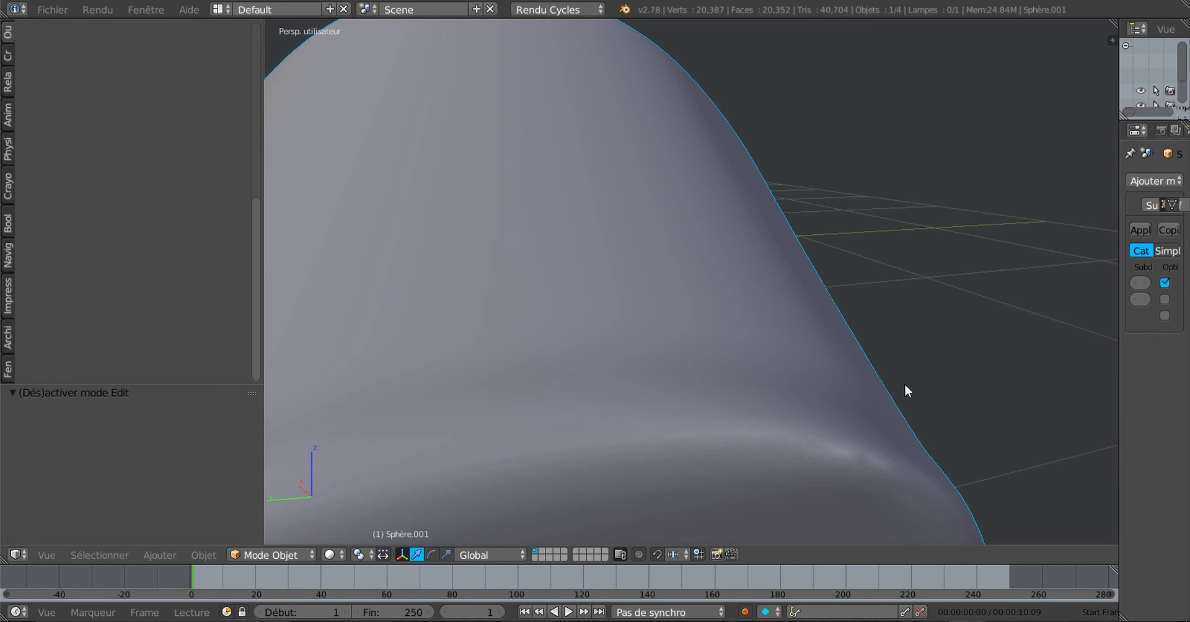
{"action": "middle_click_drag", "start_coordinate": [815, 377], "coordinate": [782, 380]}
{"action": "key", "text": "Tab"}
{"action": "scroll", "coordinate": [778, 378], "scroll_direction": "up", "scroll_amount": 3}
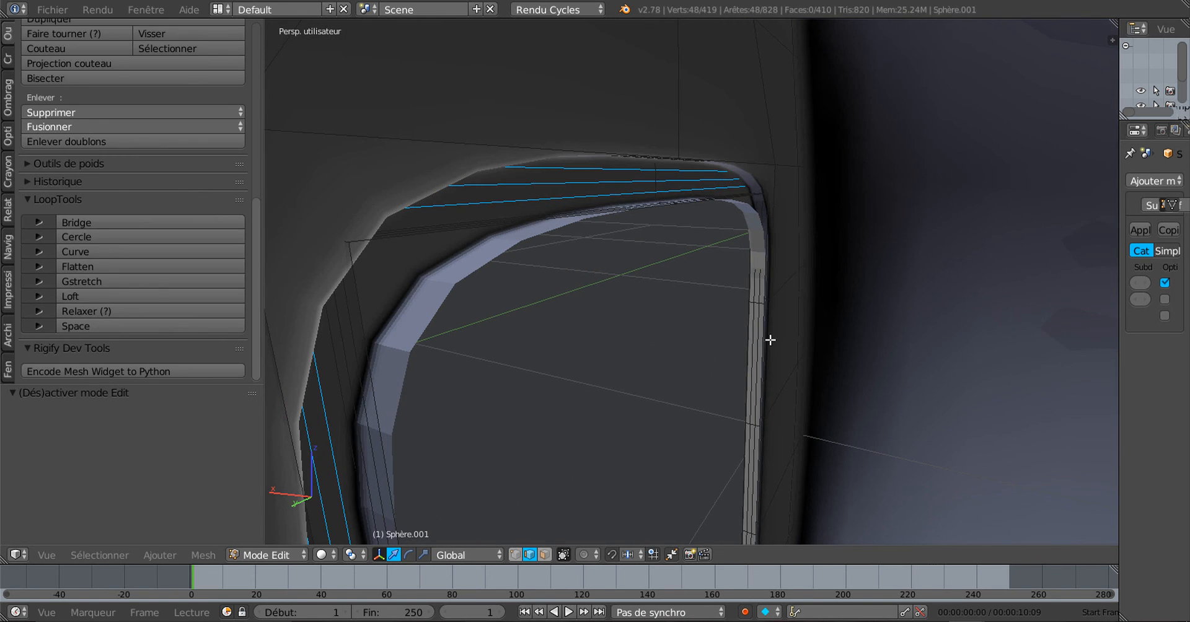
{"action": "middle_click_drag", "start_coordinate": [733, 376], "coordinate": [693, 358]}
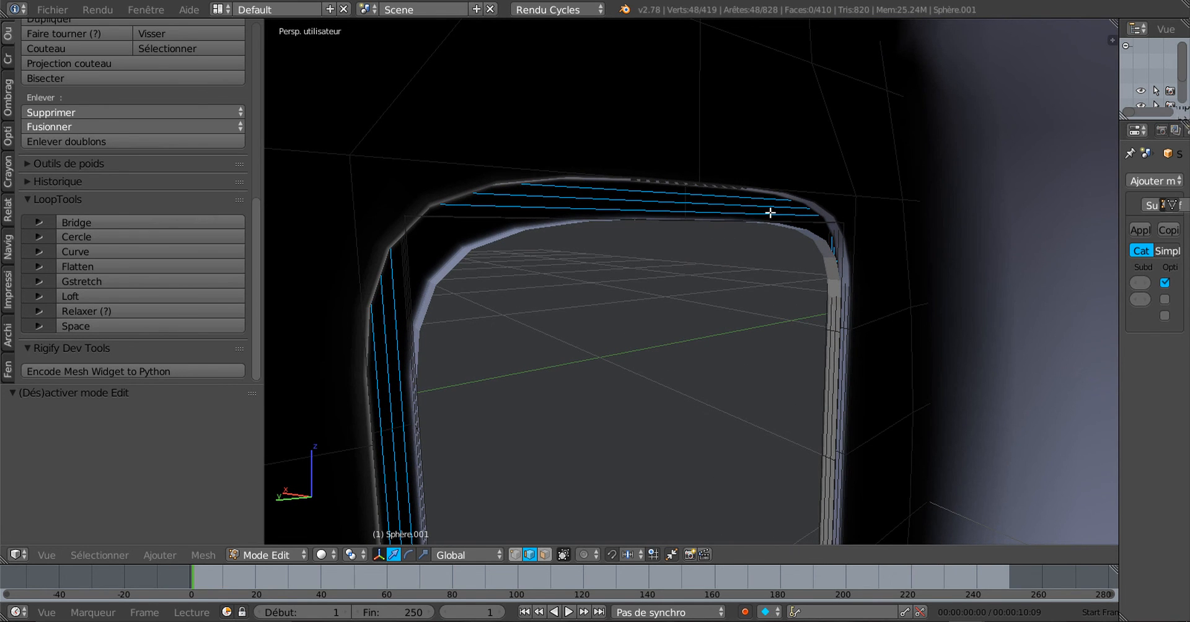
Select the inner wall's edges along the top and both vertical sides of the doorway
{"action": "middle_click_drag", "start_coordinate": [667, 256], "coordinate": [655, 271]}
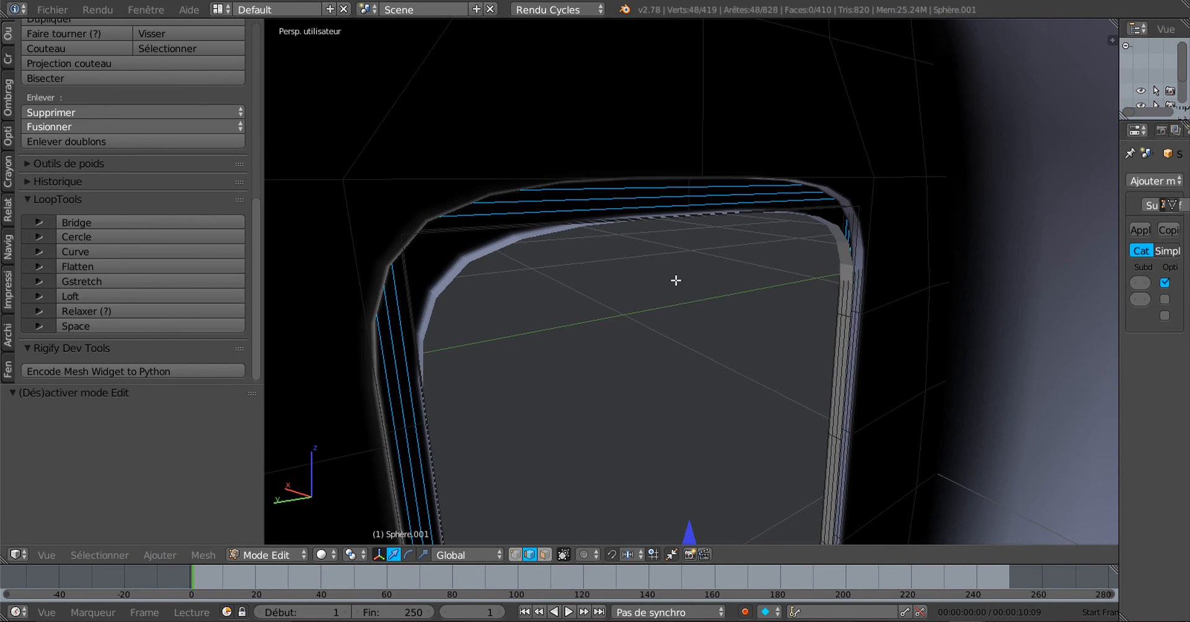
{"action": "right_click", "coordinate": [716, 180]}
{"action": "right_click", "coordinate": [877, 222], "text": "shift"}
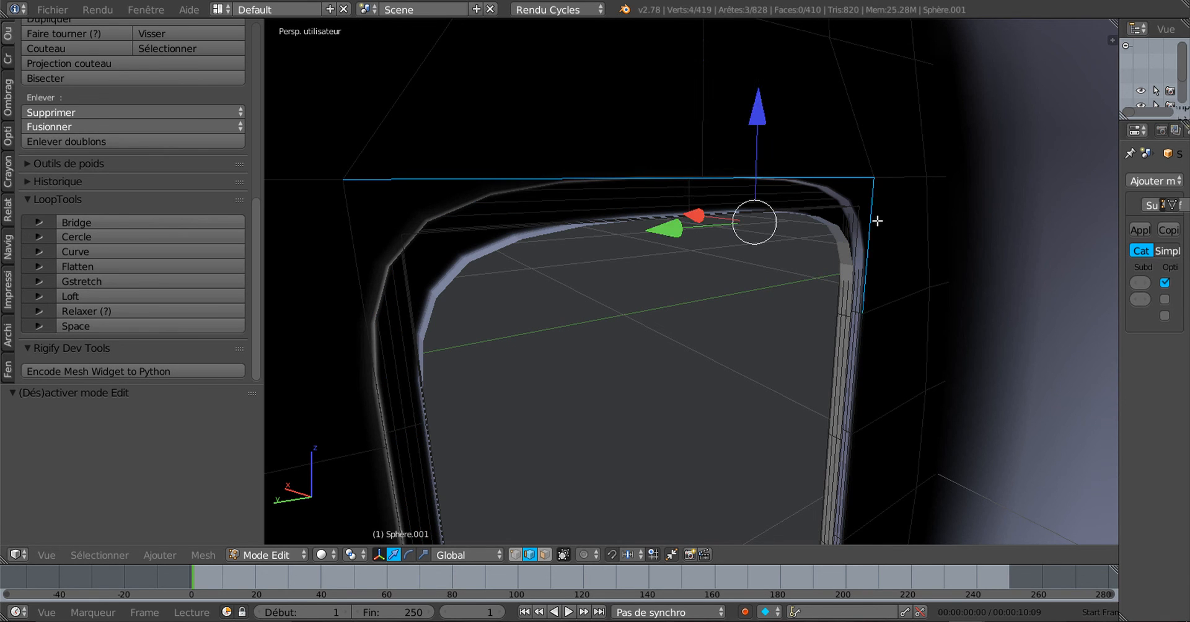
{"action": "right_click", "coordinate": [333, 235], "text": "alt+shift"}
{"action": "scroll", "coordinate": [605, 345], "scroll_direction": "down", "scroll_amount": 5}
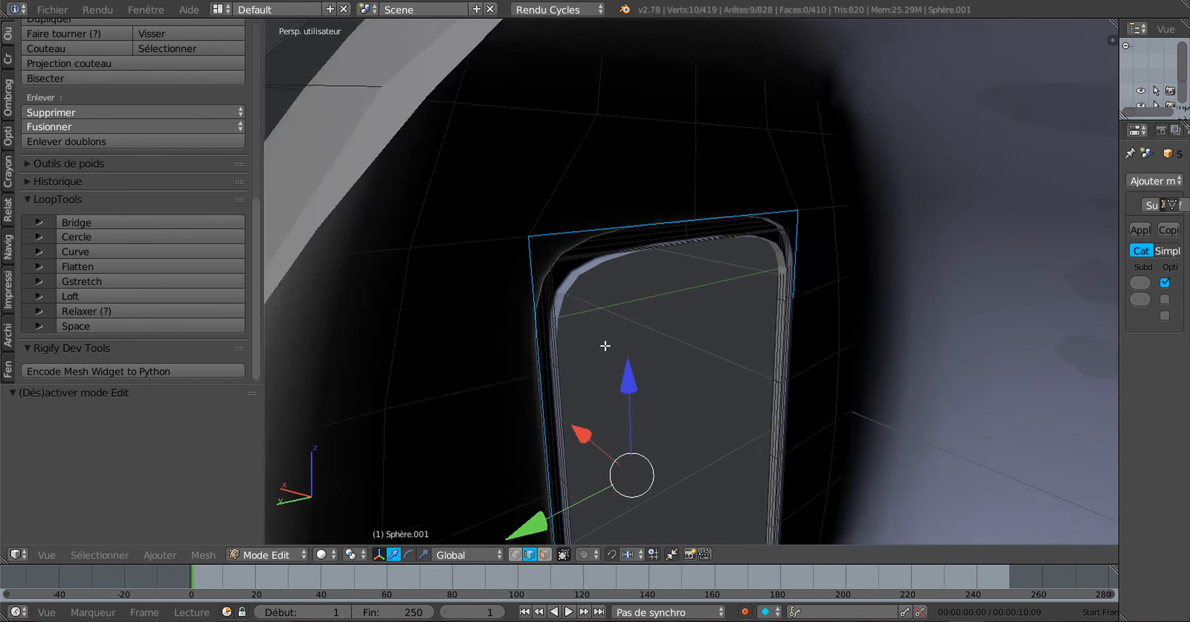
{"action": "scroll", "coordinate": [606, 340], "scroll_direction": "up", "scroll_amount": 3}
{"action": "right_click", "coordinate": [815, 334], "text": "alt+shift"}
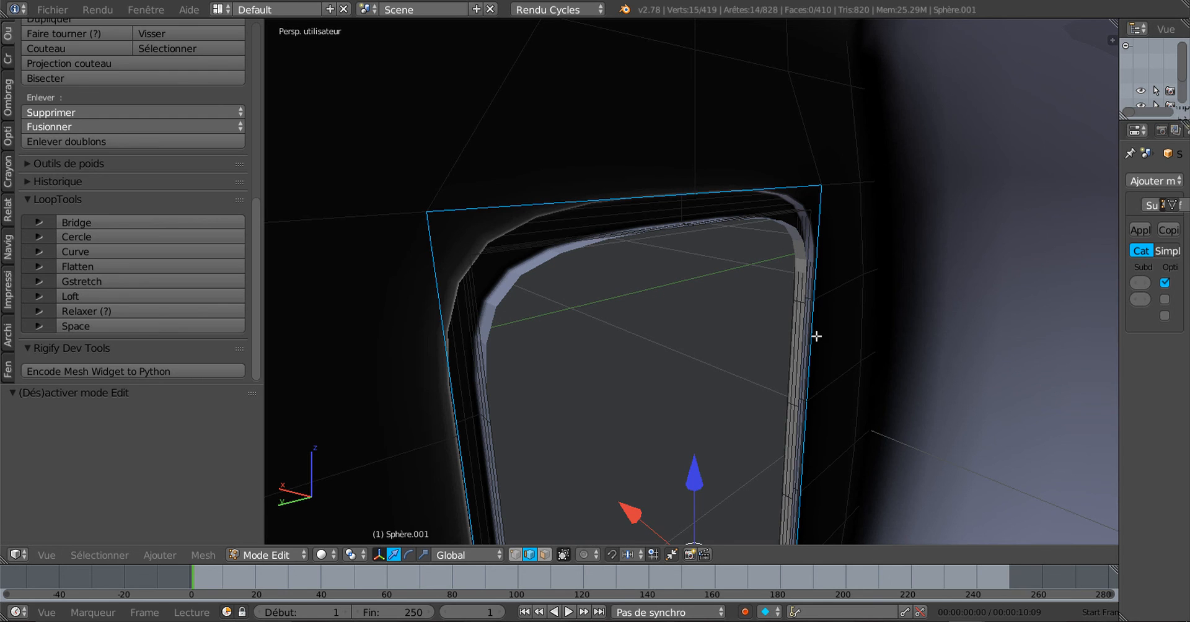
{"action": "scroll", "coordinate": [568, 391], "scroll_direction": "down", "scroll_amount": 2}
{"action": "middle_click_drag", "start_coordinate": [584, 384], "coordinate": [521, 346]}
{"action": "middle_click_drag", "start_coordinate": [645, 385], "coordinate": [594, 158], "text": "shift"}
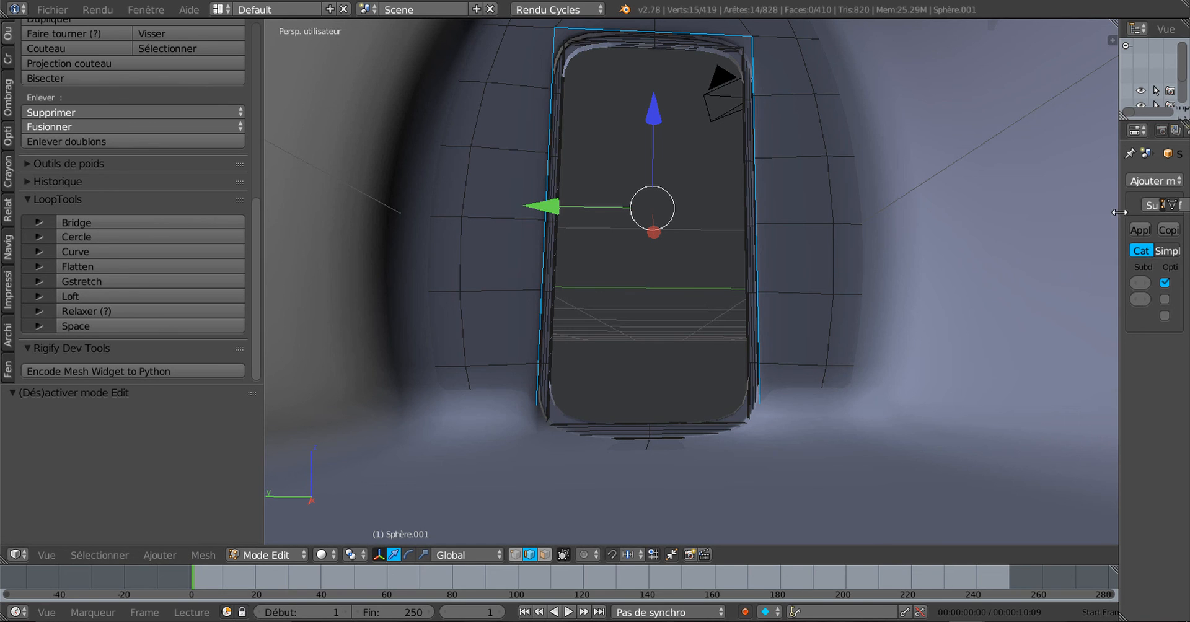
Widen the properties area and set the Subdivision Surface modifier's view level to 0
{"action": "left_click_drag", "start_coordinate": [1119, 210], "coordinate": [985, 210]}
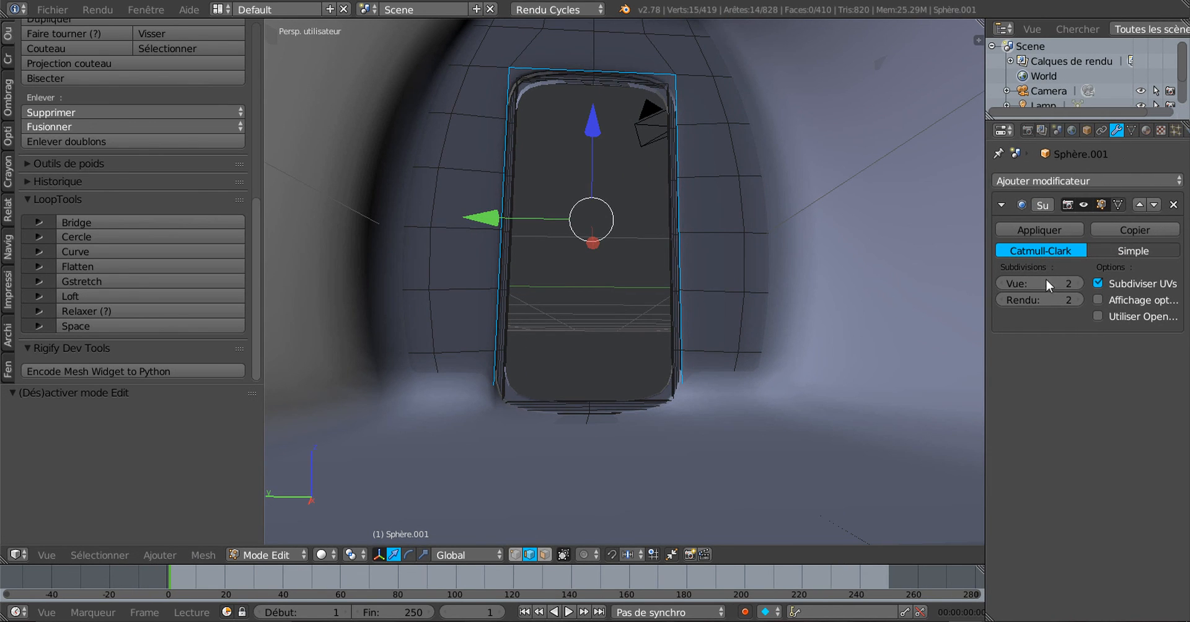
{"action": "left_click", "coordinate": [999, 282]}
{"action": "left_click", "coordinate": [998, 281]}
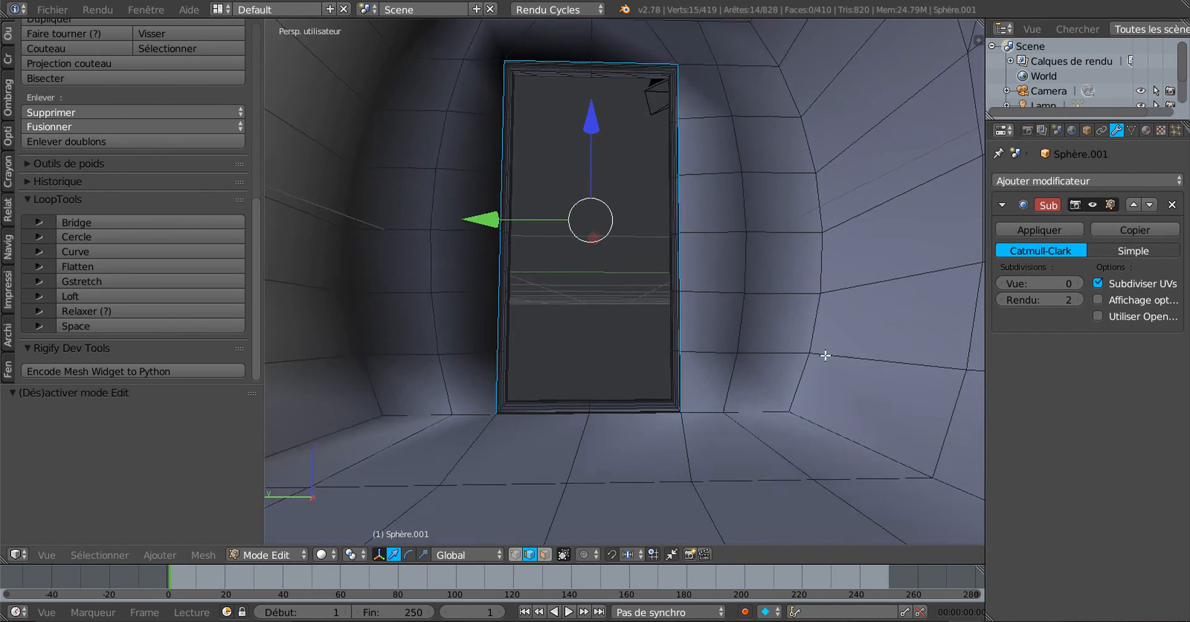
Complete the selected inner wall loop with the threshold edges and add the adjacent edge loop around the door opening
{"action": "scroll", "coordinate": [727, 437], "scroll_direction": "up", "scroll_amount": 2}
{"action": "middle_click_drag", "start_coordinate": [732, 414], "coordinate": [749, 290], "text": "shift"}
{"action": "scroll", "coordinate": [712, 316], "scroll_direction": "up", "scroll_amount": 2}
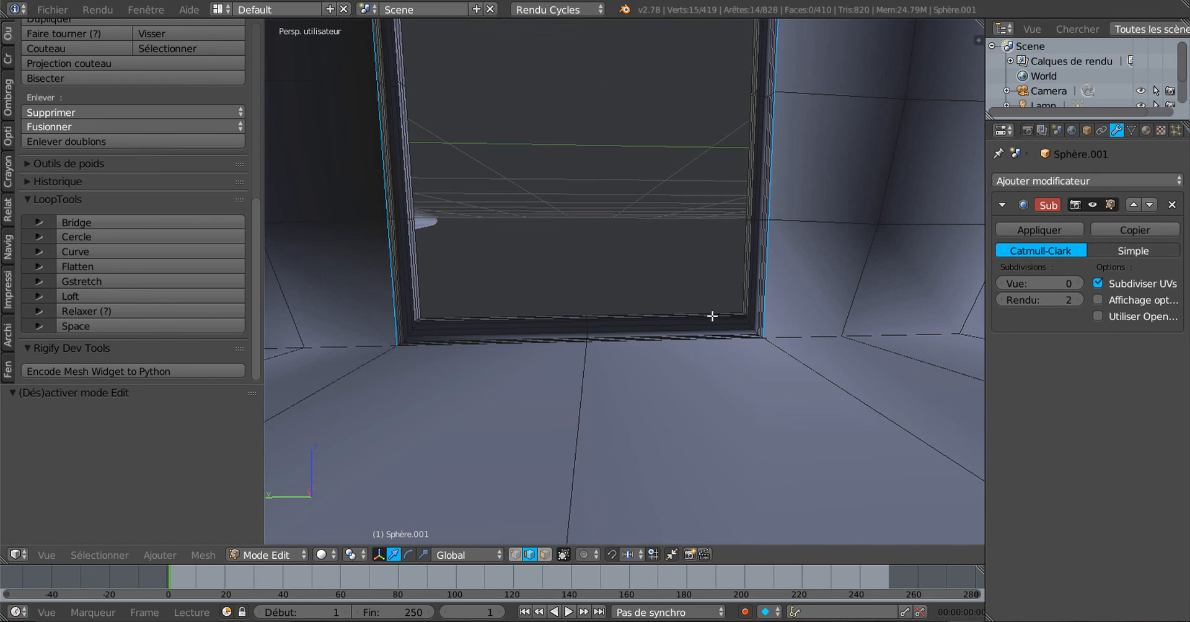
{"action": "right_click", "coordinate": [717, 343], "text": "shift"}
{"action": "middle_click_drag", "start_coordinate": [815, 331], "coordinate": [790, 541], "text": "shift"}
{"action": "scroll", "coordinate": [805, 282], "scroll_direction": "down", "scroll_amount": 3}
{"action": "middle_click_drag", "start_coordinate": [804, 255], "coordinate": [846, 256]}
{"action": "middle_click_drag", "start_coordinate": [795, 331], "coordinate": [807, 292], "text": "shift"}
{"action": "scroll", "coordinate": [761, 323], "scroll_direction": "up", "scroll_amount": 3}
{"action": "scroll", "coordinate": [752, 323], "scroll_direction": "down", "scroll_amount": 2}
{"action": "scroll", "coordinate": [725, 312], "scroll_direction": "up", "scroll_amount": 3}
{"action": "right_click", "coordinate": [935, 243], "text": "alt+shift"}
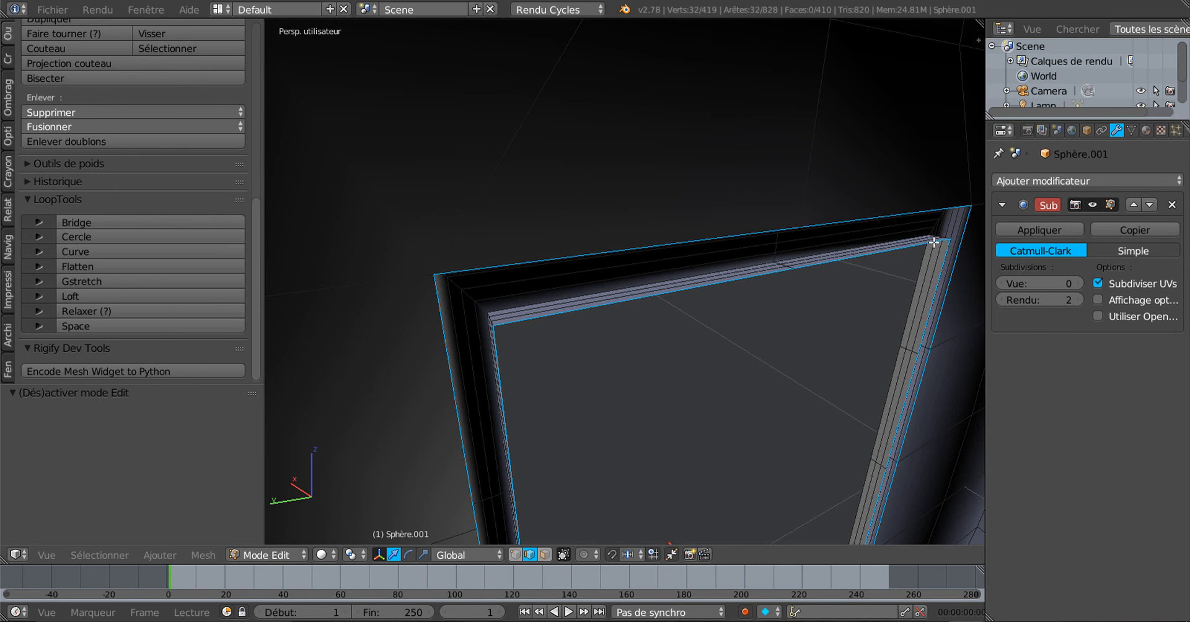
{"action": "scroll", "coordinate": [905, 291], "scroll_direction": "down", "scroll_amount": 5}
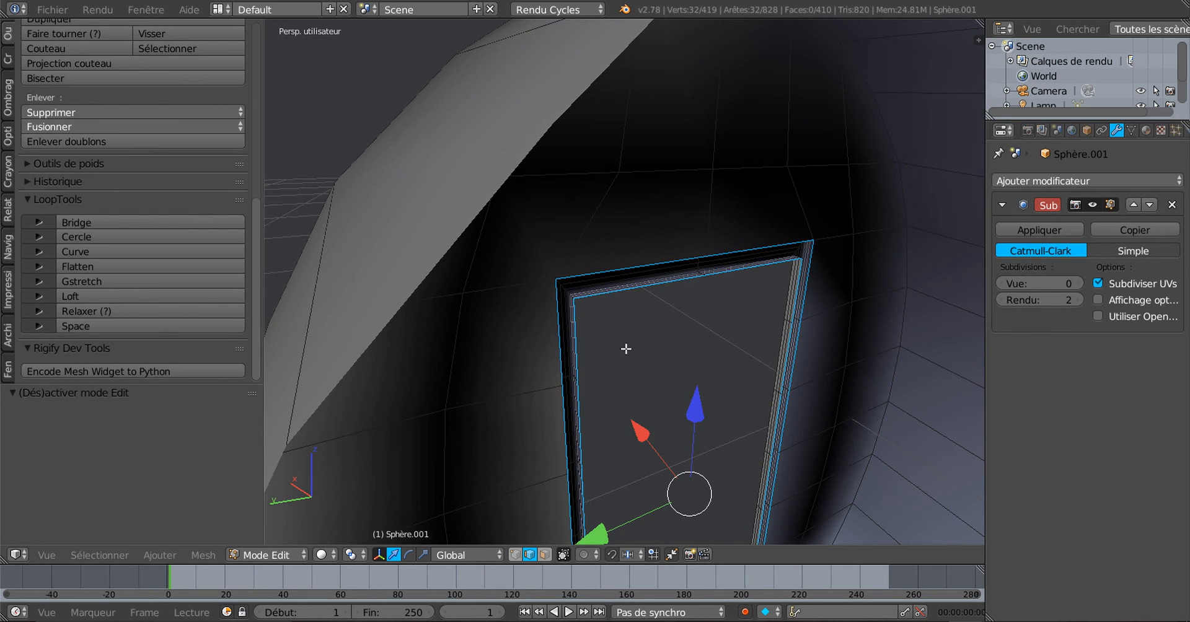
Bridge the two selected doorway edge loops with LoopTools, using a twist of -1
{"action": "left_click", "coordinate": [83, 221]}
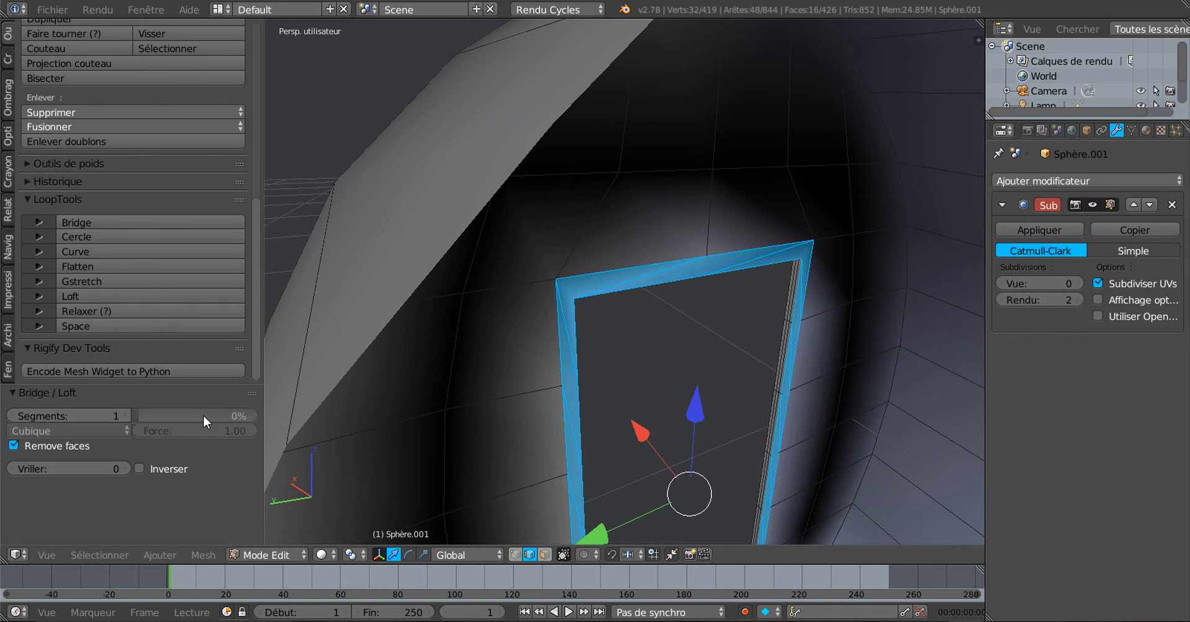
{"action": "middle_click_drag", "start_coordinate": [752, 355], "coordinate": [748, 337]}
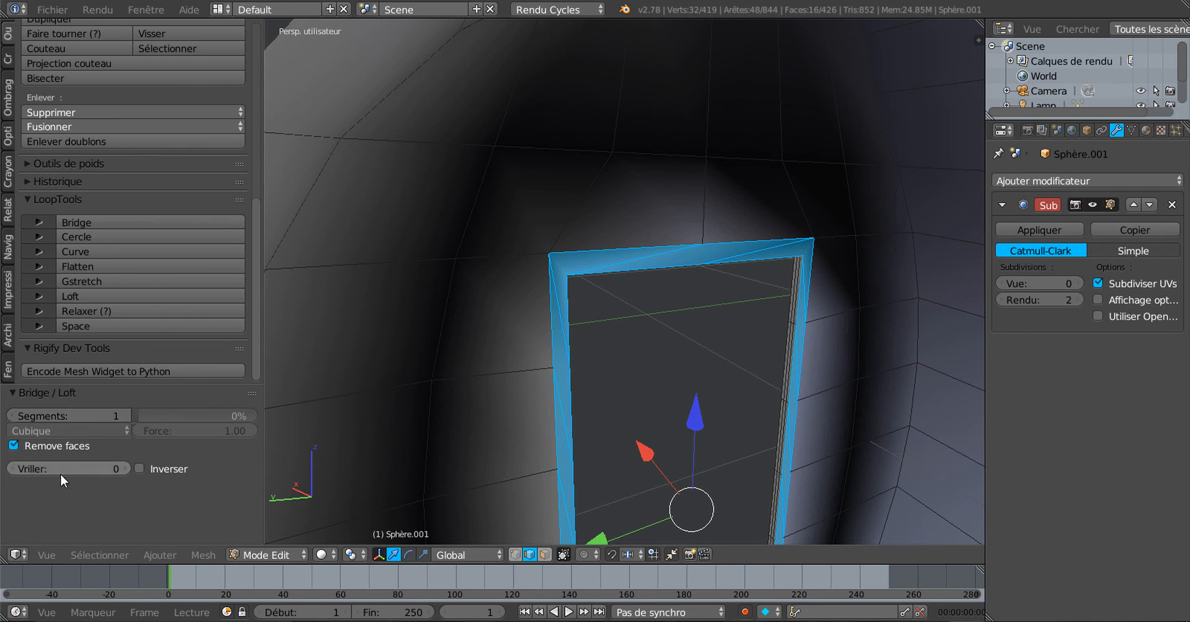
{"action": "left_click", "coordinate": [10, 469]}
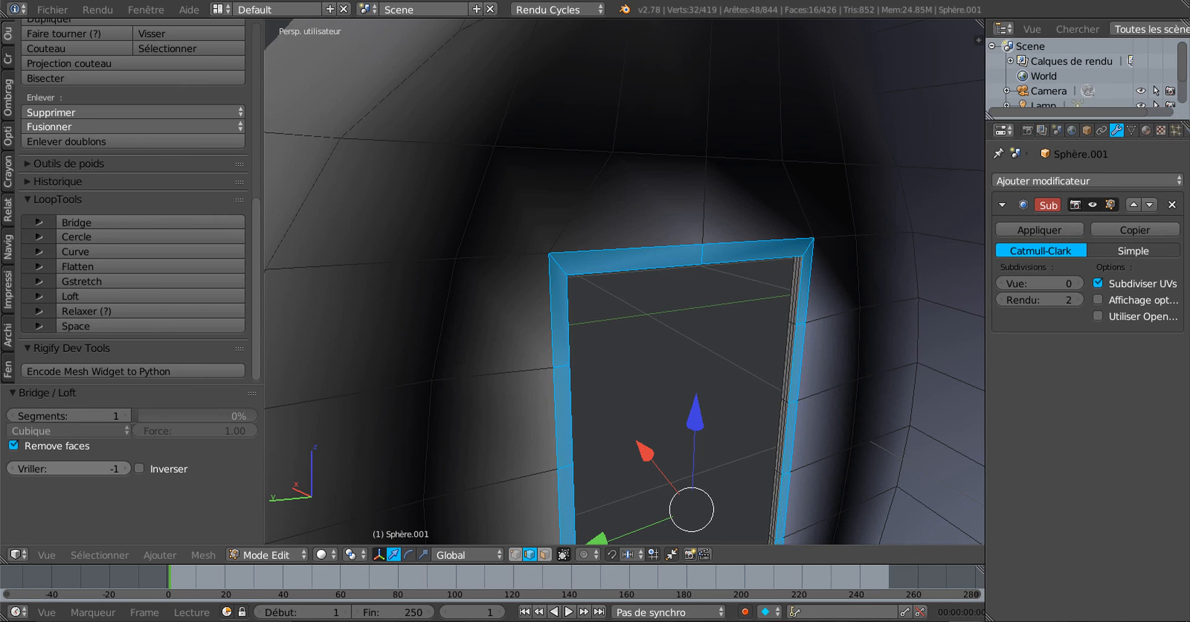
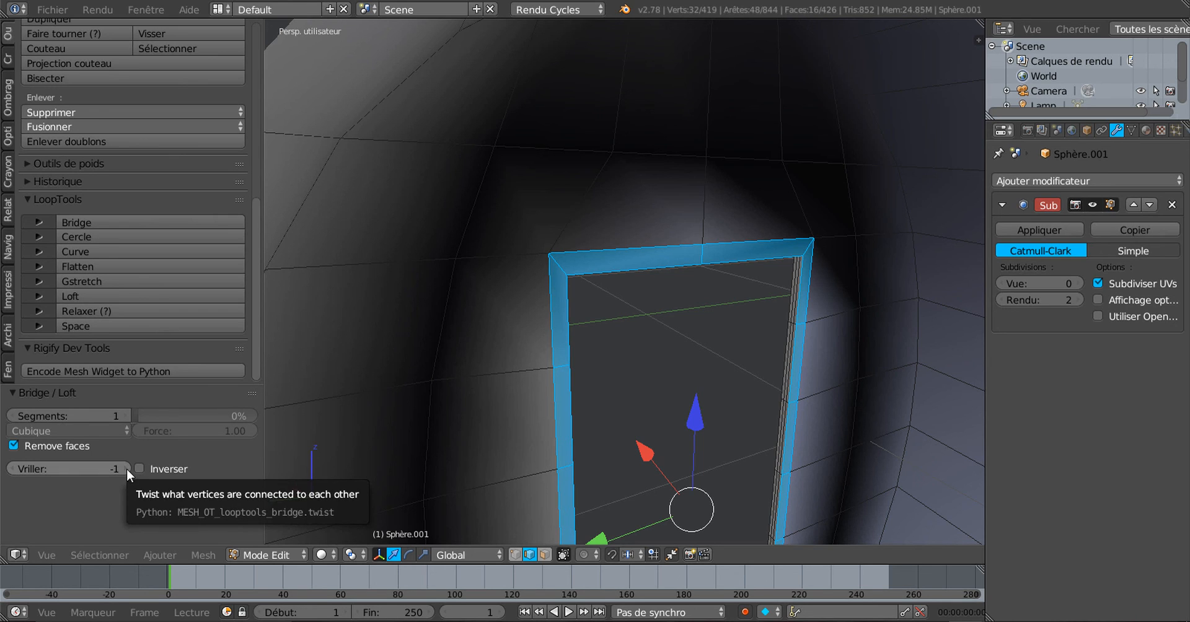
Extrude the bridged door frame faces and move them -0.020 along the X axis
{"action": "scroll", "coordinate": [659, 351], "scroll_direction": "down", "scroll_amount": 2}
{"action": "mouse_move", "coordinate": [659, 351]}
{"action": "middle_mouse_down"}
{"action": "mouse_move", "coordinate": [647, 345]}
{"action": "mouse_move", "coordinate": [678, 342]}
{"action": "middle_mouse_up"}
{"action": "scroll", "coordinate": [651, 348], "scroll_direction": "up", "scroll_amount": 1}
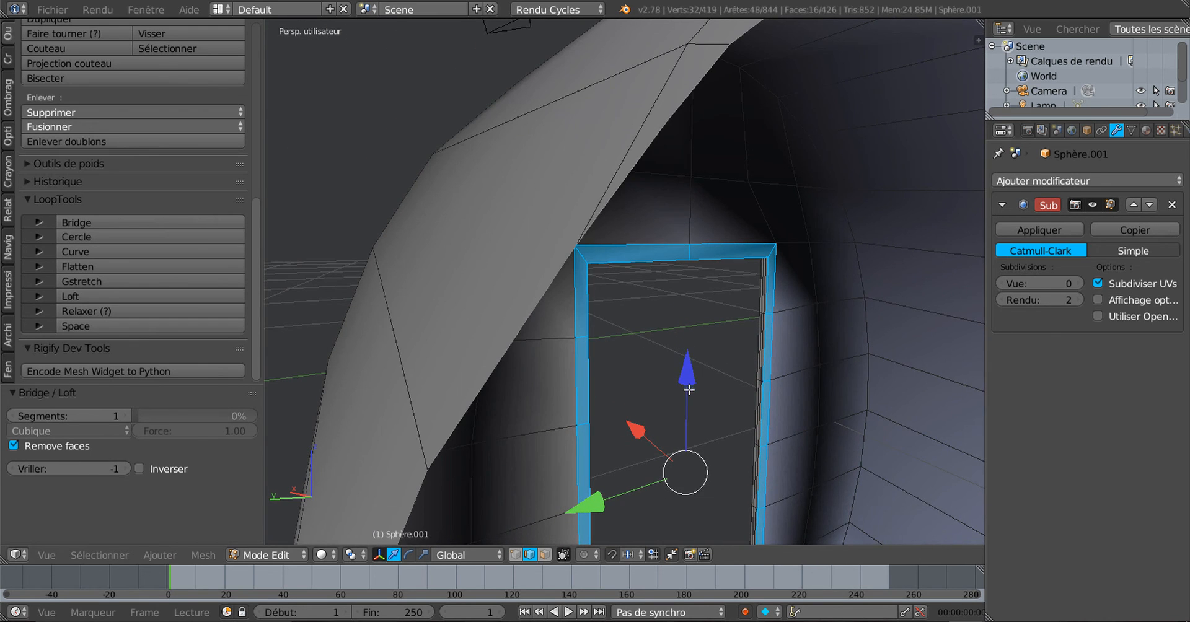
{"action": "middle_click_drag", "start_coordinate": [688, 390], "coordinate": [635, 435]}
{"action": "key", "text": "e"}
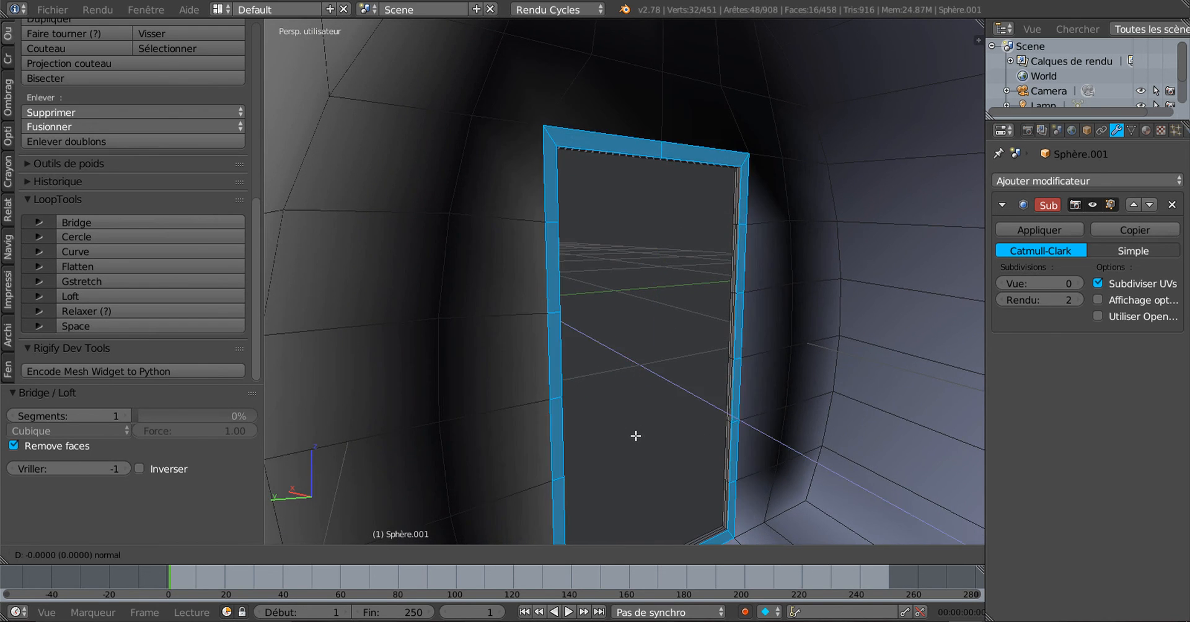
{"action": "right_click", "coordinate": [636, 436]}
{"action": "left_click_drag", "start_coordinate": [615, 352], "coordinate": [619, 356]}
Add three loop cuts around the outer side of the newly extruded interior door frame
{"action": "scroll", "coordinate": [534, 398], "scroll_direction": "up", "scroll_amount": 6}
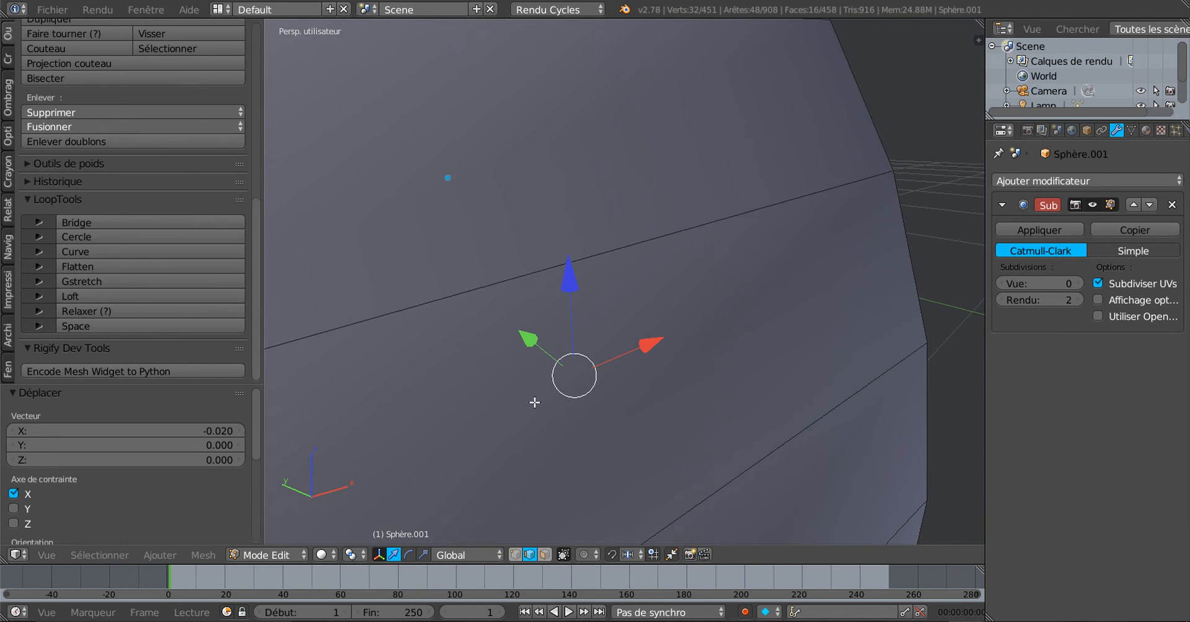
{"action": "scroll", "coordinate": [619, 447], "scroll_direction": "down", "scroll_amount": 5}
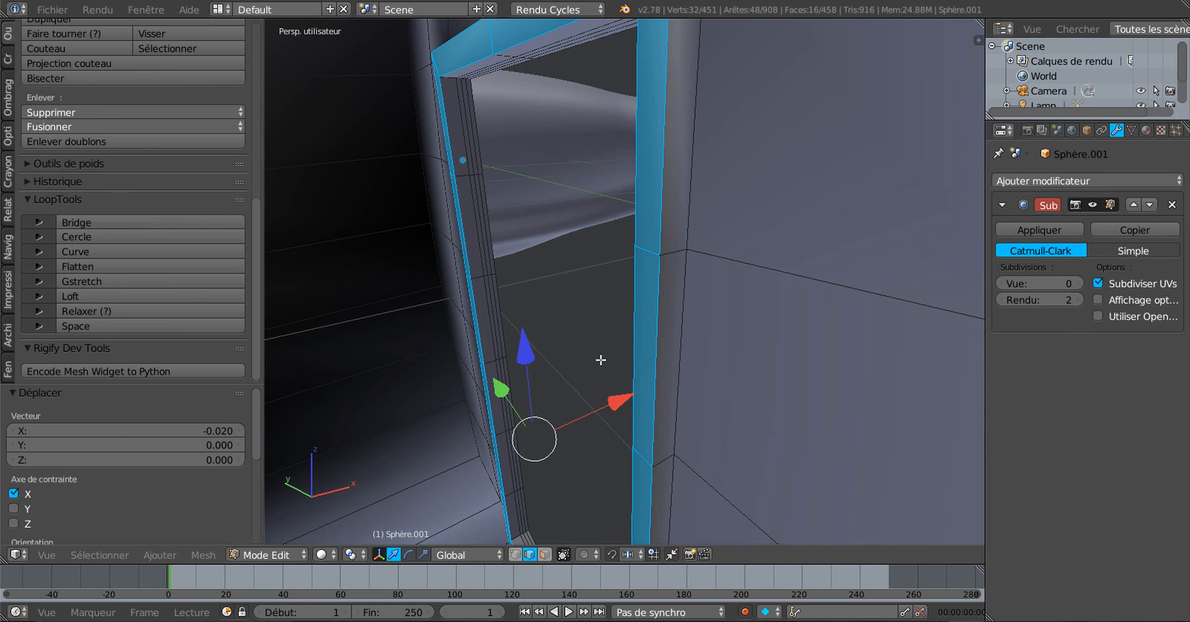
{"action": "middle_click_drag", "start_coordinate": [601, 356], "coordinate": [626, 438], "text": "shift"}
{"action": "key", "text": "ctrl+r"}
{"action": "scroll", "coordinate": [694, 322], "scroll_direction": "up", "scroll_amount": 2}
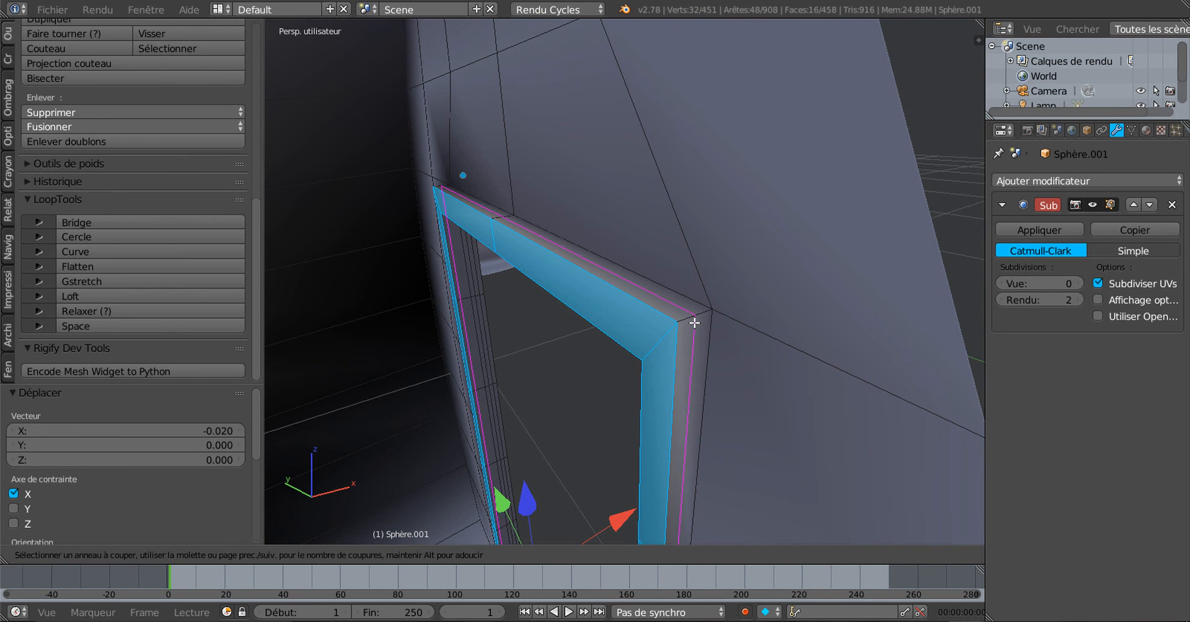
{"action": "left_click", "coordinate": [694, 322]}
{"action": "right_click", "coordinate": [694, 322]}
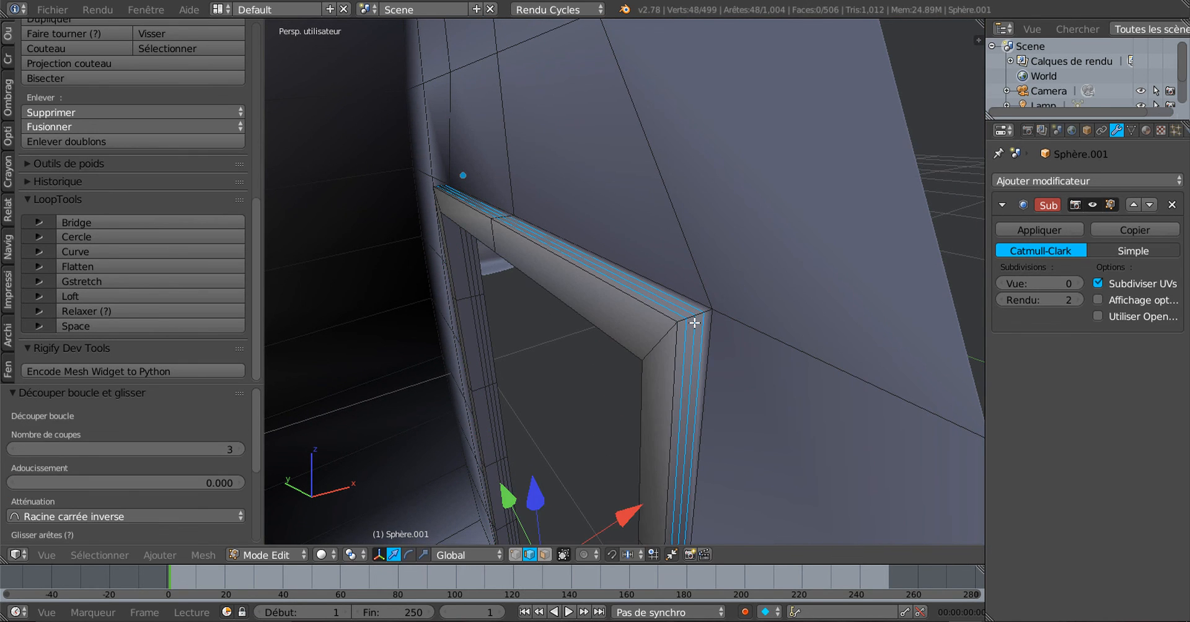
Add three evenly spaced loop cuts around the front face of the interior door frame
{"action": "middle_click_drag", "start_coordinate": [698, 370], "coordinate": [691, 335]}
{"action": "key", "text": "ctrl+r"}
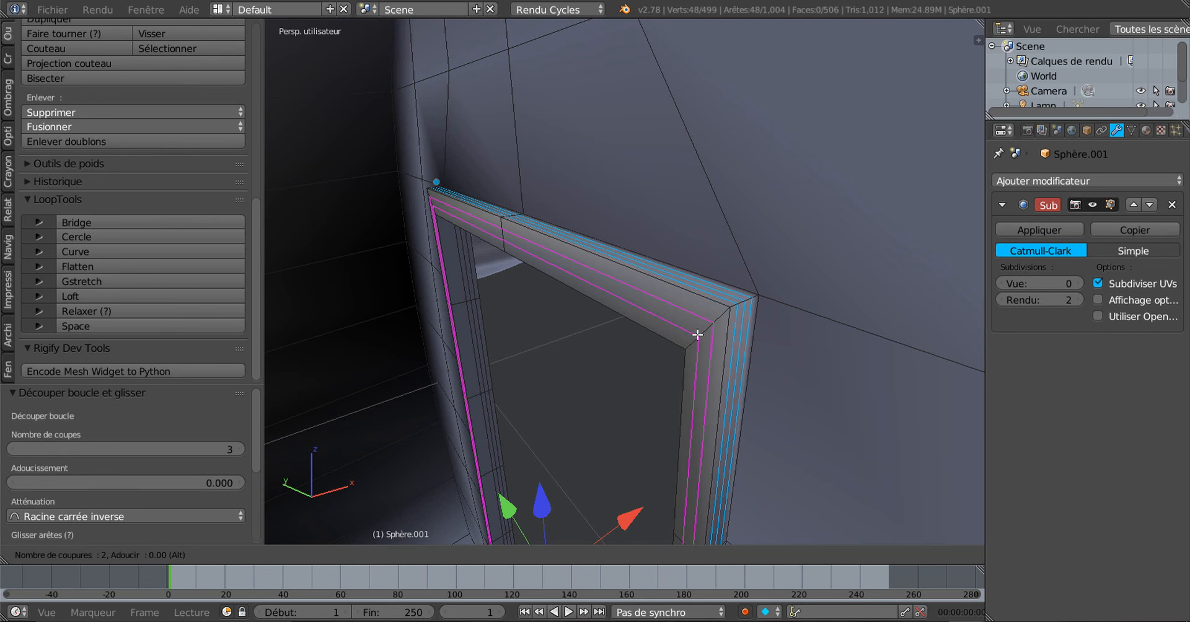
{"action": "left_click", "coordinate": [697, 335]}
{"action": "right_click", "coordinate": [682, 348]}
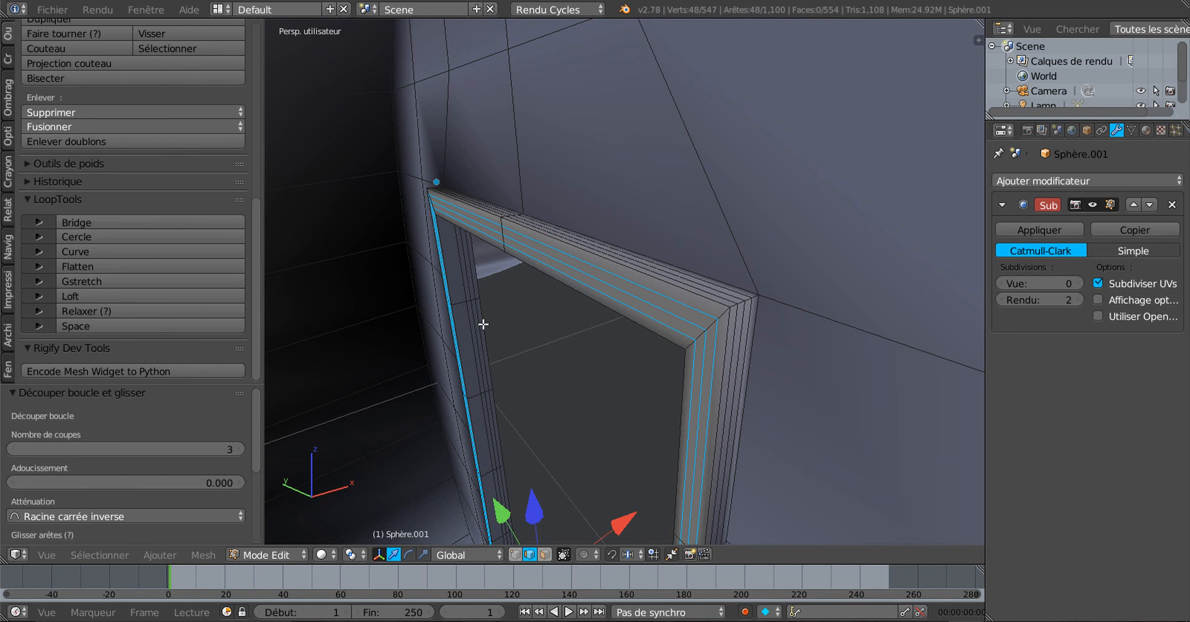
Add two evenly spaced loop cuts around the inner side of the interior door frame
{"action": "key", "text": "ctrl+r"}
{"action": "scroll", "coordinate": [457, 305], "scroll_direction": "down", "scroll_amount": 1}
{"action": "left_click", "coordinate": [458, 306]}
{"action": "right_click", "coordinate": [459, 306]}
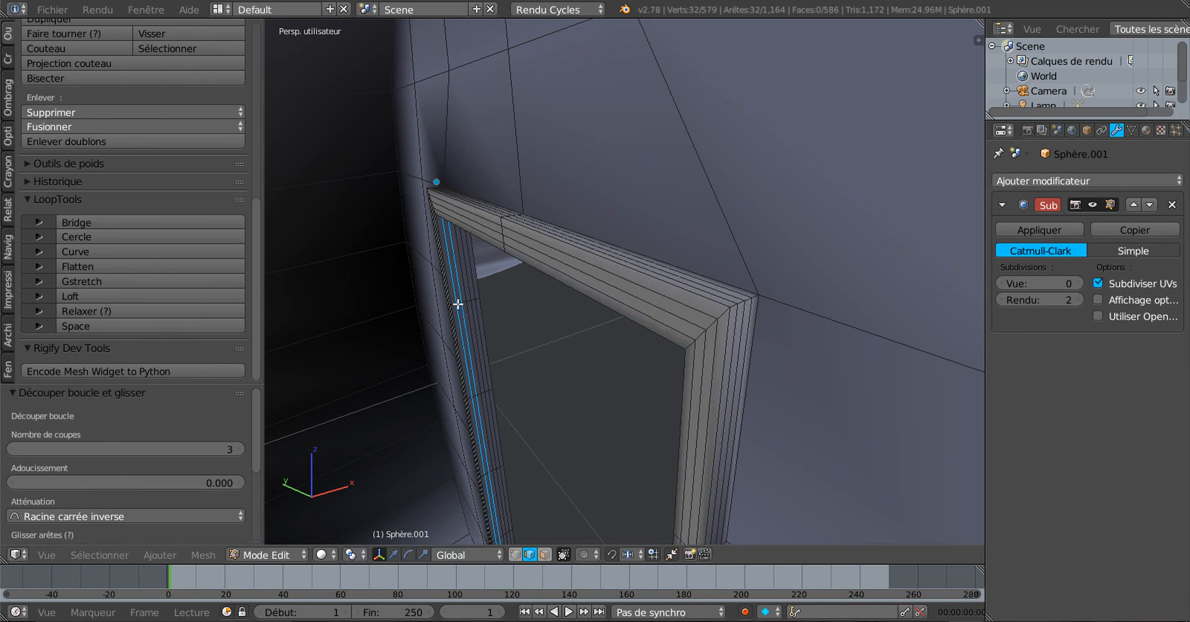
Show the cockpit in Object Mode and set the Subdivision Surface view level to 2
{"action": "scroll", "coordinate": [463, 309], "scroll_direction": "down", "scroll_amount": 3}
{"action": "key", "text": "Tab"}
{"action": "key", "text": "Tab"}
{"action": "key", "text": "Tab"}
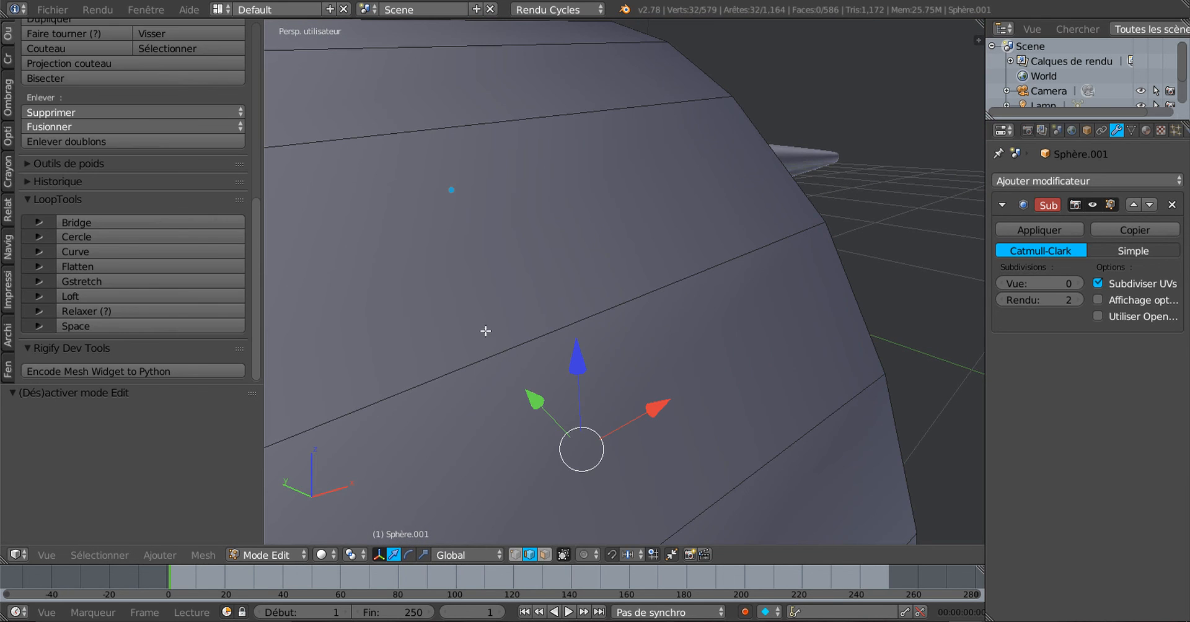
{"action": "scroll", "coordinate": [488, 337], "scroll_direction": "up", "scroll_amount": 3}
{"action": "middle_click_drag", "start_coordinate": [490, 336], "coordinate": [806, 328]}
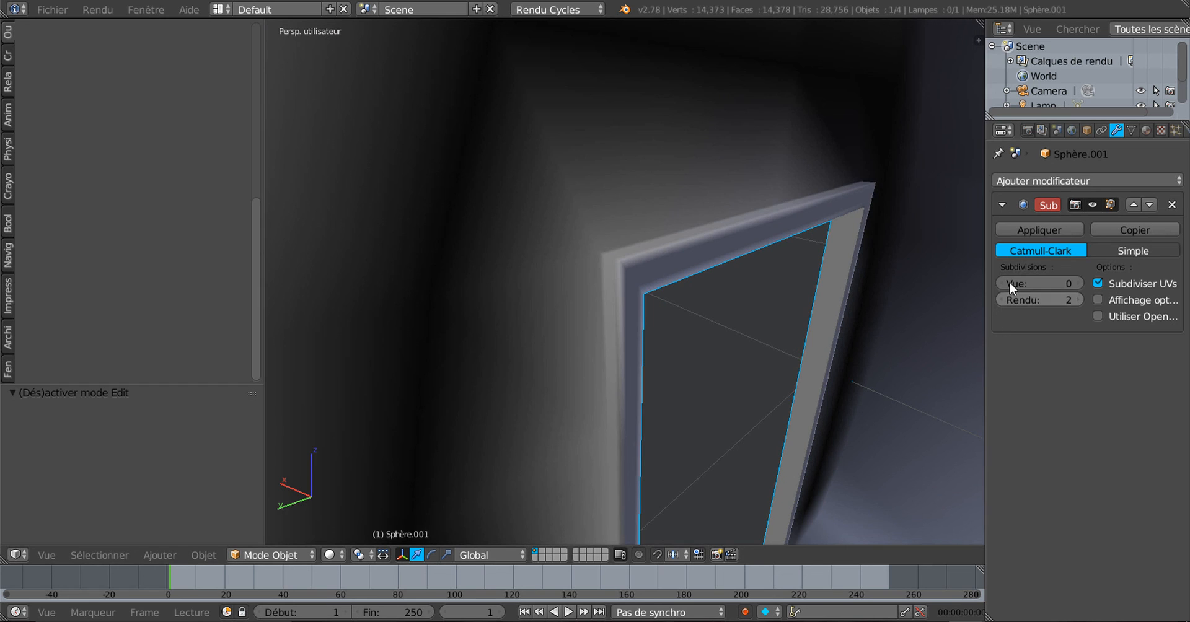
{"action": "left_click", "coordinate": [1028, 283]}
{"action": "type", "text": "2"}
{"action": "key", "text": "Return"}
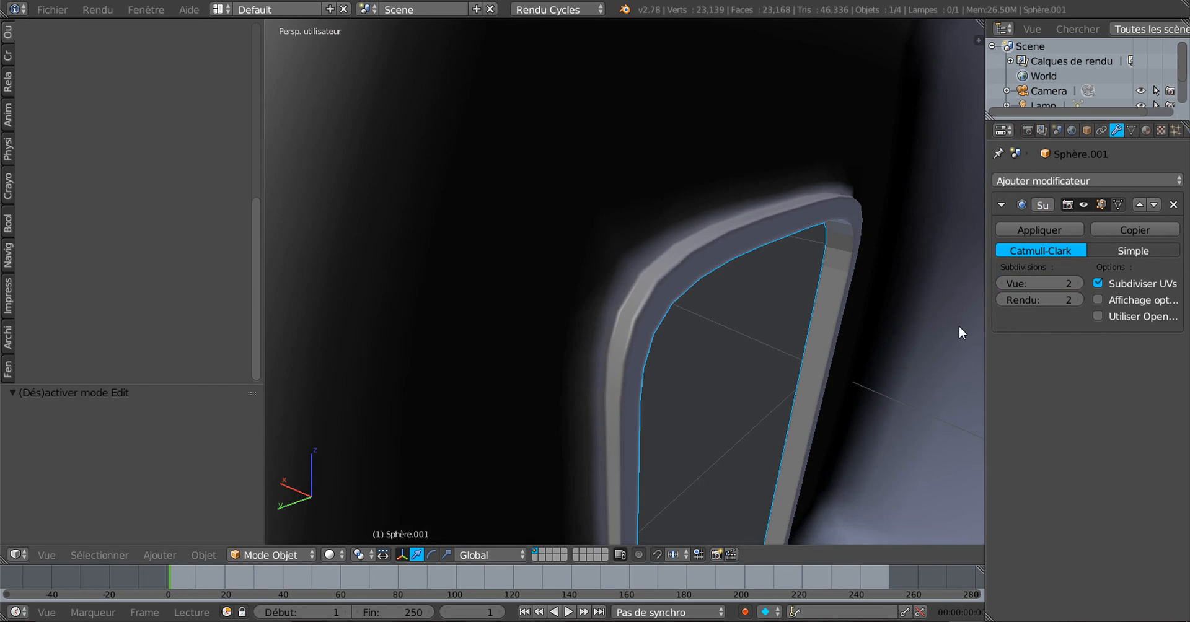
Examine the smoothed door frame's rounded corners and edge loops from inside and outside the cockpit
{"action": "key", "text": "Tab"}
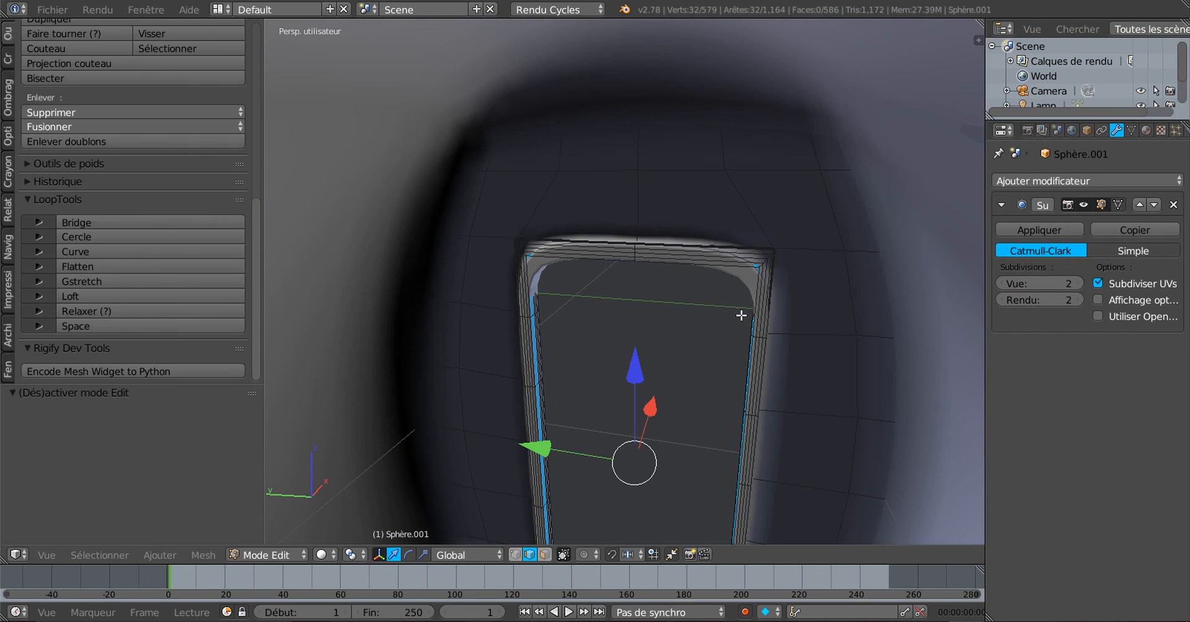
{"action": "mouse_move", "coordinate": [745, 317]}
{"action": "middle_mouse_down"}
{"action": "mouse_move", "coordinate": [707, 319]}
{"action": "mouse_move", "coordinate": [728, 306]}
{"action": "middle_mouse_up"}
{"action": "scroll", "coordinate": [740, 310], "scroll_direction": "up", "scroll_amount": 2}
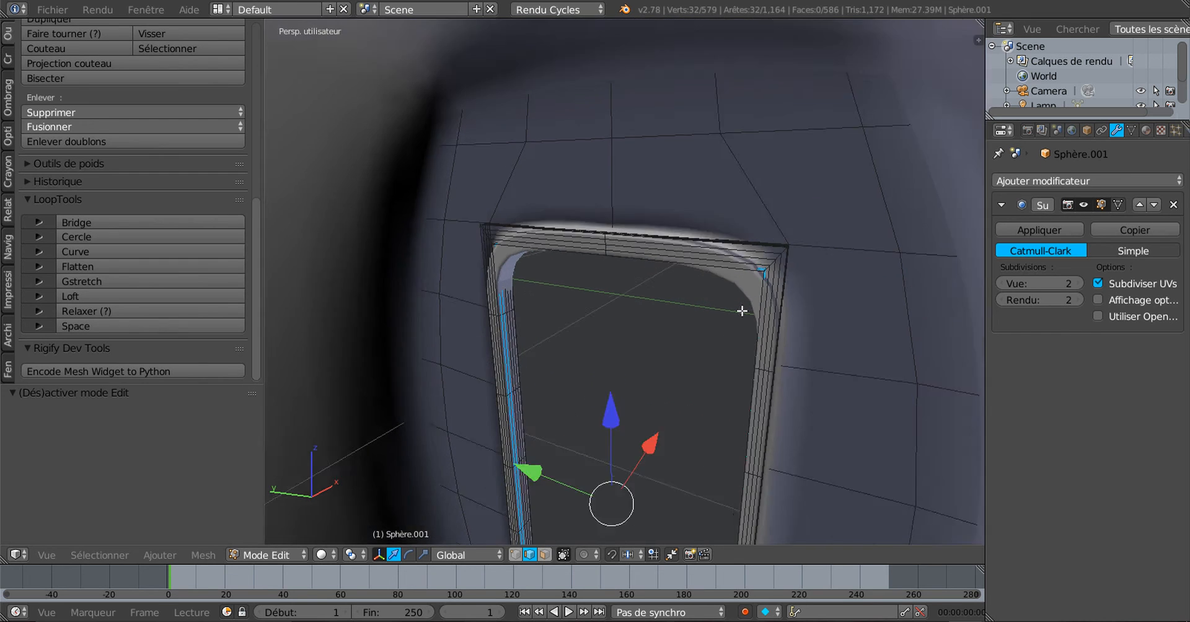
{"action": "middle_click_drag", "start_coordinate": [816, 307], "coordinate": [766, 323]}
{"action": "scroll", "coordinate": [778, 317], "scroll_direction": "up", "scroll_amount": 2}
{"action": "scroll", "coordinate": [765, 323], "scroll_direction": "down", "scroll_amount": 2}
{"action": "scroll", "coordinate": [767, 322], "scroll_direction": "down", "scroll_amount": 3}
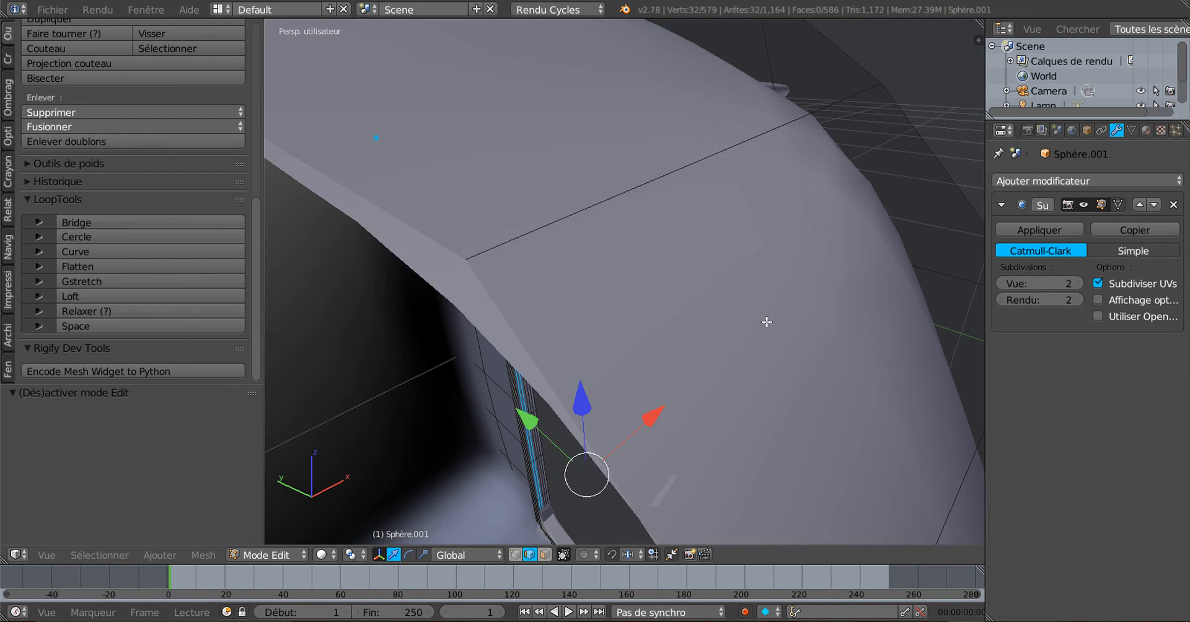
{"action": "key", "text": "Tab"}
{"action": "scroll", "coordinate": [770, 326], "scroll_direction": "down", "scroll_amount": 3}
{"action": "middle_click_drag", "start_coordinate": [799, 332], "coordinate": [566, 319]}
{"action": "scroll", "coordinate": [650, 350], "scroll_direction": "down", "scroll_amount": 3}
{"action": "scroll", "coordinate": [658, 280], "scroll_direction": "up", "scroll_amount": 4}
{"action": "key", "text": "Tab"}
{"action": "scroll", "coordinate": [658, 280], "scroll_direction": "up", "scroll_amount": 5}
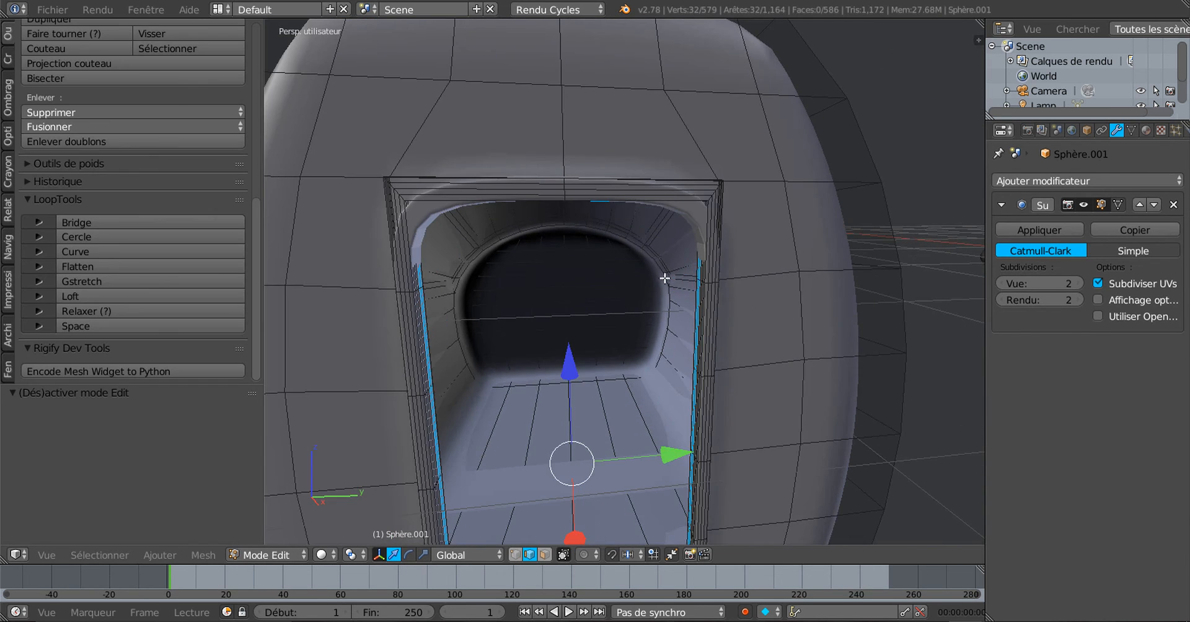
Try a vertical loop cut through the end wall beside the door frame and undo it
{"action": "middle_click_drag", "start_coordinate": [788, 202], "coordinate": [767, 199]}
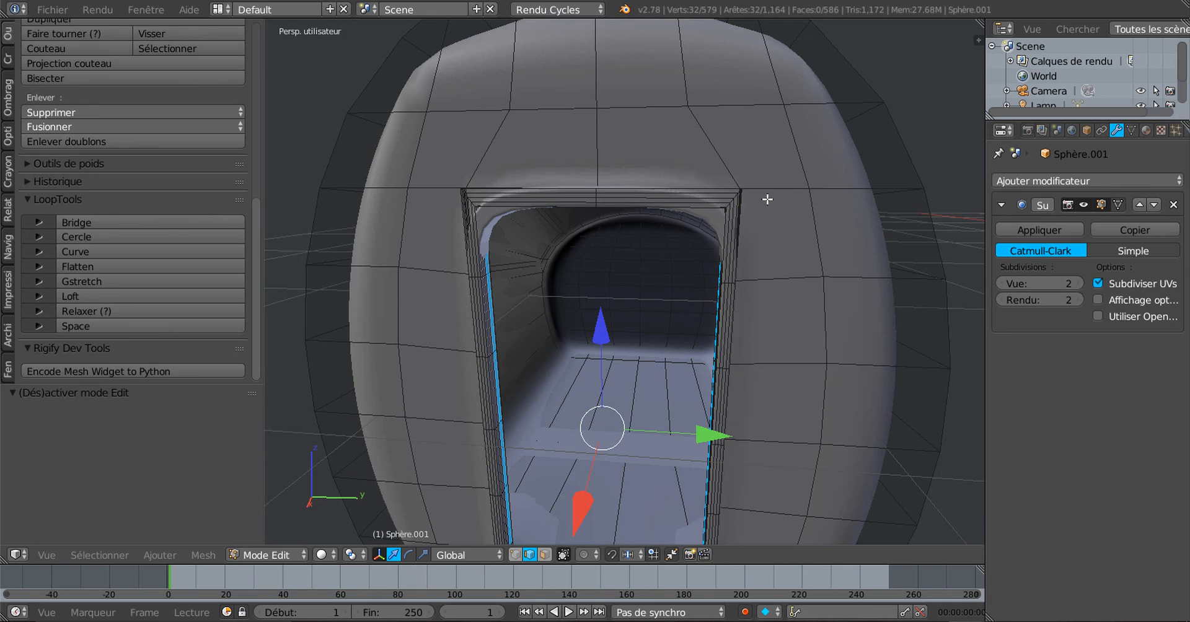
{"action": "key", "text": "ctrl+r"}
{"action": "left_click", "coordinate": [768, 193]}
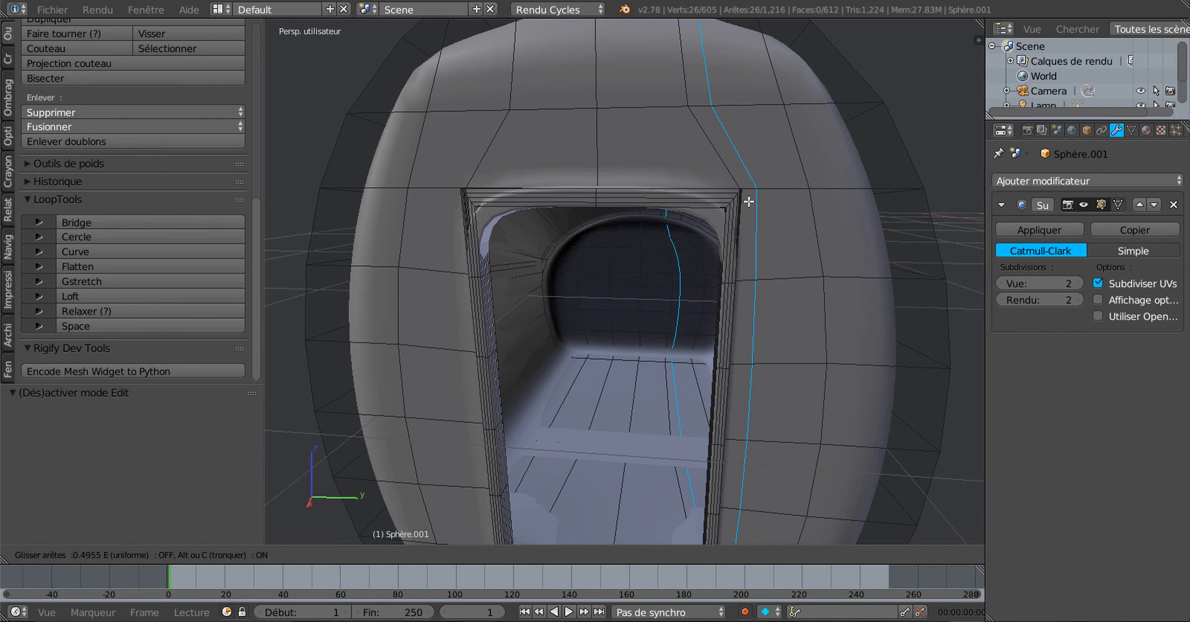
{"action": "left_click", "coordinate": [745, 213]}
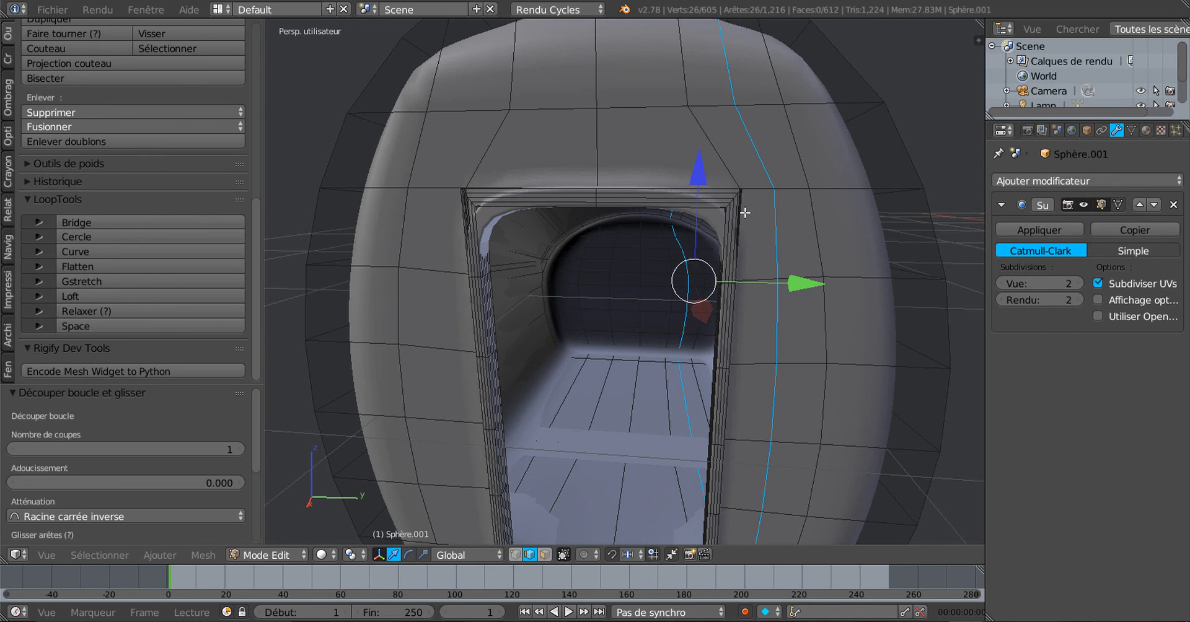
{"action": "key", "text": "ctrl+z"}
{"action": "scroll", "coordinate": [588, 297], "scroll_direction": "down", "scroll_amount": 2}
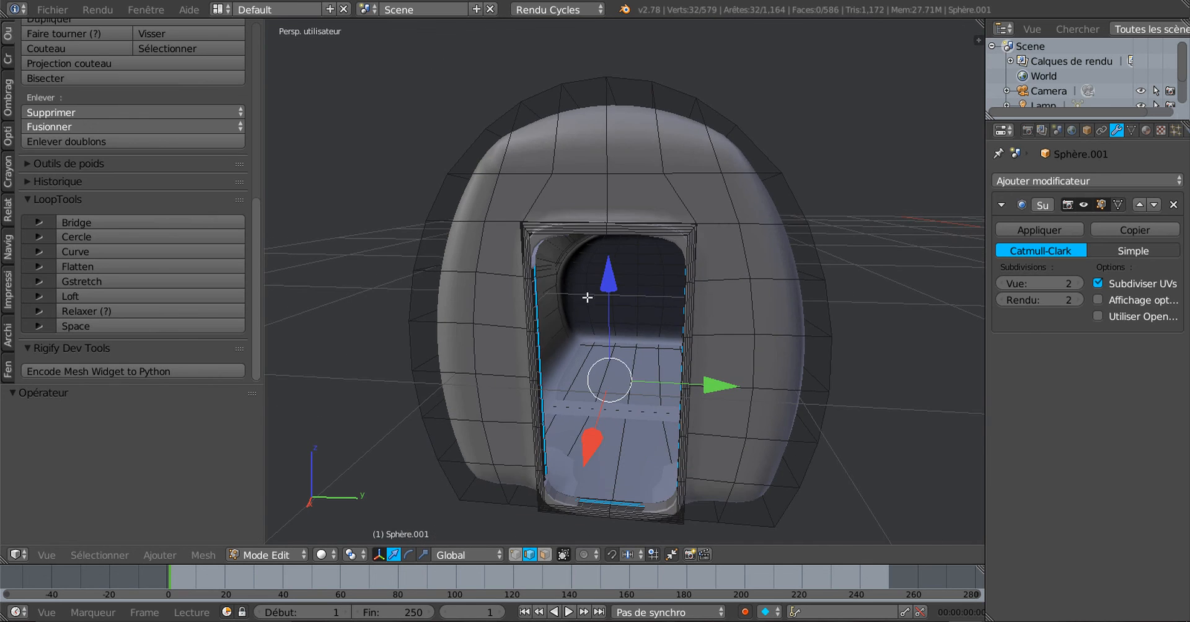
{"action": "middle_click_drag", "start_coordinate": [601, 312], "coordinate": [813, 308]}
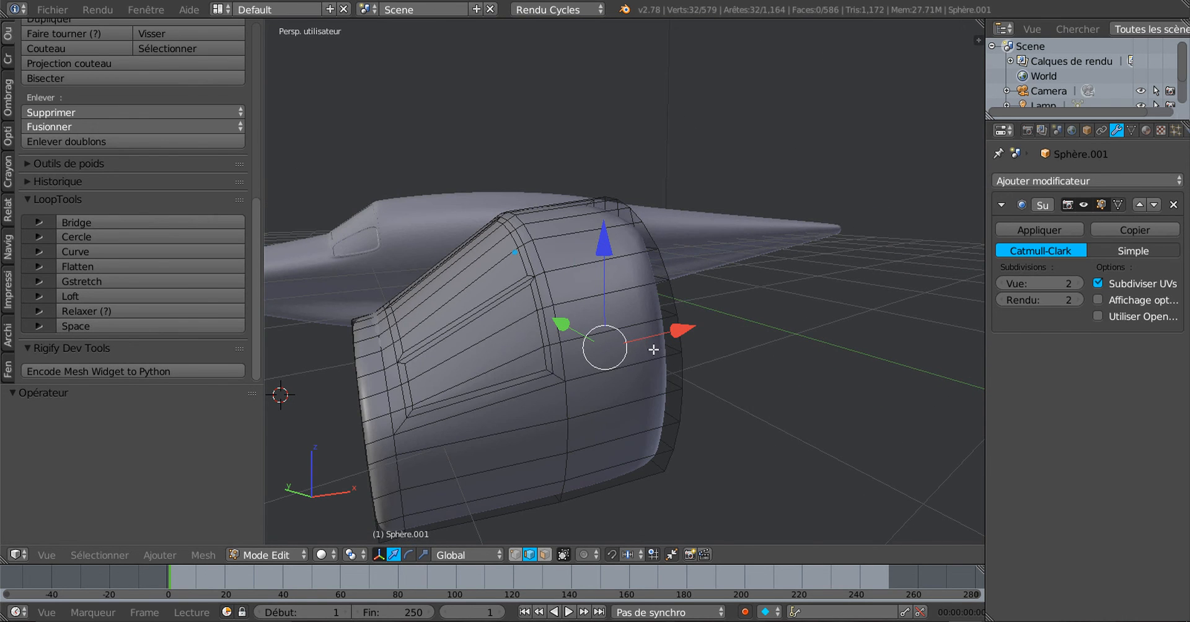
Leave Edit Mode on the cockpit, select the ship's hull and open it in Edit Mode
{"action": "middle_click_drag", "start_coordinate": [655, 349], "coordinate": [758, 333], "text": "shift"}
{"action": "key", "text": "Tab"}
{"action": "key", "text": "Tab"}
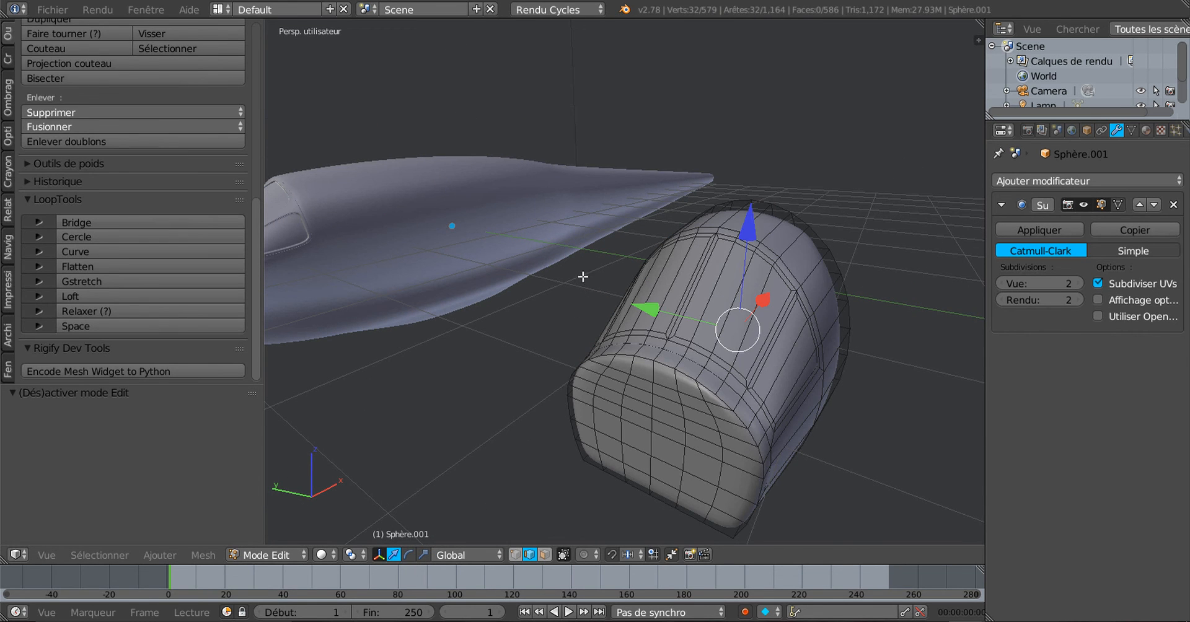
{"action": "scroll", "coordinate": [723, 317], "scroll_direction": "down", "scroll_amount": 2}
{"action": "middle_click_drag", "start_coordinate": [634, 368], "coordinate": [706, 372]}
{"action": "scroll", "coordinate": [706, 371], "scroll_direction": "down", "scroll_amount": 3}
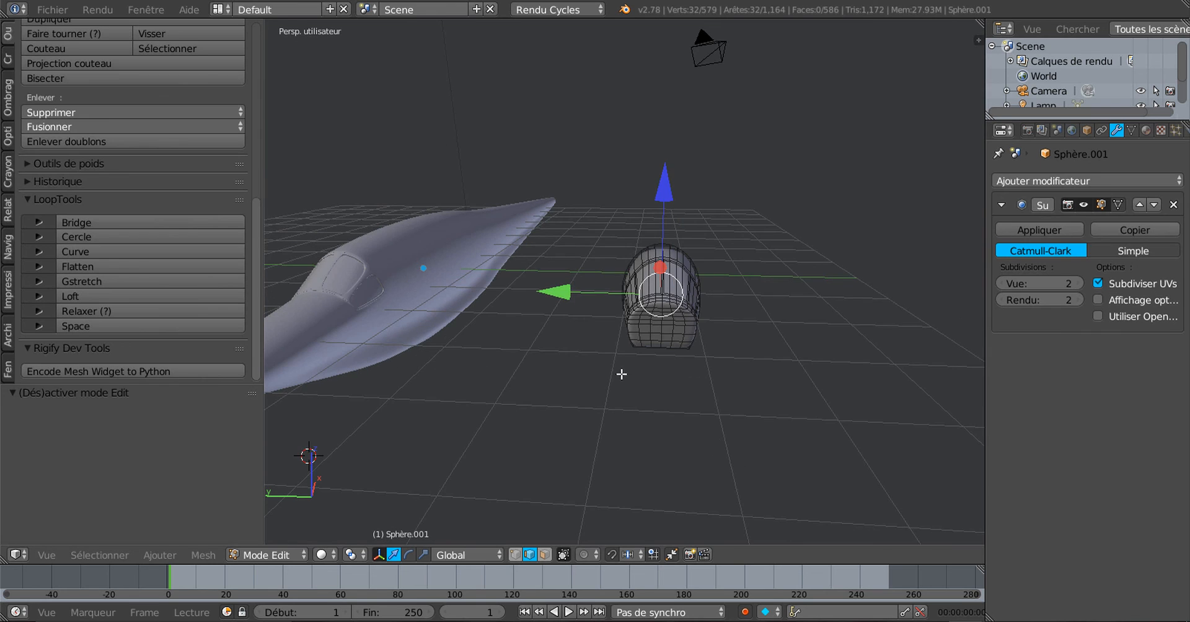
{"action": "middle_click_drag", "start_coordinate": [536, 377], "coordinate": [624, 376]}
{"action": "middle_click_drag", "start_coordinate": [616, 324], "coordinate": [678, 327]}
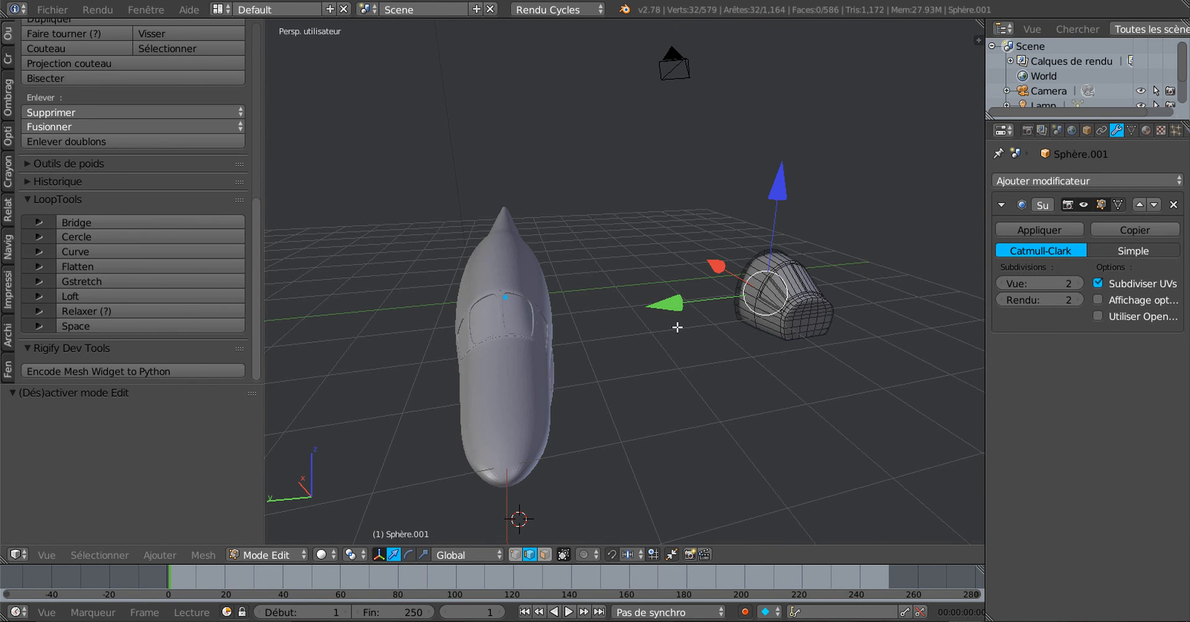
{"action": "key", "text": "Tab"}
{"action": "right_click", "coordinate": [539, 338]}
{"action": "key", "text": "Tab"}
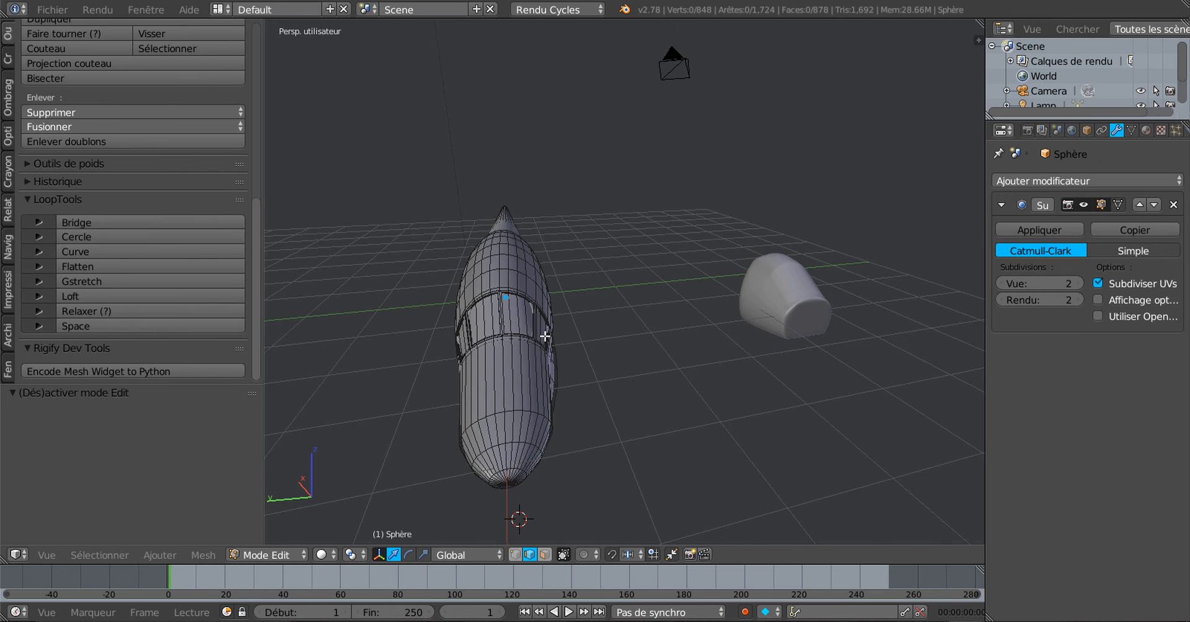
In face mode on the hull, select the three side-window faces and four front-window faces on the -Y side of the canopy
{"action": "middle_click_drag", "start_coordinate": [545, 337], "coordinate": [668, 328]}
{"action": "scroll", "coordinate": [516, 331], "scroll_direction": "up", "scroll_amount": 5}
{"action": "scroll", "coordinate": [516, 331], "scroll_direction": "up", "scroll_amount": 2}
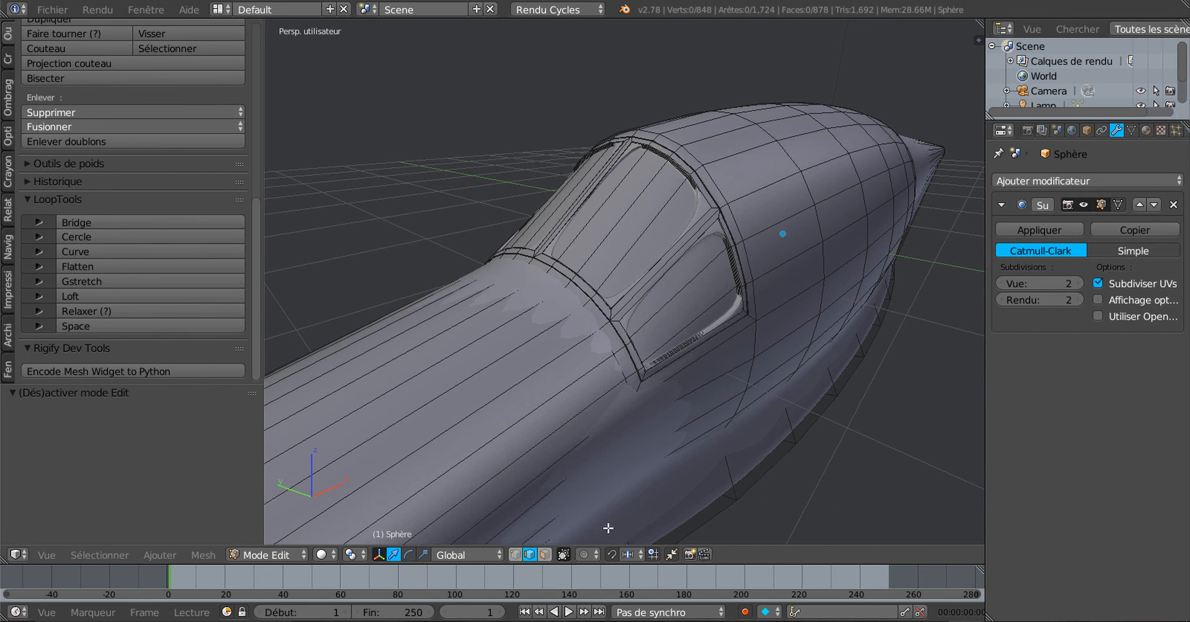
{"action": "left_click", "coordinate": [542, 554]}
{"action": "right_click", "coordinate": [713, 317]}
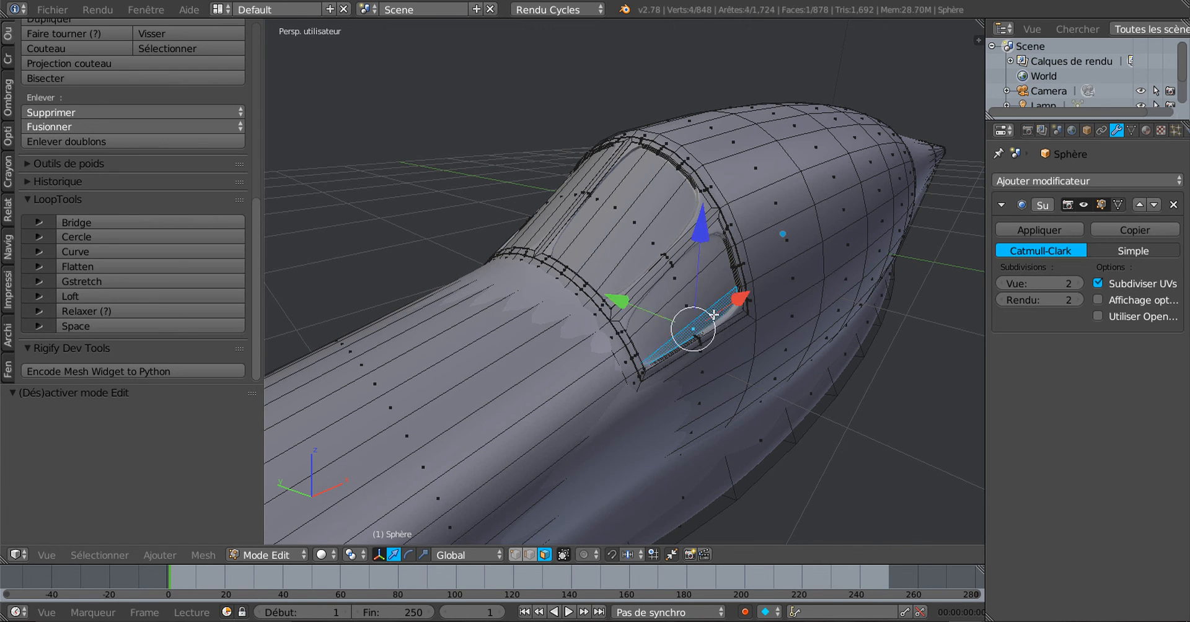
{"action": "right_click", "coordinate": [701, 280], "text": "shift"}
{"action": "right_click", "coordinate": [688, 268], "text": "shift"}
{"action": "middle_click_drag", "start_coordinate": [661, 329], "coordinate": [726, 347]}
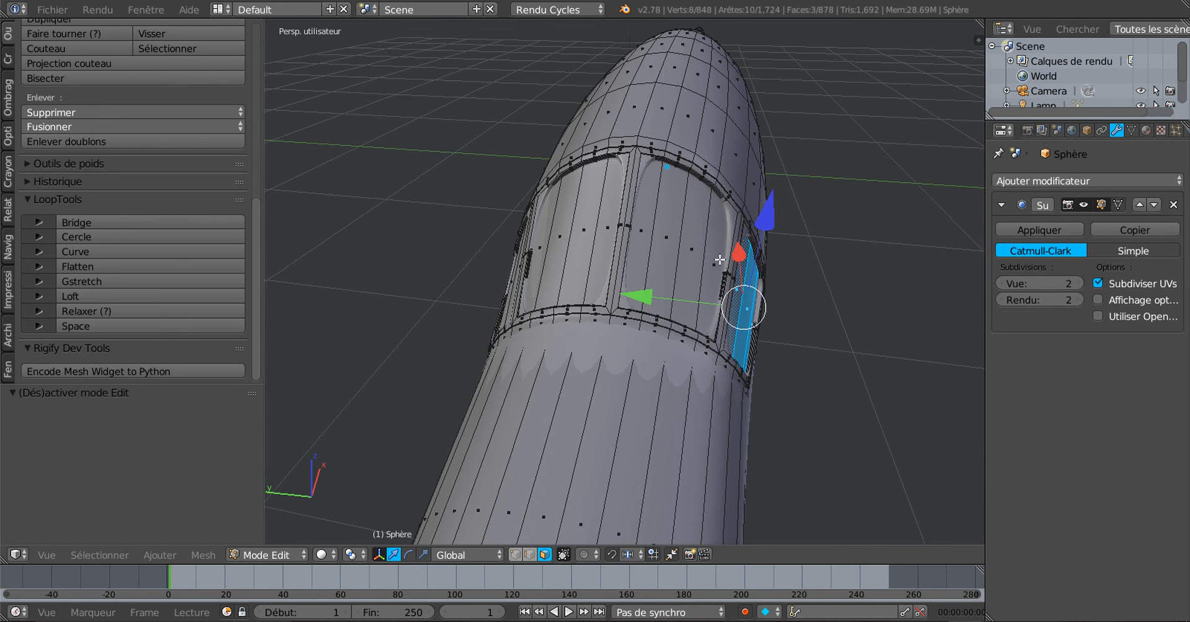
{"action": "right_click", "coordinate": [716, 257], "text": "shift"}
{"action": "right_click", "coordinate": [701, 244], "text": "shift"}
{"action": "right_click", "coordinate": [679, 231], "text": "shift"}
{"action": "right_click", "coordinate": [638, 225], "text": "shift"}
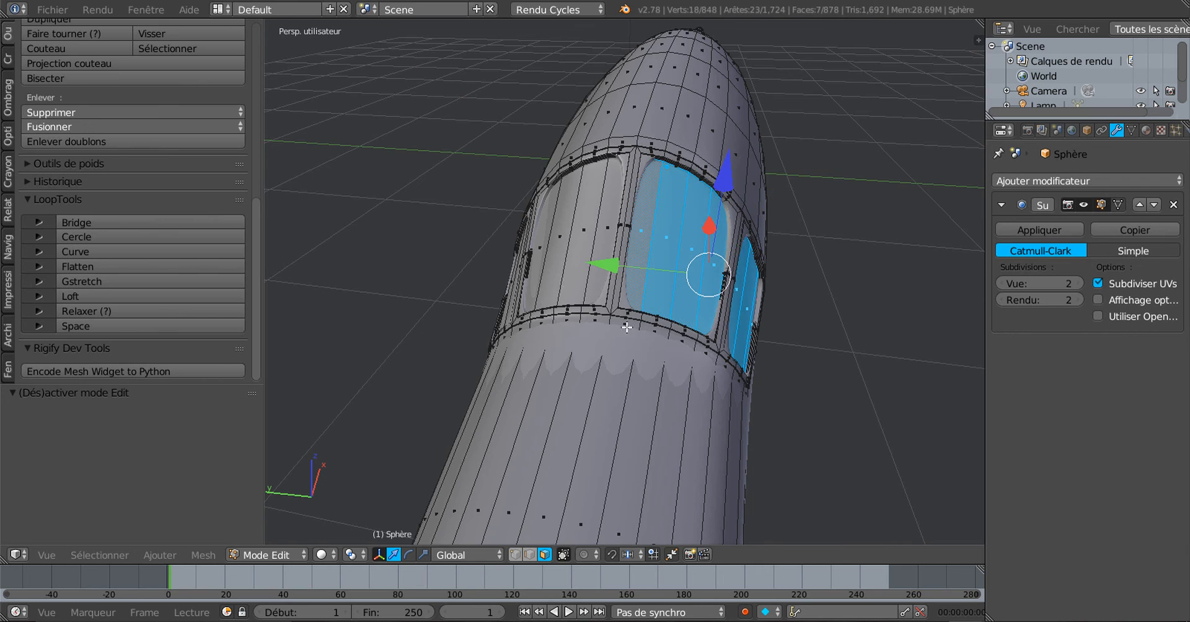
Extend the selection with the four front-window faces and three side-window faces on the canopy's +Y side
{"action": "middle_click_drag", "start_coordinate": [627, 328], "coordinate": [670, 307]}
{"action": "right_click", "coordinate": [684, 250], "text": "shift"}
{"action": "right_click", "coordinate": [668, 259], "text": "shift"}
{"action": "right_click", "coordinate": [640, 290], "text": "shift"}
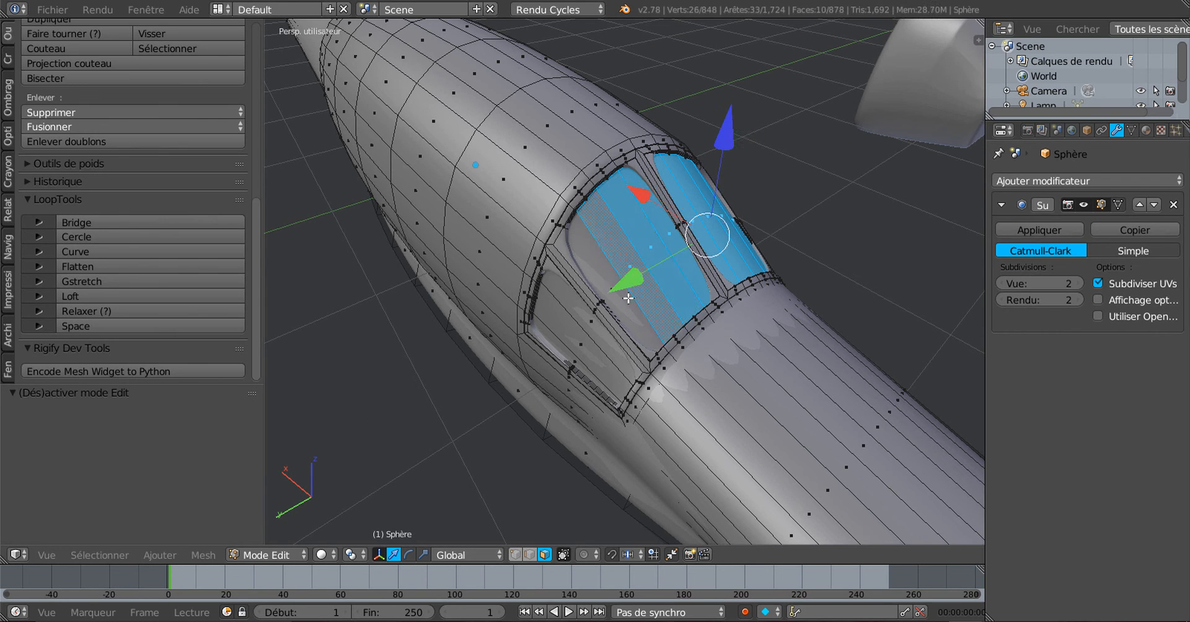
{"action": "right_click", "coordinate": [627, 300], "text": "shift"}
{"action": "middle_click_drag", "start_coordinate": [686, 354], "coordinate": [723, 327]}
{"action": "right_click", "coordinate": [640, 292], "text": "shift"}
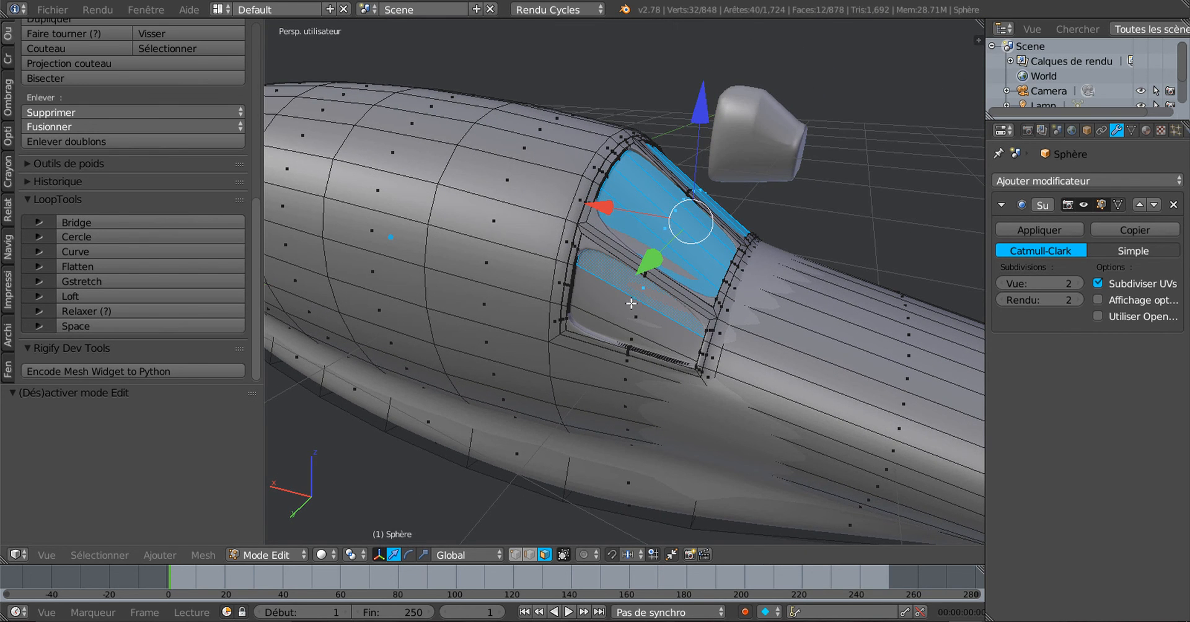
{"action": "right_click", "coordinate": [629, 308], "text": "shift"}
{"action": "right_click", "coordinate": [618, 328], "text": "shift"}
Duplicate the selected window faces of the hull in place, without any offset
{"action": "middle_click_drag", "start_coordinate": [812, 294], "coordinate": [737, 340]}
{"action": "scroll", "coordinate": [668, 340], "scroll_direction": "up", "scroll_amount": 4}
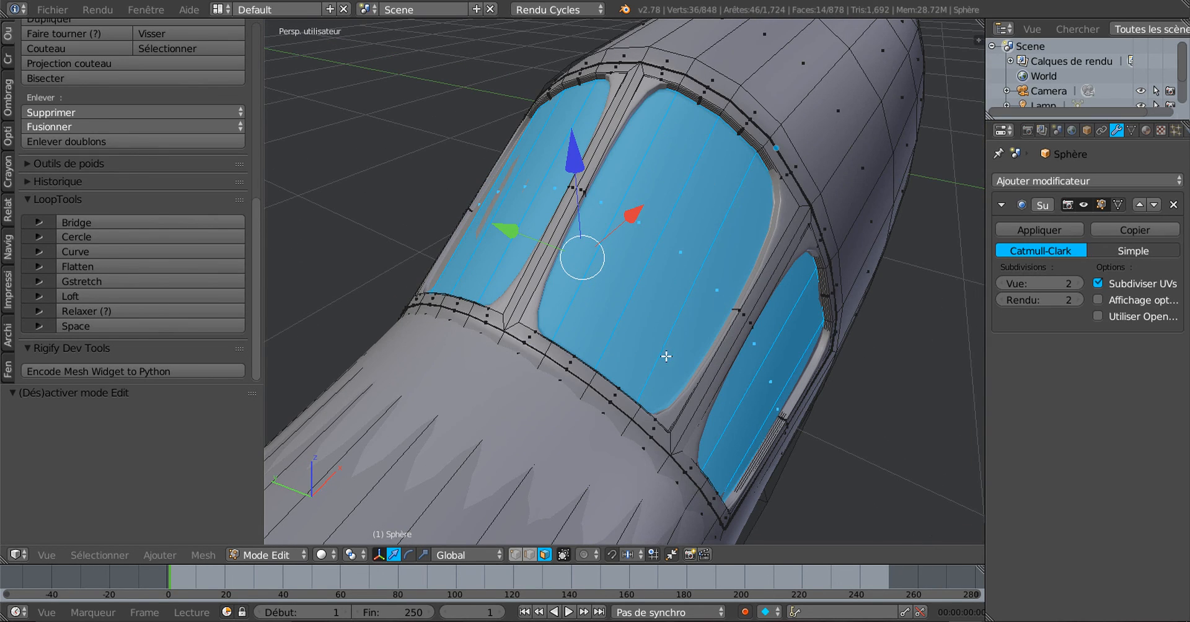
{"action": "scroll", "coordinate": [669, 352], "scroll_direction": "down", "scroll_amount": 2}
{"action": "scroll", "coordinate": [709, 352], "scroll_direction": "up", "scroll_amount": 1}
{"action": "middle_click_drag", "start_coordinate": [708, 352], "coordinate": [719, 352]}
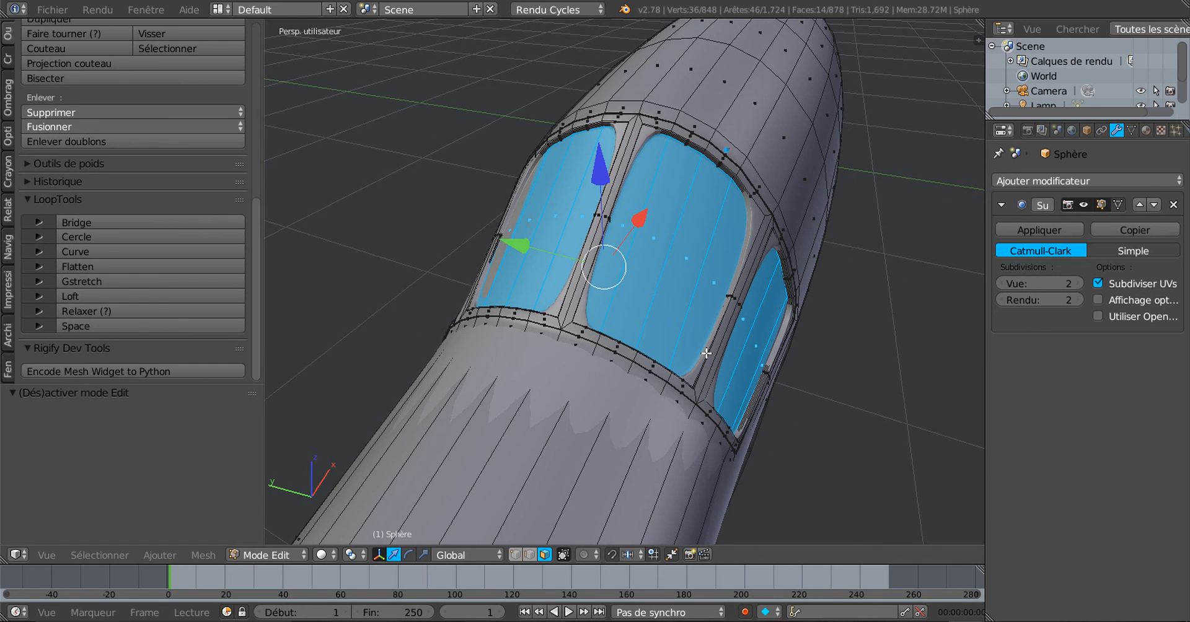
{"action": "key", "text": "shift+d"}
{"action": "right_click", "coordinate": [706, 353]}
{"action": "scroll", "coordinate": [707, 353], "scroll_direction": "down", "scroll_amount": 2}
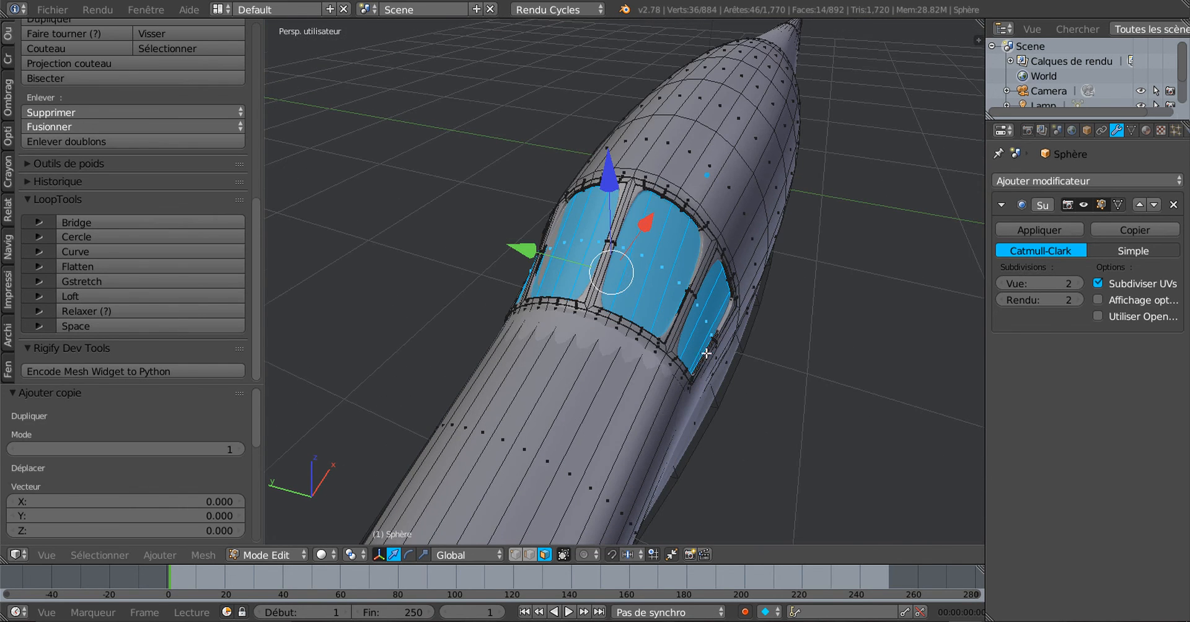
Move the duplicated window panes straight up along Z above the canopy and hide them
{"action": "left_click_drag", "start_coordinate": [608, 183], "coordinate": [608, 75]}
{"action": "middle_click_drag", "start_coordinate": [681, 260], "coordinate": [720, 467]}
{"action": "key", "text": "h"}
{"action": "scroll", "coordinate": [719, 465], "scroll_direction": "up", "scroll_amount": 3}
{"action": "scroll", "coordinate": [720, 461], "scroll_direction": "up", "scroll_amount": 2}
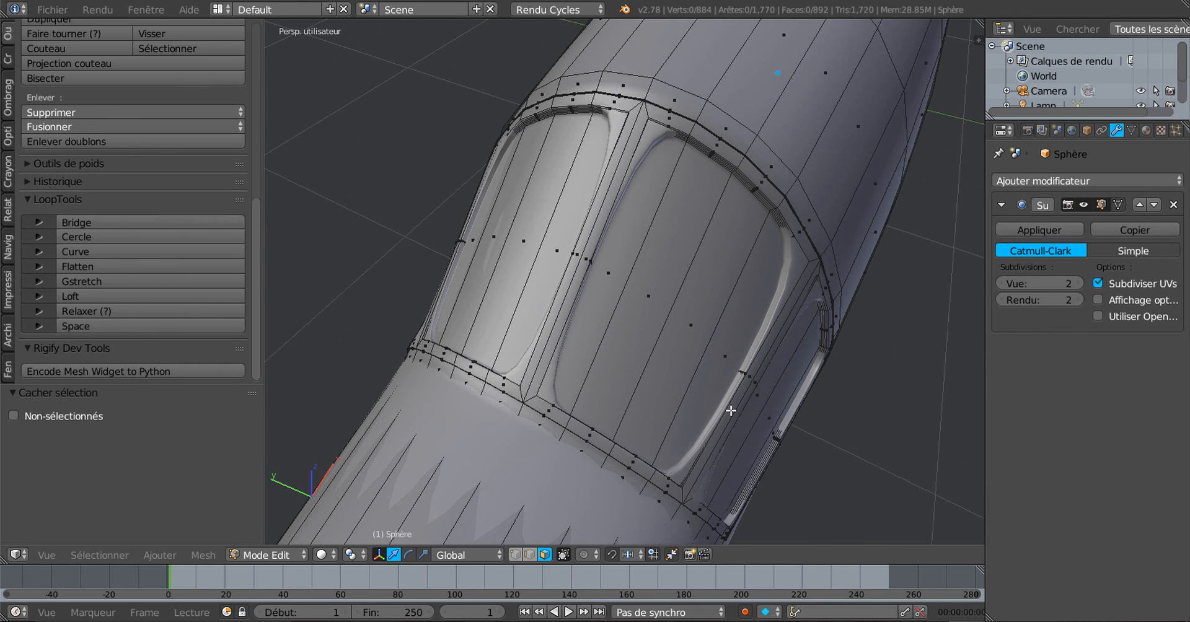
Select the original faces of all four canopy windows in the hull and delete them with the Faces option
{"action": "middle_click_drag", "start_coordinate": [730, 410], "coordinate": [664, 316]}
{"action": "right_click", "coordinate": [733, 333]}
{"action": "right_click", "coordinate": [707, 295], "text": "shift"}
{"action": "right_click", "coordinate": [667, 257], "text": "shift"}
{"action": "right_click", "coordinate": [638, 238], "text": "shift"}
{"action": "right_click", "coordinate": [664, 316], "text": "shift"}
{"action": "right_click", "coordinate": [674, 369], "text": "shift"}
{"action": "right_click", "coordinate": [661, 418], "text": "shift"}
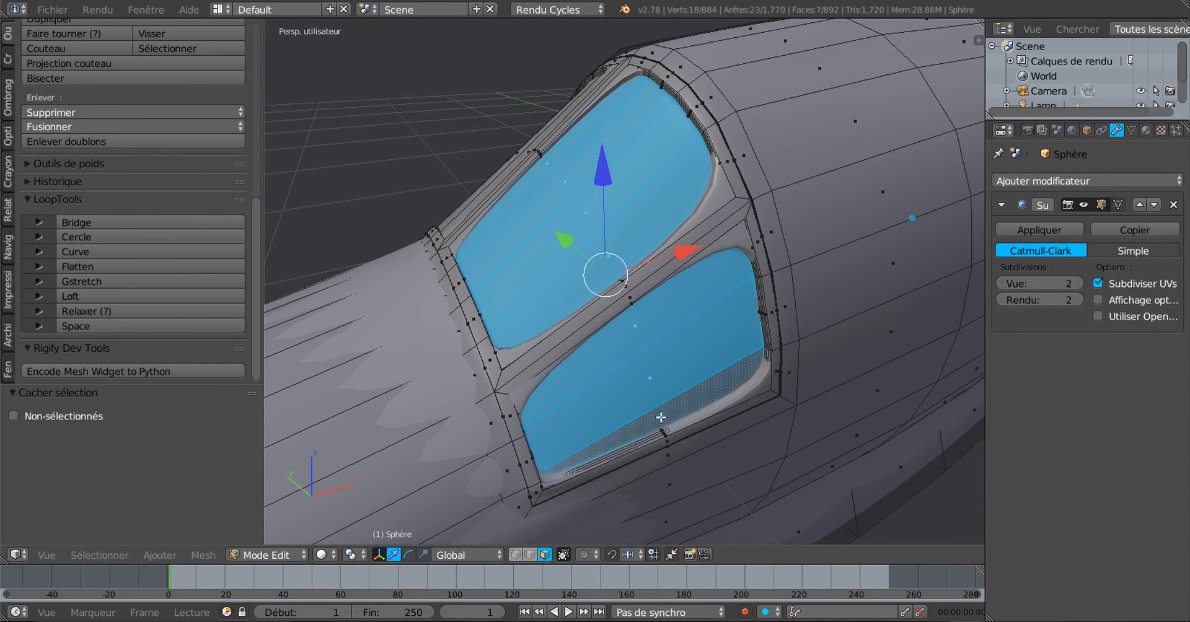
{"action": "middle_click_drag", "start_coordinate": [522, 427], "coordinate": [717, 404]}
{"action": "right_click", "coordinate": [668, 387], "text": "shift"}
{"action": "right_click", "coordinate": [644, 406], "text": "shift"}
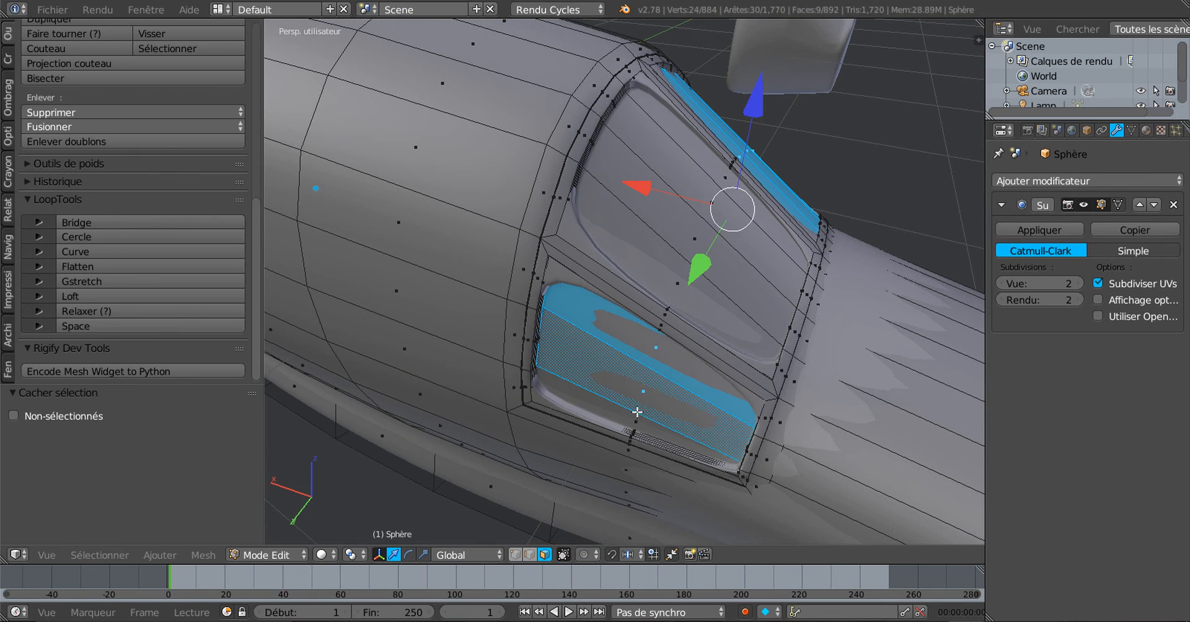
{"action": "right_click", "coordinate": [636, 414], "text": "shift"}
{"action": "middle_click_drag", "start_coordinate": [790, 450], "coordinate": [693, 465]}
{"action": "right_click", "coordinate": [613, 341], "text": "shift"}
{"action": "right_click", "coordinate": [633, 314], "text": "shift"}
{"action": "right_click", "coordinate": [686, 280], "text": "shift"}
{"action": "right_click", "coordinate": [722, 262], "text": "shift"}
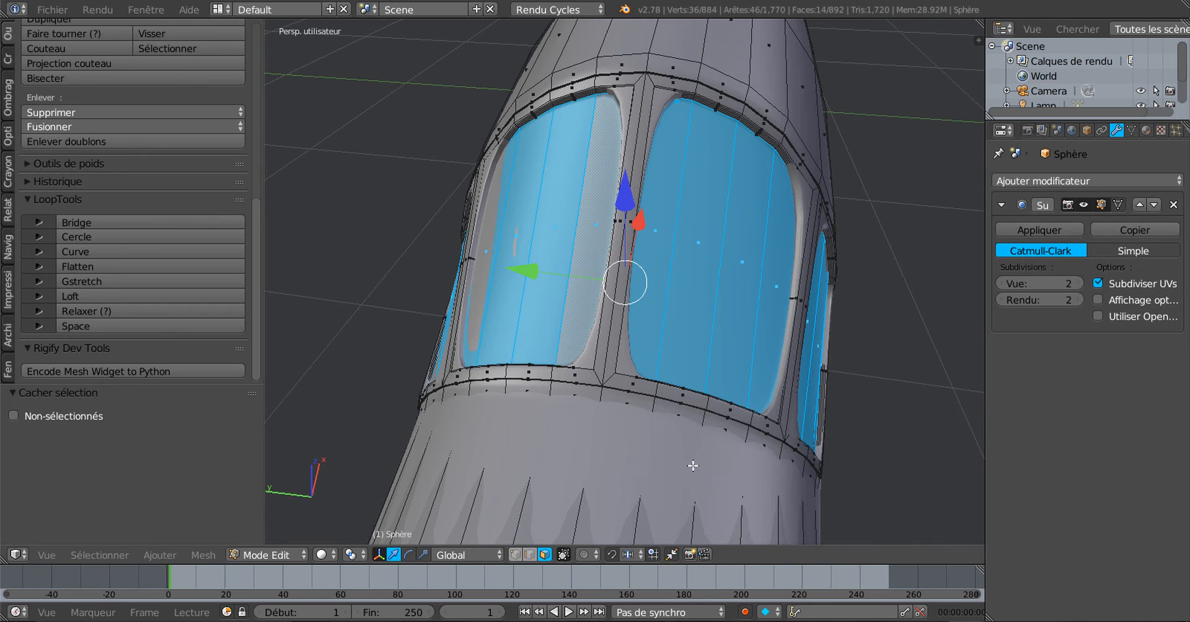
{"action": "key", "text": "x"}
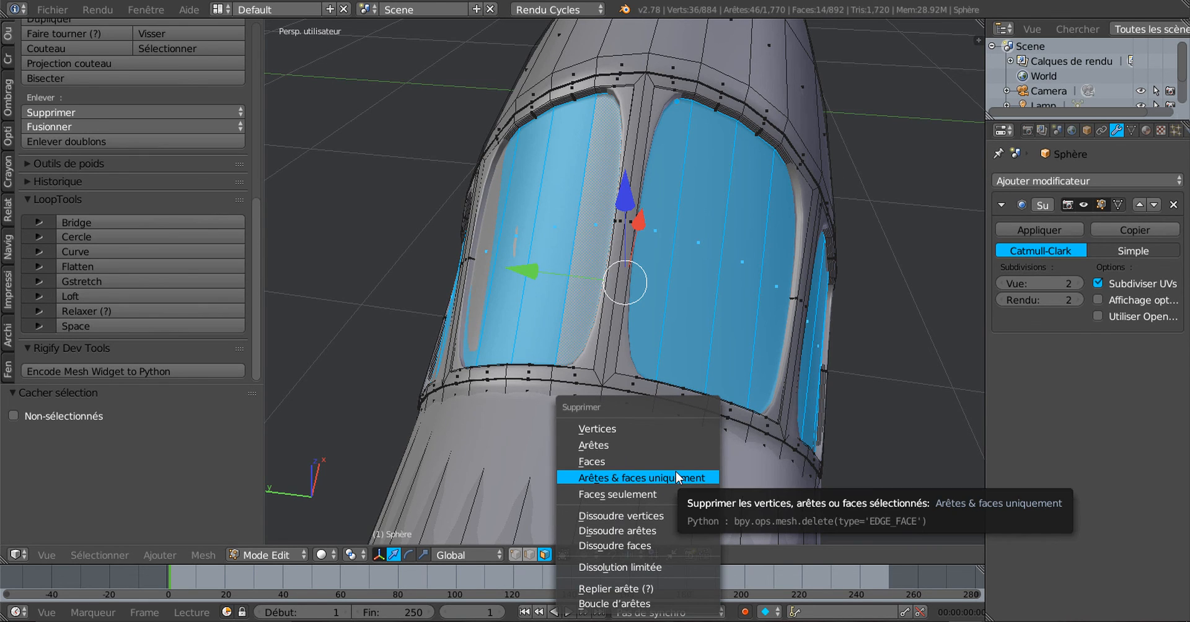
{"action": "left_click", "coordinate": [674, 460]}
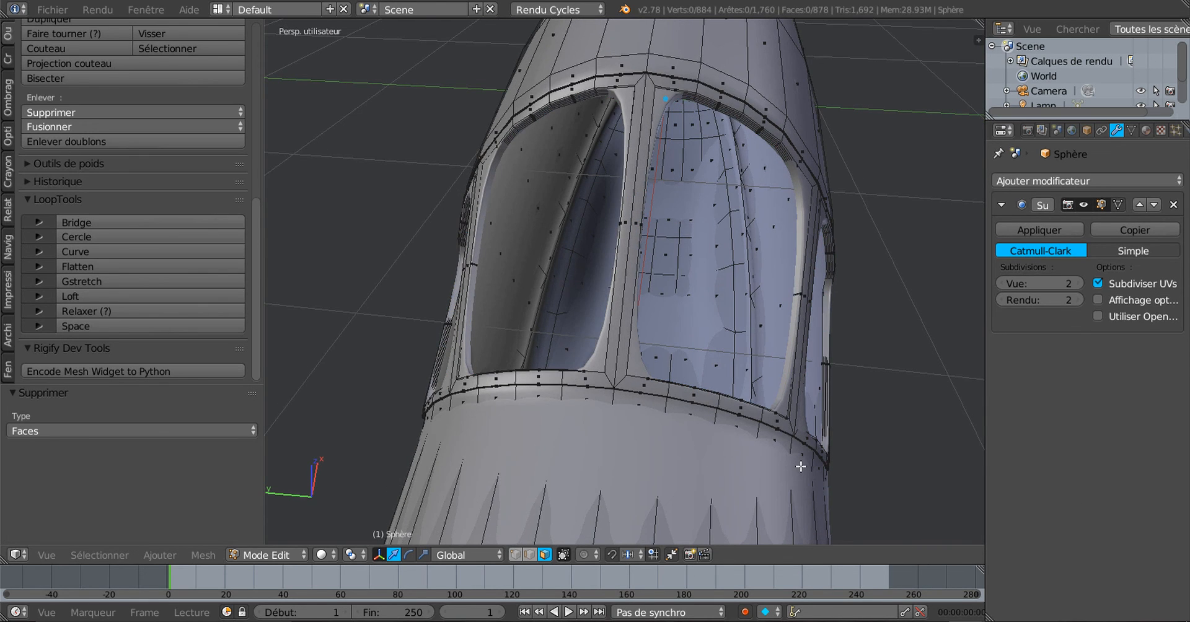
Return the hull to Object Mode, then select the separate cockpit shell and open it in Edit Mode
{"action": "middle_click_drag", "start_coordinate": [791, 467], "coordinate": [746, 436]}
{"action": "scroll", "coordinate": [701, 446], "scroll_direction": "down", "scroll_amount": 4}
{"action": "key", "text": "Tab"}
{"action": "key", "text": "Tab"}
{"action": "key", "text": "Tab"}
{"action": "scroll", "coordinate": [745, 436], "scroll_direction": "down", "scroll_amount": 4}
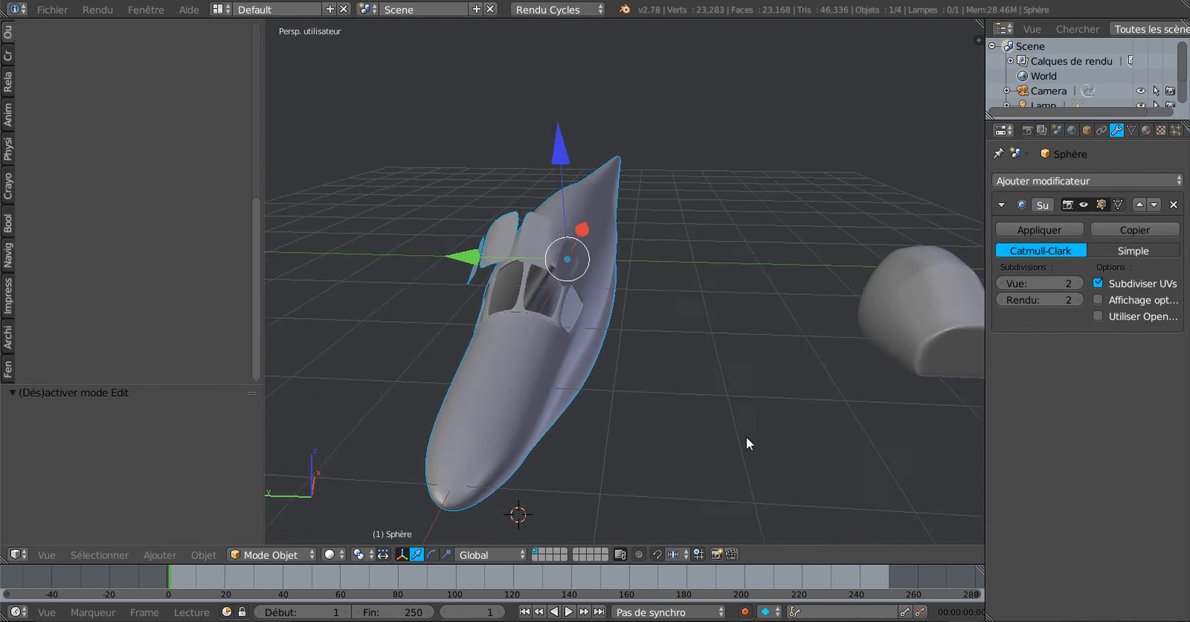
{"action": "right_click", "coordinate": [869, 312]}
{"action": "middle_click_drag", "start_coordinate": [884, 433], "coordinate": [811, 466]}
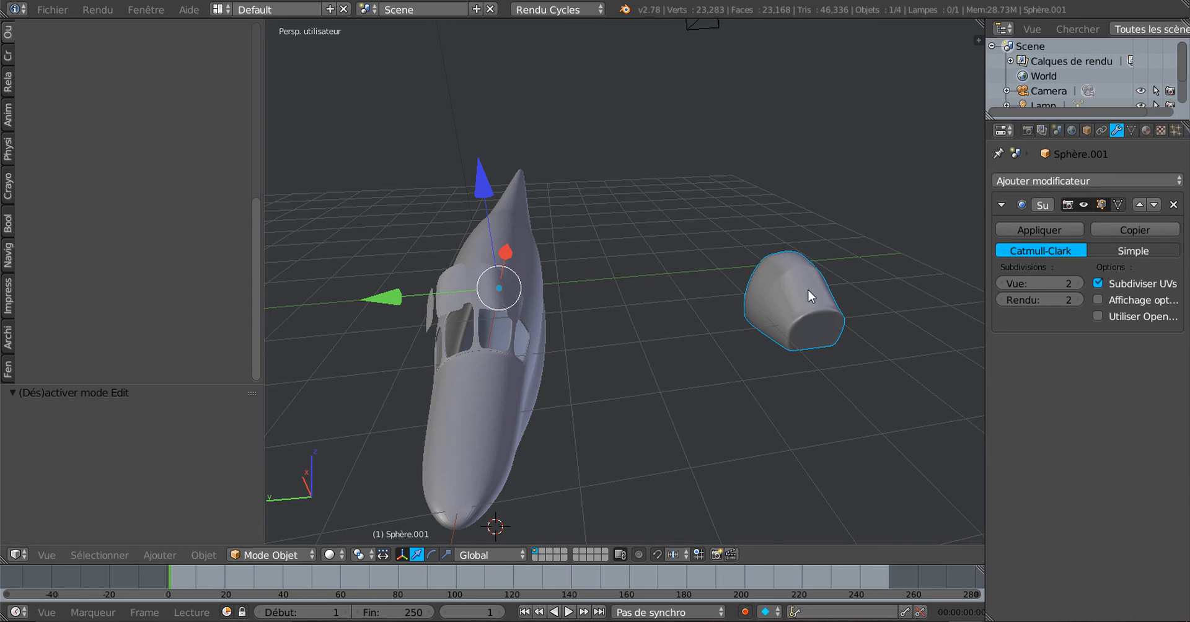
{"action": "scroll", "coordinate": [806, 328], "scroll_direction": "up", "scroll_amount": 5}
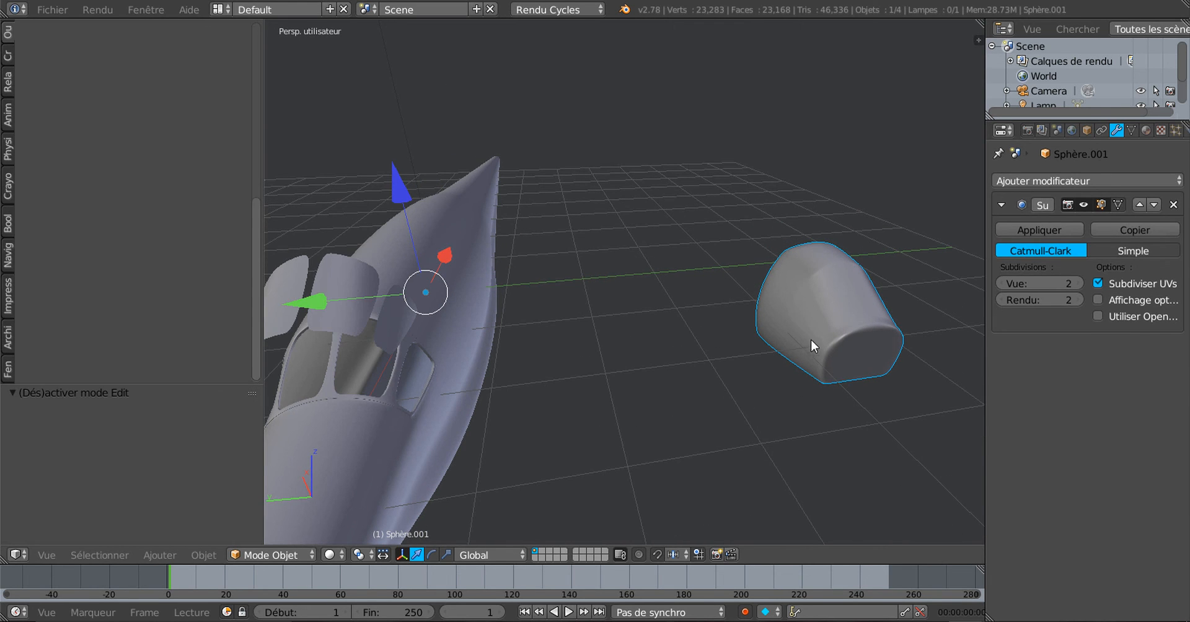
{"action": "key", "text": "Tab"}
Delete the three faces filling the cockpit shell's side window on the -Y side
{"action": "middle_click_drag", "start_coordinate": [773, 379], "coordinate": [709, 396]}
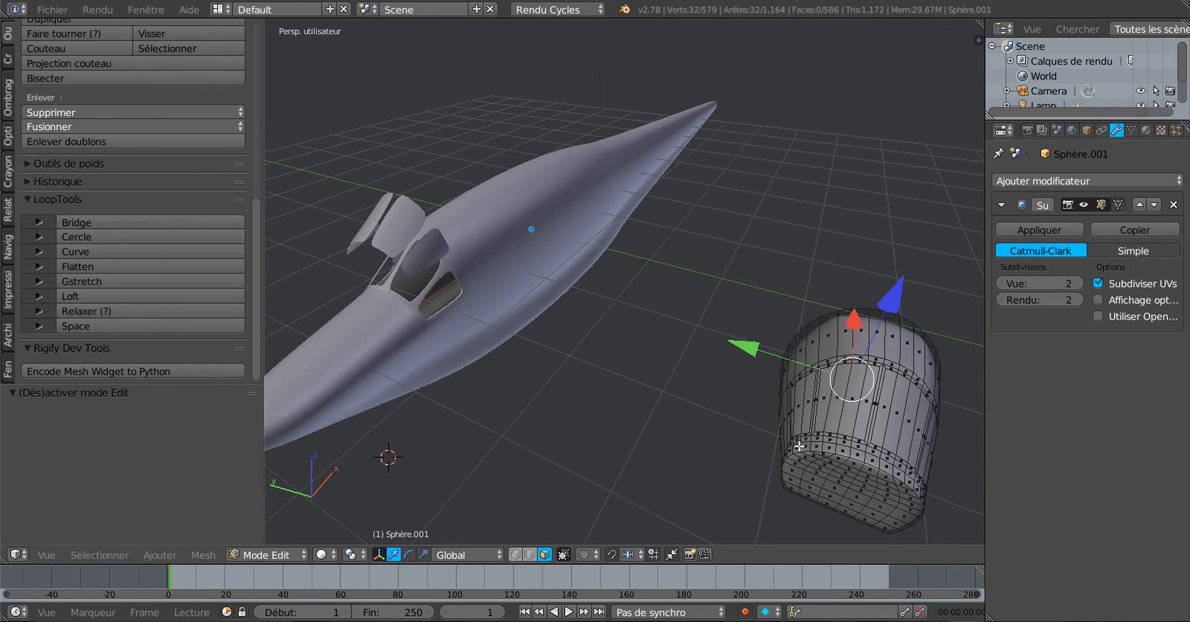
{"action": "middle_click_drag", "start_coordinate": [800, 446], "coordinate": [632, 319]}
{"action": "scroll", "coordinate": [701, 399], "scroll_direction": "up", "scroll_amount": 2}
{"action": "scroll", "coordinate": [713, 382], "scroll_direction": "up", "scroll_amount": 3}
{"action": "left_click", "coordinate": [635, 294]}
{"action": "left_click", "coordinate": [657, 370], "text": "shift"}
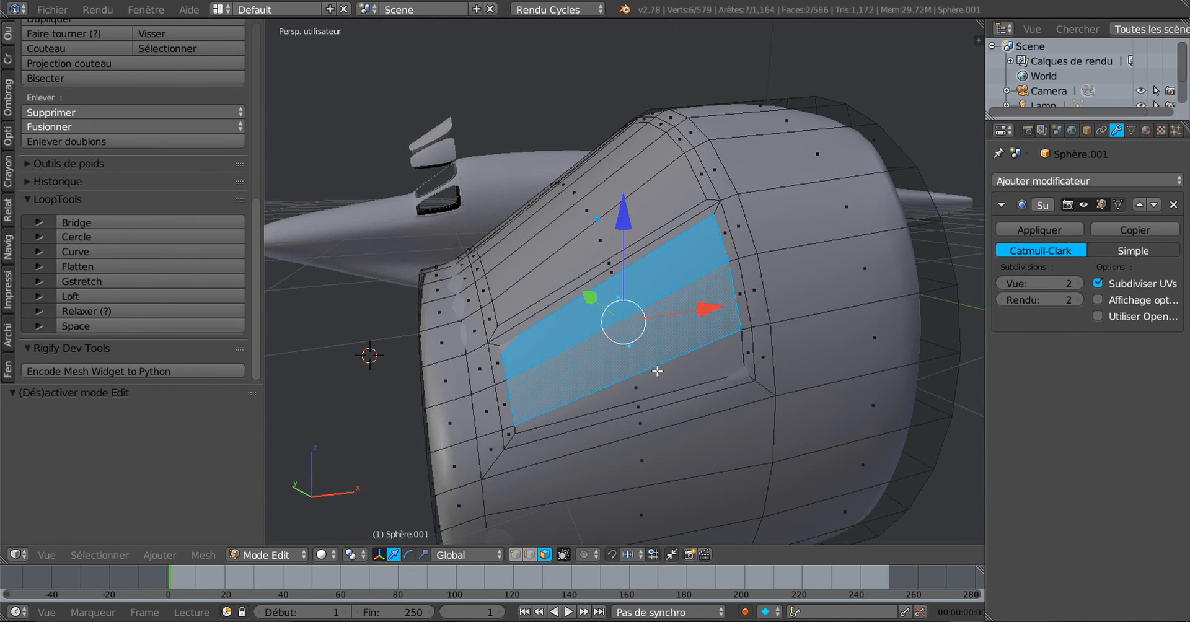
{"action": "left_click", "coordinate": [656, 372], "text": "shift"}
{"action": "key", "text": "x"}
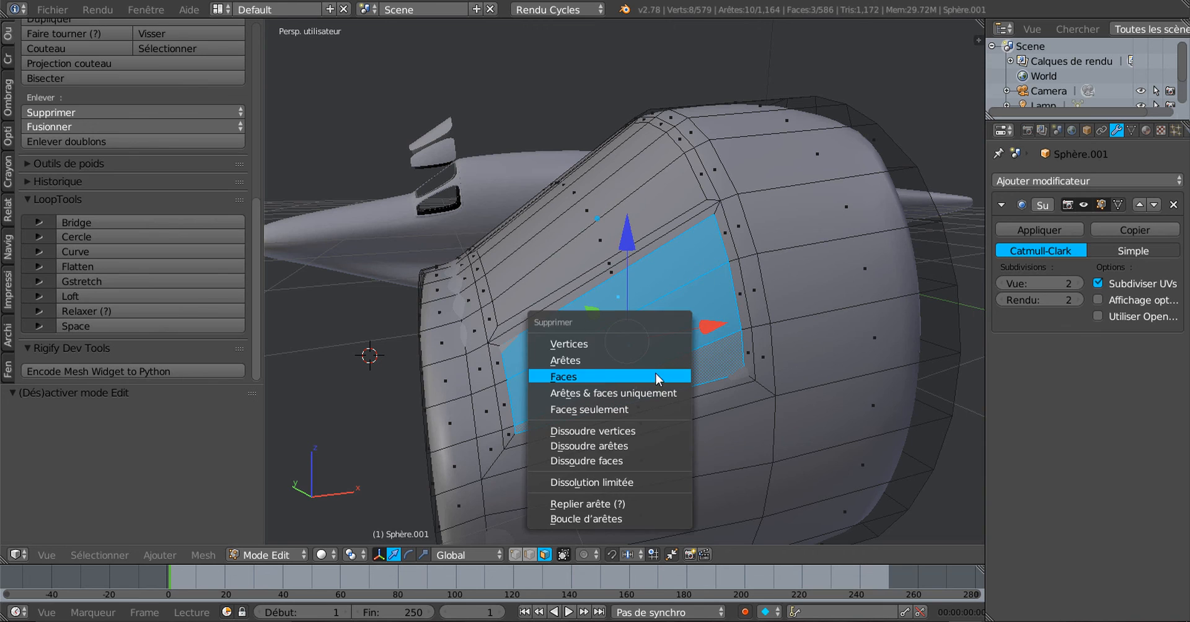
{"action": "left_click", "coordinate": [604, 376]}
Delete the four faces filling the cockpit shell's front window on the -Y side
{"action": "middle_click_drag", "start_coordinate": [604, 376], "coordinate": [823, 396]}
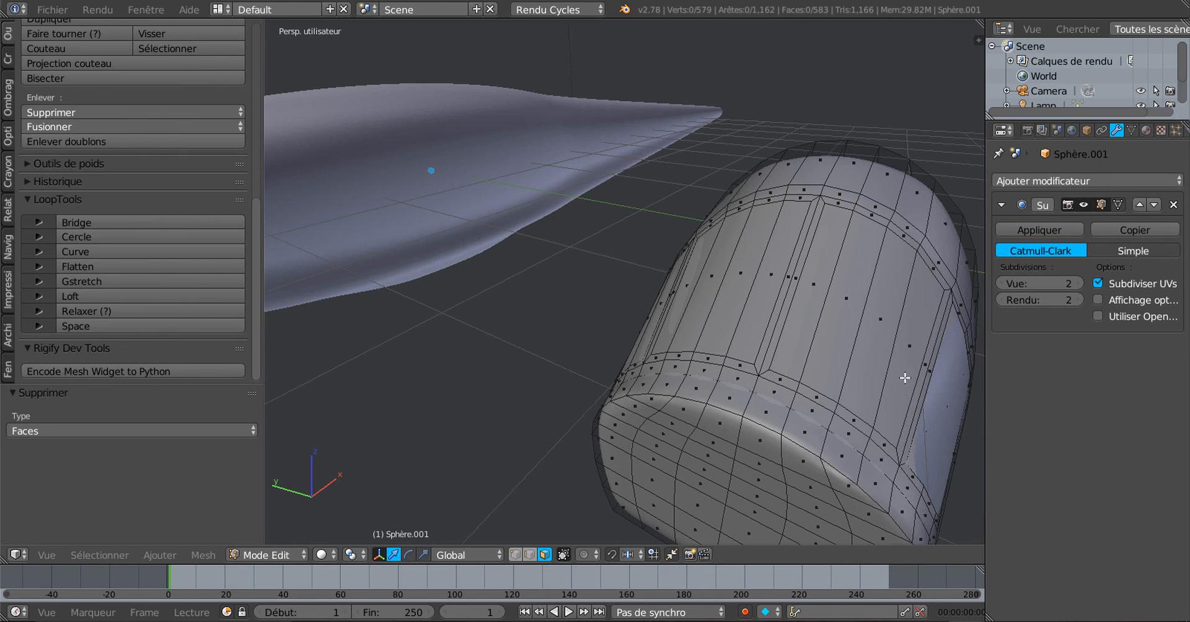
{"action": "right_click", "coordinate": [903, 373]}
{"action": "right_click", "coordinate": [885, 335], "text": "shift"}
{"action": "right_click", "coordinate": [852, 292], "text": "shift"}
{"action": "right_click", "coordinate": [832, 277], "text": "shift"}
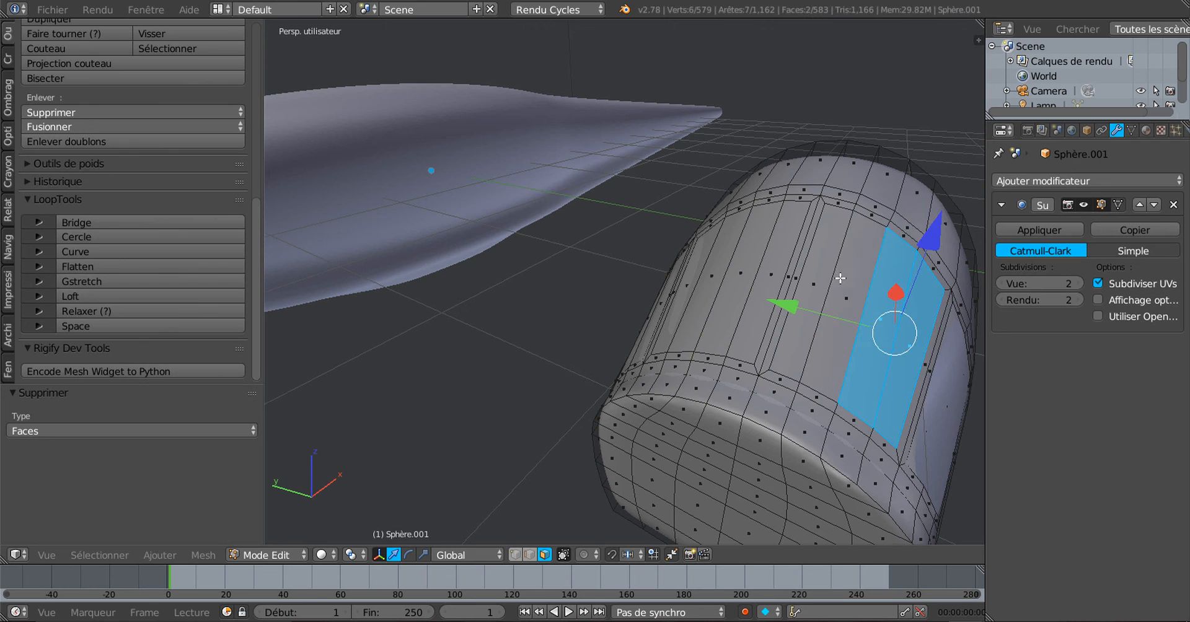
{"action": "right_click", "coordinate": [840, 278], "text": "shift"}
{"action": "right_click", "coordinate": [823, 275], "text": "shift"}
{"action": "key", "text": "x"}
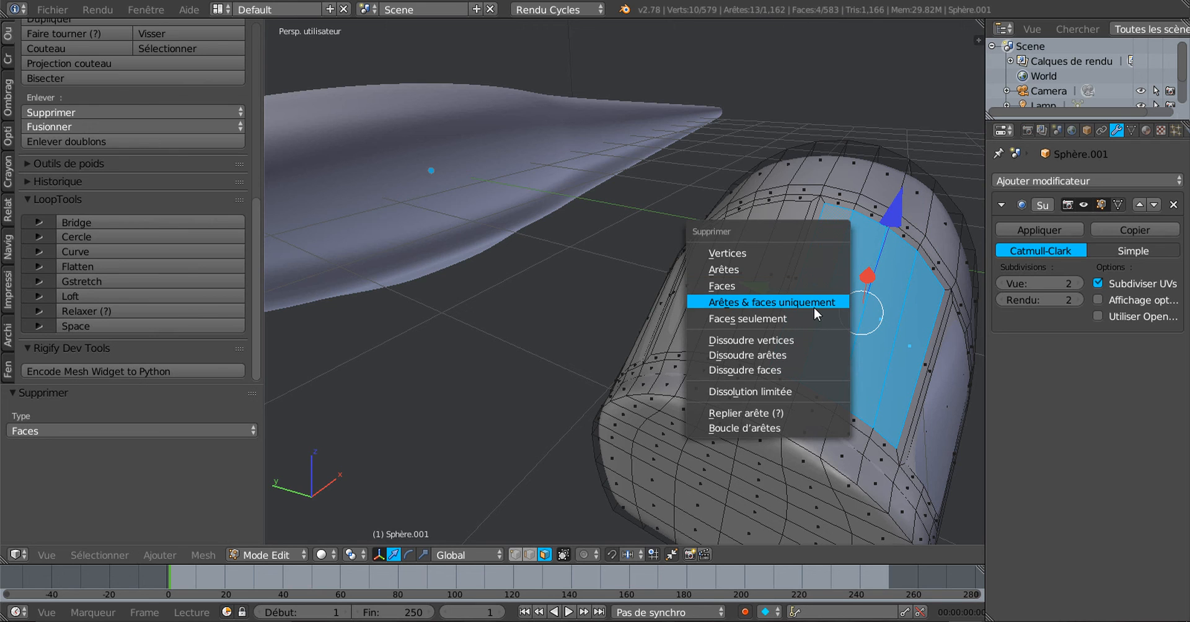
{"action": "left_click", "coordinate": [804, 285]}
Delete the four faces filling the cockpit shell's front window on the +Y side
{"action": "middle_click_drag", "start_coordinate": [860, 363], "coordinate": [860, 305]}
{"action": "right_click", "coordinate": [860, 304]}
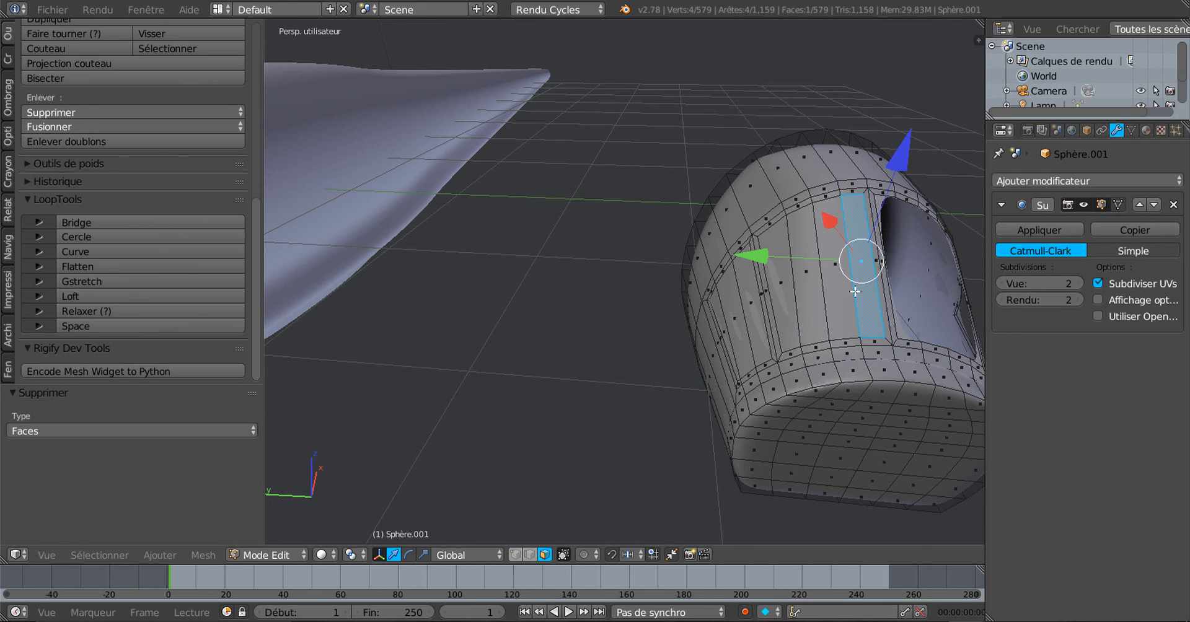
{"action": "right_click", "coordinate": [837, 289], "text": "shift"}
{"action": "right_click", "coordinate": [817, 288], "text": "shift"}
{"action": "right_click", "coordinate": [779, 293], "text": "shift"}
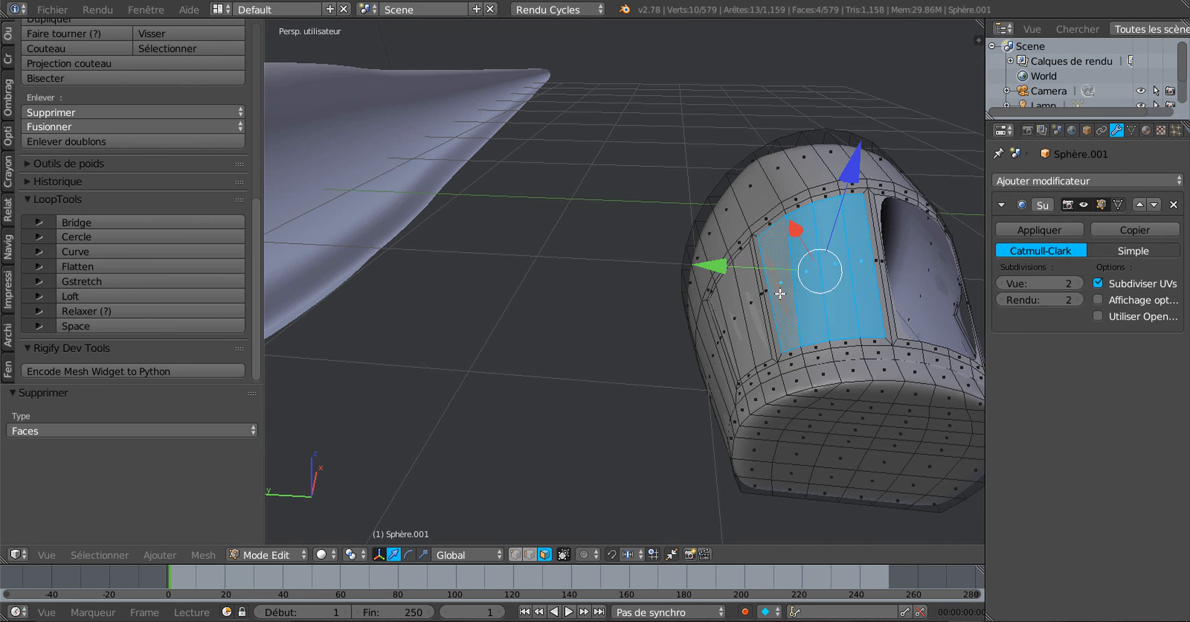
{"action": "key", "text": "x"}
{"action": "left_click", "coordinate": [754, 294]}
Delete the three faces filling the cockpit shell's remaining side window on the +Y side
{"action": "middle_click_drag", "start_coordinate": [753, 293], "coordinate": [812, 329]}
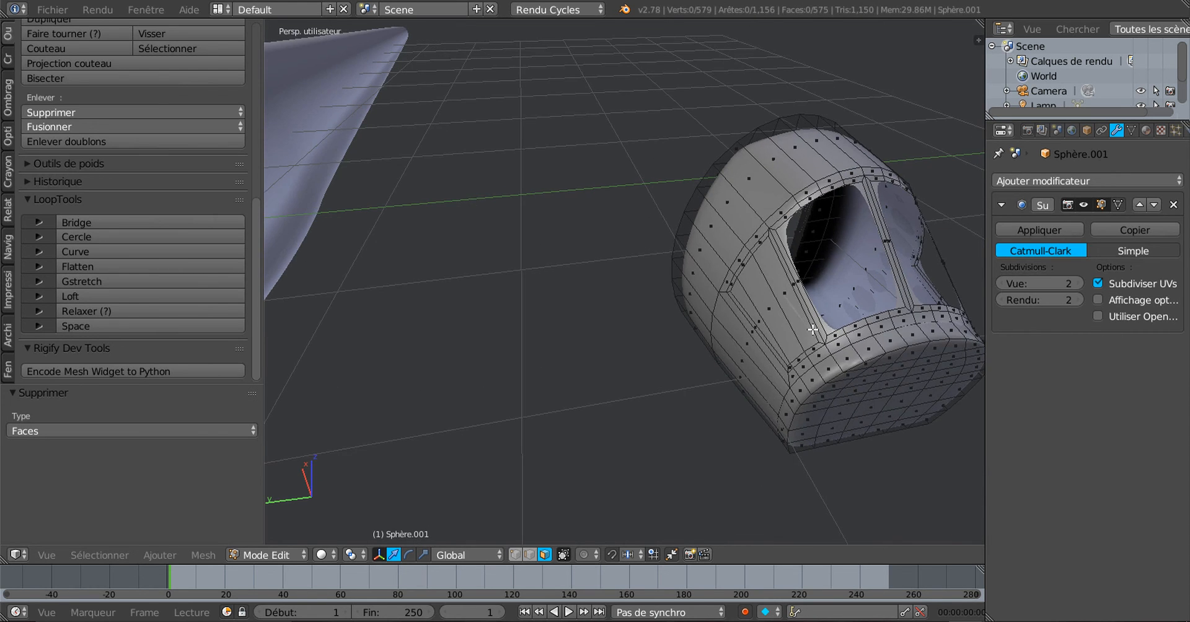
{"action": "scroll", "coordinate": [812, 330], "scroll_direction": "up", "scroll_amount": 3}
{"action": "right_click", "coordinate": [871, 288]}
{"action": "right_click", "coordinate": [858, 300], "text": "shift"}
{"action": "right_click", "coordinate": [830, 320], "text": "shift"}
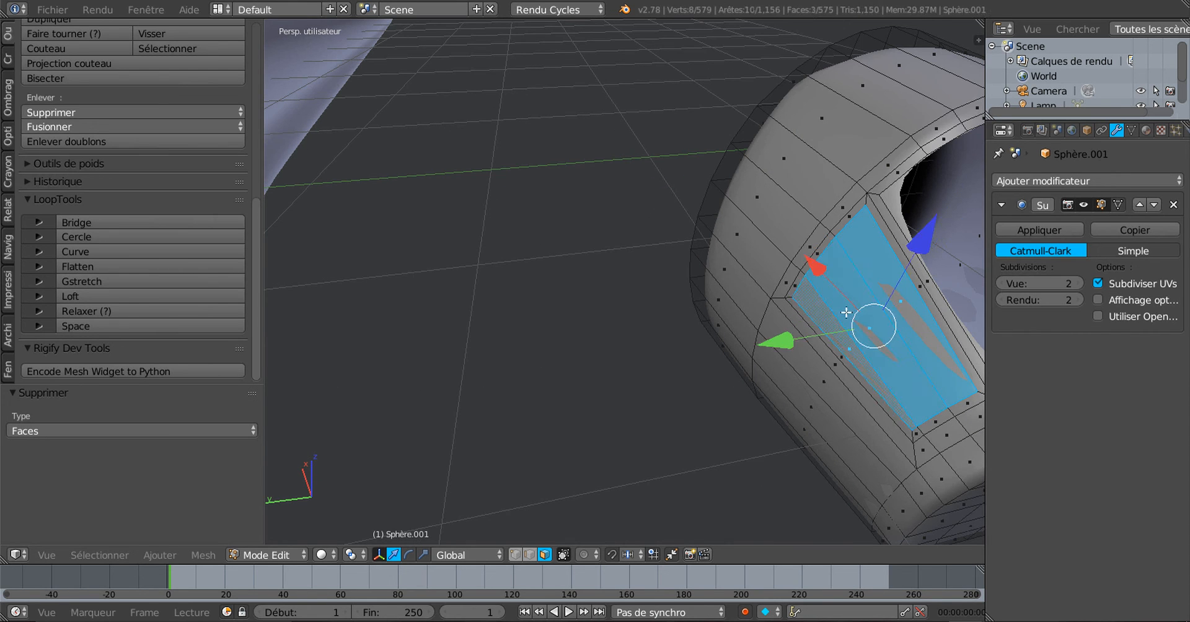
{"action": "key", "text": "x"}
{"action": "left_click", "coordinate": [814, 316]}
Show the cockpit shell in Object Mode and examine its window openings beside the hull
{"action": "scroll", "coordinate": [814, 316], "scroll_direction": "down", "scroll_amount": 5}
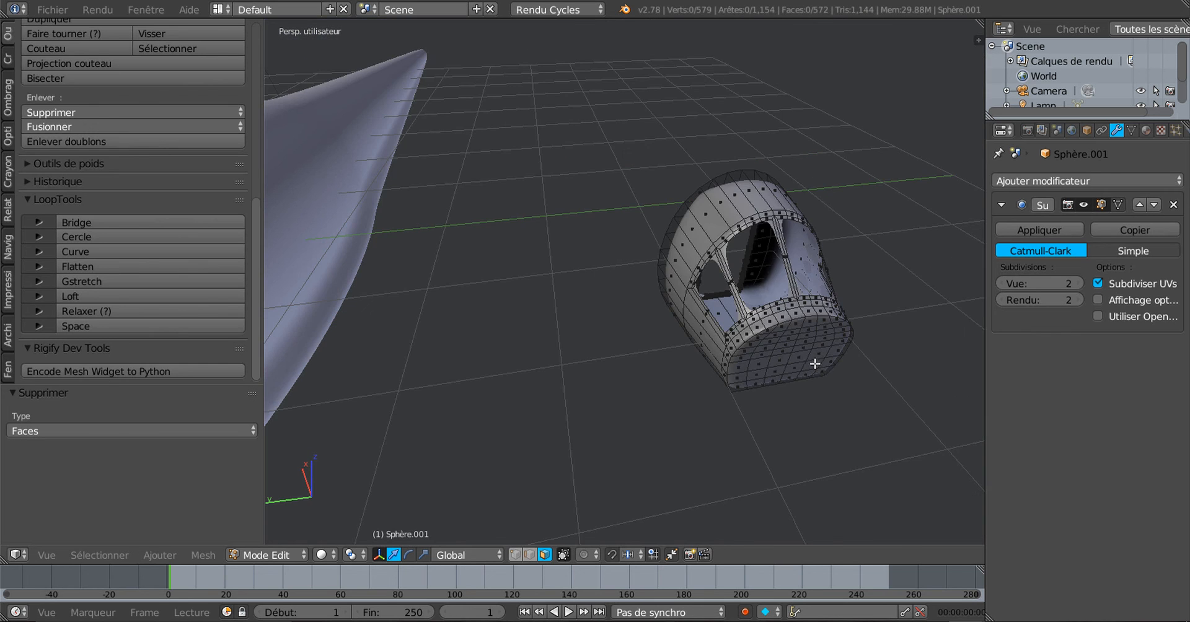
{"action": "middle_click_drag", "start_coordinate": [814, 316], "coordinate": [744, 390]}
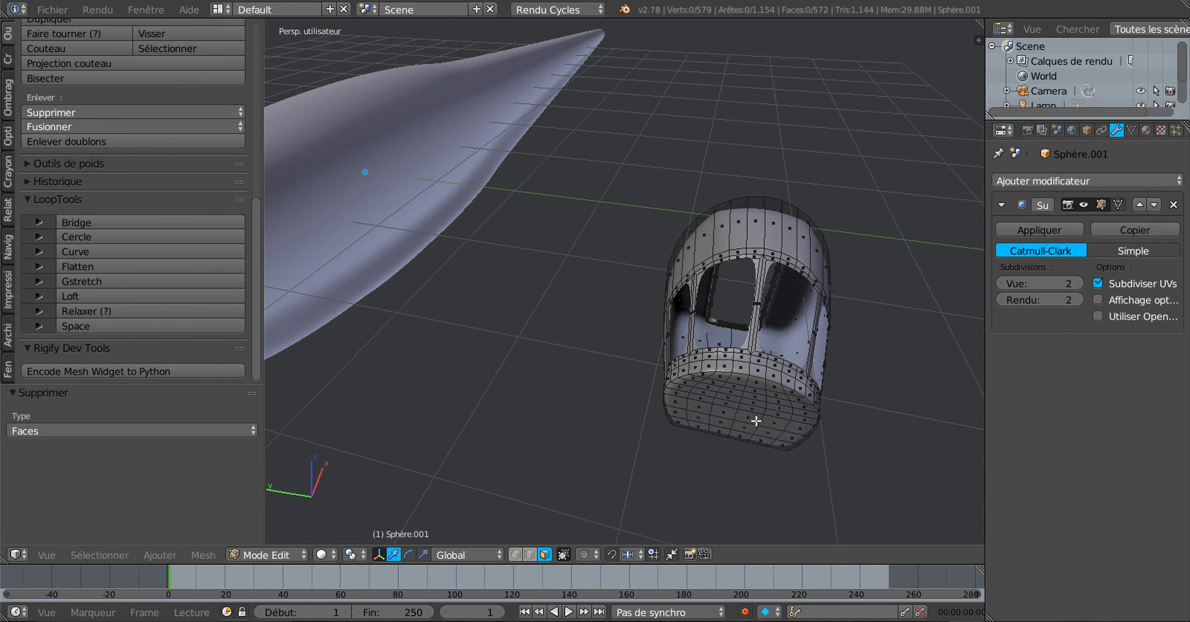
{"action": "key", "text": "Tab"}
{"action": "middle_click_drag", "start_coordinate": [767, 437], "coordinate": [783, 418]}
{"action": "middle_click_drag", "start_coordinate": [751, 472], "coordinate": [836, 475]}
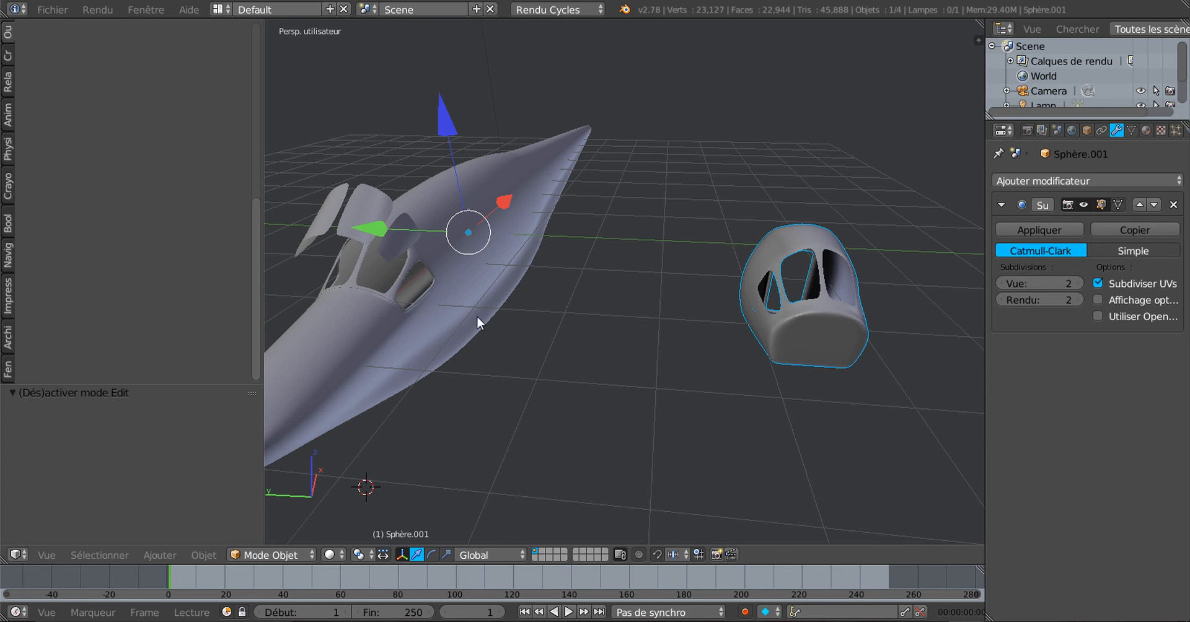
Join the separate cockpit shell to the ship's hull as one object
{"action": "middle_click_drag", "start_coordinate": [478, 322], "coordinate": [699, 288]}
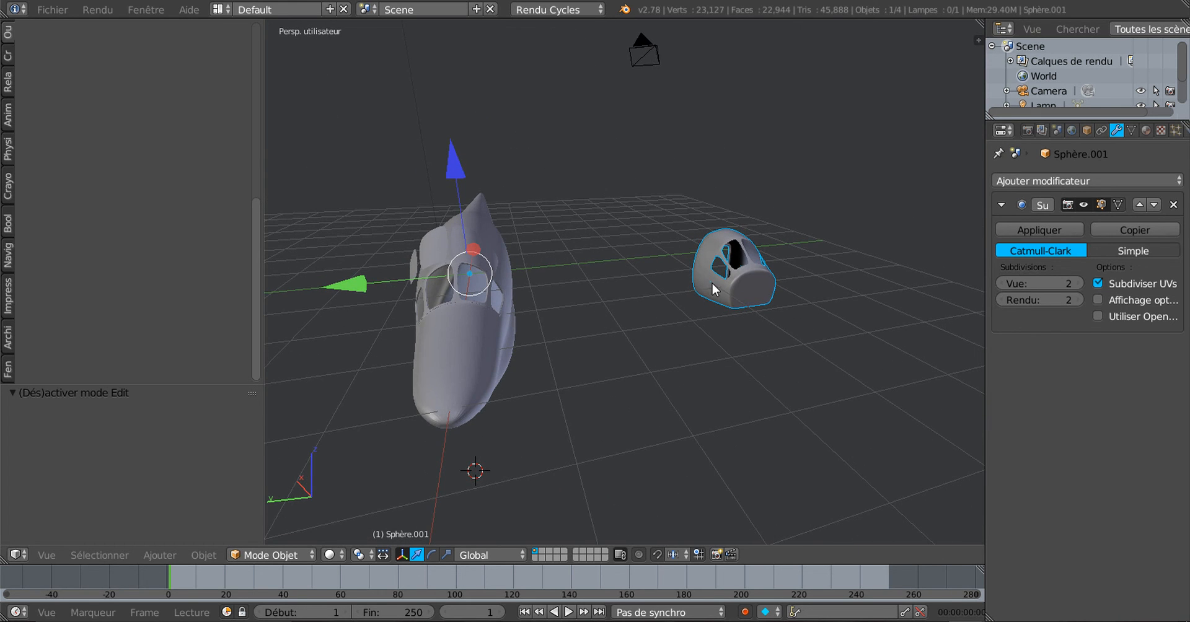
{"action": "middle_click_drag", "start_coordinate": [488, 246], "coordinate": [680, 317]}
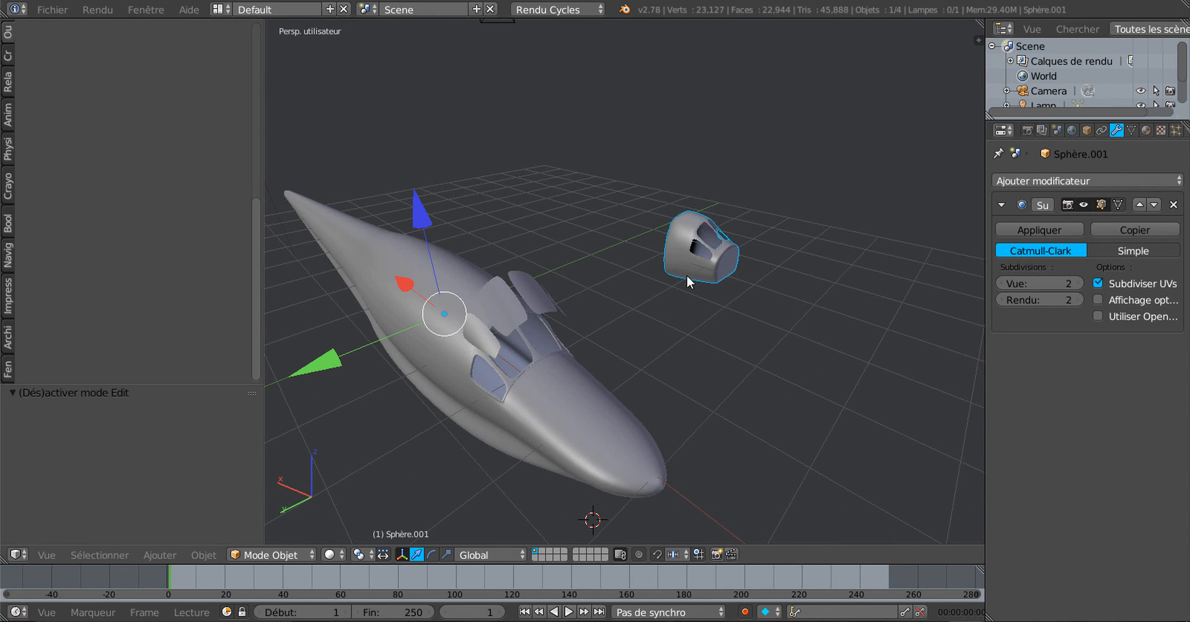
{"action": "right_click", "coordinate": [556, 402], "text": "shift"}
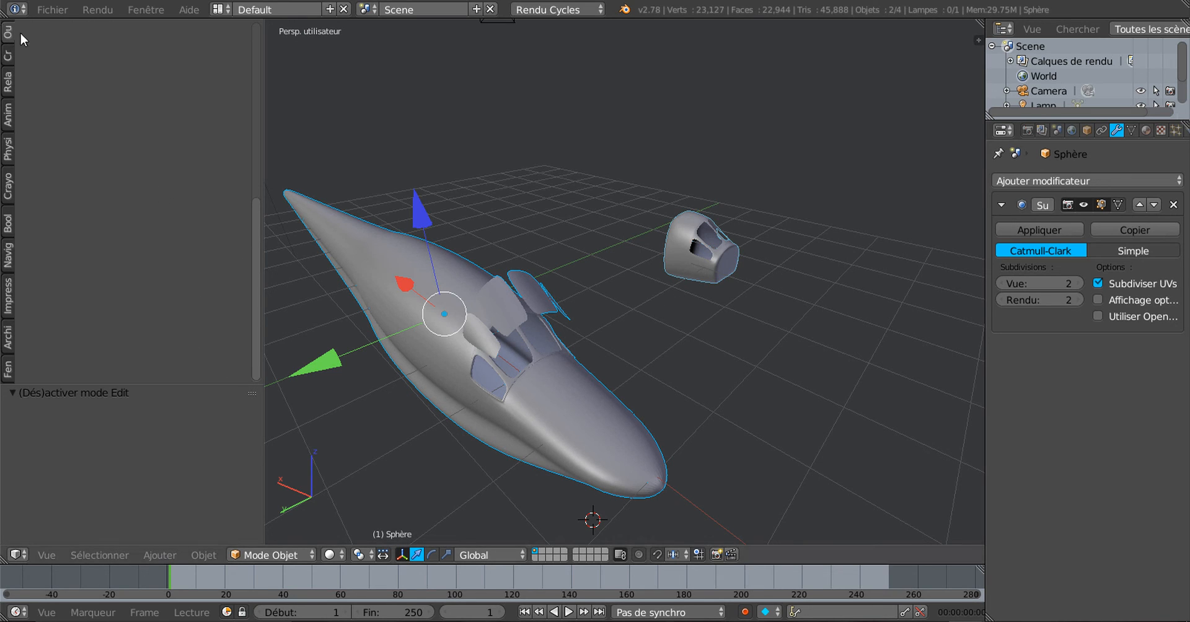
{"action": "left_click_drag", "start_coordinate": [257, 242], "coordinate": [257, 68]}
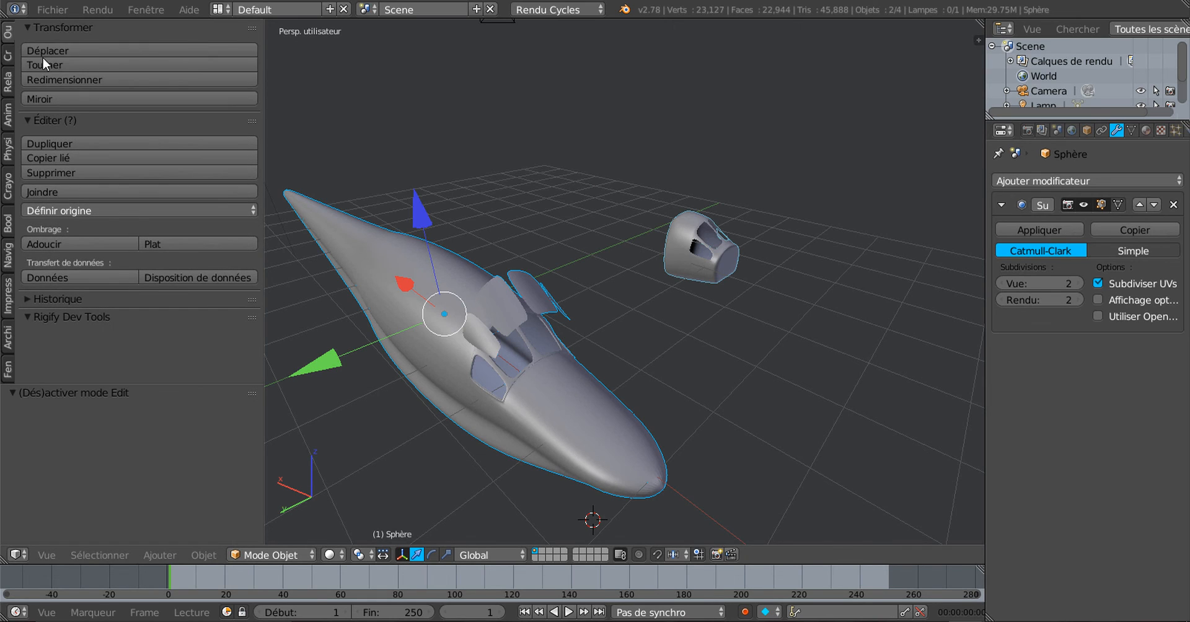
{"action": "left_click", "coordinate": [43, 191]}
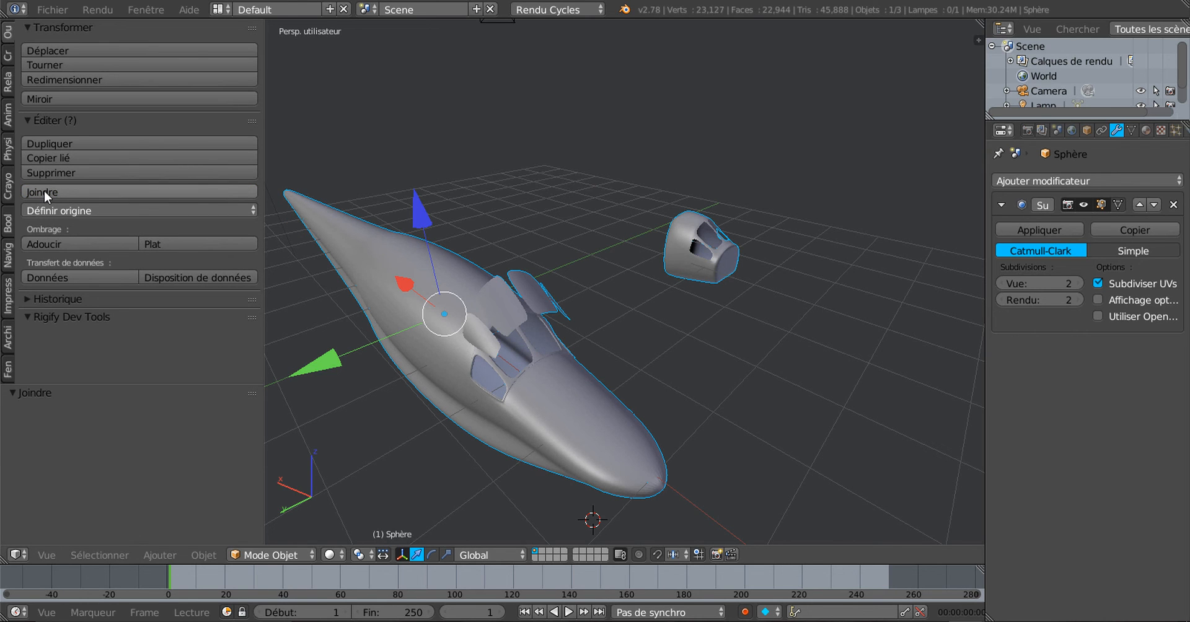
In Edit Mode, select all linked faces of the cockpit shell and move them 4.540 along Y into the hull
{"action": "middle_click_drag", "start_coordinate": [608, 344], "coordinate": [686, 326]}
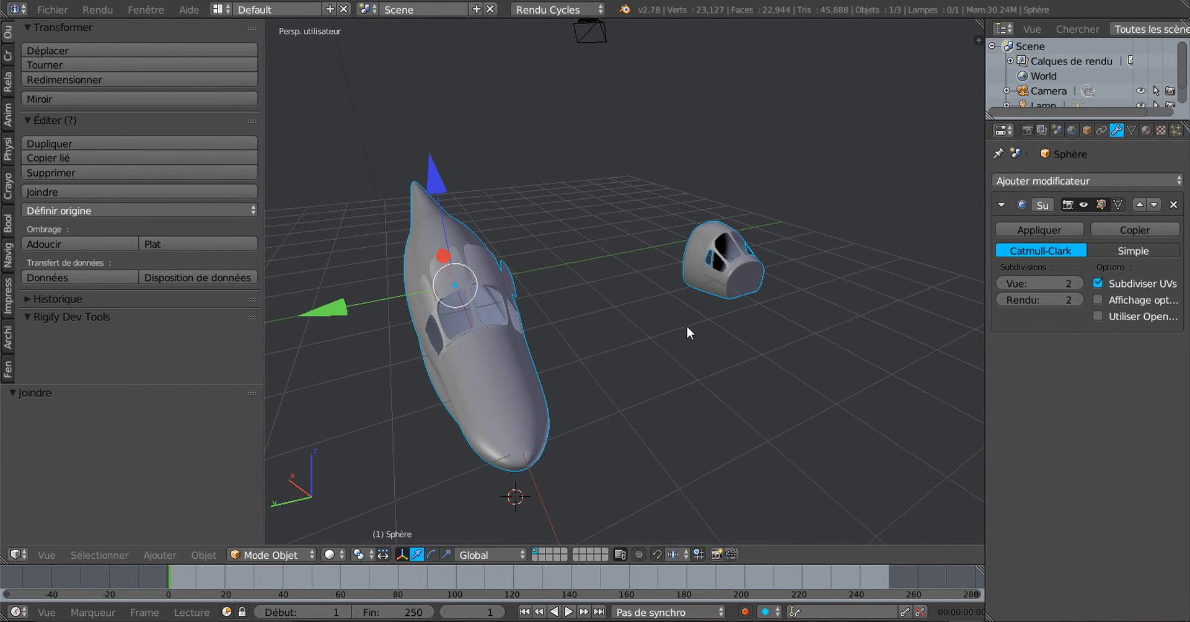
{"action": "key", "text": "Tab"}
{"action": "right_click", "coordinate": [736, 284]}
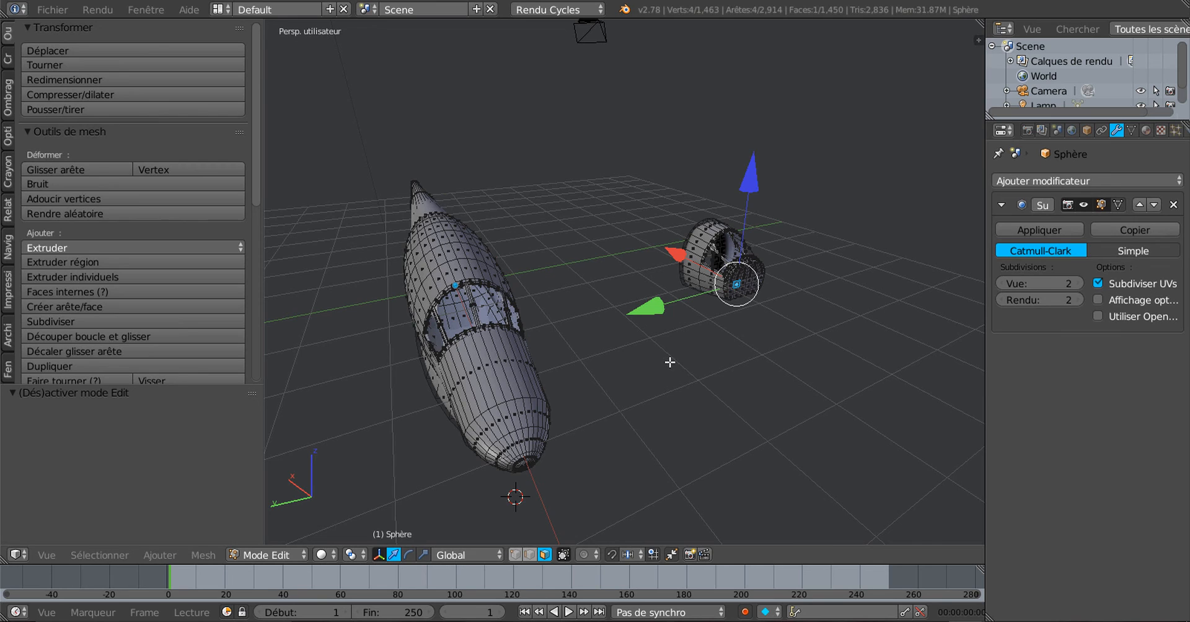
{"action": "key", "text": "ctrl+l"}
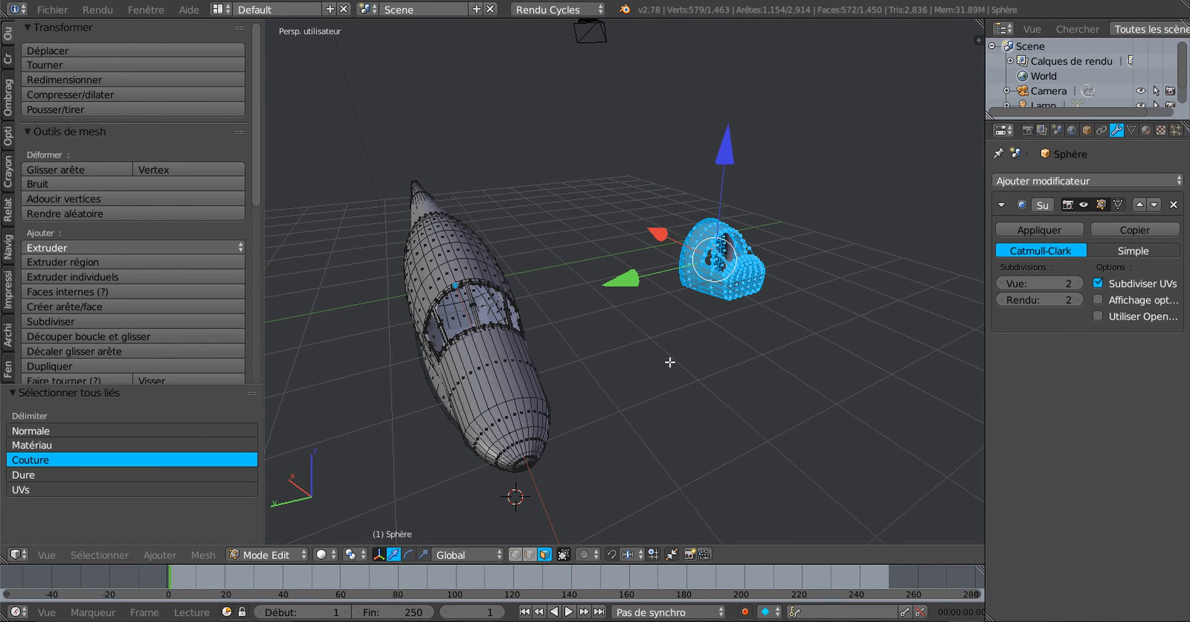
{"action": "left_click_drag", "start_coordinate": [625, 282], "coordinate": [392, 373]}
{"action": "middle_click_drag", "start_coordinate": [663, 380], "coordinate": [589, 409]}
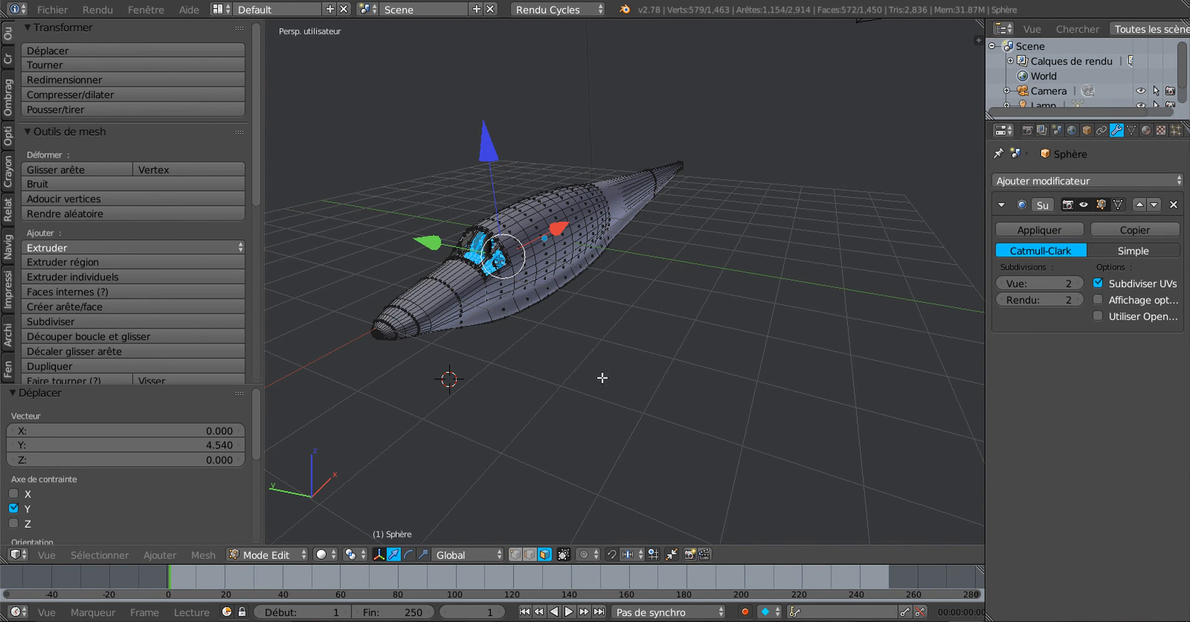
In the front wireframe view, move the cockpit shell -0.265 along X toward the hull's window openings
{"action": "key", "text": "z"}
{"action": "middle_click_drag", "start_coordinate": [595, 394], "coordinate": [525, 396]}
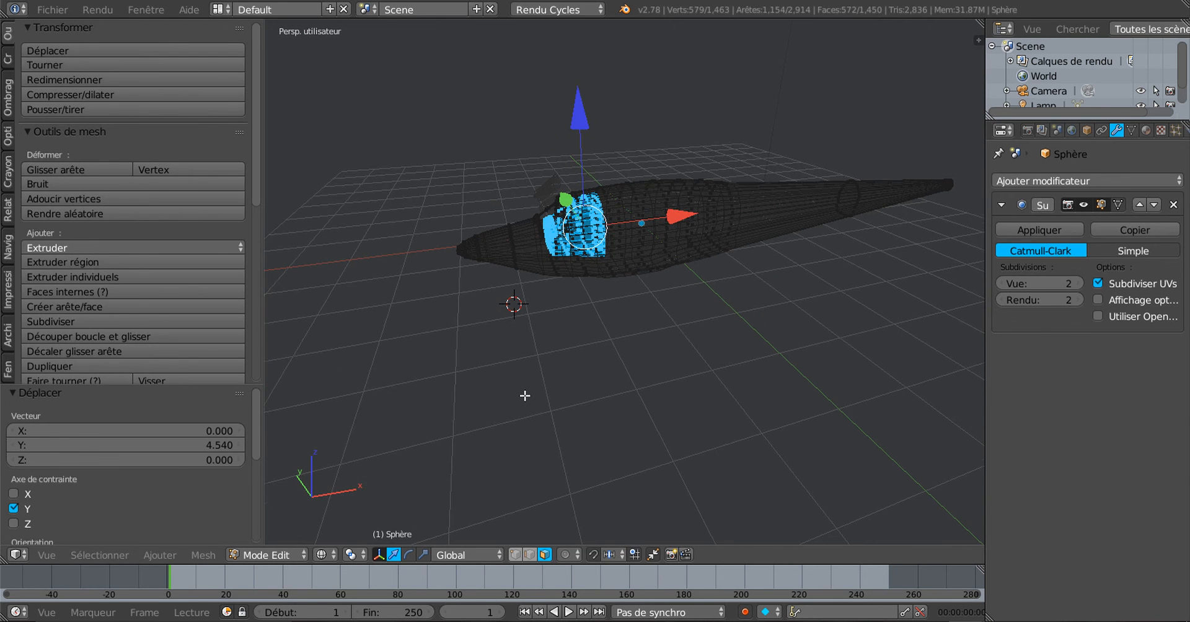
{"action": "key", "text": "KP_1"}
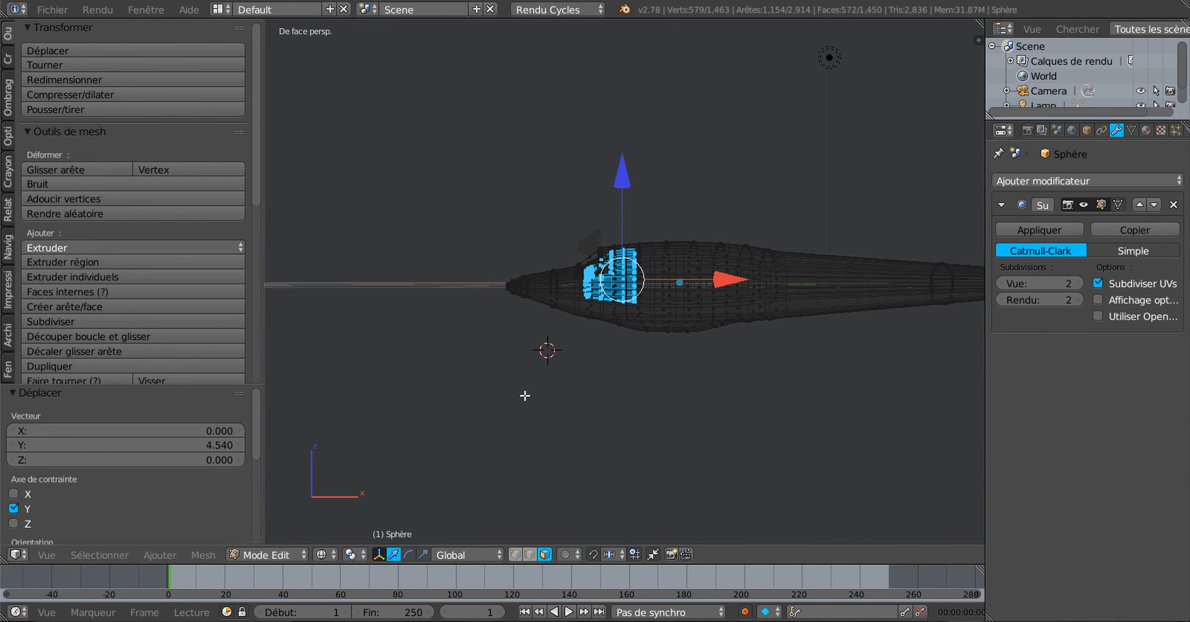
{"action": "scroll", "coordinate": [525, 395], "scroll_direction": "up", "scroll_amount": 3}
{"action": "scroll", "coordinate": [525, 396], "scroll_direction": "up", "scroll_amount": 5}
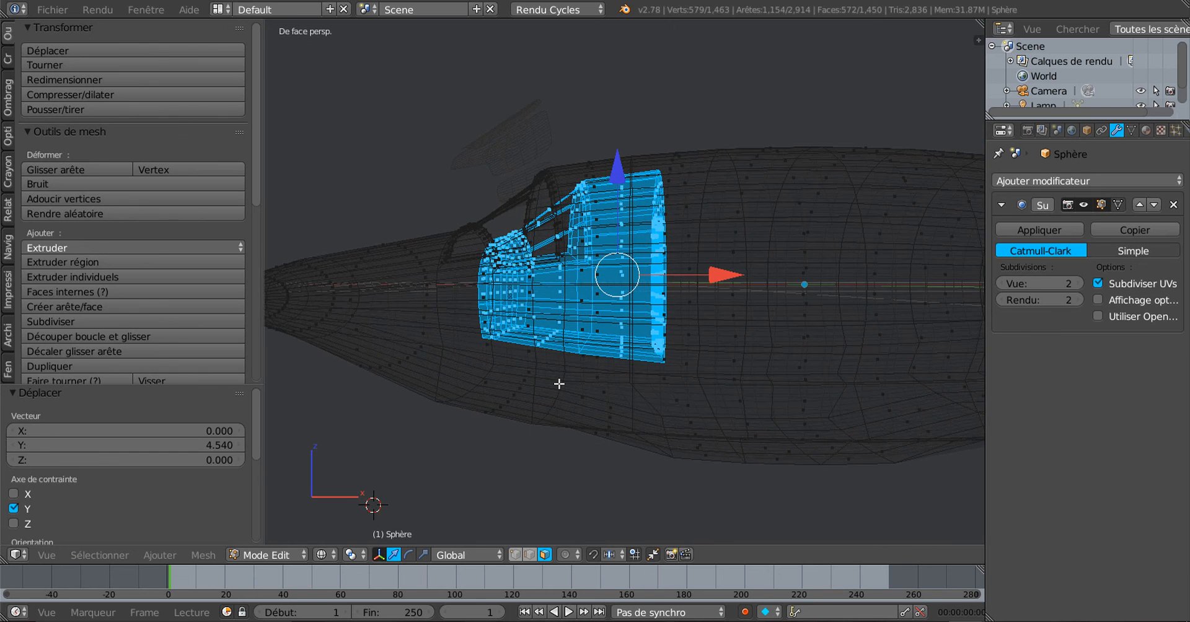
{"action": "middle_click_drag", "start_coordinate": [590, 370], "coordinate": [765, 428], "text": "shift"}
{"action": "scroll", "coordinate": [680, 420], "scroll_direction": "down", "scroll_amount": 3}
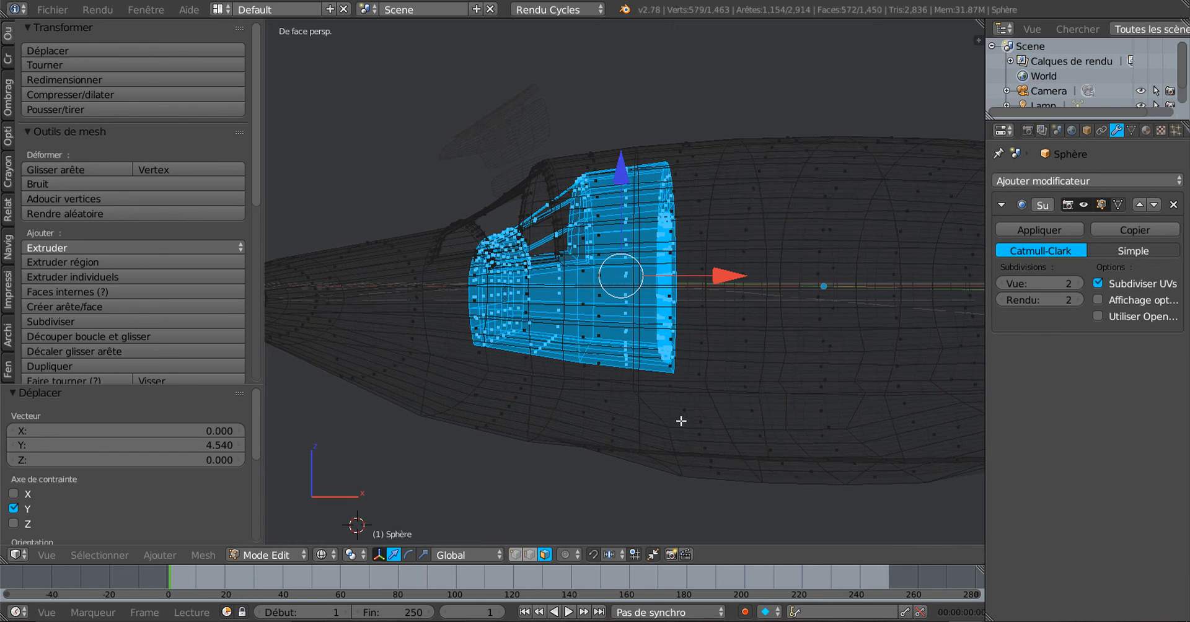
{"action": "key", "text": "g"}
{"action": "key", "text": "x"}
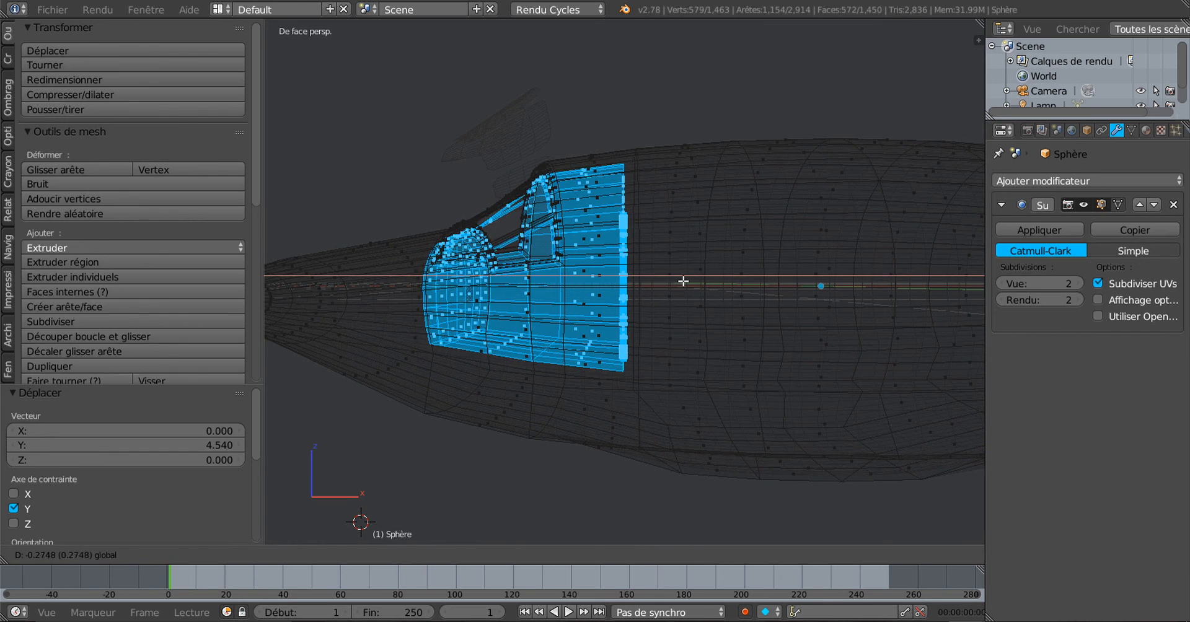
{"action": "left_click", "coordinate": [682, 281]}
{"action": "scroll", "coordinate": [594, 357], "scroll_direction": "up", "scroll_amount": 1}
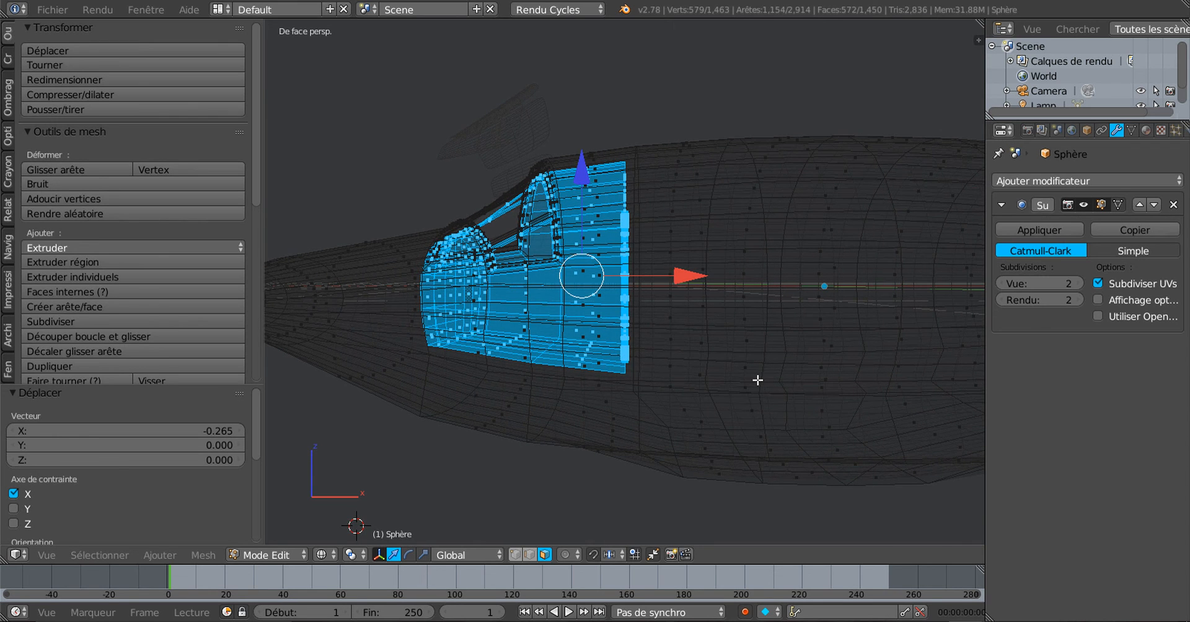
In the orthographic front view, nudge the cockpit shell -0.013 along X to line up its side window
{"action": "key", "text": "KP_5"}
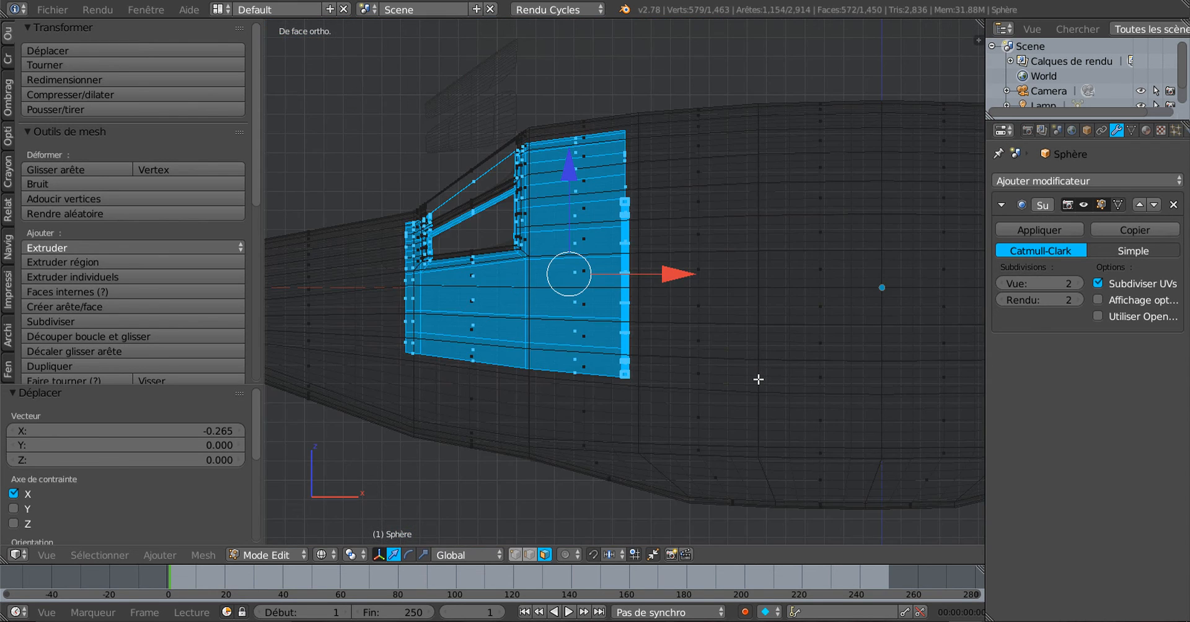
{"action": "scroll", "coordinate": [758, 380], "scroll_direction": "down", "scroll_amount": 2}
{"action": "middle_click_drag", "start_coordinate": [670, 384], "coordinate": [782, 451], "text": "shift"}
{"action": "scroll", "coordinate": [772, 442], "scroll_direction": "up", "scroll_amount": 4}
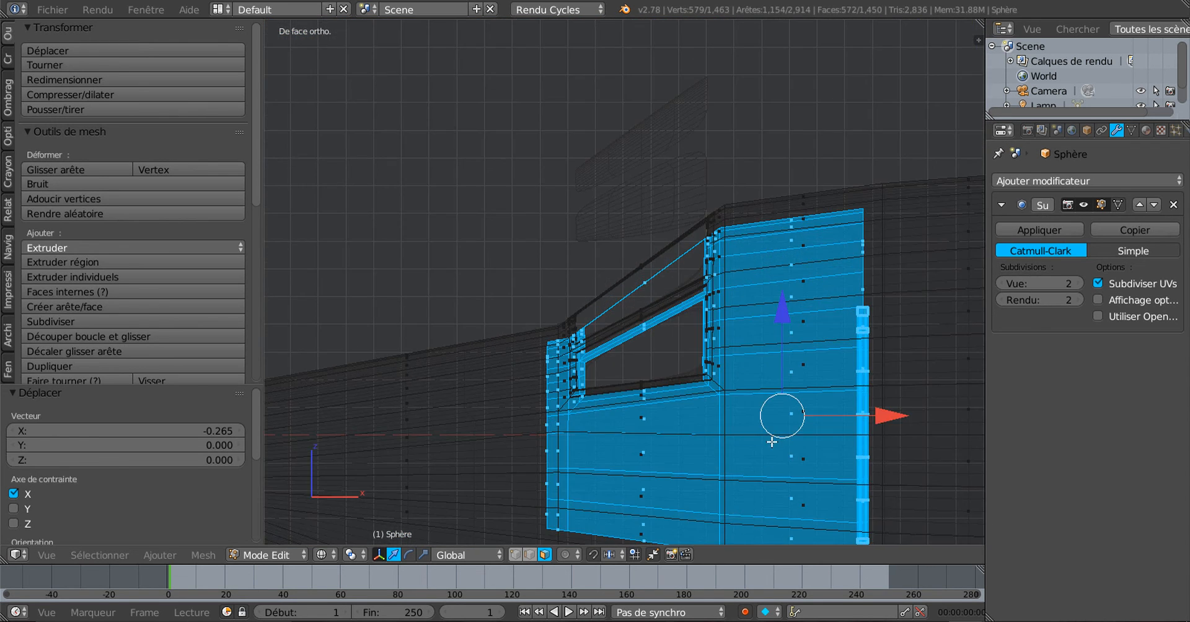
{"action": "left_click_drag", "start_coordinate": [889, 414], "coordinate": [887, 417]}
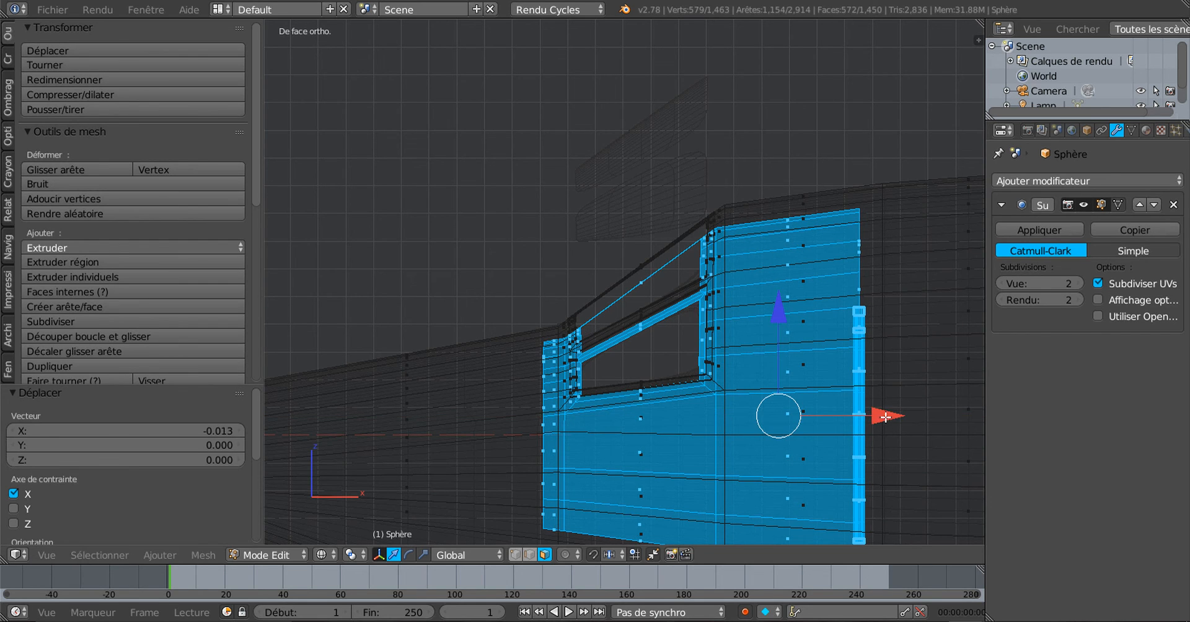
{"action": "scroll", "coordinate": [803, 373], "scroll_direction": "up", "scroll_amount": 2}
{"action": "middle_click_drag", "start_coordinate": [803, 373], "coordinate": [753, 313], "text": "shift"}
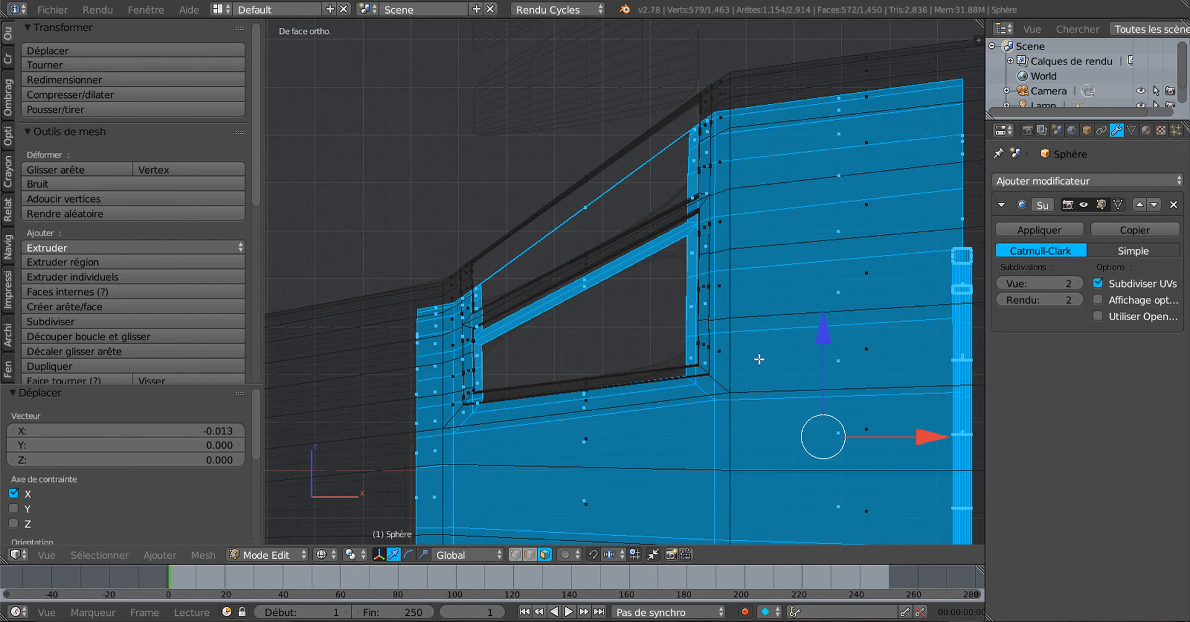
{"action": "key", "text": "s"}
{"action": "right_click", "coordinate": [796, 428]}
{"action": "scroll", "coordinate": [796, 428], "scroll_direction": "down", "scroll_amount": 6}
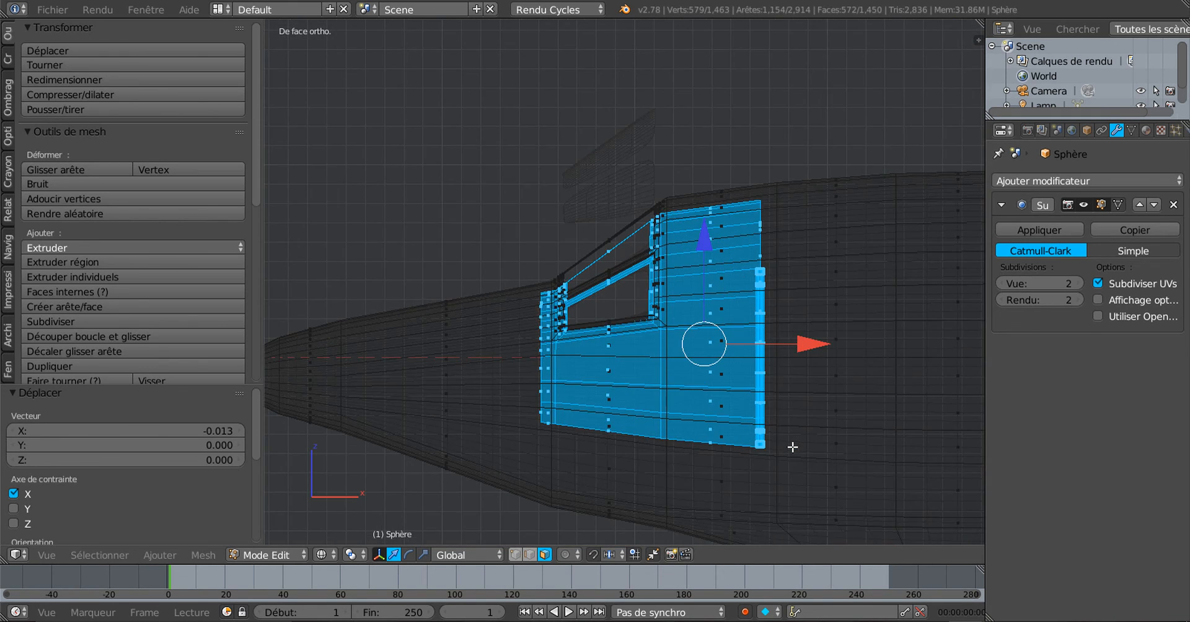
Change the pivot point mode and scale the cockpit shell uniformly by 1.028 and again by 1.015
{"action": "scroll", "coordinate": [792, 445], "scroll_direction": "down", "scroll_amount": 3}
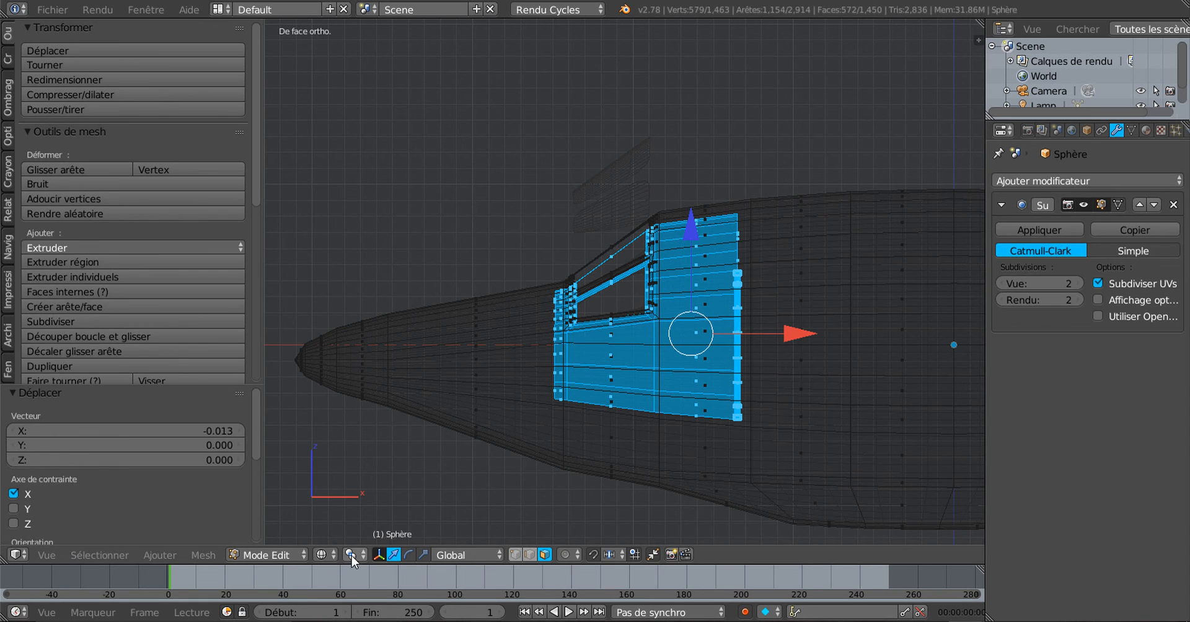
{"action": "left_click", "coordinate": [352, 556]}
{"action": "left_click", "coordinate": [364, 503]}
{"action": "scroll", "coordinate": [602, 415], "scroll_direction": "up", "scroll_amount": 1}
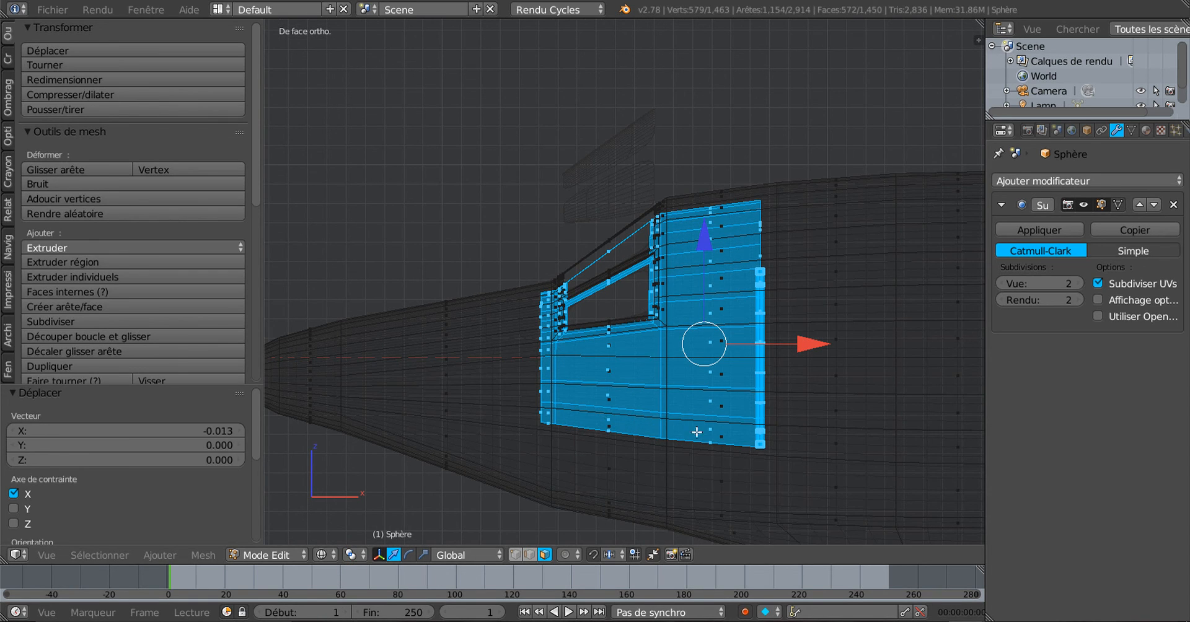
{"action": "key", "text": "s"}
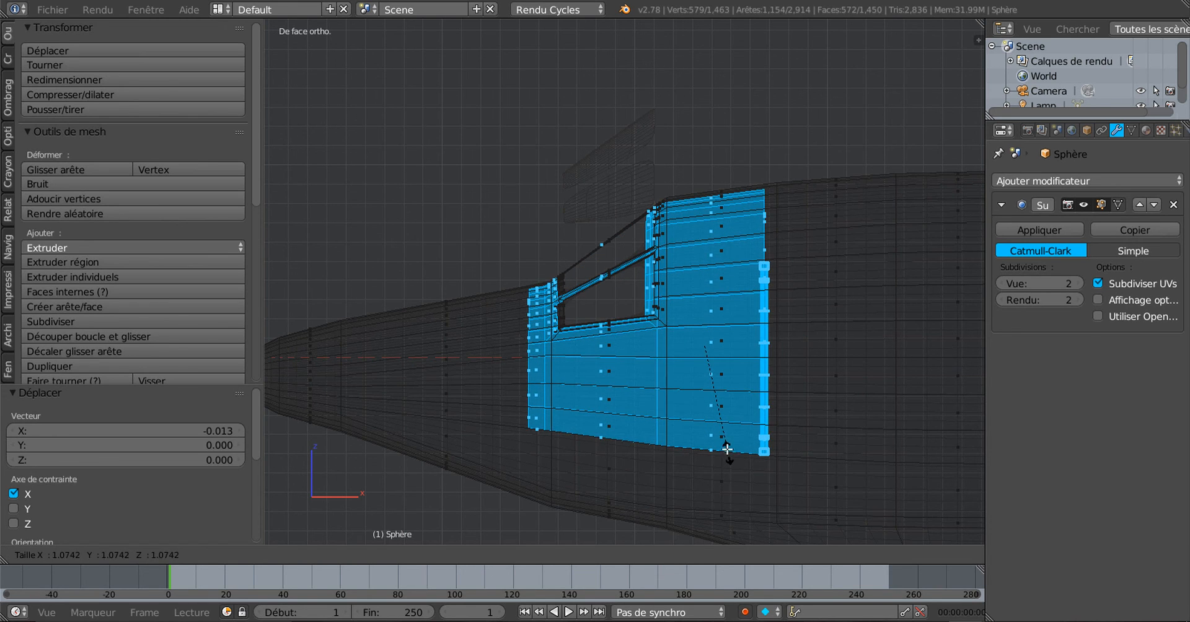
{"action": "left_click", "coordinate": [723, 456]}
{"action": "scroll", "coordinate": [734, 456], "scroll_direction": "up", "scroll_amount": 3}
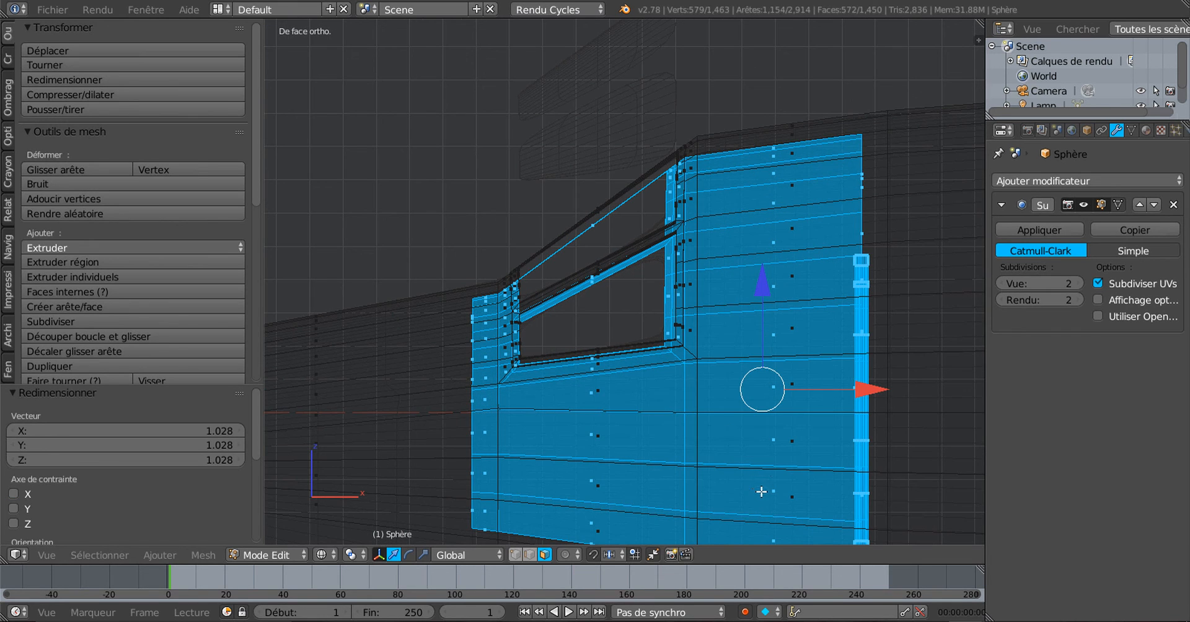
{"action": "key", "text": "s"}
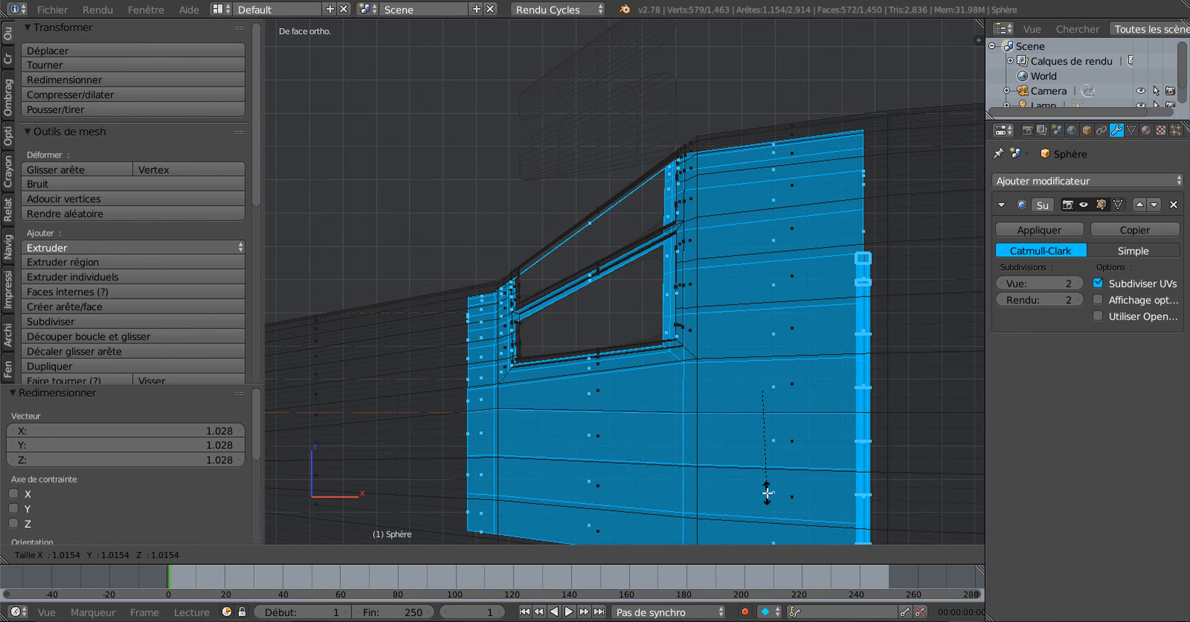
{"action": "left_click", "coordinate": [766, 493]}
{"action": "scroll", "coordinate": [712, 360], "scroll_direction": "up", "scroll_amount": 1}
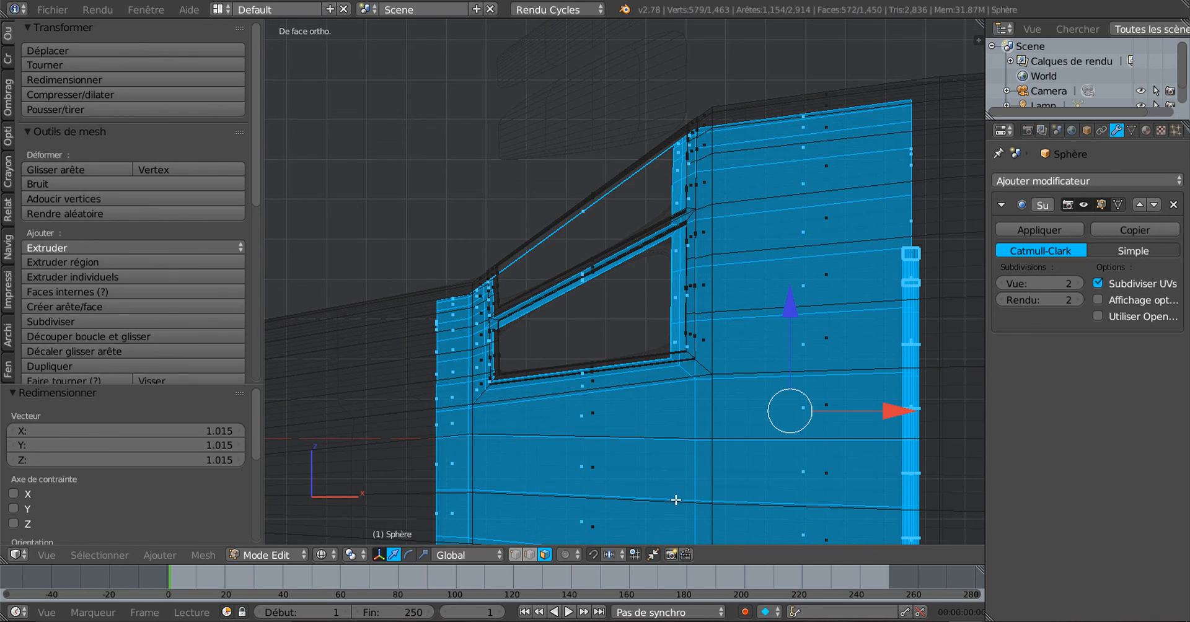
Stretch the cockpit shell by 1.069 along X and shift it about 0.054 along X to match the hull's window edges
{"action": "left_click", "coordinate": [423, 553]}
{"action": "left_click_drag", "start_coordinate": [899, 412], "coordinate": [905, 415]}
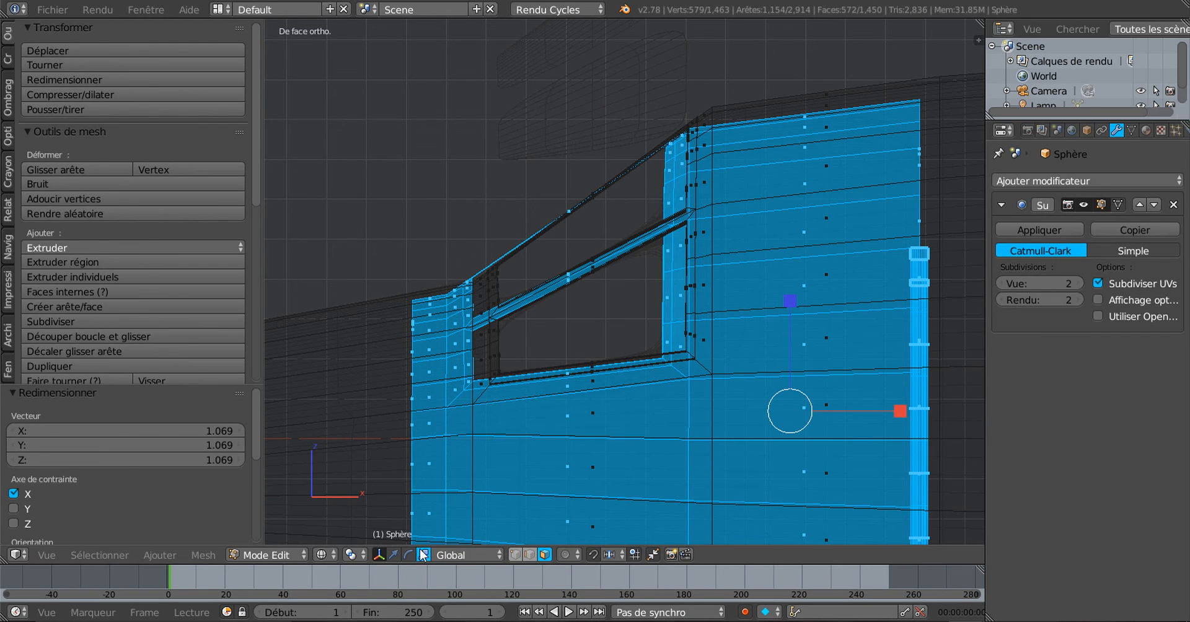
{"action": "left_click", "coordinate": [392, 555]}
{"action": "left_click_drag", "start_coordinate": [899, 412], "coordinate": [913, 413]}
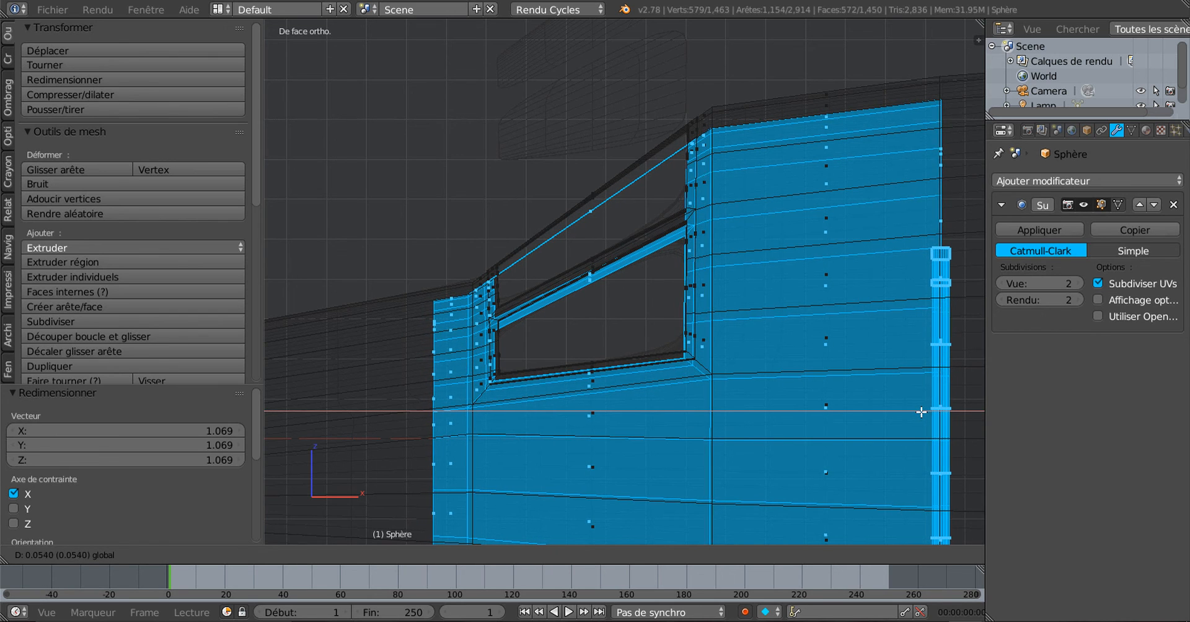
Move the selected inner cockpit shell about 0.058 along the X axis
{"action": "left_click", "coordinate": [911, 406]}
{"action": "scroll", "coordinate": [787, 359], "scroll_direction": "up", "scroll_amount": 2}
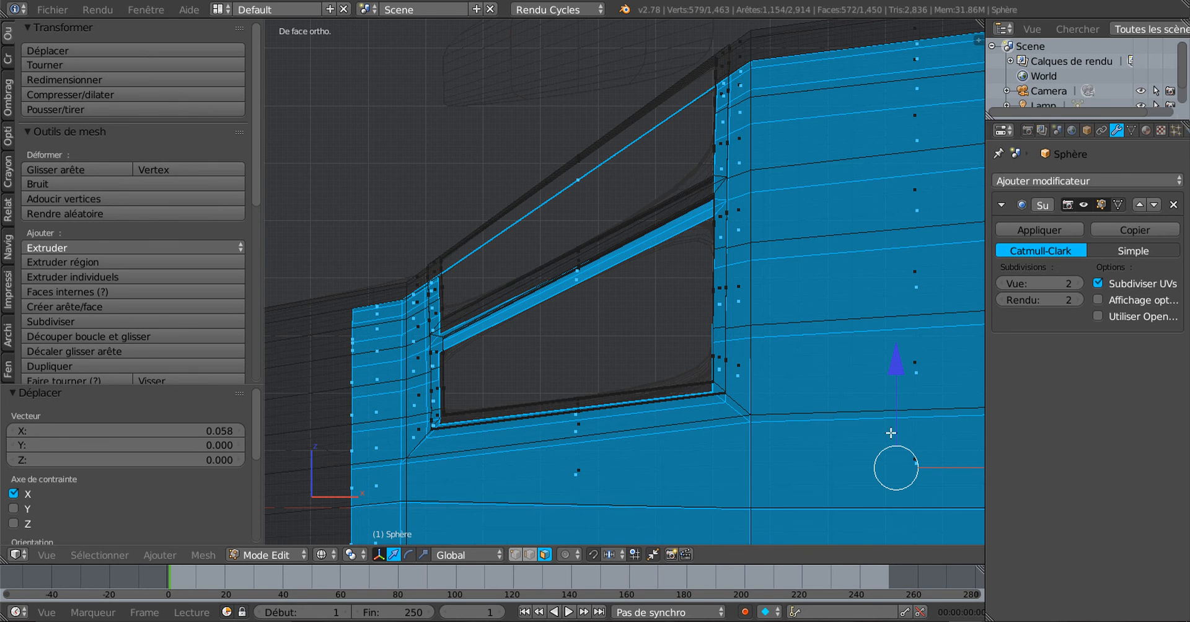
{"action": "scroll", "coordinate": [884, 438], "scroll_direction": "down", "scroll_amount": 2}
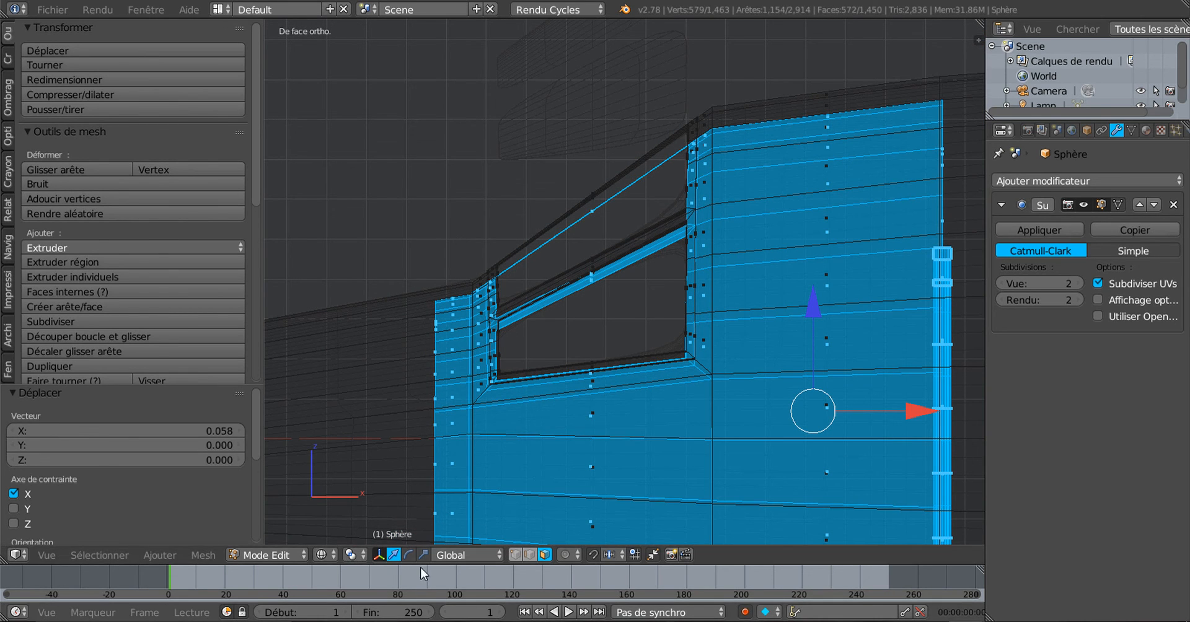
Set the pivot point to the 3D cursor and place the cursor inside the side window opening
{"action": "left_click", "coordinate": [325, 554]}
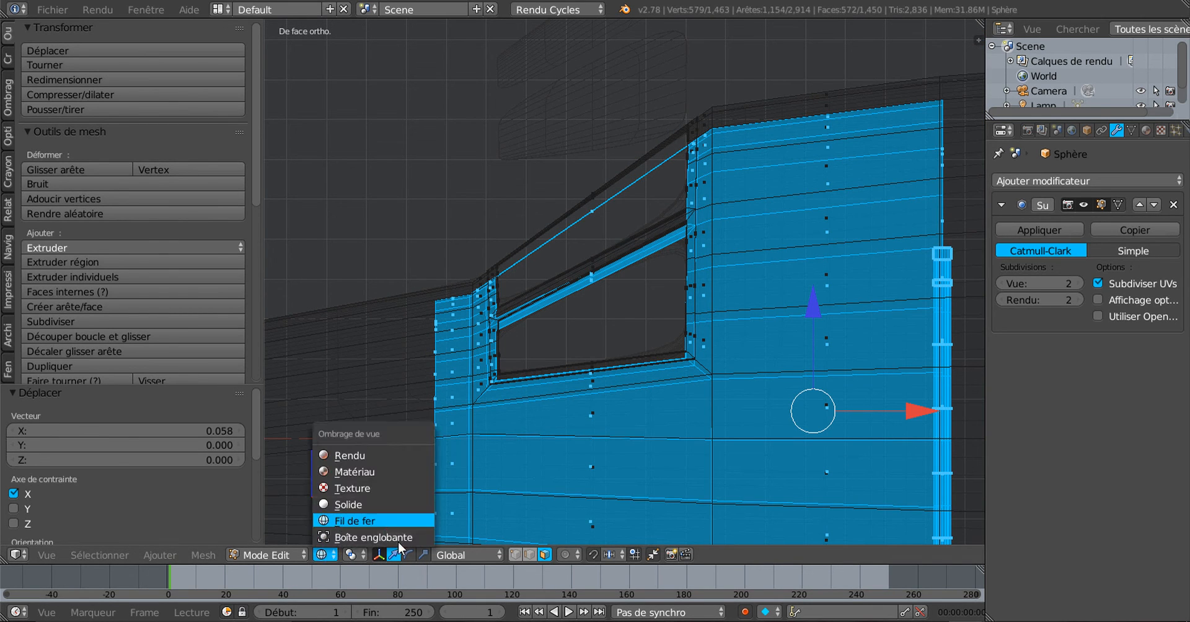
{"action": "left_click", "coordinate": [351, 555]}
{"action": "left_click", "coordinate": [372, 521]}
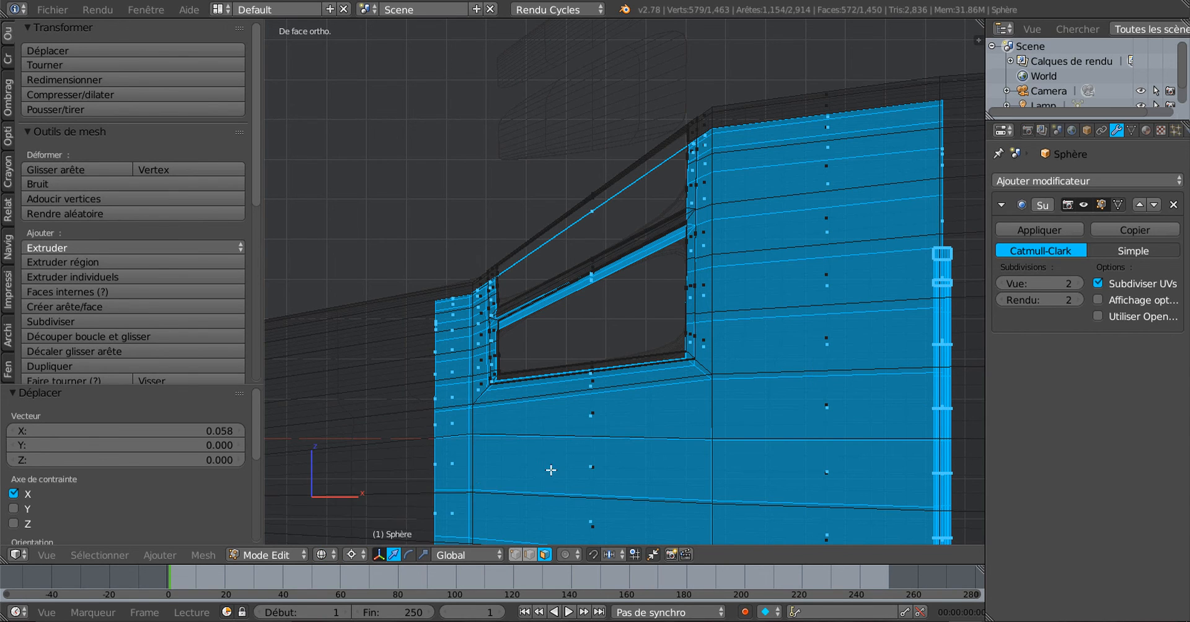
{"action": "scroll", "coordinate": [558, 465], "scroll_direction": "up", "scroll_amount": 3}
{"action": "left_click", "coordinate": [642, 374]}
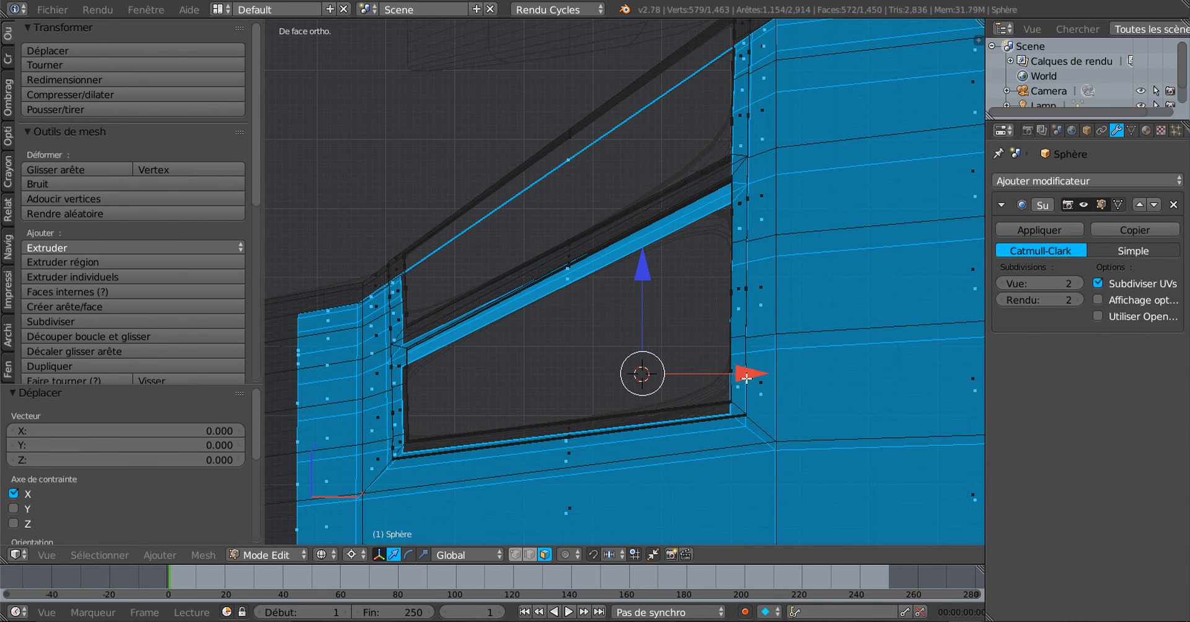
Scale the inner shell by about 0.991 along X and move it about 0.016 up along Z
{"action": "left_click", "coordinate": [424, 555]}
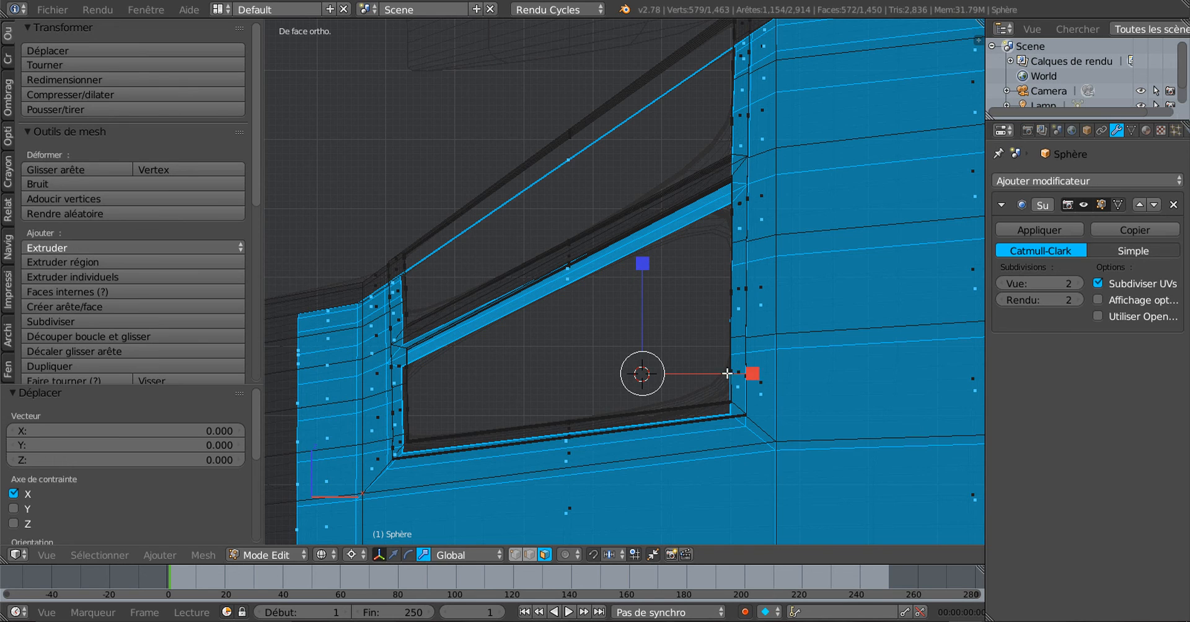
{"action": "left_click_drag", "start_coordinate": [753, 373], "coordinate": [719, 383]}
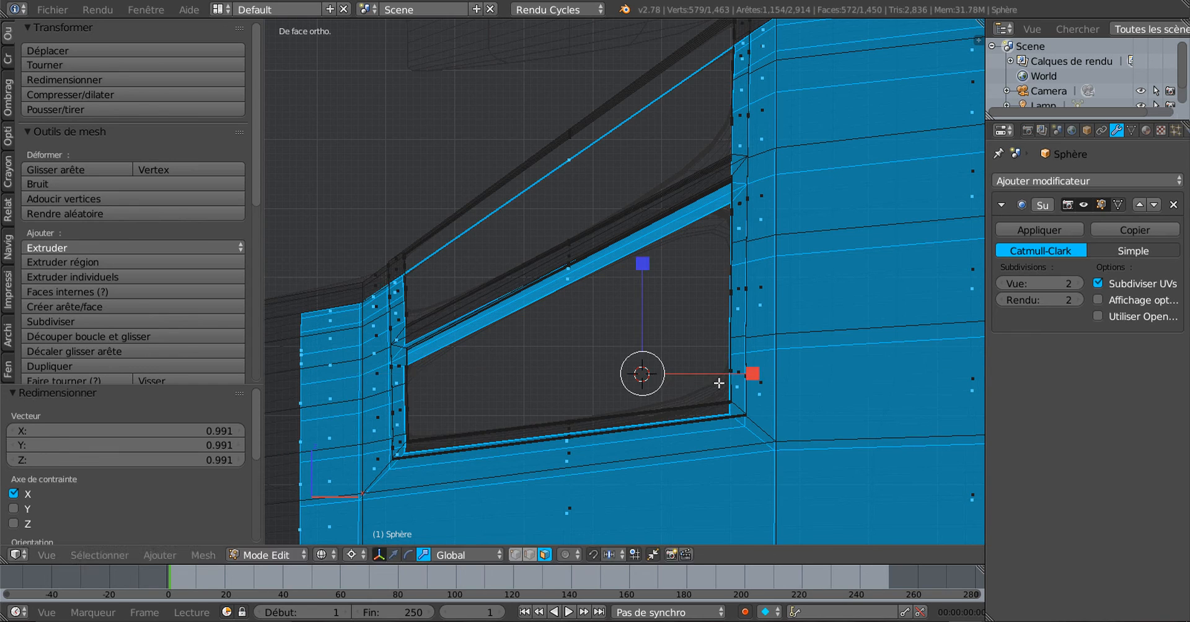
{"action": "left_click", "coordinate": [393, 555]}
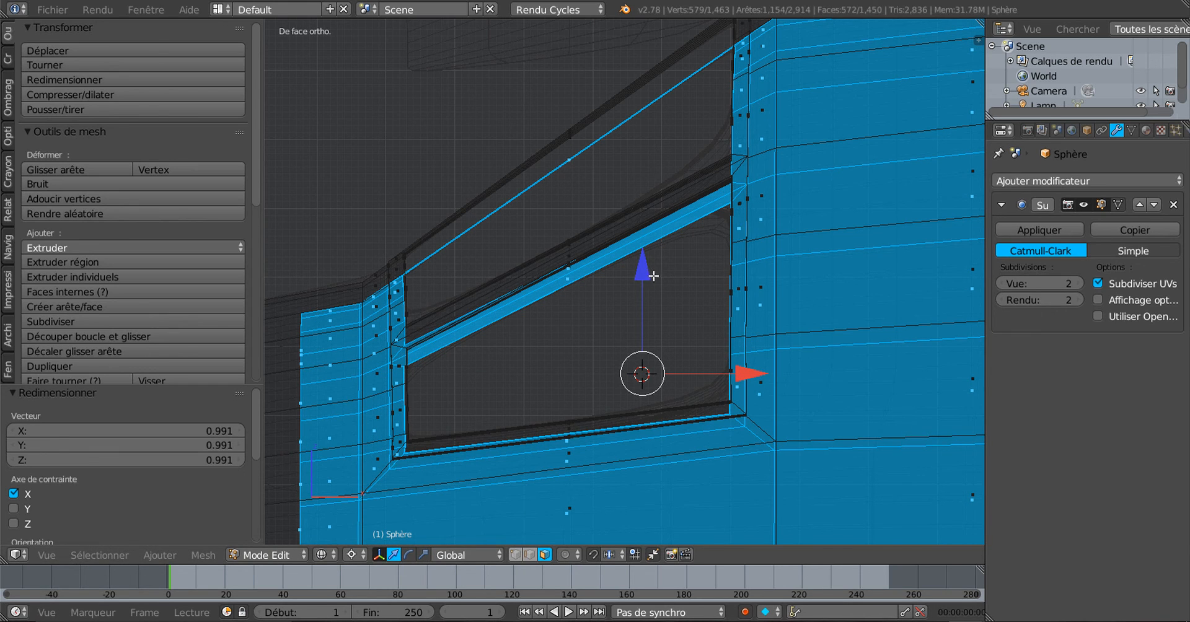
{"action": "left_click_drag", "start_coordinate": [646, 271], "coordinate": [653, 262]}
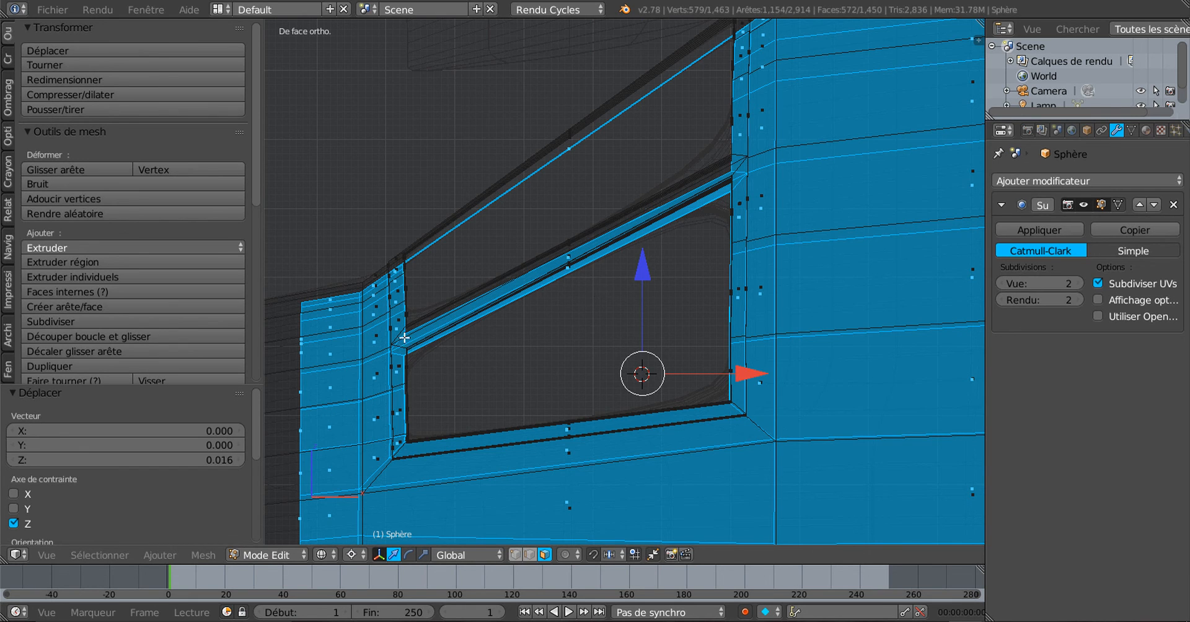
{"action": "scroll", "coordinate": [608, 358], "scroll_direction": "down", "scroll_amount": 1}
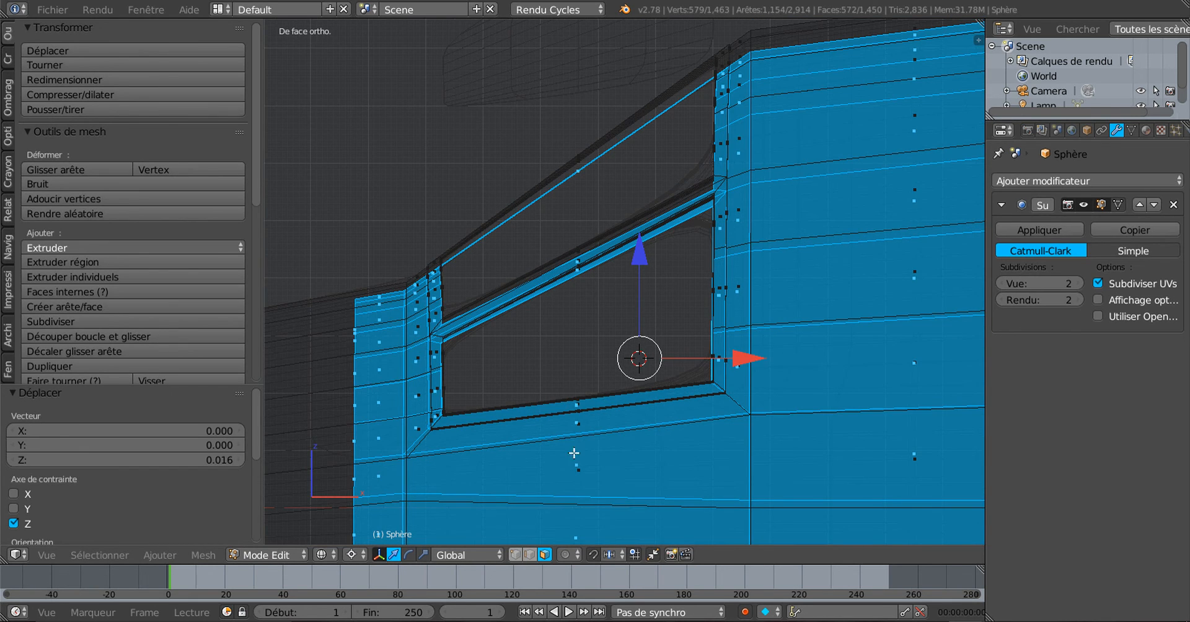
Scale the inner shell by about 1.048 along Z and move it about -0.010 along Z
{"action": "left_click", "coordinate": [424, 554]}
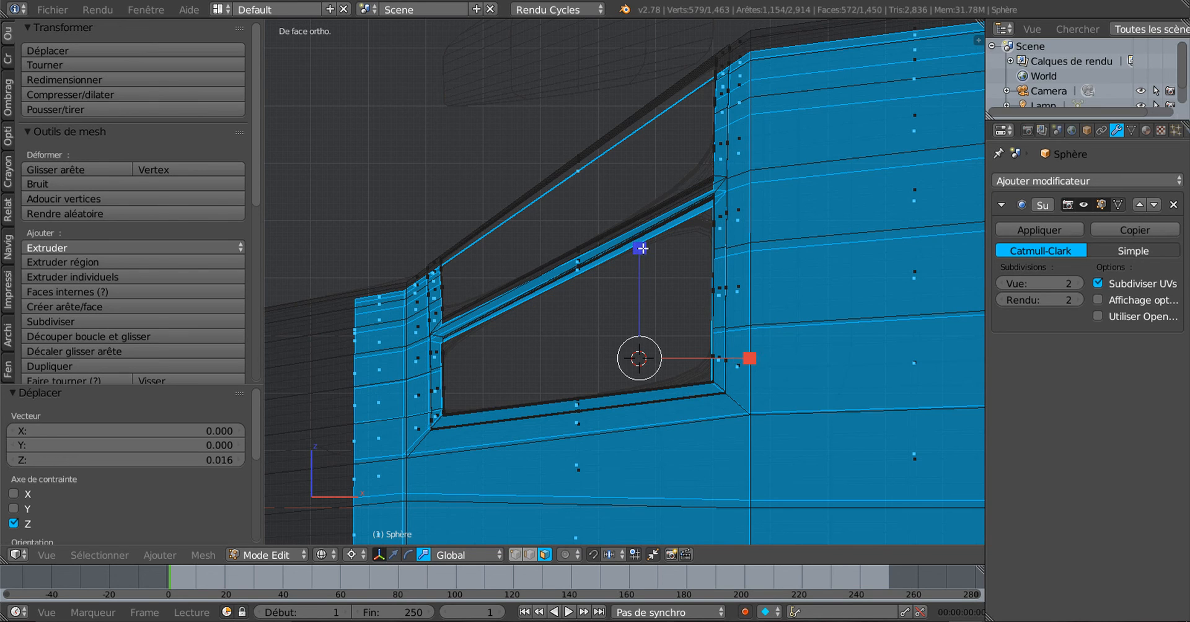
{"action": "left_click_drag", "start_coordinate": [640, 248], "coordinate": [644, 242]}
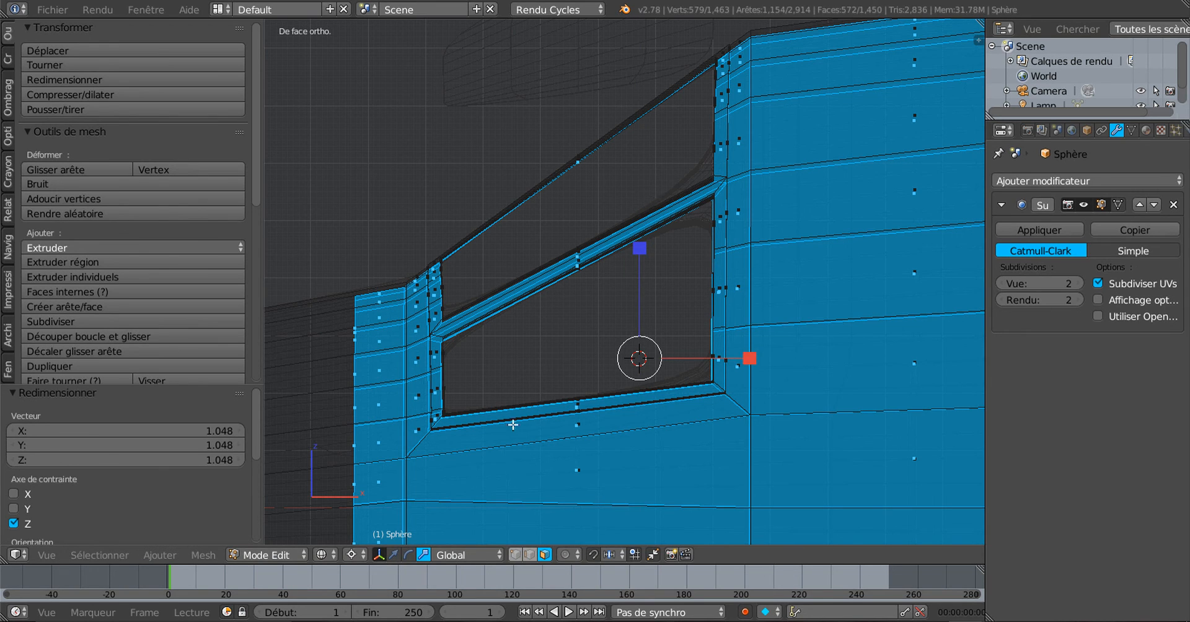
{"action": "left_click", "coordinate": [393, 555]}
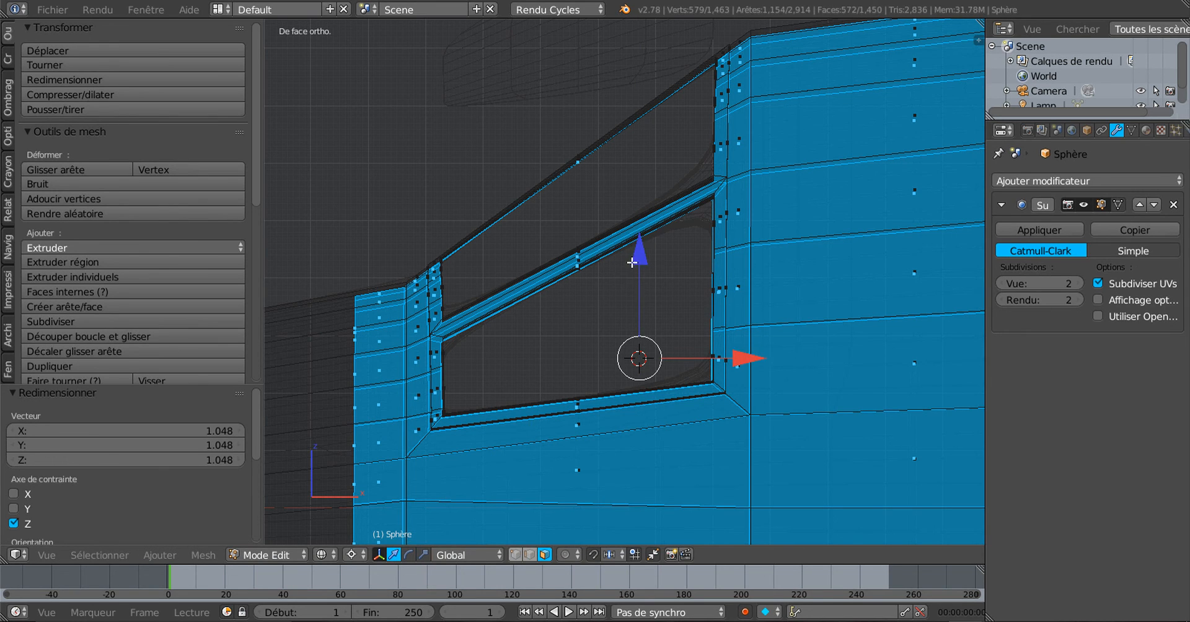
{"action": "left_click_drag", "start_coordinate": [631, 262], "coordinate": [636, 262]}
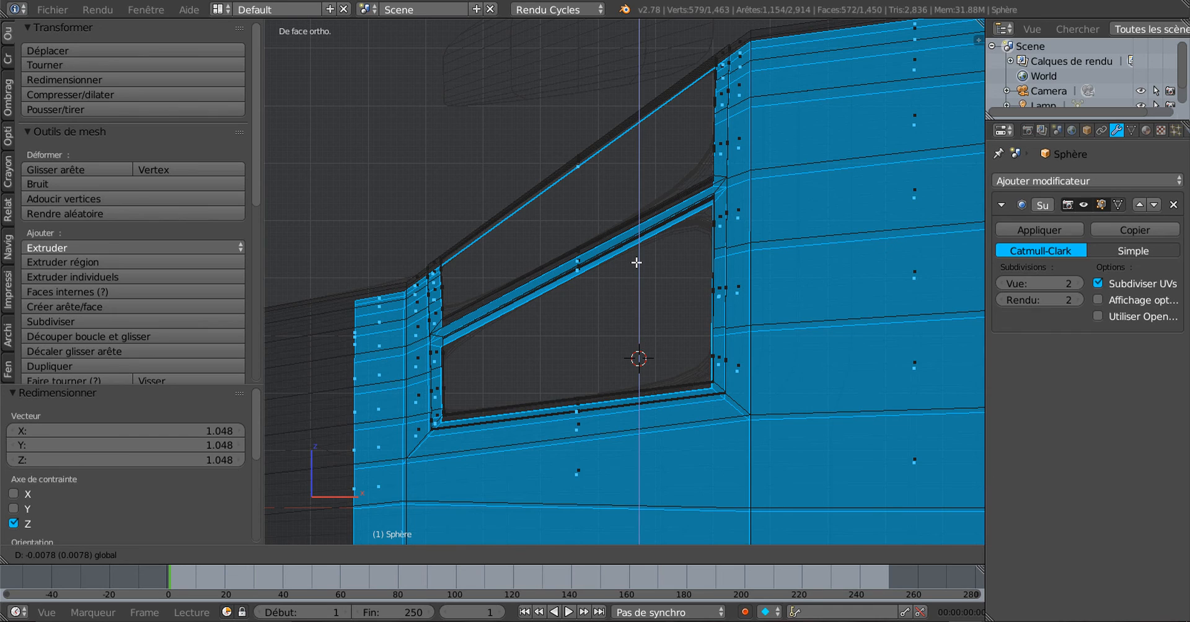
{"action": "left_click_drag", "start_coordinate": [636, 262], "coordinate": [634, 274]}
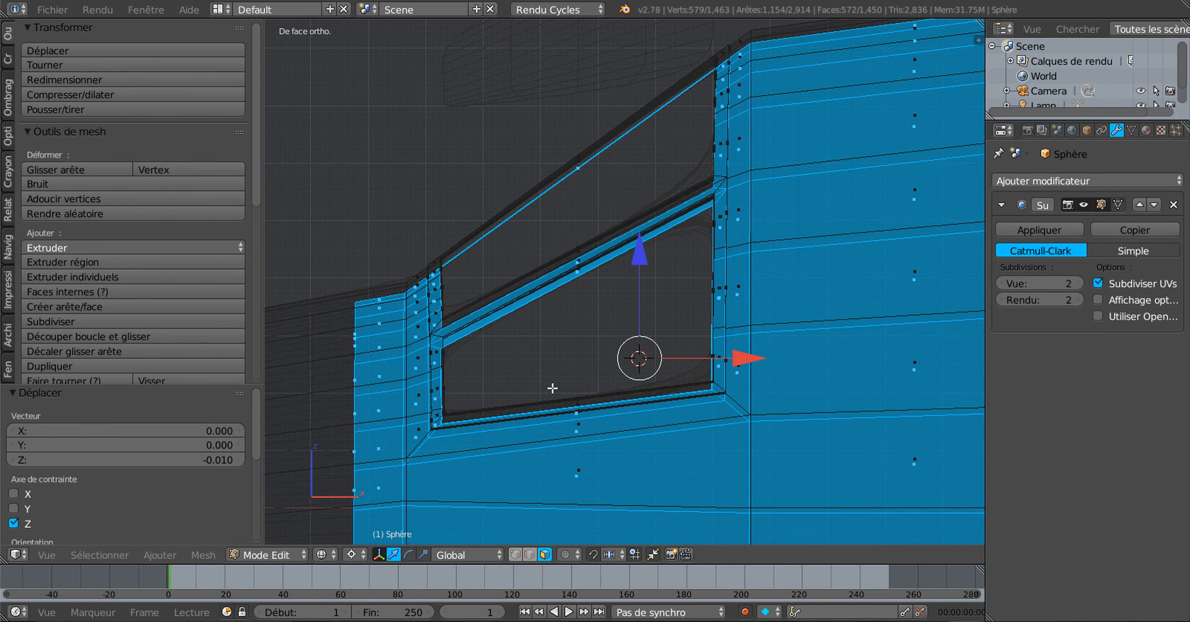
Show the model in solid shading, enable edge selection and select the edge loop around the inner shell's side window
{"action": "middle_click_drag", "start_coordinate": [558, 388], "coordinate": [614, 385]}
{"action": "scroll", "coordinate": [614, 386], "scroll_direction": "down", "scroll_amount": 5}
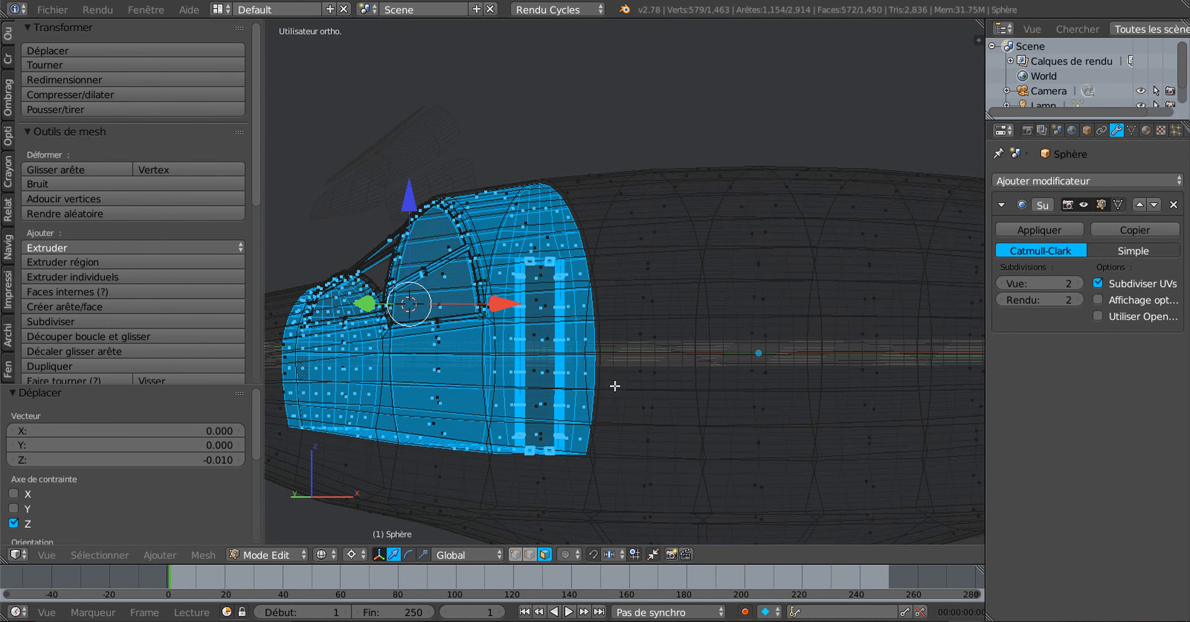
{"action": "key", "text": "z"}
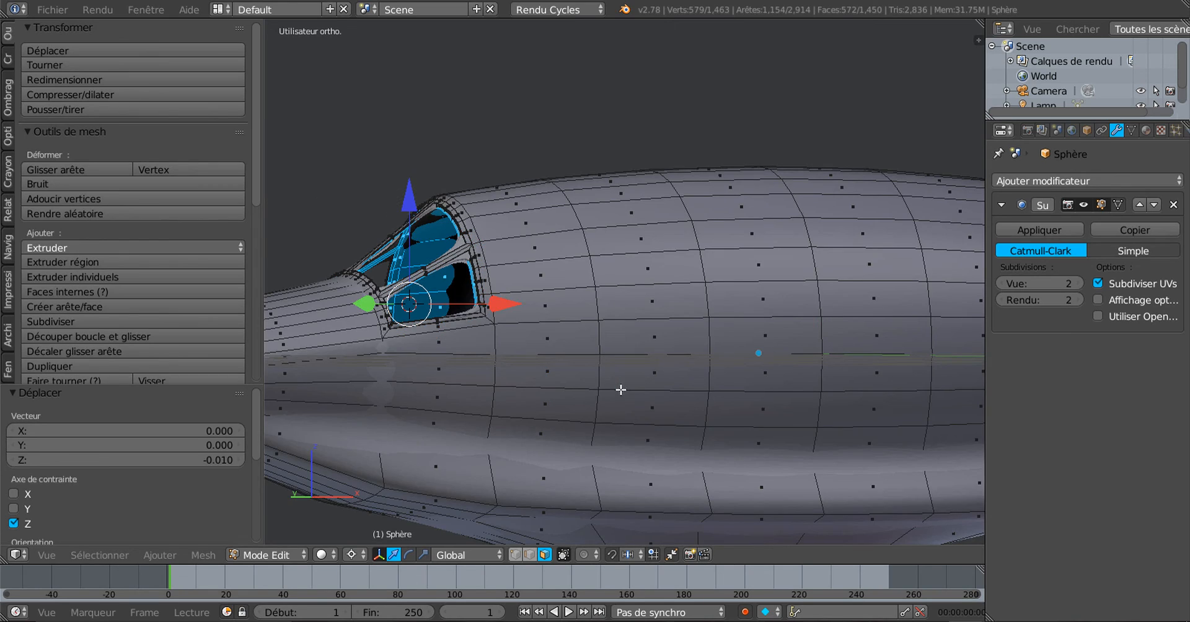
{"action": "middle_click_drag", "start_coordinate": [613, 391], "coordinate": [661, 404]}
{"action": "middle_click_drag", "start_coordinate": [491, 380], "coordinate": [733, 433], "text": "shift"}
{"action": "scroll", "coordinate": [800, 427], "scroll_direction": "up", "scroll_amount": 3}
{"action": "scroll", "coordinate": [668, 414], "scroll_direction": "up", "scroll_amount": 3}
{"action": "middle_click_drag", "start_coordinate": [637, 413], "coordinate": [783, 422], "text": "shift"}
{"action": "scroll", "coordinate": [780, 424], "scroll_direction": "up", "scroll_amount": 3}
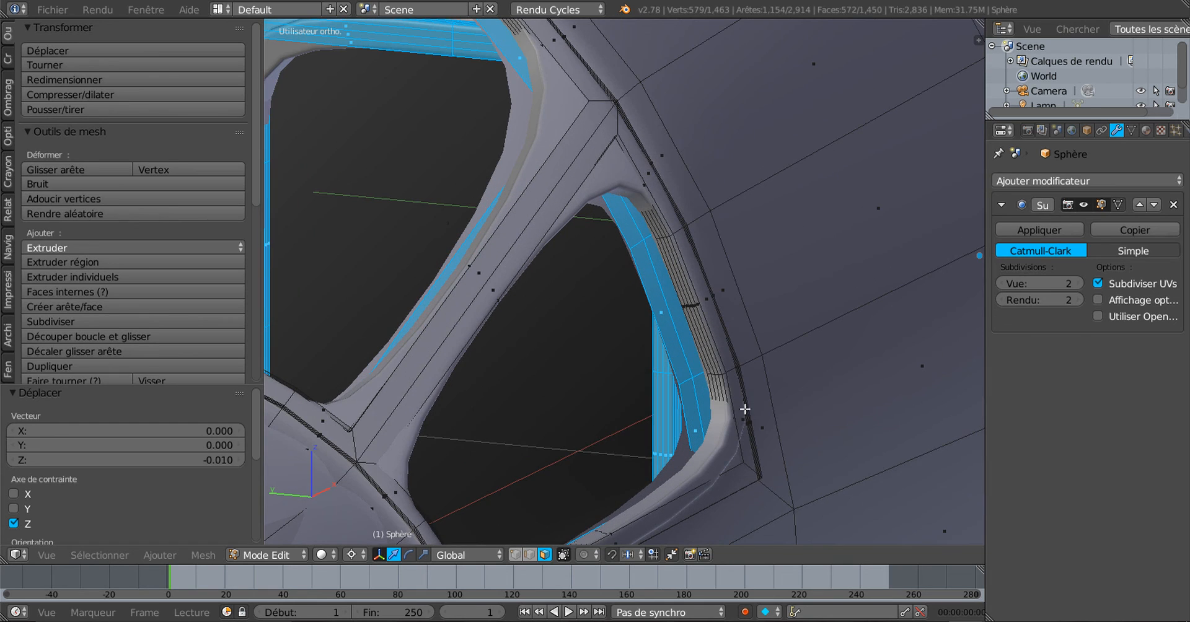
{"action": "left_click", "coordinate": [528, 555]}
{"action": "left_click", "coordinate": [660, 344], "text": "alt"}
{"action": "right_click", "coordinate": [661, 335], "text": "alt"}
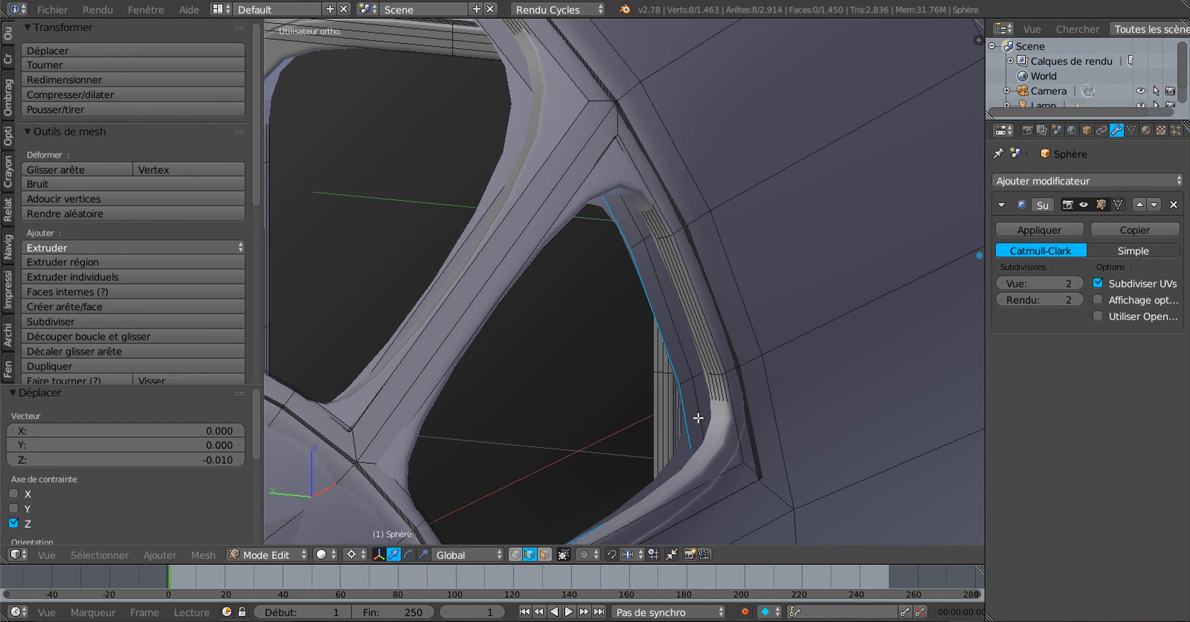
Set the Subdivision modifier's view level to 0 and add the neighbouring edge loop of the side window to the selection
{"action": "mouse_move", "coordinate": [699, 418]}
{"action": "middle_mouse_down"}
{"action": "mouse_move", "coordinate": [750, 422]}
{"action": "mouse_move", "coordinate": [722, 423]}
{"action": "middle_mouse_up"}
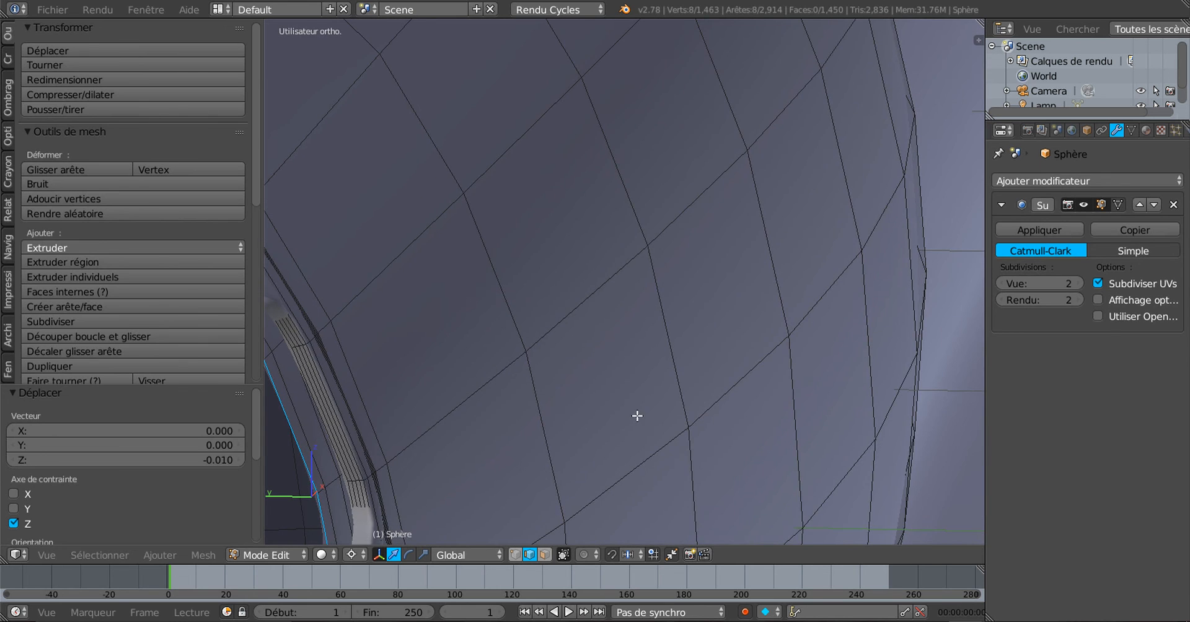
{"action": "middle_click_drag", "start_coordinate": [637, 415], "coordinate": [848, 402], "text": "shift"}
{"action": "scroll", "coordinate": [490, 421], "scroll_direction": "up", "scroll_amount": 2}
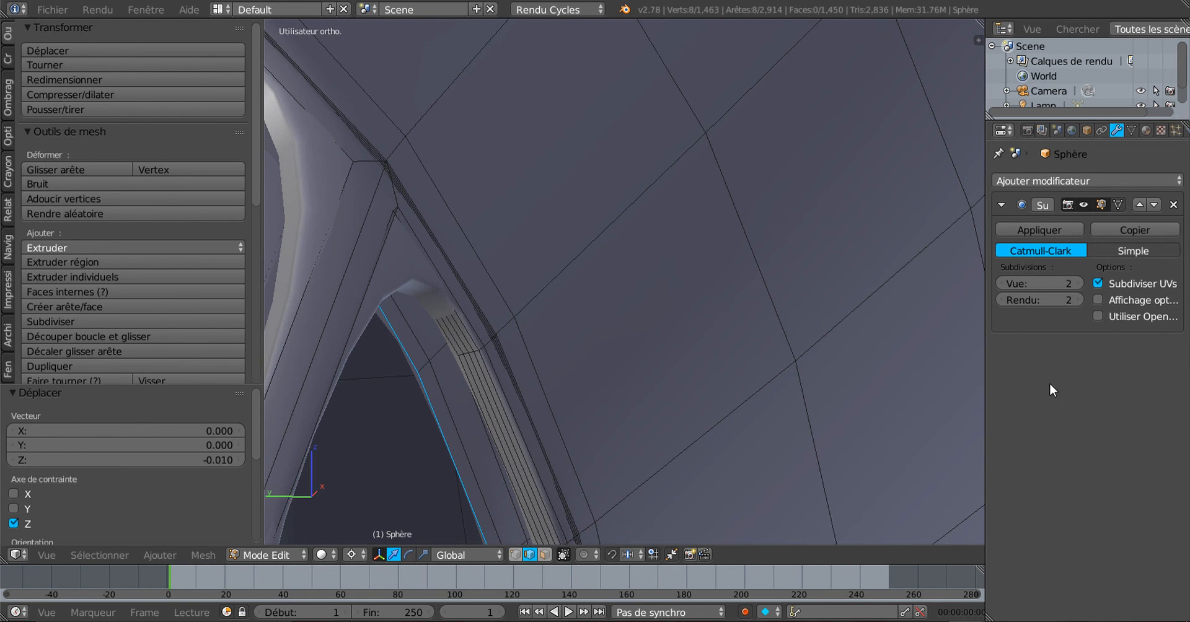
{"action": "left_click", "coordinate": [1001, 280]}
{"action": "type", "text": "0"}
{"action": "key", "text": "Return"}
{"action": "middle_click_drag", "start_coordinate": [590, 414], "coordinate": [611, 402]}
{"action": "right_click", "coordinate": [601, 392], "text": "alt+shift"}
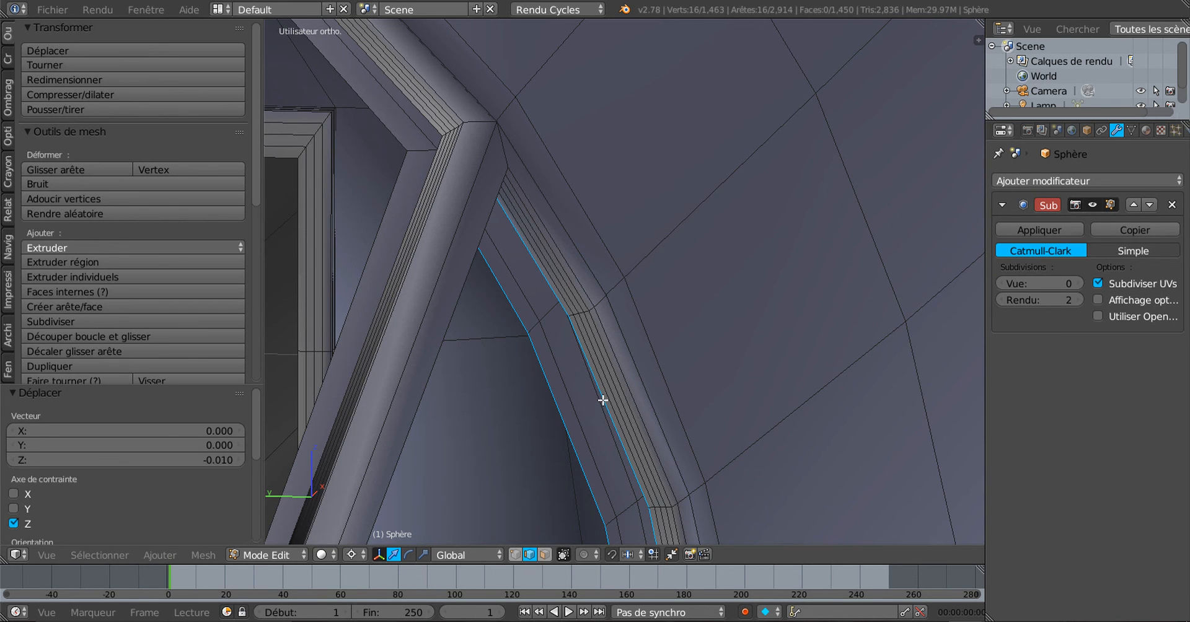
Show the cockpit in left orthographic view and select the whole inner shell from one of its edges as linked geometry
{"action": "scroll", "coordinate": [602, 400], "scroll_direction": "down", "scroll_amount": 3}
{"action": "middle_click_drag", "start_coordinate": [662, 434], "coordinate": [800, 432]}
{"action": "scroll", "coordinate": [792, 438], "scroll_direction": "up", "scroll_amount": 3}
{"action": "scroll", "coordinate": [519, 321], "scroll_direction": "down", "scroll_amount": 4}
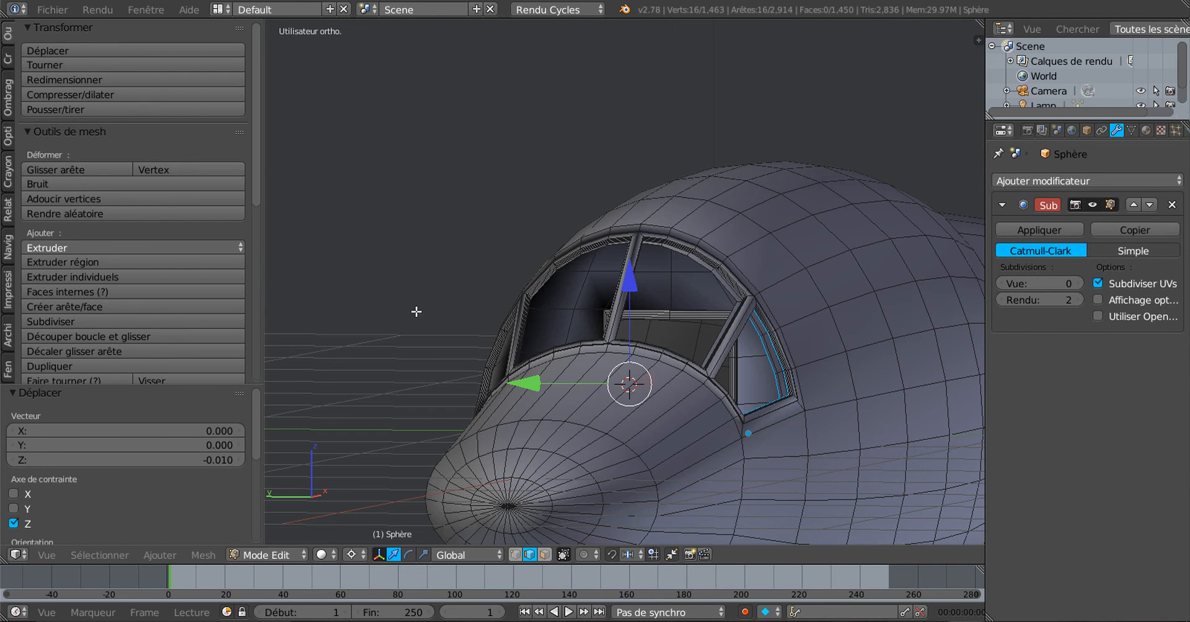
{"action": "key", "text": "KP_1"}
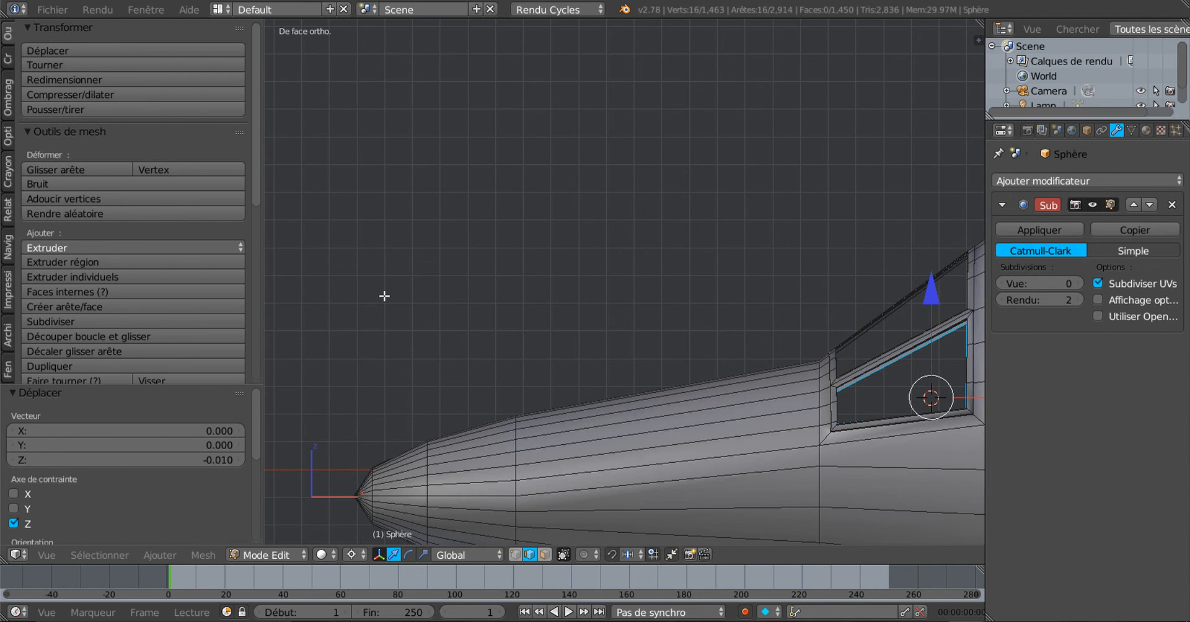
{"action": "key", "text": "KP_3"}
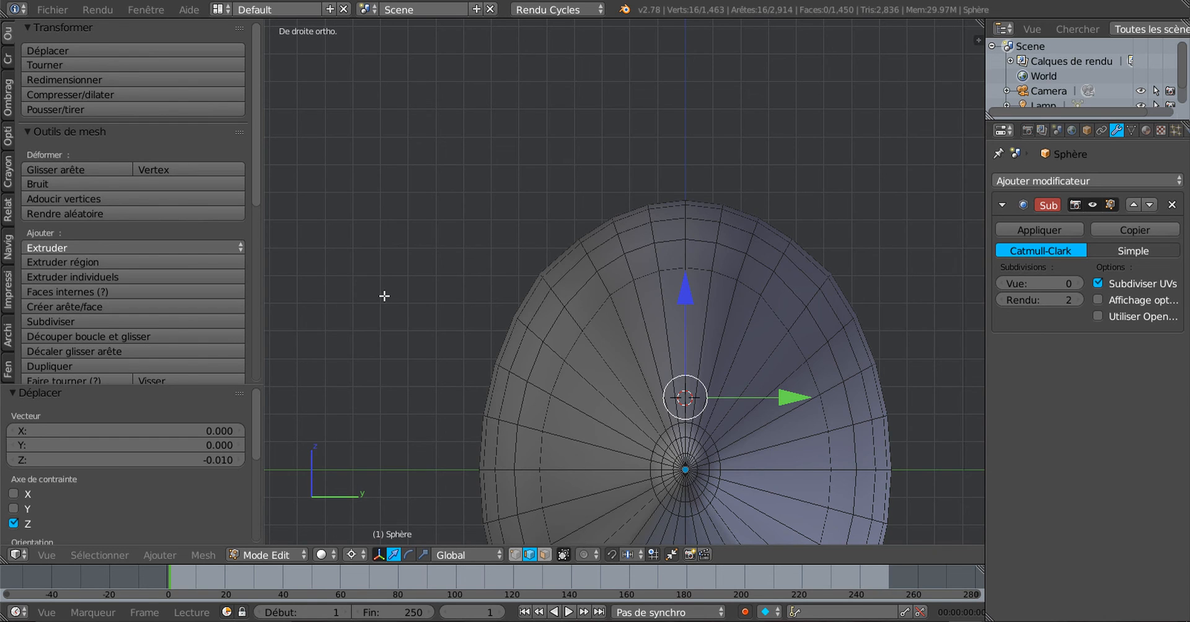
{"action": "key", "text": "ctrl+KP_3"}
{"action": "scroll", "coordinate": [384, 296], "scroll_direction": "up", "scroll_amount": 2}
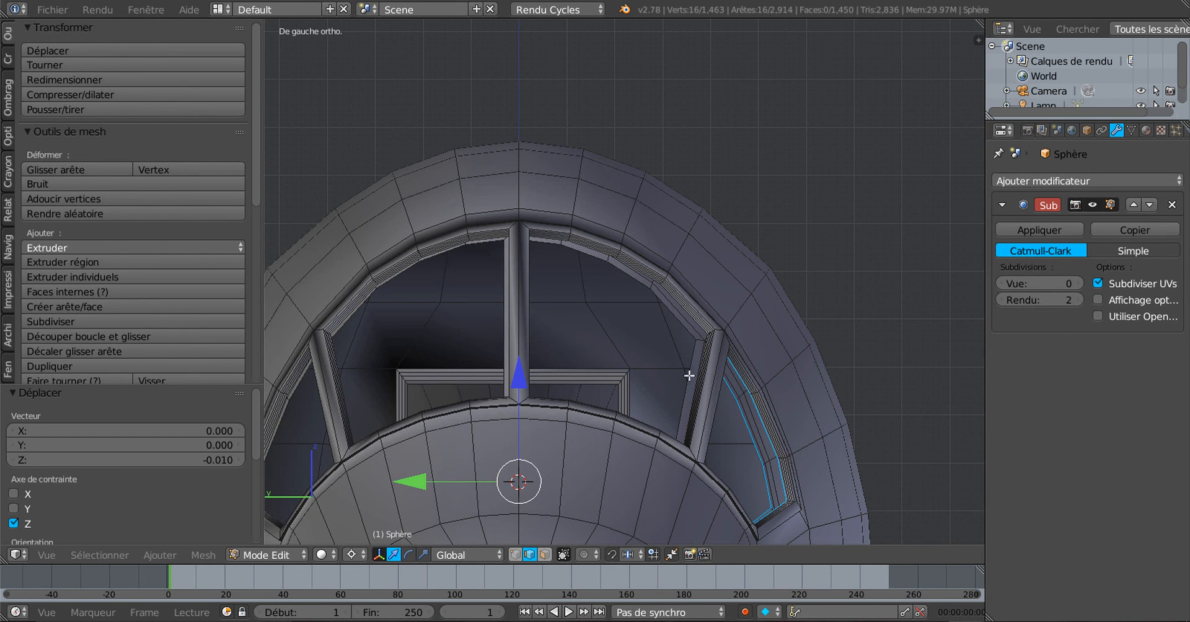
{"action": "right_click", "coordinate": [756, 423]}
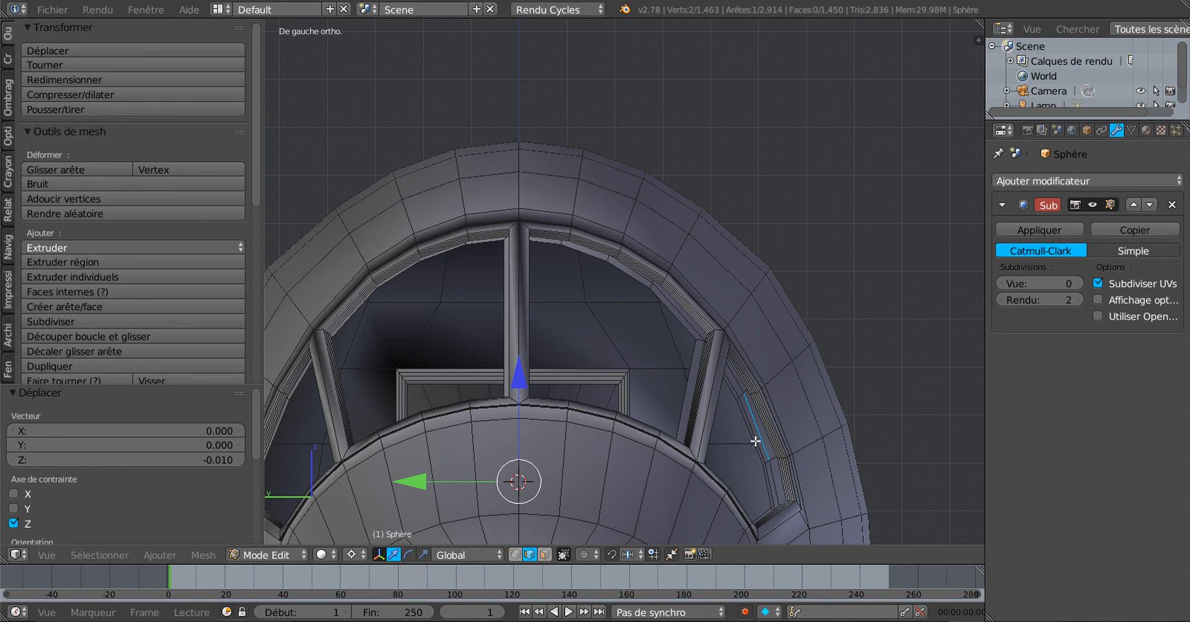
{"action": "key", "text": "ctrl+l"}
{"action": "middle_click_drag", "start_coordinate": [792, 434], "coordinate": [863, 355], "text": "shift"}
{"action": "scroll", "coordinate": [669, 437], "scroll_direction": "up", "scroll_amount": 1}
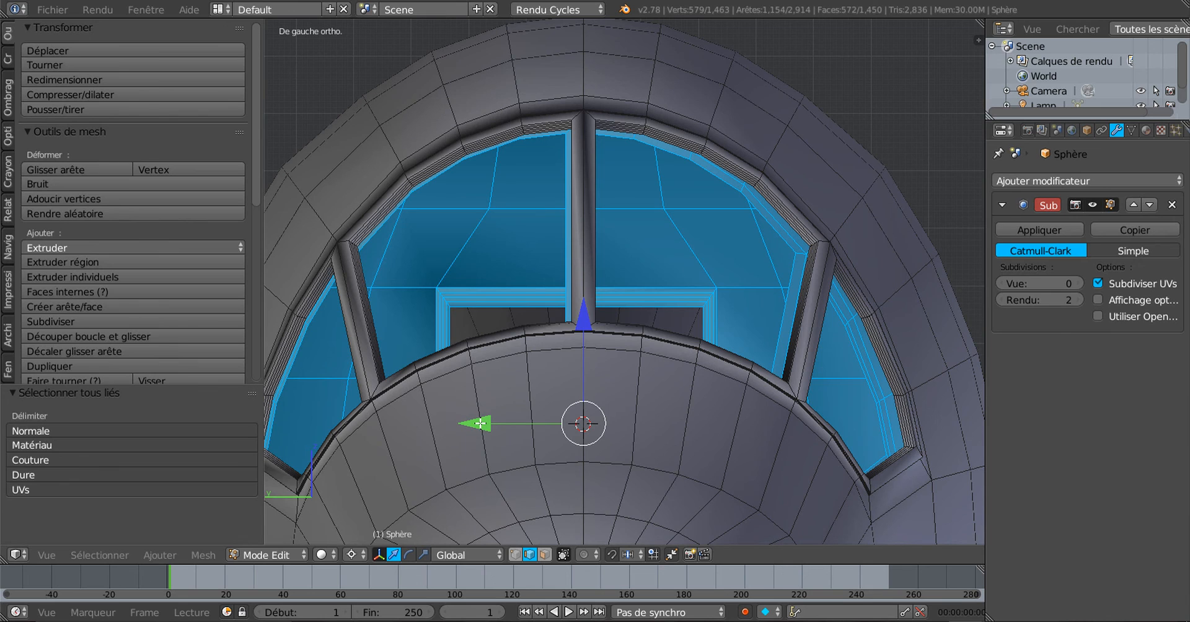
Move the inner shell about -0.011 along Y and scale it by about 0.963 along Z
{"action": "left_click_drag", "start_coordinate": [481, 424], "coordinate": [511, 422]}
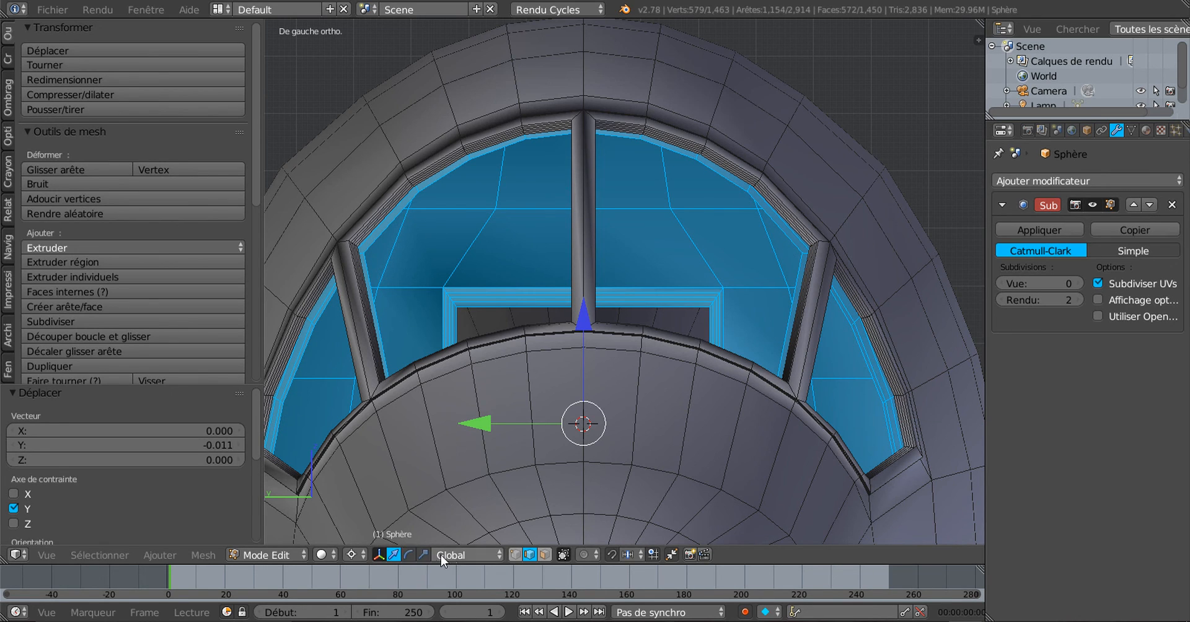
{"action": "left_click", "coordinate": [424, 554]}
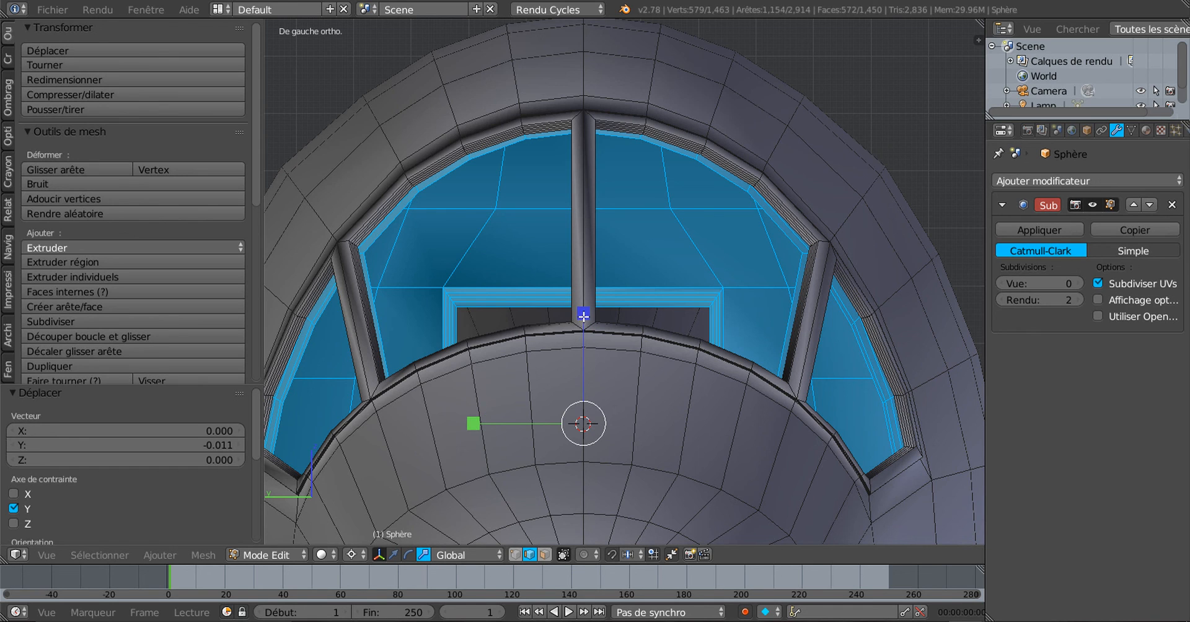
{"action": "left_click_drag", "start_coordinate": [583, 316], "coordinate": [587, 357]}
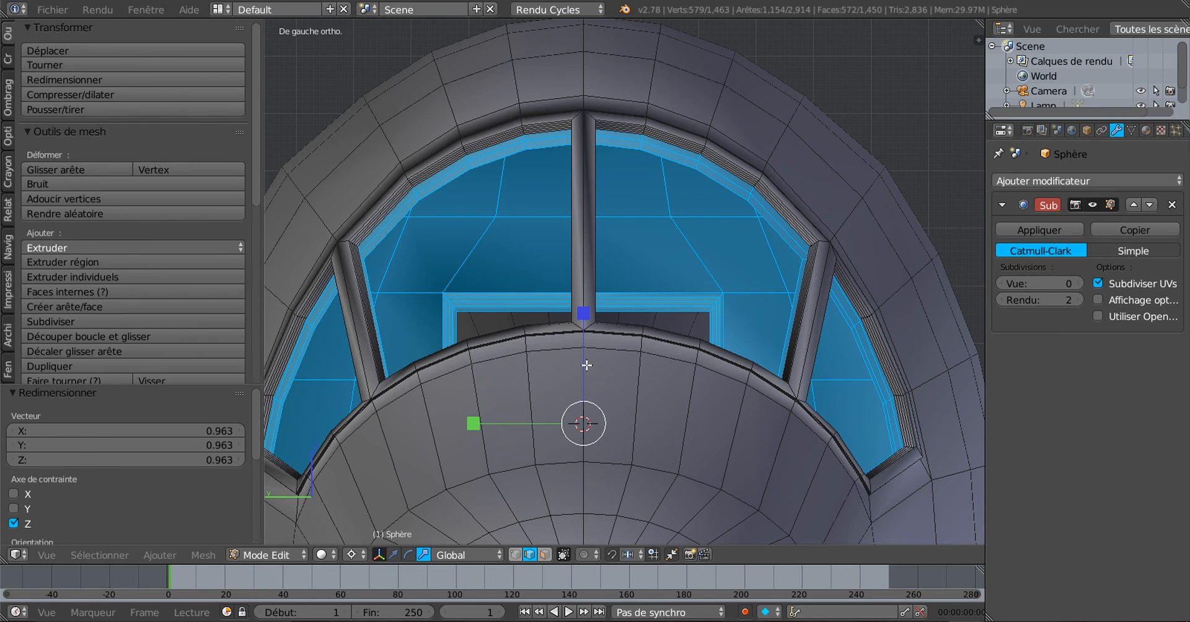
Move the inner shell about 0.027 up along Z towards the upper edges of the cockpit windows
{"action": "left_click", "coordinate": [379, 554]}
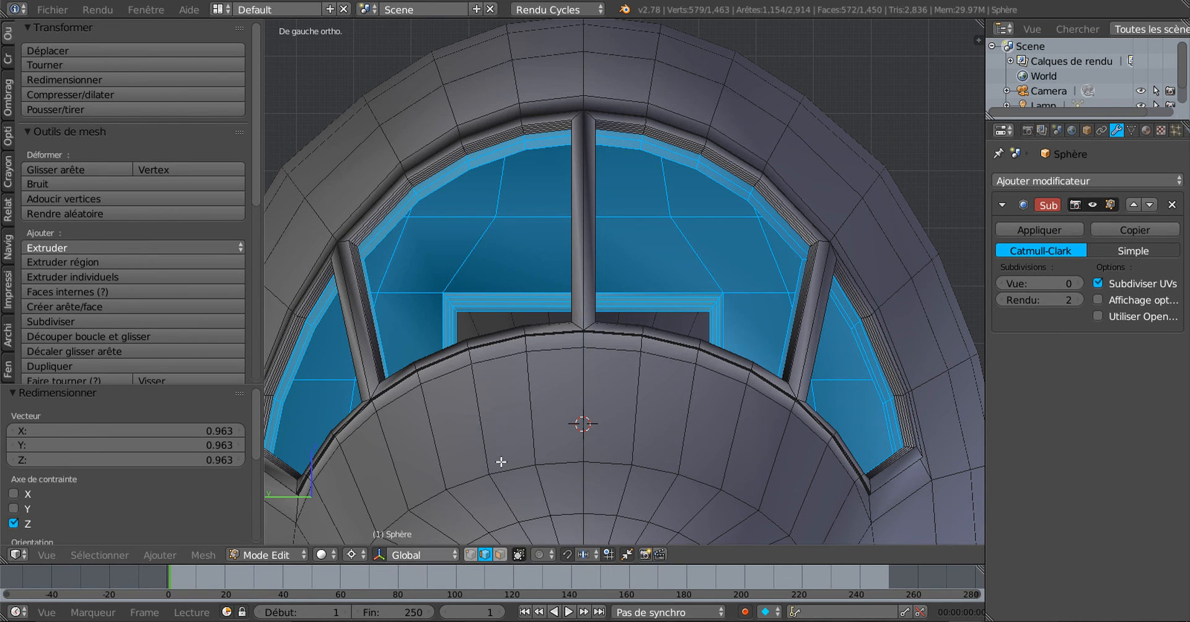
{"action": "left_click", "coordinate": [379, 554]}
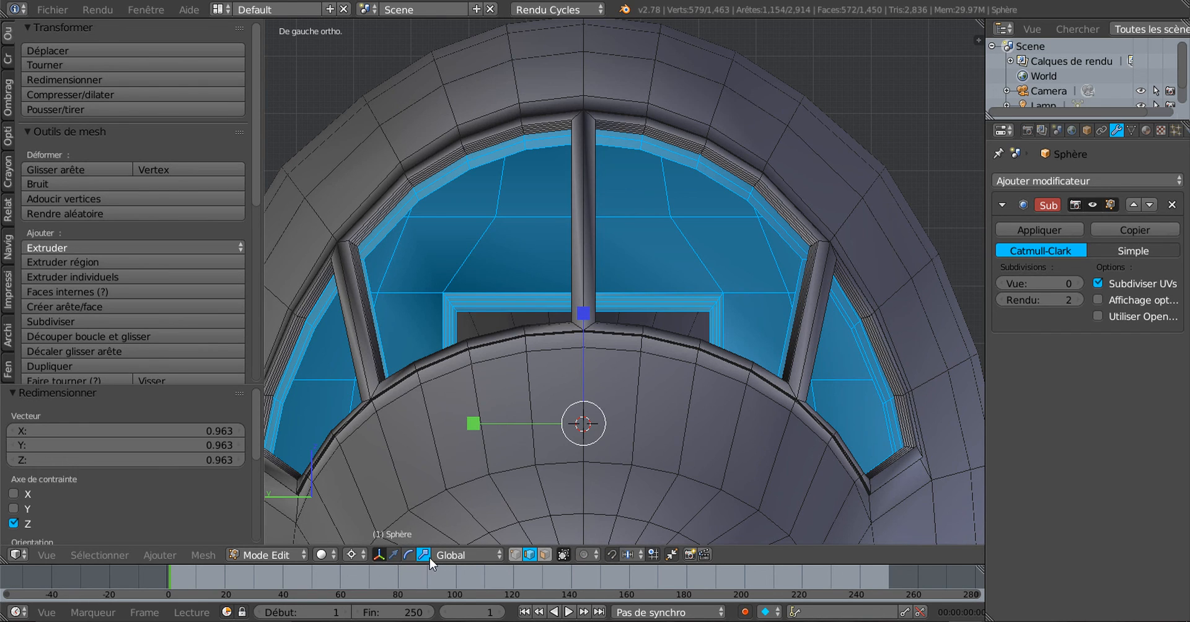
{"action": "left_click", "coordinate": [393, 554]}
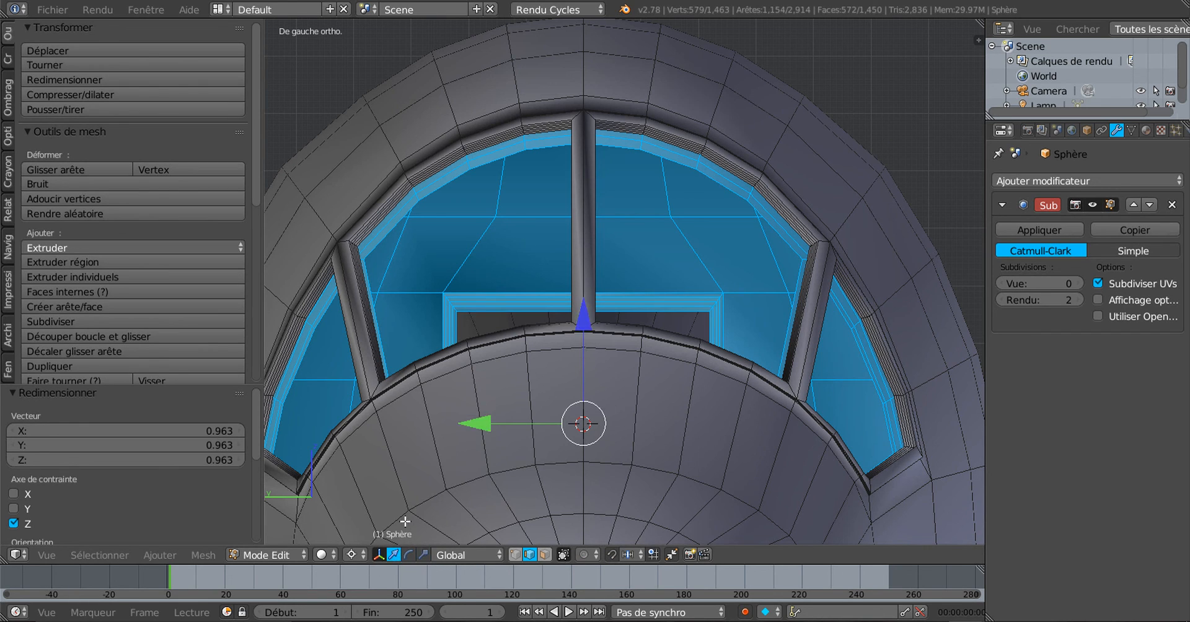
{"action": "left_click_drag", "start_coordinate": [583, 325], "coordinate": [590, 313]}
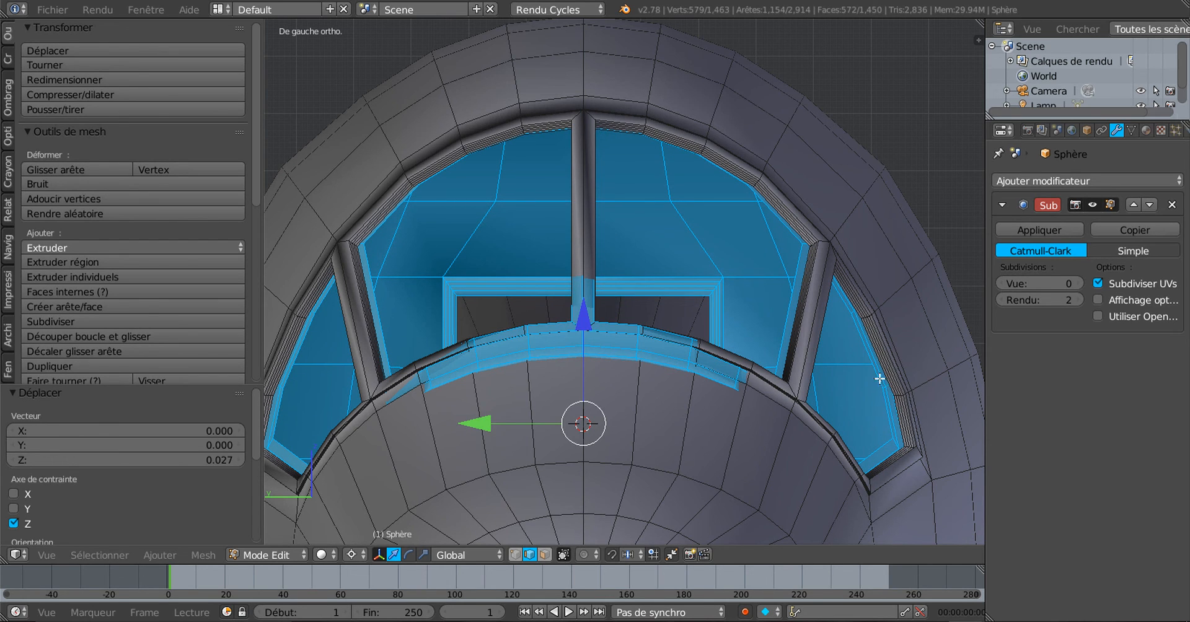
Move the inner shell about -0.009 along Z and scale it by about 1.005 along Y
{"action": "left_click_drag", "start_coordinate": [583, 321], "coordinate": [585, 326]}
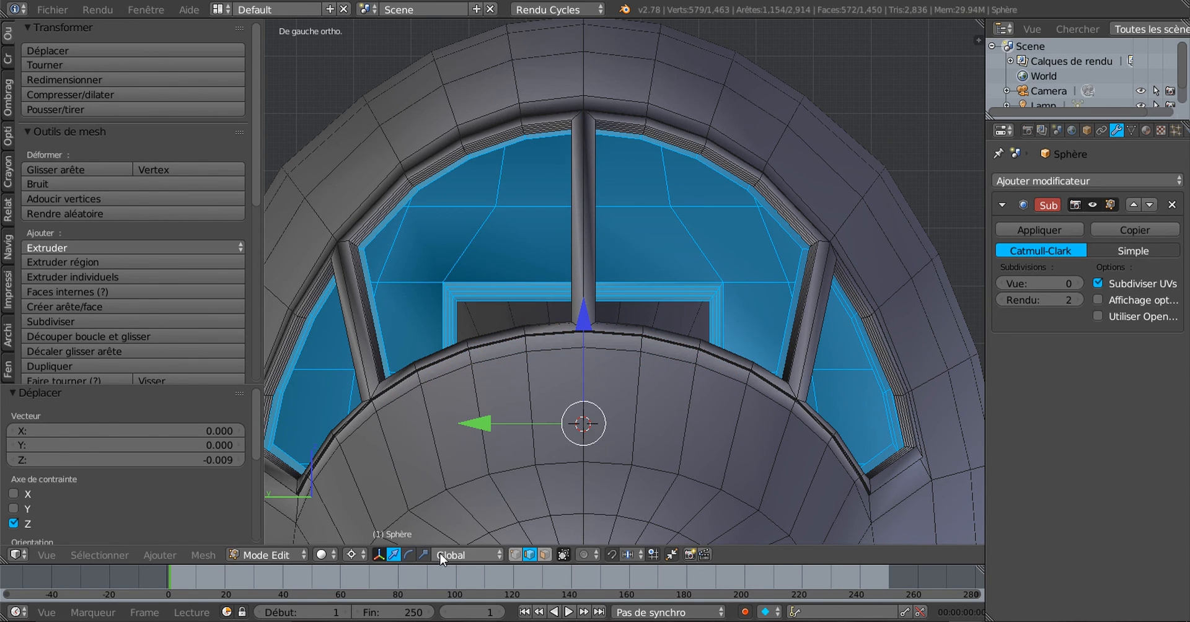
{"action": "left_click", "coordinate": [423, 554]}
{"action": "left_click_drag", "start_coordinate": [474, 424], "coordinate": [471, 425]}
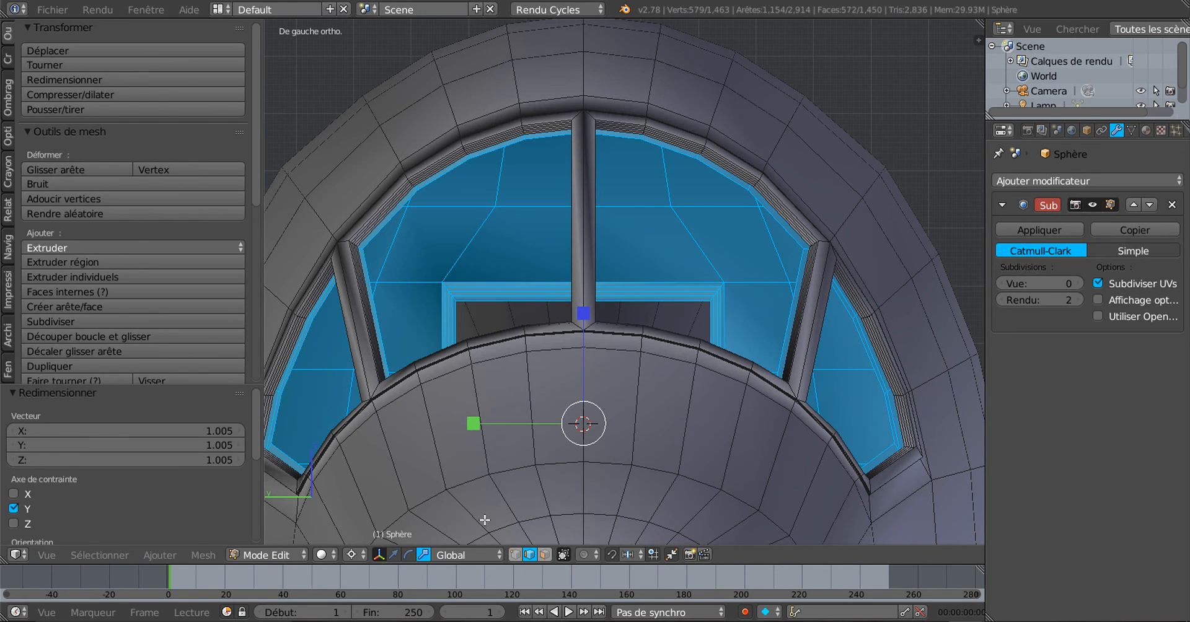
Nudge the inner shell about 0.001 up along Z and check its fit in the window openings from an angled view
{"action": "left_click", "coordinate": [397, 555]}
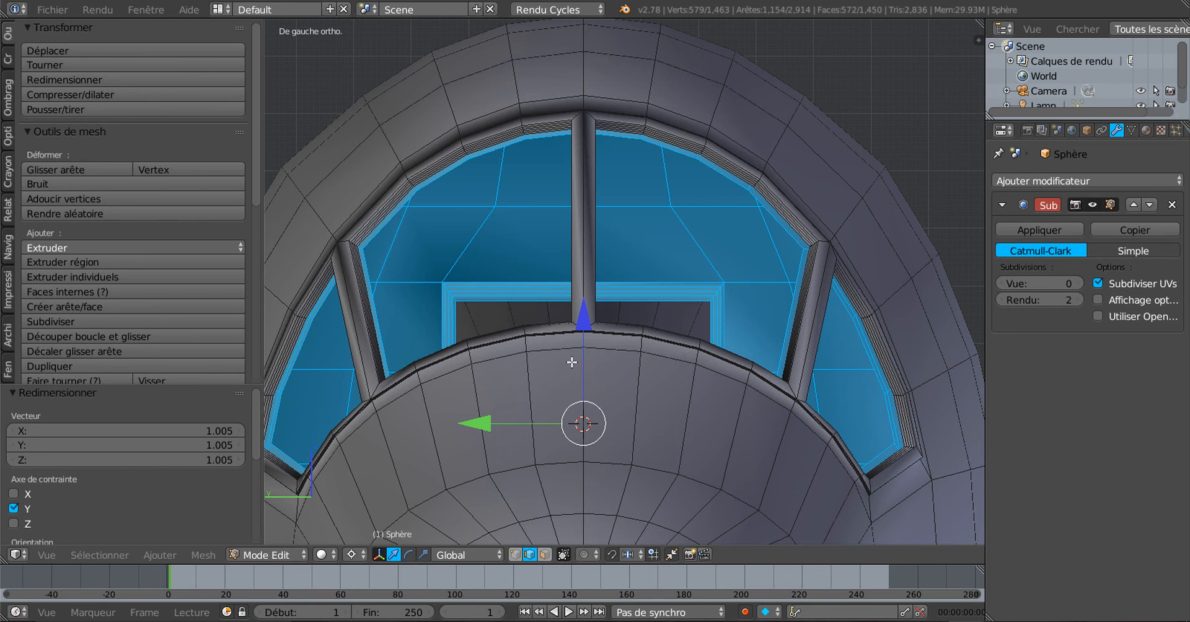
{"action": "left_click_drag", "start_coordinate": [583, 324], "coordinate": [583, 323]}
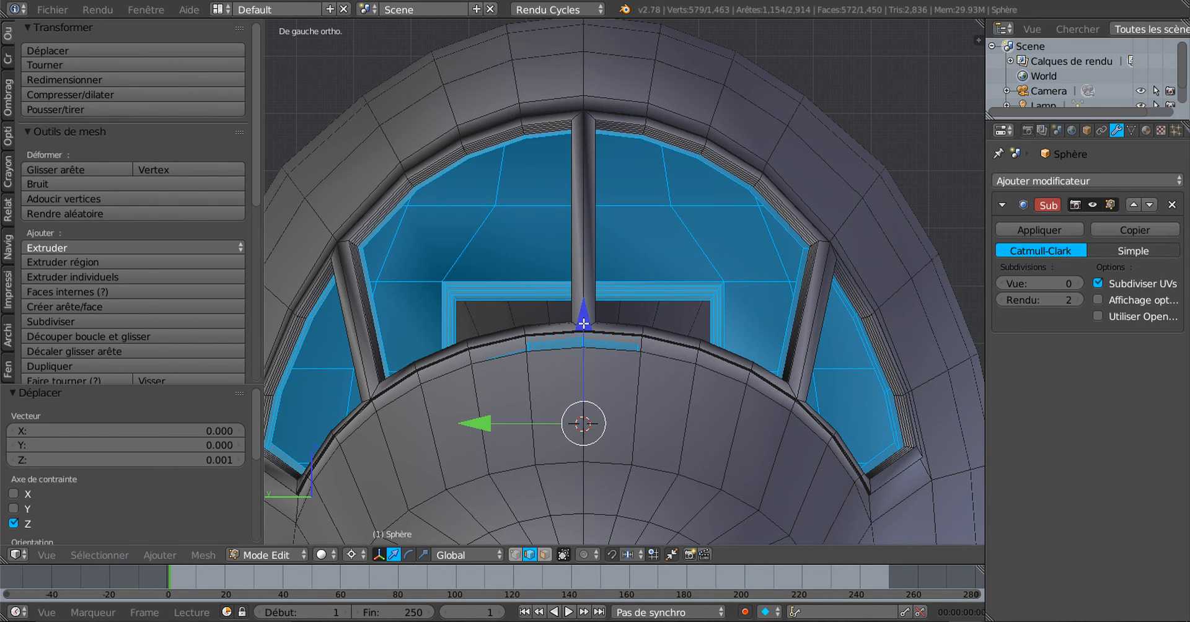
{"action": "middle_click_drag", "start_coordinate": [619, 370], "coordinate": [613, 422]}
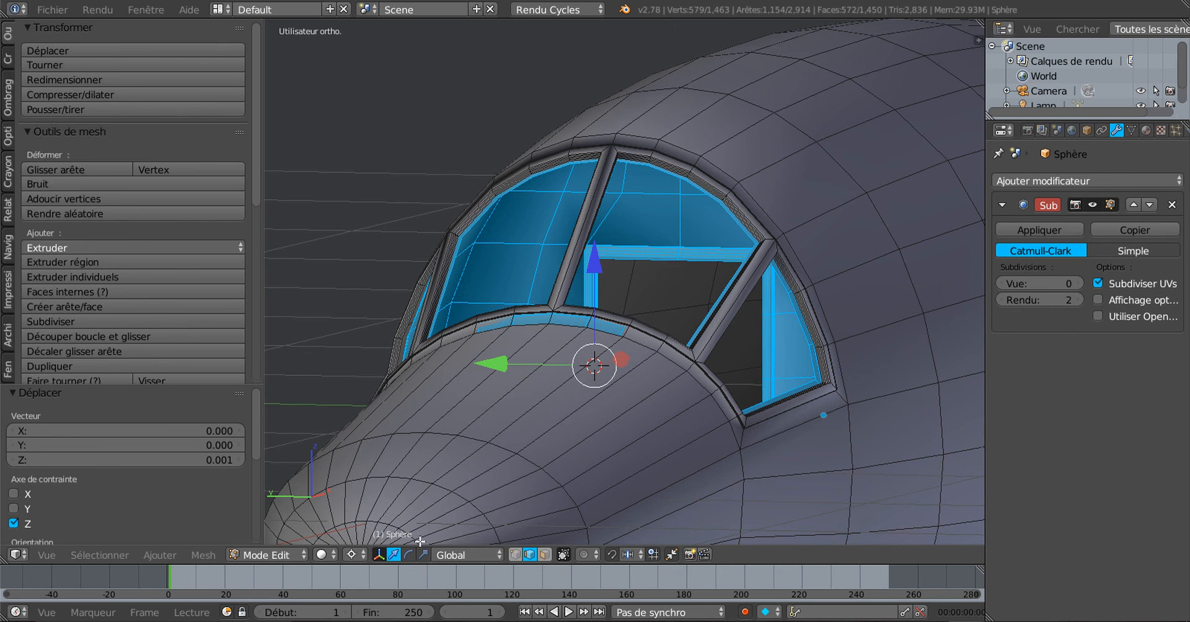
{"action": "key", "text": "Tab"}
{"action": "key", "text": "Tab"}
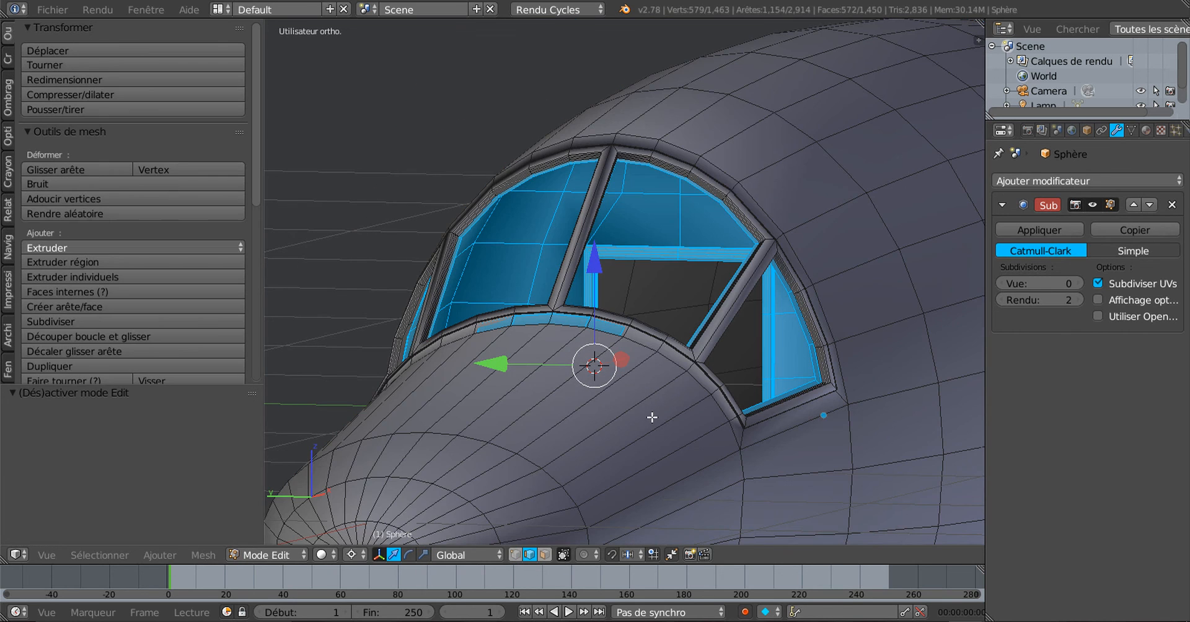
Select the inner shell's edge loop at the side window together with the adjacent edge loop of the outer frame
{"action": "middle_click_drag", "start_coordinate": [652, 419], "coordinate": [549, 427]}
{"action": "scroll", "coordinate": [662, 399], "scroll_direction": "up", "scroll_amount": 2}
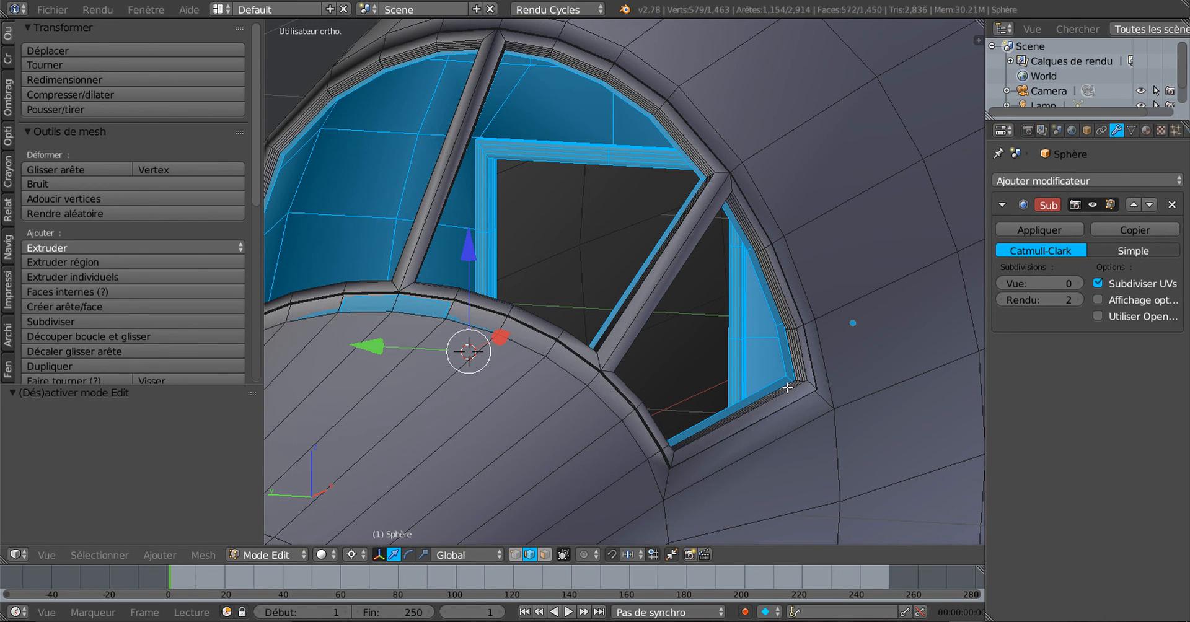
{"action": "scroll", "coordinate": [711, 415], "scroll_direction": "up", "scroll_amount": 3}
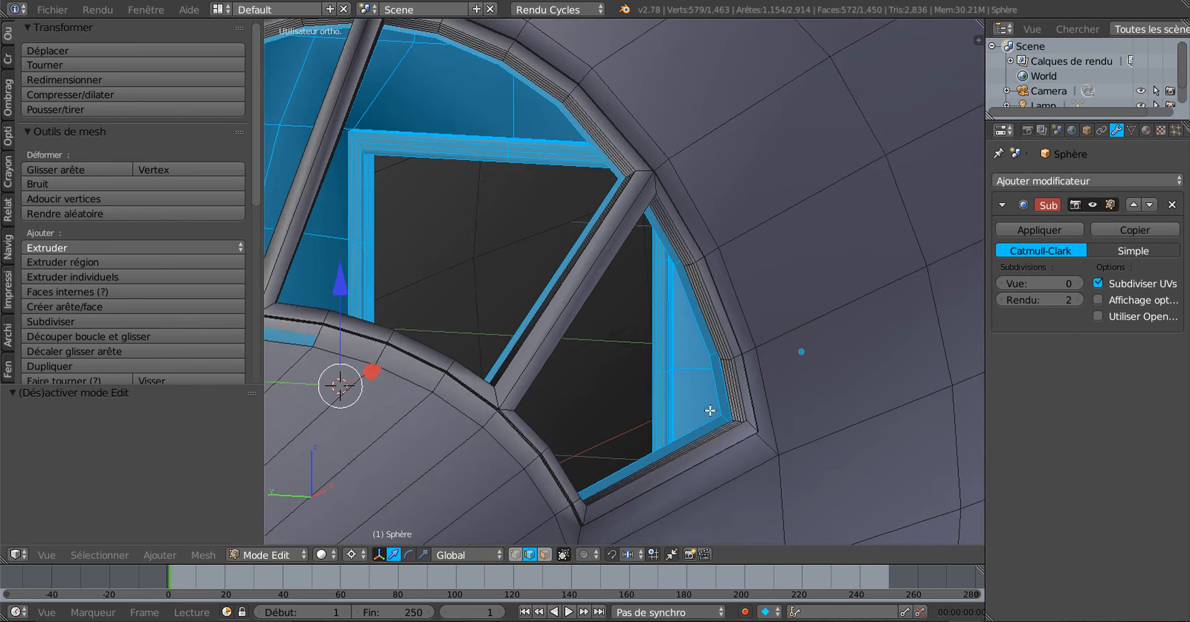
{"action": "right_click", "coordinate": [718, 343], "text": "alt"}
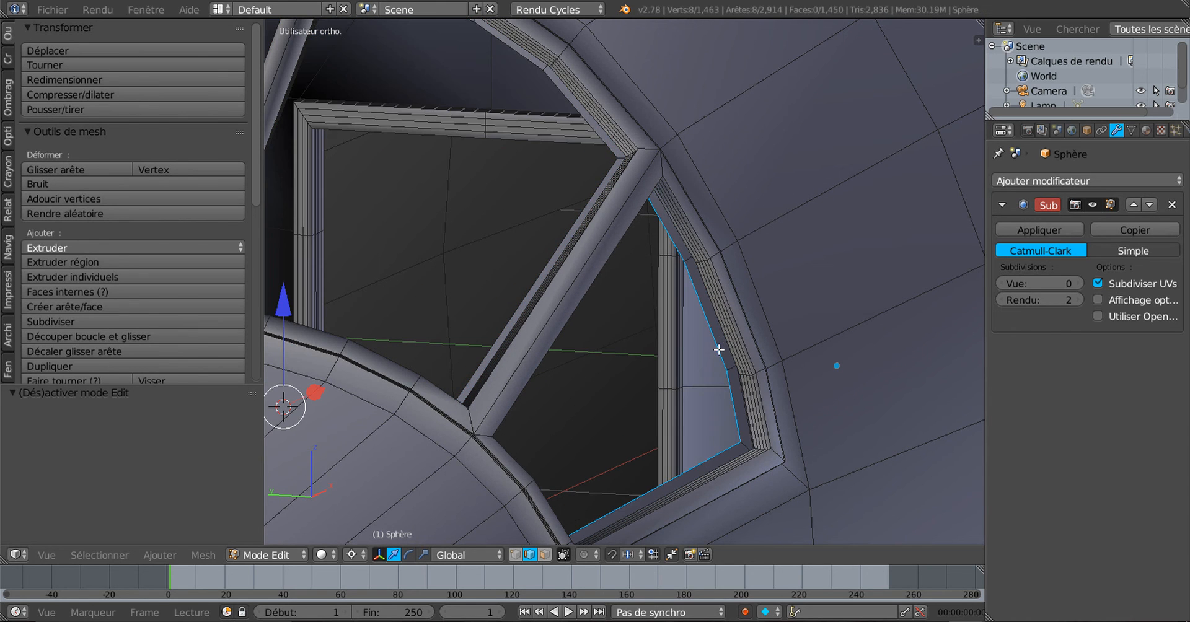
{"action": "scroll", "coordinate": [716, 401], "scroll_direction": "up", "scroll_amount": 2}
{"action": "scroll", "coordinate": [719, 412], "scroll_direction": "up", "scroll_amount": 2}
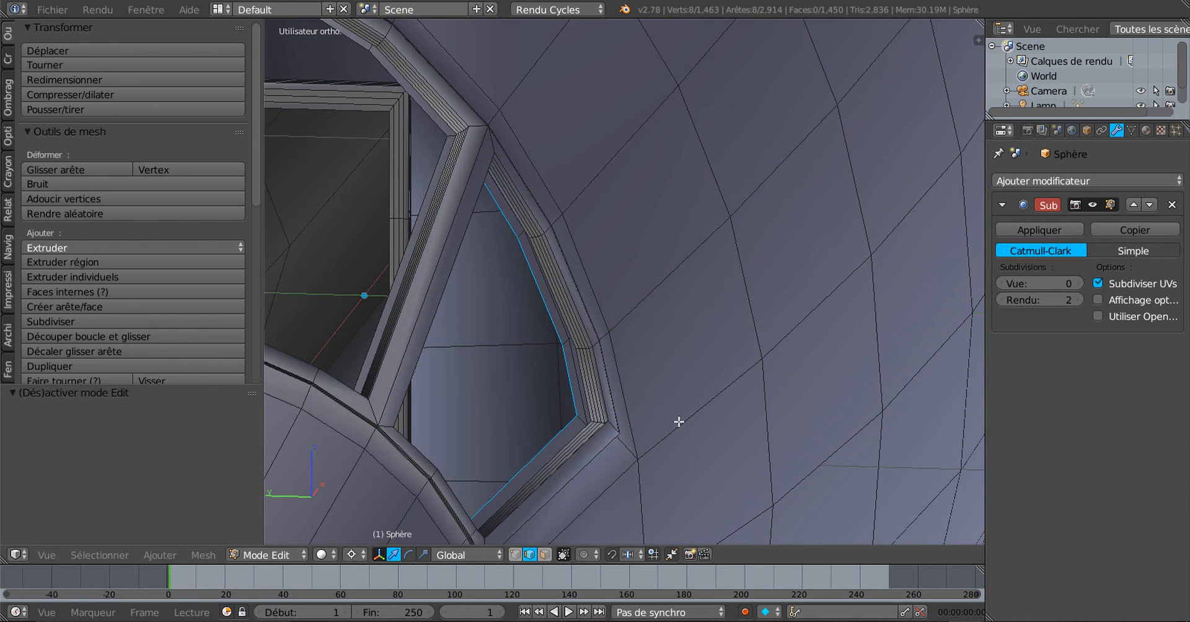
{"action": "scroll", "coordinate": [752, 407], "scroll_direction": "up", "scroll_amount": 3}
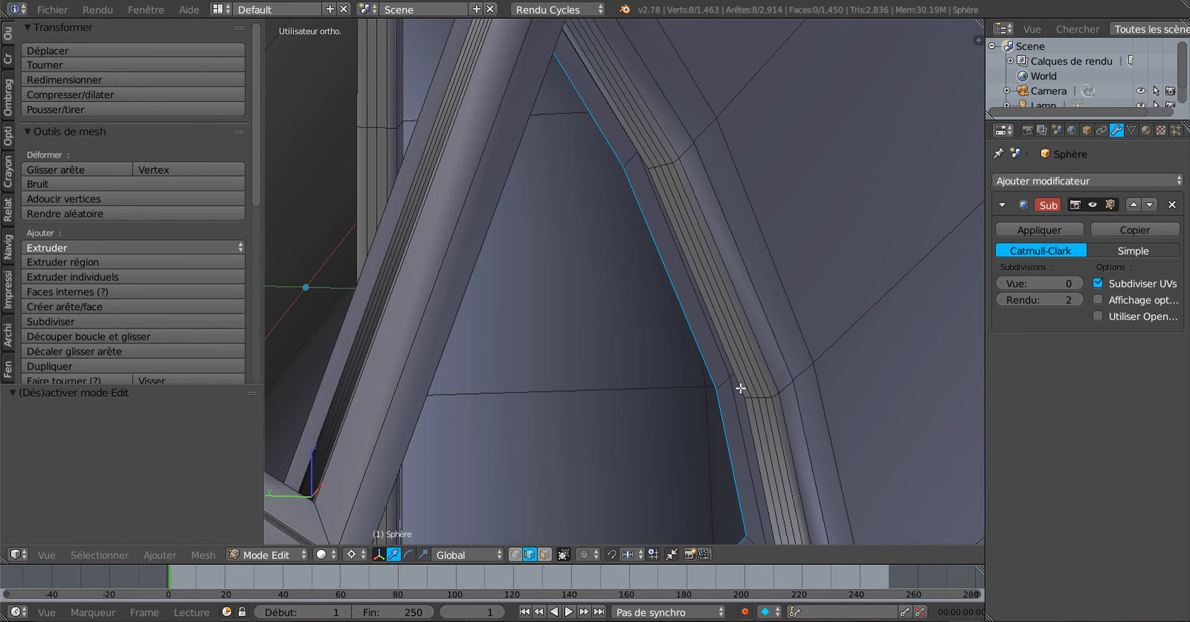
{"action": "right_click", "coordinate": [741, 389], "text": "alt+shift"}
{"action": "scroll", "coordinate": [737, 391], "scroll_direction": "down", "scroll_amount": 3}
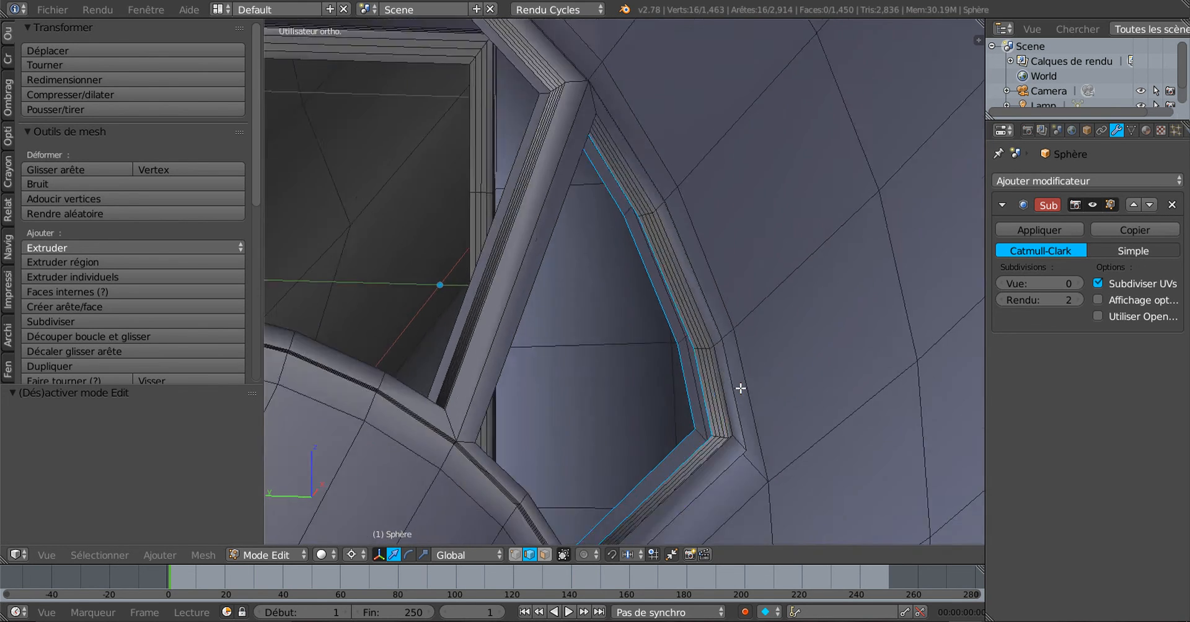
{"action": "middle_click_drag", "start_coordinate": [662, 434], "coordinate": [587, 452]}
{"action": "scroll", "coordinate": [620, 445], "scroll_direction": "down", "scroll_amount": 3}
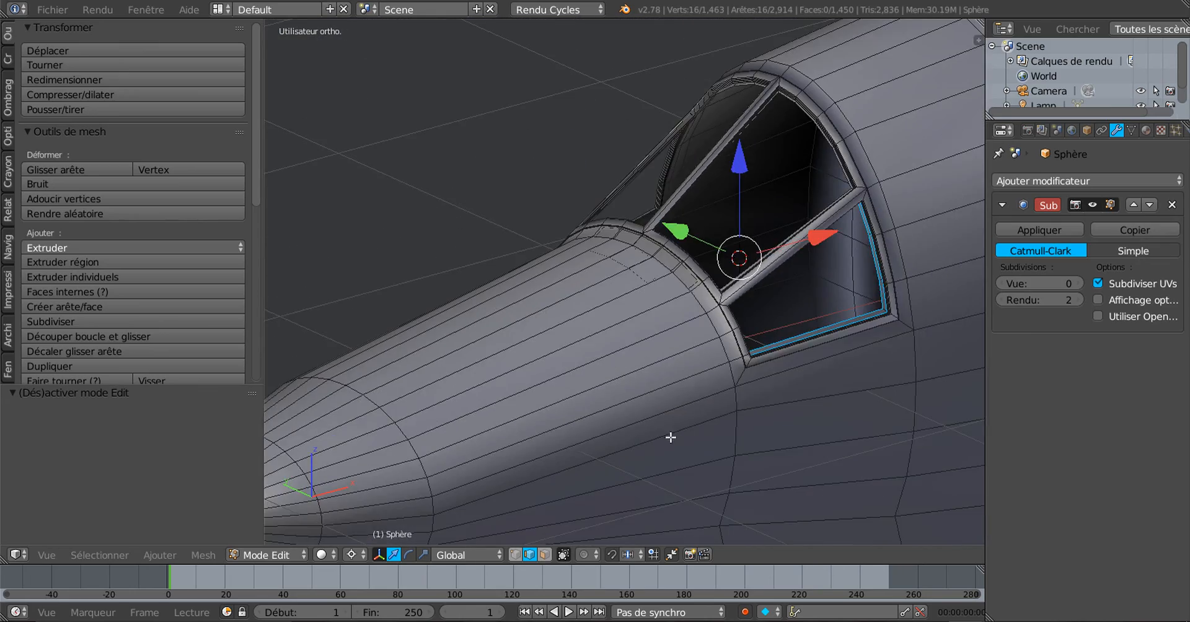
{"action": "middle_click_drag", "start_coordinate": [728, 424], "coordinate": [706, 401]}
{"action": "scroll", "coordinate": [751, 412], "scroll_direction": "up", "scroll_amount": 5}
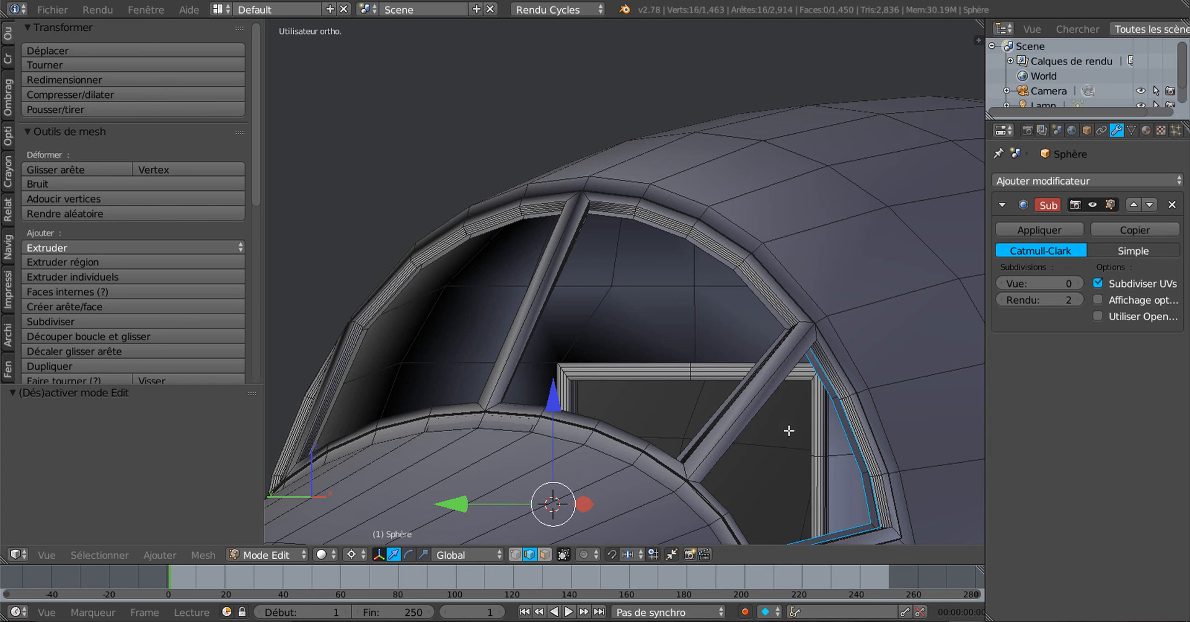
{"action": "right_click", "coordinate": [843, 434], "text": "shift"}
{"action": "middle_click_drag", "start_coordinate": [728, 328], "coordinate": [717, 316]}
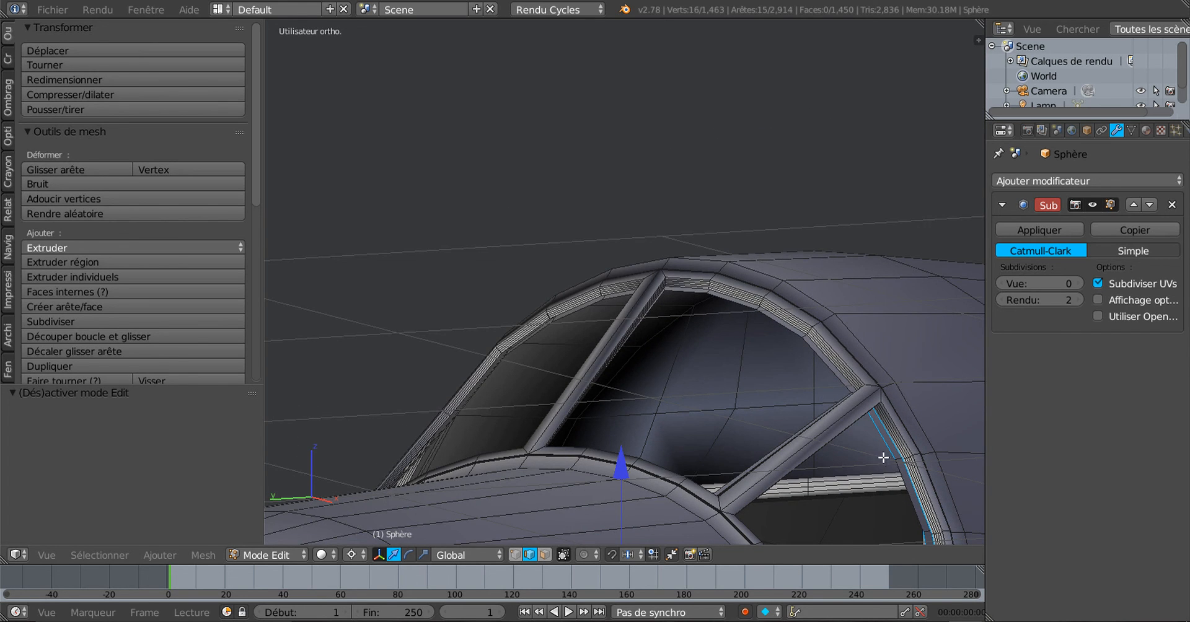
Select the whole inner shell as linked geometry from its side-window loop and scale it by about 1.013 along Y in left orthographic view
{"action": "right_click", "coordinate": [899, 478], "text": "alt"}
{"action": "right_click", "coordinate": [894, 454], "text": "alt"}
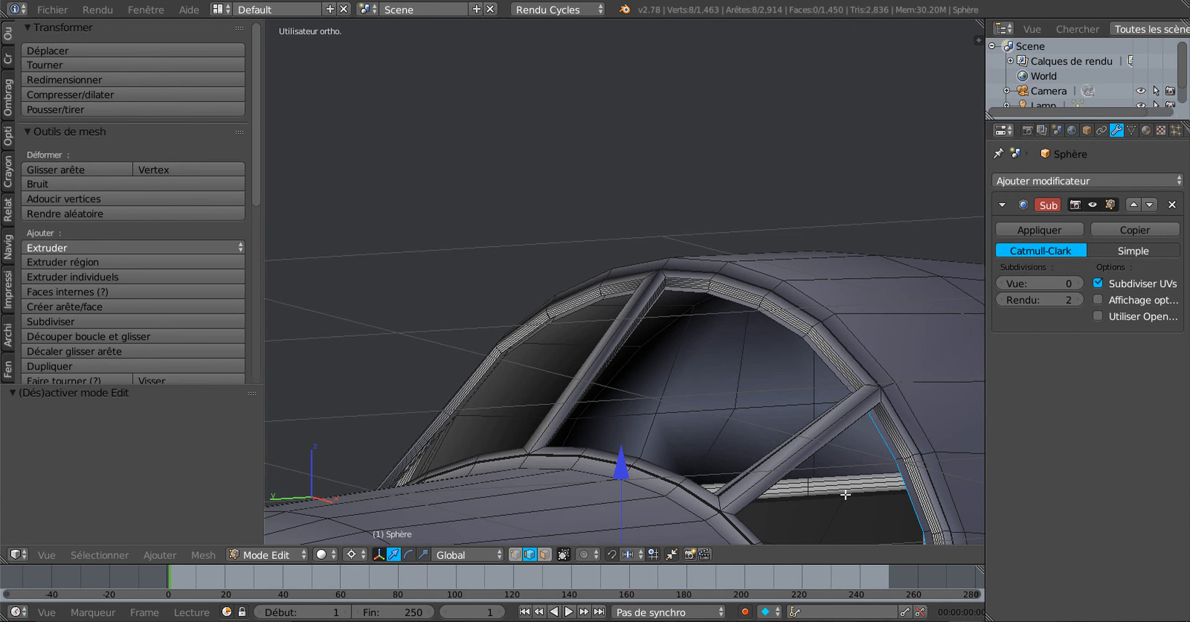
{"action": "key", "text": "ctrl+l"}
{"action": "key", "text": "ctrl+KP_3"}
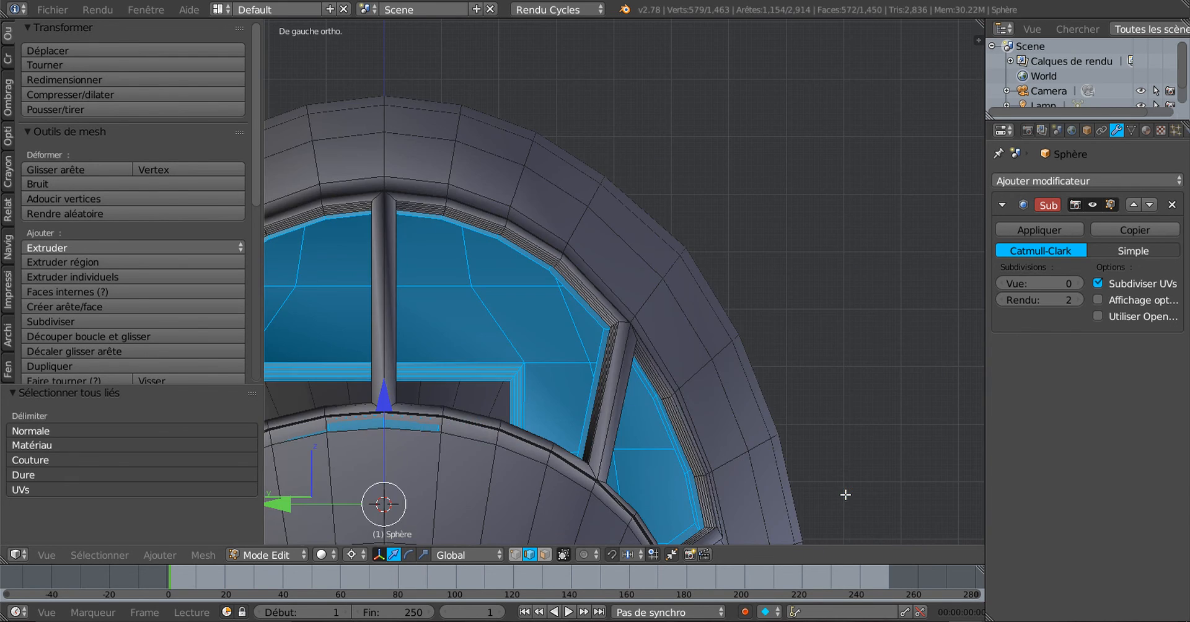
{"action": "key", "text": "KP_Decimal"}
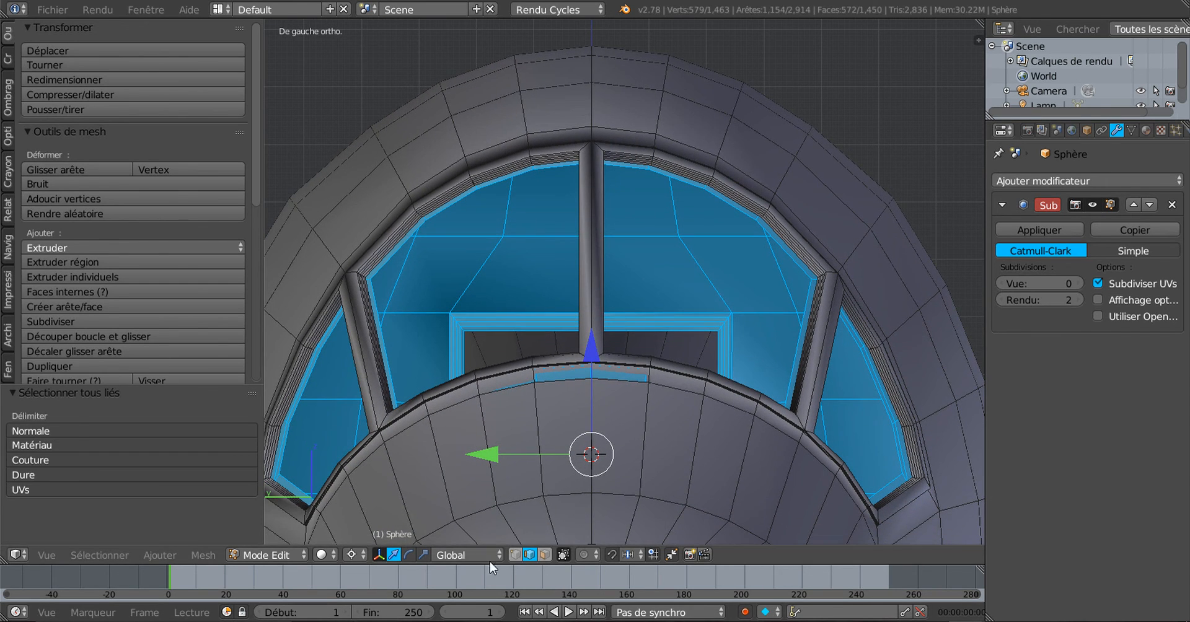
{"action": "left_click", "coordinate": [423, 554]}
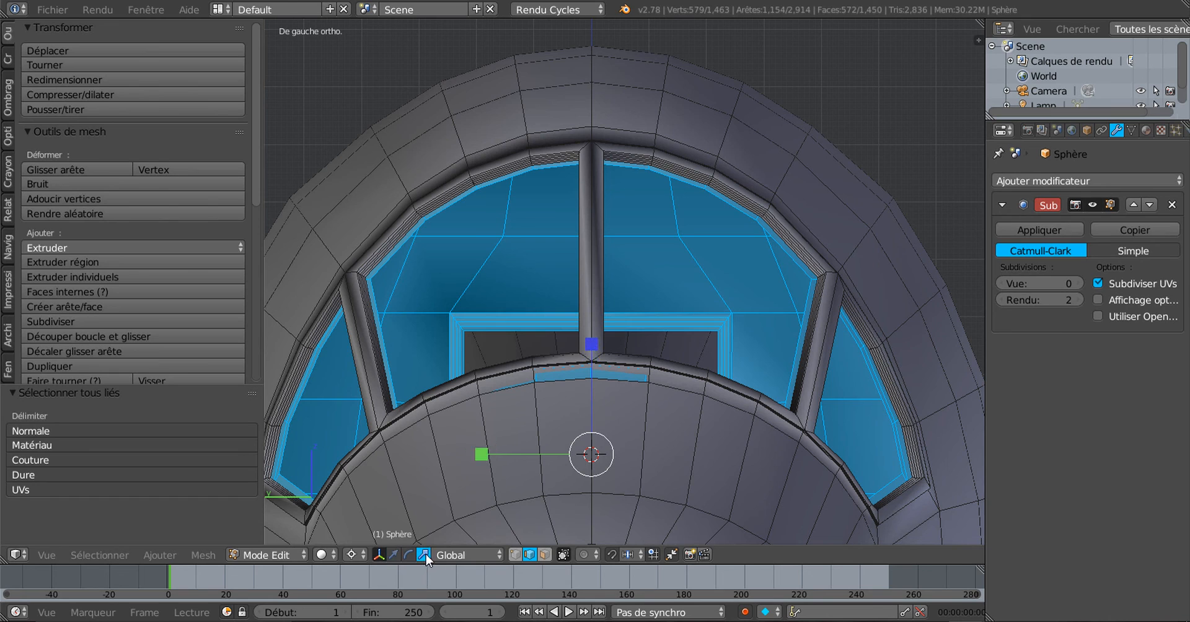
{"action": "left_click_drag", "start_coordinate": [482, 454], "coordinate": [469, 461]}
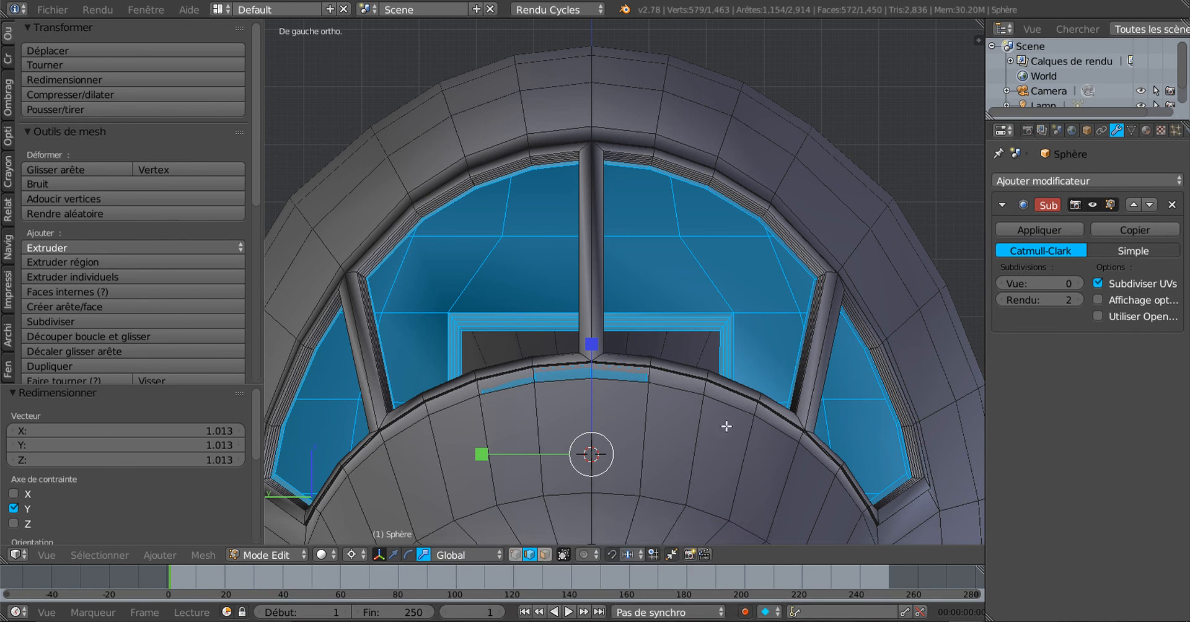
Try to select the shell's side-window edge loop together with the facing edge loop of the window frame
{"action": "middle_click_drag", "start_coordinate": [708, 467], "coordinate": [688, 438]}
{"action": "scroll", "coordinate": [782, 489], "scroll_direction": "up", "scroll_amount": 2}
{"action": "scroll", "coordinate": [781, 474], "scroll_direction": "up", "scroll_amount": 2}
{"action": "scroll", "coordinate": [688, 437], "scroll_direction": "up", "scroll_amount": 1}
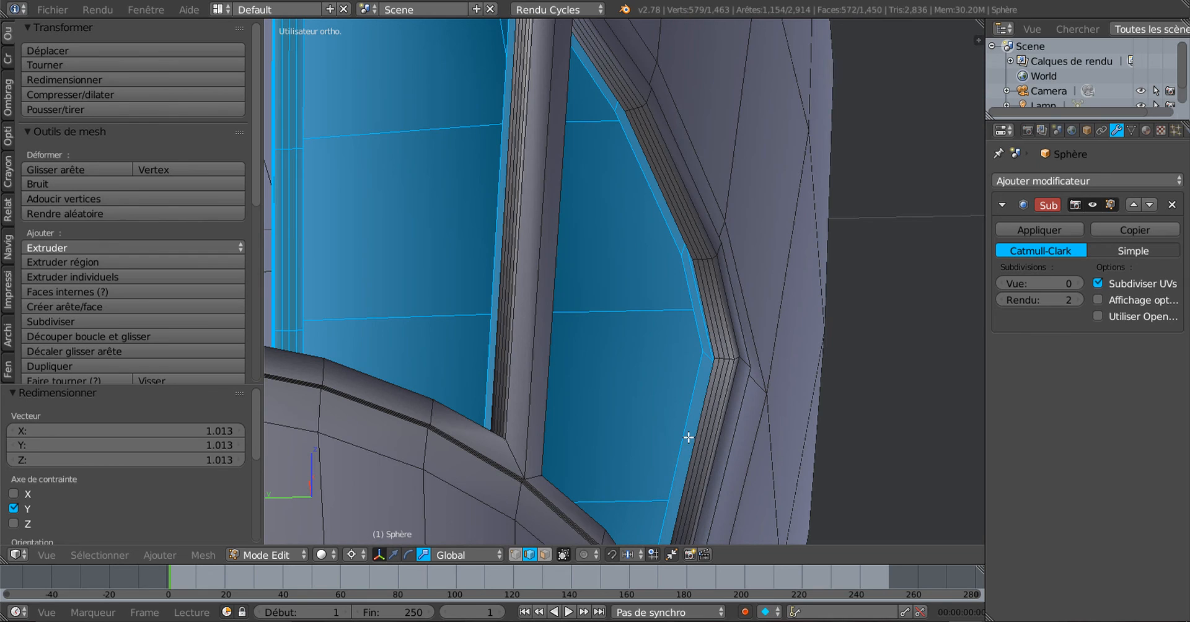
{"action": "right_click", "coordinate": [697, 384], "text": "alt"}
{"action": "right_click", "coordinate": [708, 385], "text": "alt+shift"}
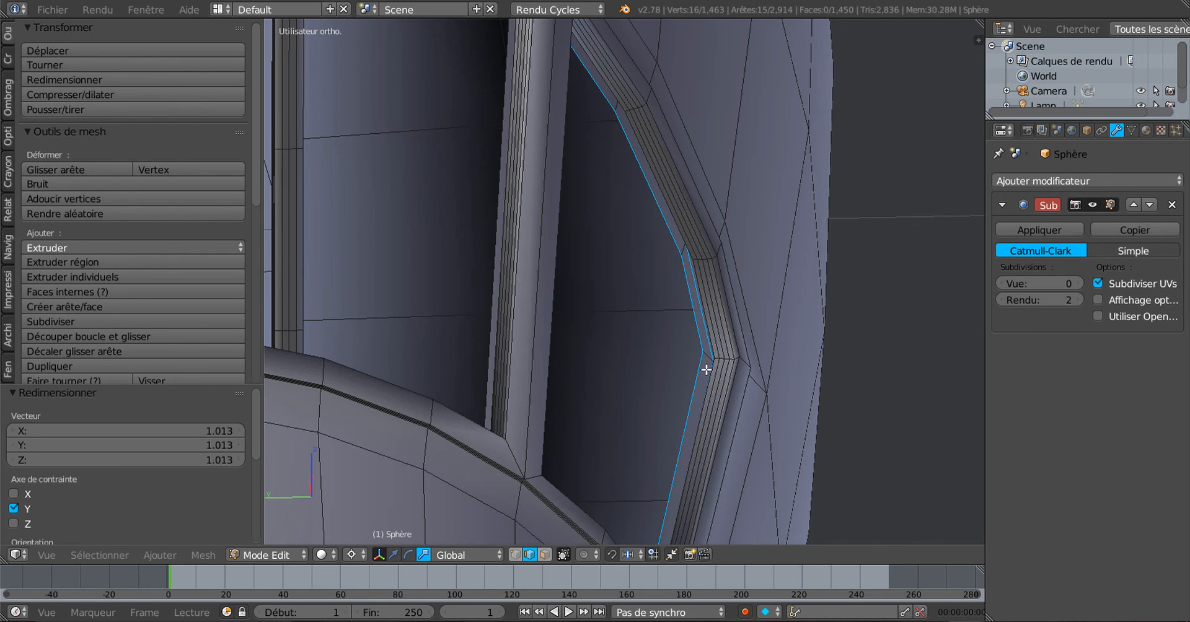
{"action": "key", "text": "Tab"}
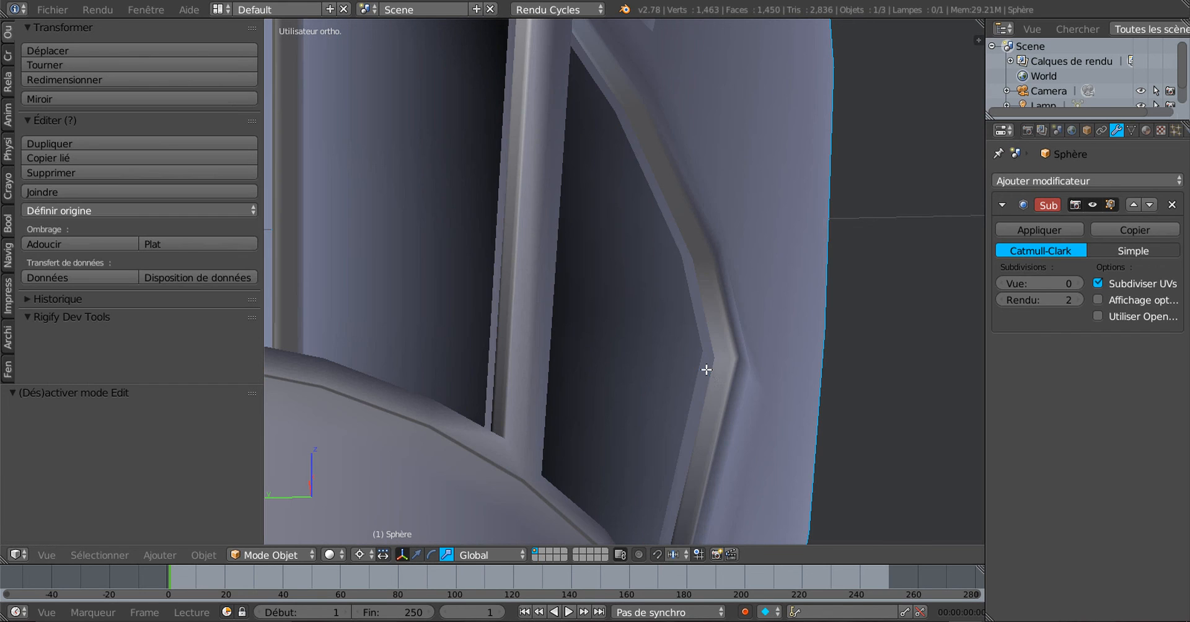
{"action": "key", "text": "Tab"}
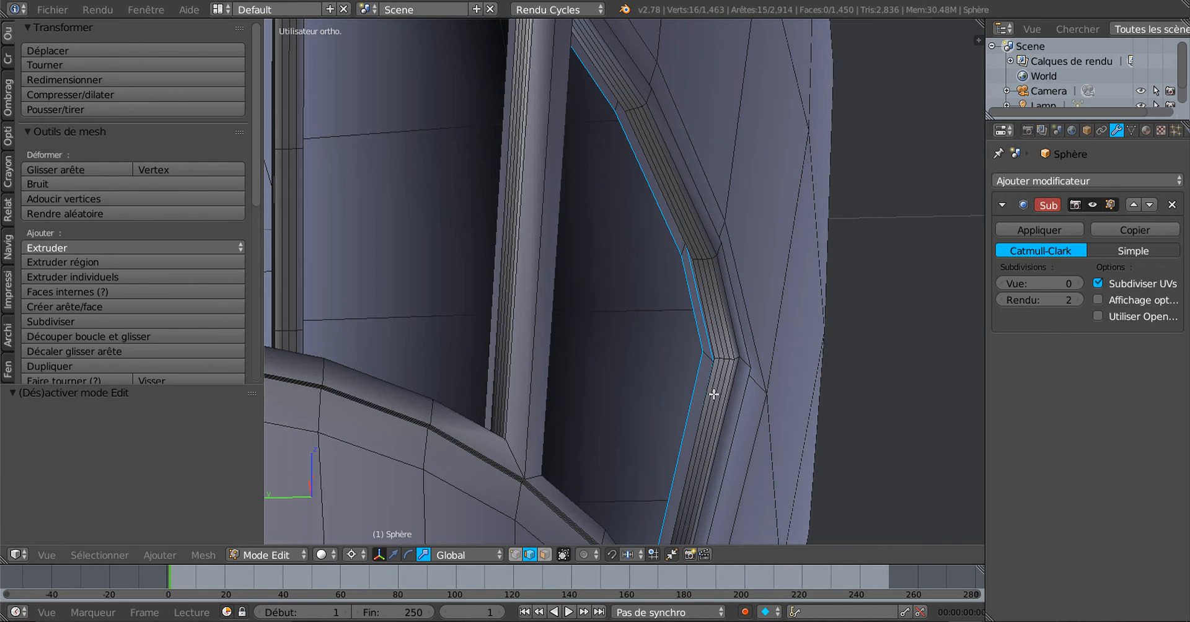
{"action": "right_click", "coordinate": [694, 385]}
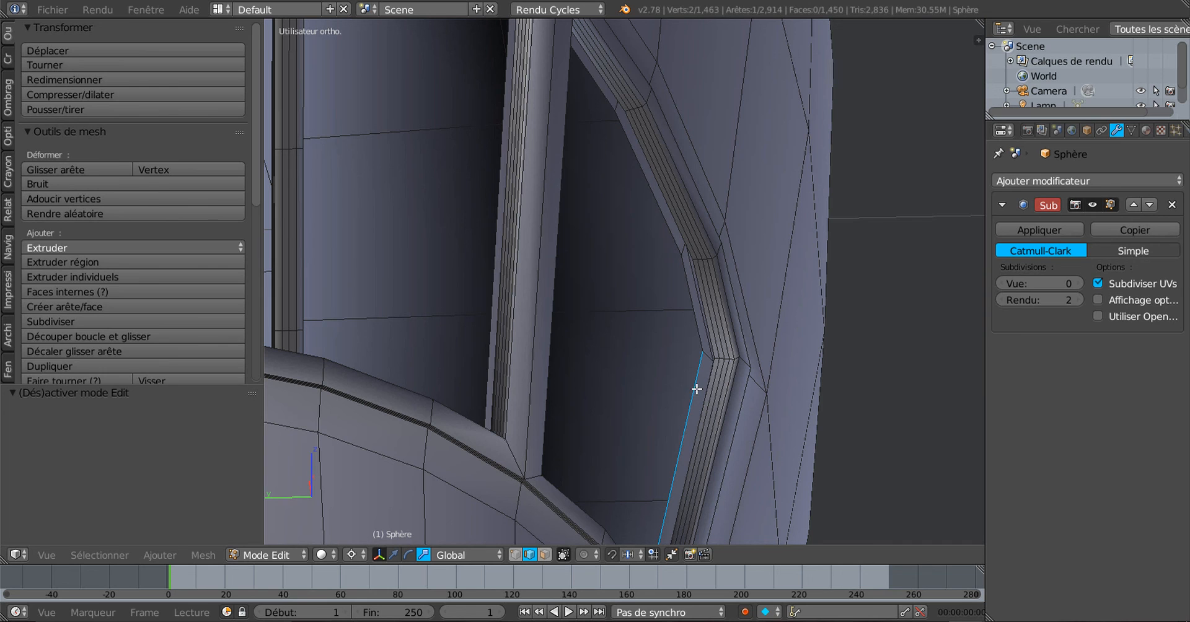
{"action": "key", "text": "a"}
Select the inner shell's full edge loop at the side window and add the facing inner edge loop of the outer frame
{"action": "right_click", "coordinate": [701, 388], "text": "alt"}
{"action": "middle_click_drag", "start_coordinate": [722, 431], "coordinate": [714, 427]}
{"action": "scroll", "coordinate": [640, 337], "scroll_direction": "up", "scroll_amount": 2}
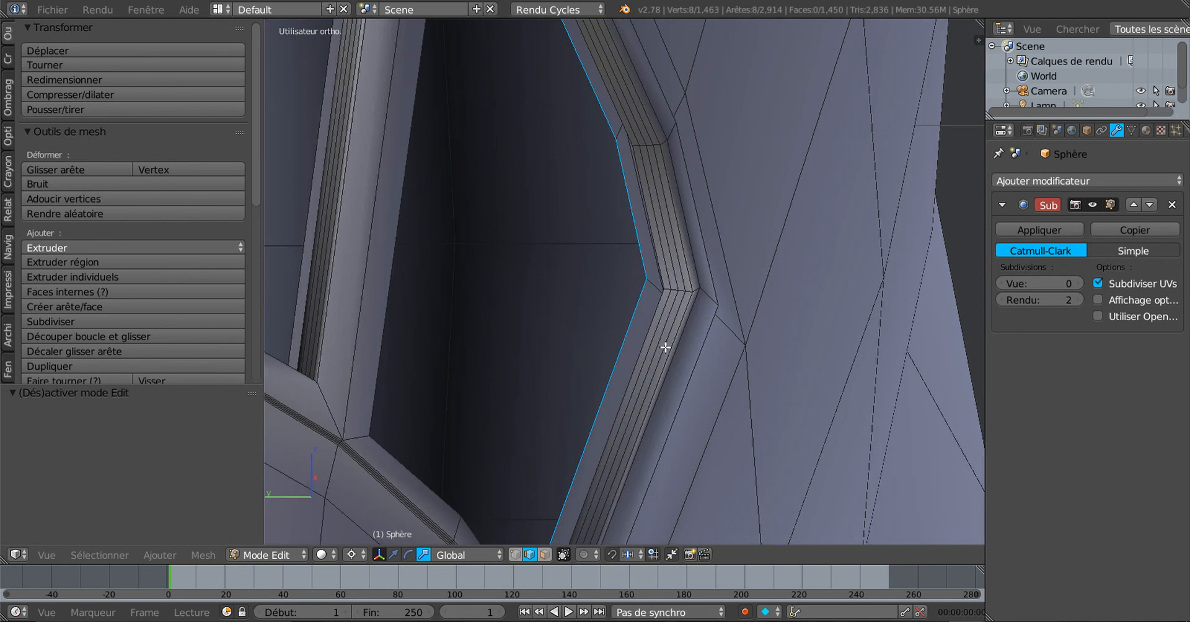
{"action": "scroll", "coordinate": [696, 279], "scroll_direction": "up", "scroll_amount": 2}
{"action": "right_click", "coordinate": [678, 306], "text": "alt+shift"}
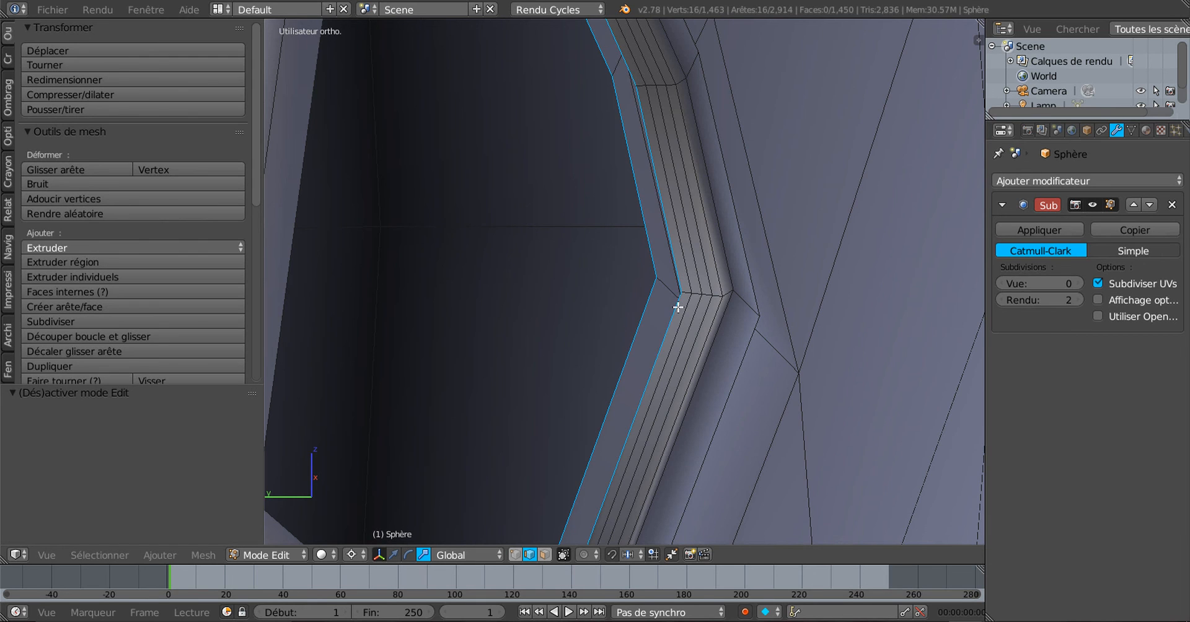
Bridge the two selected side-window edge loops with the LoopTools Bridge operation
{"action": "scroll", "coordinate": [676, 316], "scroll_direction": "down", "scroll_amount": 2}
{"action": "middle_click_drag", "start_coordinate": [567, 415], "coordinate": [566, 409]}
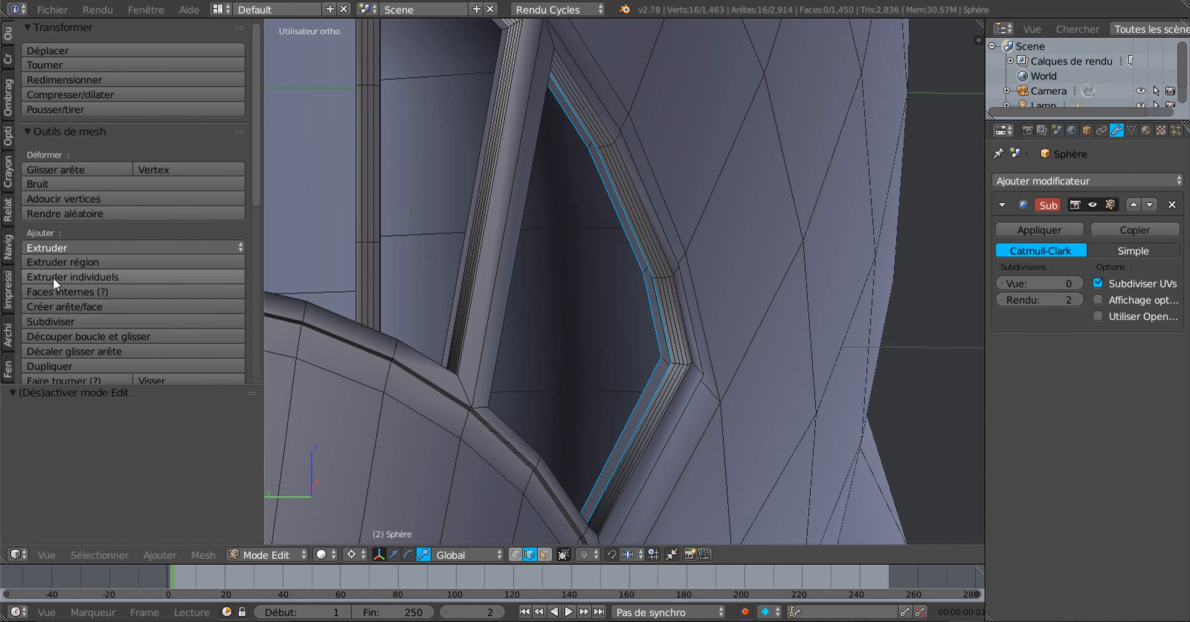
{"action": "scroll", "coordinate": [53, 277], "scroll_direction": "down", "scroll_amount": 10}
{"action": "left_click", "coordinate": [76, 243]}
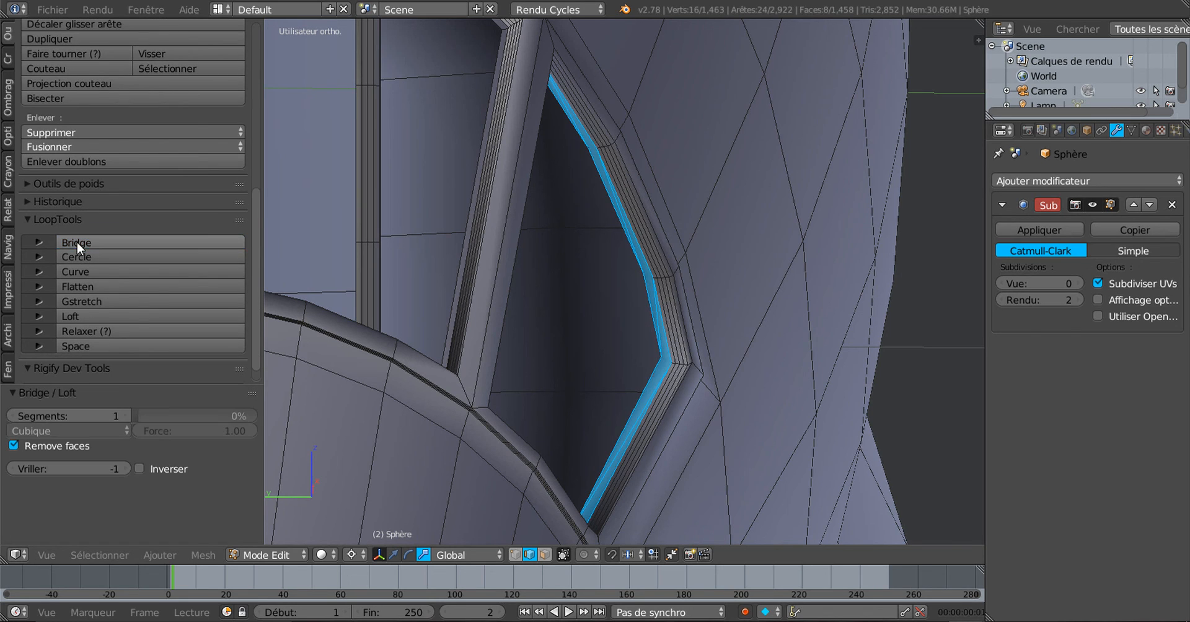
Try 2 and 0 segments for the side-window bridge and return the segment count to 1
{"action": "scroll", "coordinate": [669, 356], "scroll_direction": "up", "scroll_amount": 4}
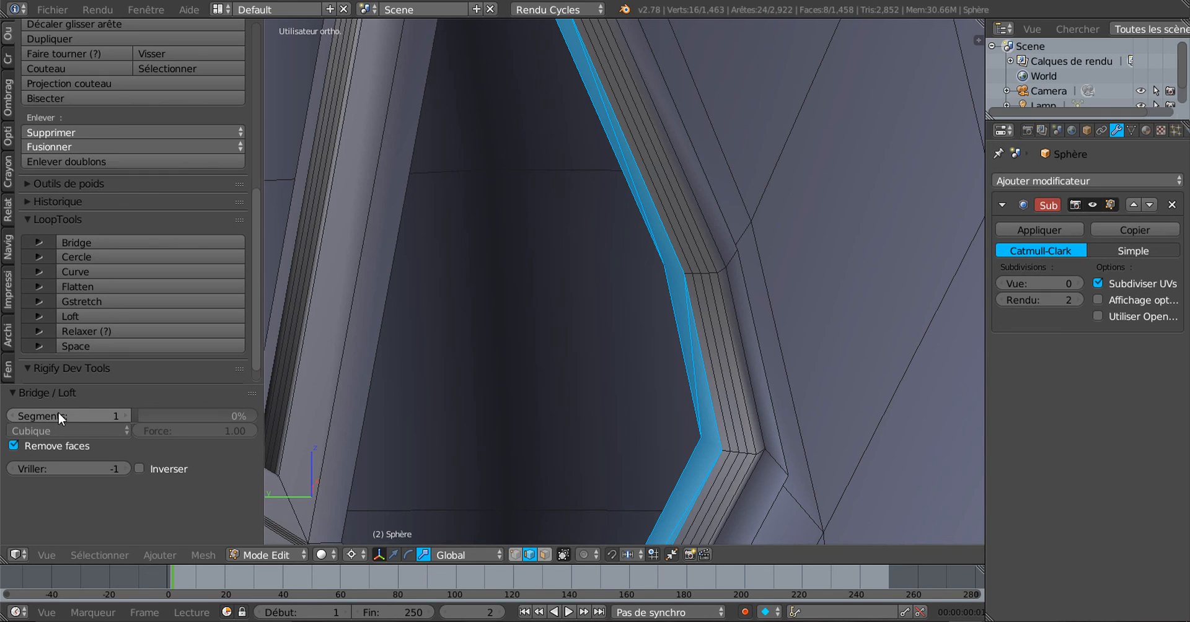
{"action": "left_click", "coordinate": [125, 416]}
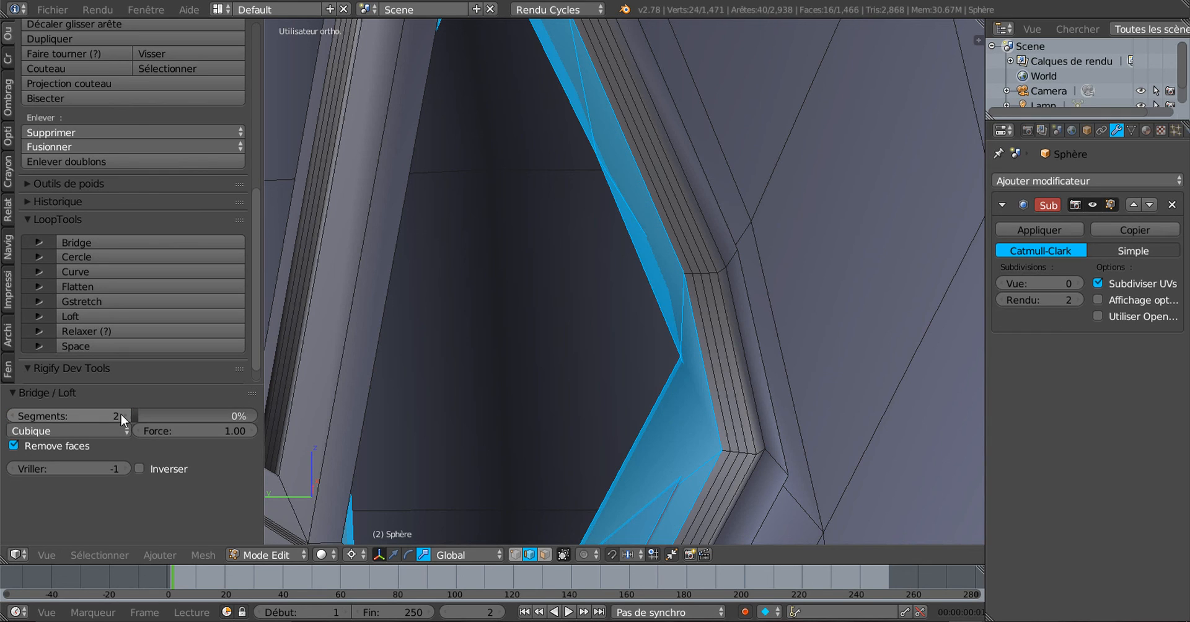
{"action": "left_click", "coordinate": [10, 416]}
{"action": "left_click", "coordinate": [10, 416]}
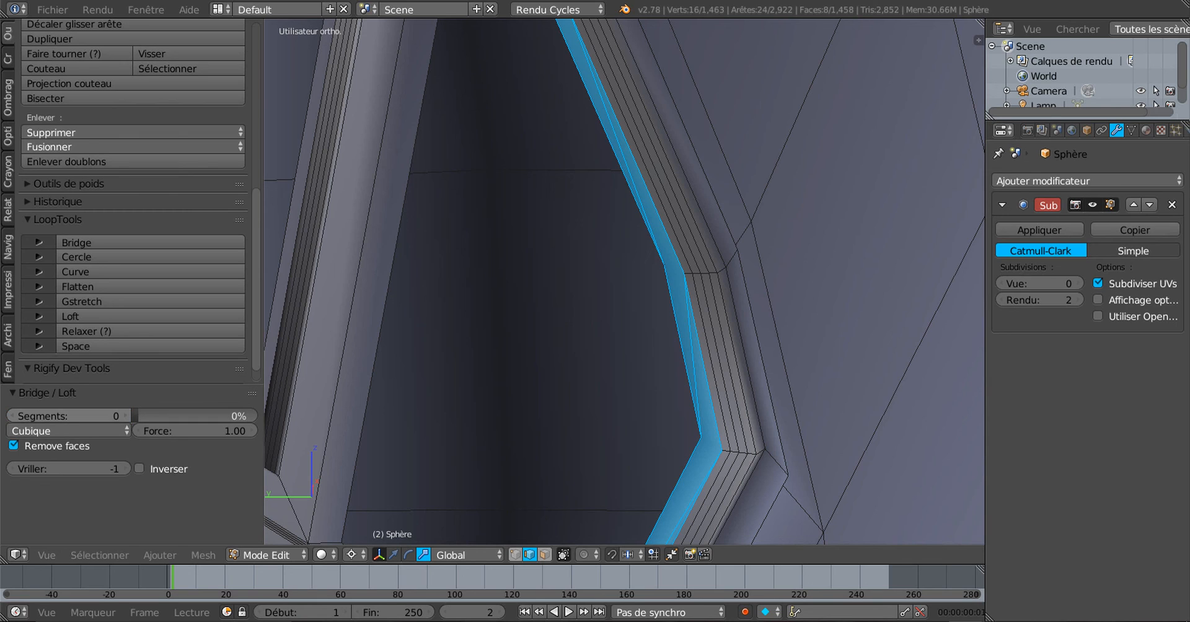
{"action": "left_click", "coordinate": [13, 416]}
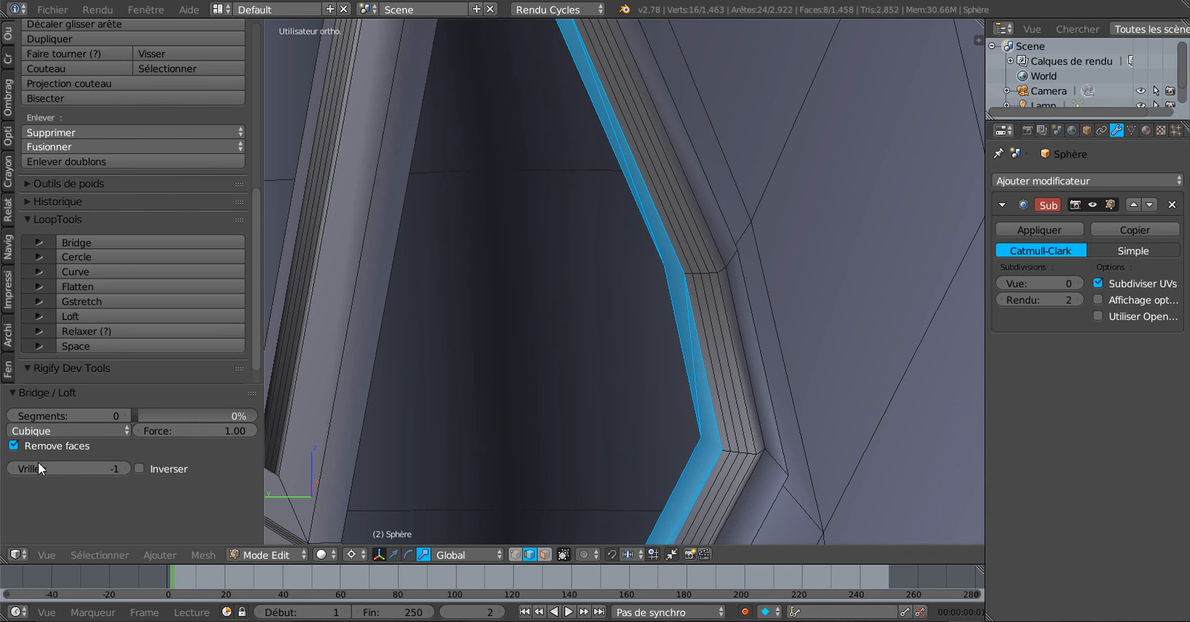
{"action": "left_click", "coordinate": [124, 415]}
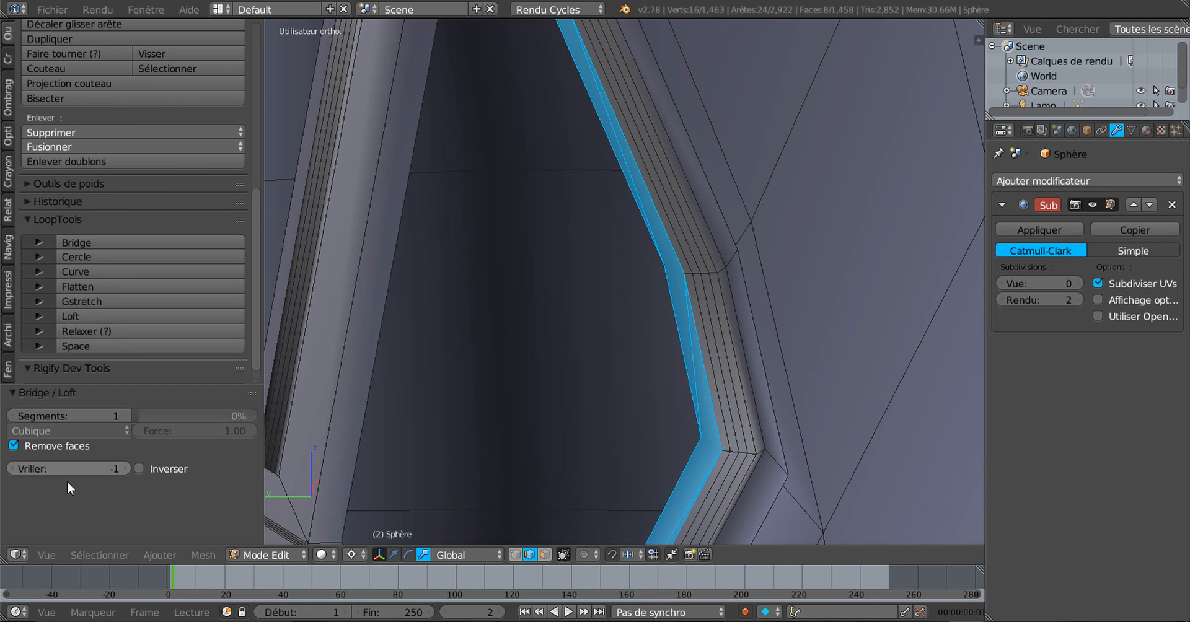
Adjust the twist of the side-window bridge and set it to 0
{"action": "left_click", "coordinate": [16, 468]}
{"action": "left_click", "coordinate": [125, 466]}
{"action": "left_click", "coordinate": [124, 466]}
{"action": "scroll", "coordinate": [607, 380], "scroll_direction": "down", "scroll_amount": 3}
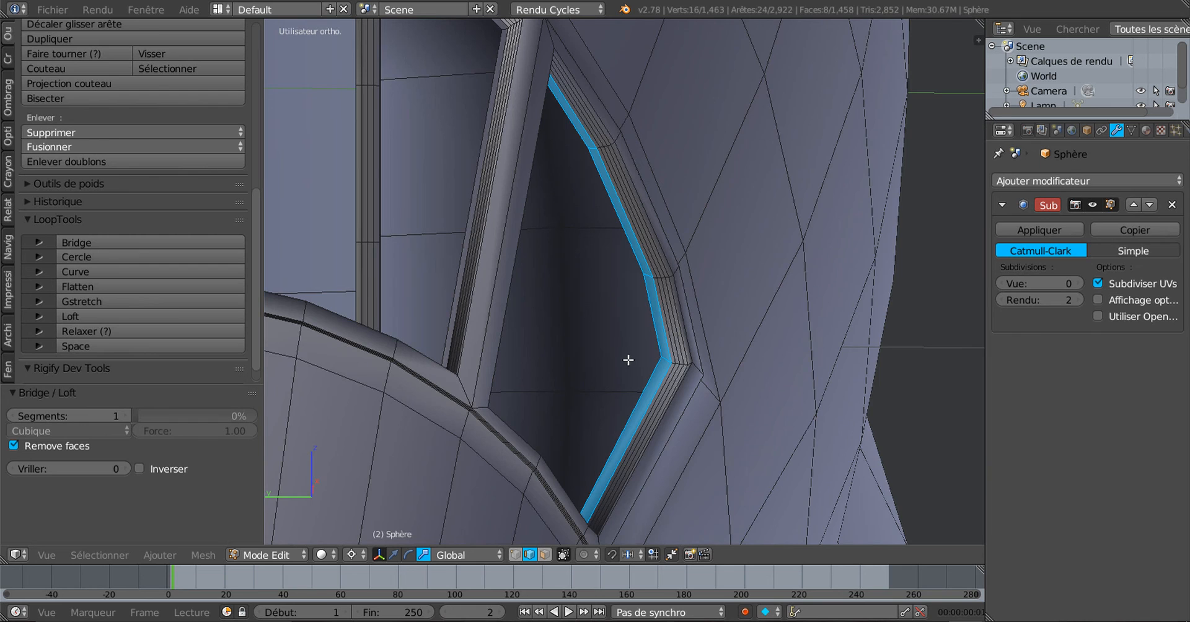
Select the two facing inner edge loops of the large windshield opening beside the bridged side window and connect them with LoopTools Bridge
{"action": "middle_click_drag", "start_coordinate": [629, 362], "coordinate": [622, 359]}
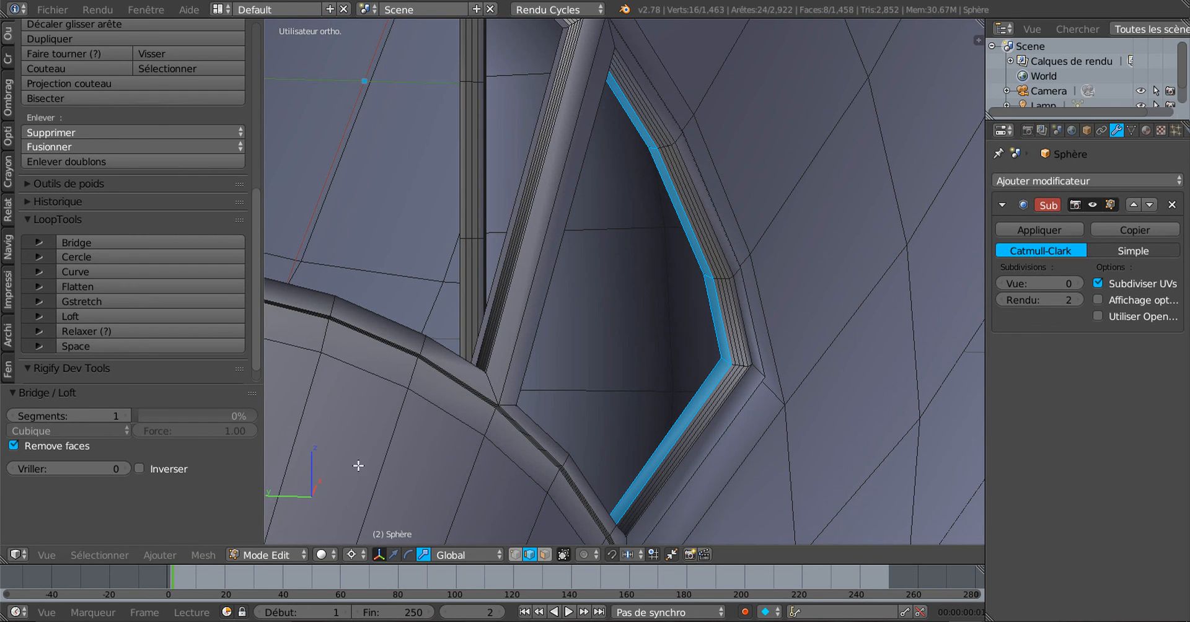
{"action": "middle_click_drag", "start_coordinate": [360, 471], "coordinate": [713, 477]}
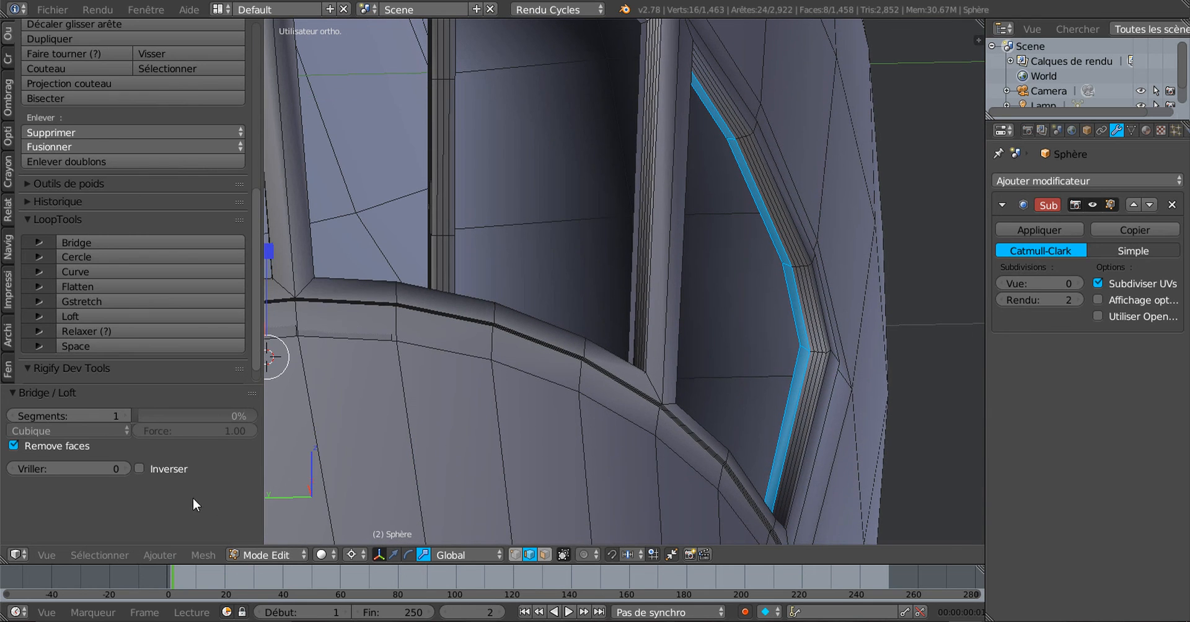
{"action": "middle_click_drag", "start_coordinate": [382, 446], "coordinate": [676, 533]}
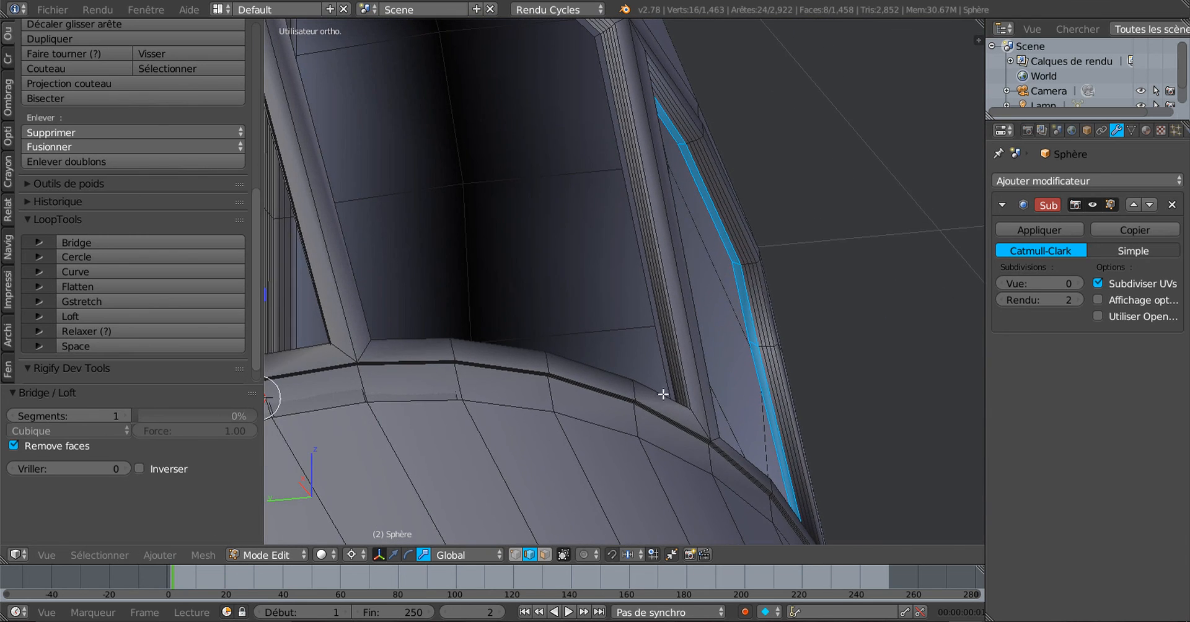
{"action": "middle_click_drag", "start_coordinate": [653, 353], "coordinate": [677, 484], "text": "shift"}
{"action": "middle_click_drag", "start_coordinate": [664, 332], "coordinate": [675, 470], "text": "shift"}
{"action": "scroll", "coordinate": [671, 459], "scroll_direction": "up", "scroll_amount": 4}
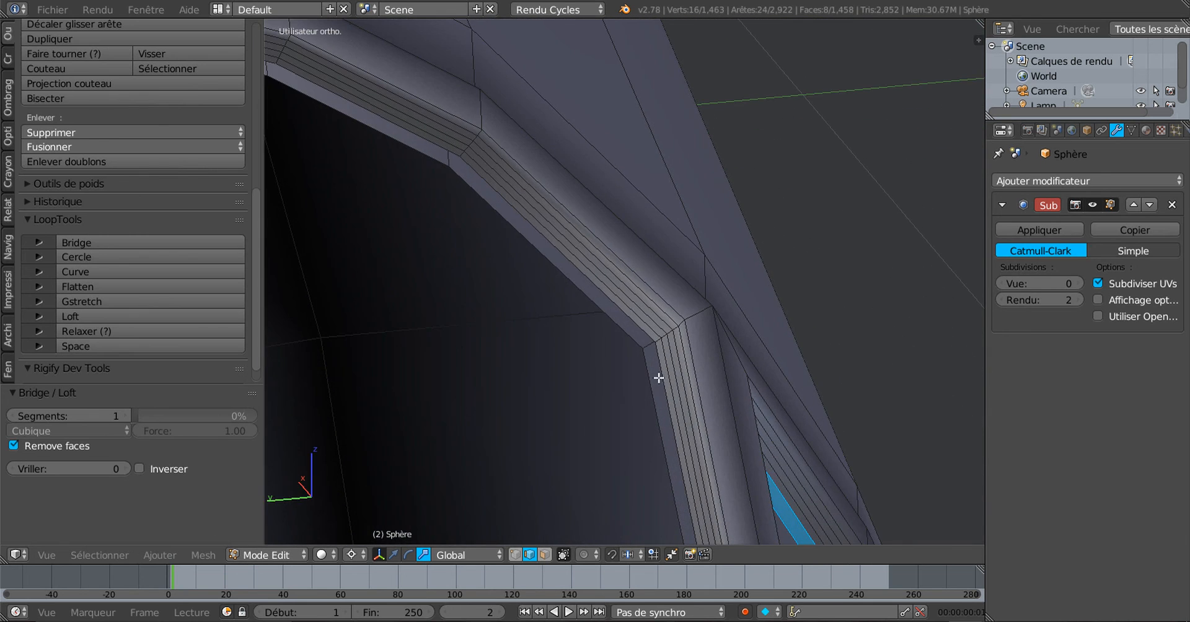
{"action": "right_click", "coordinate": [659, 347], "text": "alt"}
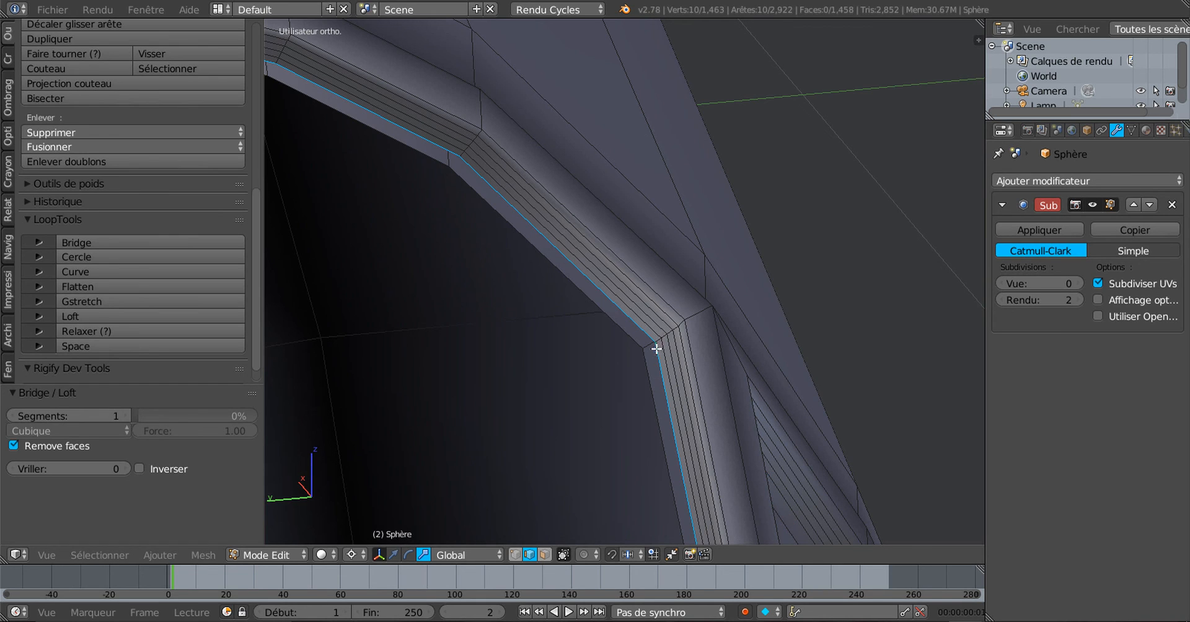
{"action": "right_click", "coordinate": [643, 363], "text": "alt+shift"}
{"action": "scroll", "coordinate": [573, 494], "scroll_direction": "down", "scroll_amount": 2}
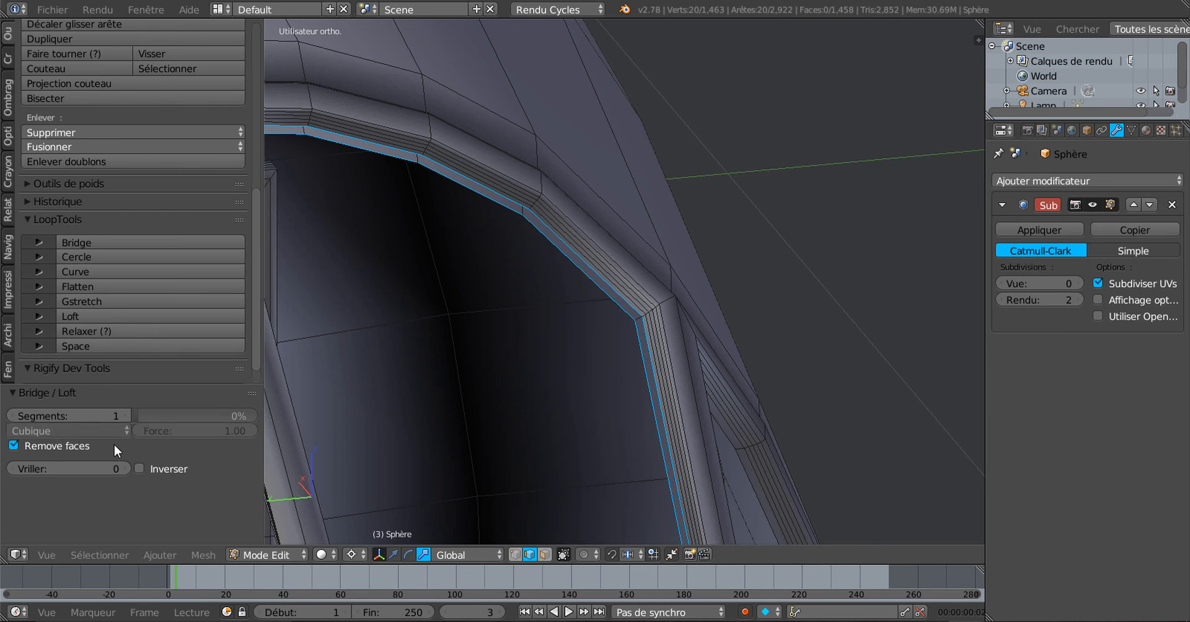
{"action": "left_click", "coordinate": [84, 242]}
Select the facing inner edge loops of the other large windshield opening, across the centre pillar, and connect them with LoopTools Bridge
{"action": "middle_click_drag", "start_coordinate": [471, 334], "coordinate": [669, 322]}
{"action": "scroll", "coordinate": [644, 291], "scroll_direction": "up", "scroll_amount": 3}
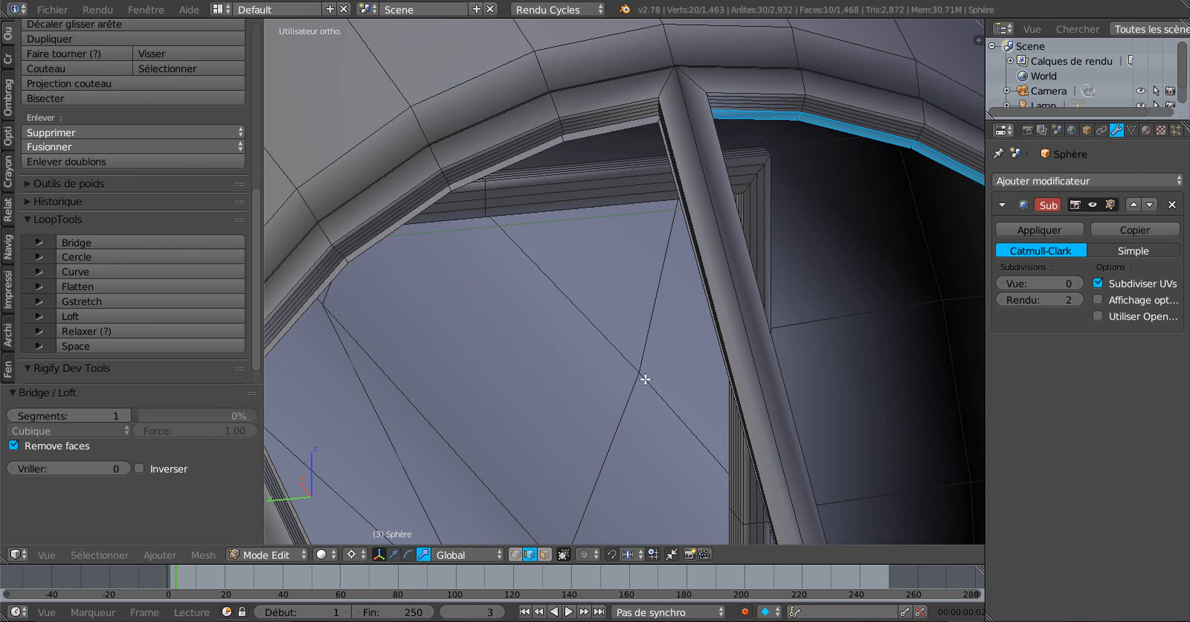
{"action": "right_click", "coordinate": [608, 132], "text": "alt"}
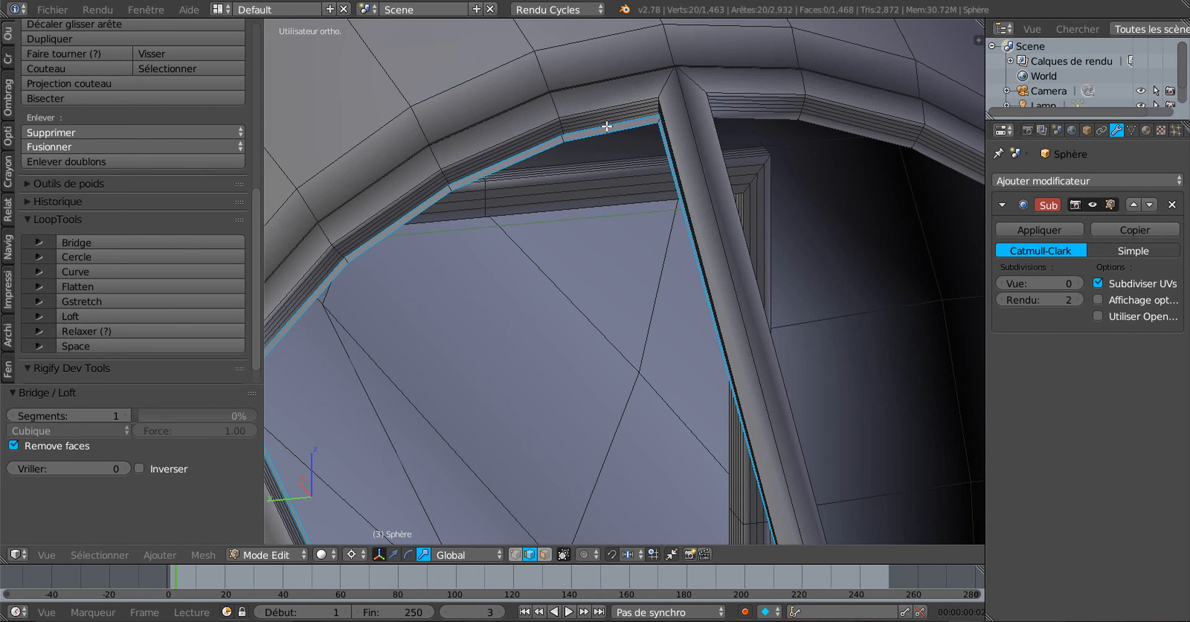
{"action": "left_click", "coordinate": [122, 241]}
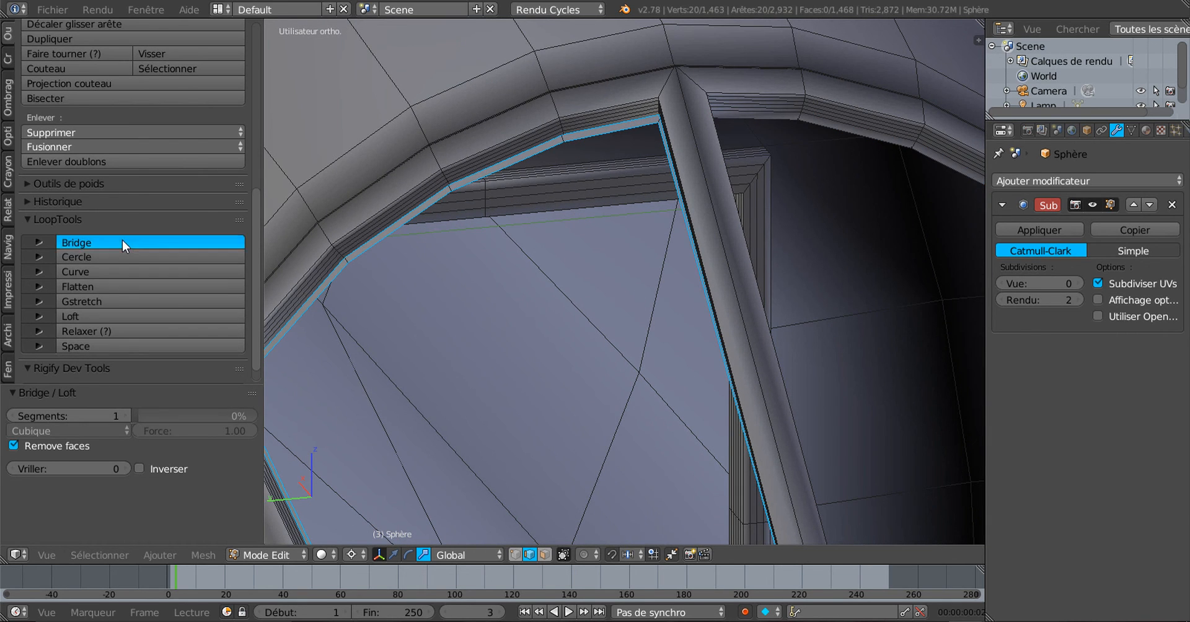
Try a twist of 1 on the second windshield bridge and set the twist to -1
{"action": "middle_click_drag", "start_coordinate": [595, 317], "coordinate": [592, 292]}
{"action": "scroll", "coordinate": [601, 334], "scroll_direction": "up", "scroll_amount": 3}
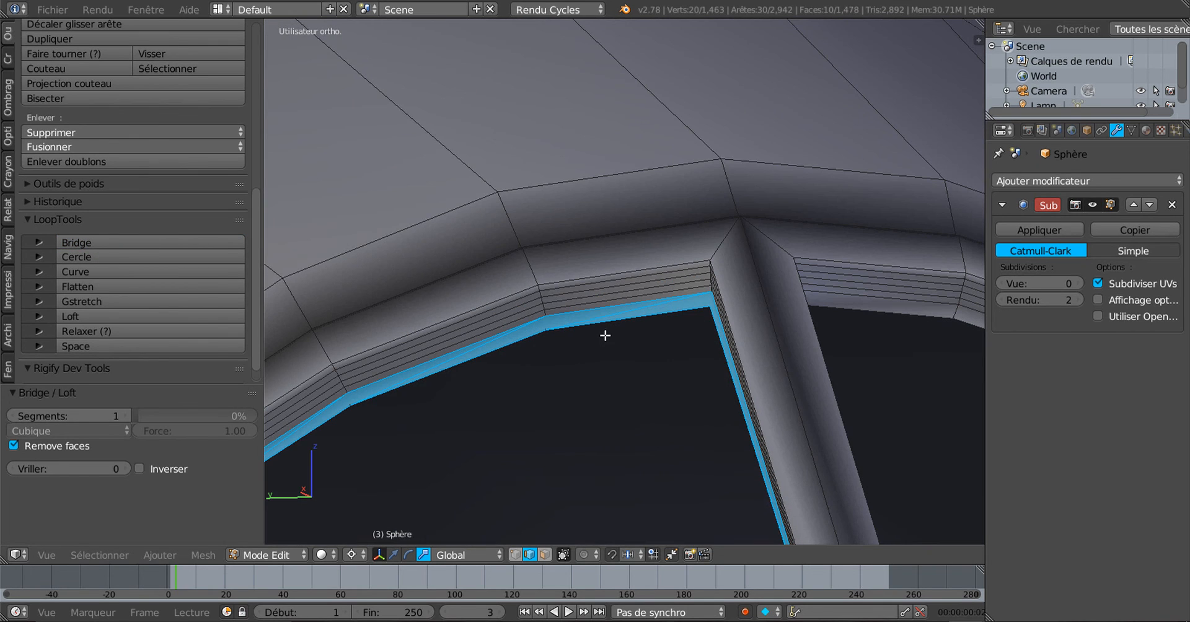
{"action": "left_click", "coordinate": [126, 469]}
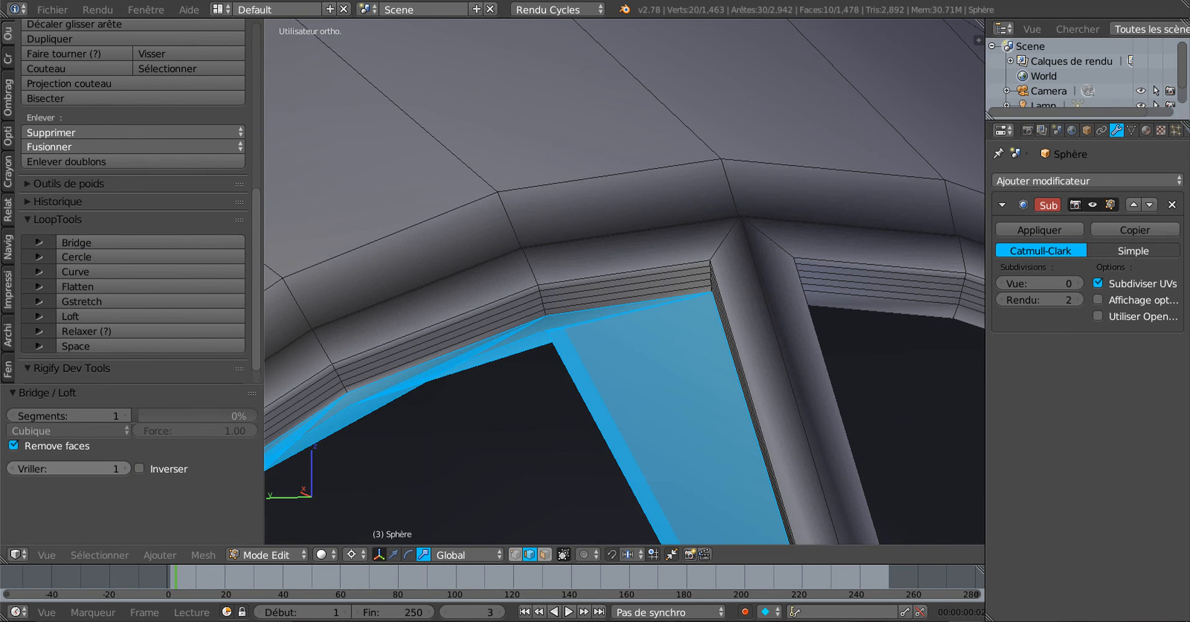
{"action": "left_click", "coordinate": [12, 469]}
{"action": "left_click", "coordinate": [13, 469]}
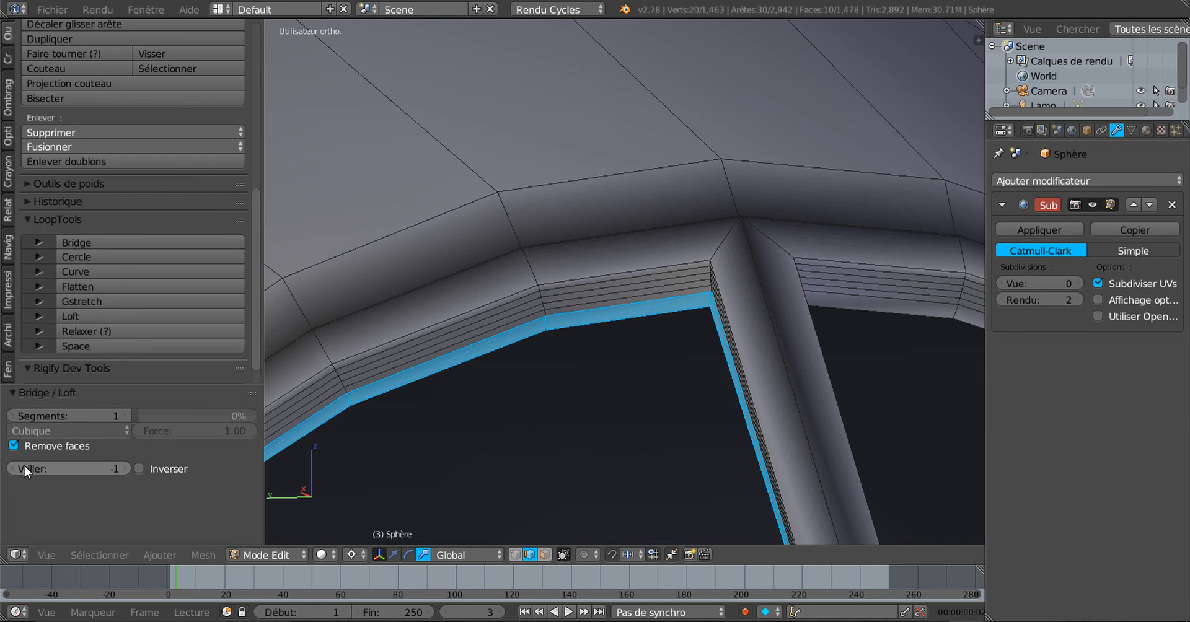
Select the two facing inner edge loops of the remaining small side window and connect them with LoopTools Bridge
{"action": "scroll", "coordinate": [393, 423], "scroll_direction": "down", "scroll_amount": 2}
{"action": "middle_click_drag", "start_coordinate": [562, 414], "coordinate": [611, 414]}
{"action": "scroll", "coordinate": [607, 416], "scroll_direction": "down", "scroll_amount": 3}
{"action": "scroll", "coordinate": [545, 451], "scroll_direction": "up", "scroll_amount": 1}
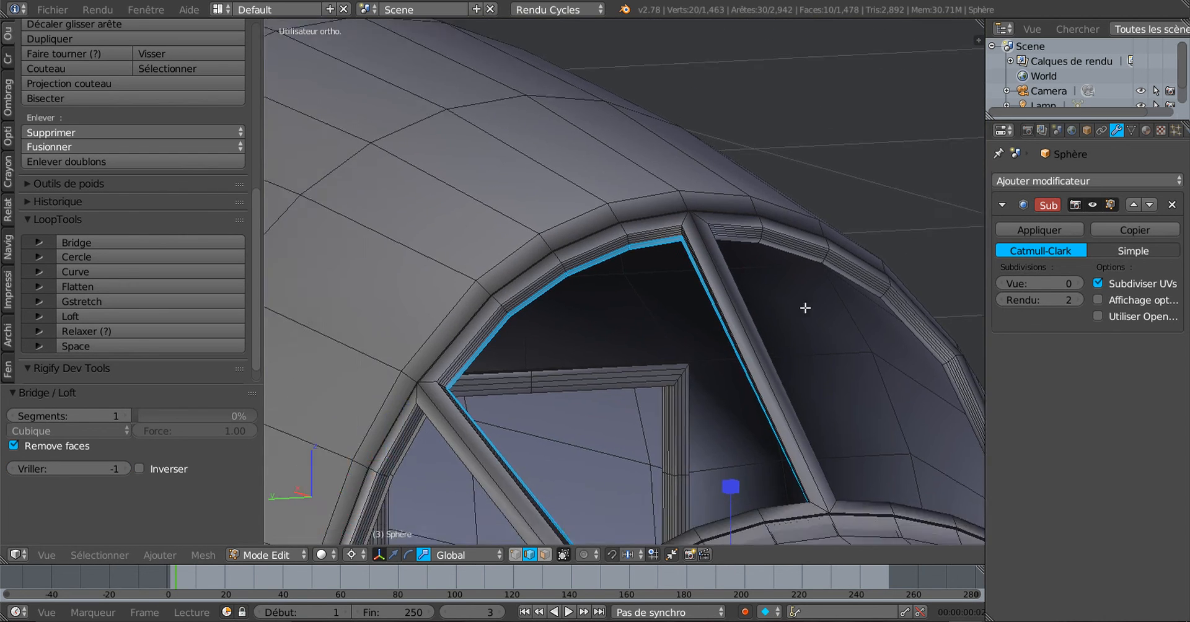
{"action": "scroll", "coordinate": [779, 303], "scroll_direction": "up", "scroll_amount": 2}
{"action": "scroll", "coordinate": [709, 390], "scroll_direction": "up", "scroll_amount": 2}
{"action": "right_click", "coordinate": [559, 382], "text": "alt"}
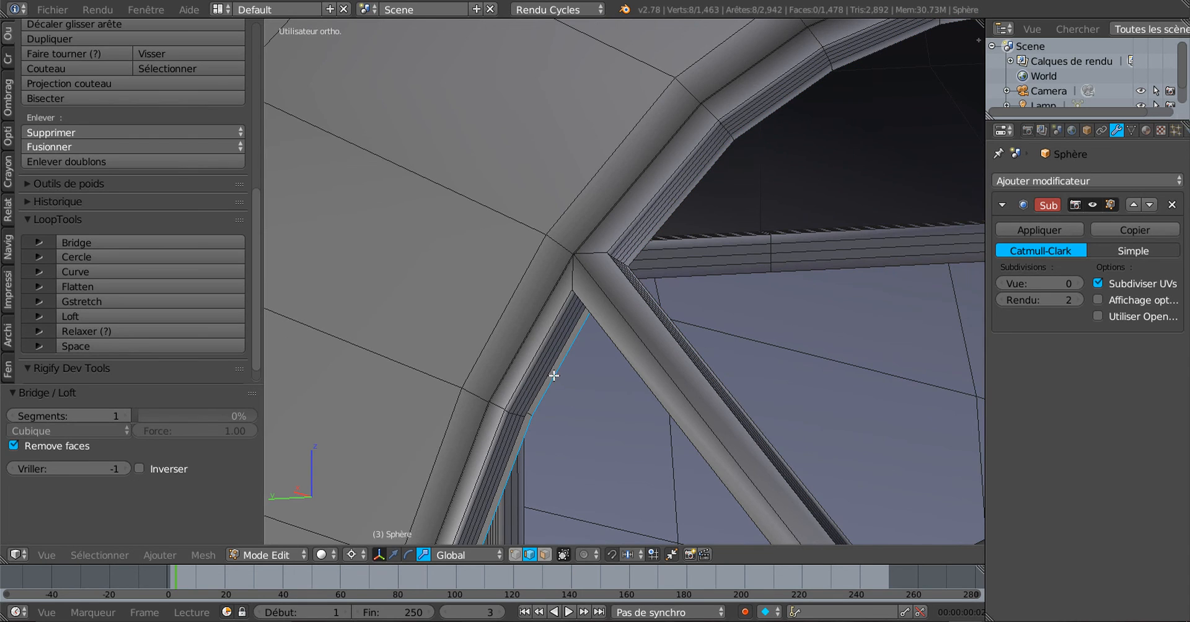
{"action": "right_click", "coordinate": [551, 369], "text": "alt+shift"}
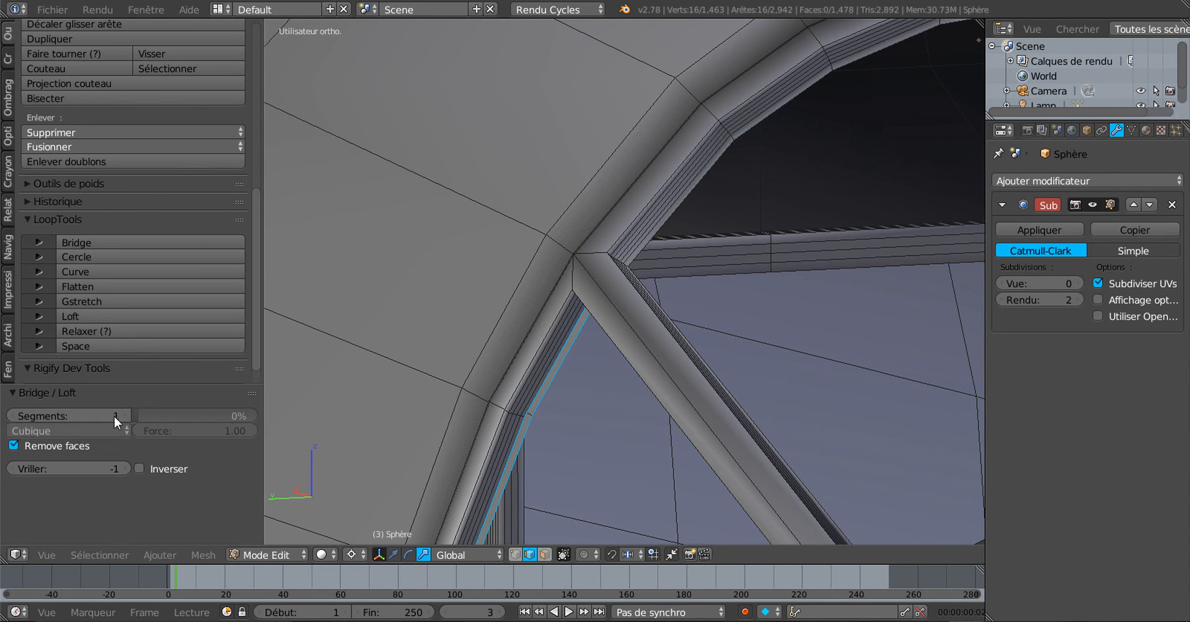
{"action": "left_click", "coordinate": [106, 243]}
{"action": "scroll", "coordinate": [562, 435], "scroll_direction": "down", "scroll_amount": 4}
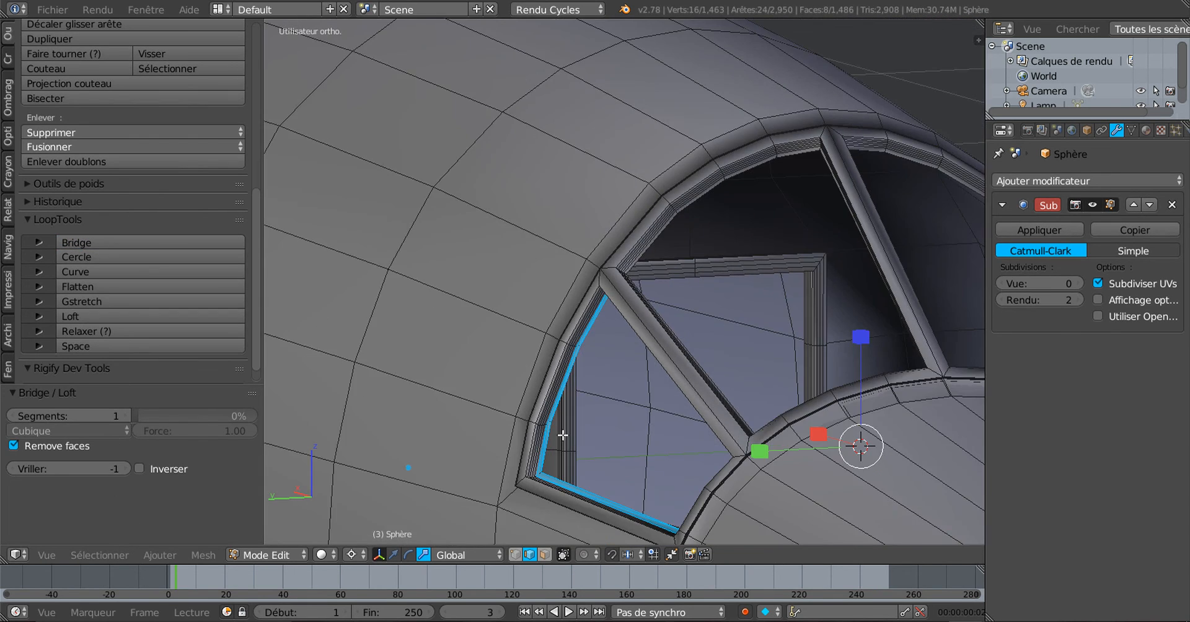
Switch to Object mode and raise the subdivision modifier's viewport level to 2 and finally to 3 while checking the window openings
{"action": "middle_click_drag", "start_coordinate": [572, 469], "coordinate": [542, 502]}
{"action": "key", "text": "Tab"}
{"action": "scroll", "coordinate": [545, 500], "scroll_direction": "down", "scroll_amount": 1}
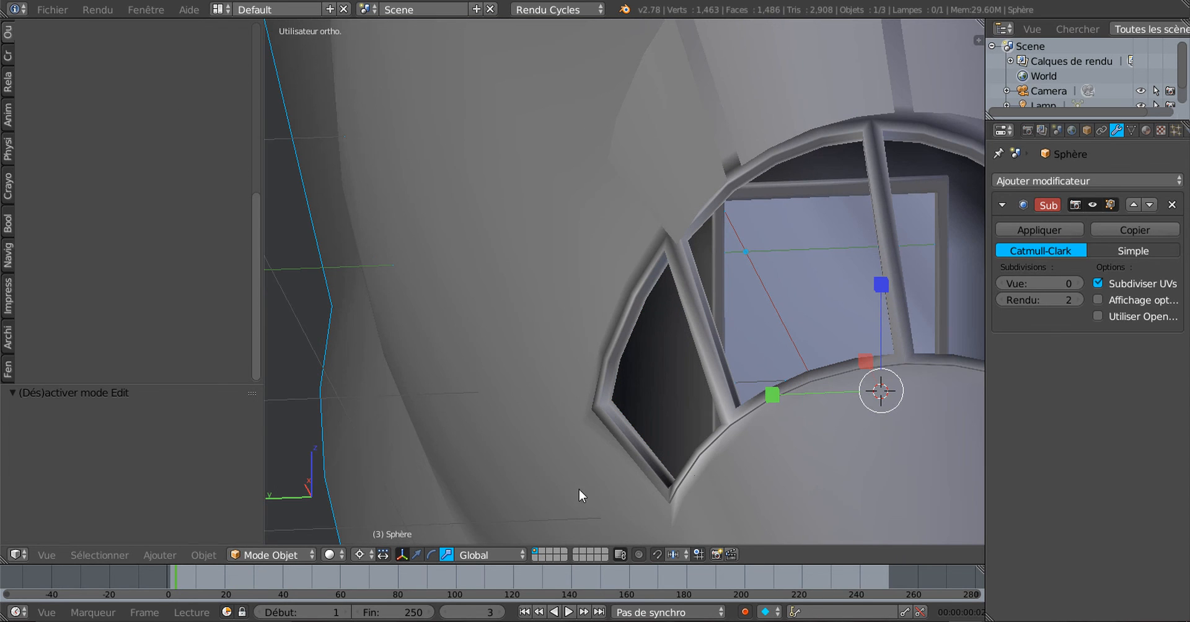
{"action": "left_click", "coordinate": [1080, 284]}
{"action": "left_click", "coordinate": [1080, 283]}
{"action": "scroll", "coordinate": [884, 407], "scroll_direction": "down", "scroll_amount": 4}
{"action": "middle_click_drag", "start_coordinate": [839, 420], "coordinate": [635, 392]}
{"action": "scroll", "coordinate": [612, 389], "scroll_direction": "up", "scroll_amount": 3}
{"action": "scroll", "coordinate": [636, 392], "scroll_direction": "down", "scroll_amount": 1}
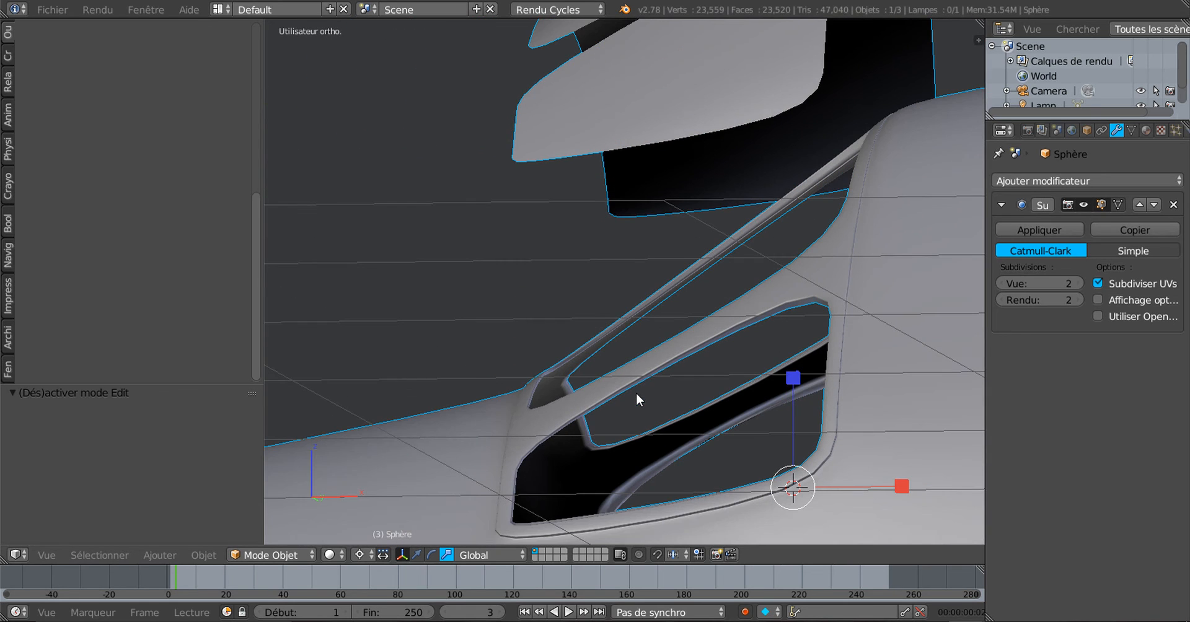
{"action": "left_click", "coordinate": [1077, 284]}
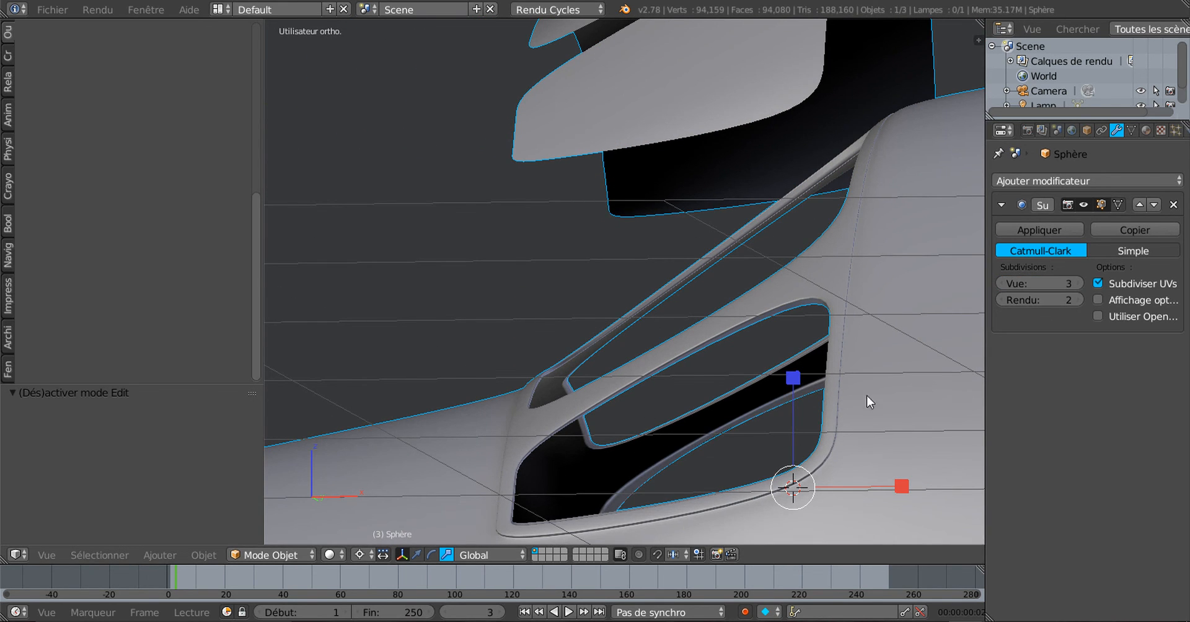
Return to Edit mode and add one loop cut around the pillar between the large windshield and side window, slid to its upper end
{"action": "key", "text": "Tab"}
{"action": "key", "text": "Tab"}
{"action": "middle_click_drag", "start_coordinate": [701, 461], "coordinate": [517, 414]}
{"action": "scroll", "coordinate": [880, 370], "scroll_direction": "down", "scroll_amount": 5}
{"action": "key", "text": "Tab"}
{"action": "scroll", "coordinate": [662, 423], "scroll_direction": "up", "scroll_amount": 2}
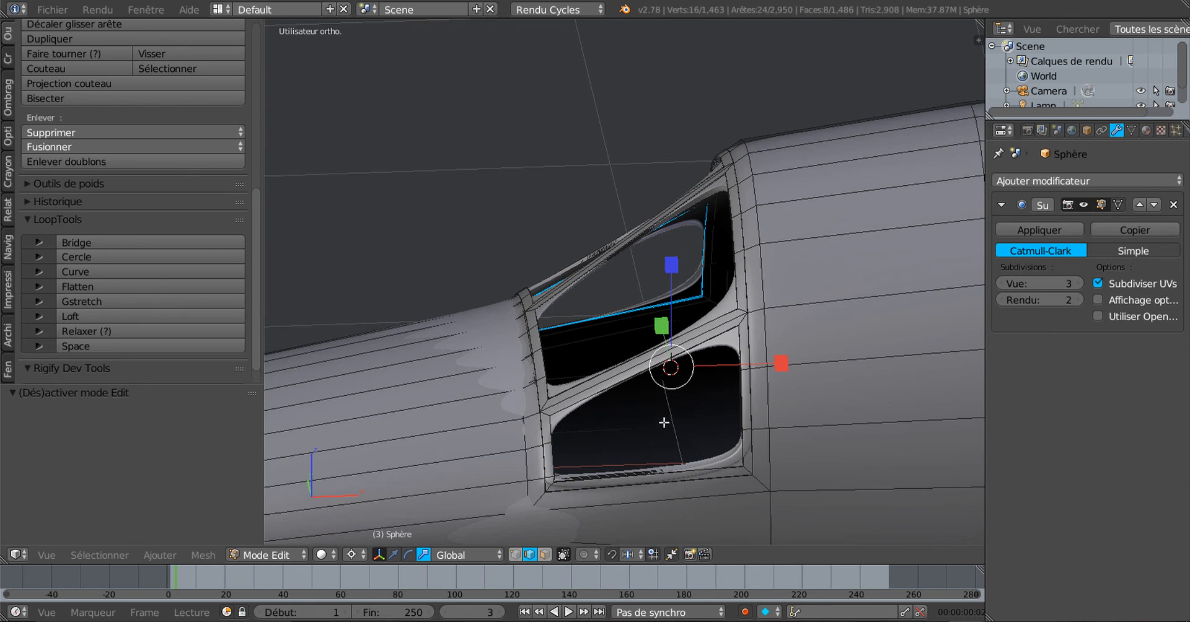
{"action": "middle_click_drag", "start_coordinate": [764, 450], "coordinate": [711, 510]}
{"action": "scroll", "coordinate": [710, 511], "scroll_direction": "up", "scroll_amount": 2}
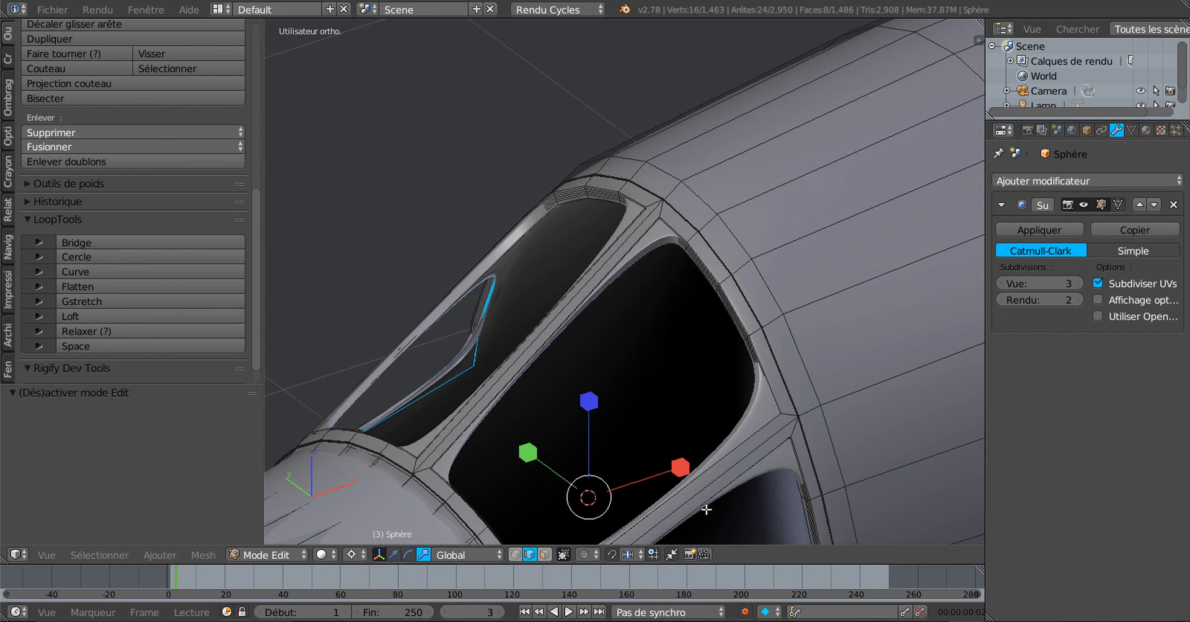
{"action": "key", "text": "ctrl+r"}
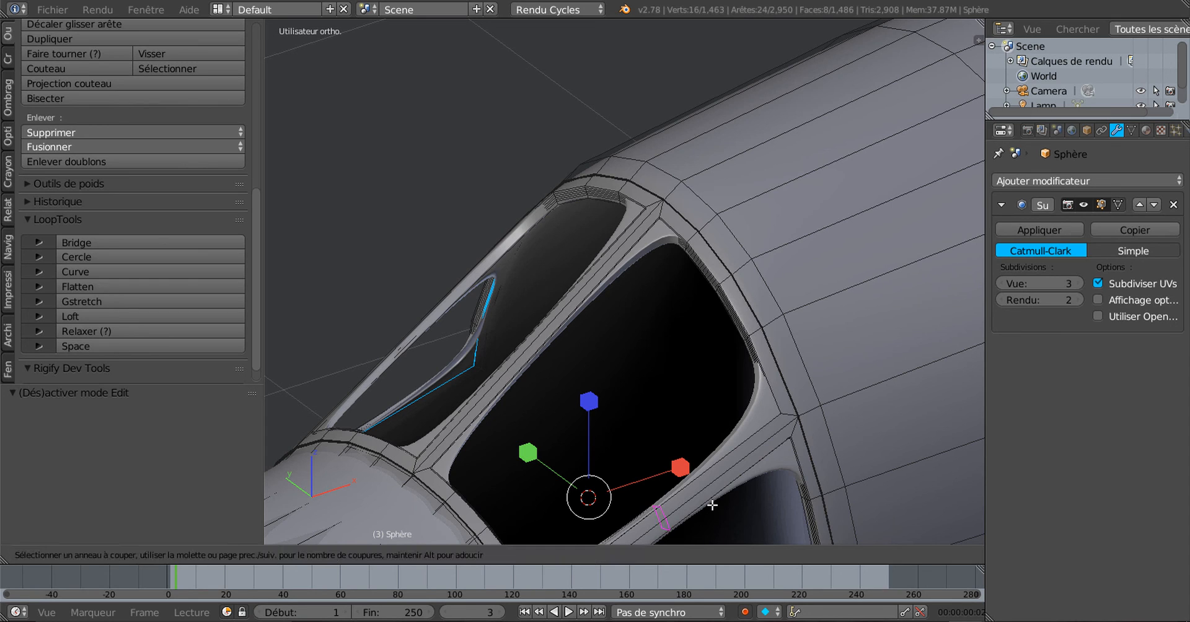
{"action": "left_click", "coordinate": [712, 505]}
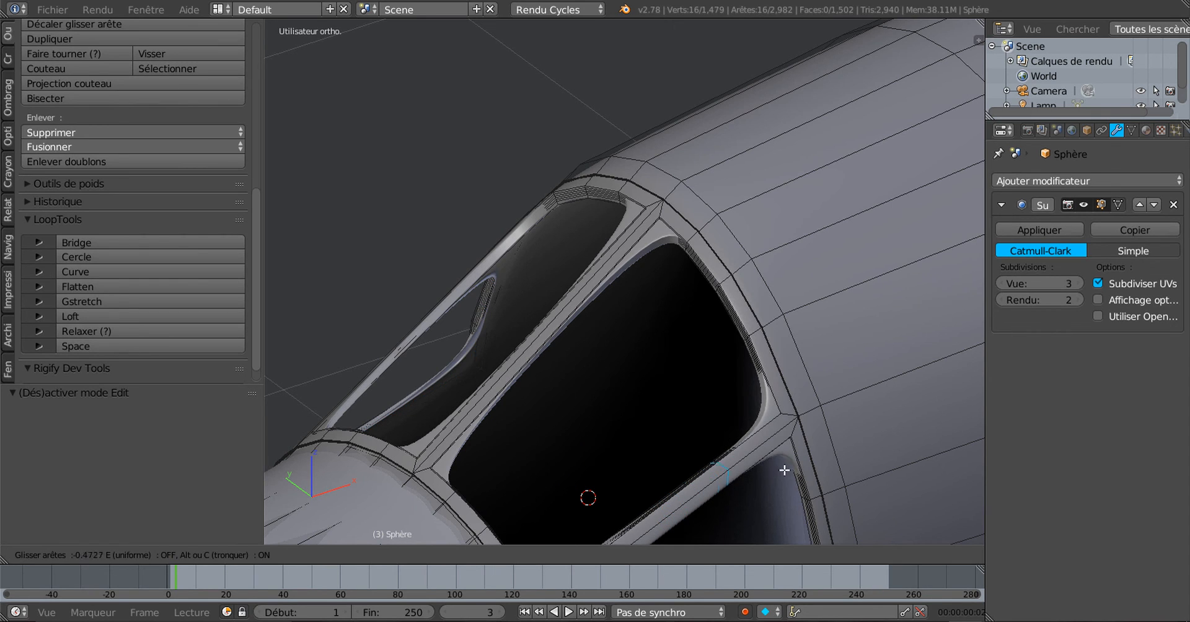
{"action": "left_click", "coordinate": [829, 428]}
Add one loop cut around the same side pillar and slide it to the pillar's lower front end
{"action": "mouse_move", "coordinate": [770, 516]}
{"action": "middle_mouse_down"}
{"action": "mouse_move", "coordinate": [781, 393]}
{"action": "mouse_move", "coordinate": [787, 502]}
{"action": "middle_mouse_up"}
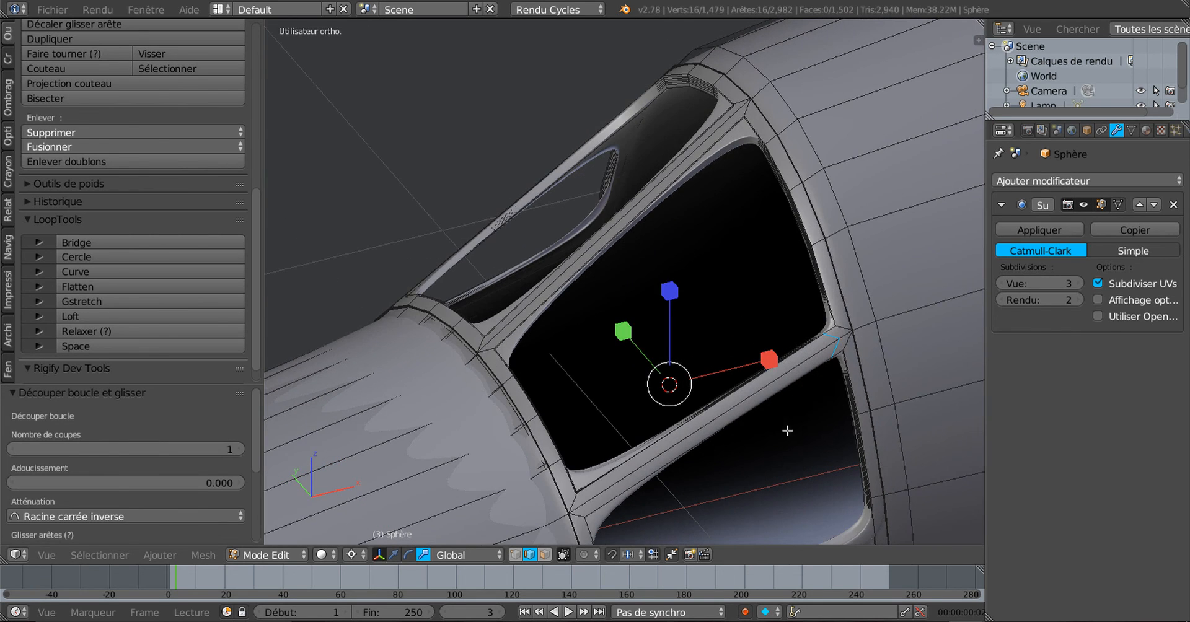
{"action": "key", "text": "ctrl+r"}
{"action": "left_click", "coordinate": [720, 425]}
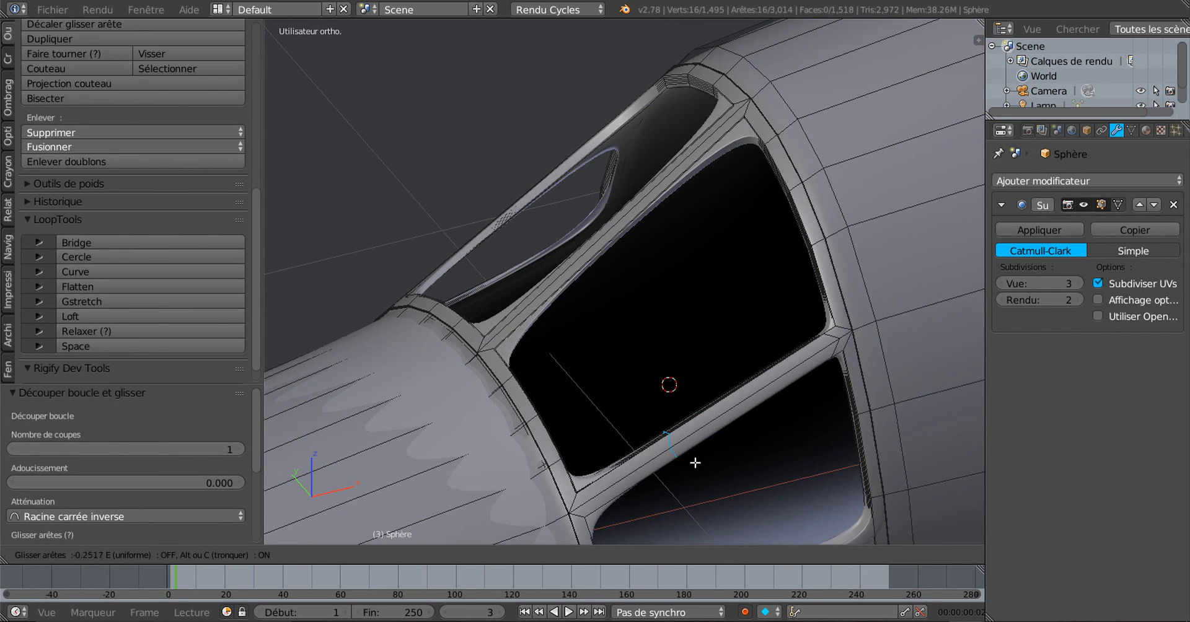
{"action": "left_click", "coordinate": [637, 541]}
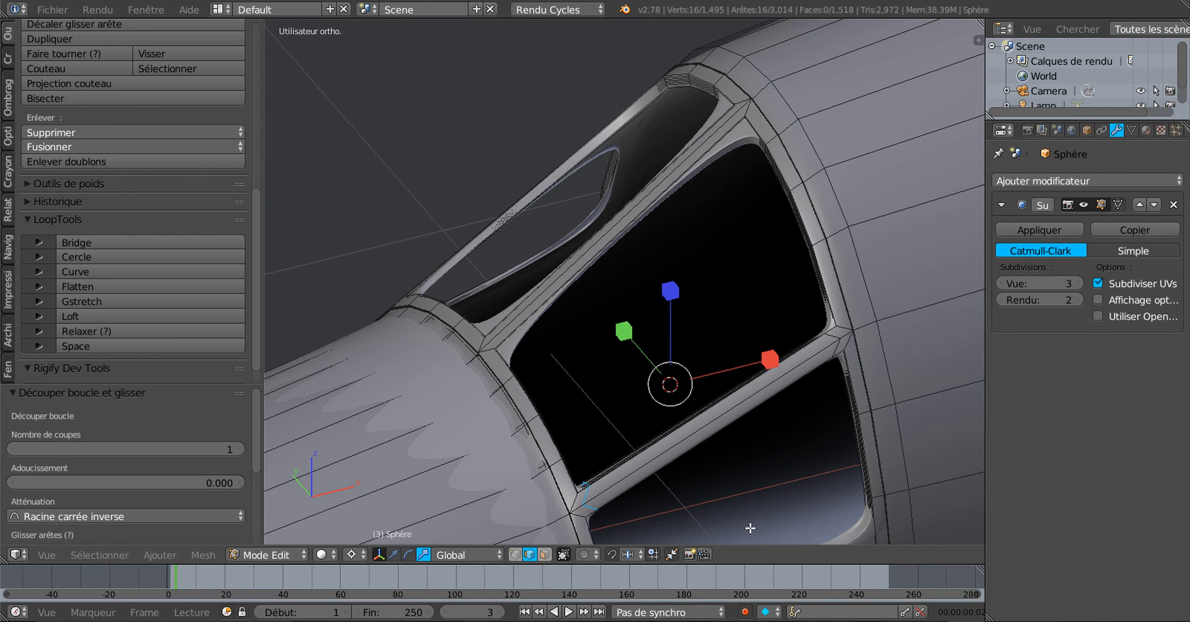
Add one loop cut around the centre pillar between the two large windshield openings and slide it to the upper end
{"action": "middle_click_drag", "start_coordinate": [640, 538], "coordinate": [759, 270]}
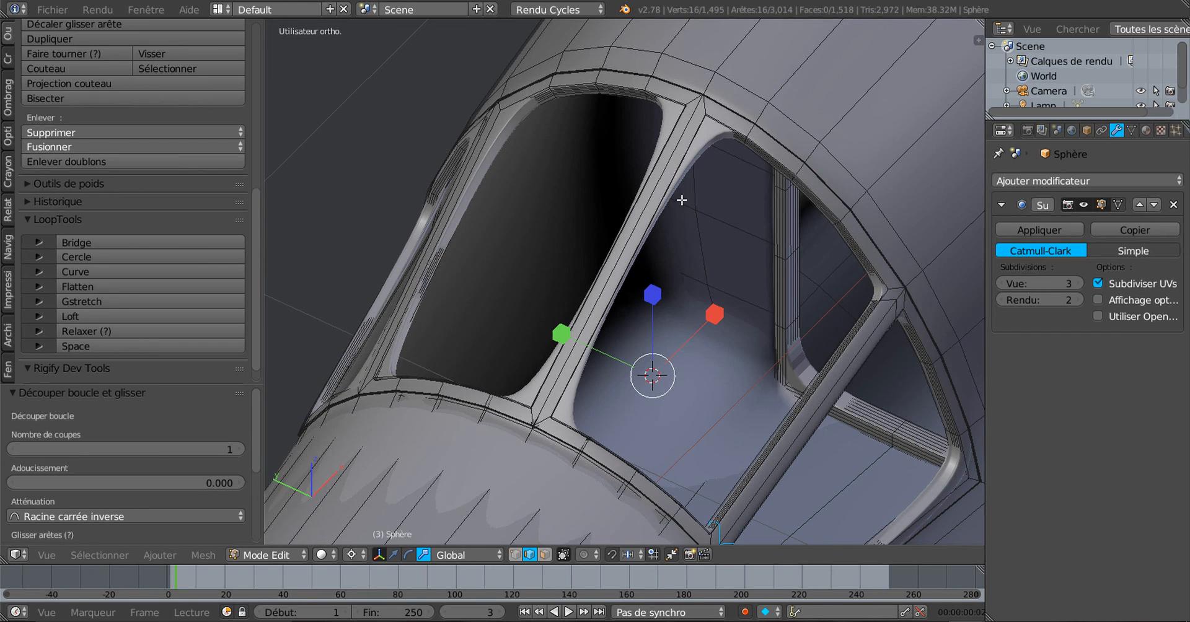
{"action": "key", "text": "ctrl+r"}
{"action": "left_click", "coordinate": [652, 203]}
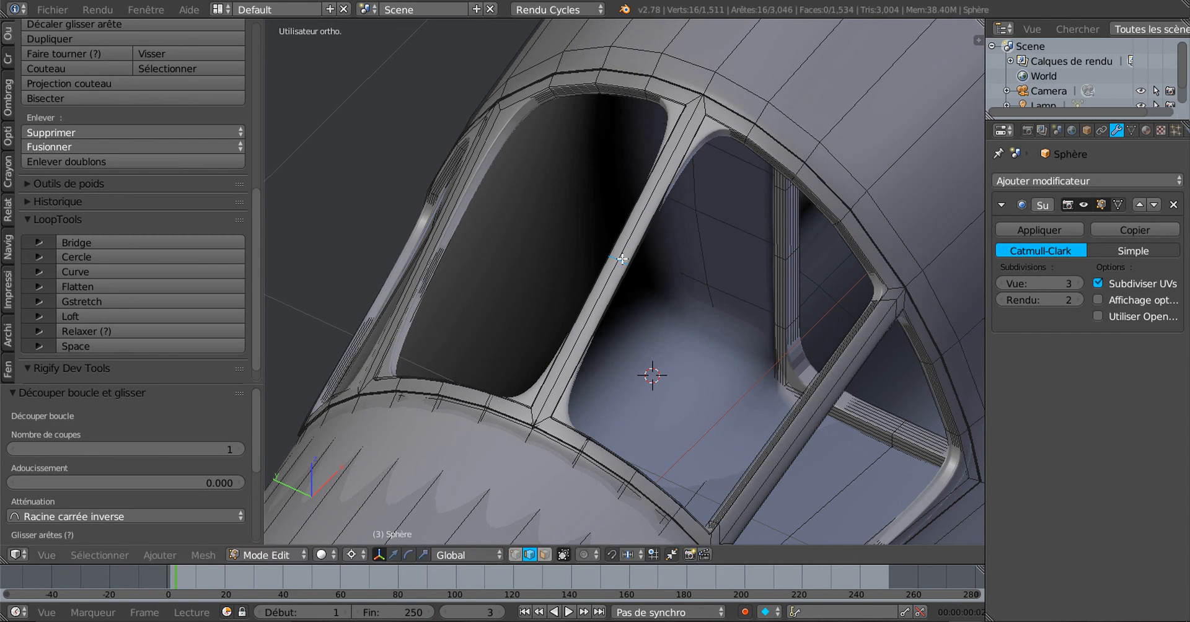
{"action": "left_click", "coordinate": [724, 123]}
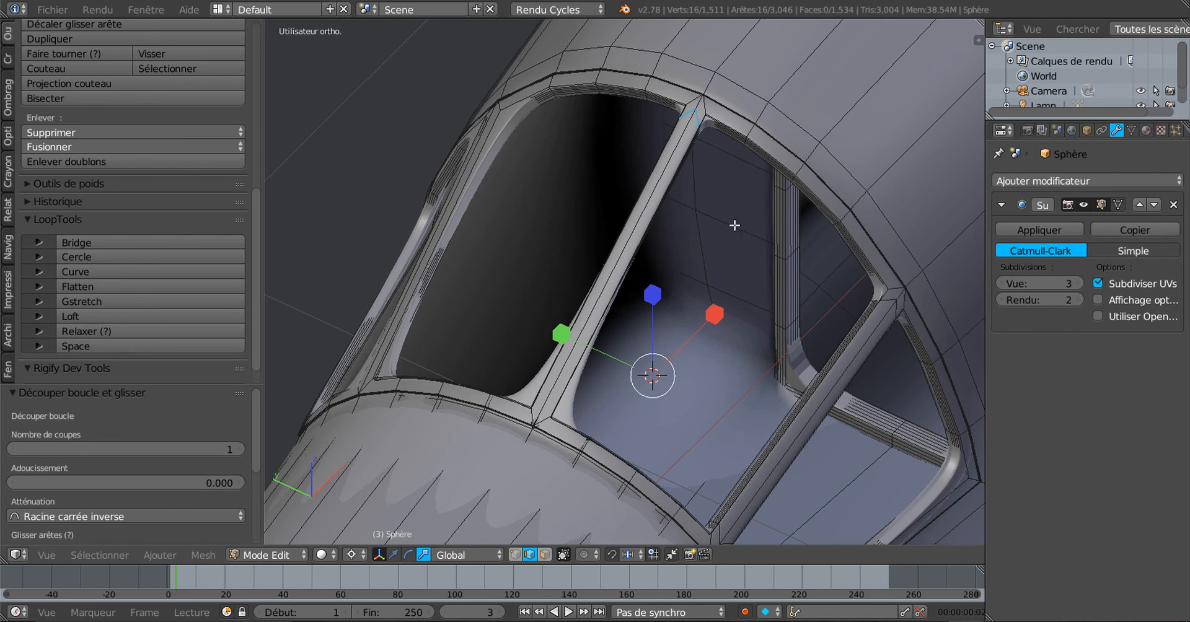
Add one loop cut around the centre pillar and slide it down to the pillar's base near the nose
{"action": "middle_click_drag", "start_coordinate": [734, 226], "coordinate": [871, 176], "text": "shift"}
{"action": "key", "text": "ctrl+r"}
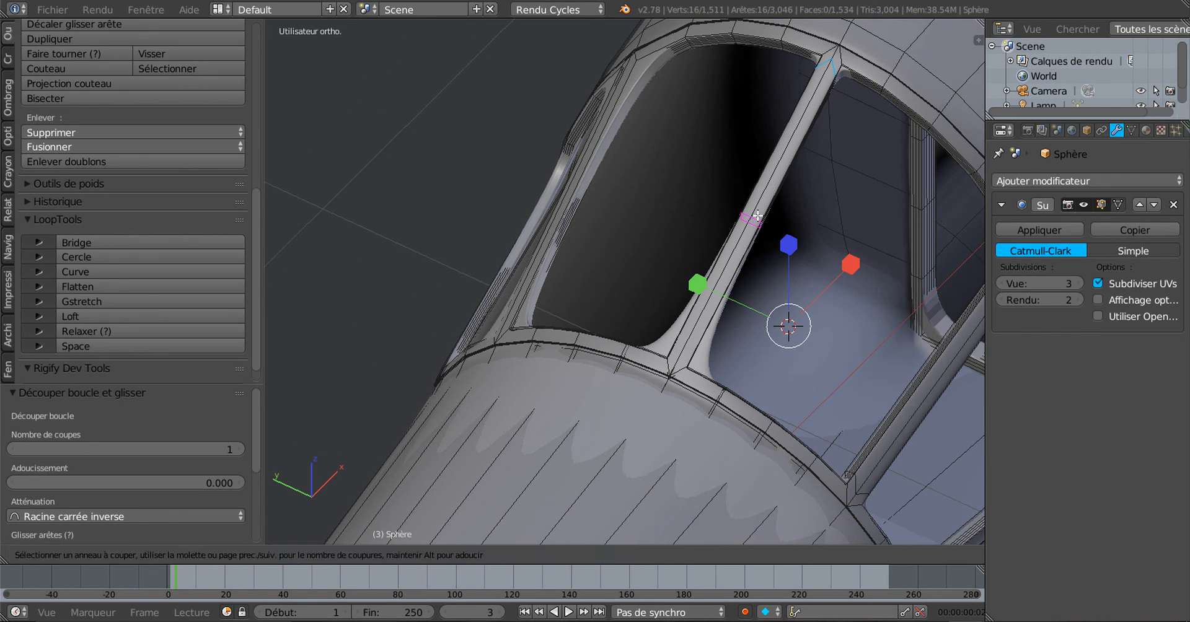
{"action": "left_click", "coordinate": [750, 248]}
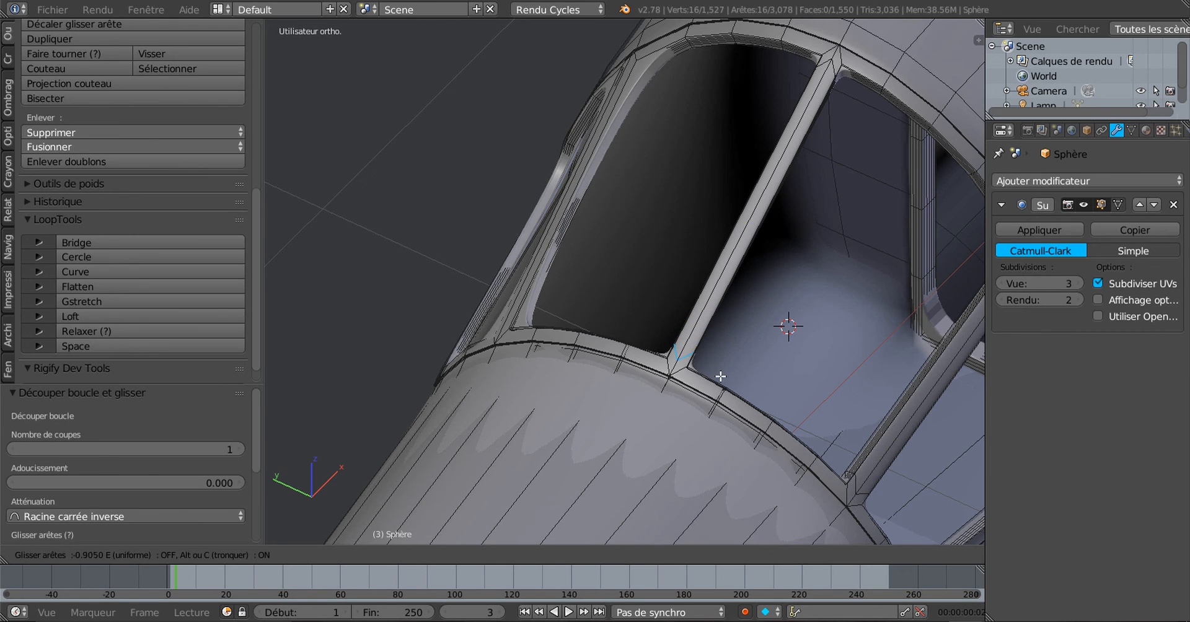
{"action": "left_click", "coordinate": [721, 378]}
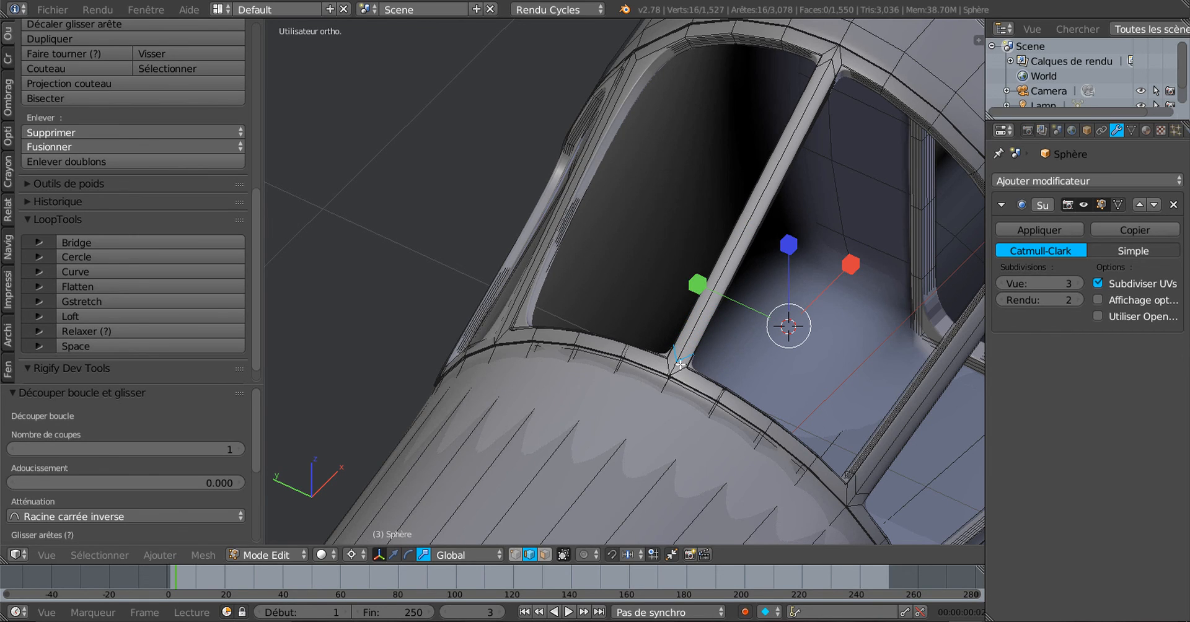
Edge-slide the loop at the base of the centre pillar by a factor of about 0.076
{"action": "middle_click_drag", "start_coordinate": [740, 375], "coordinate": [679, 243], "text": "shift"}
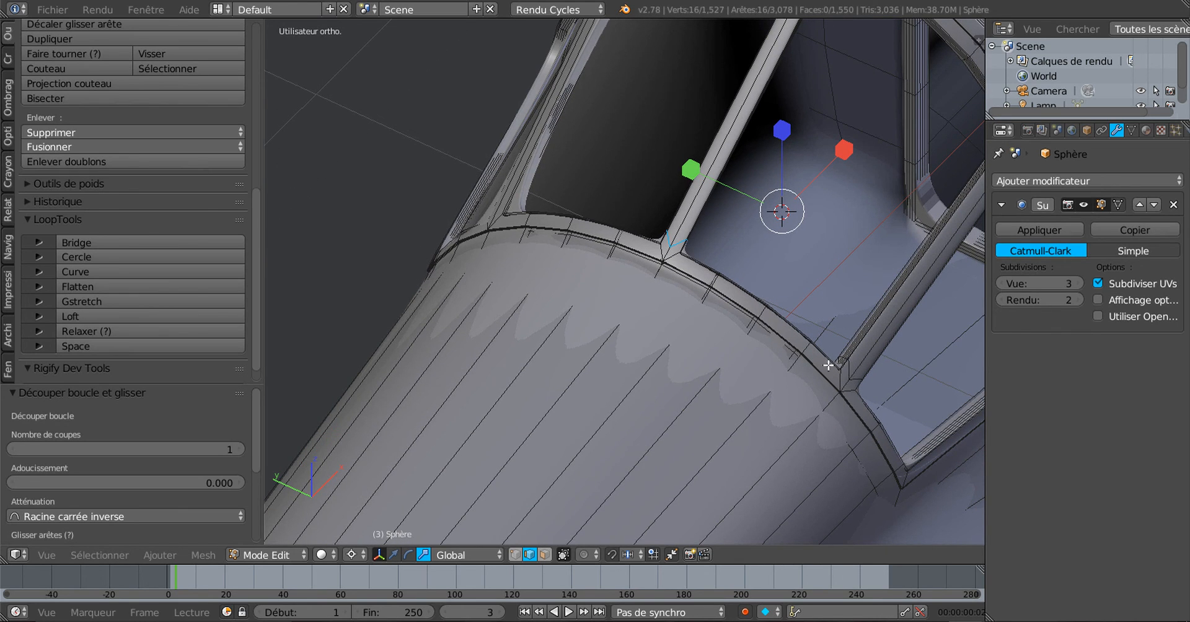
{"action": "key", "text": "g"}
{"action": "key", "text": "g"}
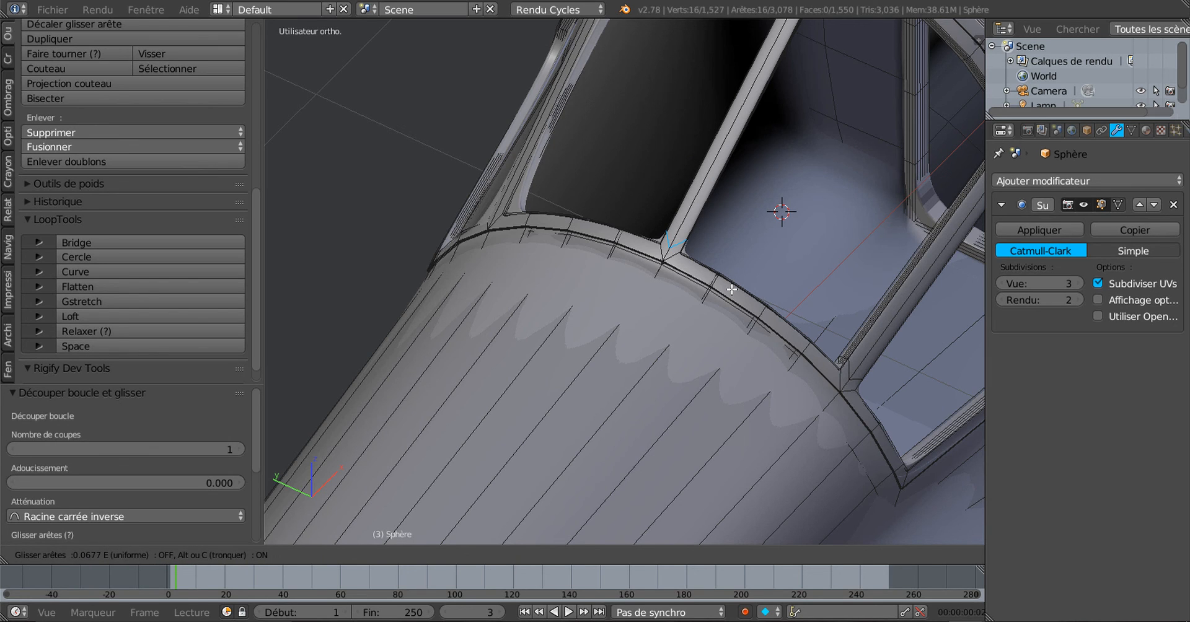
{"action": "left_click", "coordinate": [732, 290]}
{"action": "middle_click_drag", "start_coordinate": [685, 300], "coordinate": [722, 293]}
{"action": "middle_click_drag", "start_coordinate": [654, 322], "coordinate": [722, 328]}
{"action": "middle_click_drag", "start_coordinate": [705, 331], "coordinate": [808, 323], "text": "shift"}
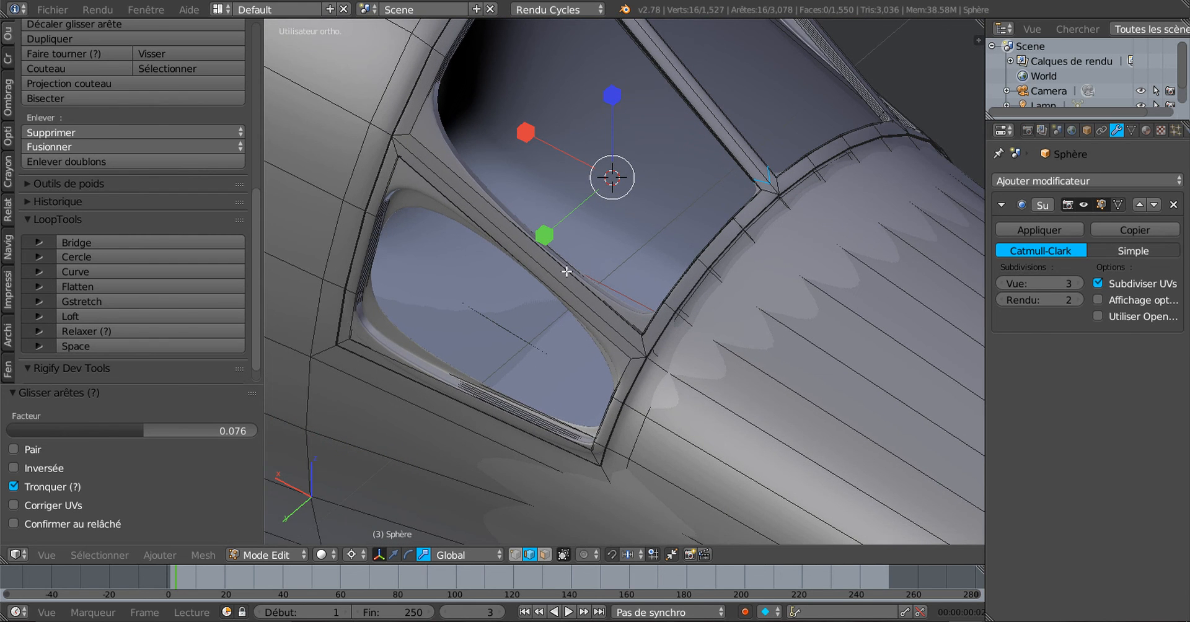
{"action": "key", "text": "ctrl+r"}
{"action": "left_click", "coordinate": [545, 261]}
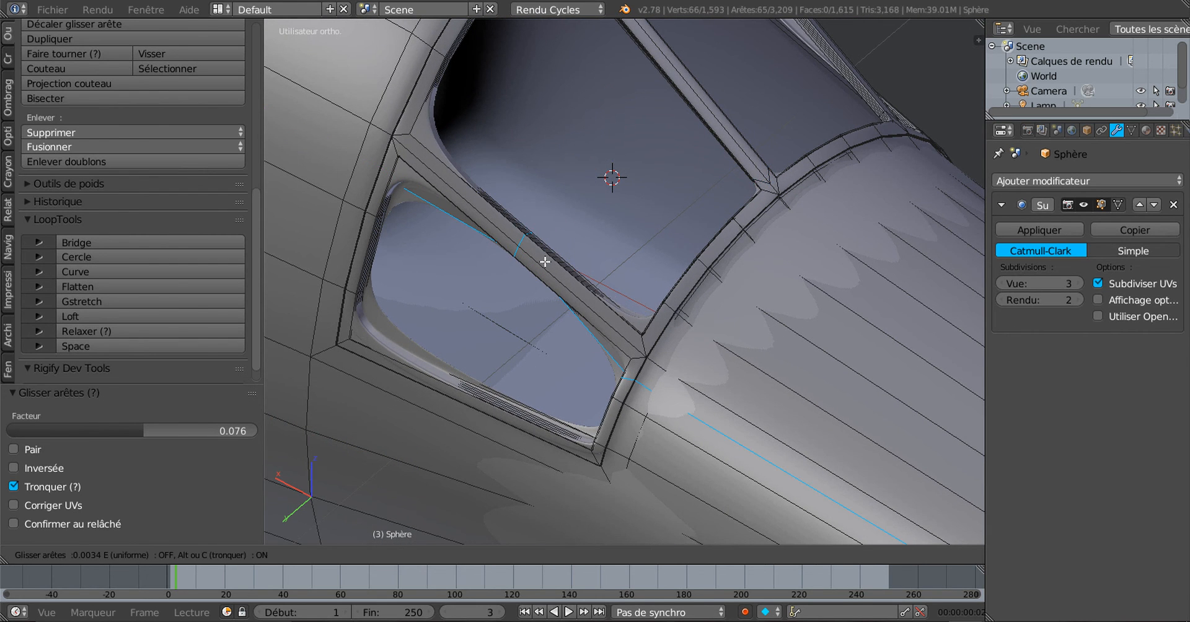
{"action": "right_click", "coordinate": [544, 261]}
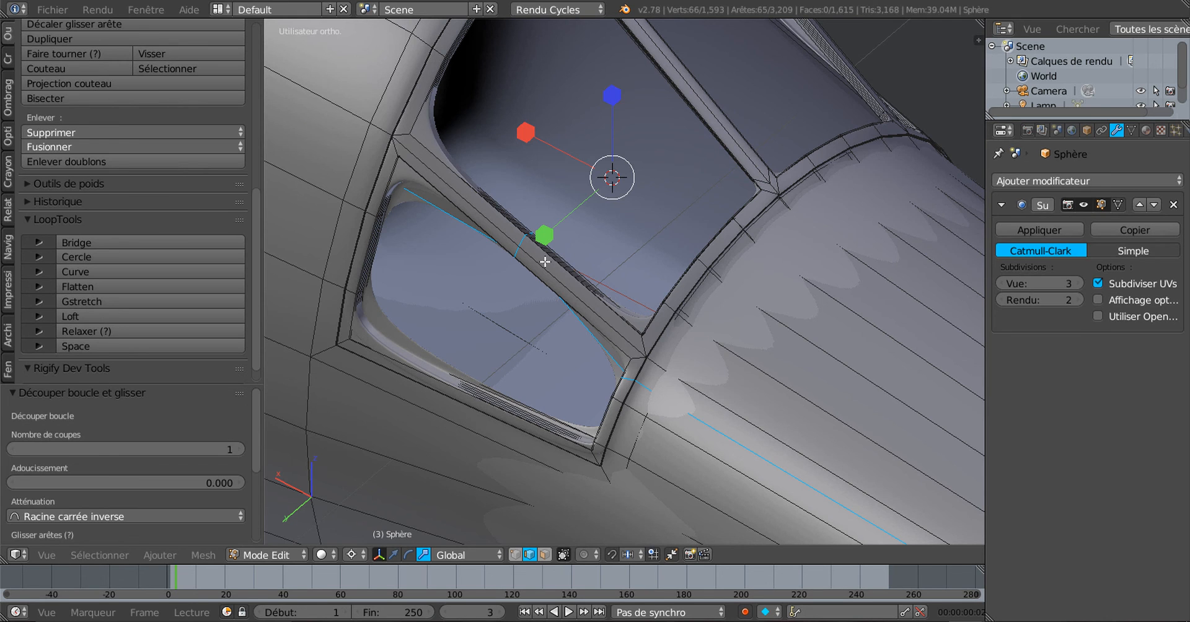
{"action": "key", "text": "ctrl+z"}
{"action": "middle_click_drag", "start_coordinate": [605, 282], "coordinate": [654, 283]}
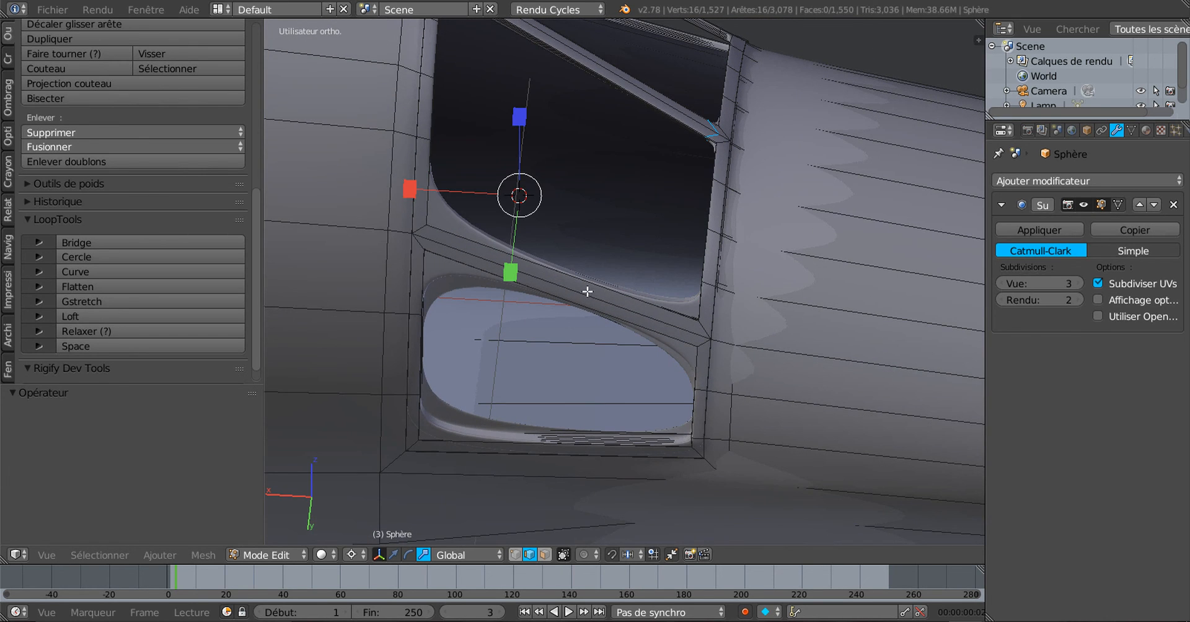
{"action": "key", "text": "ctrl+r"}
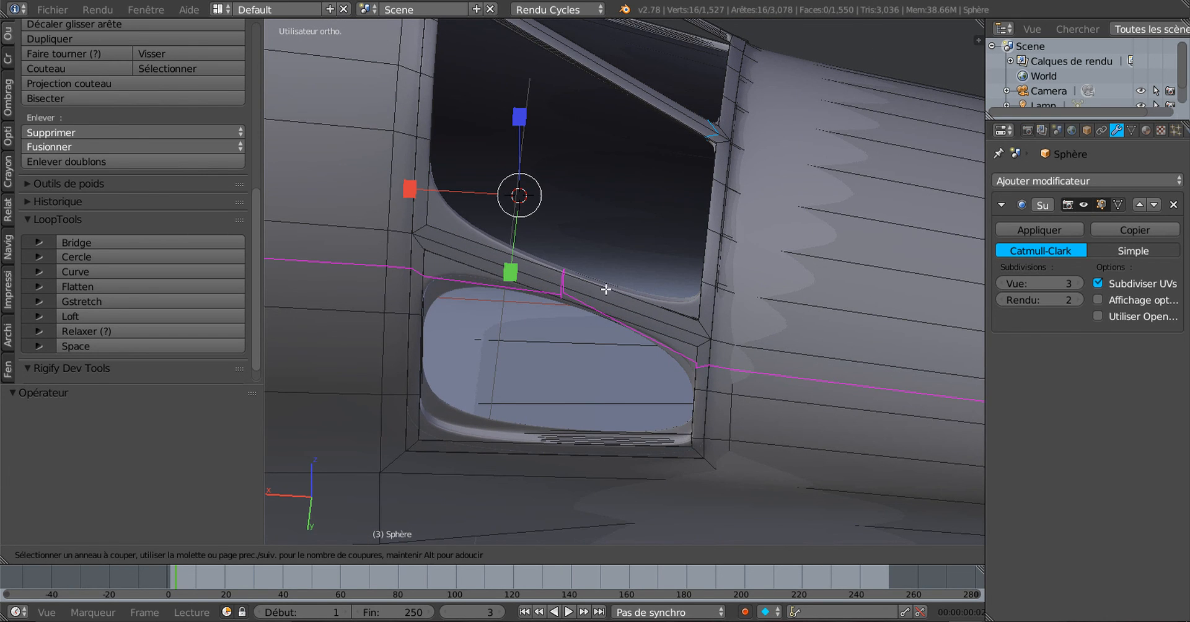
{"action": "key", "text": "Escape"}
{"action": "middle_click_drag", "start_coordinate": [644, 324], "coordinate": [458, 307]}
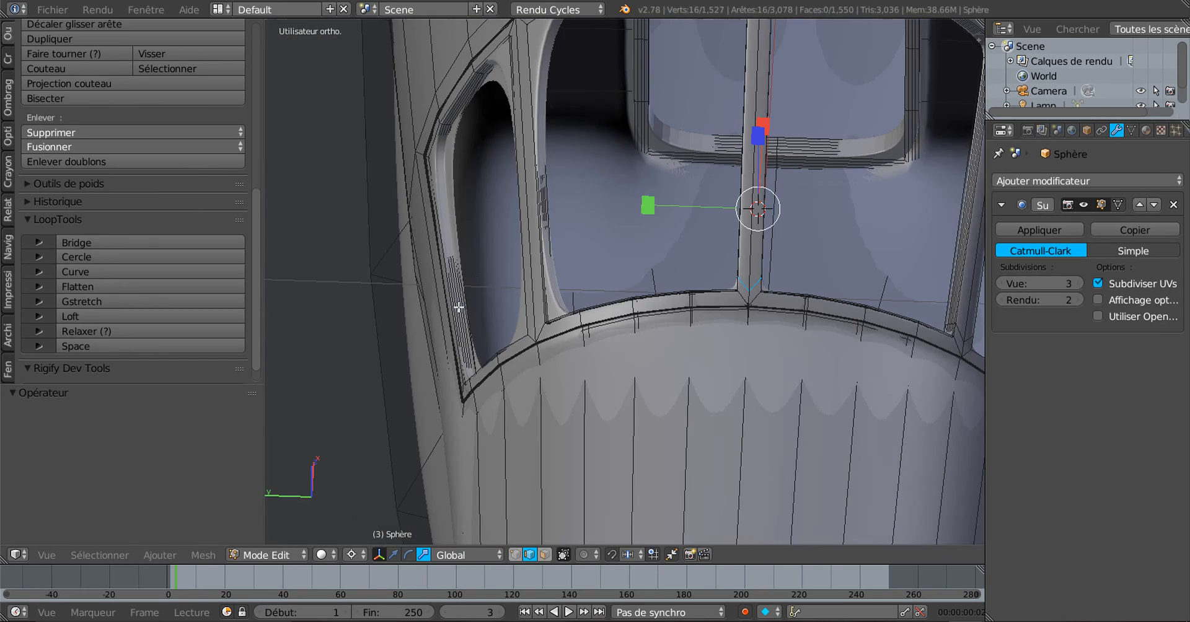
{"action": "middle_click_drag", "start_coordinate": [652, 335], "coordinate": [621, 300]}
{"action": "scroll", "coordinate": [651, 236], "scroll_direction": "up", "scroll_amount": 2}
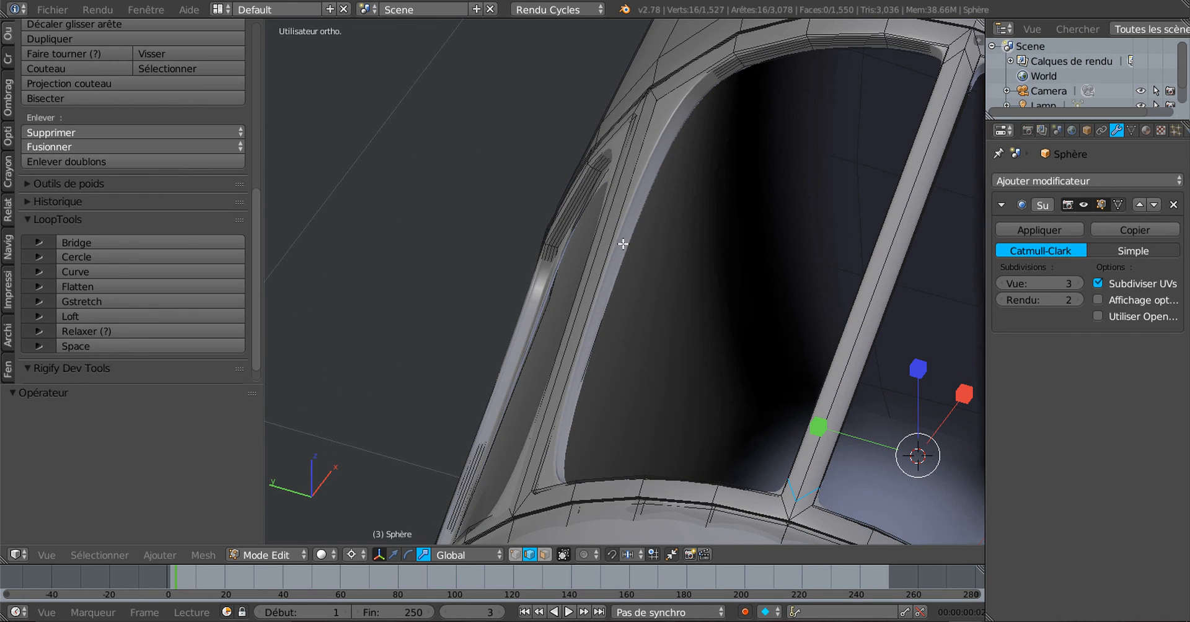
{"action": "key", "text": "ctrl+r"}
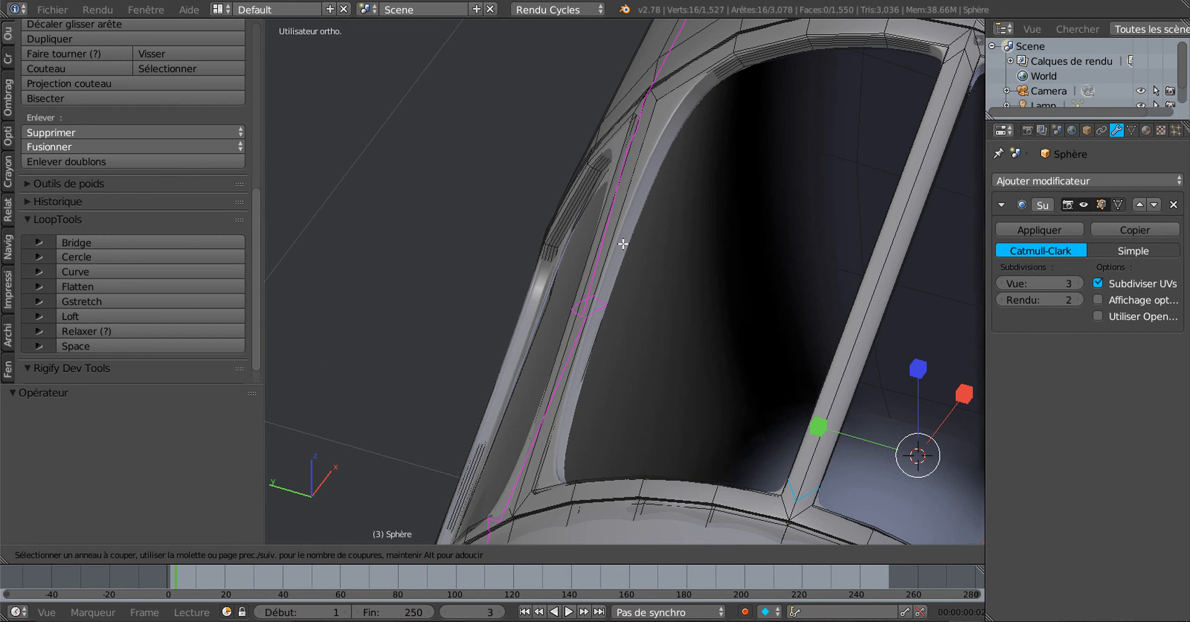
{"action": "key", "text": "Escape"}
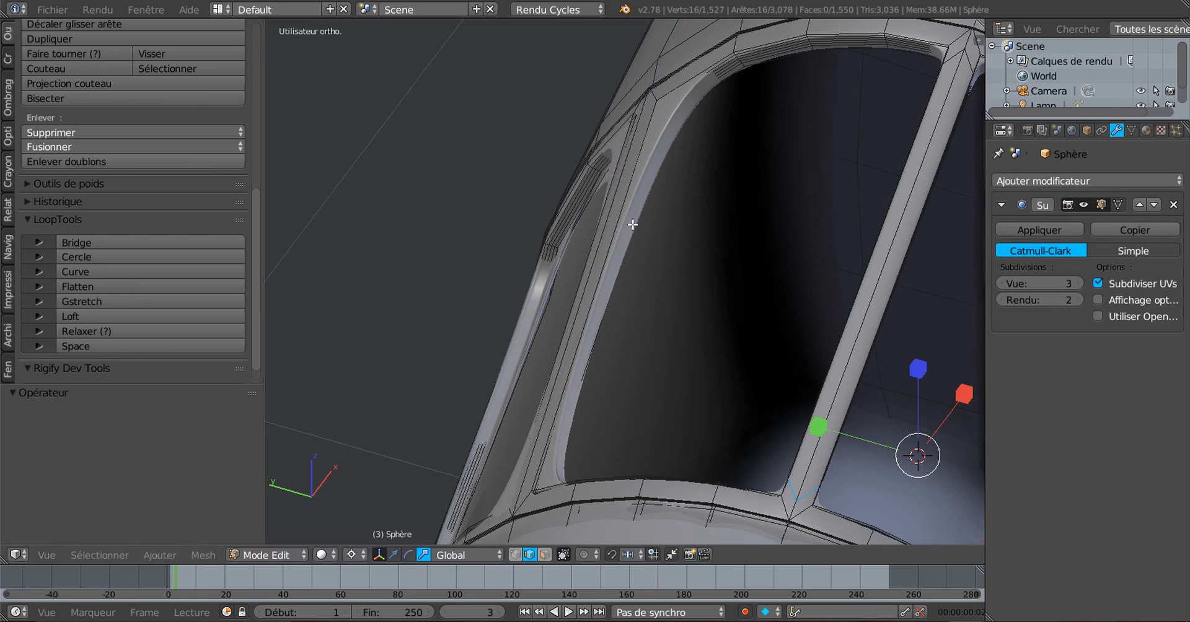
Examine the side window frame's topology in wireframe and solid shading with the subdivision view level lowered to 1
{"action": "scroll", "coordinate": [630, 228], "scroll_direction": "down", "scroll_amount": 3}
{"action": "middle_click_drag", "start_coordinate": [667, 233], "coordinate": [826, 284]}
{"action": "middle_click_drag", "start_coordinate": [693, 294], "coordinate": [650, 305]}
{"action": "scroll", "coordinate": [650, 305], "scroll_direction": "up", "scroll_amount": 3}
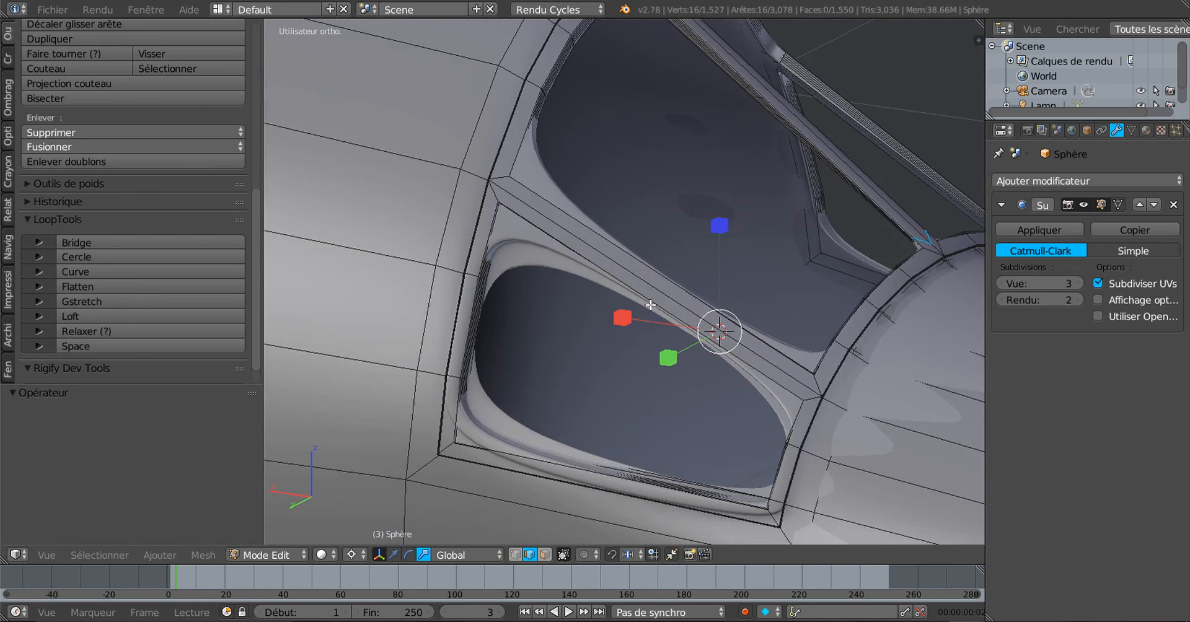
{"action": "key", "text": "z"}
{"action": "left_click_drag", "start_coordinate": [1043, 285], "coordinate": [1010, 284]}
{"action": "left_click", "coordinate": [501, 553]}
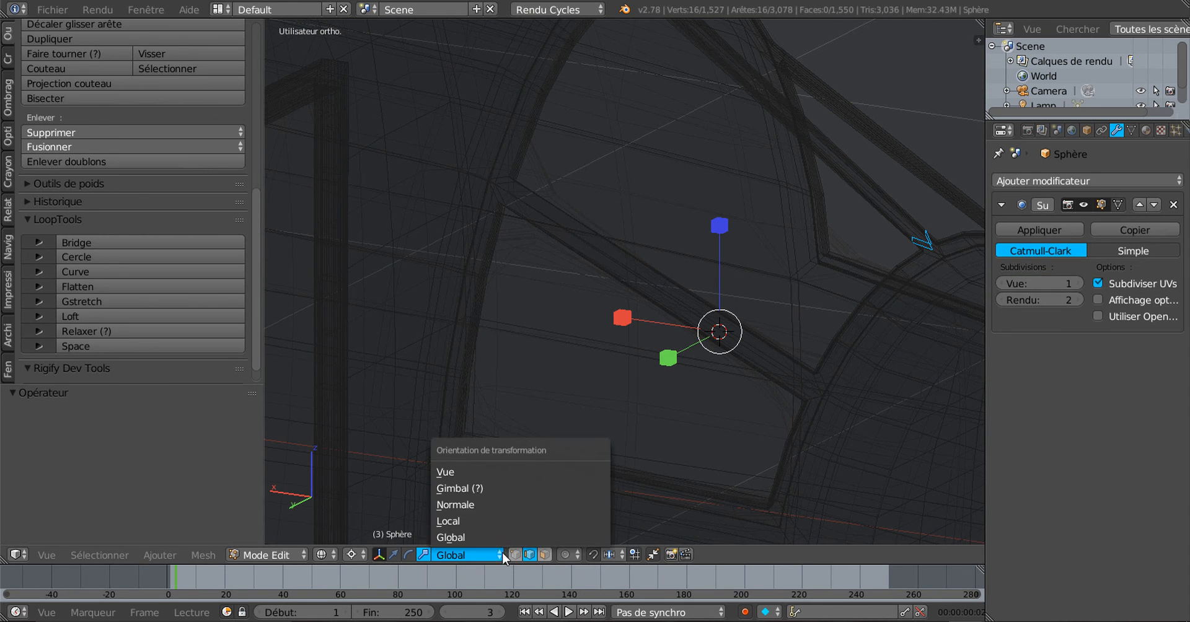
{"action": "left_click", "coordinate": [514, 555]}
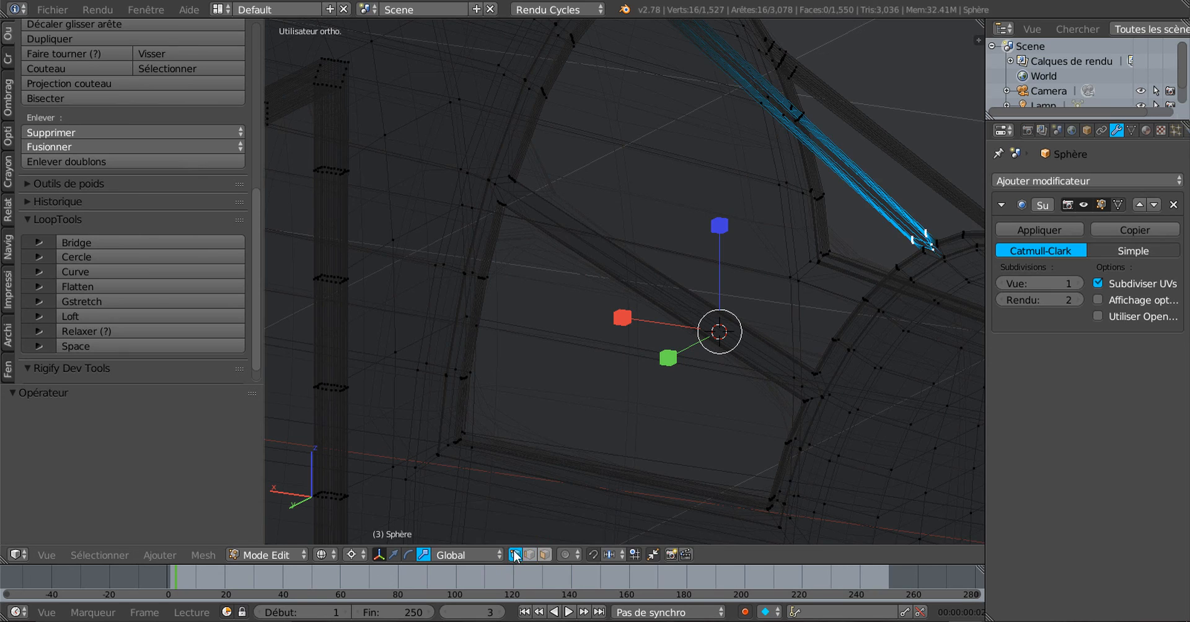
{"action": "middle_click_drag", "start_coordinate": [671, 427], "coordinate": [649, 428]}
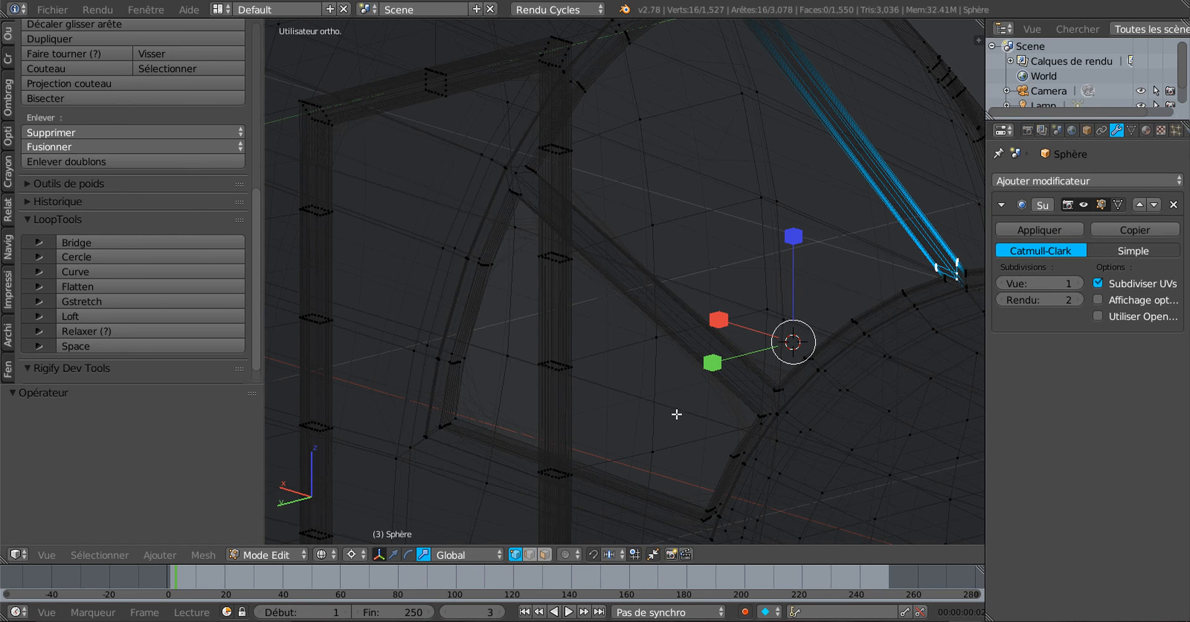
{"action": "key", "text": "Tab"}
{"action": "key", "text": "Tab"}
{"action": "key", "text": "z"}
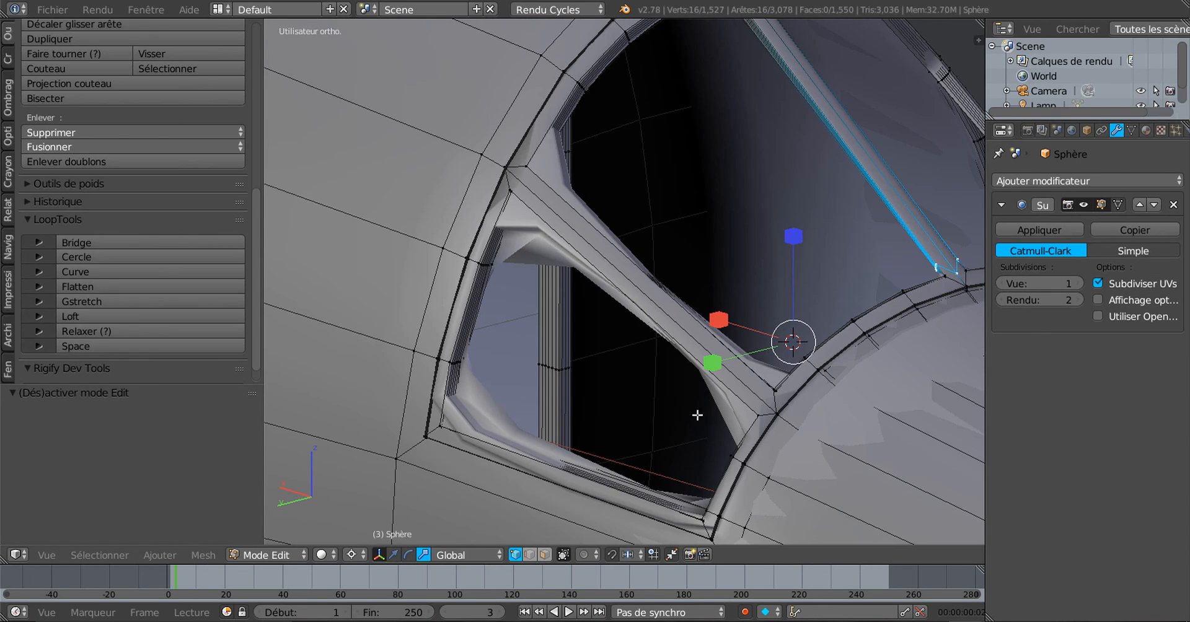
{"action": "middle_click_drag", "start_coordinate": [697, 415], "coordinate": [743, 424]}
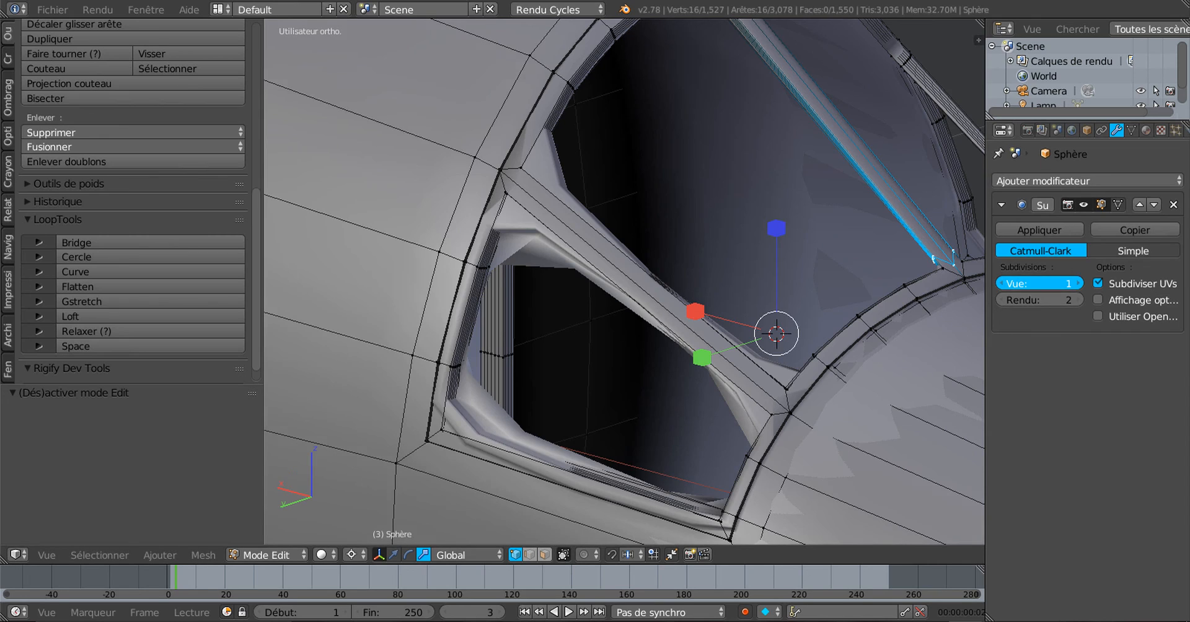
Set the subdivision view level to 0 and select the edge loop along the side window's inner rim
{"action": "left_click", "coordinate": [1000, 283]}
{"action": "middle_click_drag", "start_coordinate": [719, 298], "coordinate": [637, 279]}
{"action": "scroll", "coordinate": [592, 303], "scroll_direction": "down", "scroll_amount": 1}
{"action": "scroll", "coordinate": [589, 297], "scroll_direction": "down", "scroll_amount": 2}
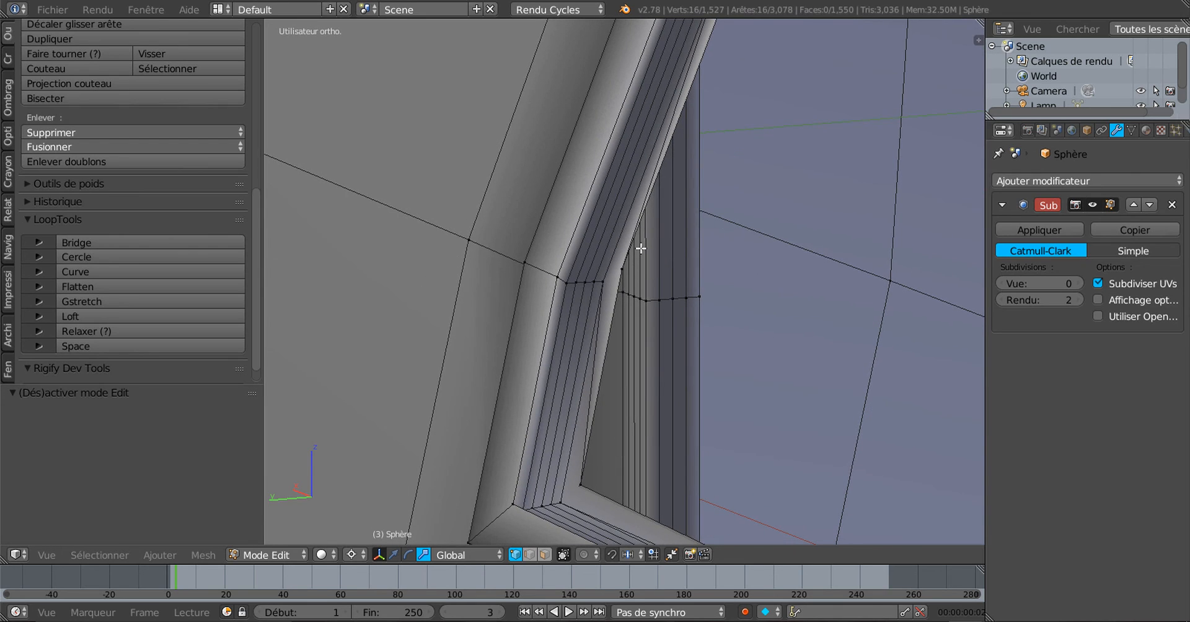
{"action": "right_click", "coordinate": [641, 216], "text": "alt"}
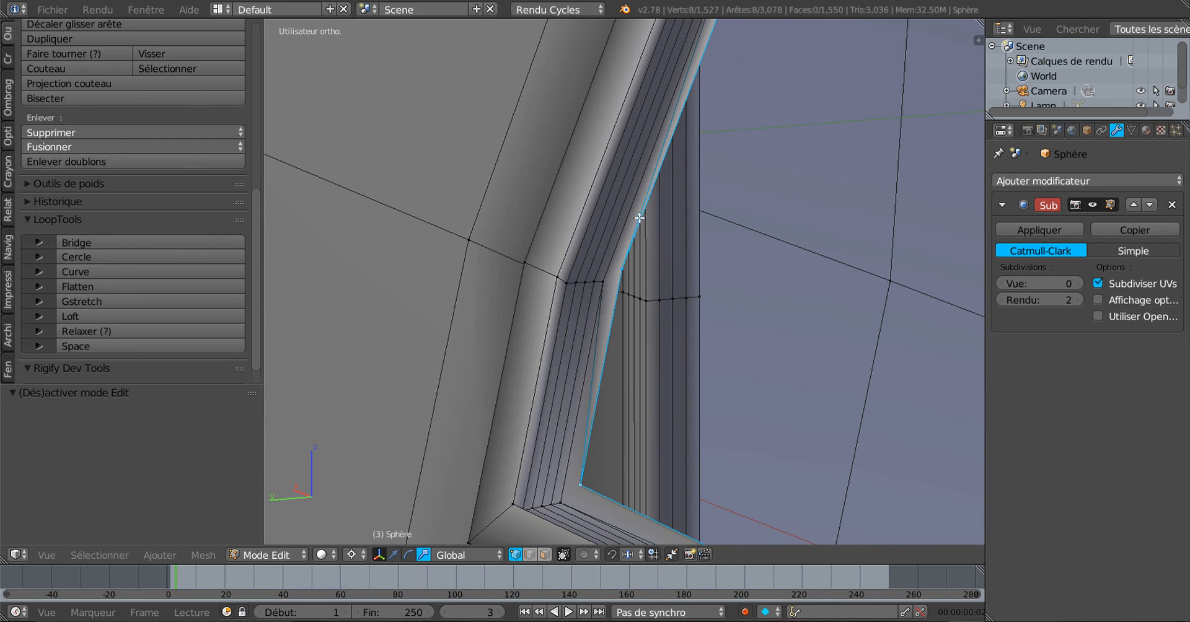
{"action": "scroll", "coordinate": [192, 382], "scroll_direction": "down", "scroll_amount": 1}
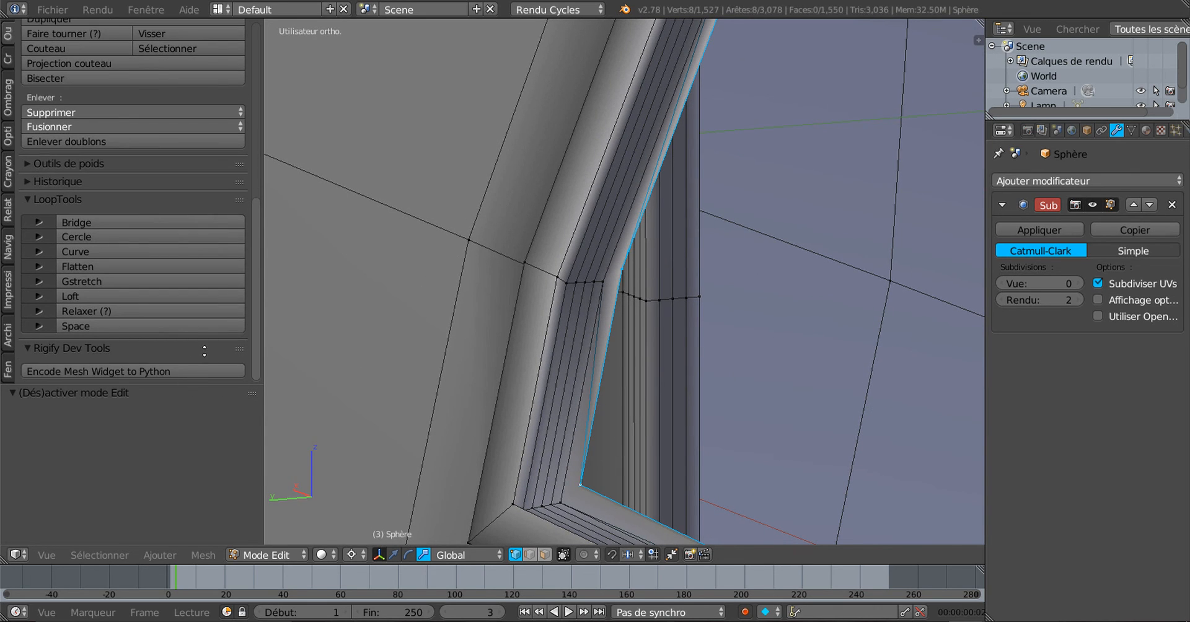
In face selection mode, select the face loop around the inside of the side window frame and delete its faces
{"action": "left_click", "coordinate": [544, 554]}
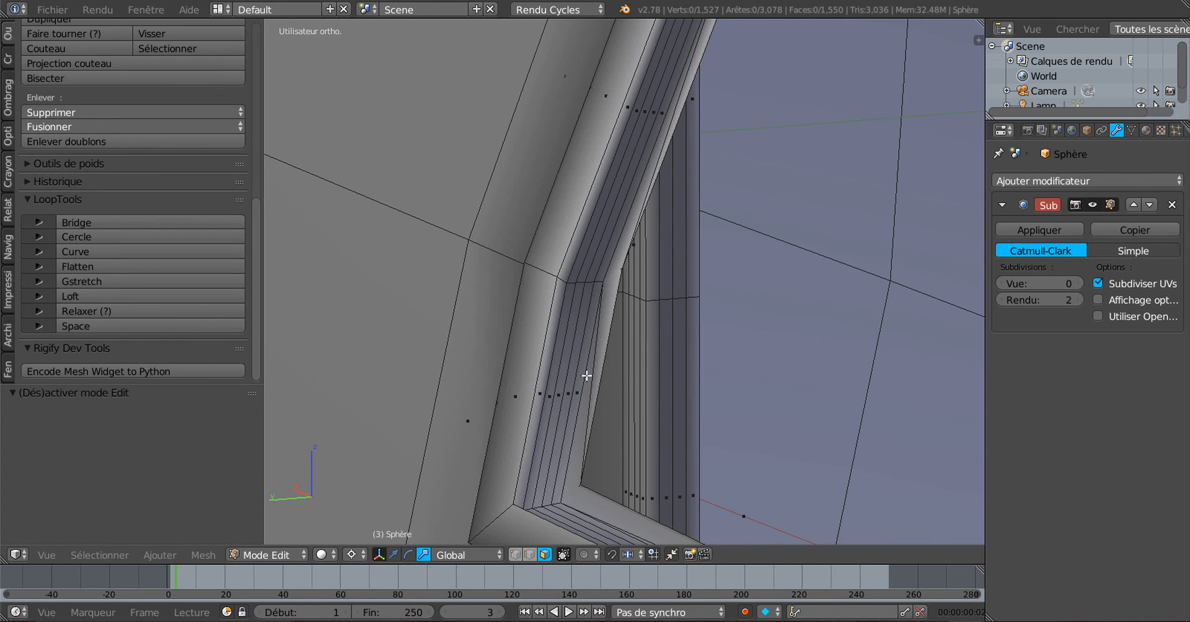
{"action": "middle_click_drag", "start_coordinate": [634, 383], "coordinate": [626, 375]}
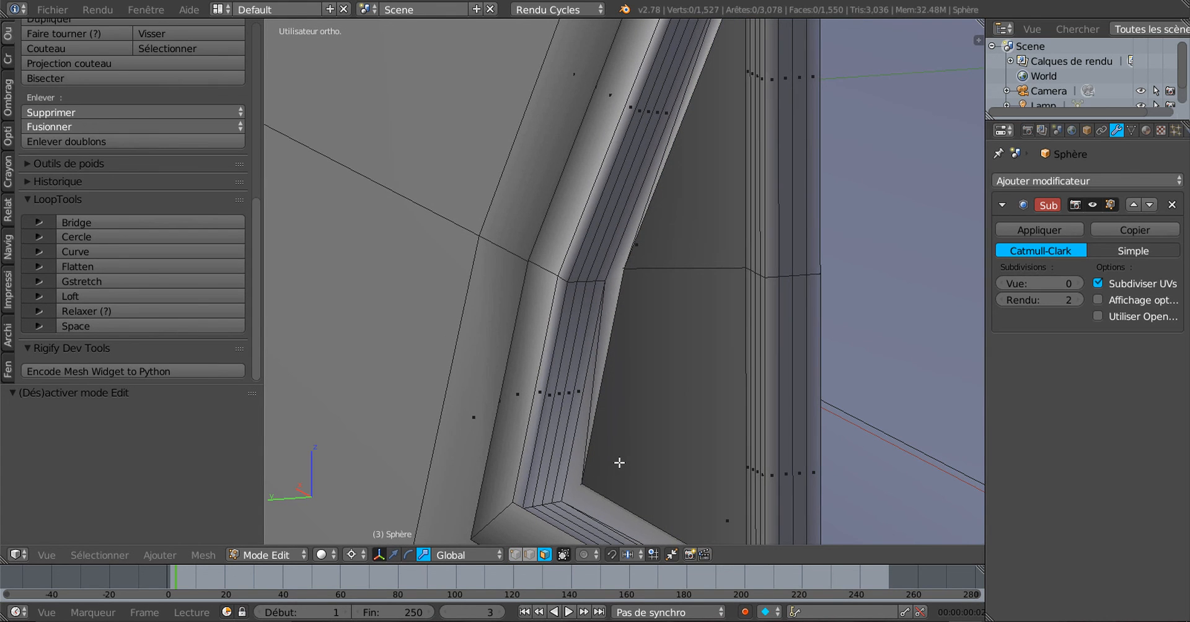
{"action": "scroll", "coordinate": [619, 463], "scroll_direction": "down", "scroll_amount": 5}
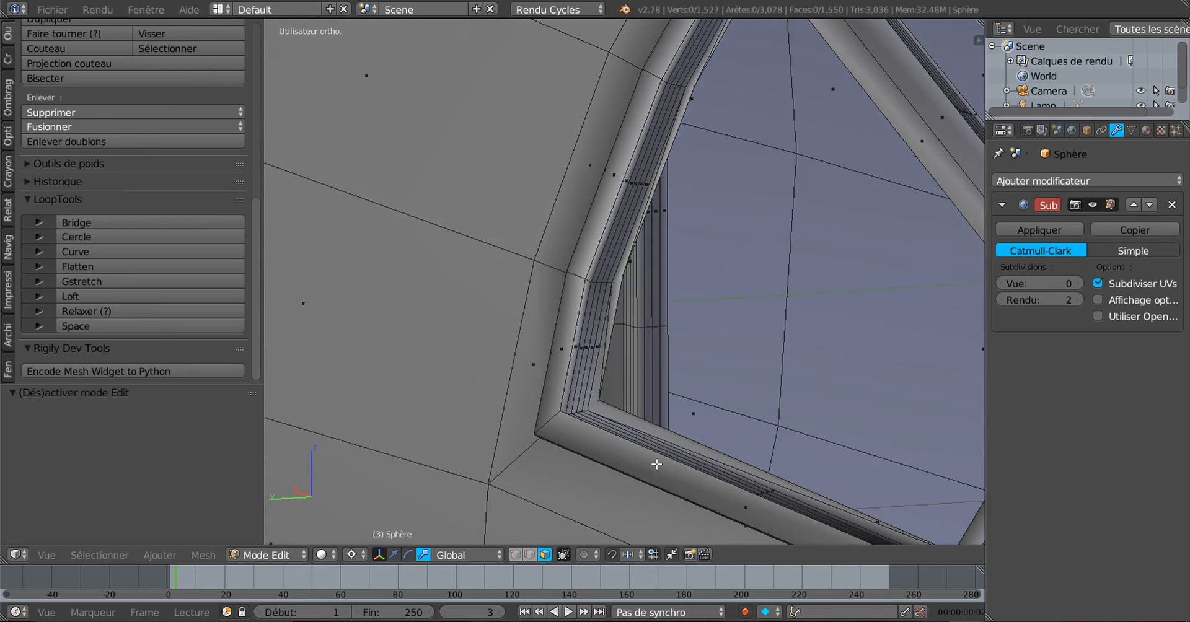
{"action": "middle_click_drag", "start_coordinate": [720, 414], "coordinate": [750, 427]}
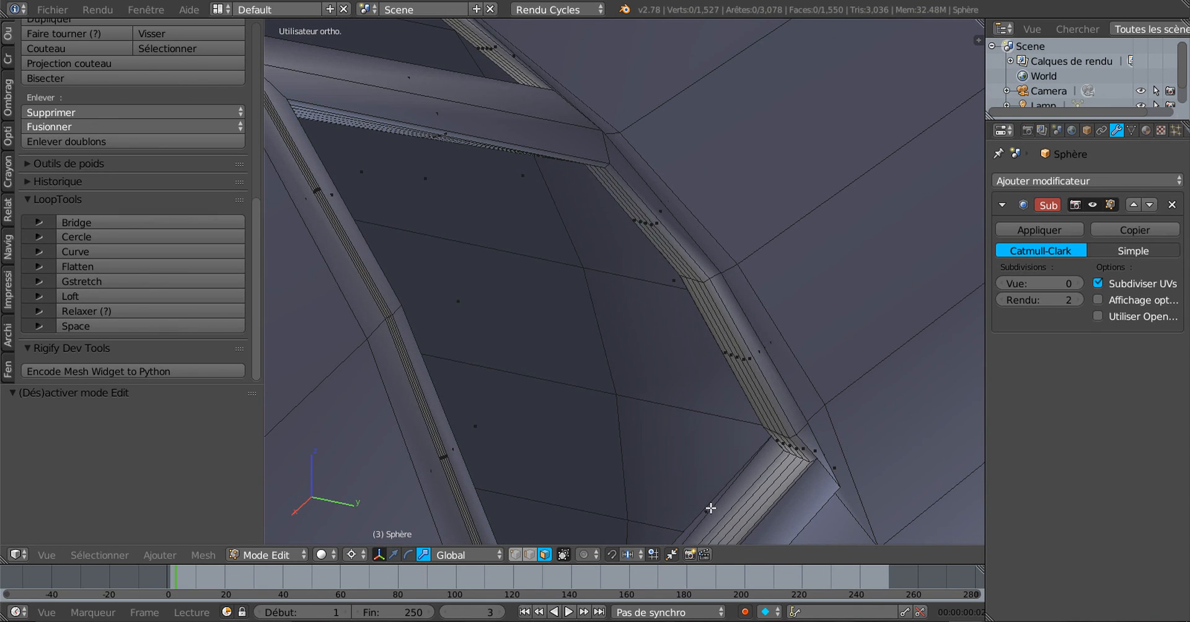
{"action": "right_click", "coordinate": [711, 508], "text": "alt"}
{"action": "middle_click_drag", "start_coordinate": [711, 508], "coordinate": [477, 439]}
{"action": "key", "text": "x"}
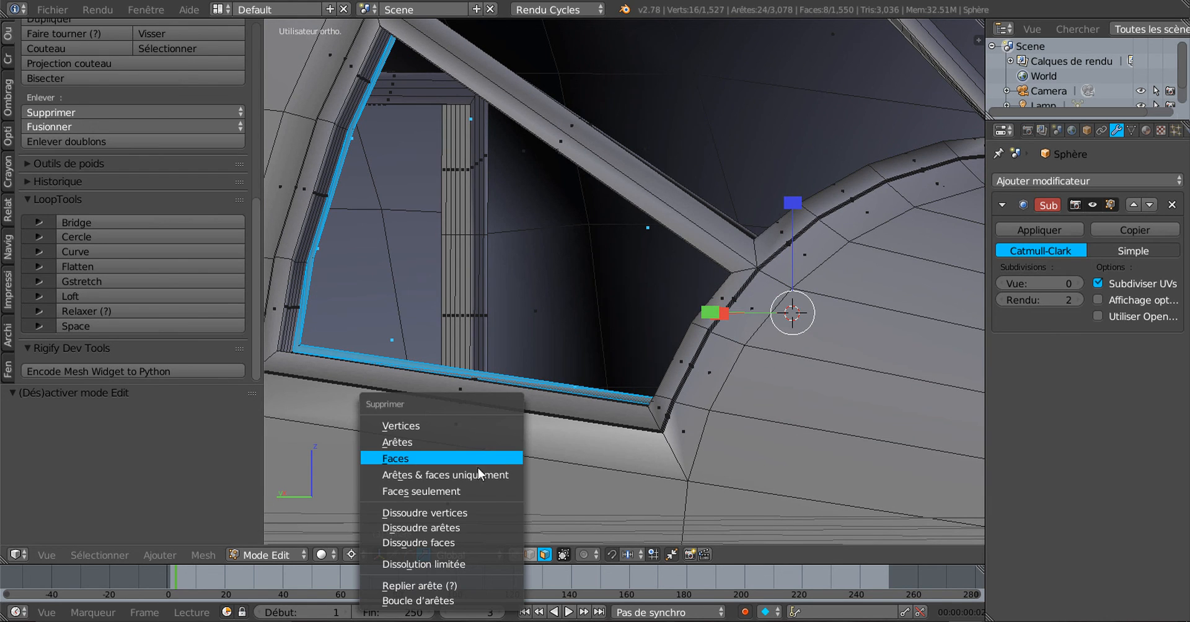
{"action": "left_click", "coordinate": [456, 457]}
Select the two open edge loops inside the side window frame and bridge them with LoopTools
{"action": "mouse_move", "coordinate": [486, 466]}
{"action": "middle_mouse_down"}
{"action": "mouse_move", "coordinate": [467, 481]}
{"action": "mouse_move", "coordinate": [484, 487]}
{"action": "middle_mouse_up"}
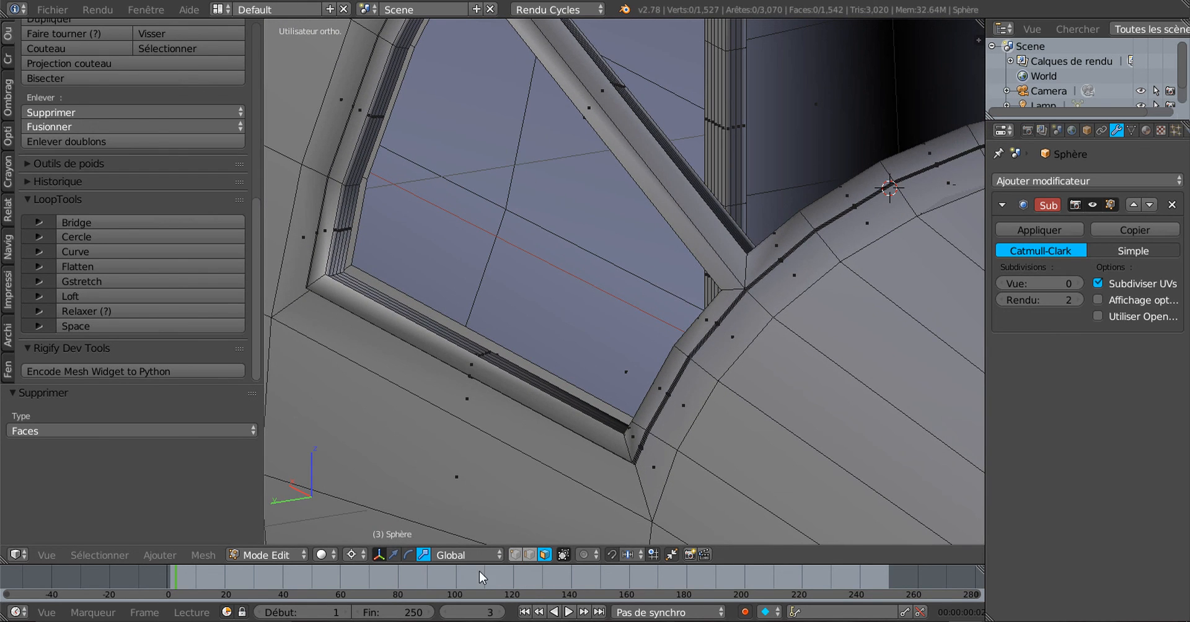
{"action": "right_click", "coordinate": [501, 345], "text": "alt"}
{"action": "middle_click_drag", "start_coordinate": [461, 400], "coordinate": [393, 263]}
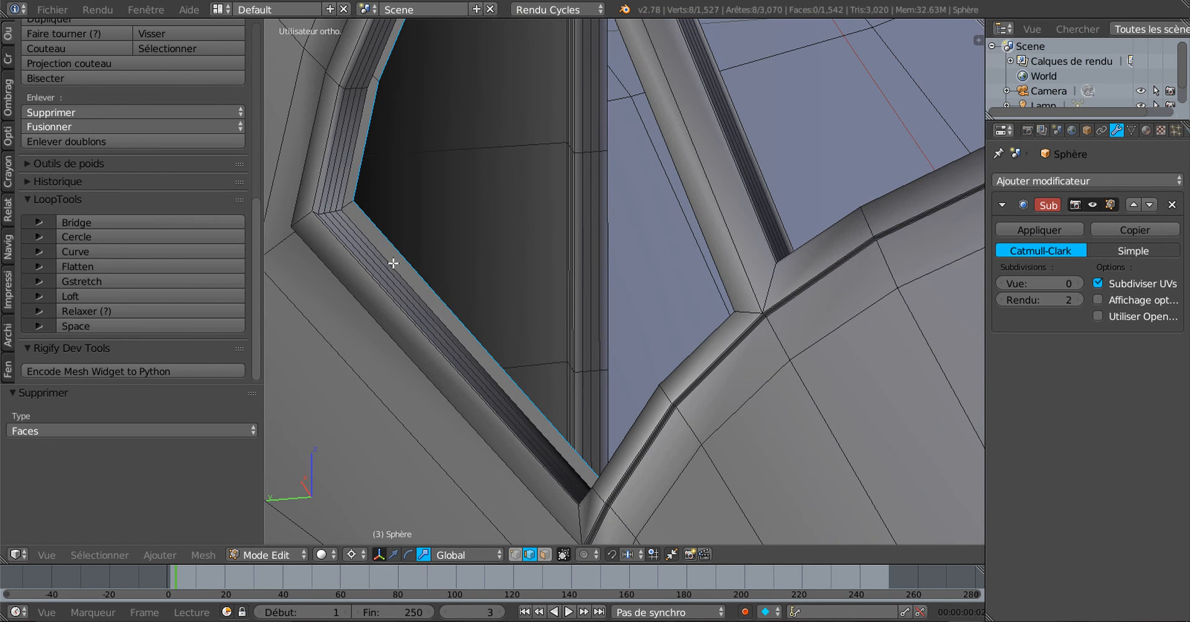
{"action": "right_click", "coordinate": [343, 211], "text": "alt+shift"}
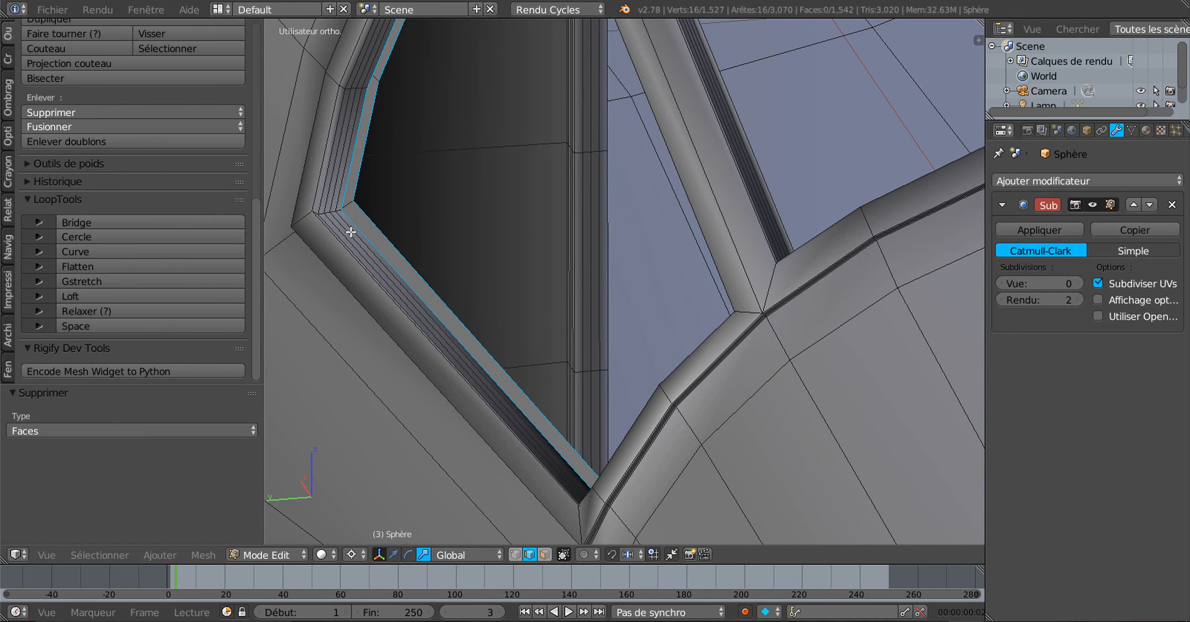
{"action": "middle_click_drag", "start_coordinate": [452, 301], "coordinate": [375, 291]}
{"action": "left_click", "coordinate": [128, 220]}
Set the twist of the side window's bridge to 0
{"action": "middle_click_drag", "start_coordinate": [517, 211], "coordinate": [535, 230]}
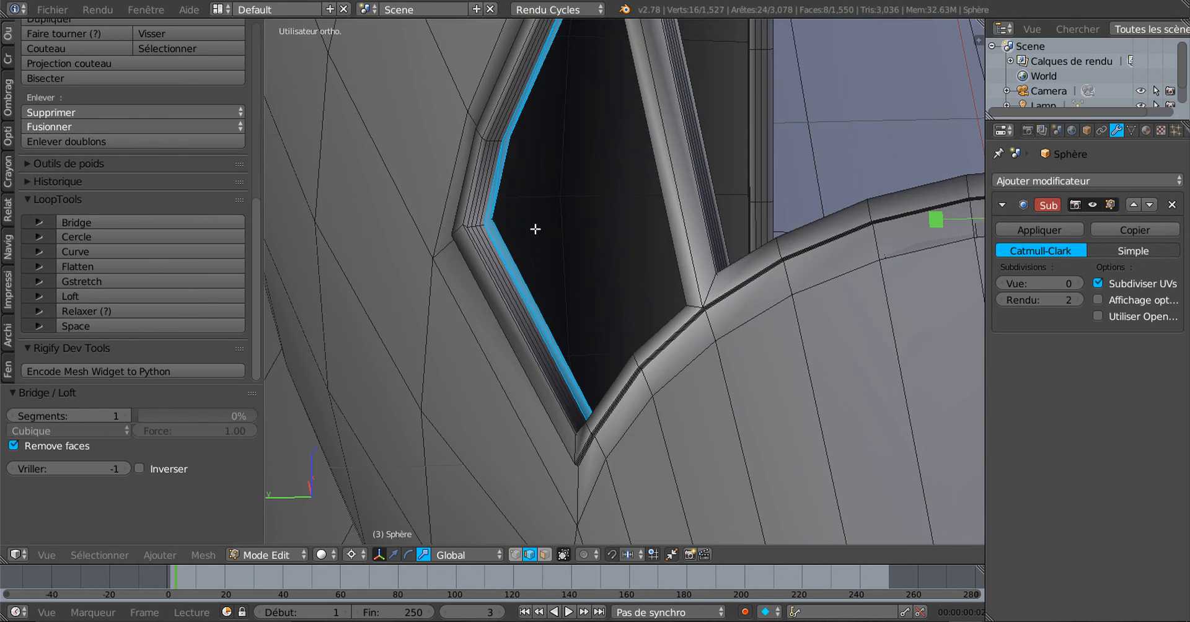
{"action": "left_click", "coordinate": [10, 469]}
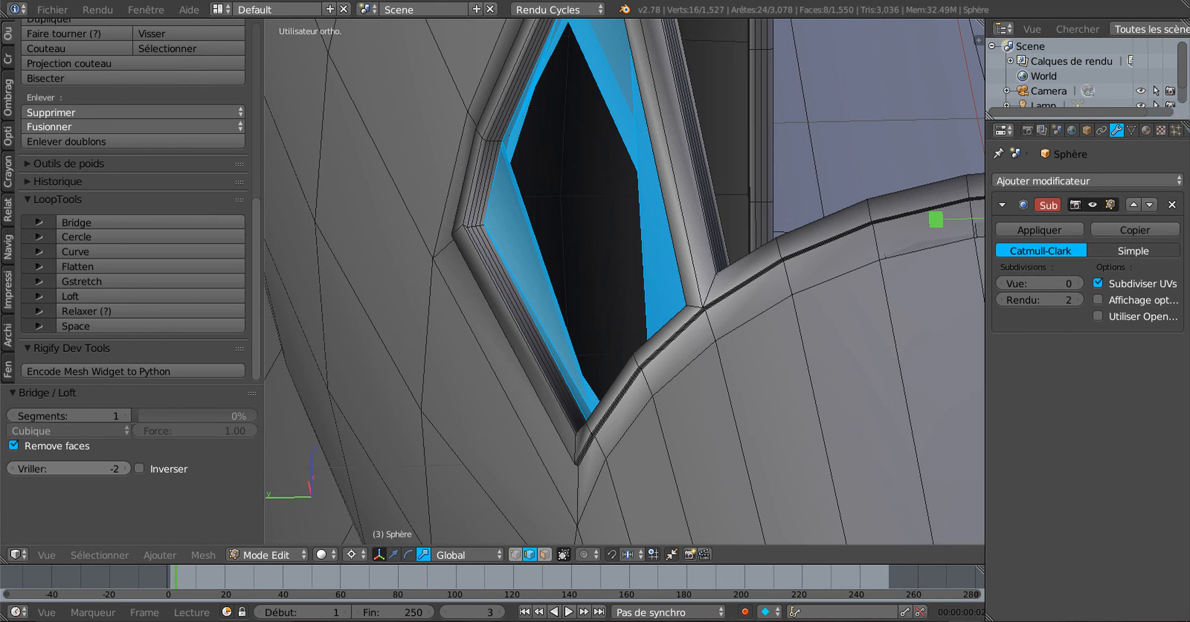
{"action": "left_click", "coordinate": [125, 469]}
{"action": "left_click", "coordinate": [125, 469]}
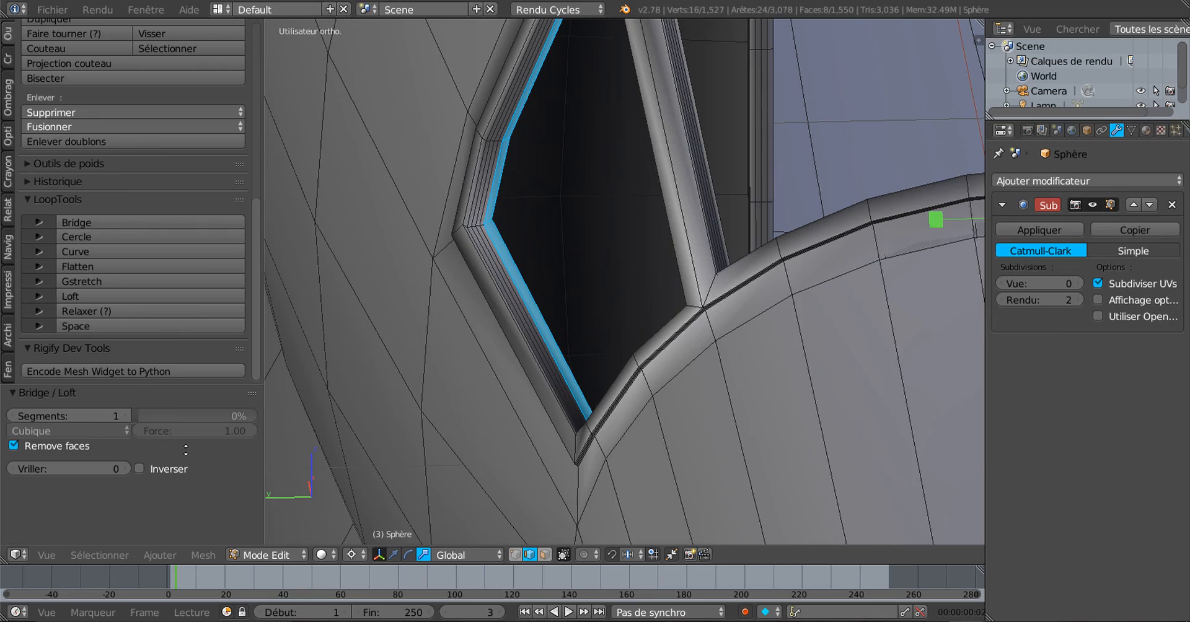
Raise the subdivision view level to 2
{"action": "middle_click_drag", "start_coordinate": [418, 430], "coordinate": [600, 404]}
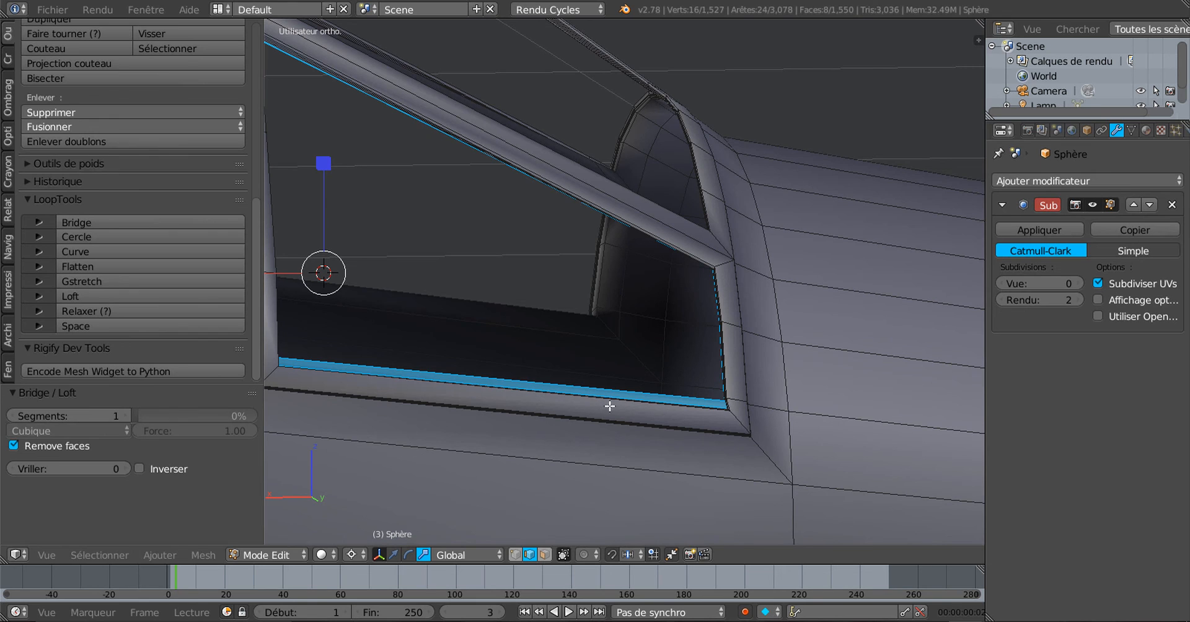
{"action": "left_click", "coordinate": [1076, 283]}
{"action": "left_click", "coordinate": [1077, 284]}
{"action": "scroll", "coordinate": [836, 416], "scroll_direction": "down", "scroll_amount": 1}
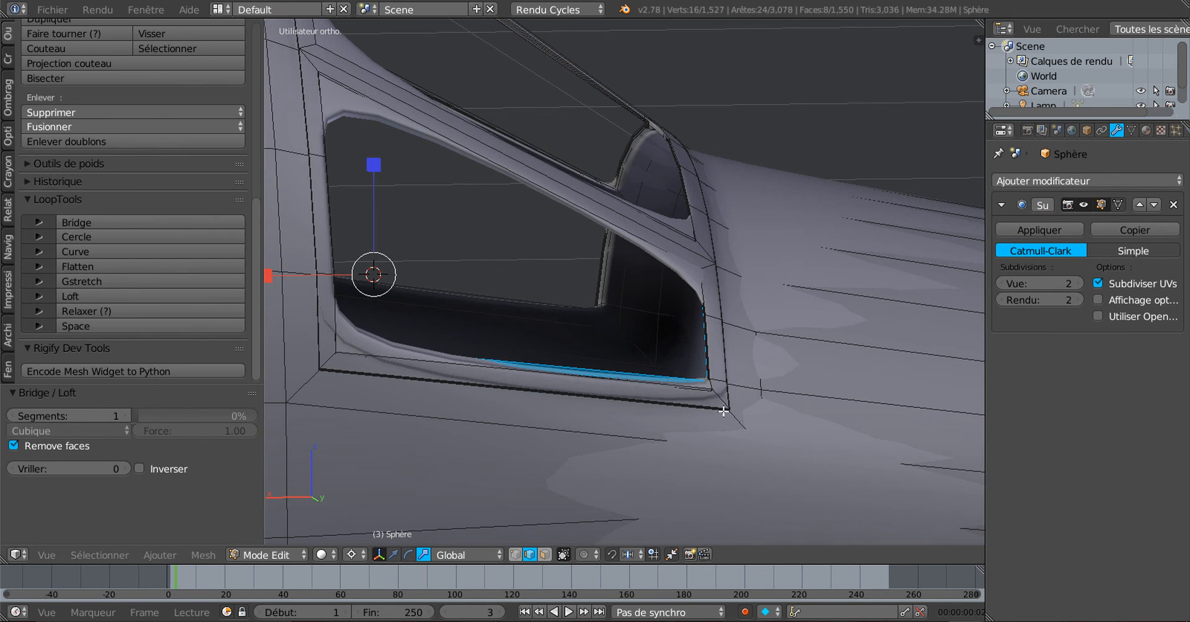
Add one loop cut around the pillar above the side window and slide it to the pillar's upper rear end
{"action": "middle_click_drag", "start_coordinate": [723, 411], "coordinate": [677, 342]}
{"action": "key", "text": "ctrl+r"}
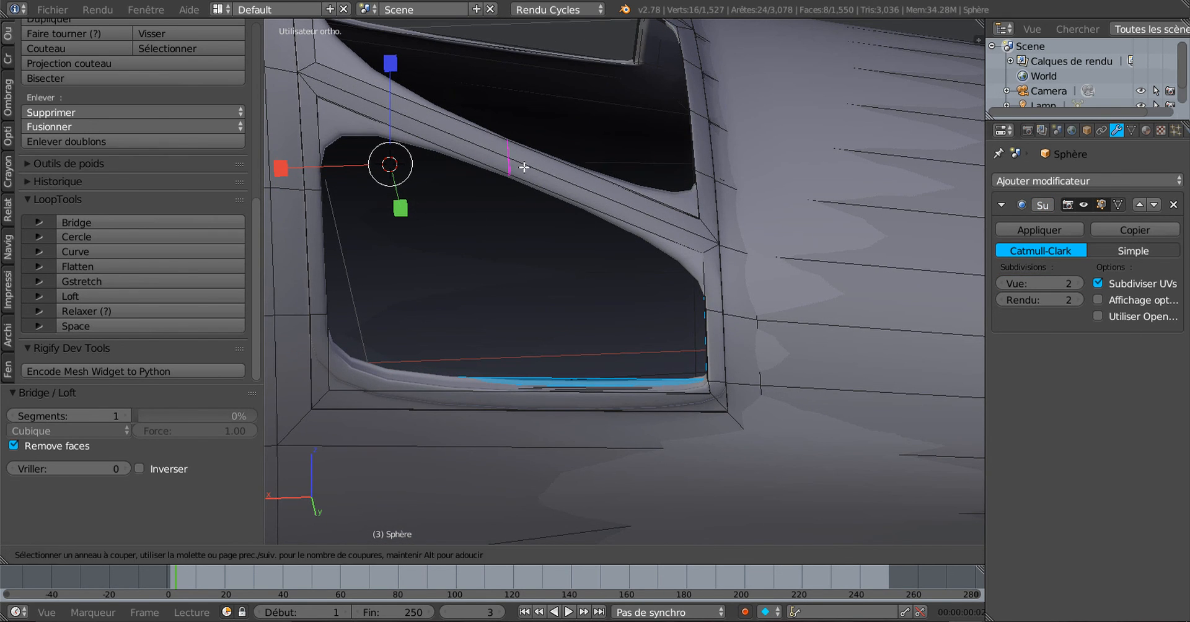
{"action": "left_click", "coordinate": [514, 164]}
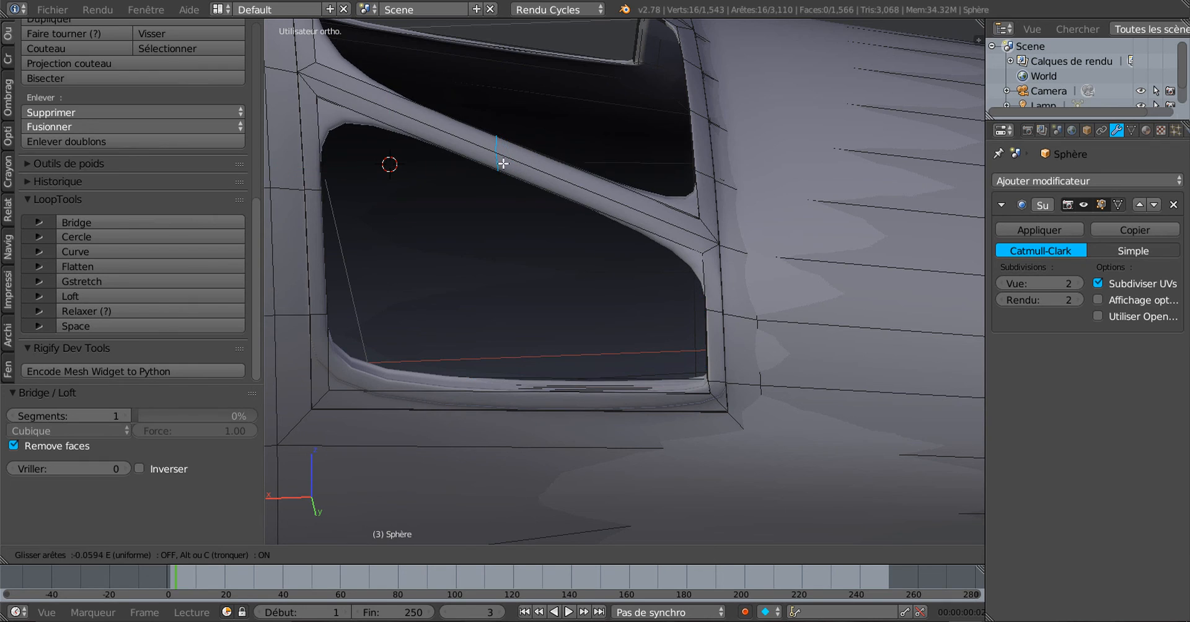
{"action": "left_click", "coordinate": [326, 93]}
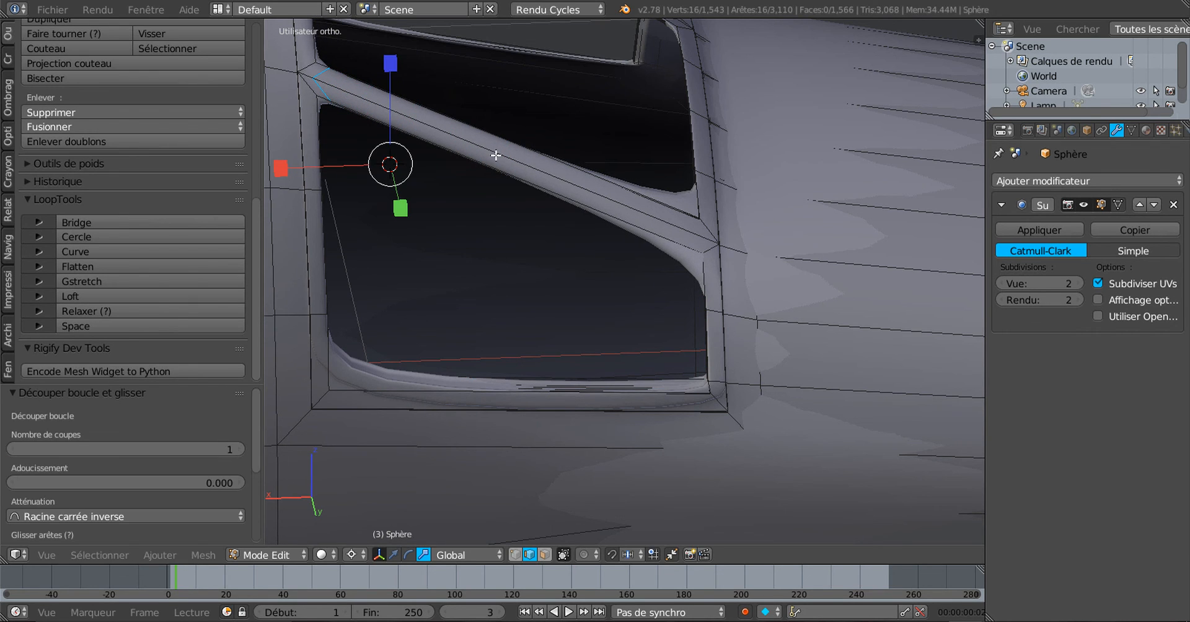
Add one loop cut around the same pillar and slide it to the lower front end near the nose
{"action": "key", "text": "ctrl+r"}
{"action": "left_click", "coordinate": [542, 177]}
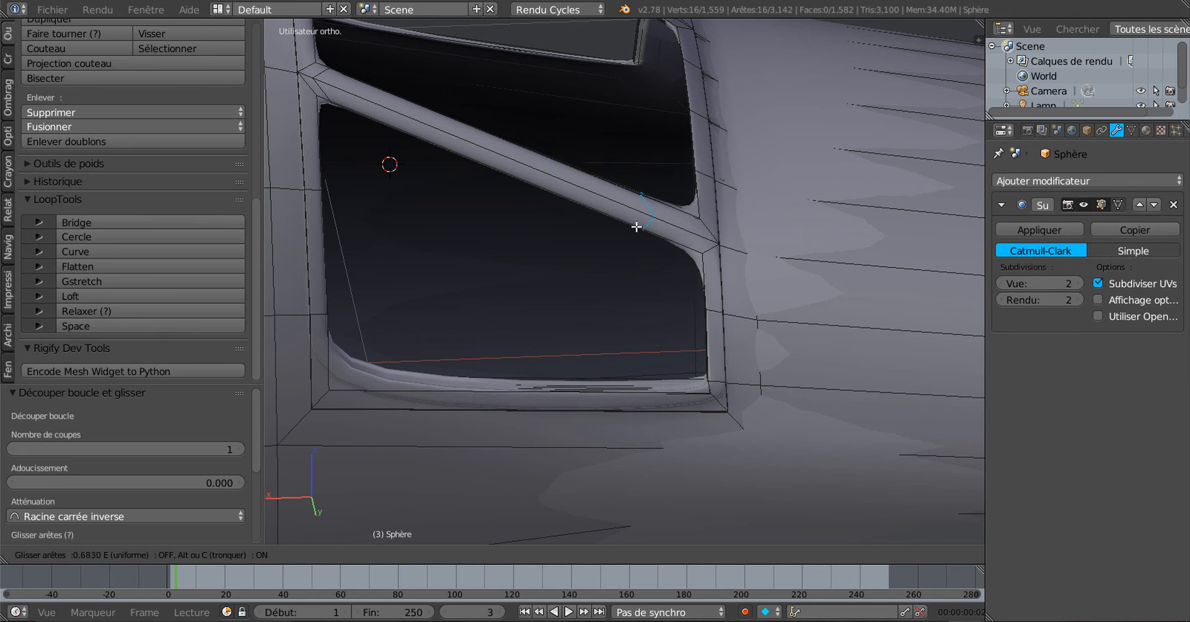
{"action": "left_click", "coordinate": [677, 252]}
{"action": "scroll", "coordinate": [675, 256], "scroll_direction": "down", "scroll_amount": 4}
{"action": "middle_click_drag", "start_coordinate": [688, 266], "coordinate": [581, 292]}
{"action": "middle_click_drag", "start_coordinate": [661, 299], "coordinate": [744, 307], "text": "shift"}
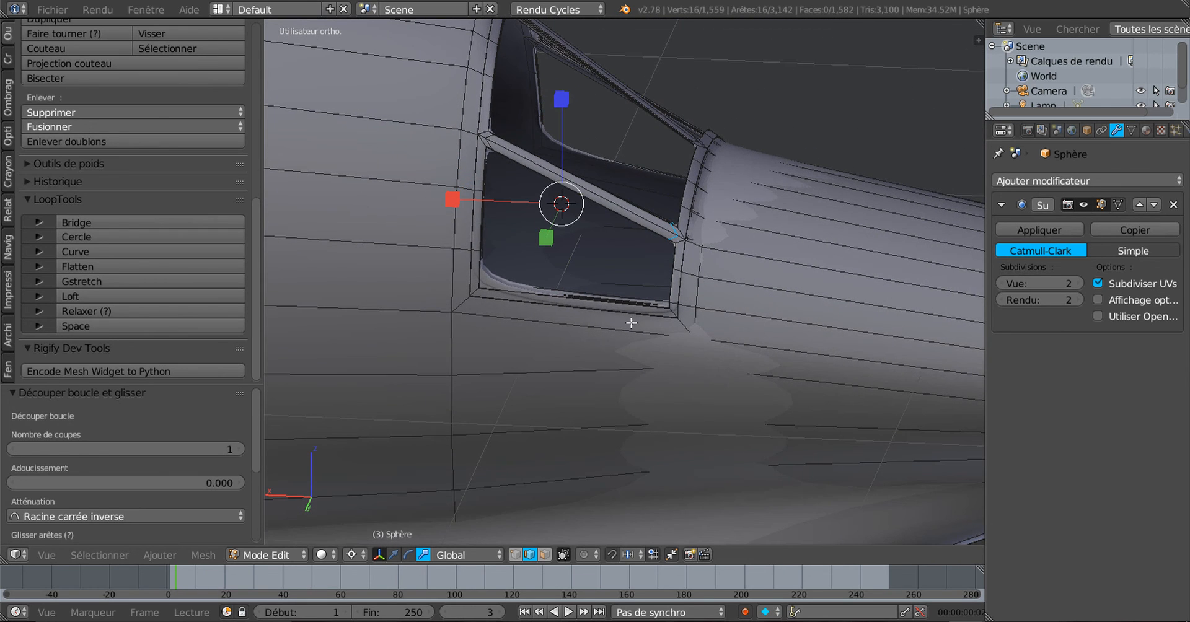
Add one loop cut through the sill below the side window and slide it close to the window's rear corner
{"action": "key", "text": "ctrl+r"}
{"action": "left_click", "coordinate": [579, 311]}
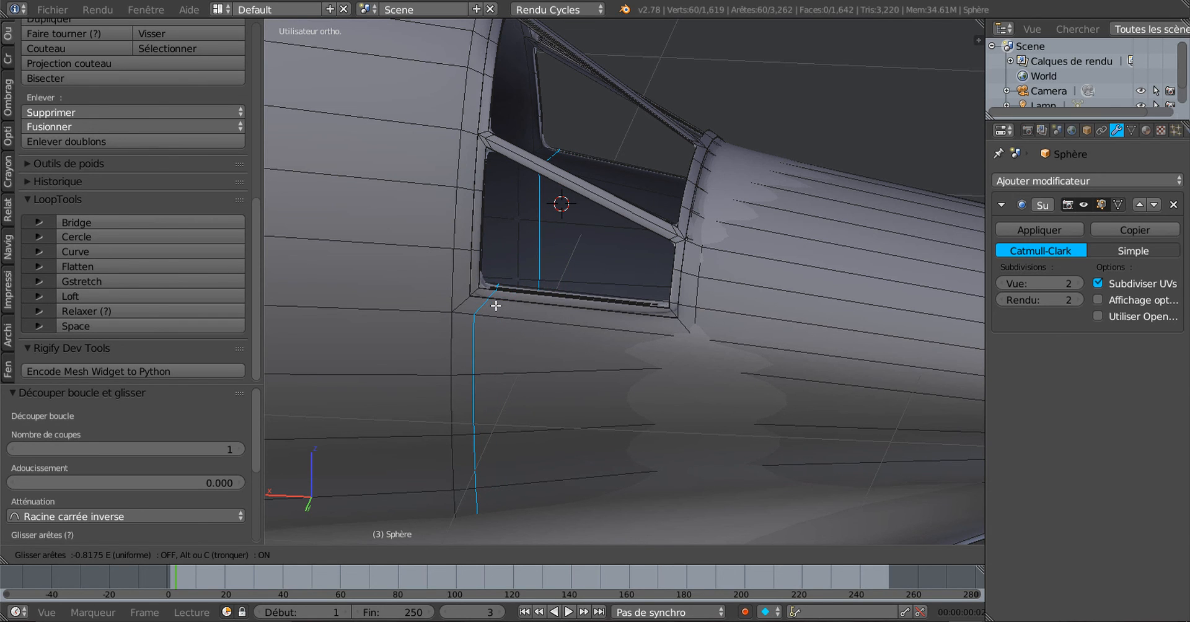
{"action": "left_click", "coordinate": [564, 317]}
Add one loop cut through the same sill and slide it close to the side window's front corner near the nose
{"action": "middle_click_drag", "start_coordinate": [563, 317], "coordinate": [578, 303]}
{"action": "key", "text": "ctrl+r"}
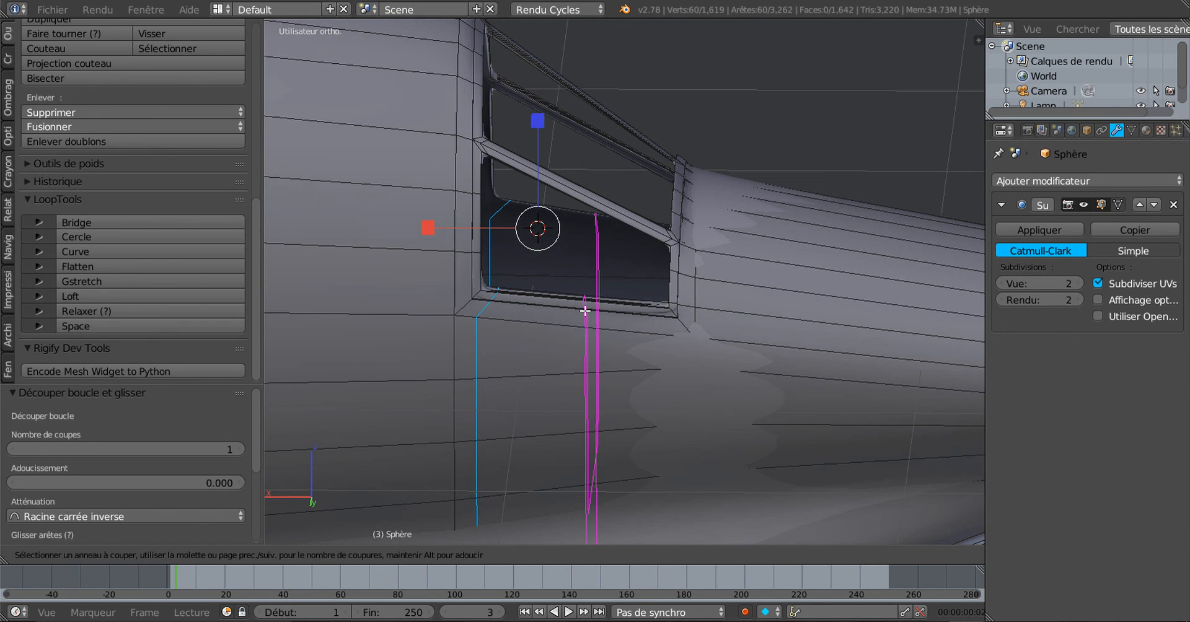
{"action": "left_click", "coordinate": [585, 311]}
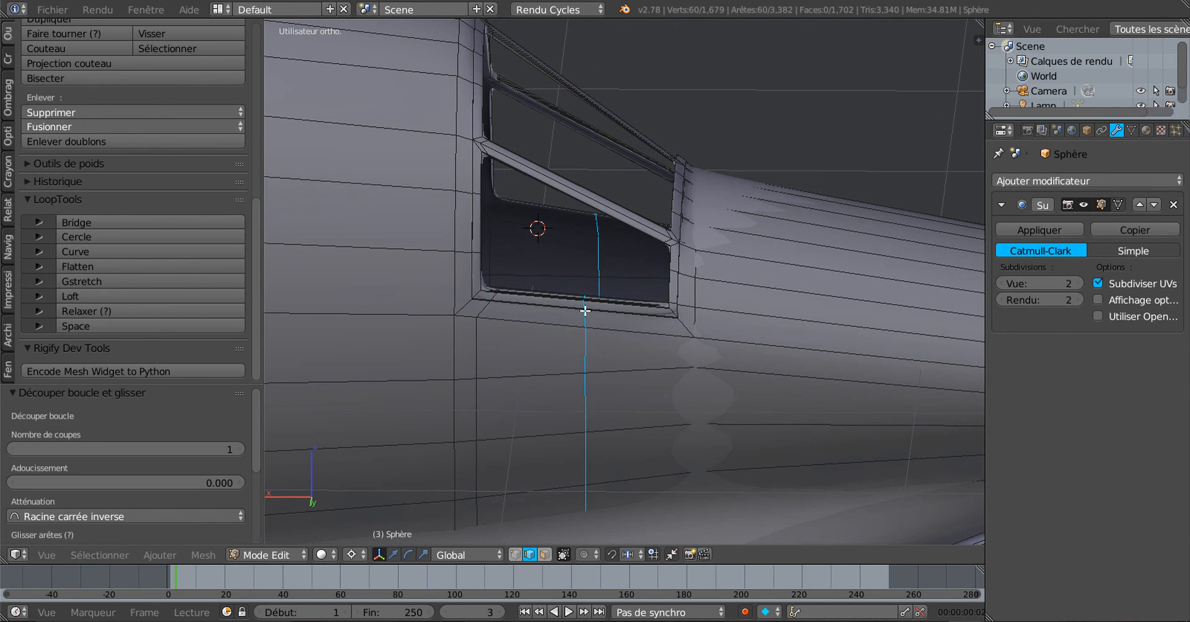
{"action": "left_click", "coordinate": [655, 330]}
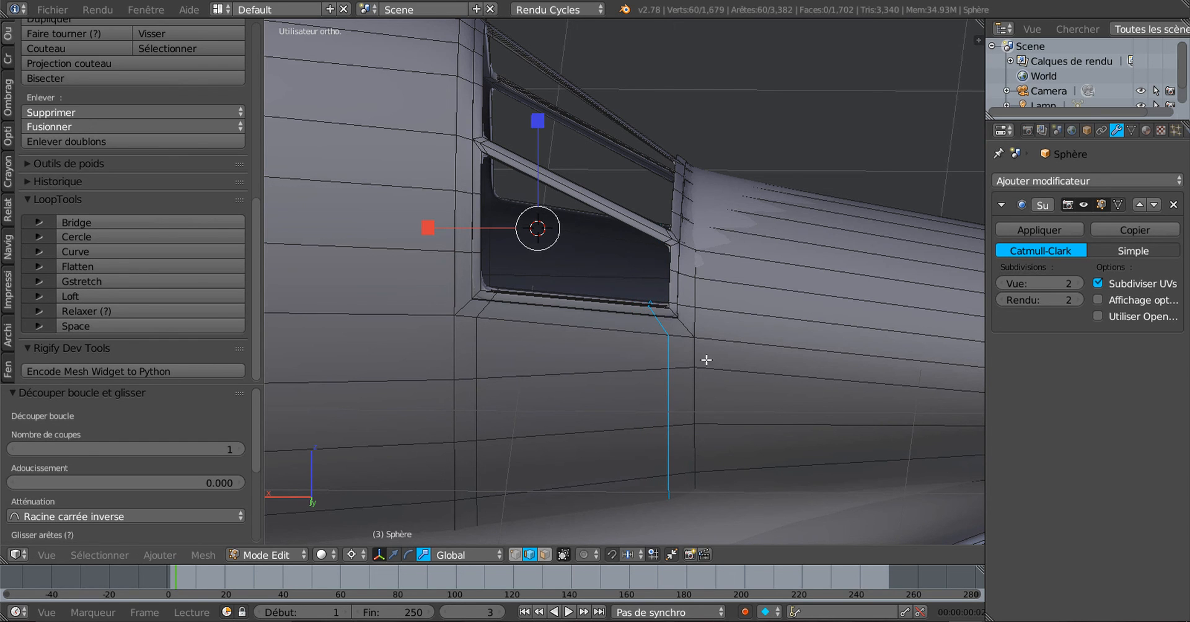
Examine the smoothed fuselage and the new edge loops from the other side, in both wireframe and solid display
{"action": "key", "text": "Tab"}
{"action": "scroll", "coordinate": [717, 364], "scroll_direction": "down", "scroll_amount": 3}
{"action": "middle_click_drag", "start_coordinate": [717, 364], "coordinate": [578, 378]}
{"action": "key", "text": "Tab"}
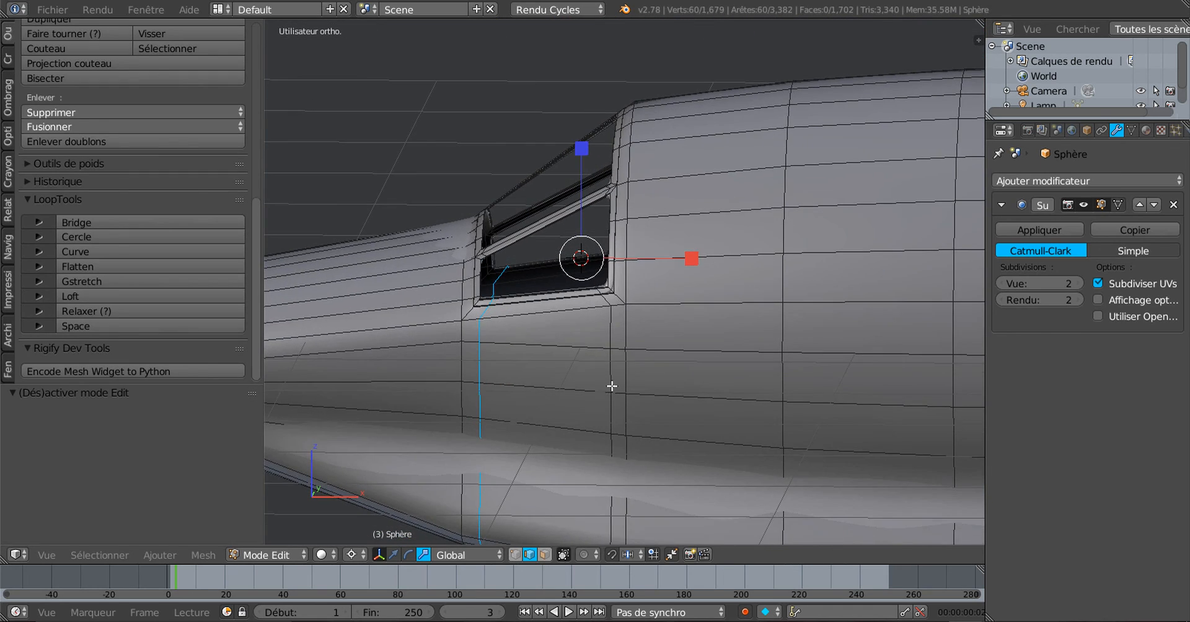
{"action": "key", "text": "z"}
{"action": "middle_click_drag", "start_coordinate": [645, 394], "coordinate": [667, 412]}
{"action": "key", "text": "Tab"}
{"action": "key", "text": "Tab"}
{"action": "key", "text": "Tab"}
{"action": "scroll", "coordinate": [742, 412], "scroll_direction": "down", "scroll_amount": 3}
{"action": "middle_click_drag", "start_coordinate": [741, 413], "coordinate": [642, 329]}
{"action": "key", "text": "Tab"}
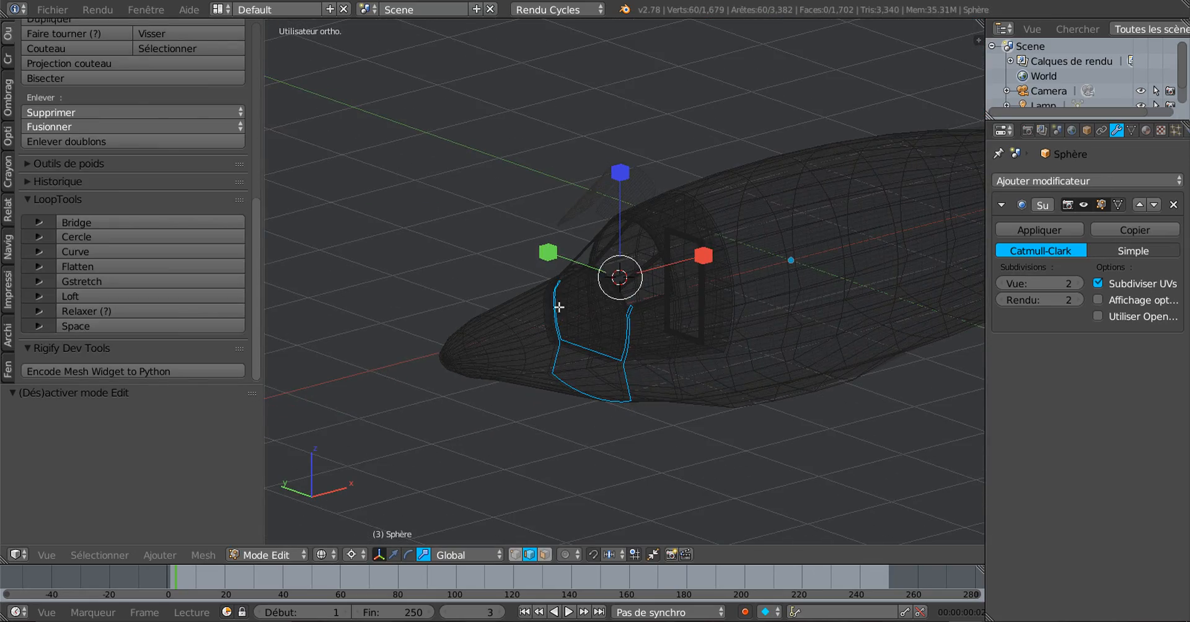
{"action": "key", "text": "Tab"}
{"action": "mouse_move", "coordinate": [762, 377]}
{"action": "middle_mouse_down"}
{"action": "mouse_move", "coordinate": [523, 329]}
{"action": "mouse_move", "coordinate": [627, 357]}
{"action": "middle_mouse_up"}
{"action": "key", "text": "z"}
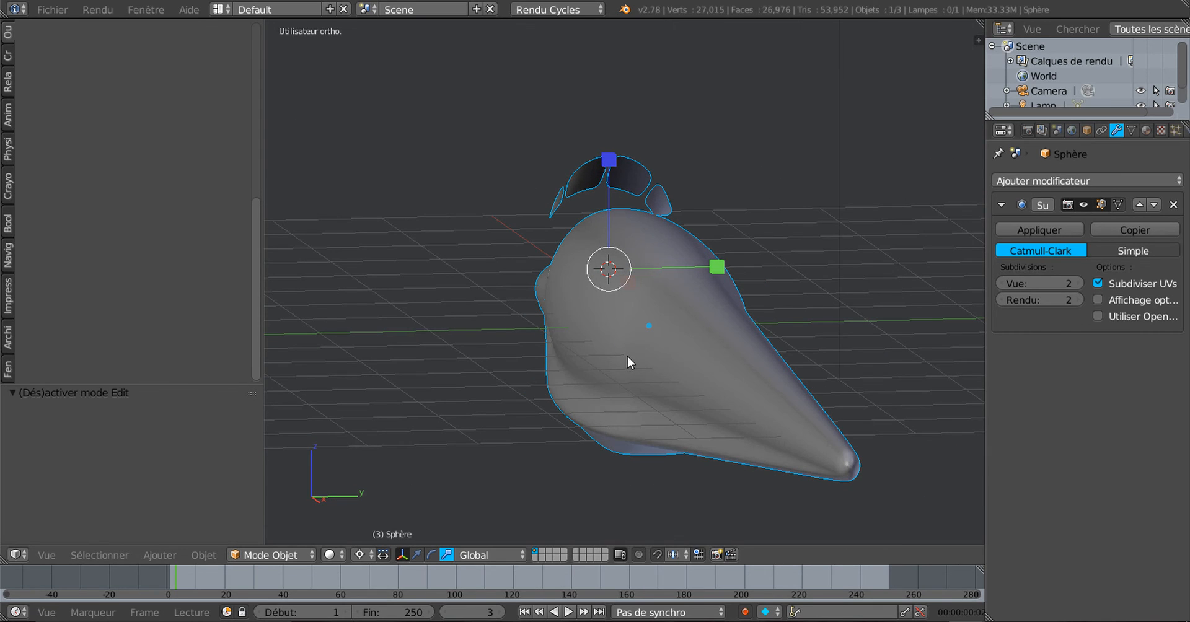
Switch to perspective view and examine the cockpit interior, its window frames and the shading around the rear doorway
{"action": "key", "text": "KP_5"}
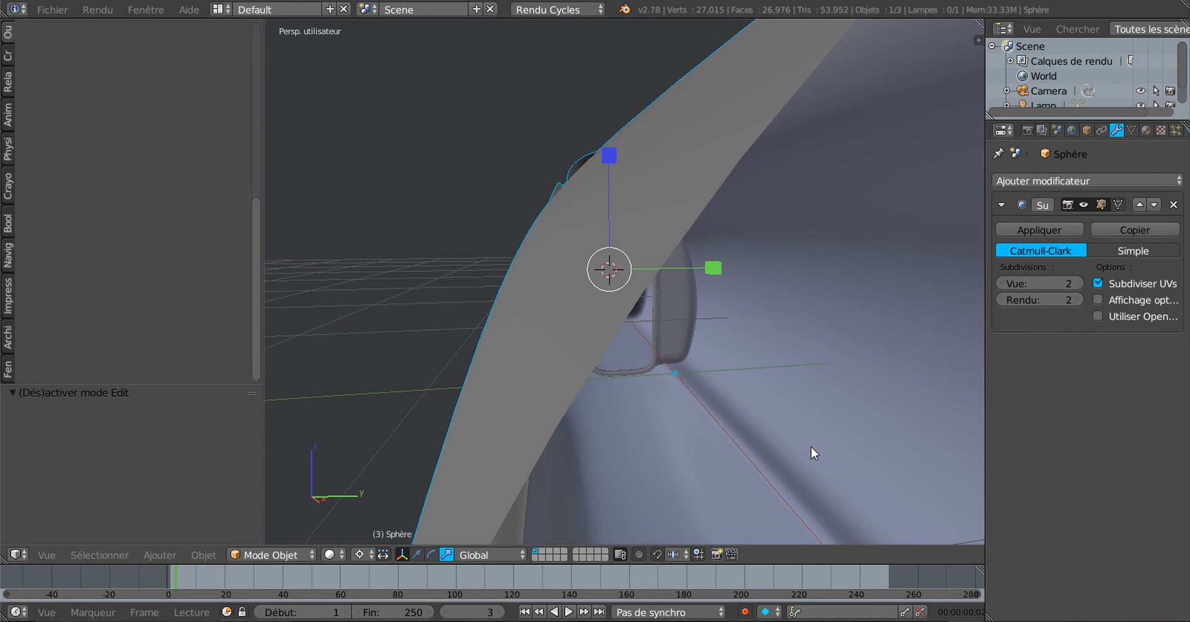
{"action": "scroll", "coordinate": [792, 484], "scroll_direction": "down", "scroll_amount": 4}
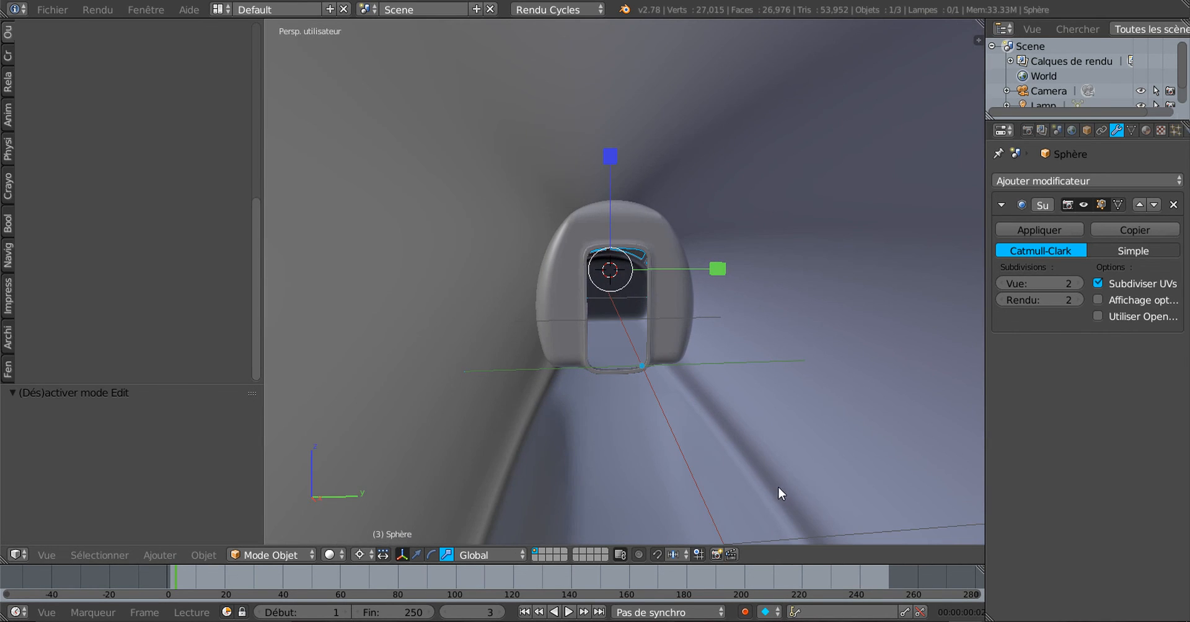
{"action": "mouse_move", "coordinate": [720, 497]}
{"action": "middle_mouse_down"}
{"action": "mouse_move", "coordinate": [712, 479]}
{"action": "mouse_move", "coordinate": [704, 509]}
{"action": "mouse_move", "coordinate": [715, 510]}
{"action": "middle_mouse_up"}
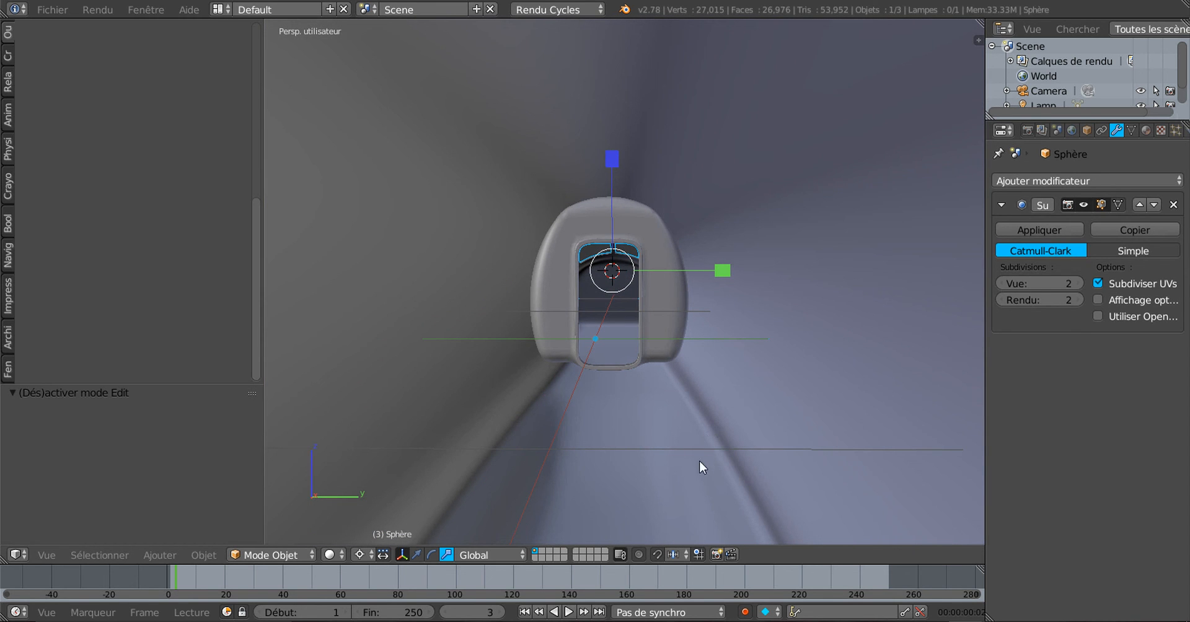
{"action": "scroll", "coordinate": [676, 477], "scroll_direction": "up", "scroll_amount": 8}
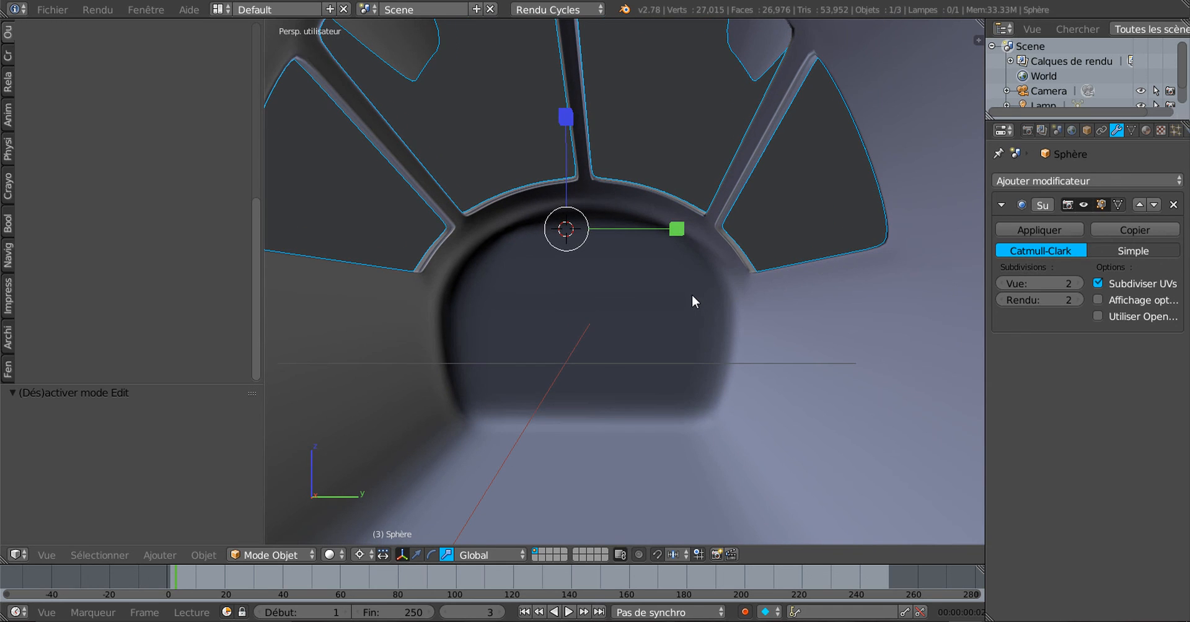
{"action": "middle_click_drag", "start_coordinate": [692, 318], "coordinate": [391, 430]}
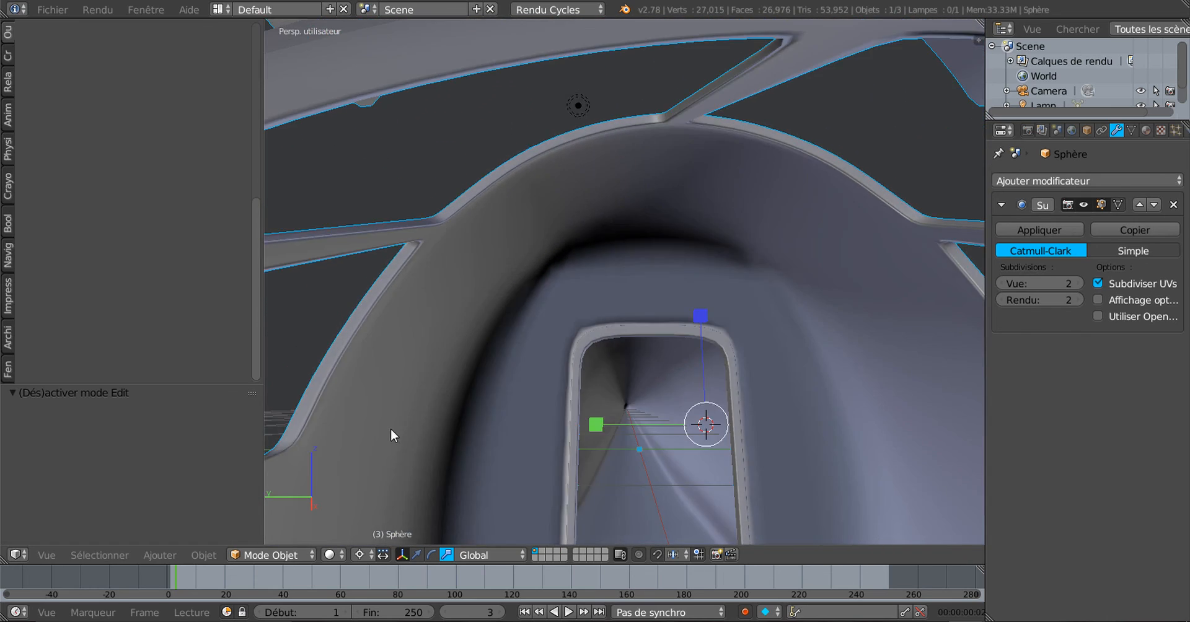
{"action": "middle_click_drag", "start_coordinate": [812, 425], "coordinate": [690, 459]}
{"action": "key", "text": "Tab"}
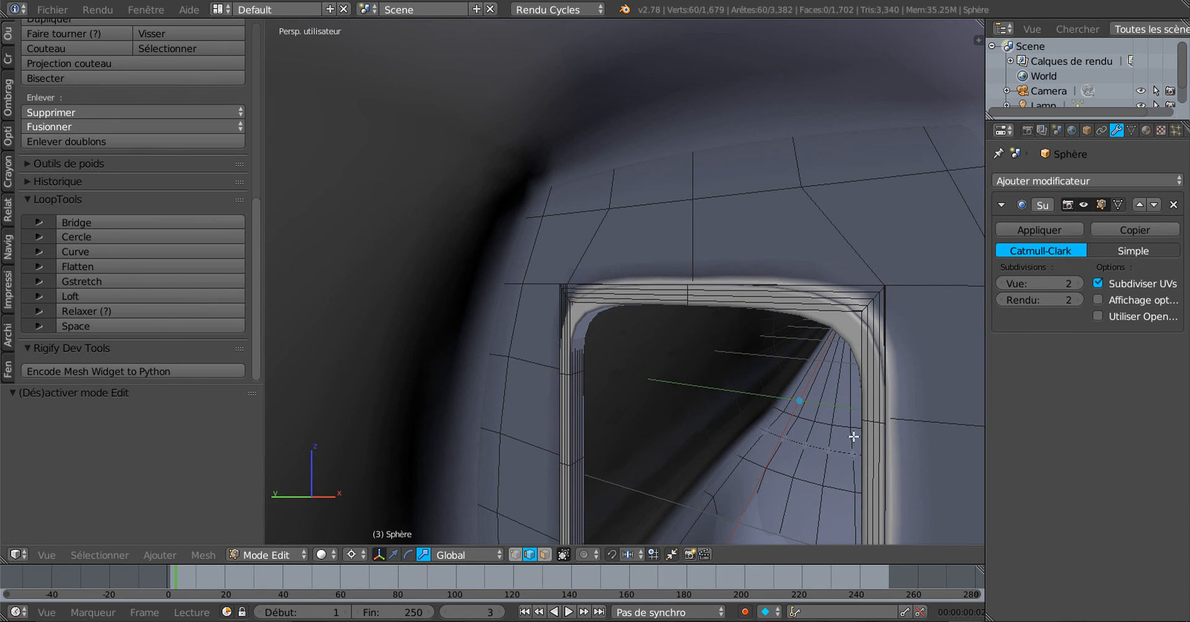
{"action": "middle_click_drag", "start_coordinate": [853, 437], "coordinate": [757, 443]}
{"action": "middle_click_drag", "start_coordinate": [913, 454], "coordinate": [794, 422]}
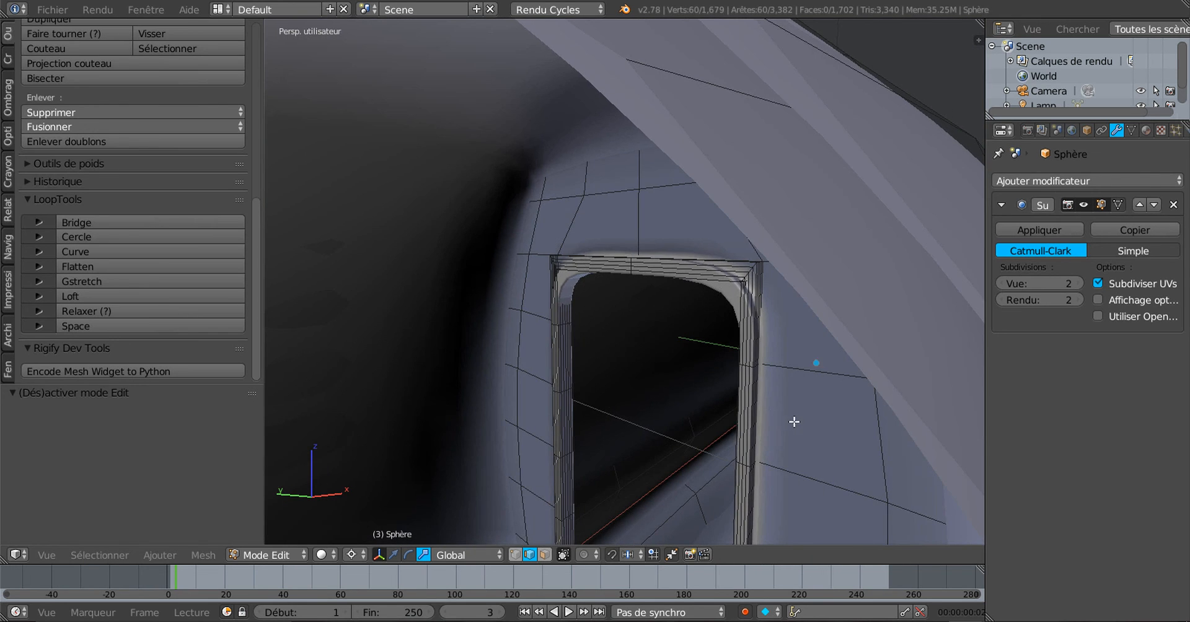
{"action": "scroll", "coordinate": [832, 446], "scroll_direction": "up", "scroll_amount": 3}
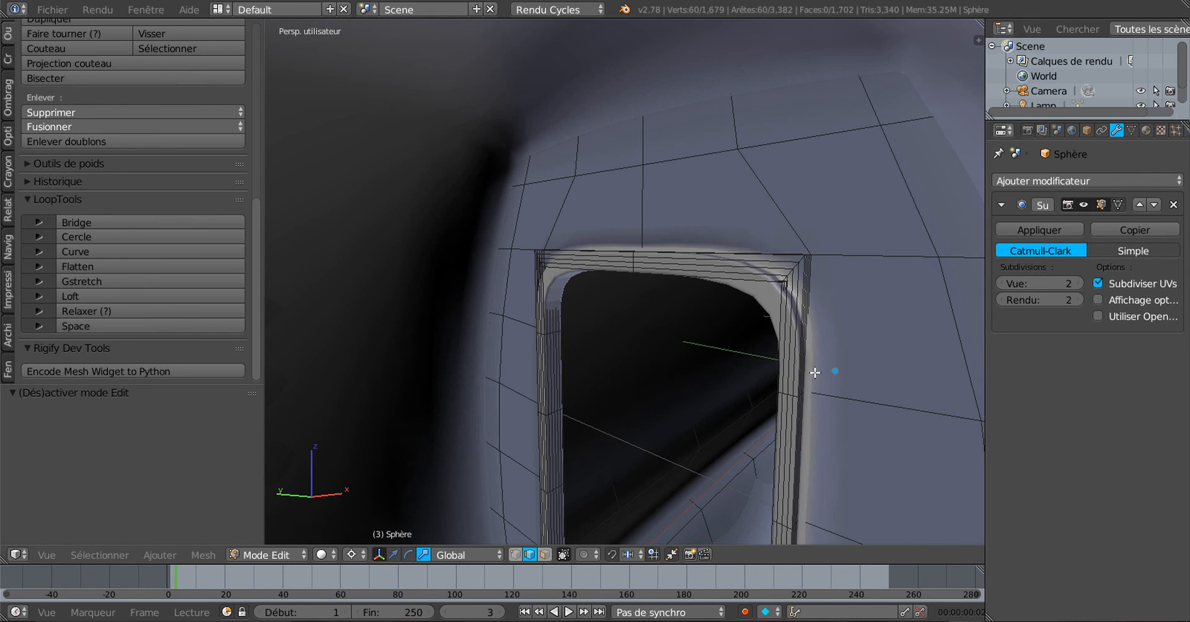
{"action": "scroll", "coordinate": [734, 280], "scroll_direction": "up", "scroll_amount": 1}
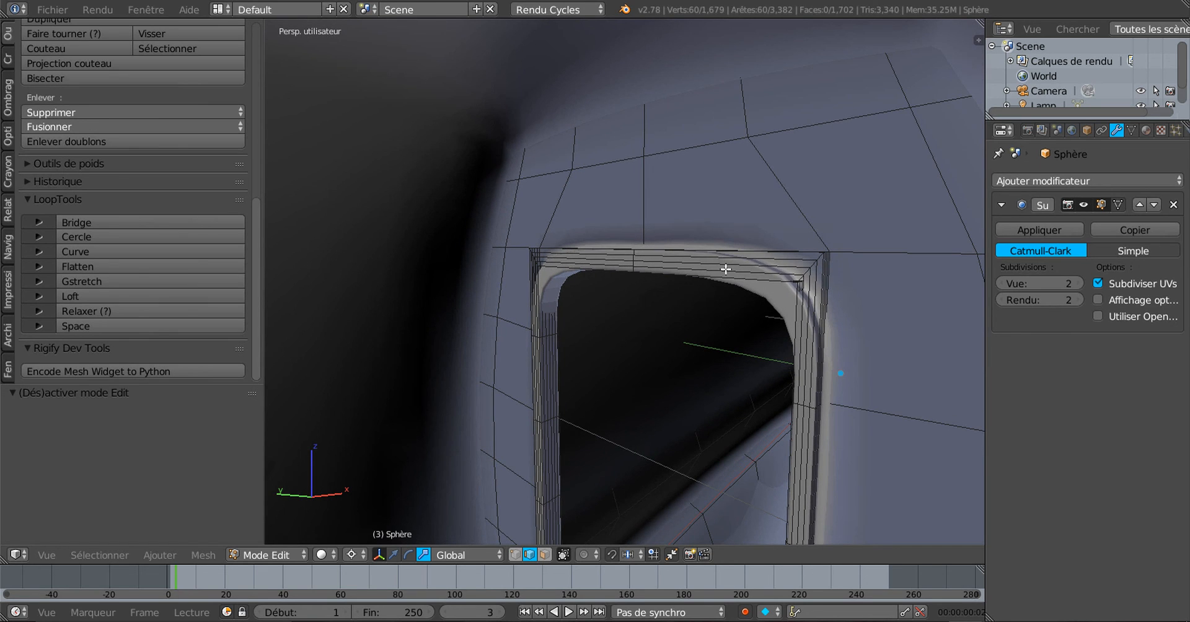
Recalculate the normals of the whole visible mesh and check the shading around the doorway
{"action": "key", "text": "a"}
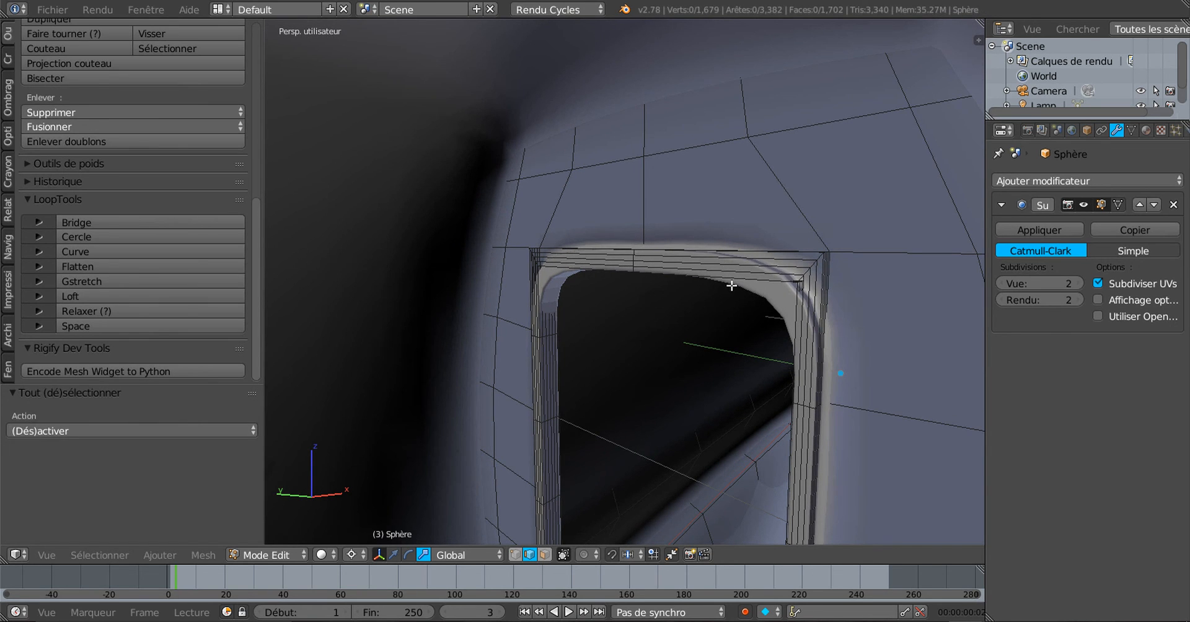
{"action": "key", "text": "a"}
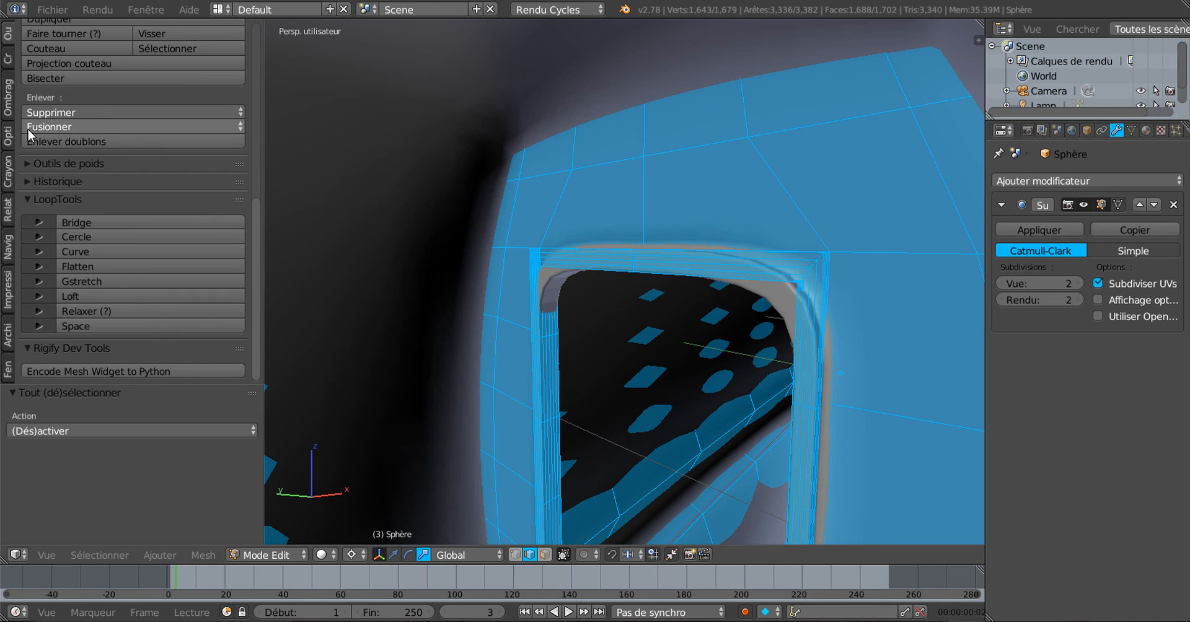
{"action": "left_click", "coordinate": [8, 96]}
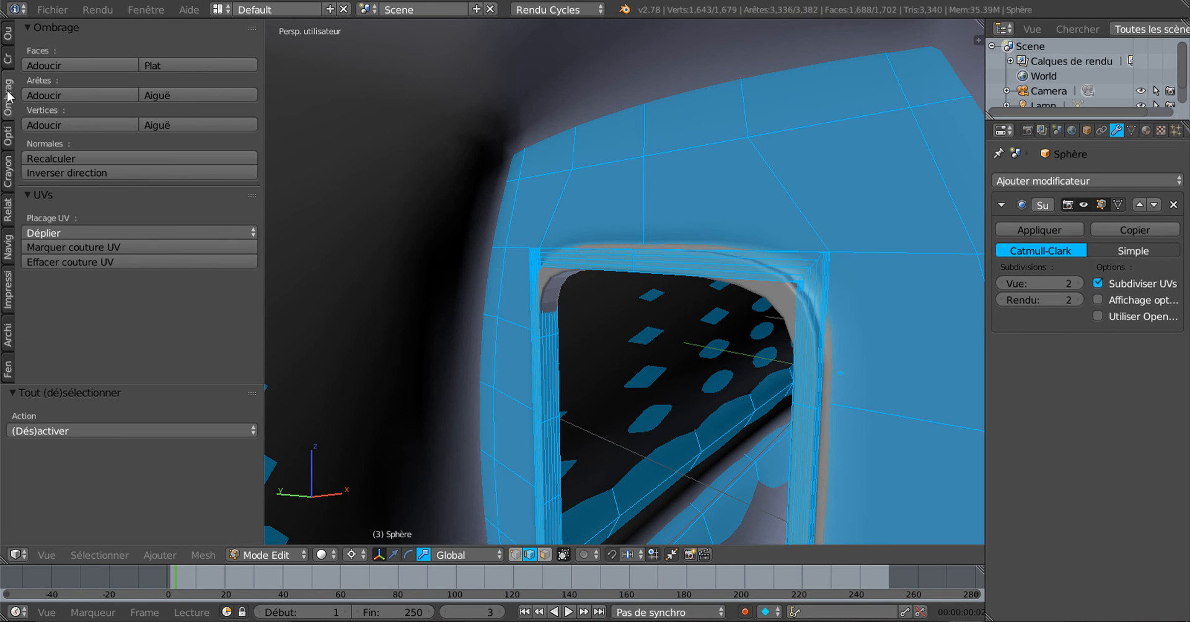
{"action": "left_click", "coordinate": [45, 154]}
{"action": "key", "text": "Tab"}
{"action": "scroll", "coordinate": [628, 348], "scroll_direction": "down", "scroll_amount": 1}
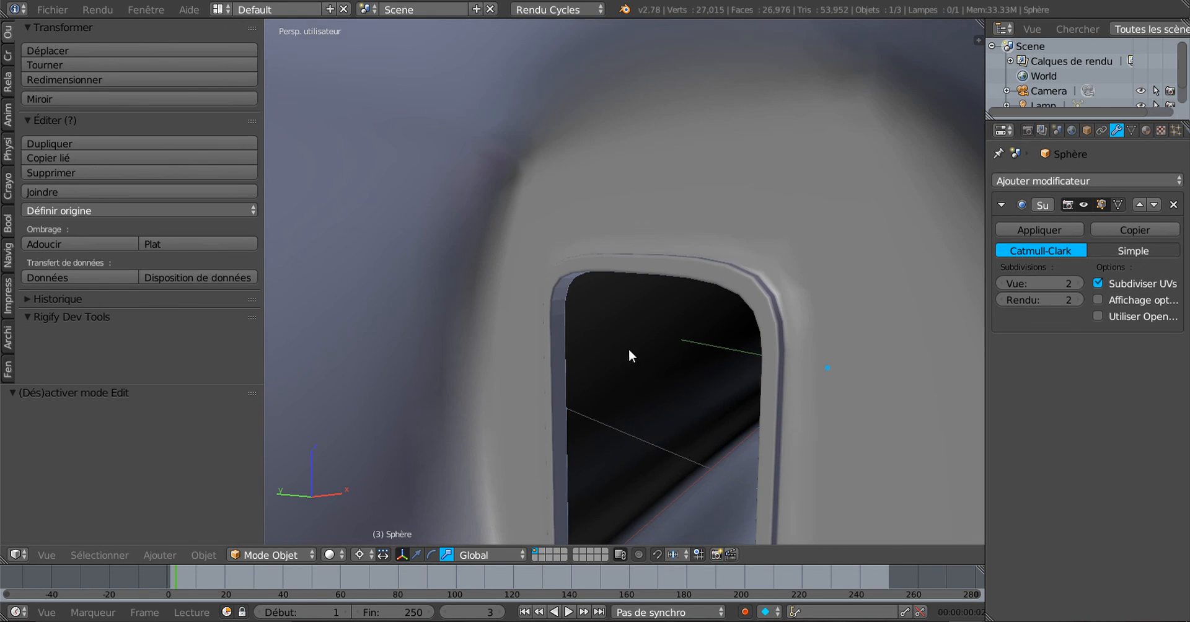
{"action": "mouse_move", "coordinate": [644, 351]}
{"action": "middle_mouse_down"}
{"action": "mouse_move", "coordinate": [672, 347]}
{"action": "mouse_move", "coordinate": [737, 288]}
{"action": "mouse_move", "coordinate": [706, 302]}
{"action": "middle_mouse_up"}
Try adding one loop cut across the cockpit's rear wall above the doorway and undo it
{"action": "key", "text": "Tab"}
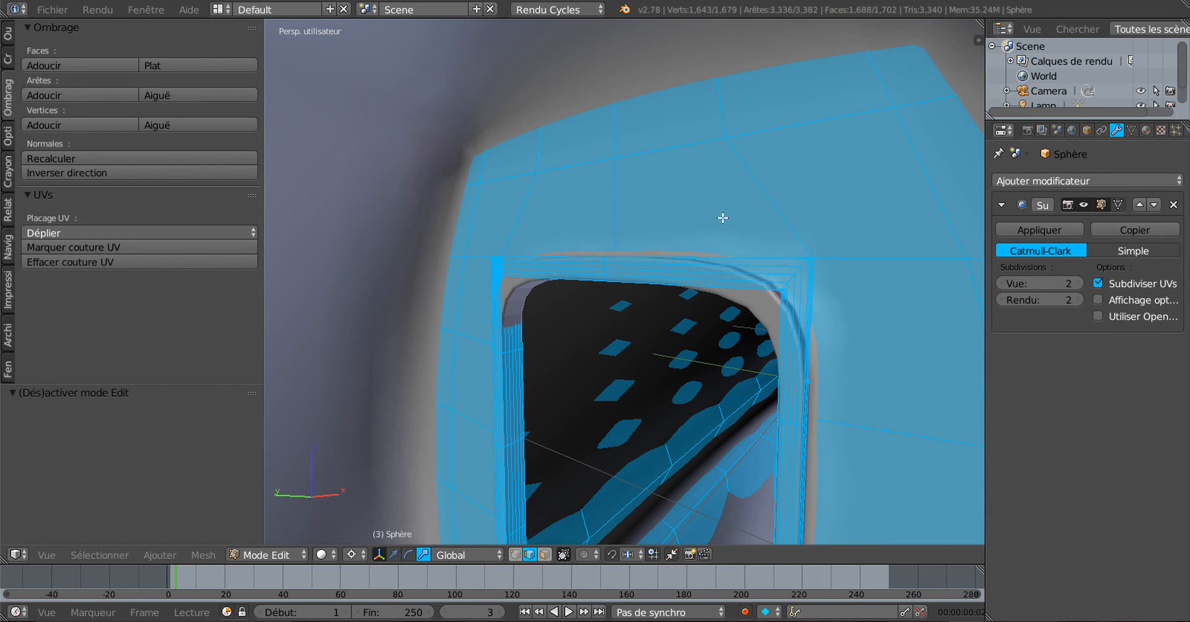
{"action": "key", "text": "ctrl+r"}
{"action": "left_click", "coordinate": [775, 211]}
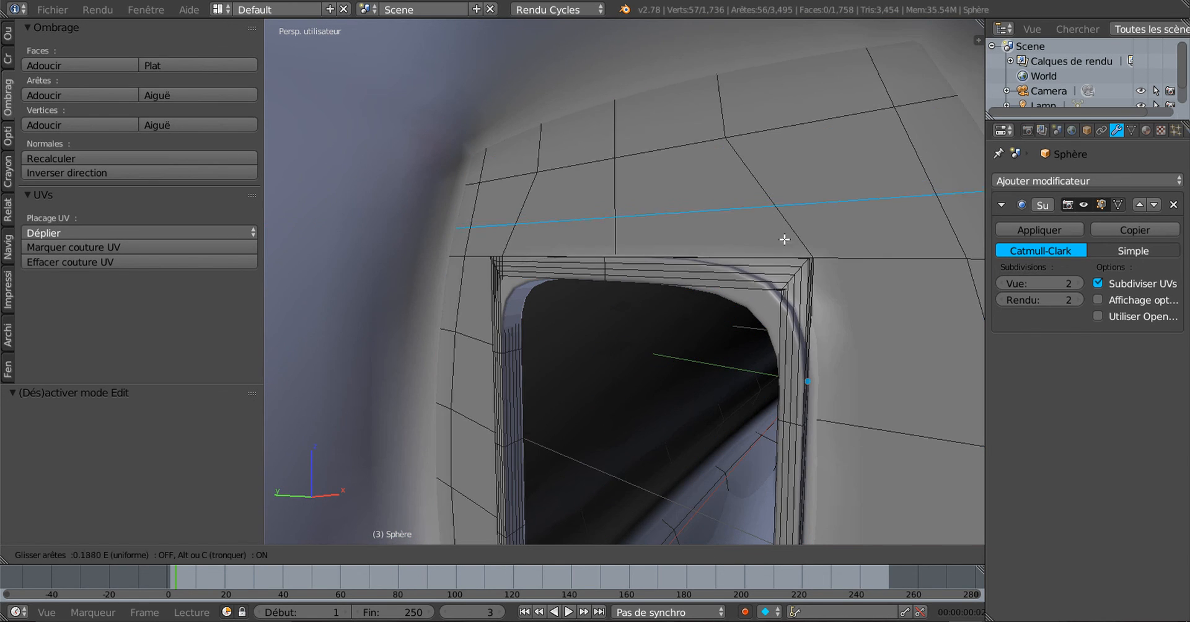
{"action": "left_click", "coordinate": [809, 263]}
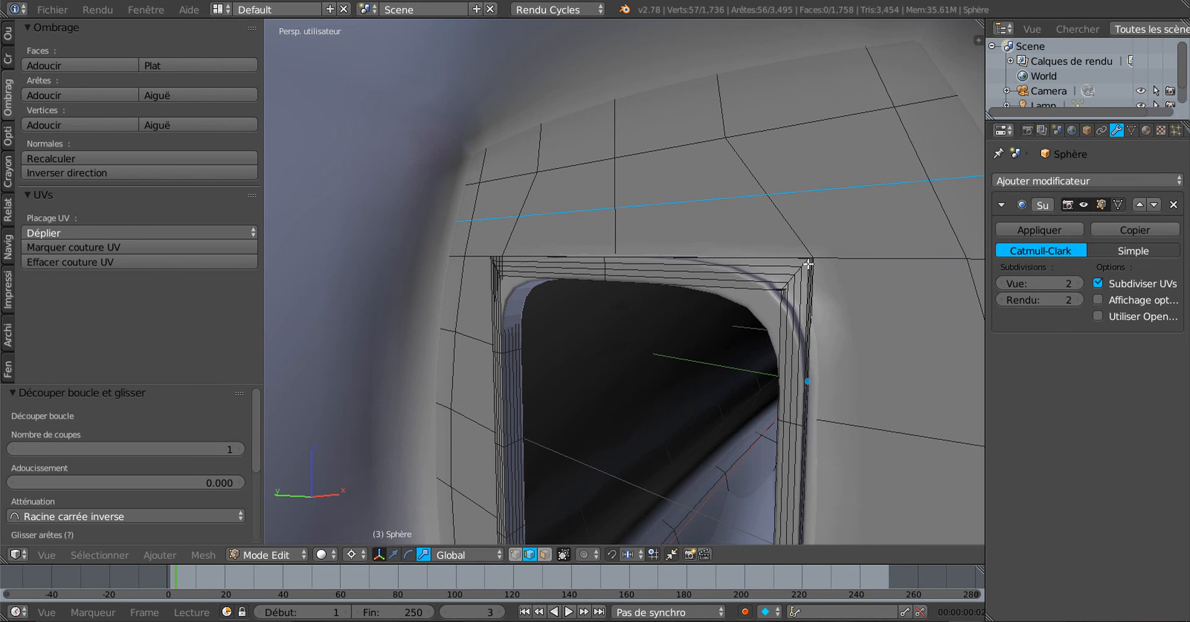
{"action": "key", "text": "ctrl+z"}
{"action": "scroll", "coordinate": [807, 265], "scroll_direction": "down", "scroll_amount": 8}
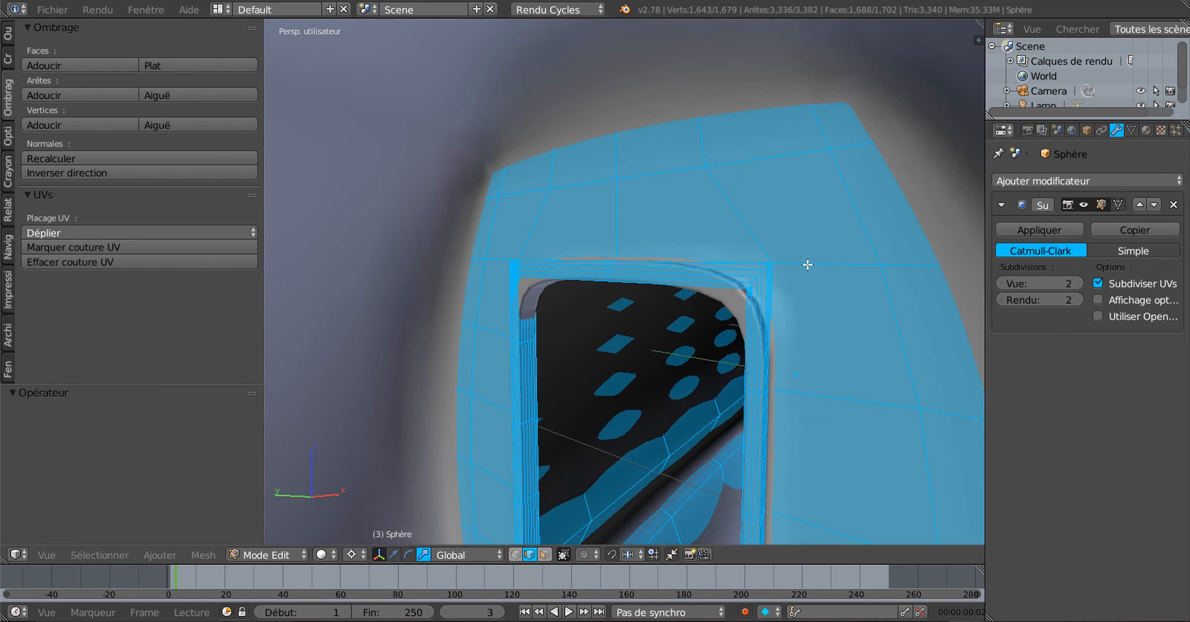
Lower the subdivision view level to 0 to compare the hull's shape, and restore it to 2
{"action": "key", "text": "Tab"}
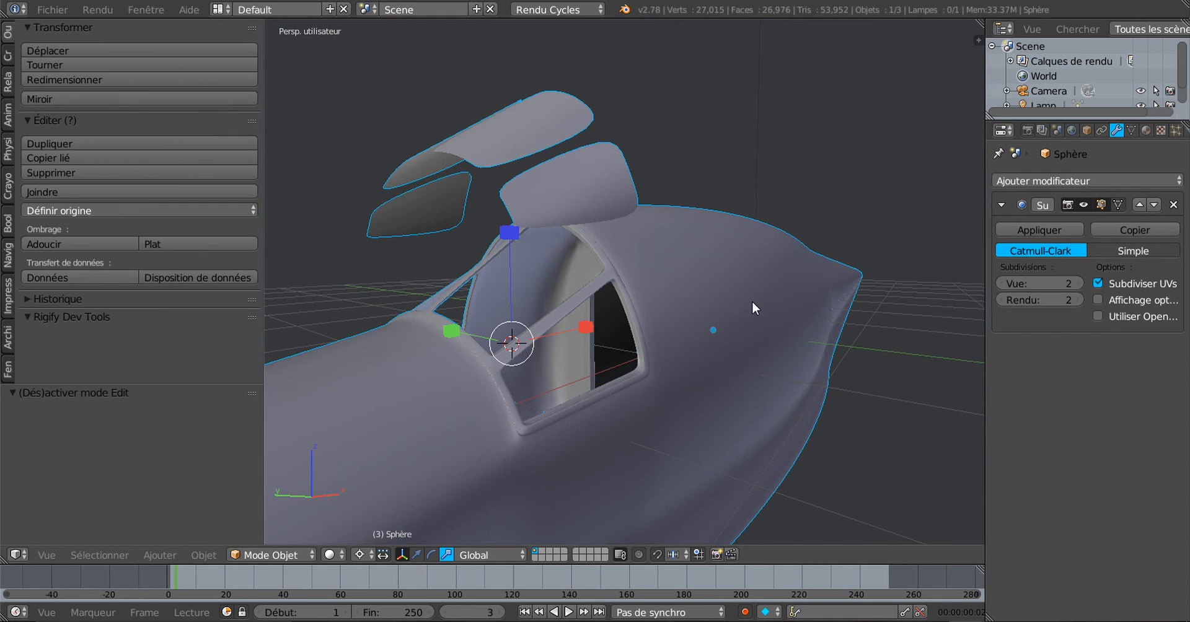
{"action": "middle_click_drag", "start_coordinate": [752, 304], "coordinate": [834, 411]}
{"action": "middle_click_drag", "start_coordinate": [725, 419], "coordinate": [587, 222]}
{"action": "middle_click_drag", "start_coordinate": [602, 332], "coordinate": [800, 428]}
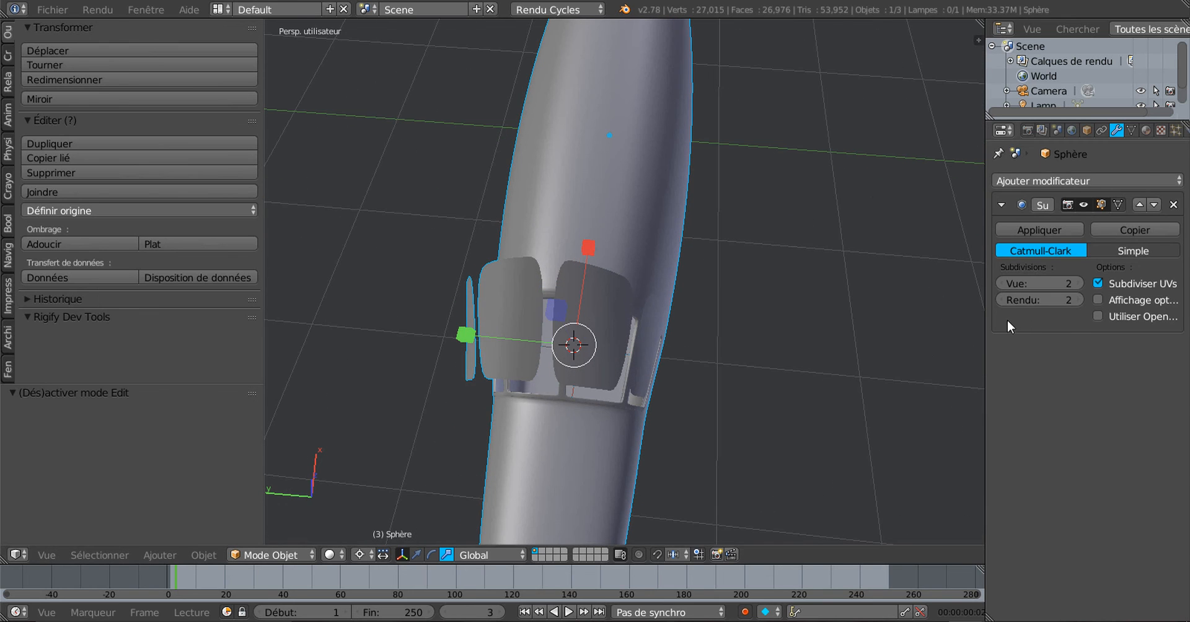
{"action": "left_click", "coordinate": [1000, 283]}
{"action": "left_click", "coordinate": [1001, 283]}
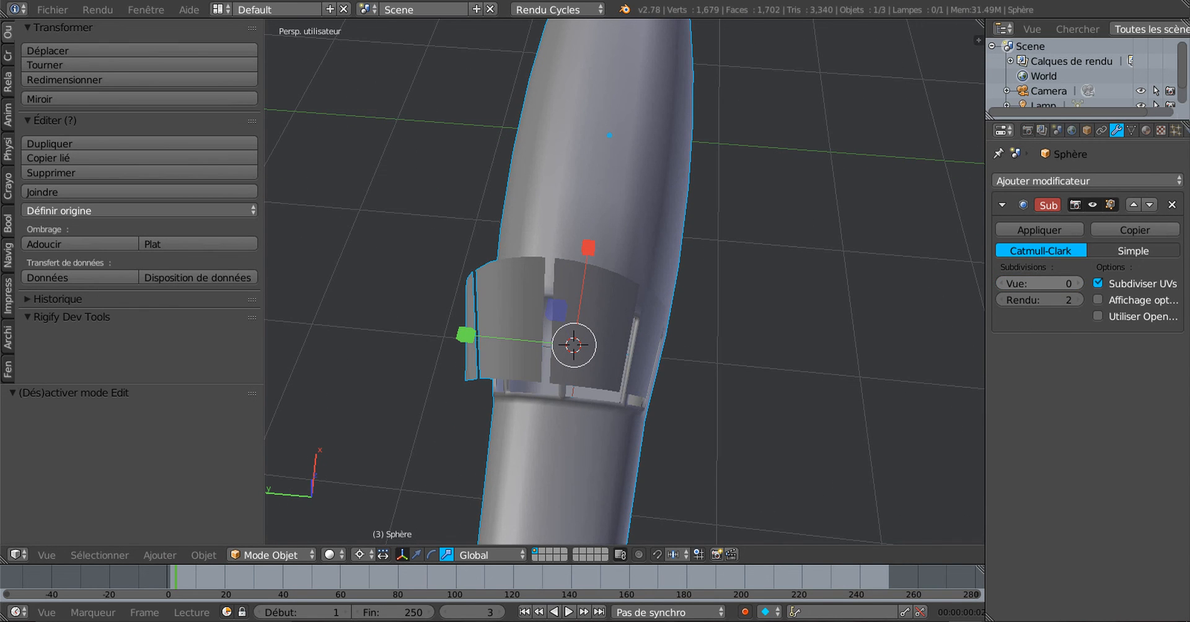
{"action": "left_click", "coordinate": [1076, 284]}
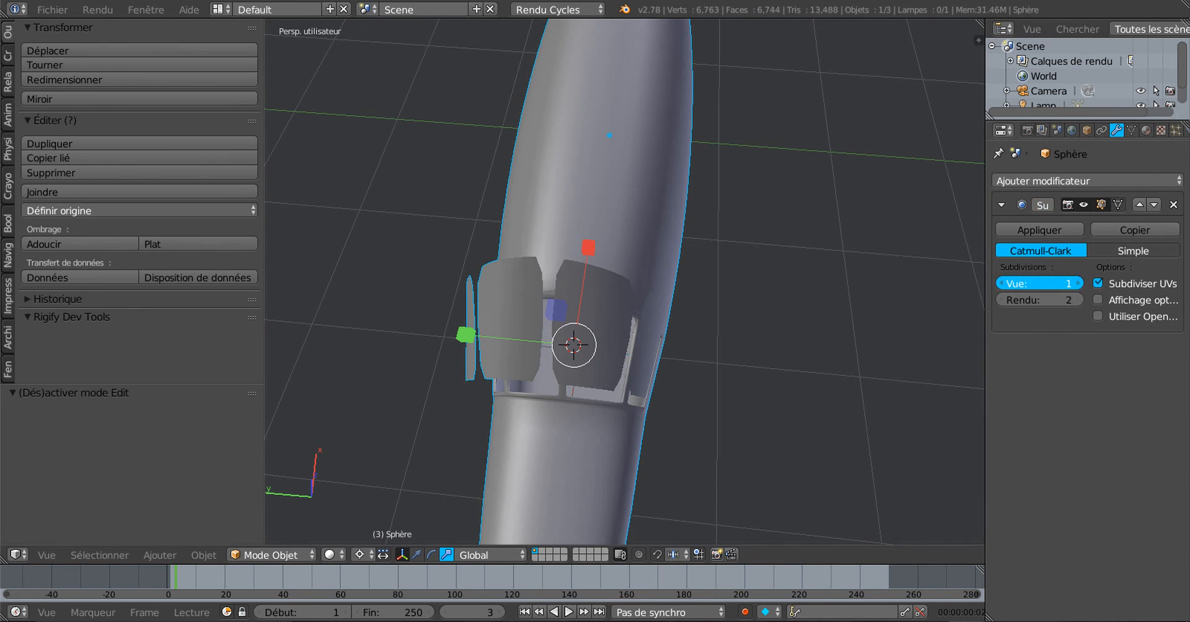
{"action": "left_click", "coordinate": [1077, 284]}
Reveal the mesh's hidden window panels above the cockpit in Edit Mode
{"action": "middle_click_drag", "start_coordinate": [825, 356], "coordinate": [864, 355]}
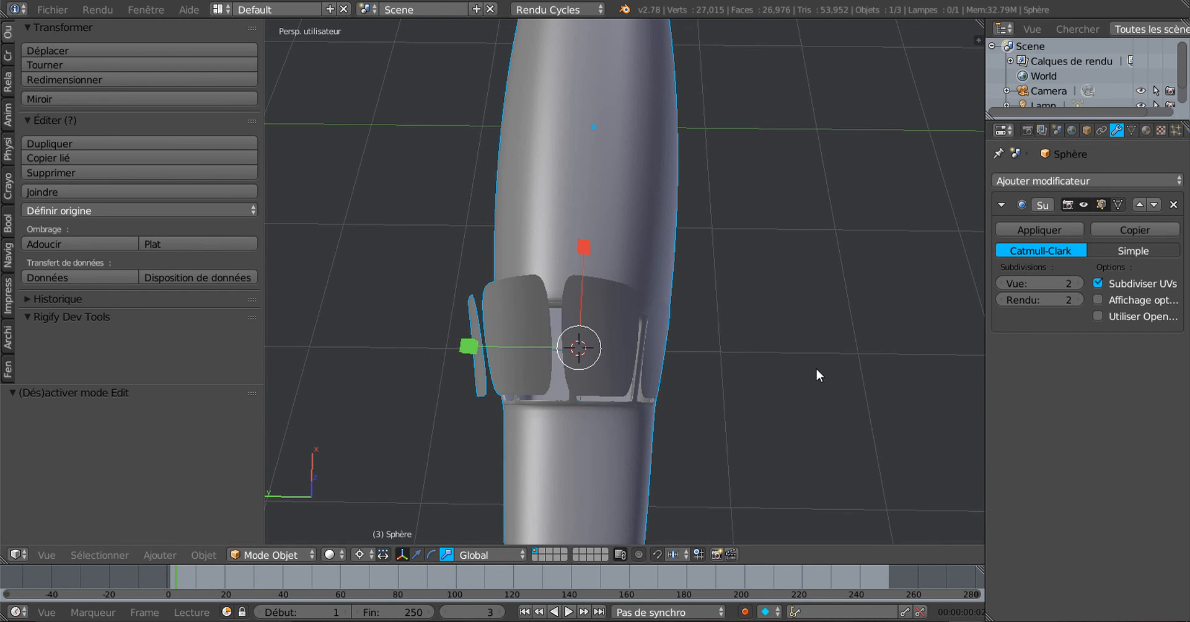
{"action": "key", "text": "Tab"}
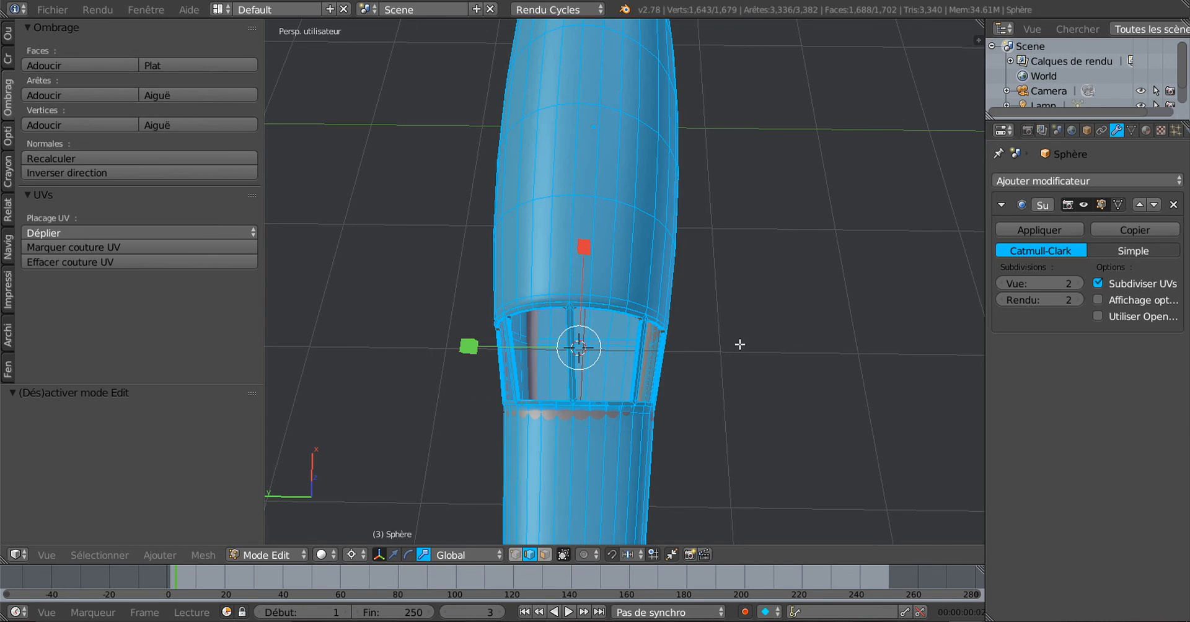
{"action": "key", "text": "Tab"}
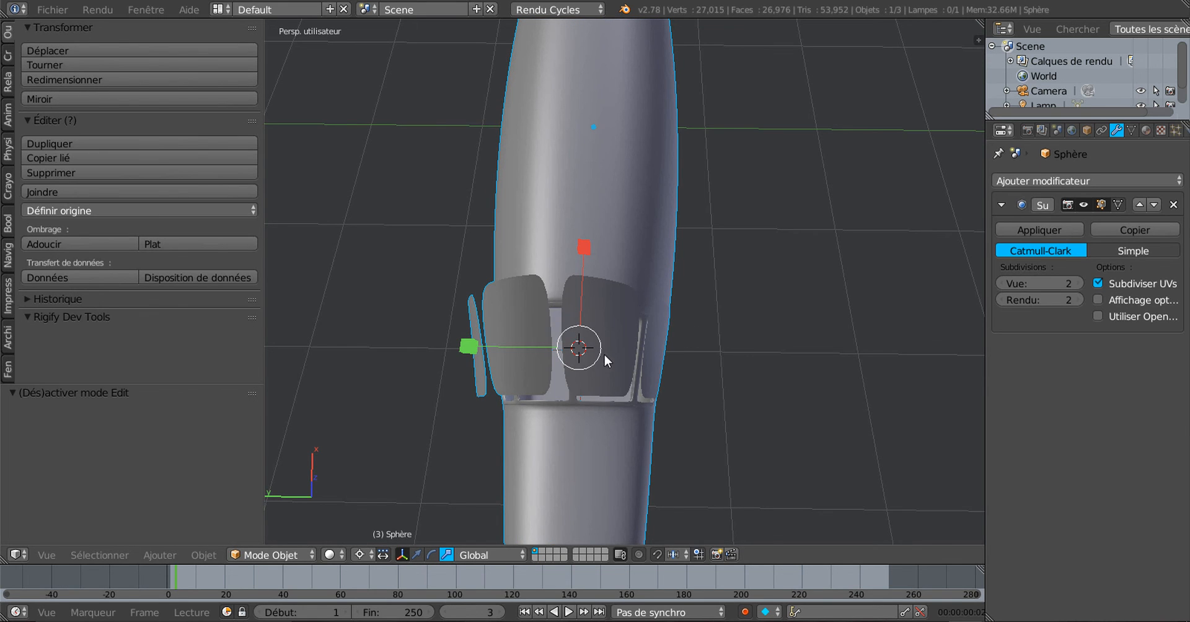
{"action": "middle_click_drag", "start_coordinate": [604, 355], "coordinate": [550, 234]}
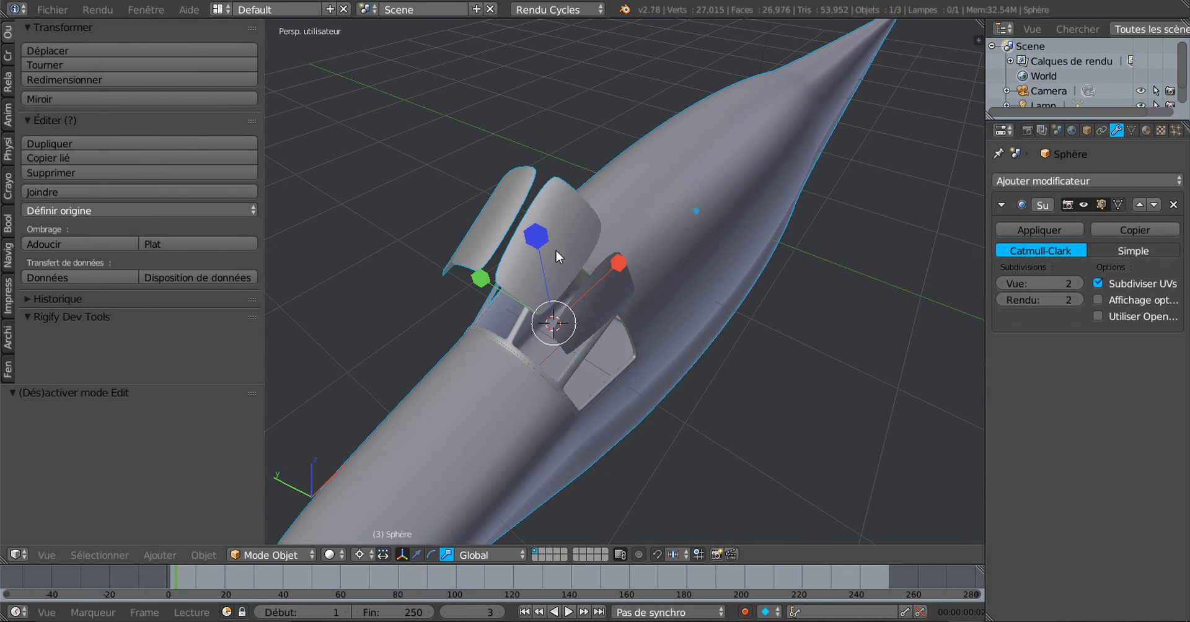
{"action": "key", "text": "Tab"}
{"action": "mouse_move", "coordinate": [562, 242]}
{"action": "middle_mouse_down"}
{"action": "mouse_move", "coordinate": [648, 303]}
{"action": "mouse_move", "coordinate": [627, 300]}
{"action": "middle_mouse_up"}
{"action": "key", "text": "Tab"}
{"action": "key", "text": "Tab"}
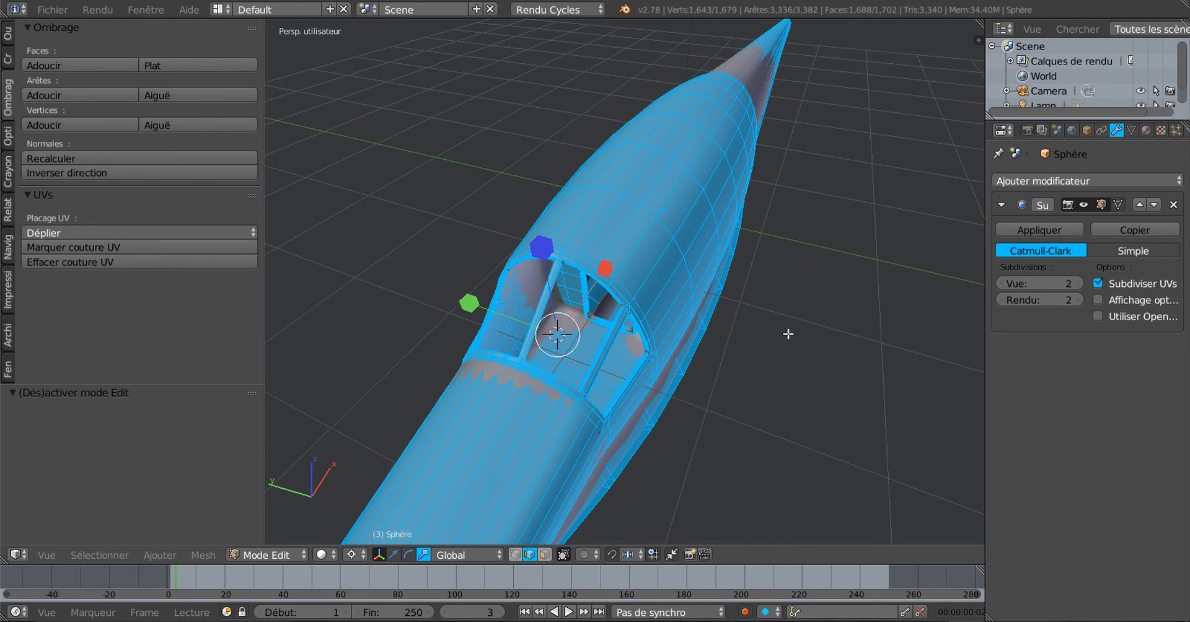
{"action": "key", "text": "alt+h"}
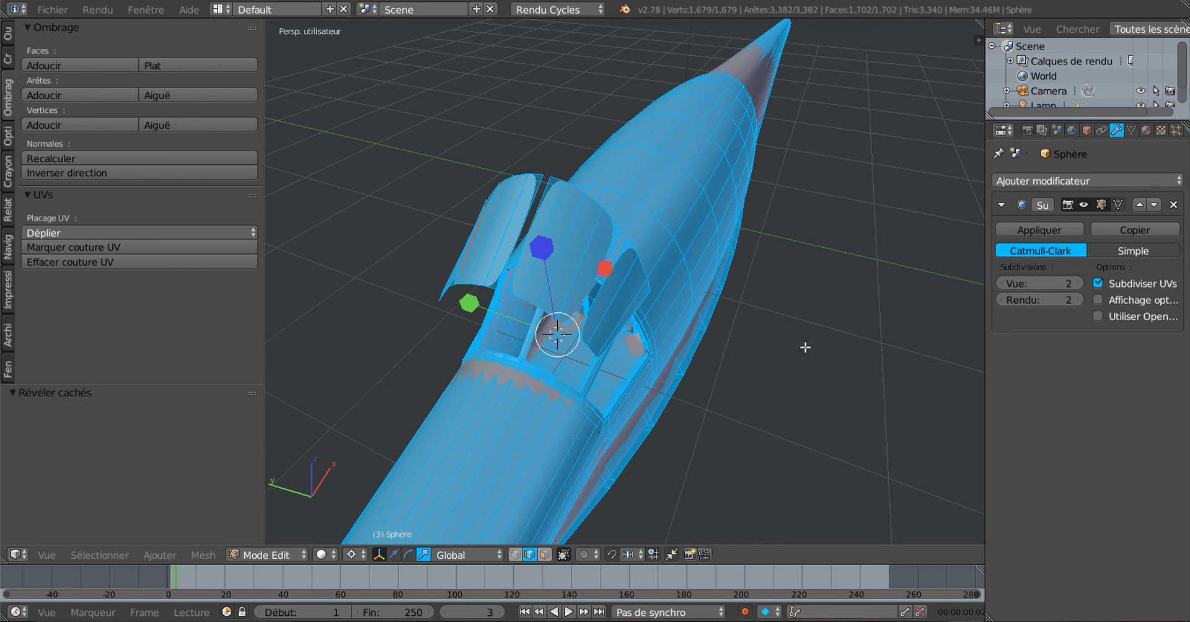
{"action": "middle_click_drag", "start_coordinate": [816, 361], "coordinate": [621, 273]}
{"action": "middle_click_drag", "start_coordinate": [558, 244], "coordinate": [638, 319]}
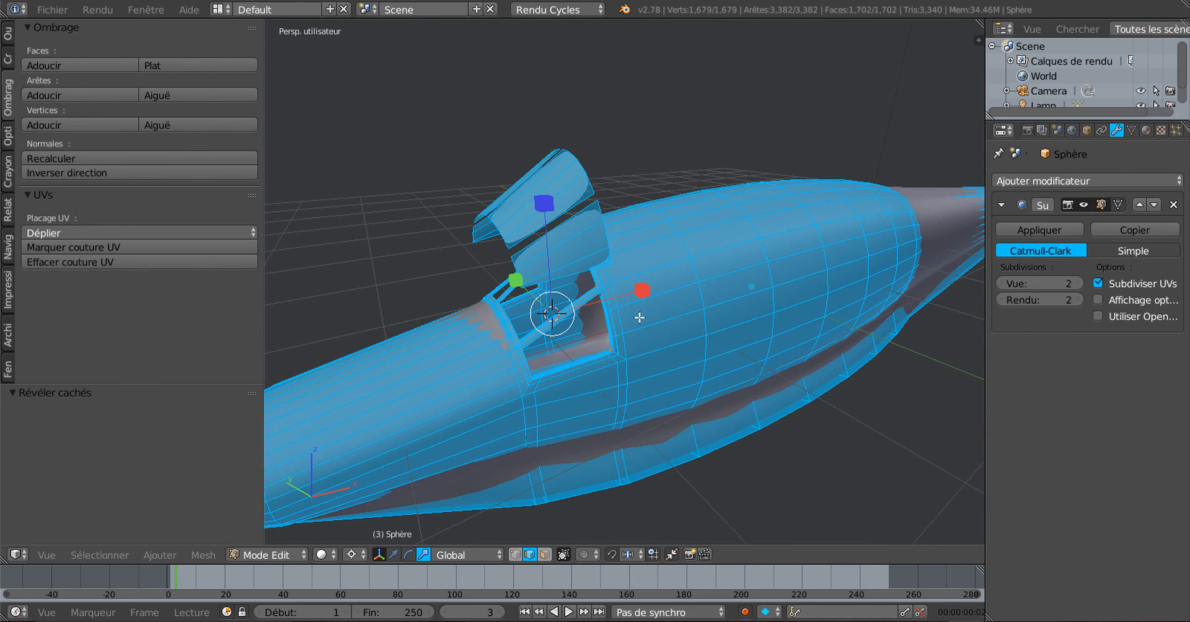
Clear the selection, switch to face selection, and select all faces of one side window panel and its adjacent top panel
{"action": "key", "text": "a"}
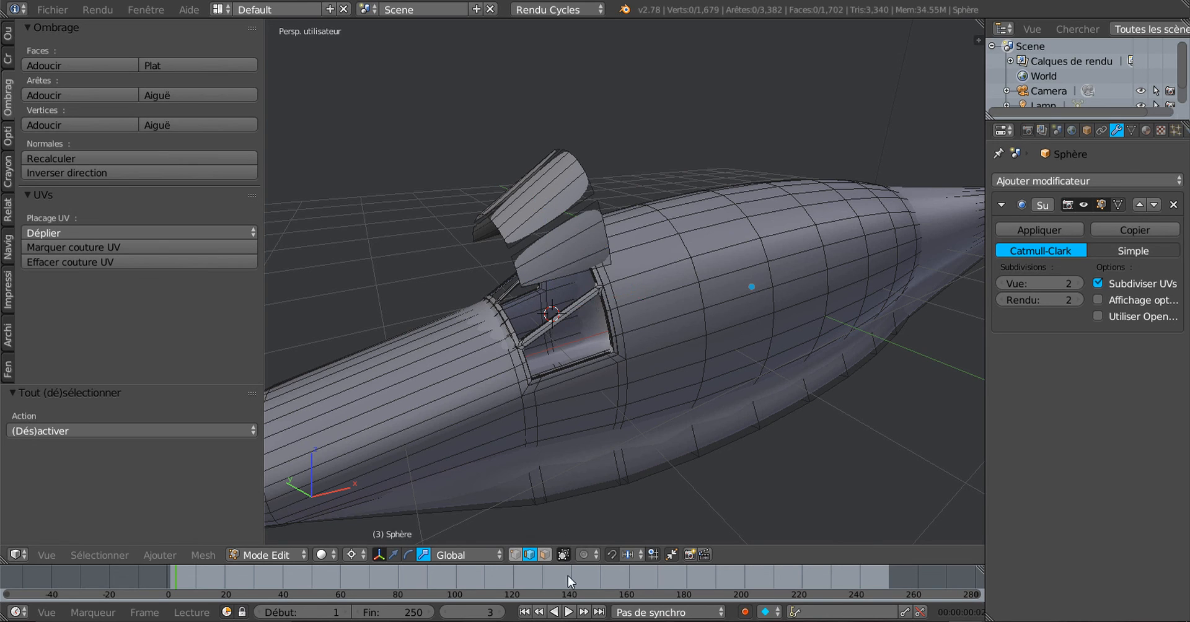
{"action": "left_click", "coordinate": [545, 555]}
{"action": "right_click", "coordinate": [576, 280]}
{"action": "right_click", "coordinate": [579, 243], "text": "shift"}
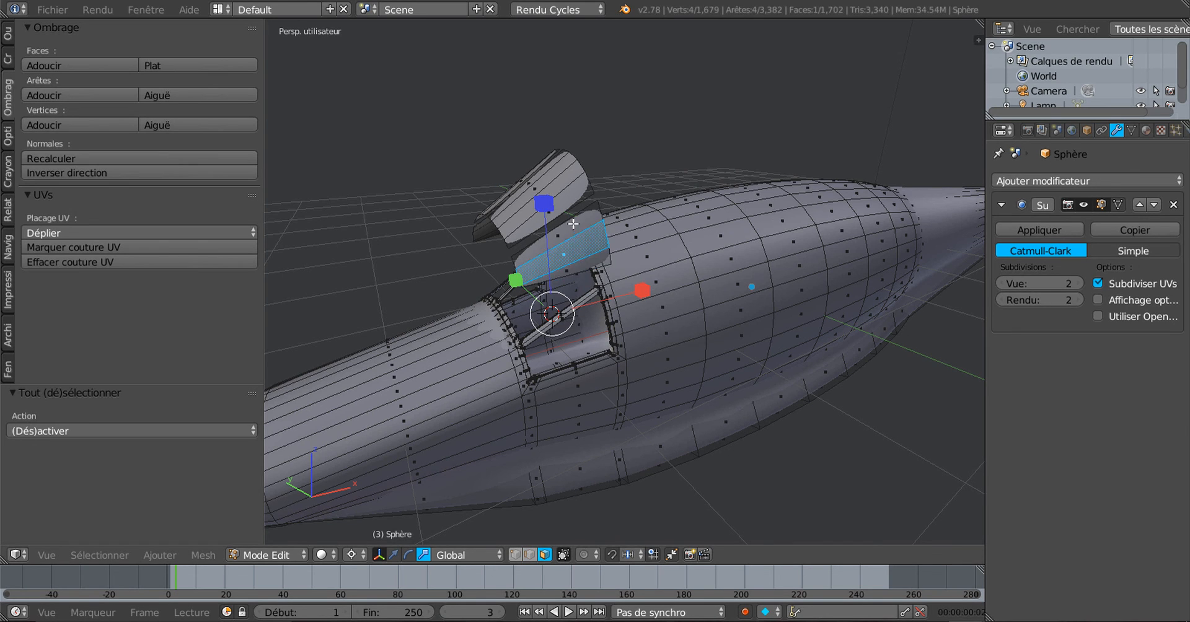
{"action": "right_click", "coordinate": [552, 205], "text": "shift"}
{"action": "right_click", "coordinate": [576, 262], "text": "shift"}
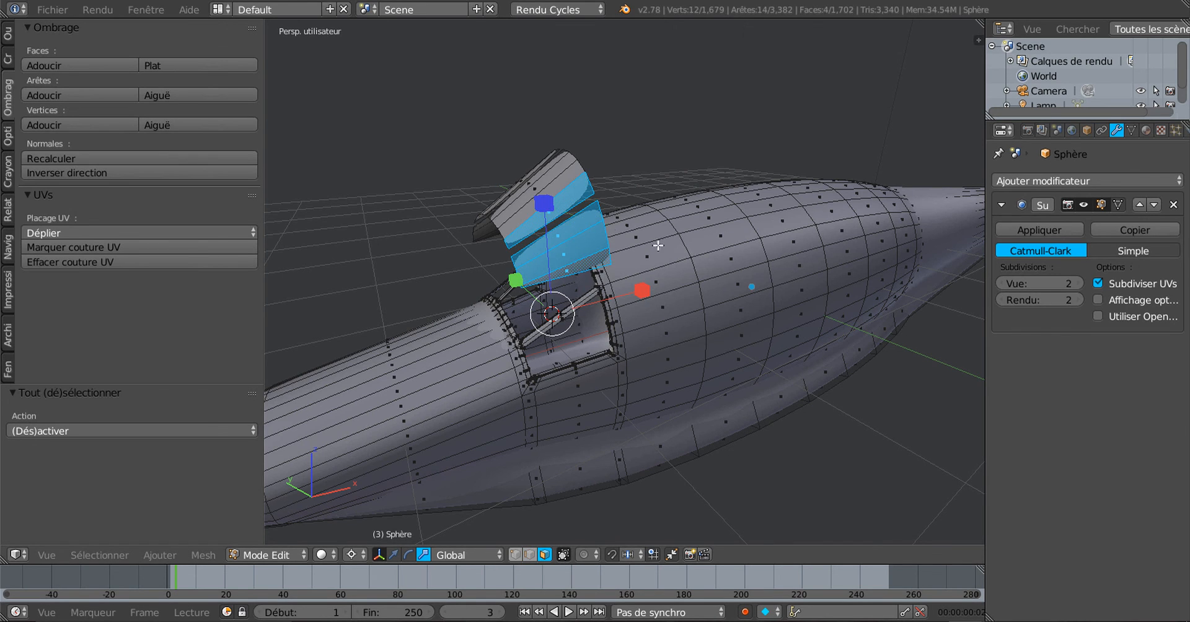
{"action": "middle_click_drag", "start_coordinate": [656, 245], "coordinate": [725, 267]}
{"action": "right_click", "coordinate": [598, 237], "text": "shift"}
{"action": "right_click", "coordinate": [578, 225], "text": "shift"}
{"action": "right_click", "coordinate": [561, 214], "text": "shift"}
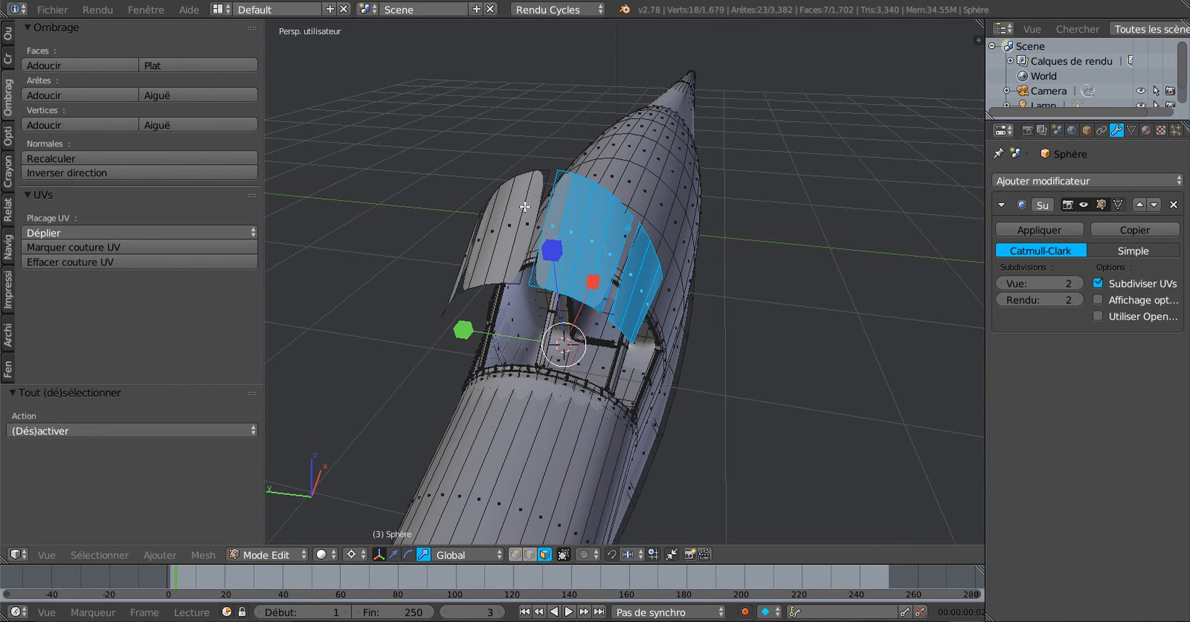
Add the faces of the other top panel and the opposite side panel to the selection
{"action": "right_click", "coordinate": [526, 207], "text": "shift"}
{"action": "right_click", "coordinate": [502, 228], "text": "shift"}
{"action": "right_click", "coordinate": [495, 243], "text": "shift"}
{"action": "middle_click_drag", "start_coordinate": [584, 300], "coordinate": [567, 316]}
{"action": "right_click", "coordinate": [564, 302], "text": "shift"}
{"action": "right_click", "coordinate": [549, 329], "text": "shift"}
{"action": "right_click", "coordinate": [544, 344], "text": "shift"}
{"action": "right_click", "coordinate": [533, 363], "text": "shift"}
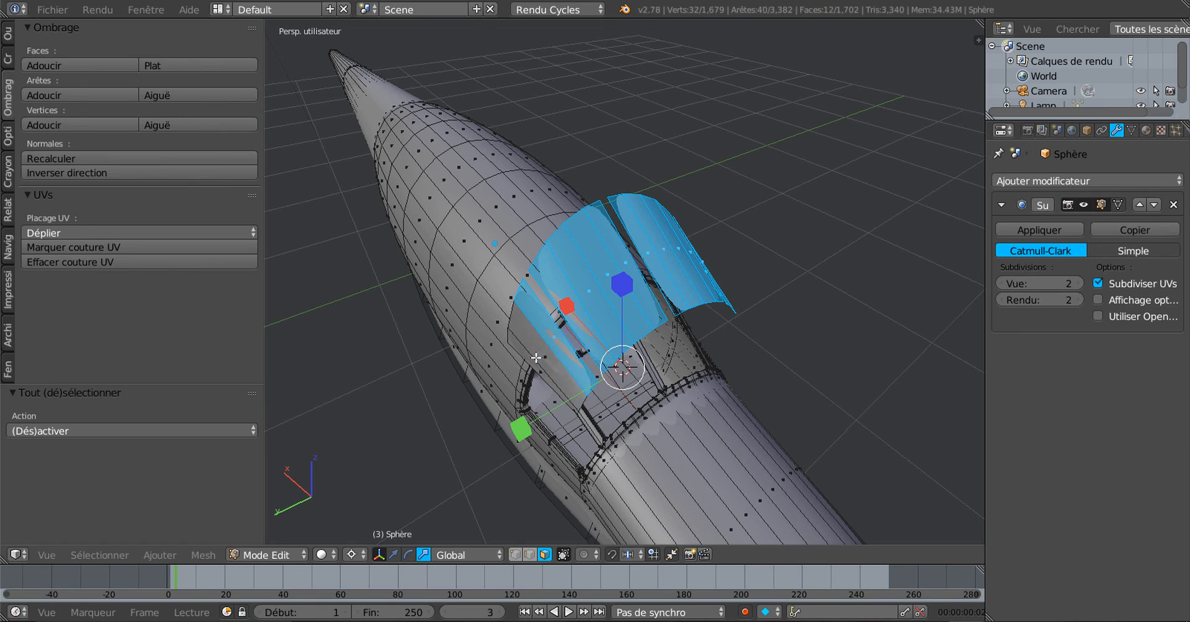
{"action": "right_click", "coordinate": [539, 359], "text": "shift"}
{"action": "right_click", "coordinate": [527, 357], "text": "shift"}
Switch to the move manipulator and raise the selected window panels 0.228 along Z
{"action": "middle_click_drag", "start_coordinate": [722, 337], "coordinate": [532, 312]}
{"action": "middle_click_drag", "start_coordinate": [651, 344], "coordinate": [666, 373]}
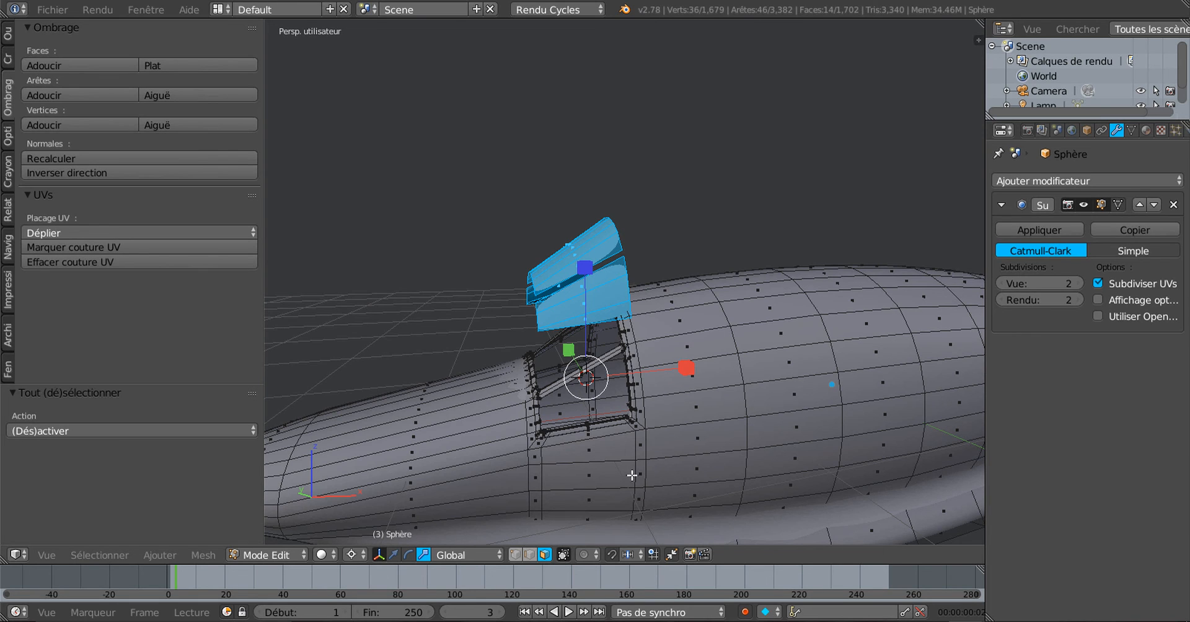
{"action": "key", "text": "KP_1"}
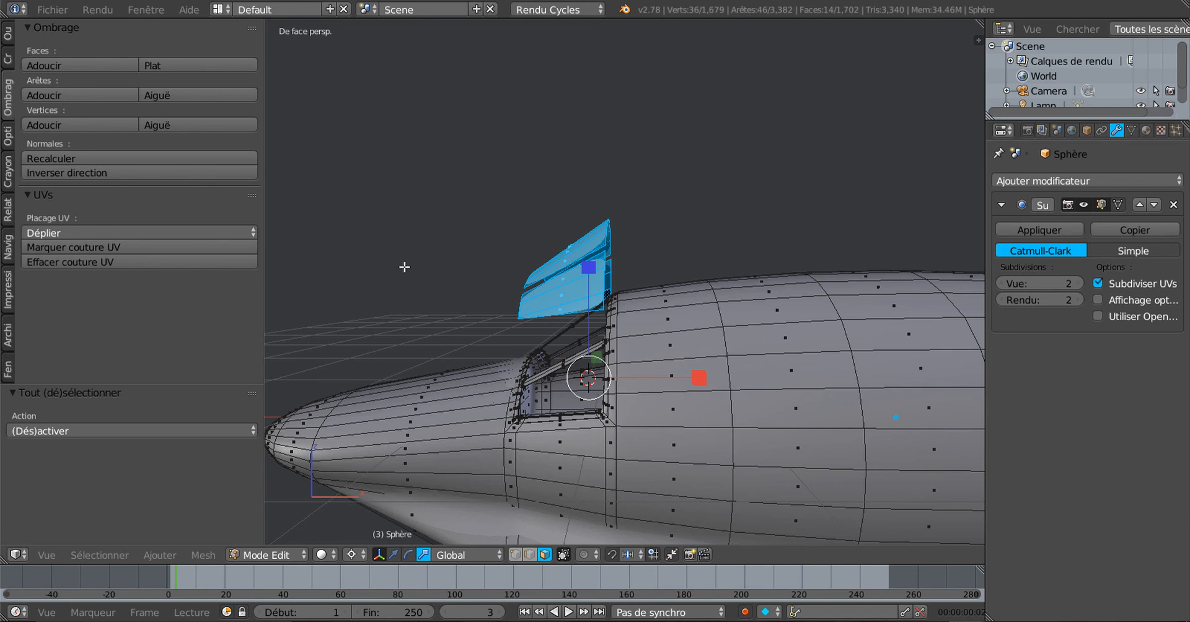
{"action": "key", "text": "c"}
{"action": "key", "text": "Escape"}
{"action": "middle_click_drag", "start_coordinate": [465, 269], "coordinate": [558, 320]}
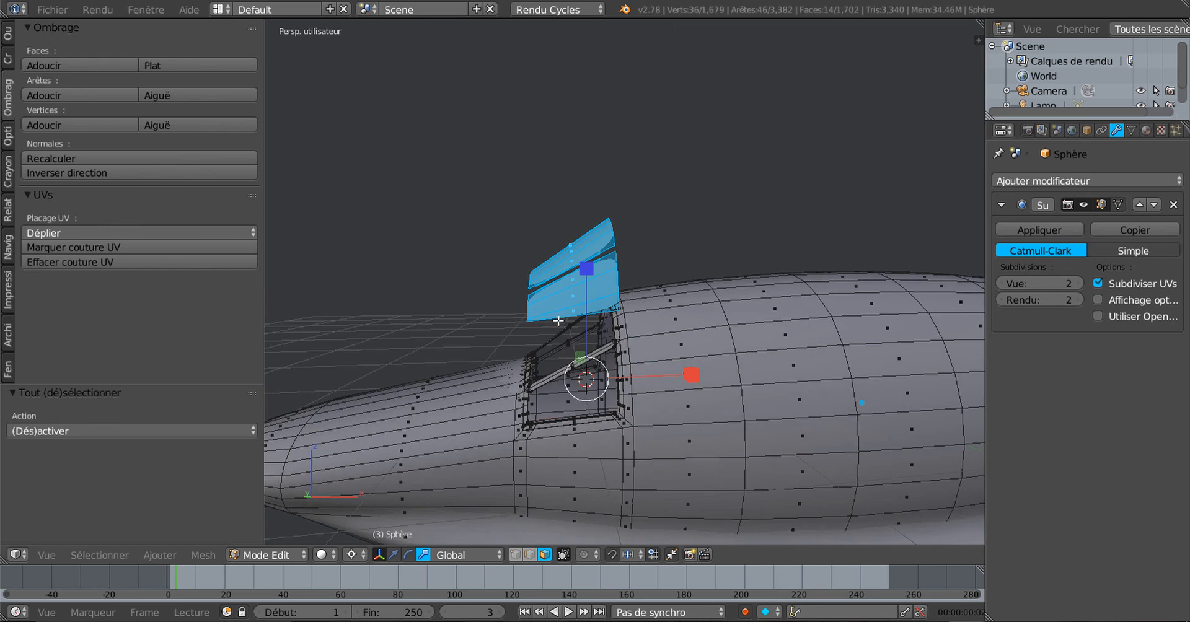
{"action": "left_click", "coordinate": [393, 554]}
{"action": "left_click_drag", "start_coordinate": [586, 288], "coordinate": [586, 251]}
{"action": "middle_click_drag", "start_coordinate": [666, 319], "coordinate": [651, 400]}
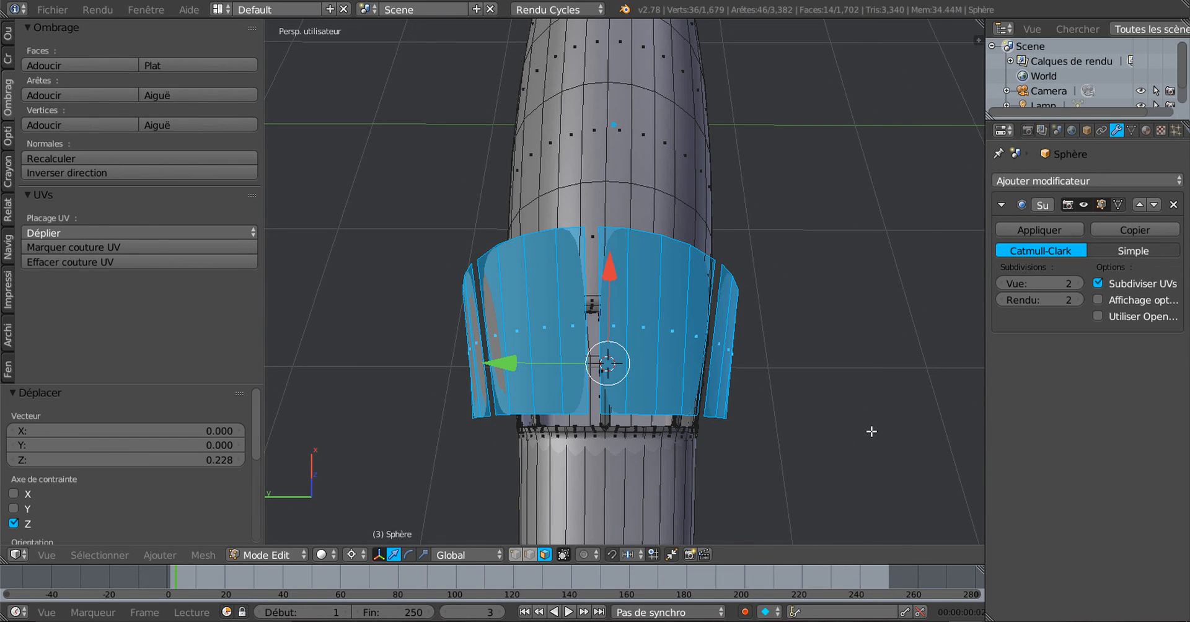
Separate the selected window panels into their own object and select that object in Object Mode
{"action": "key", "text": "p"}
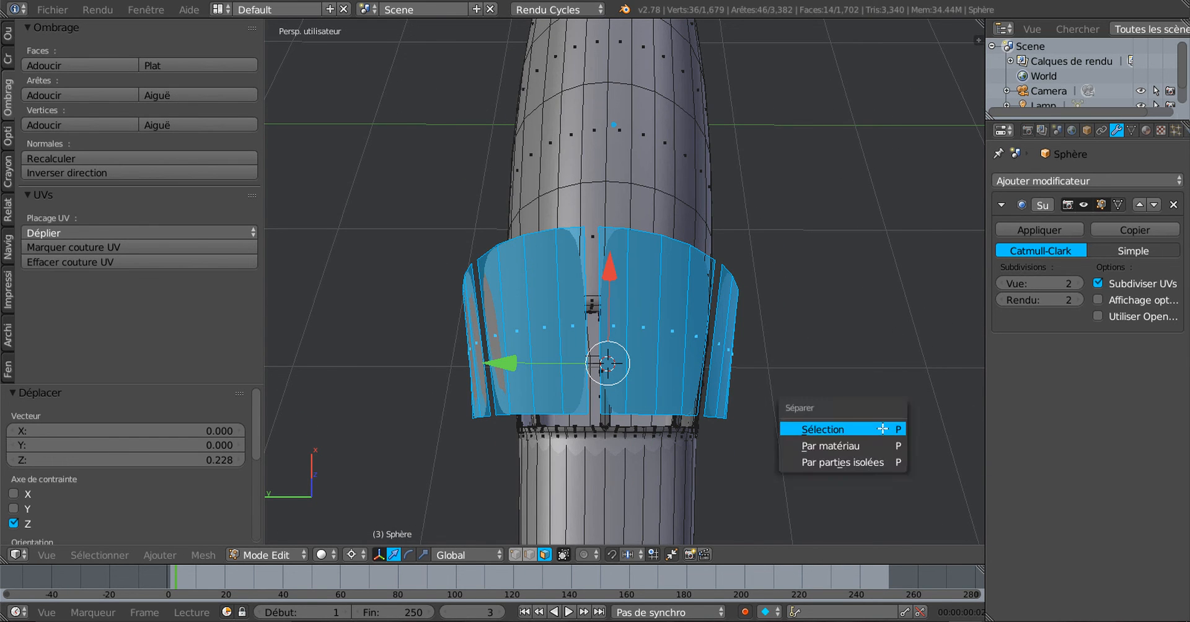
{"action": "left_click", "coordinate": [883, 431]}
{"action": "key", "text": "KP_7"}
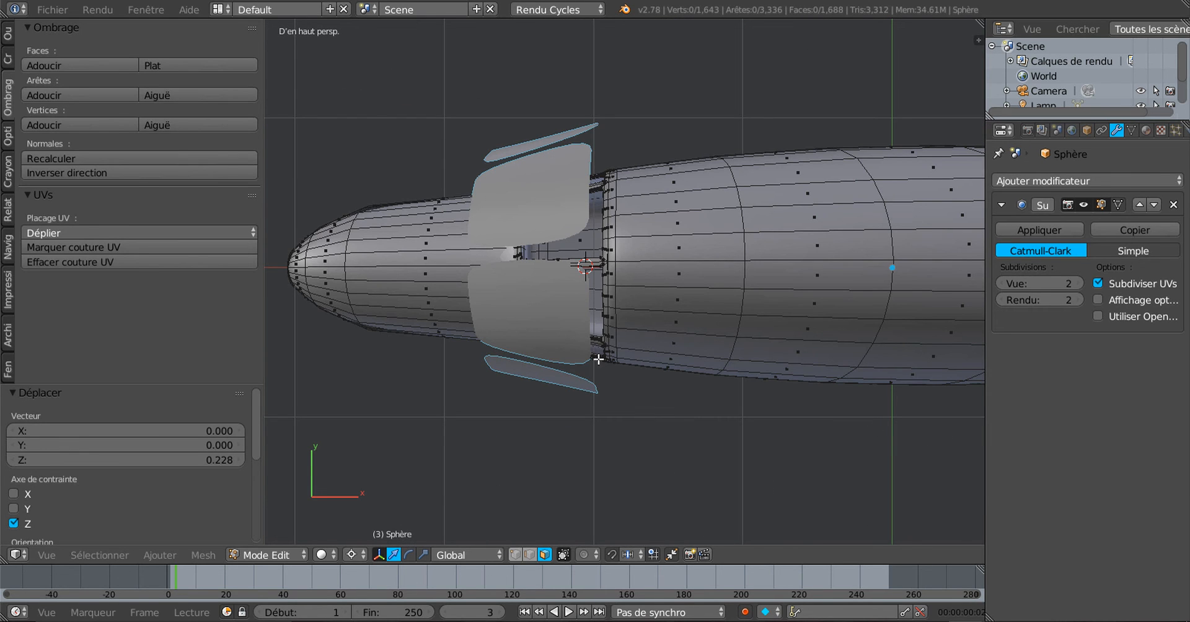
{"action": "key", "text": "Tab"}
{"action": "right_click", "coordinate": [548, 312]}
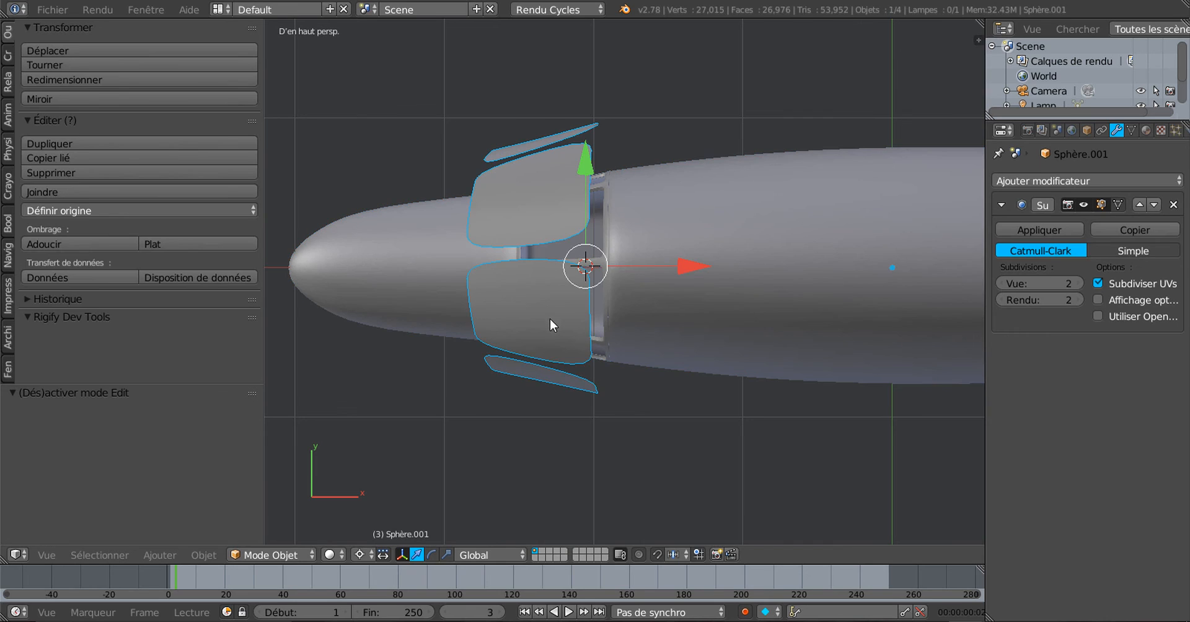
Bisect all the window panels in Edit Mode with a straight crosswise cut near their middle, seen from above
{"action": "key", "text": "Tab"}
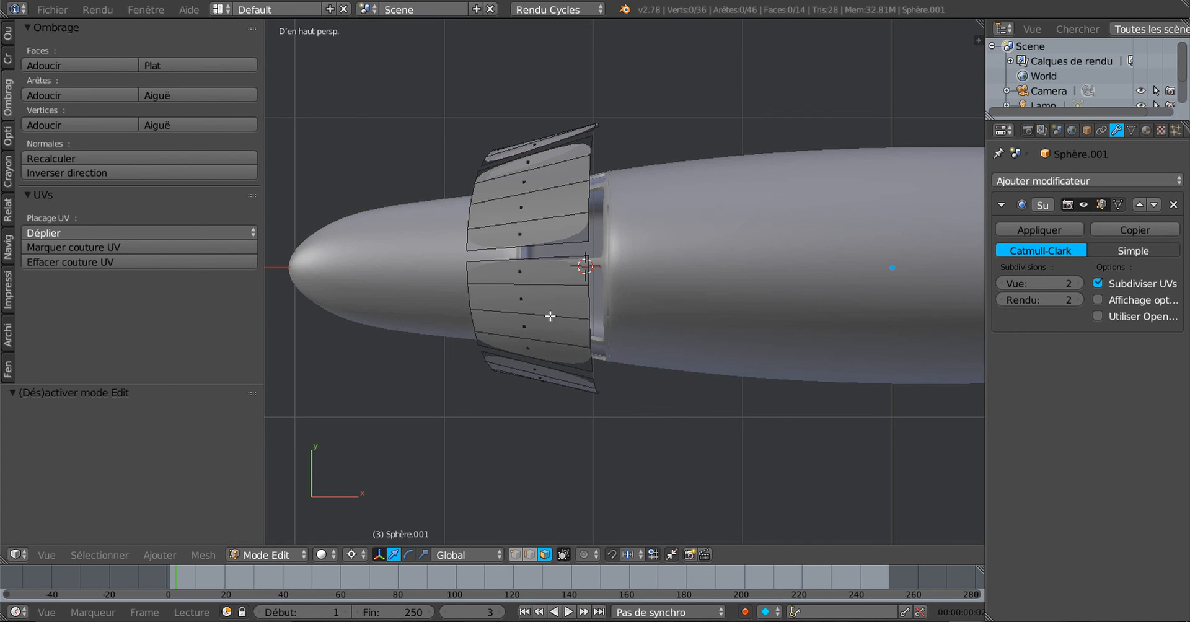
{"action": "middle_click_drag", "start_coordinate": [637, 434], "coordinate": [730, 431], "text": "shift"}
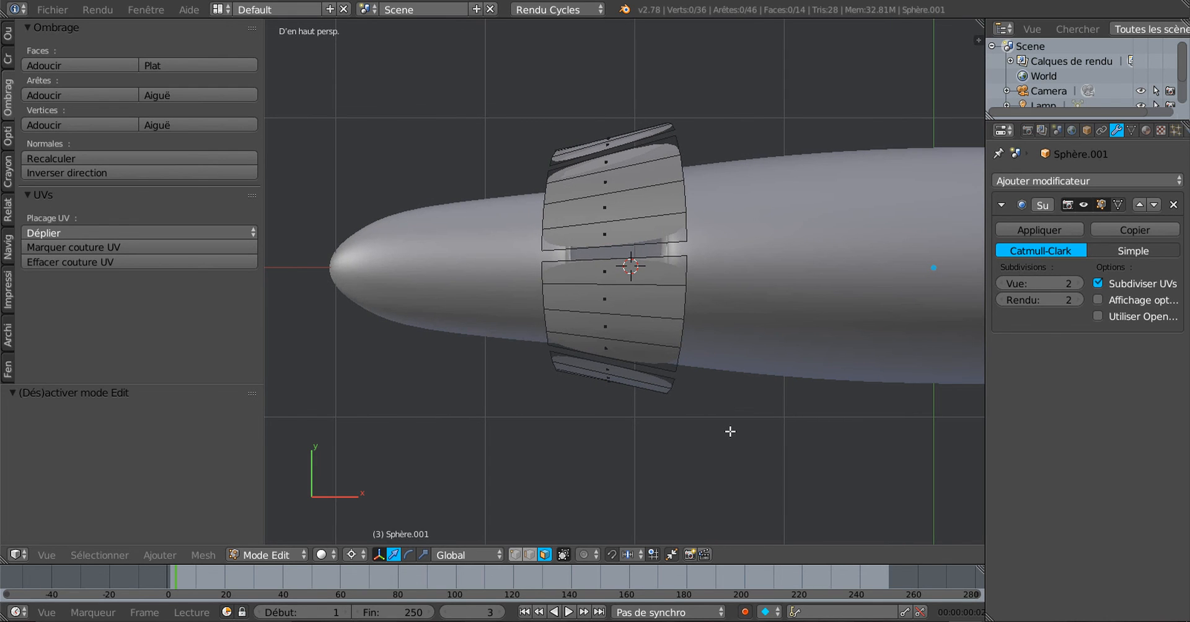
{"action": "key", "text": "a"}
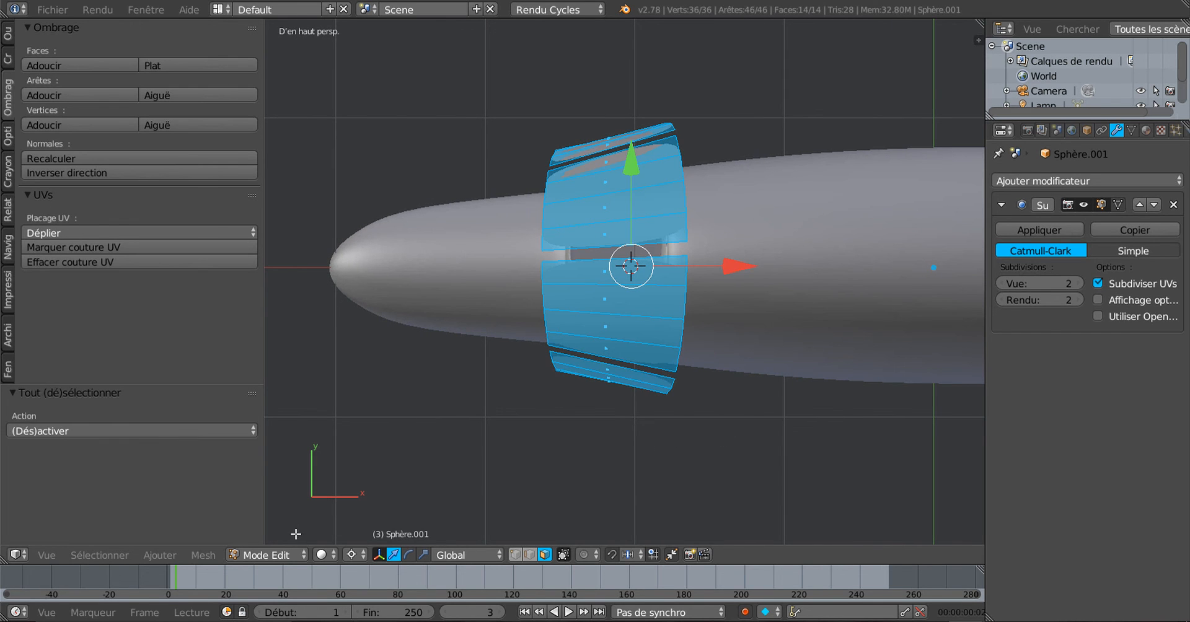
{"action": "left_click", "coordinate": [214, 553]}
{"action": "mouse_move", "coordinate": [240, 346]}
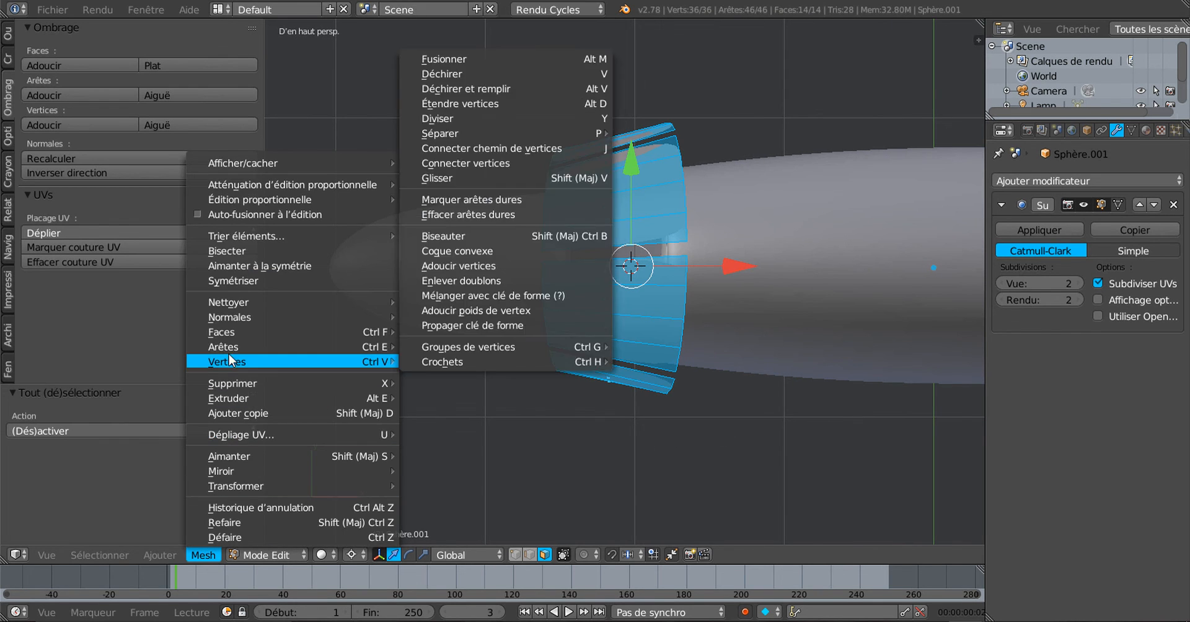
{"action": "left_click", "coordinate": [233, 250]}
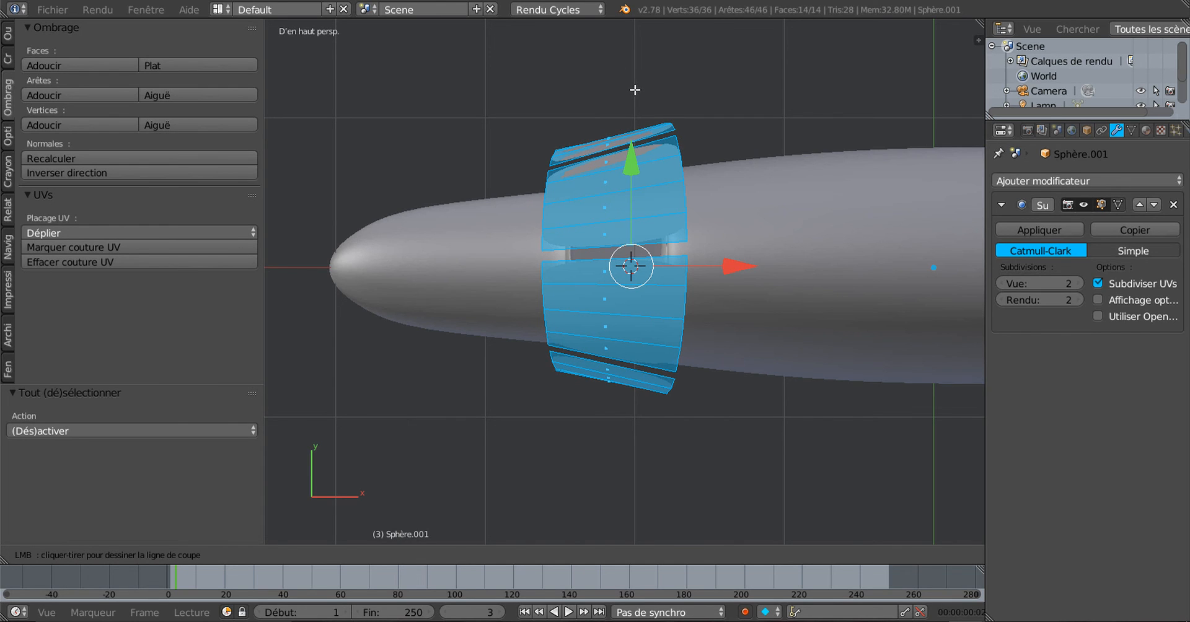
{"action": "left_click_drag", "start_coordinate": [635, 90], "coordinate": [635, 456]}
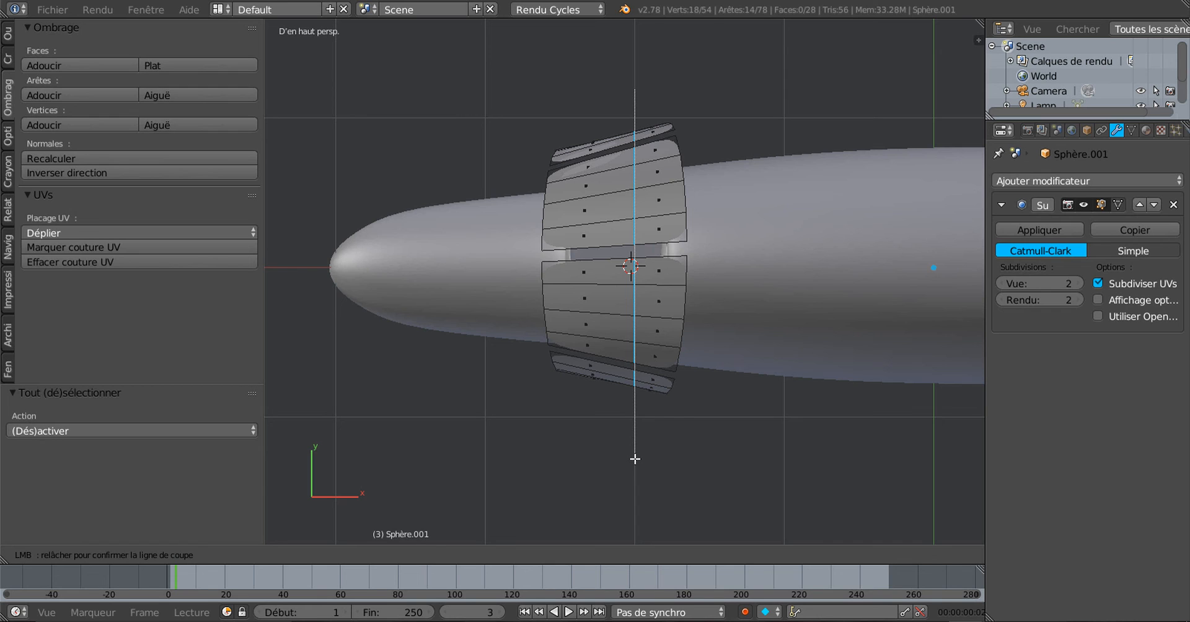
{"action": "left_click_drag", "start_coordinate": [634, 459], "coordinate": [634, 458]}
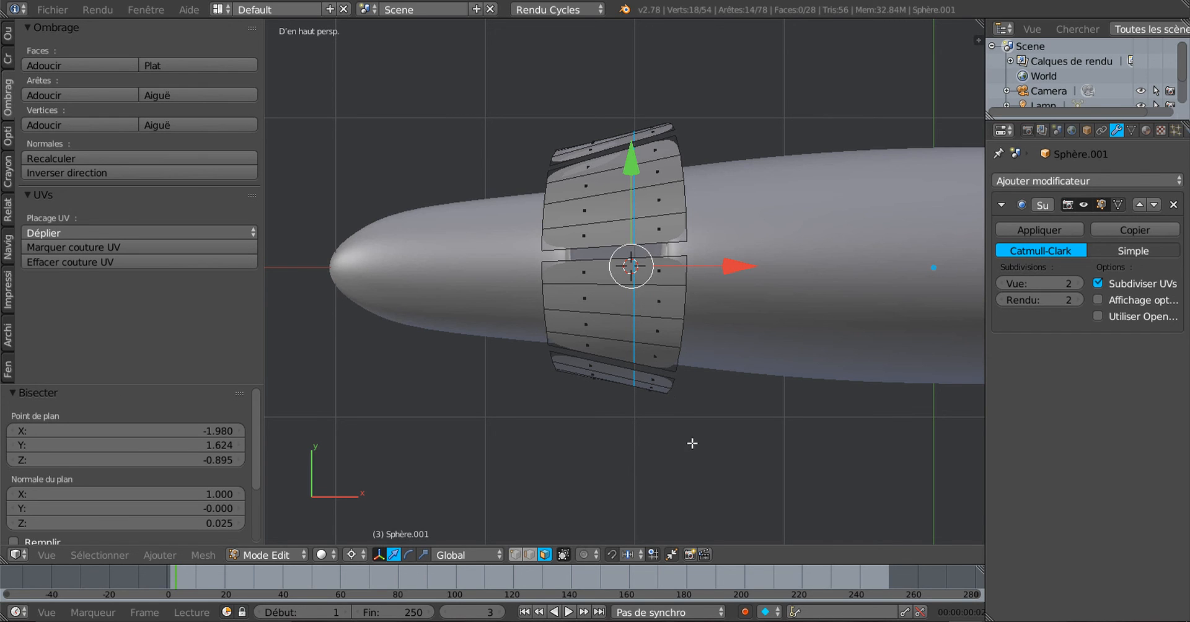
Slide the new edge loop close to the panels' rear border with a factor of -0.852
{"action": "key", "text": "g"}
{"action": "key", "text": "g"}
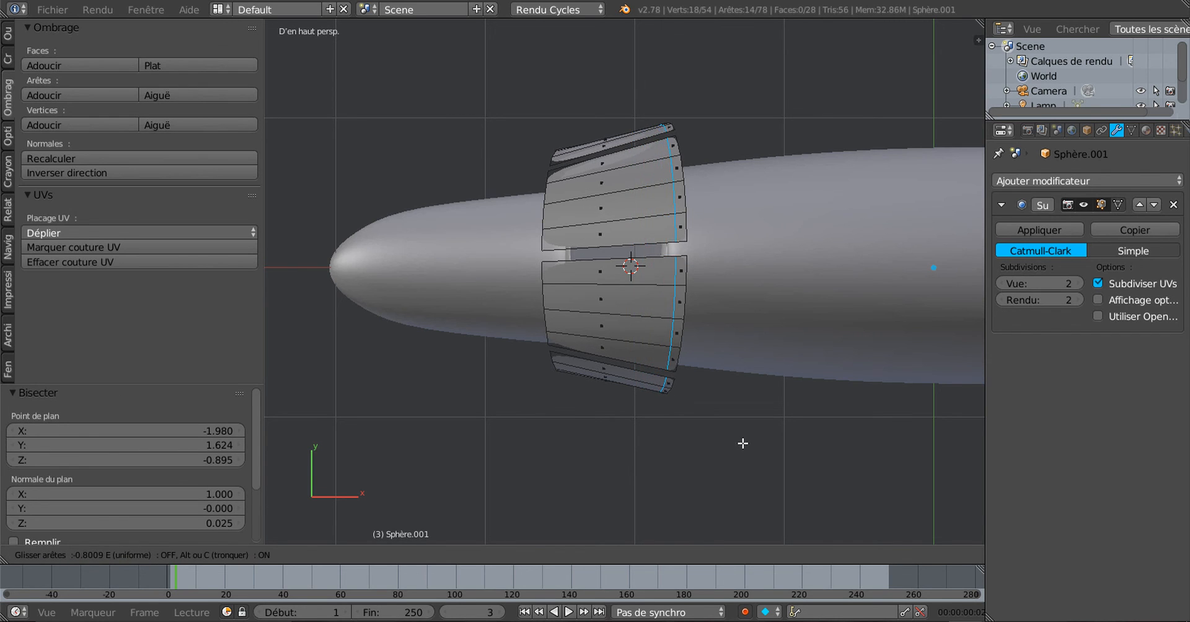
{"action": "left_click", "coordinate": [730, 430]}
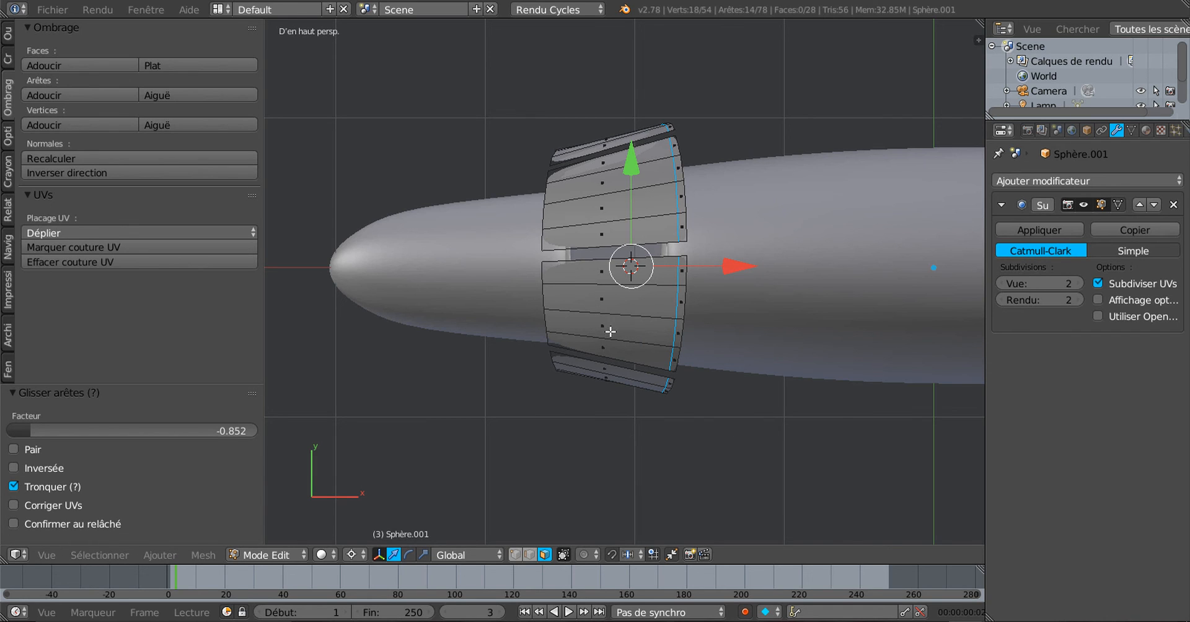
Select all panel geometry and bisect it again with a second straight crosswise cut near the middle
{"action": "key", "text": "a"}
{"action": "key", "text": "a"}
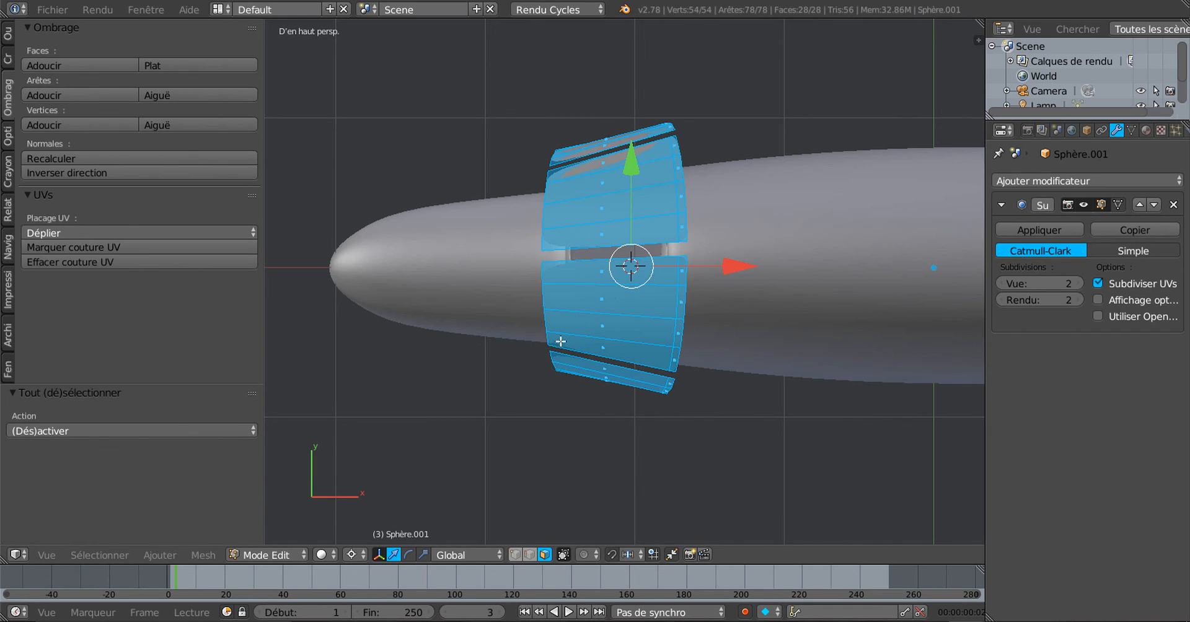
{"action": "left_click", "coordinate": [176, 553]}
{"action": "mouse_move", "coordinate": [191, 557]}
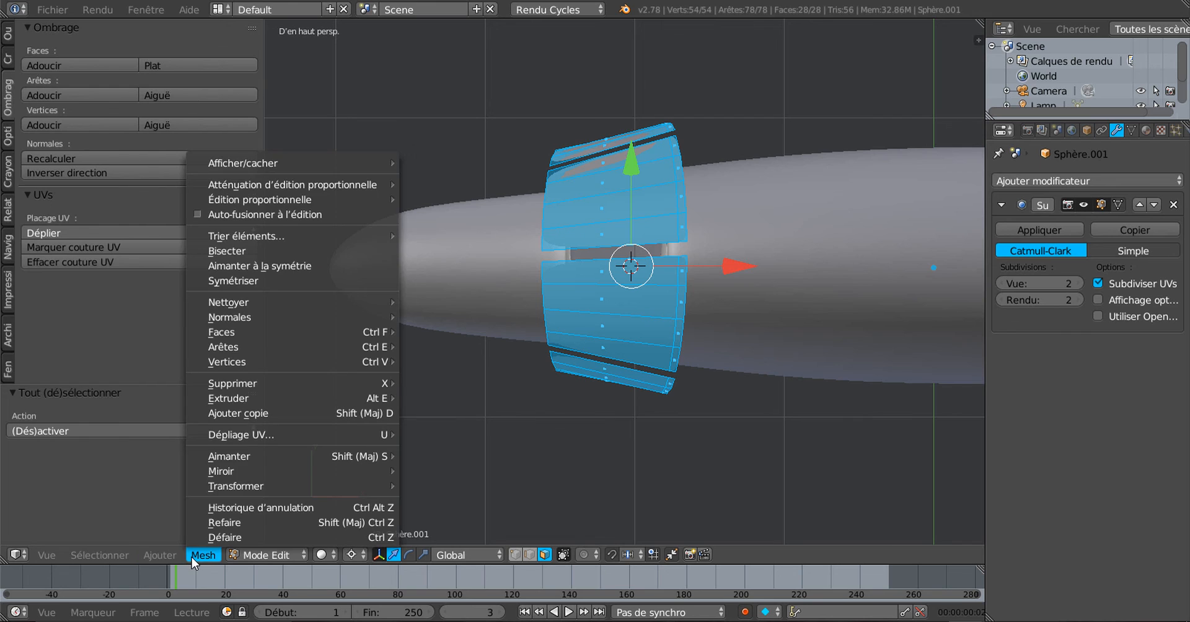
{"action": "left_click", "coordinate": [229, 254]}
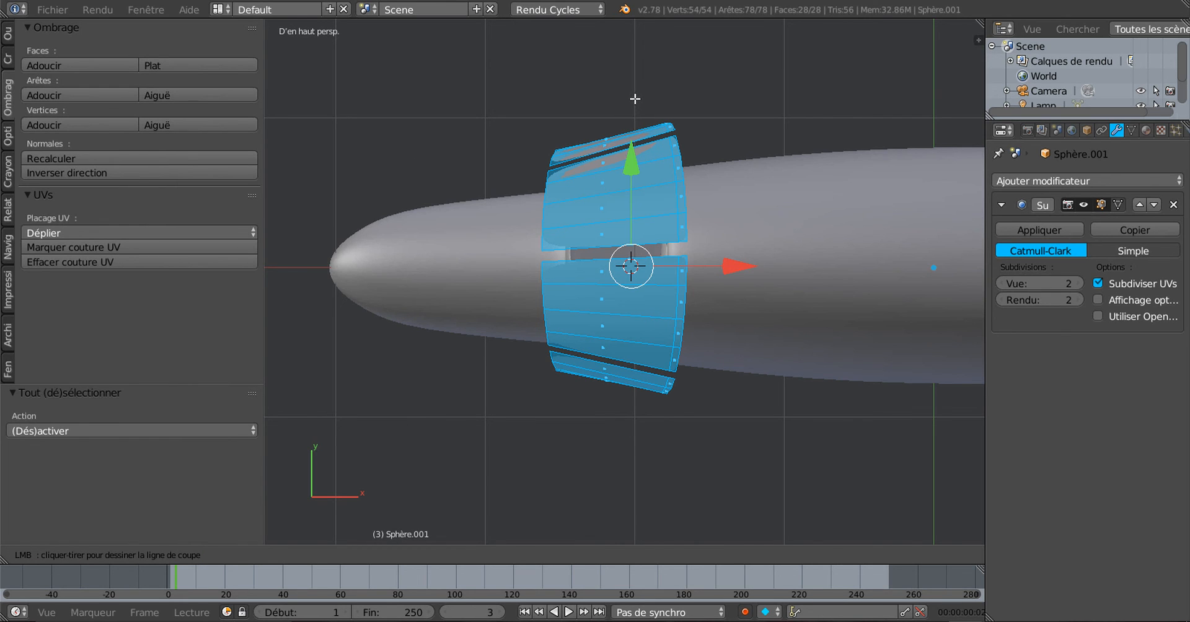
{"action": "left_click_drag", "start_coordinate": [635, 98], "coordinate": [635, 455]}
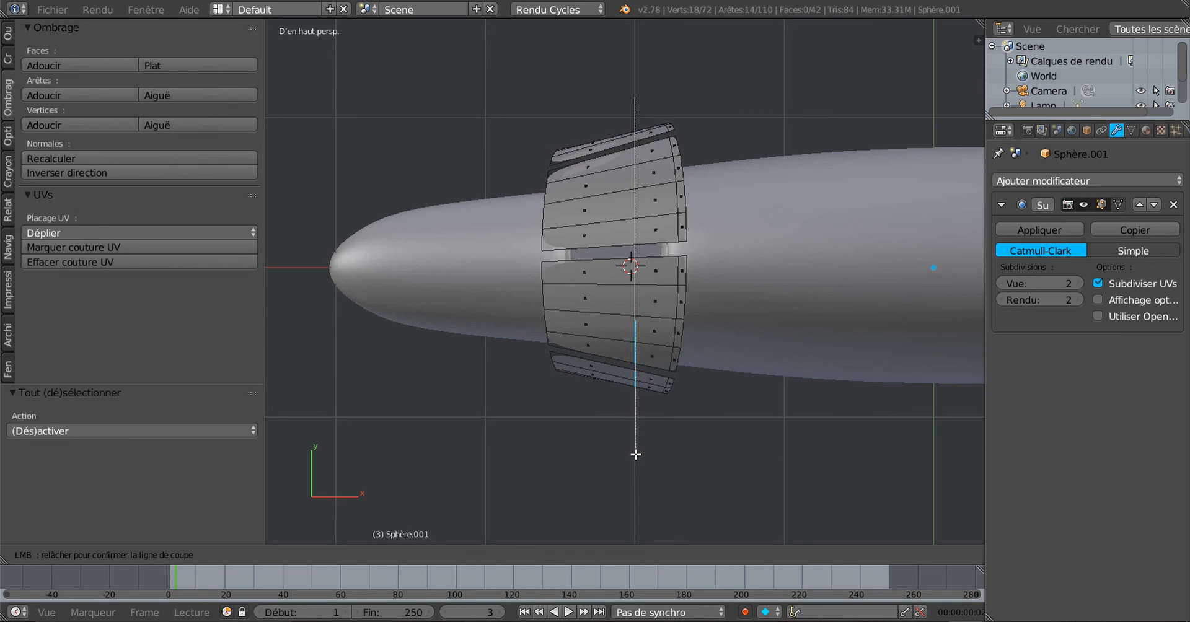
{"action": "left_click_drag", "start_coordinate": [635, 454], "coordinate": [635, 454]}
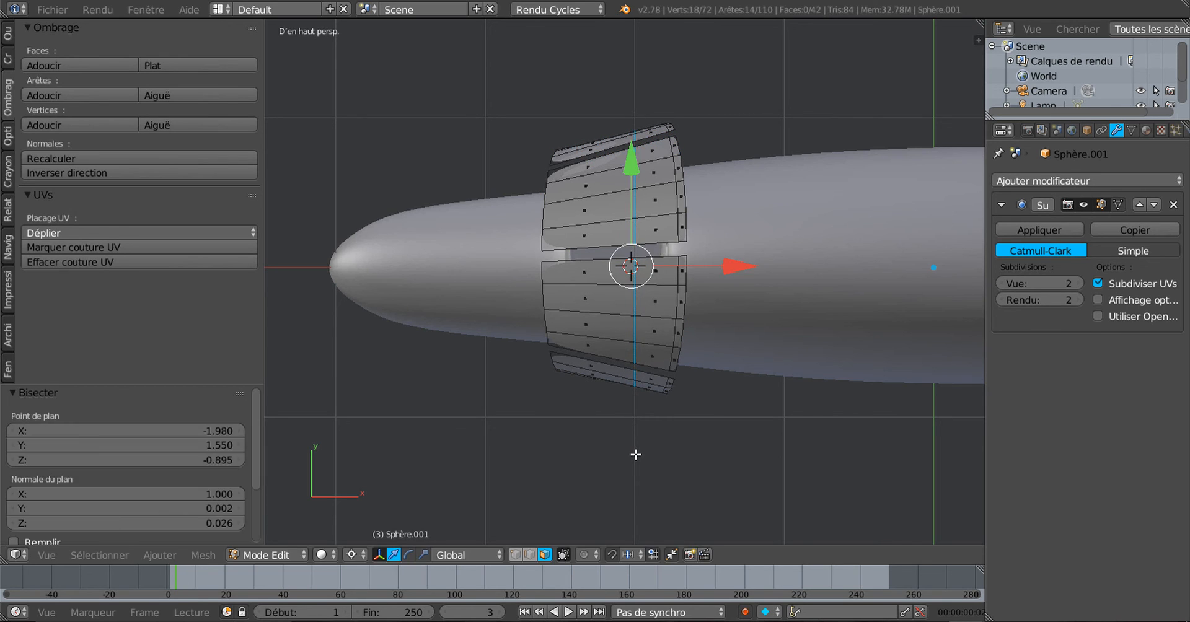
Slide the second cut close to the panels' front border with a factor of about 0.84, and return to Object Mode
{"action": "key", "text": "g"}
{"action": "key", "text": "g"}
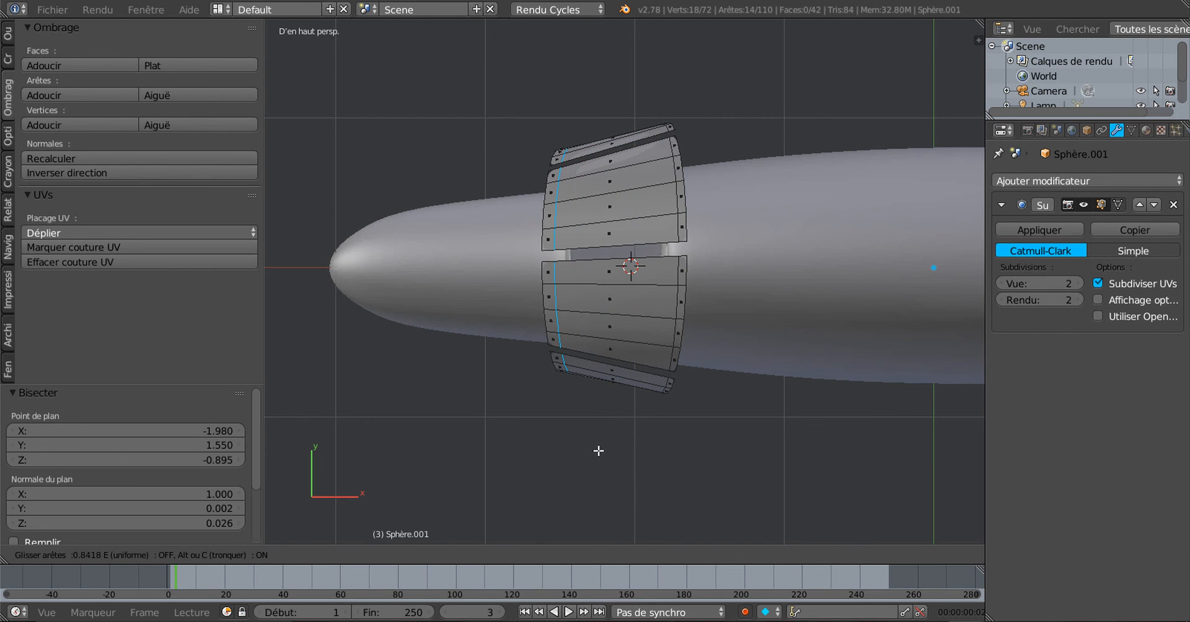
{"action": "left_click", "coordinate": [596, 451]}
{"action": "key", "text": "Tab"}
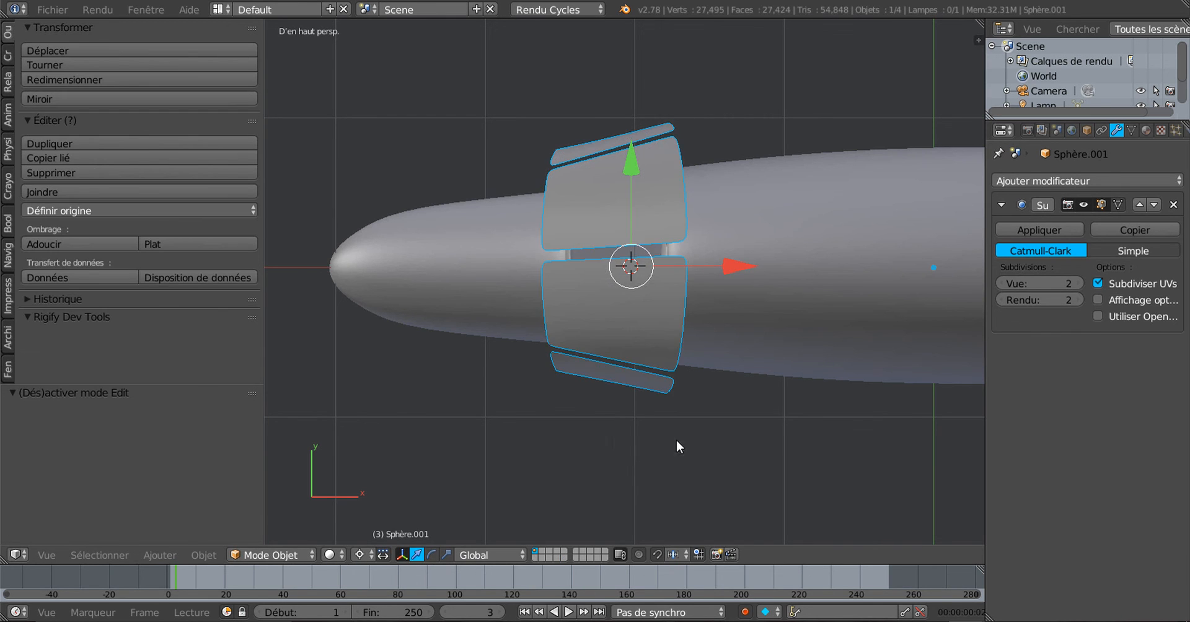
Inspect the sharpened panels from several angles and set the panel object's origin to its geometry
{"action": "middle_click_drag", "start_coordinate": [675, 439], "coordinate": [700, 322]}
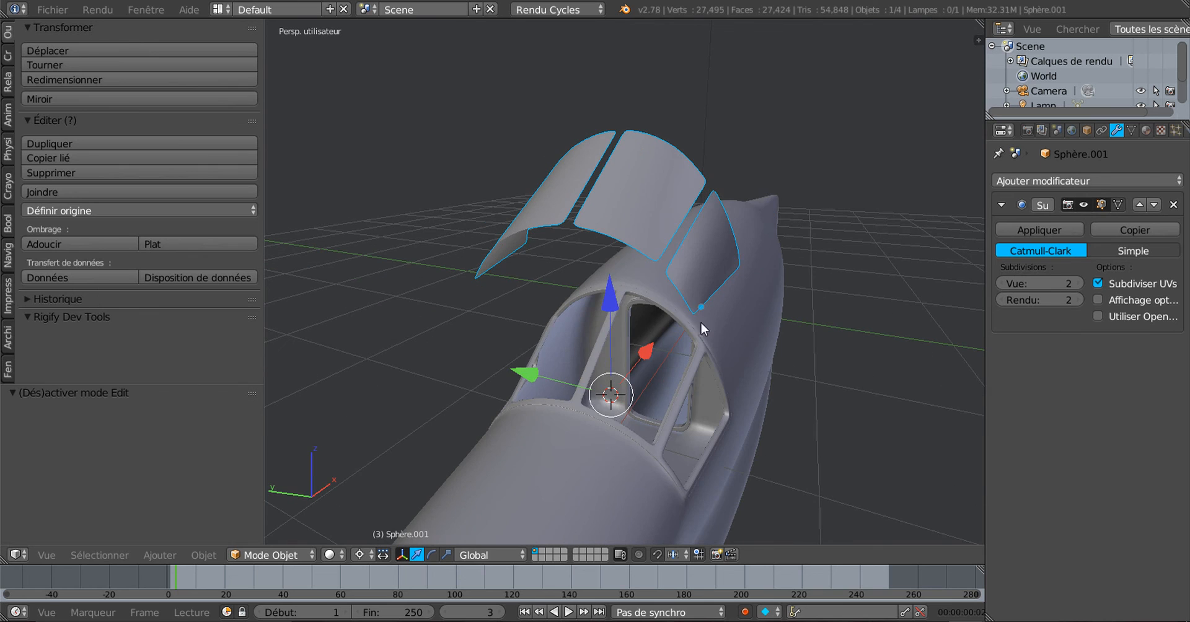
{"action": "right_click", "coordinate": [655, 225]}
{"action": "right_click", "coordinate": [665, 210]}
{"action": "middle_click_drag", "start_coordinate": [652, 217], "coordinate": [570, 240]}
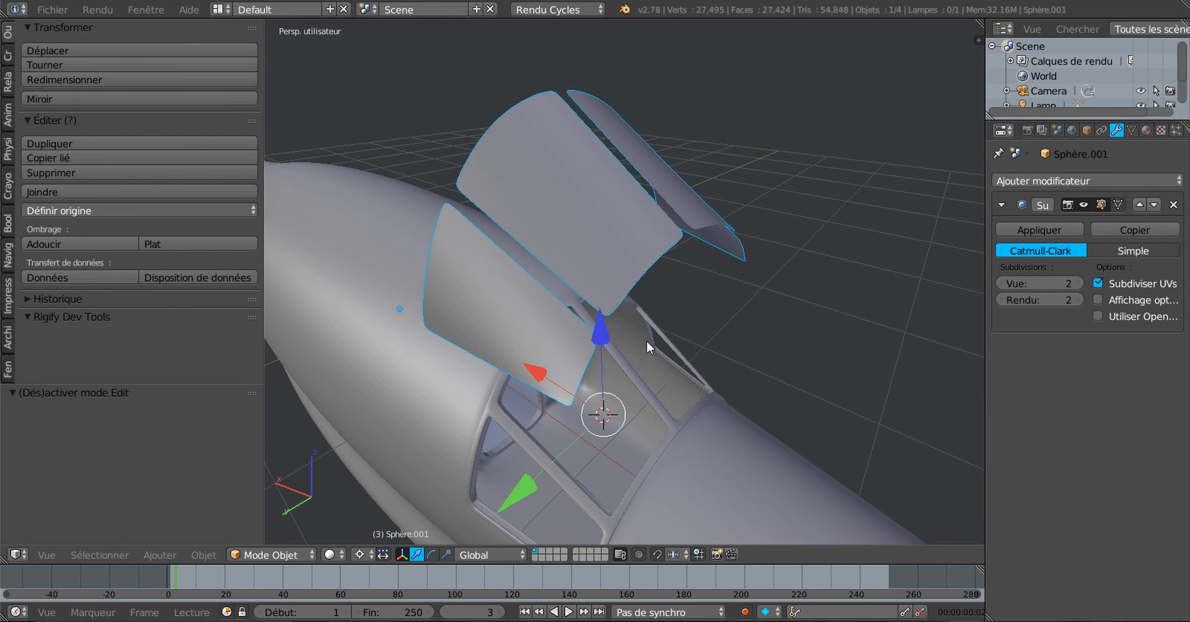
{"action": "middle_click_drag", "start_coordinate": [645, 340], "coordinate": [548, 420]}
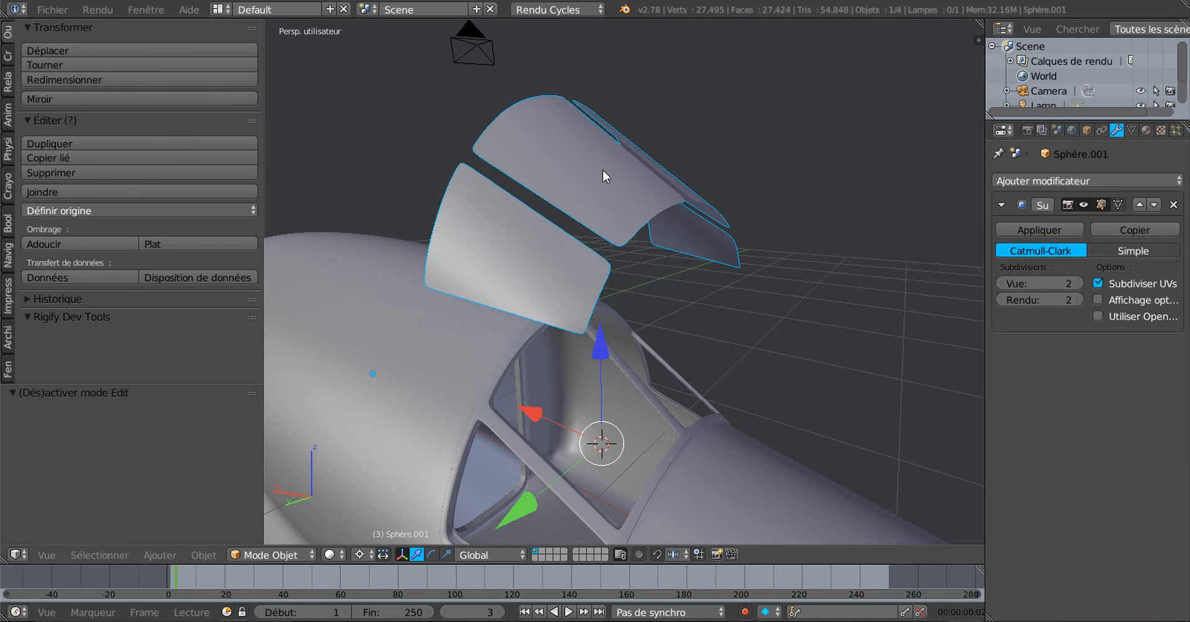
{"action": "left_click", "coordinate": [83, 213]}
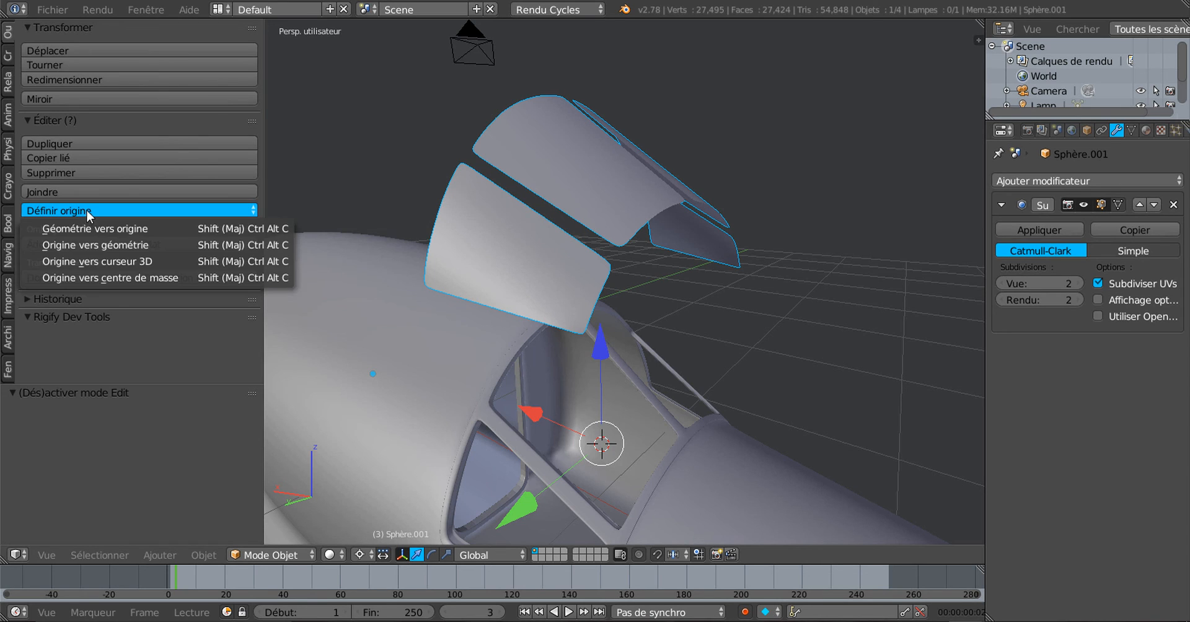
{"action": "left_click", "coordinate": [94, 244]}
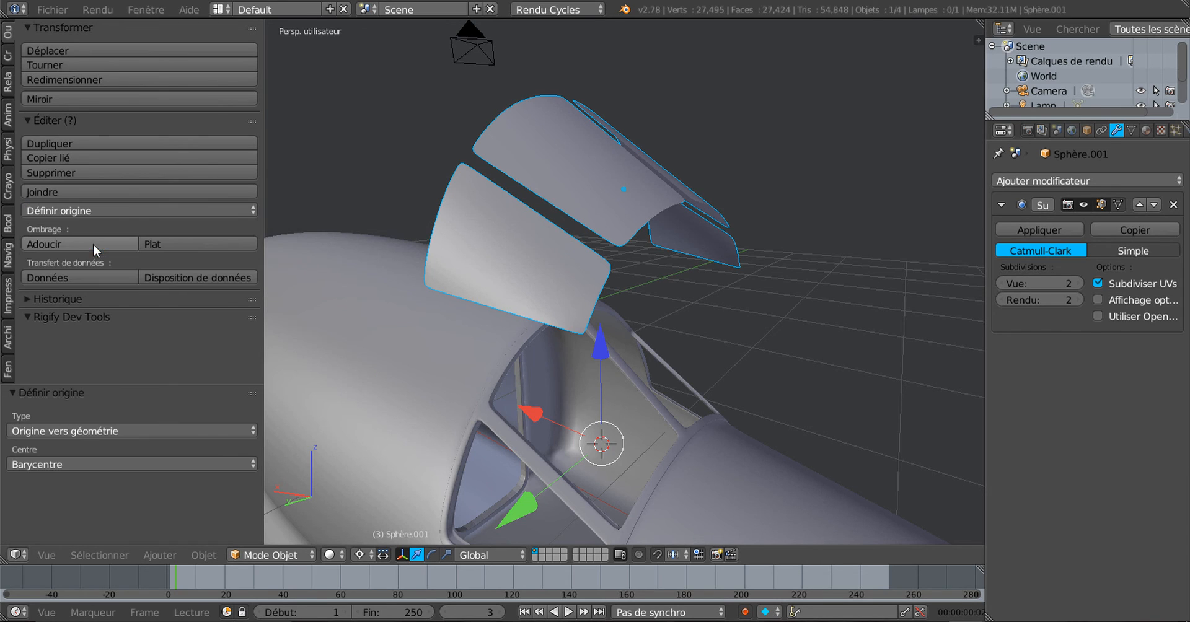
Set the pivot point for the panel object to the median point (Barycentre)
{"action": "left_click", "coordinate": [358, 557]}
{"action": "left_click", "coordinate": [390, 470]}
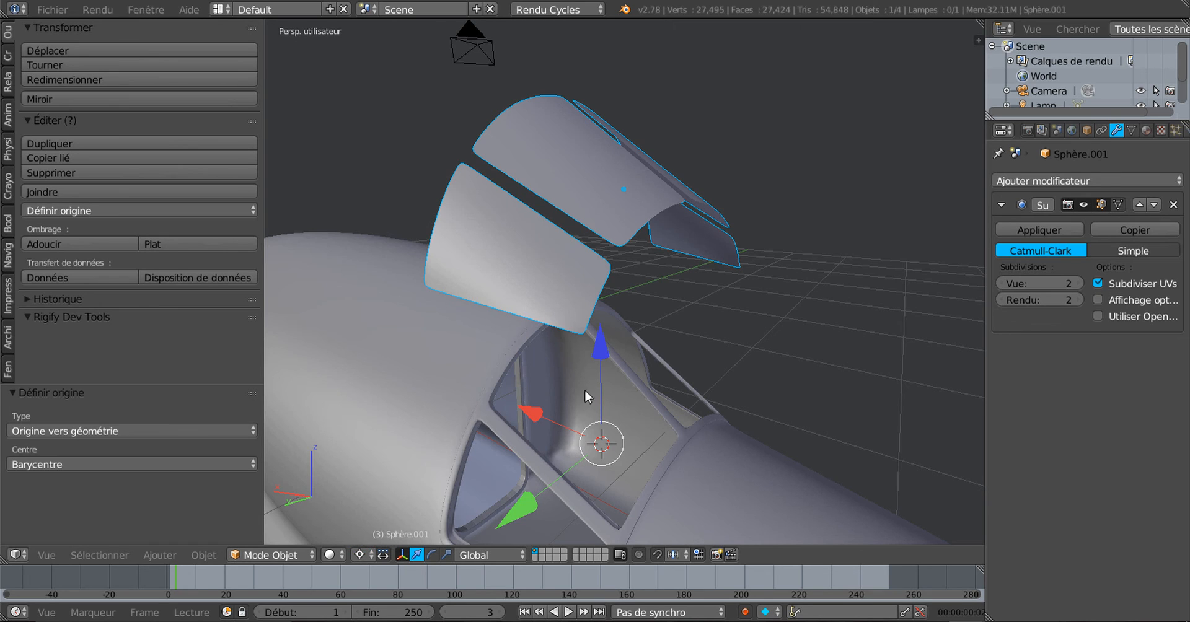
{"action": "left_click", "coordinate": [358, 554]}
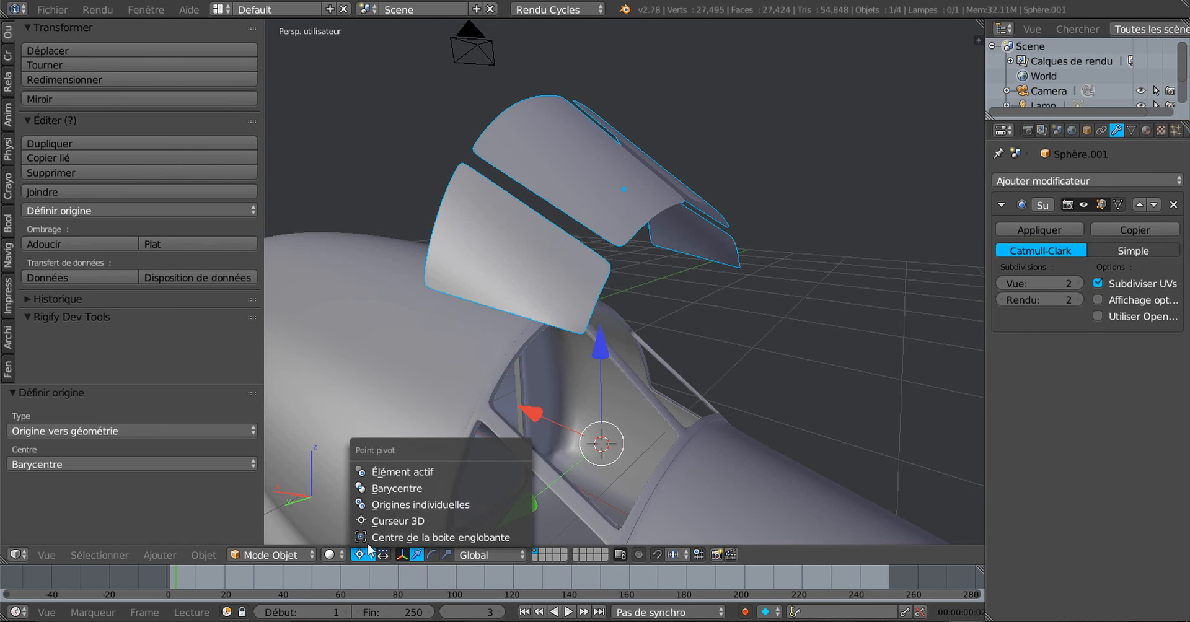
{"action": "left_click", "coordinate": [383, 488]}
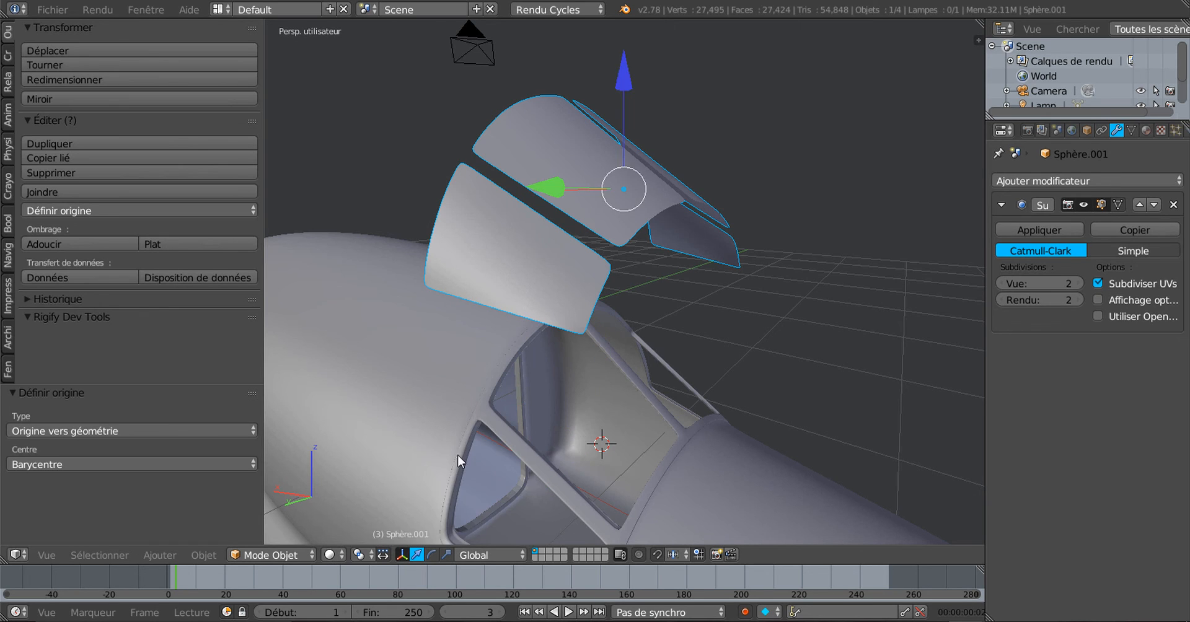
Lower the window panels along Z by -0.761 into the cockpit openings and inspect their fit around the frames
{"action": "middle_click_drag", "start_coordinate": [634, 291], "coordinate": [634, 180]}
{"action": "left_click_drag", "start_coordinate": [620, 79], "coordinate": [633, 292]}
{"action": "middle_click_drag", "start_coordinate": [633, 291], "coordinate": [504, 342]}
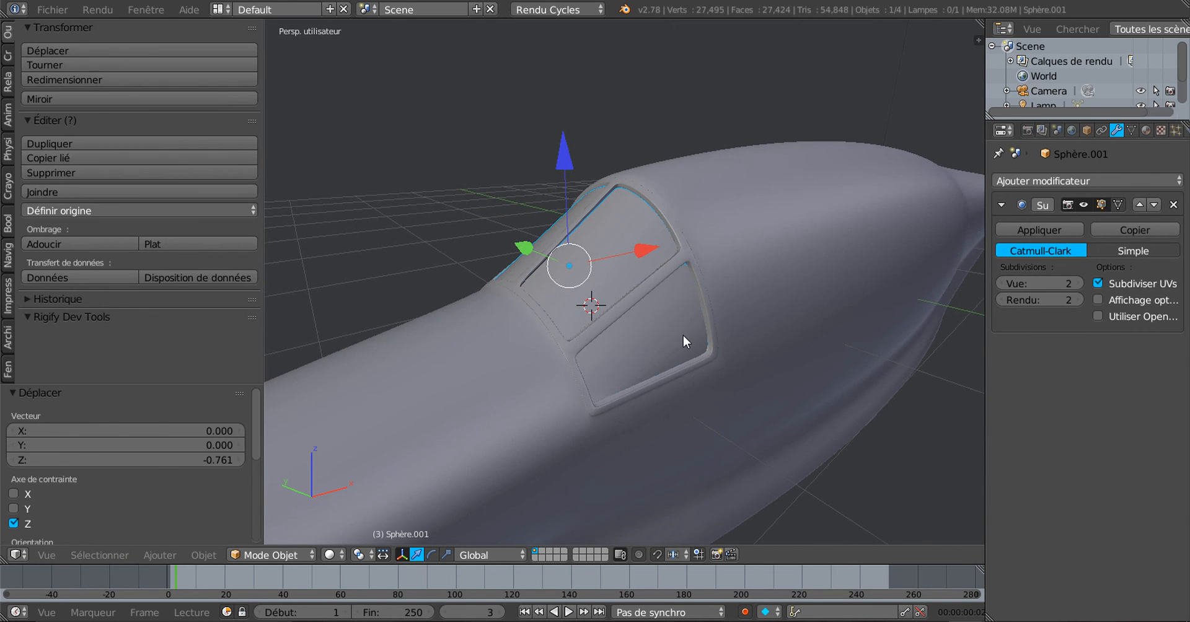
{"action": "middle_click_drag", "start_coordinate": [686, 341], "coordinate": [638, 282]}
{"action": "middle_click_drag", "start_coordinate": [720, 298], "coordinate": [650, 343]}
{"action": "scroll", "coordinate": [654, 335], "scroll_direction": "up", "scroll_amount": 2}
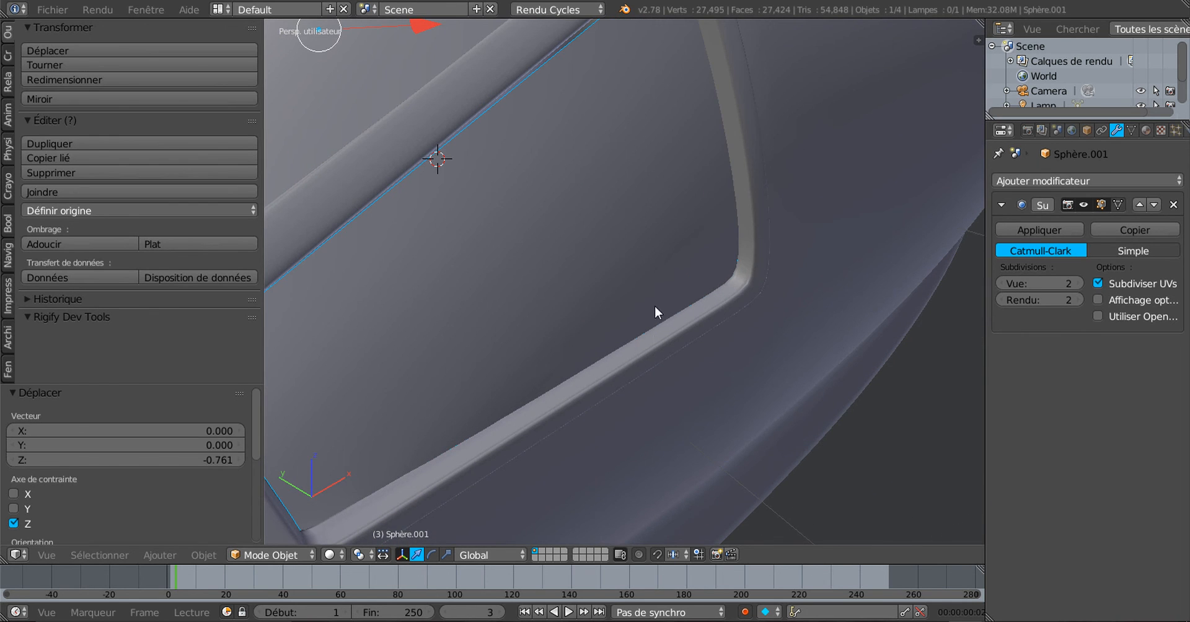
{"action": "middle_click_drag", "start_coordinate": [467, 456], "coordinate": [449, 385]}
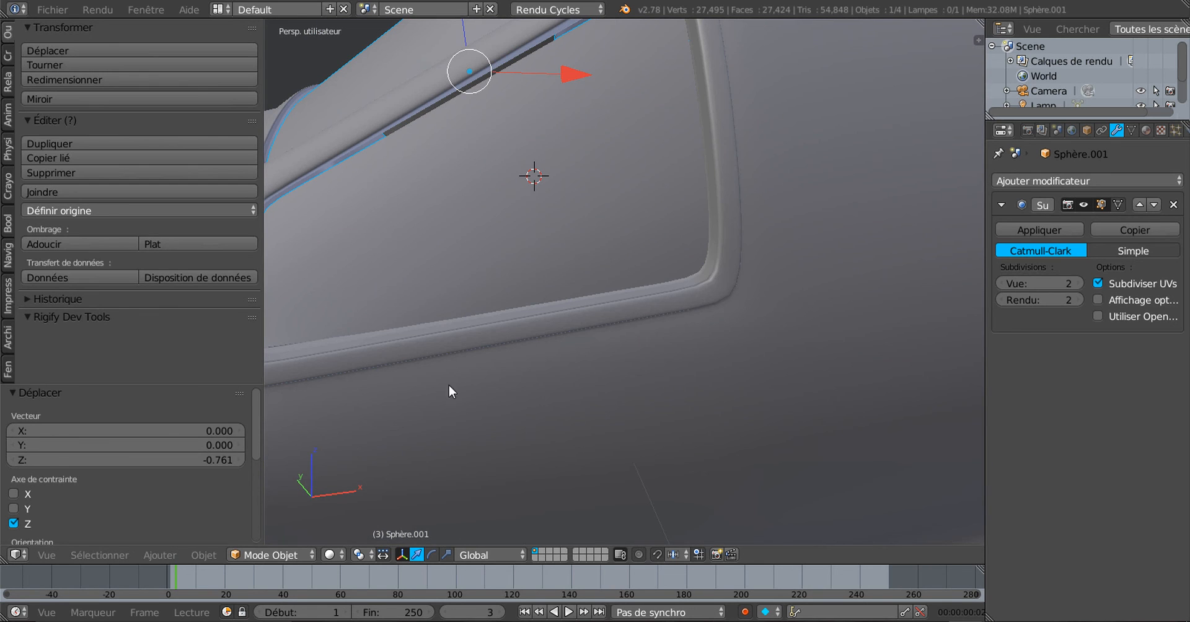
Hide the window panel object and open the fuselage mesh in Edit Mode
{"action": "right_click", "coordinate": [562, 374]}
{"action": "key", "text": "Tab"}
{"action": "middle_click_drag", "start_coordinate": [579, 388], "coordinate": [610, 401]}
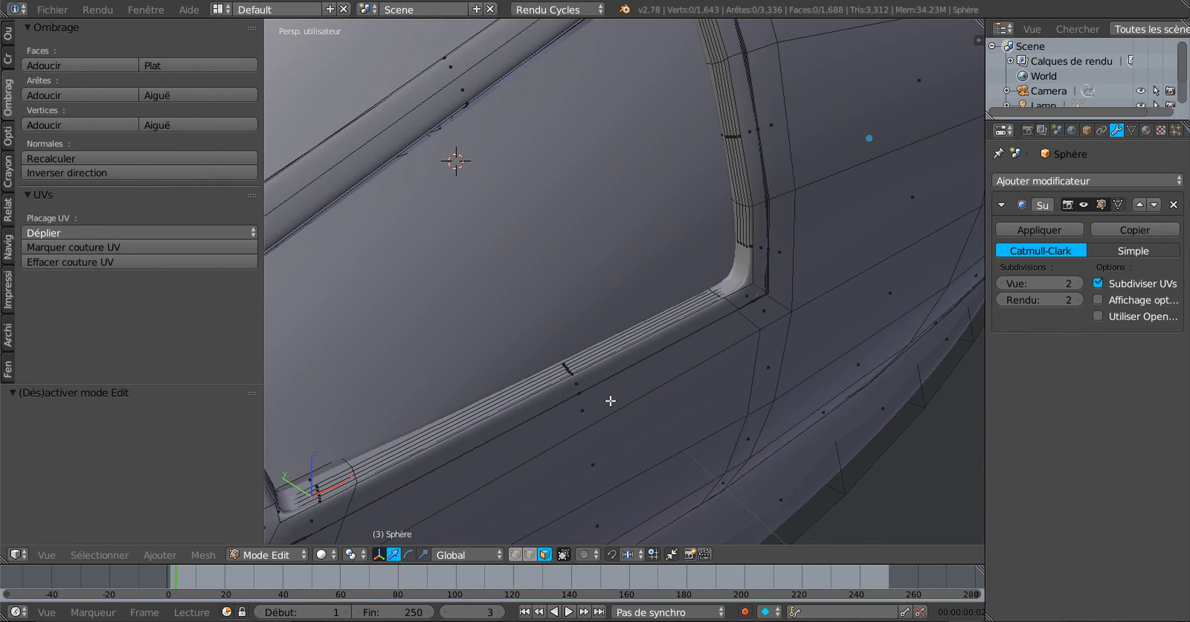
{"action": "scroll", "coordinate": [502, 324], "scroll_direction": "down", "scroll_amount": 4}
{"action": "middle_click_drag", "start_coordinate": [509, 270], "coordinate": [515, 277]}
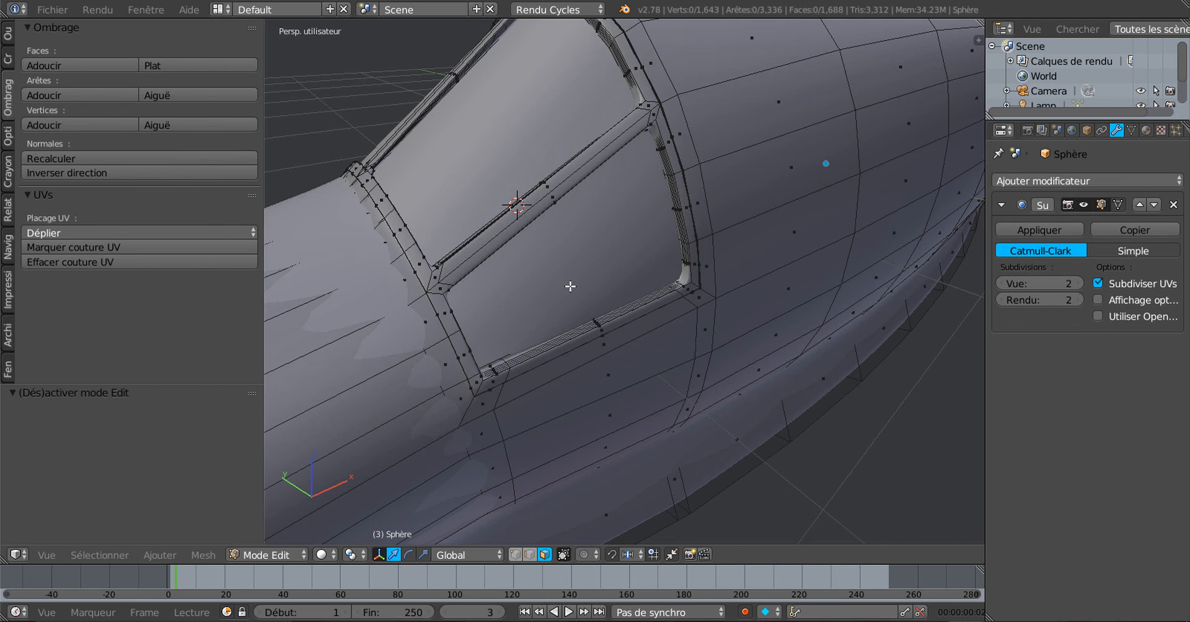
{"action": "key", "text": "Tab"}
{"action": "right_click", "coordinate": [576, 268]}
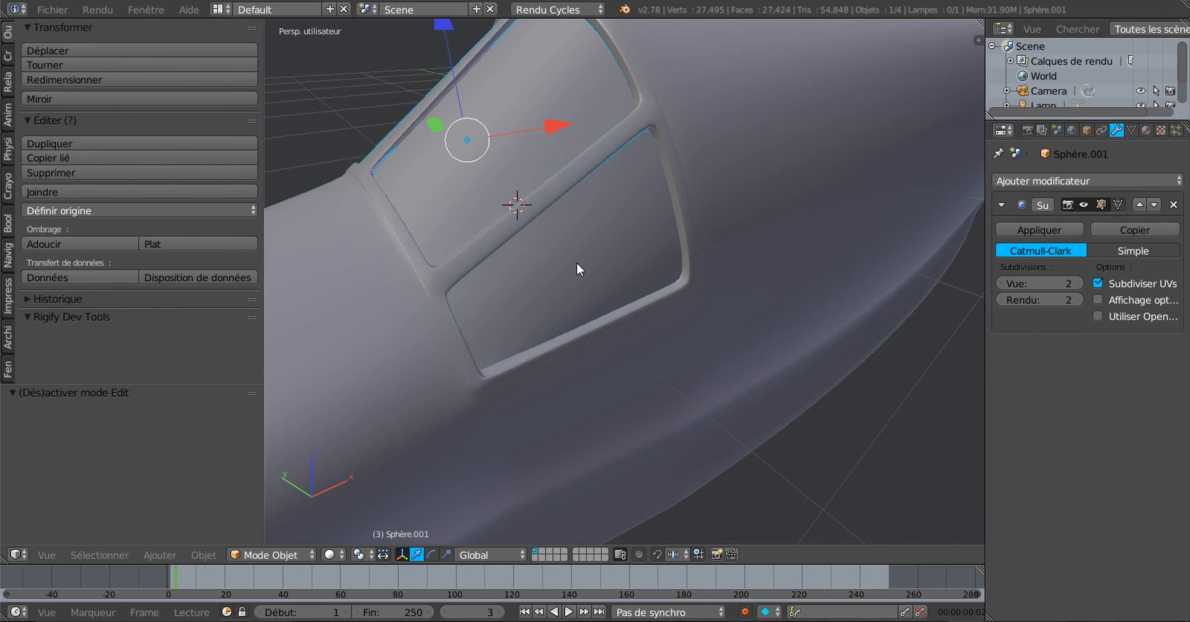
{"action": "key", "text": "h"}
{"action": "right_click", "coordinate": [635, 363]}
{"action": "key", "text": "Tab"}
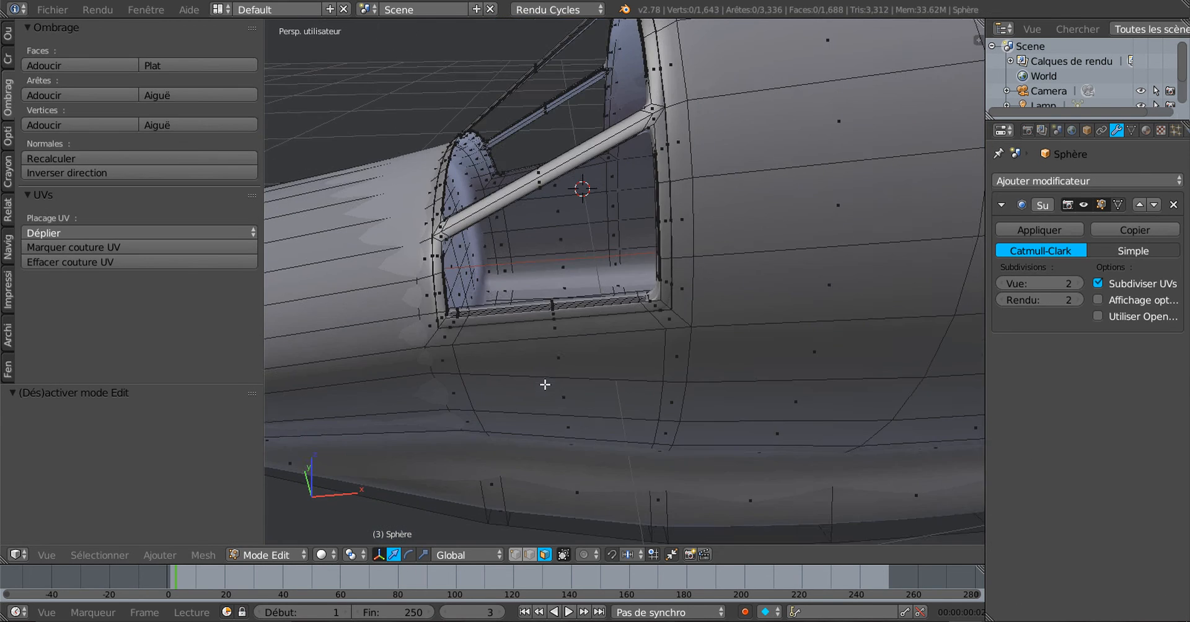
Switch to edge selection and select the three inner edges along the bottom sill of one side window opening
{"action": "scroll", "coordinate": [545, 378], "scroll_direction": "up", "scroll_amount": 5}
{"action": "scroll", "coordinate": [596, 383], "scroll_direction": "up", "scroll_amount": 5}
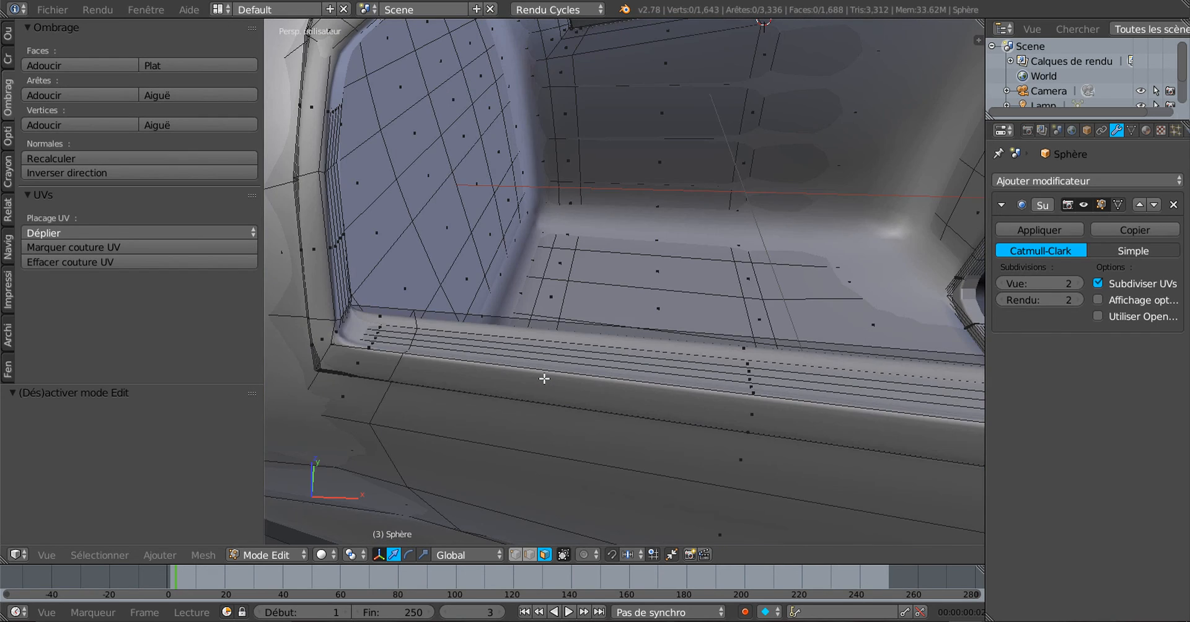
{"action": "middle_click_drag", "start_coordinate": [544, 379], "coordinate": [543, 375]}
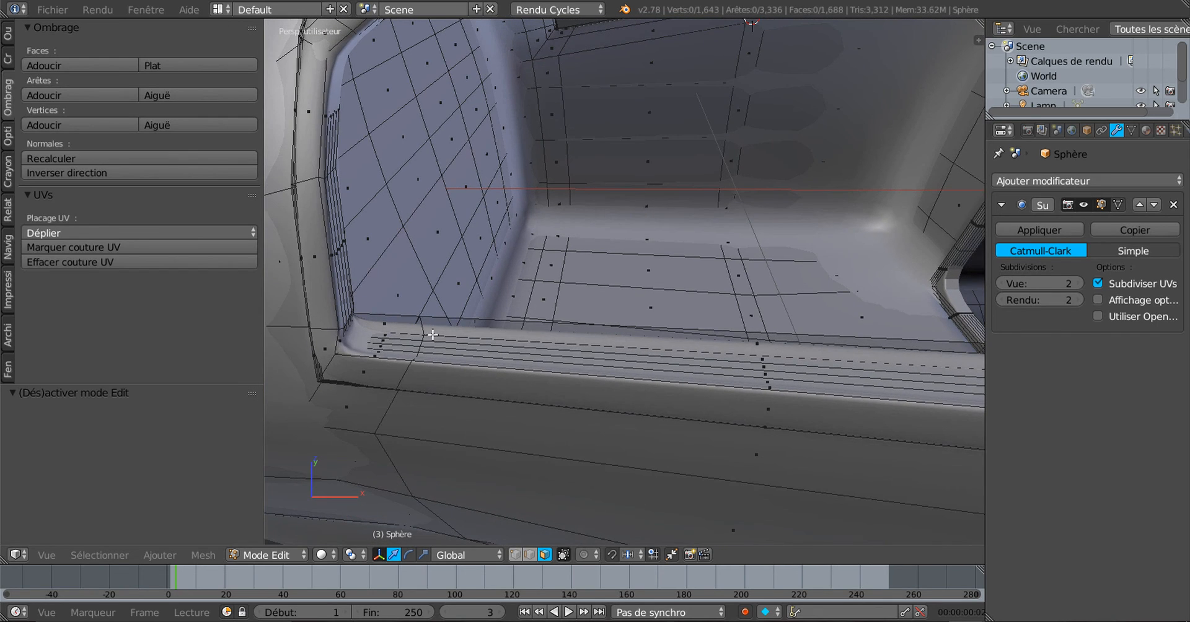
{"action": "left_click", "coordinate": [529, 555]}
{"action": "right_click", "coordinate": [398, 317]}
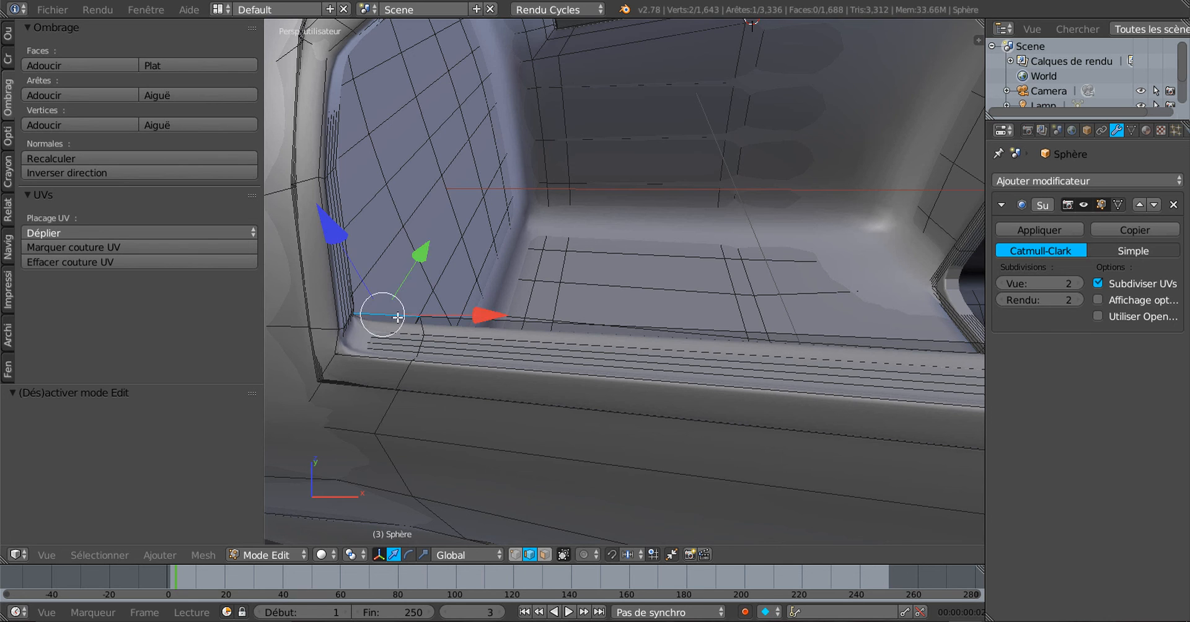
{"action": "right_click", "coordinate": [571, 325], "text": "shift"}
{"action": "middle_click_drag", "start_coordinate": [767, 360], "coordinate": [568, 400]}
{"action": "right_click", "coordinate": [622, 362], "text": "shift"}
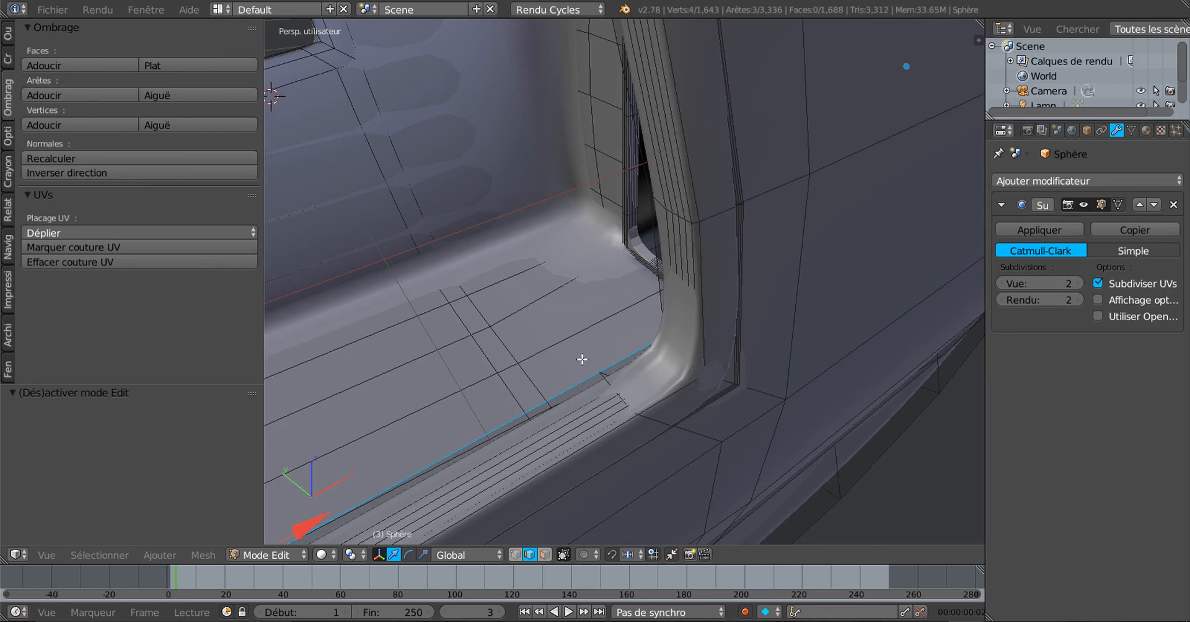
Add the matching three inner sill edges of the opposite side window opening to the selection
{"action": "middle_click_drag", "start_coordinate": [616, 375], "coordinate": [632, 394], "text": "shift"}
{"action": "scroll", "coordinate": [428, 249], "scroll_direction": "down", "scroll_amount": 1}
{"action": "scroll", "coordinate": [428, 249], "scroll_direction": "down", "scroll_amount": 4}
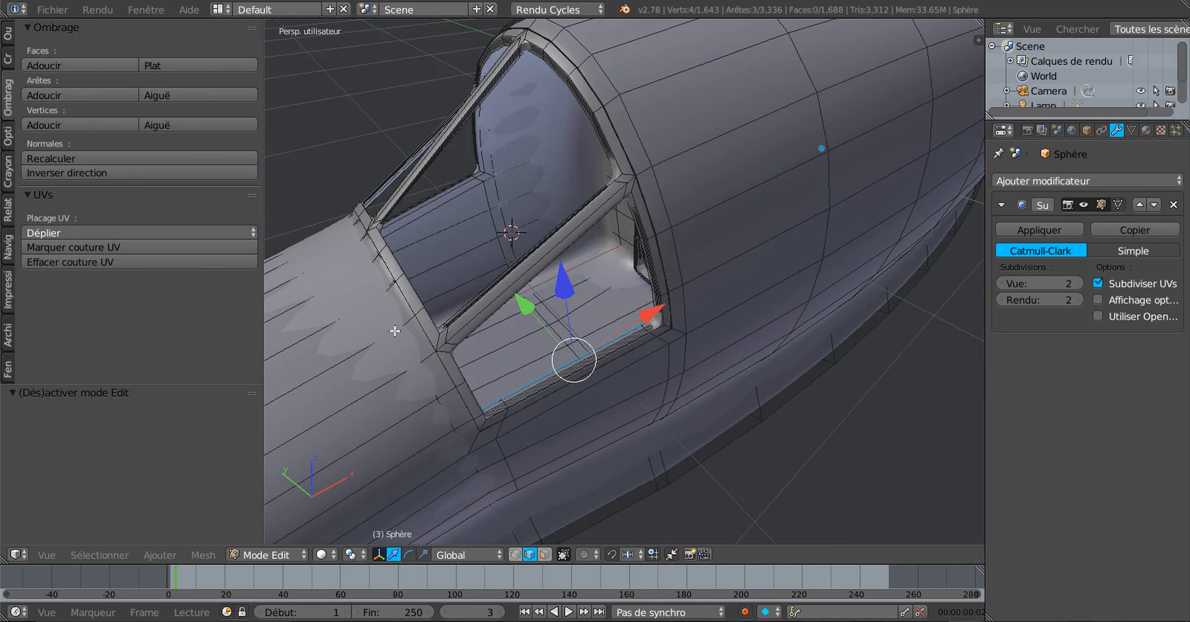
{"action": "middle_click_drag", "start_coordinate": [393, 329], "coordinate": [572, 298]}
{"action": "middle_click_drag", "start_coordinate": [548, 370], "coordinate": [611, 188], "text": "shift"}
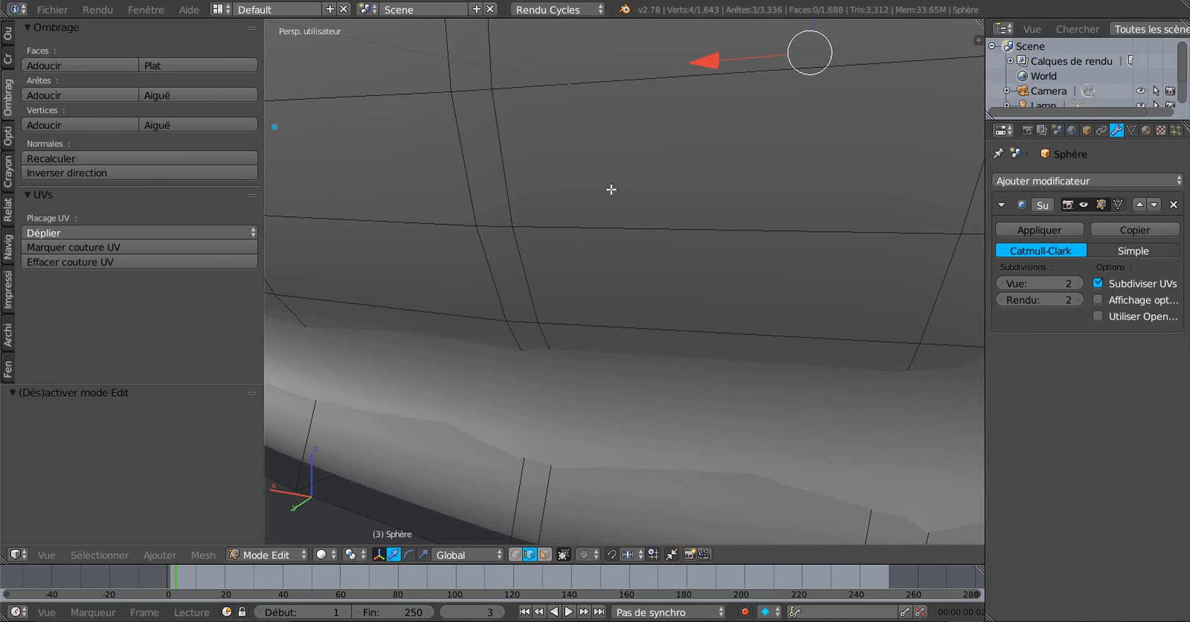
{"action": "middle_click_drag", "start_coordinate": [579, 239], "coordinate": [656, 300]}
{"action": "right_click", "coordinate": [469, 184], "text": "shift"}
{"action": "right_click", "coordinate": [560, 221], "text": "shift"}
{"action": "scroll", "coordinate": [566, 256], "scroll_direction": "down", "scroll_amount": 7}
{"action": "scroll", "coordinate": [589, 279], "scroll_direction": "up", "scroll_amount": 4}
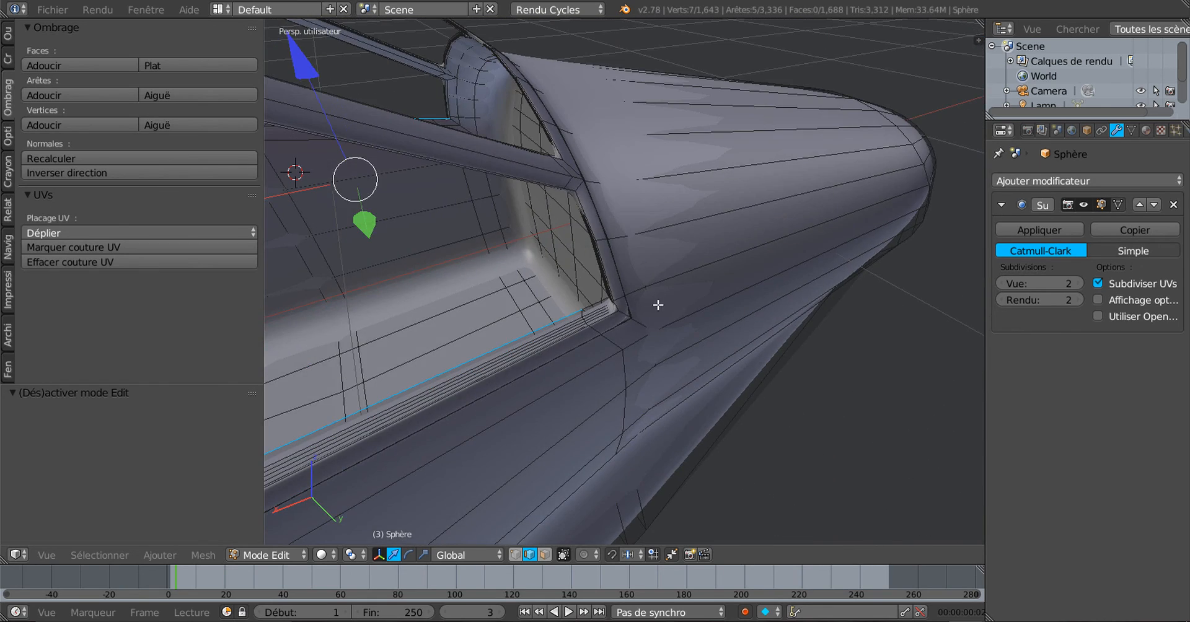
{"action": "scroll", "coordinate": [656, 300], "scroll_direction": "up", "scroll_amount": 6}
{"action": "scroll", "coordinate": [610, 335], "scroll_direction": "down", "scroll_amount": 5}
{"action": "right_click", "coordinate": [598, 303], "text": "shift"}
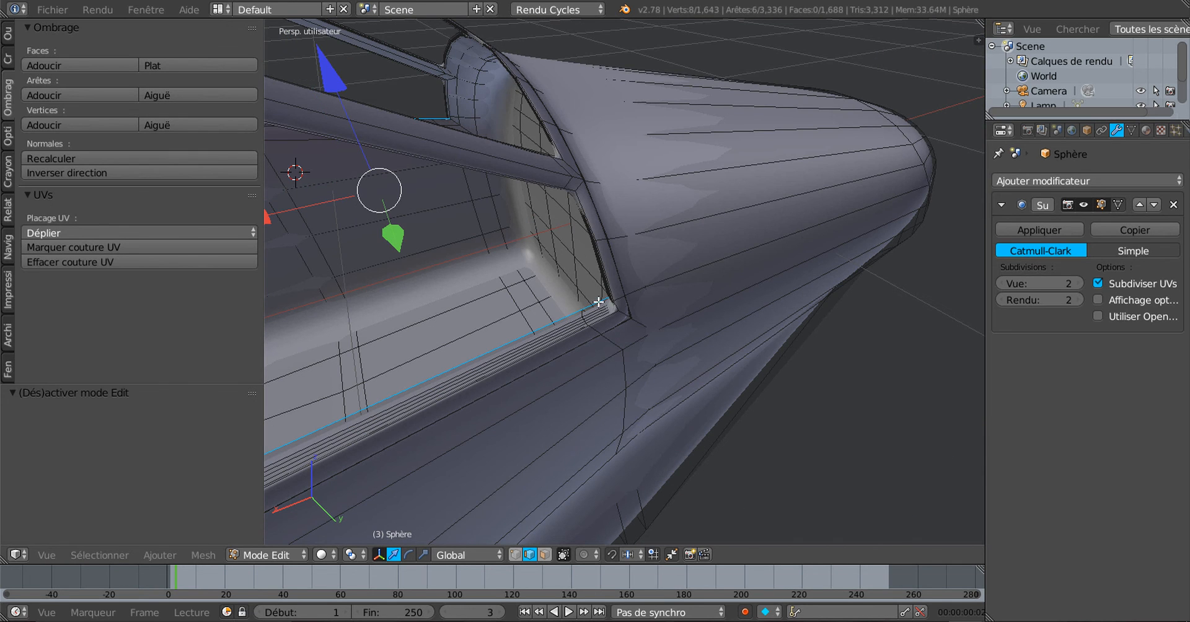
Lower the selected inner sill edges very slightly along Z in front wireframe view, and return to Object Mode
{"action": "scroll", "coordinate": [783, 384], "scroll_direction": "down", "scroll_amount": 4}
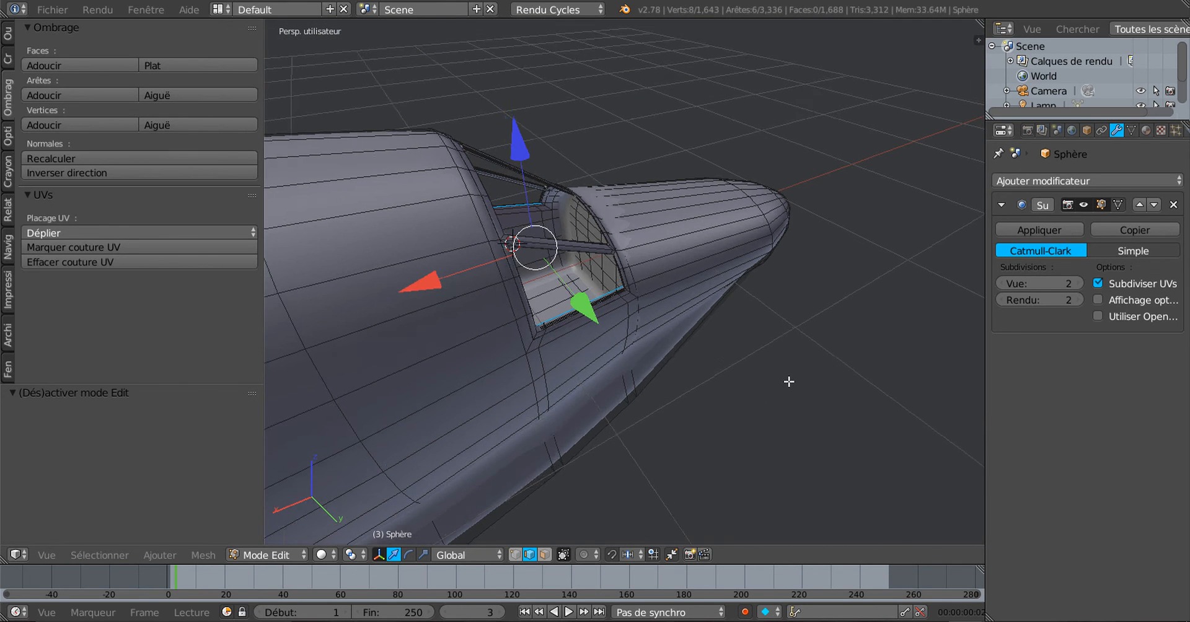
{"action": "key", "text": "KP_1"}
{"action": "key", "text": "z"}
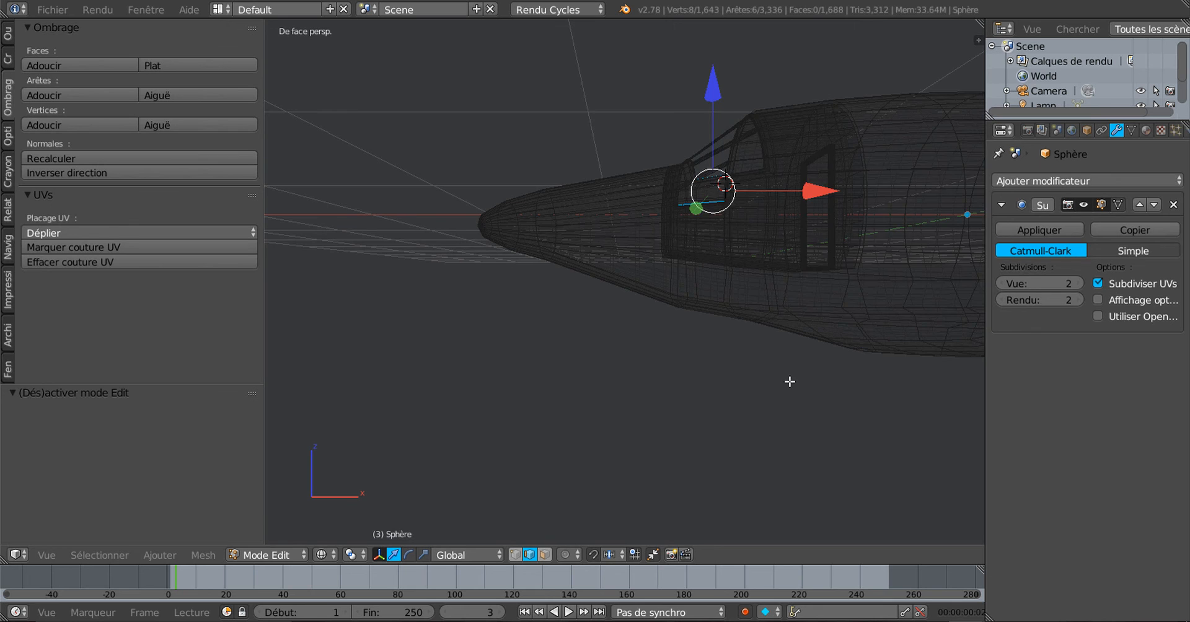
{"action": "scroll", "coordinate": [756, 438], "scroll_direction": "up", "scroll_amount": 3}
{"action": "scroll", "coordinate": [753, 479], "scroll_direction": "up", "scroll_amount": 1}
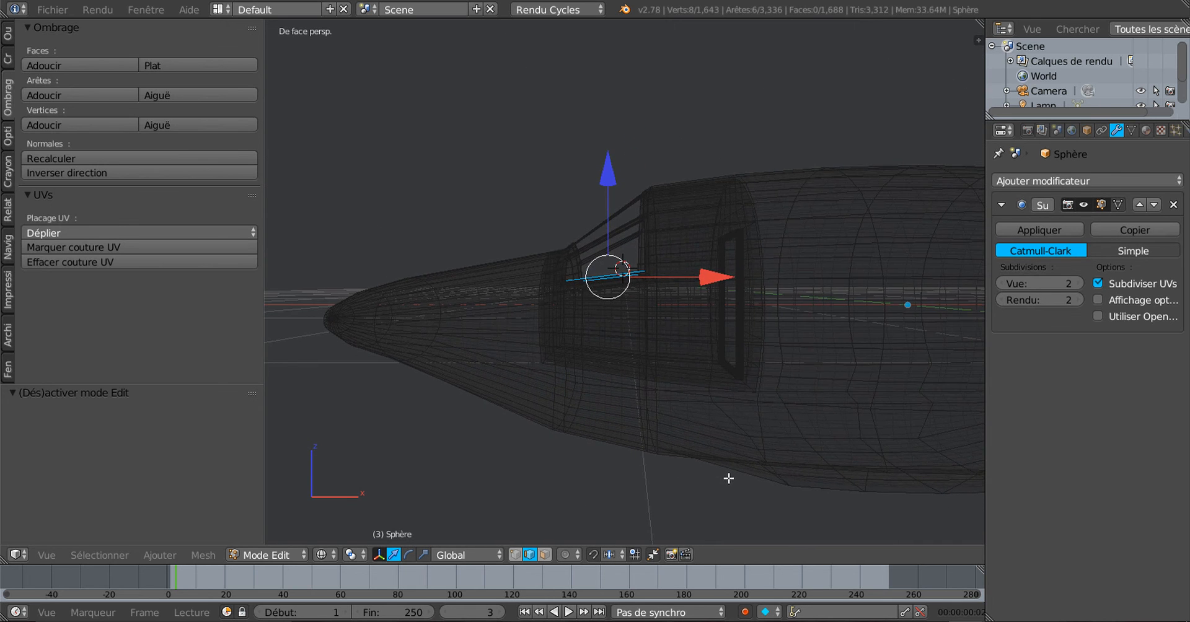
{"action": "scroll", "coordinate": [717, 446], "scroll_direction": "up", "scroll_amount": 3}
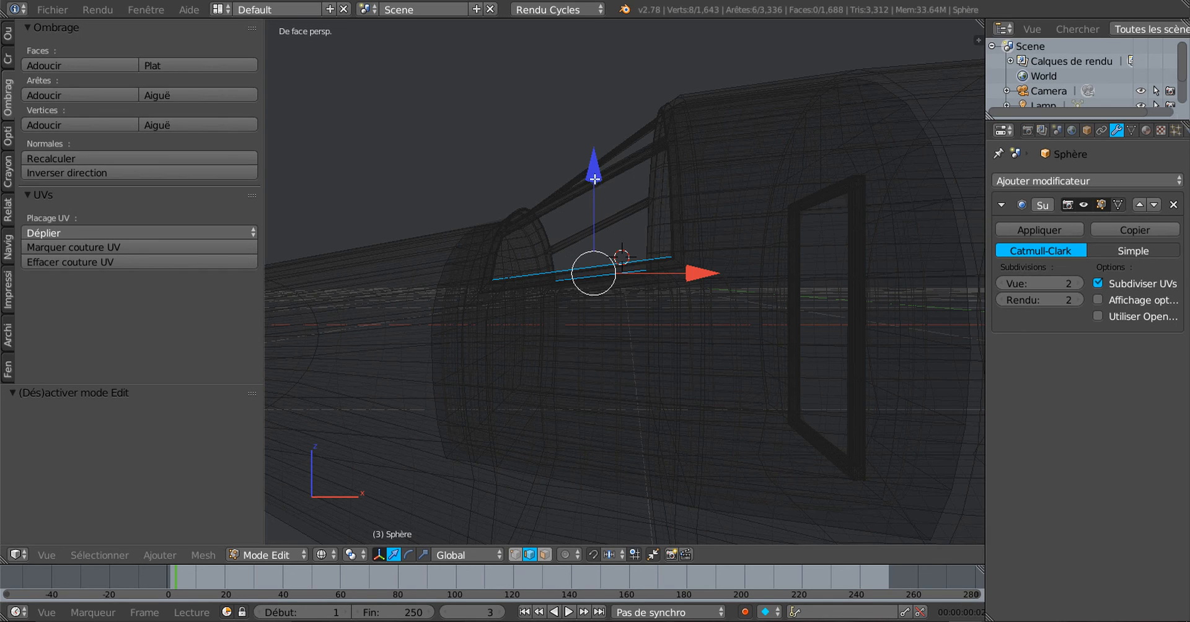
{"action": "left_click_drag", "start_coordinate": [594, 176], "coordinate": [594, 179]}
{"action": "key", "text": "Tab"}
{"action": "key", "text": "Tab"}
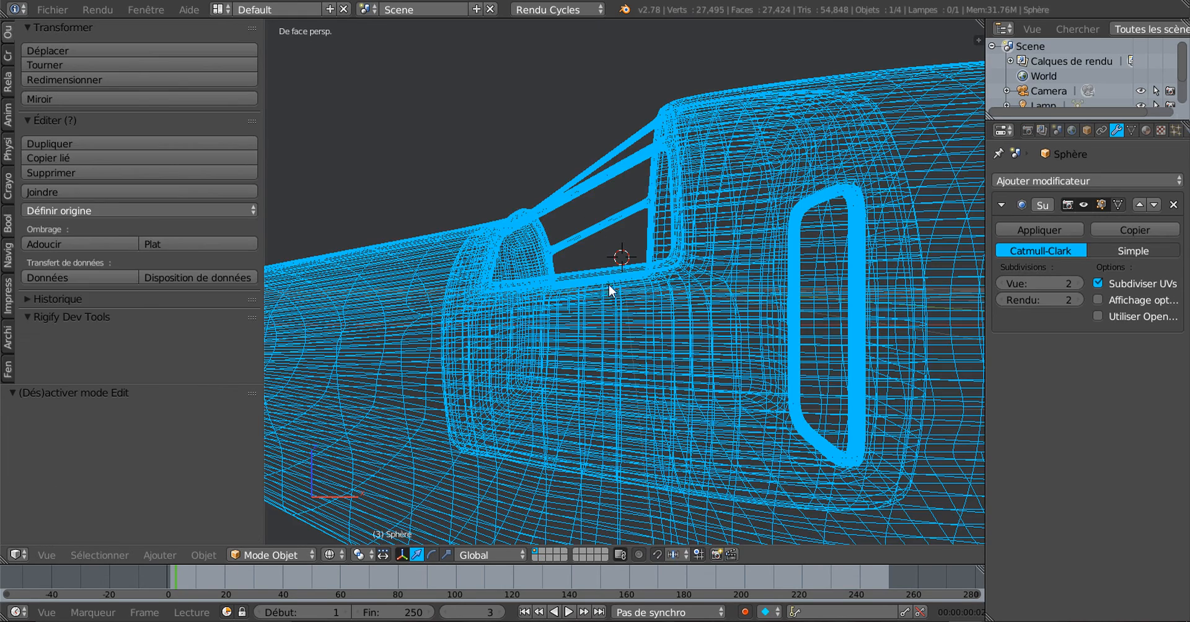
{"action": "key", "text": "Tab"}
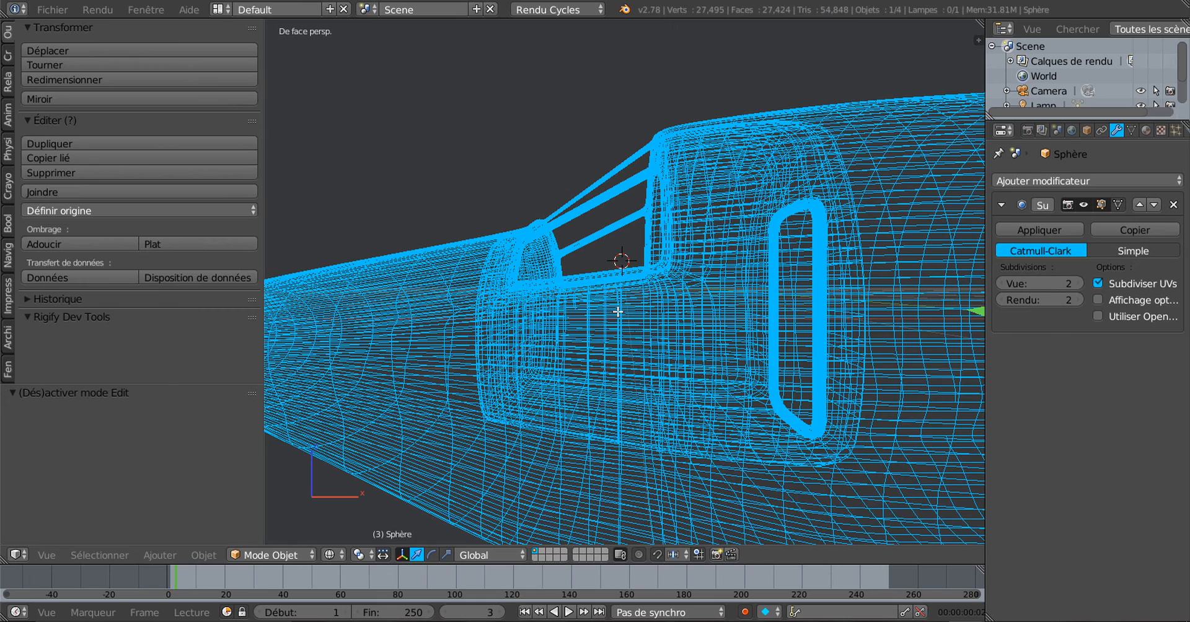
Restore solid shading and look over the fuselage and its cockpit openings
{"action": "key", "text": "z"}
{"action": "mouse_move", "coordinate": [619, 315]}
{"action": "middle_mouse_down"}
{"action": "mouse_move", "coordinate": [725, 394]}
{"action": "mouse_move", "coordinate": [800, 370]}
{"action": "mouse_move", "coordinate": [649, 340]}
{"action": "mouse_move", "coordinate": [803, 375]}
{"action": "middle_mouse_up"}
{"action": "scroll", "coordinate": [723, 392], "scroll_direction": "up", "scroll_amount": 3}
{"action": "scroll", "coordinate": [639, 336], "scroll_direction": "down", "scroll_amount": 8}
{"action": "key", "text": "Tab"}
{"action": "key", "text": "Tab"}
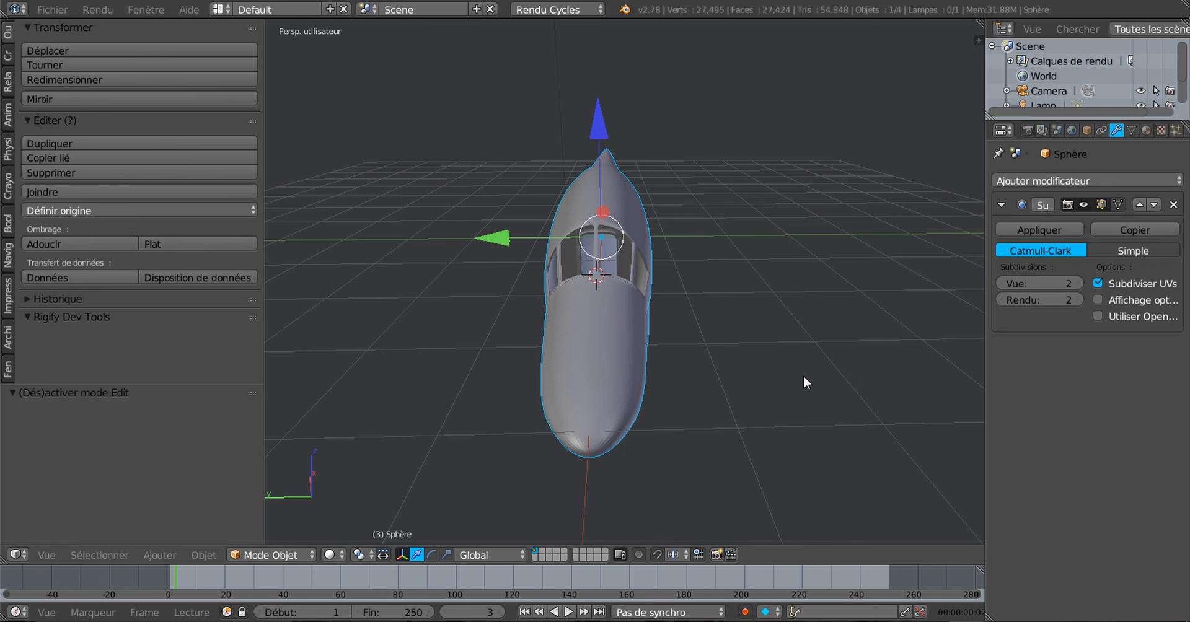
Show the fuselage from above and widen the 3D view by narrowing the regions on both sides
{"action": "key", "text": "KP_1"}
{"action": "key", "text": "KP_7"}
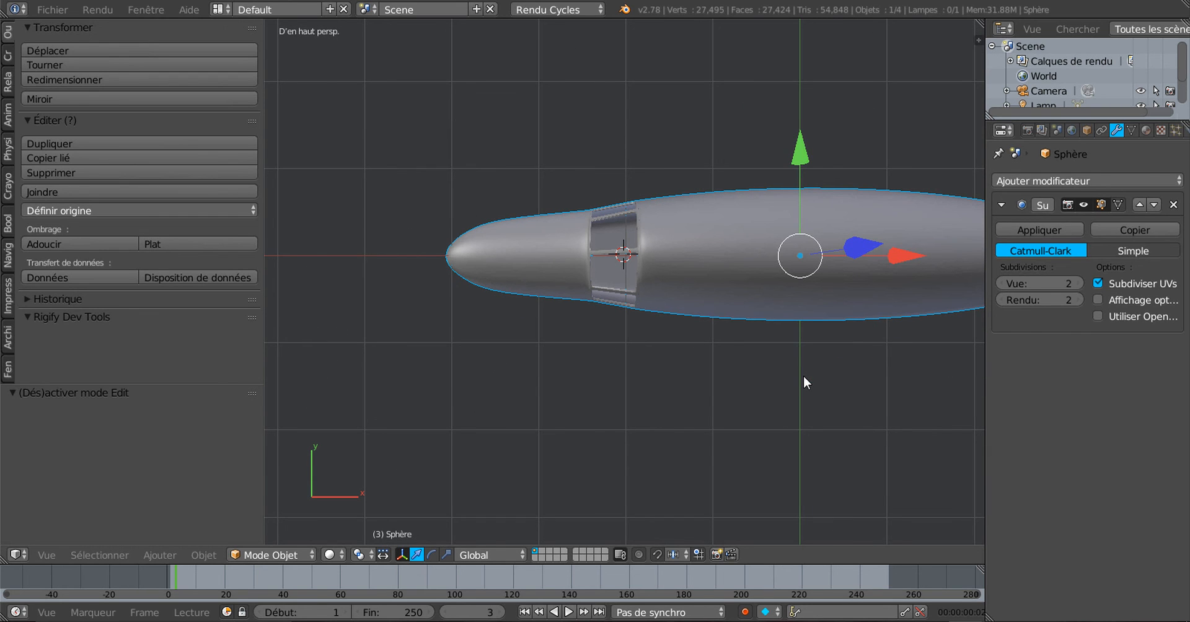
{"action": "scroll", "coordinate": [803, 375], "scroll_direction": "down", "scroll_amount": 4}
{"action": "scroll", "coordinate": [803, 376], "scroll_direction": "up", "scroll_amount": 4}
{"action": "middle_click_drag", "start_coordinate": [815, 414], "coordinate": [706, 462], "text": "shift"}
{"action": "left_click_drag", "start_coordinate": [264, 335], "coordinate": [73, 371]}
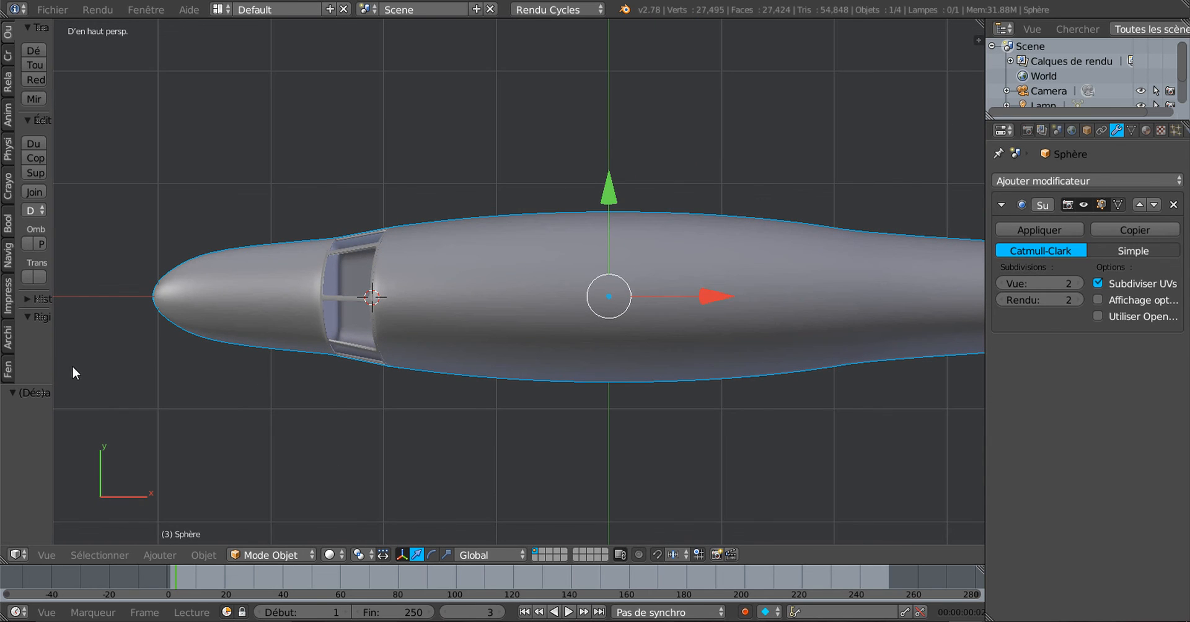
{"action": "left_click_drag", "start_coordinate": [985, 427], "coordinate": [1048, 427]}
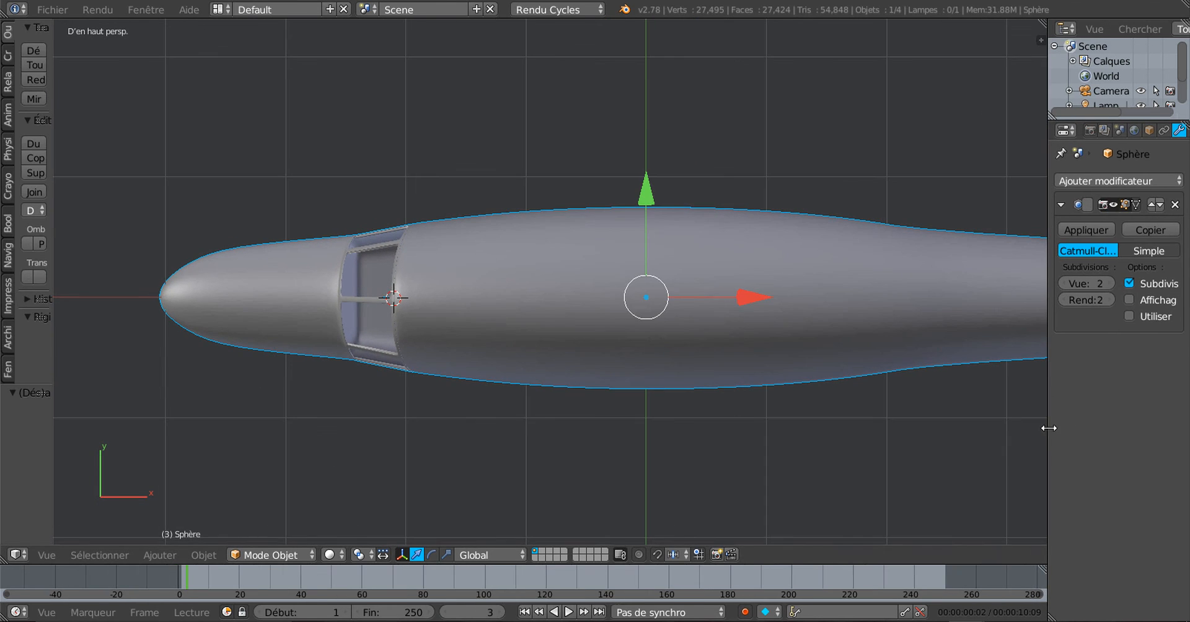
Select the fuselage's lengthwise centre edge loop behind the cockpit and the matching centre edges on the nose in Edit Mode
{"action": "key", "text": "Tab"}
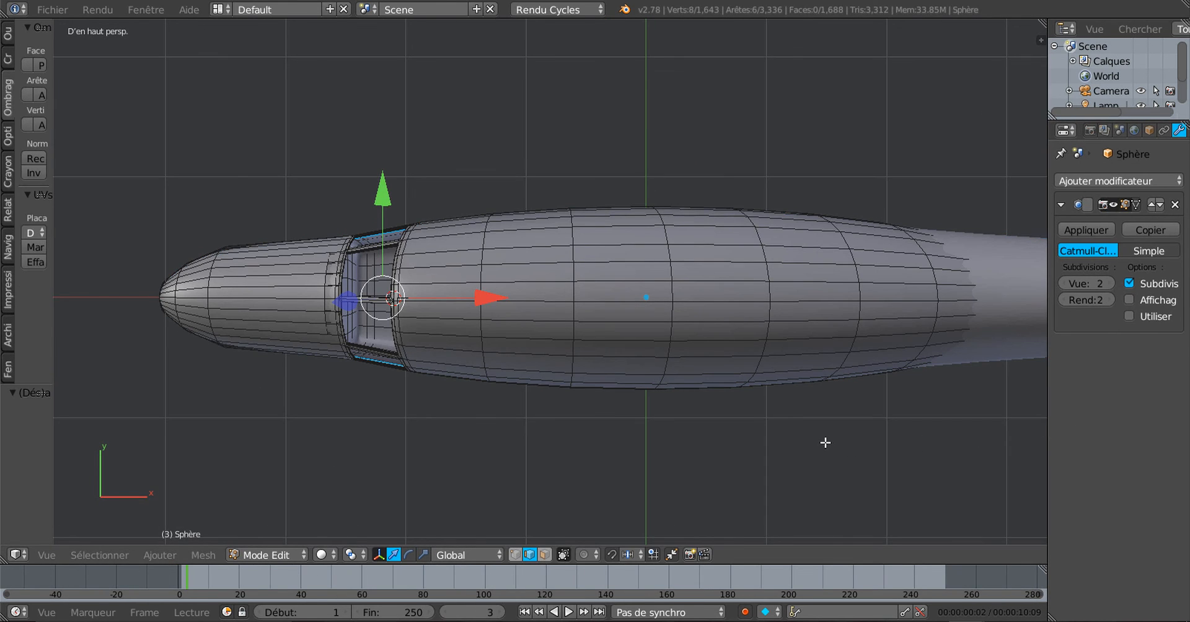
{"action": "middle_click_drag", "start_coordinate": [825, 442], "coordinate": [802, 468], "text": "shift"}
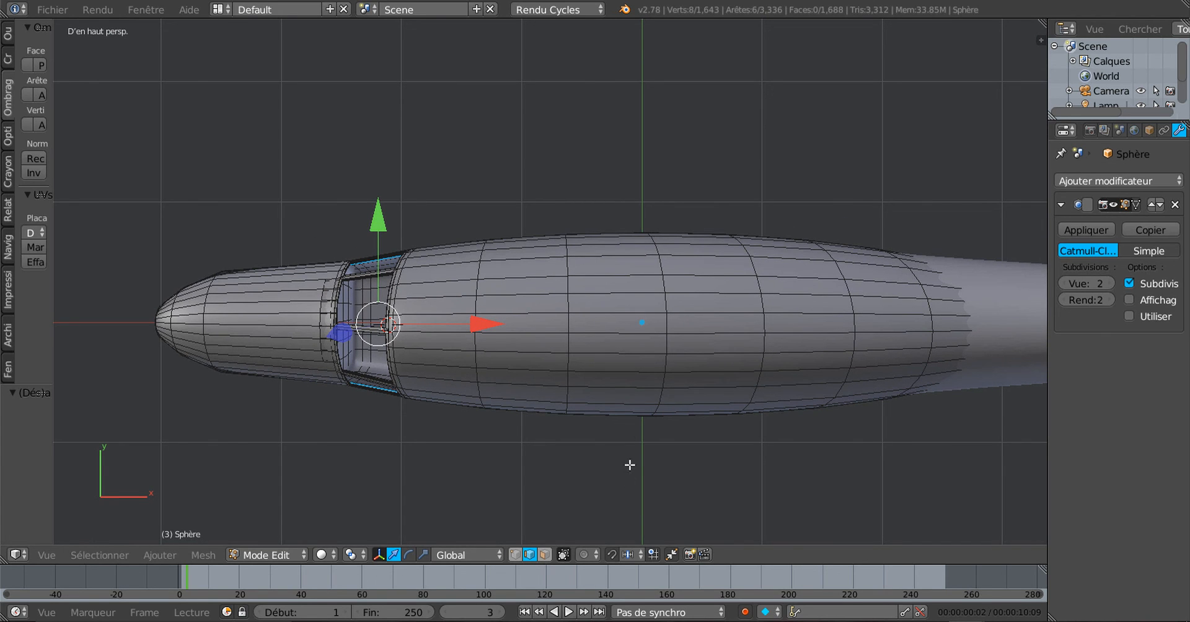
{"action": "scroll", "coordinate": [648, 437], "scroll_direction": "up", "scroll_amount": 1}
{"action": "scroll", "coordinate": [649, 438], "scroll_direction": "down", "scroll_amount": 1}
{"action": "scroll", "coordinate": [663, 452], "scroll_direction": "up", "scroll_amount": 1}
{"action": "scroll", "coordinate": [660, 443], "scroll_direction": "down", "scroll_amount": 1}
{"action": "right_click", "coordinate": [627, 331], "text": "alt"}
{"action": "scroll", "coordinate": [557, 447], "scroll_direction": "down", "scroll_amount": 1}
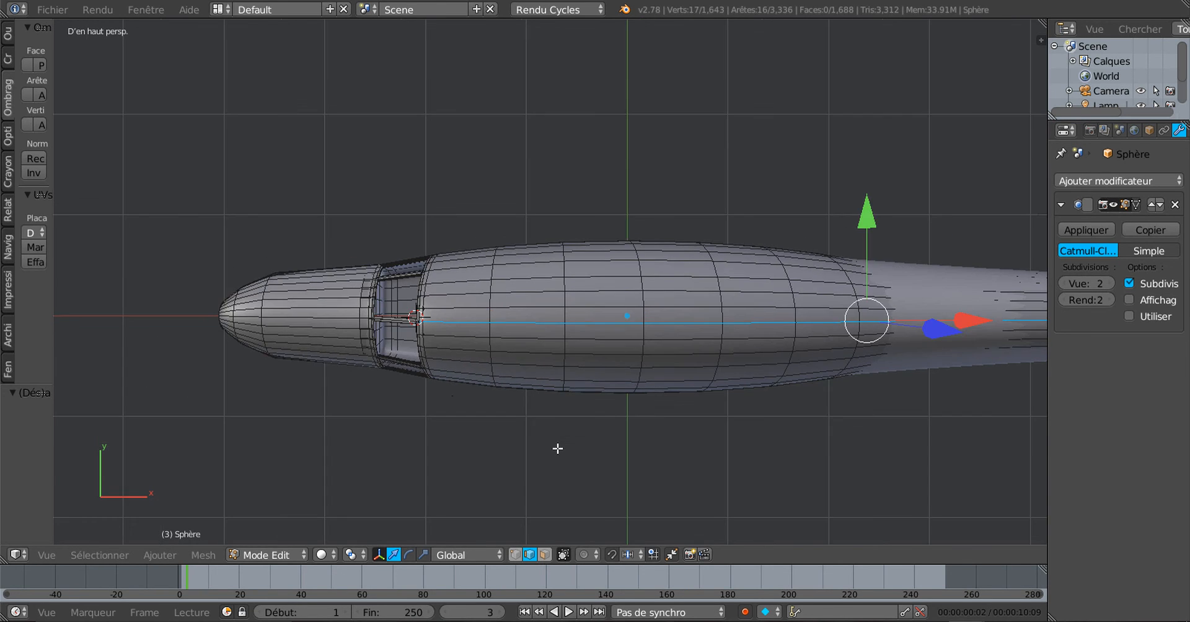
{"action": "scroll", "coordinate": [474, 409], "scroll_direction": "up", "scroll_amount": 1}
{"action": "right_click", "coordinate": [286, 333], "text": "alt+shift"}
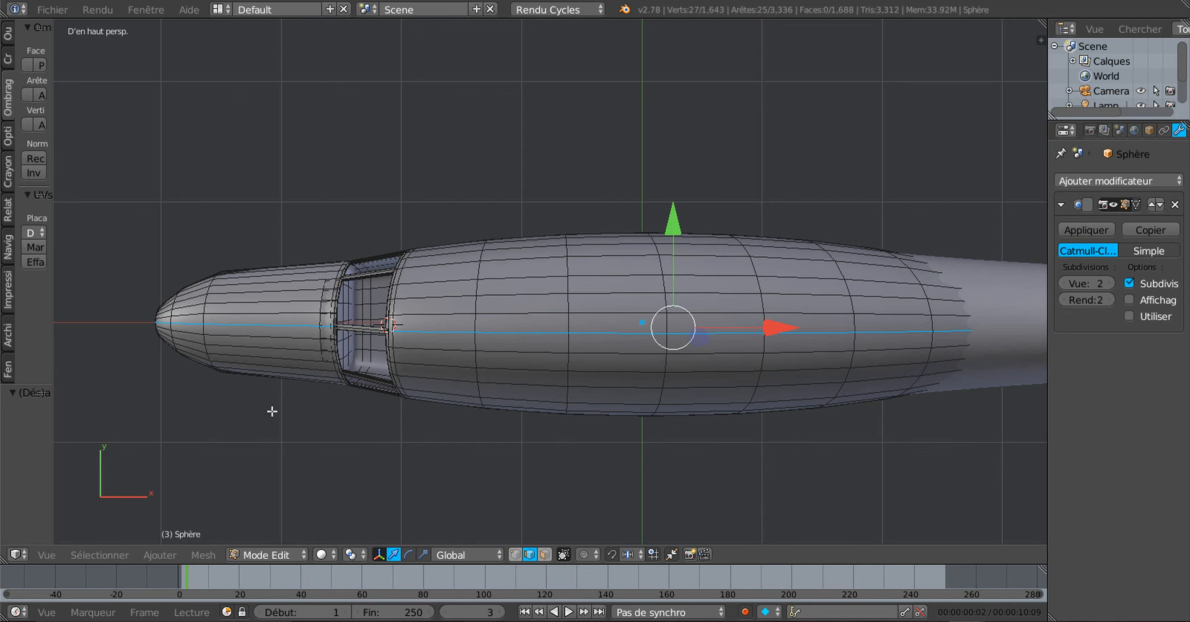
Add the lengthwise centre edge loop on the fuselage's underside to the selection and check it from the front and right views
{"action": "middle_click_drag", "start_coordinate": [272, 414], "coordinate": [595, 314]}
{"action": "right_click", "coordinate": [598, 305], "text": "alt+shift"}
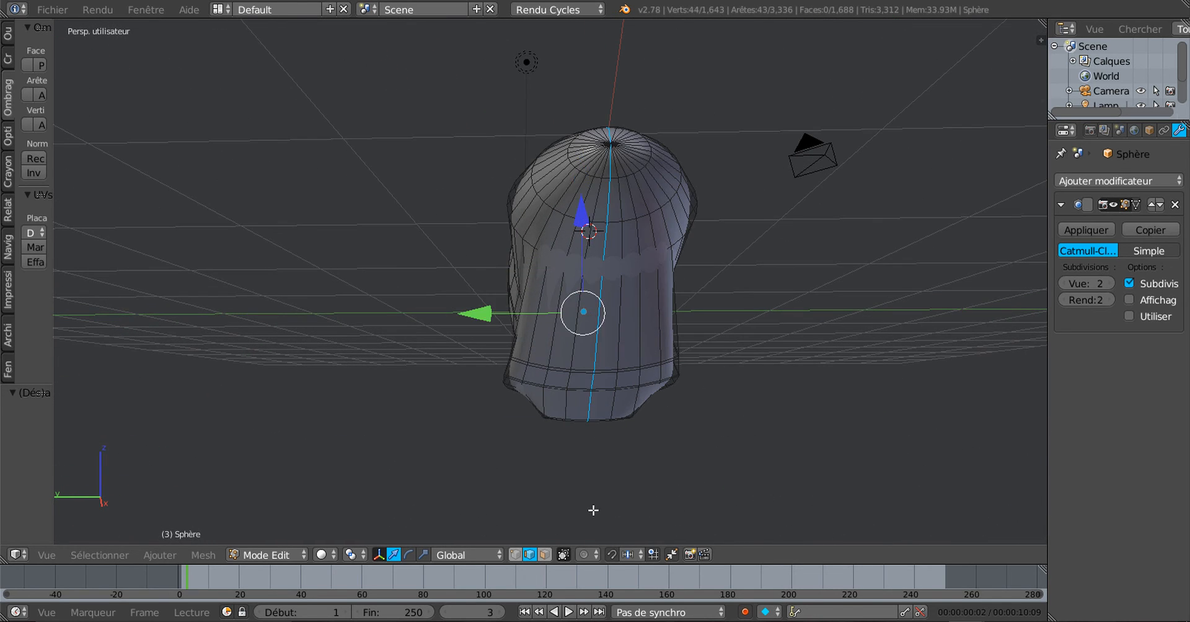
{"action": "middle_click_drag", "start_coordinate": [592, 510], "coordinate": [590, 404]}
{"action": "scroll", "coordinate": [592, 389], "scroll_direction": "down", "scroll_amount": 5}
{"action": "middle_click_drag", "start_coordinate": [582, 467], "coordinate": [613, 453]}
{"action": "key", "text": "KP_1"}
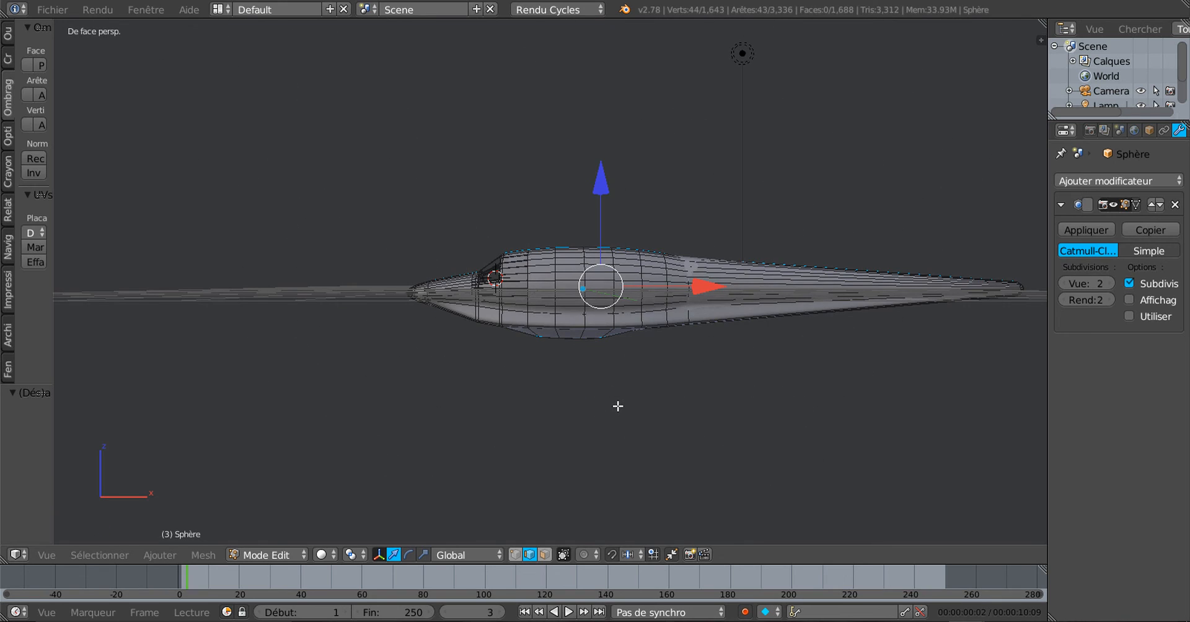
{"action": "key", "text": "KP_3"}
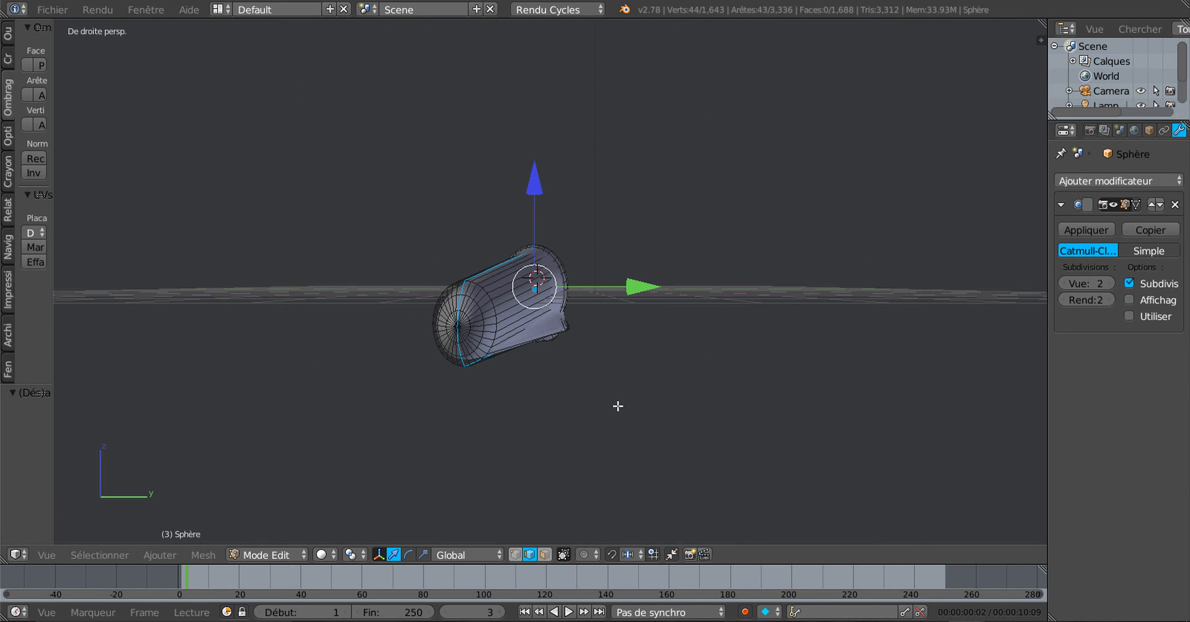
Show the fuselage in orthographic front view and widen the tool region so its option names are readable
{"action": "key", "text": "KP_5"}
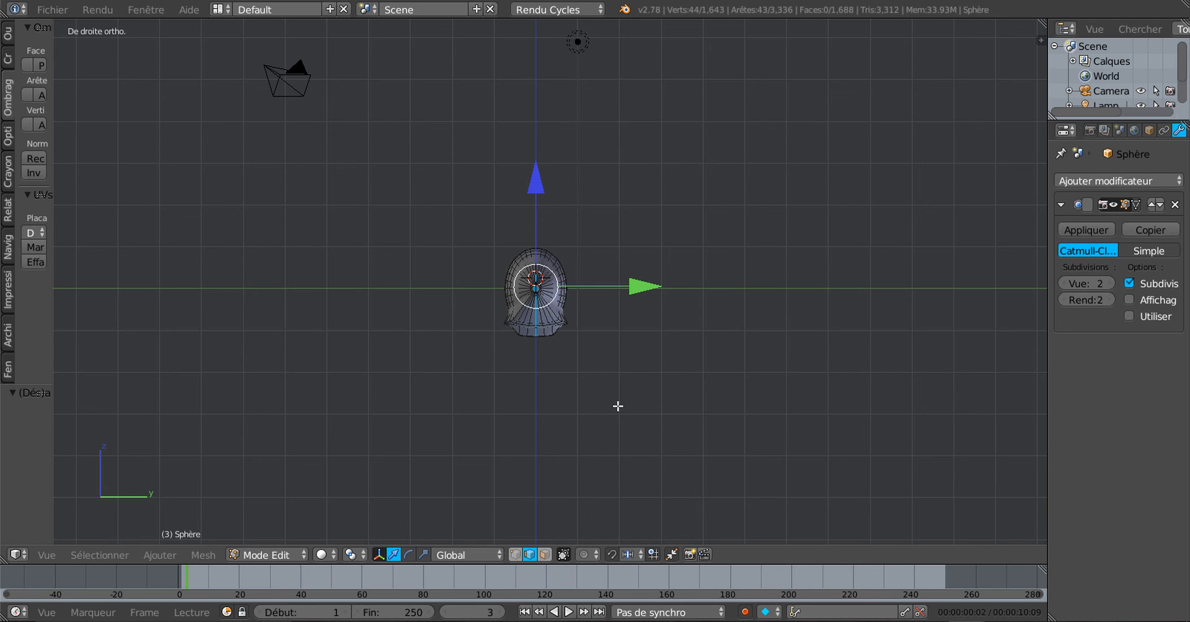
{"action": "key", "text": "KP_1"}
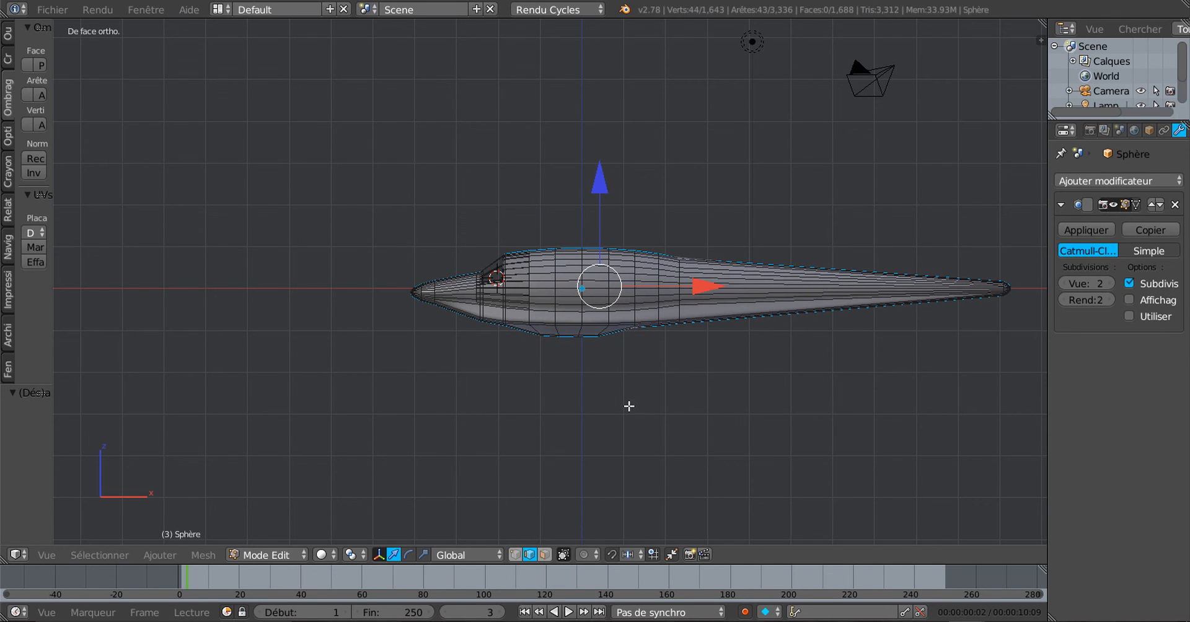
{"action": "scroll", "coordinate": [629, 406], "scroll_direction": "up", "scroll_amount": 4}
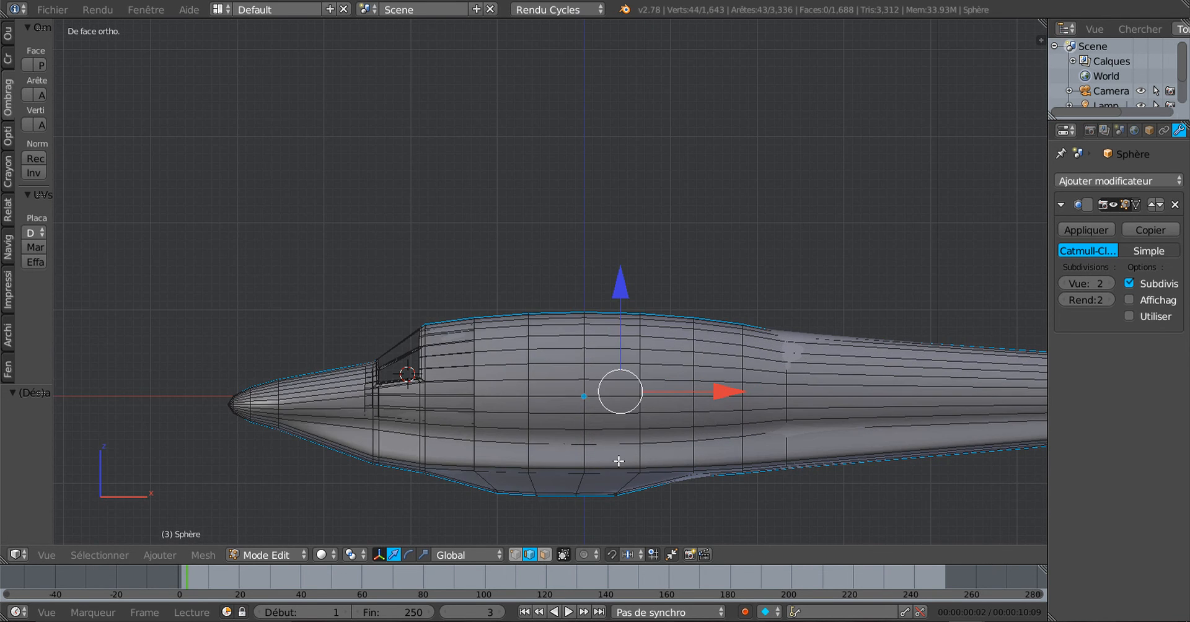
{"action": "scroll", "coordinate": [589, 445], "scroll_direction": "down", "scroll_amount": 1}
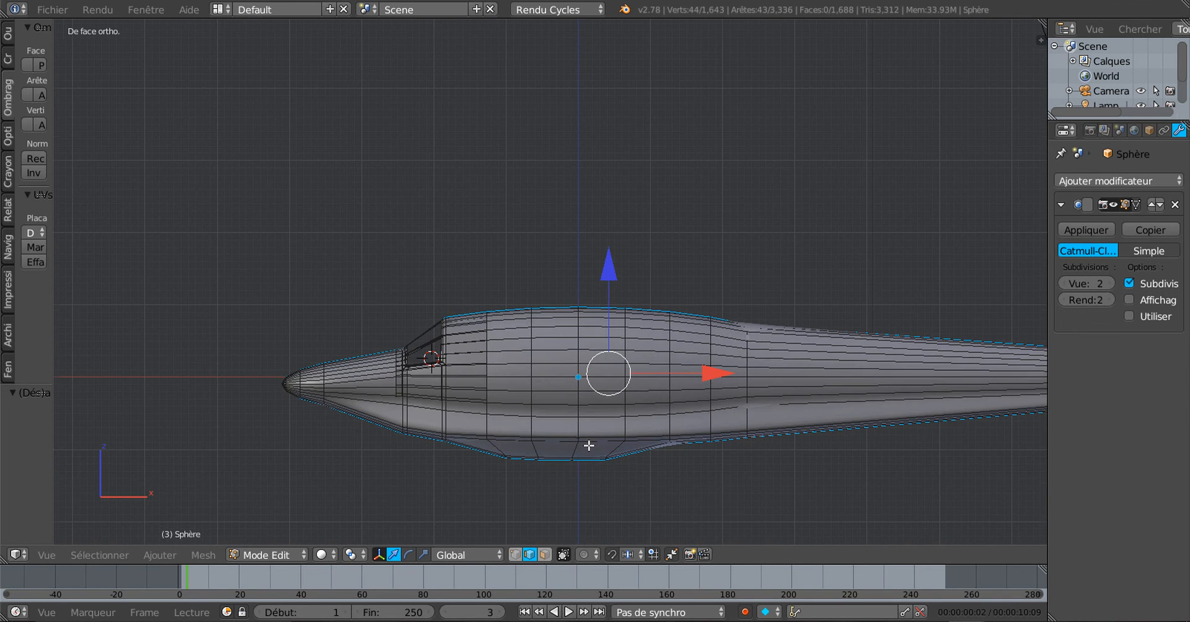
{"action": "scroll", "coordinate": [589, 449], "scroll_direction": "down", "scroll_amount": 2}
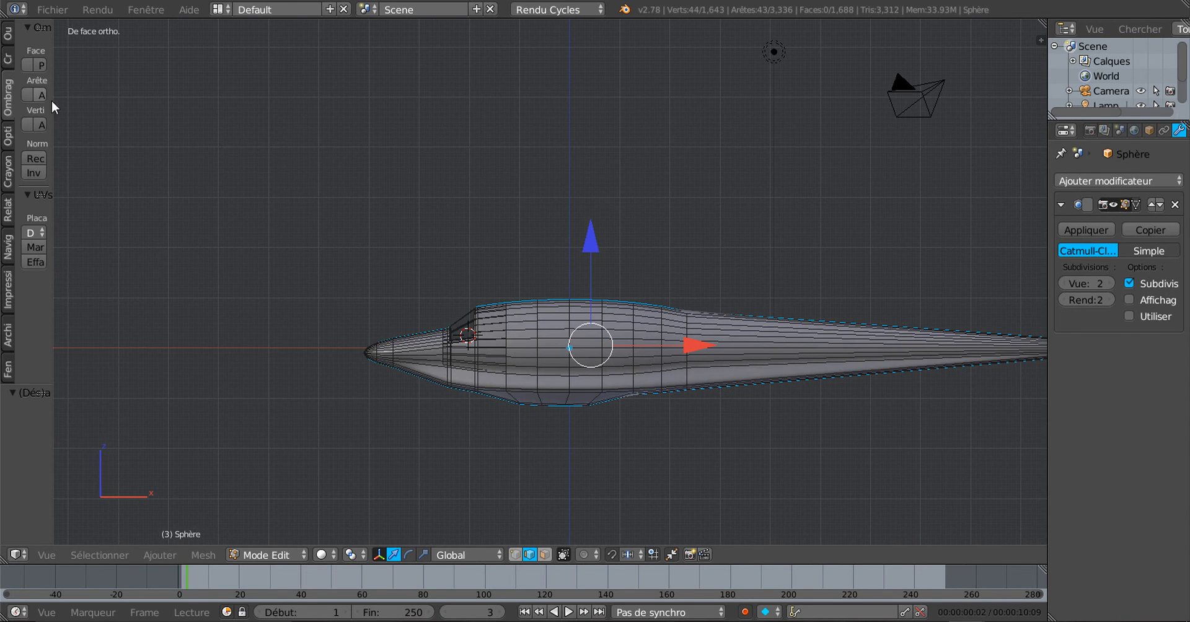
{"action": "left_click_drag", "start_coordinate": [55, 109], "coordinate": [215, 109]}
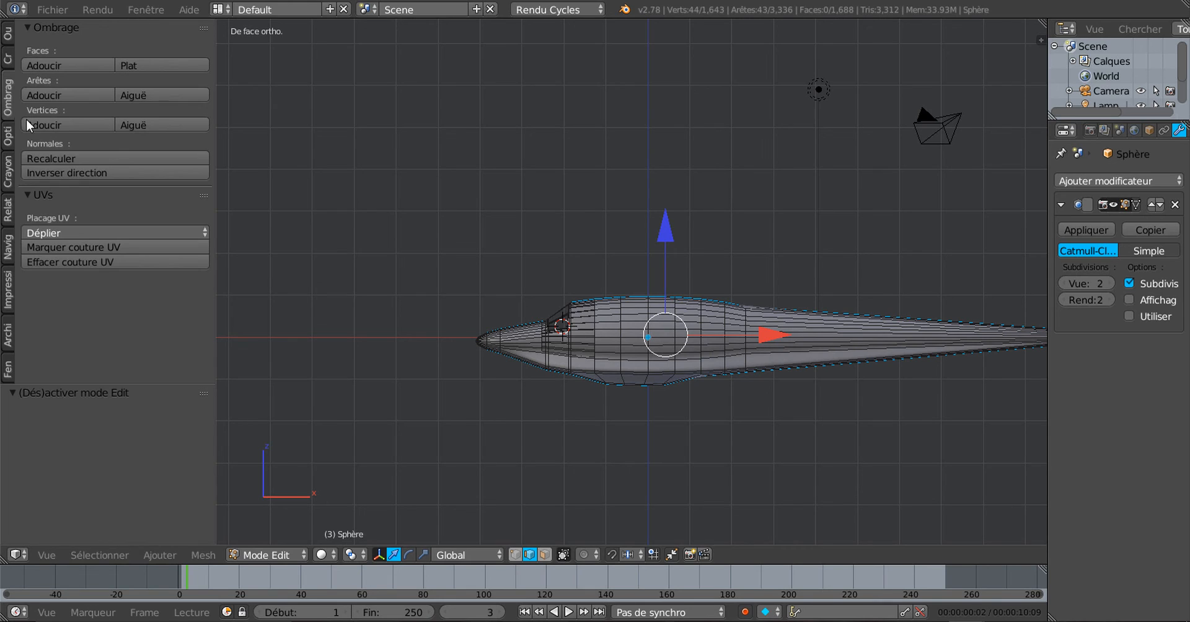
{"action": "key", "text": "Tab"}
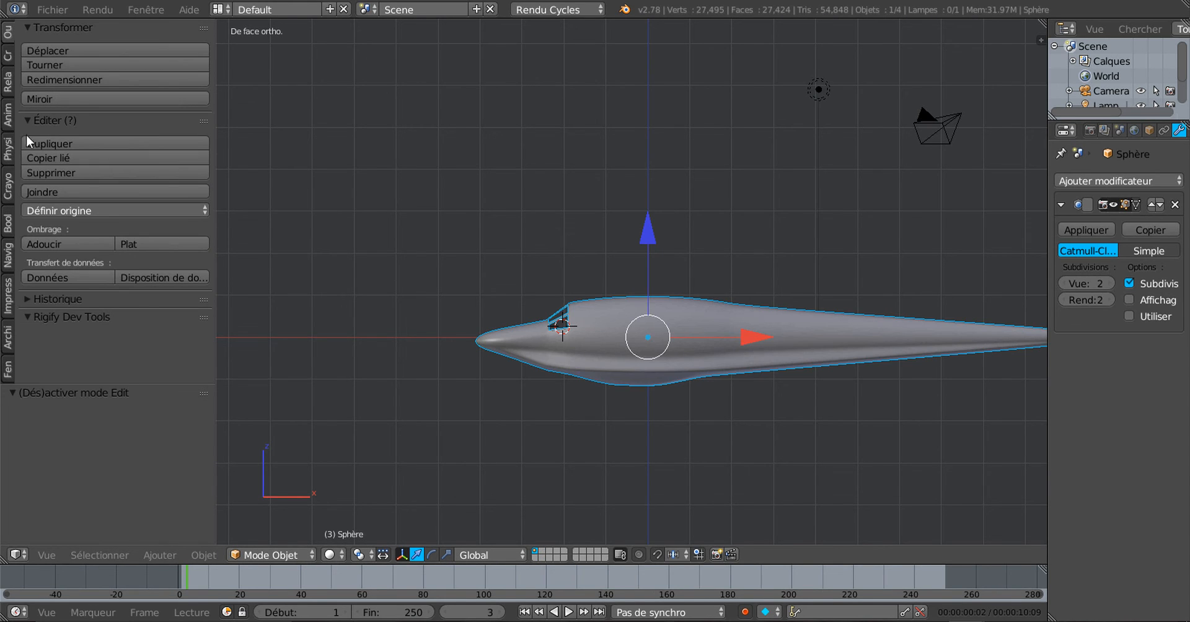
{"action": "left_click", "coordinate": [8, 56]}
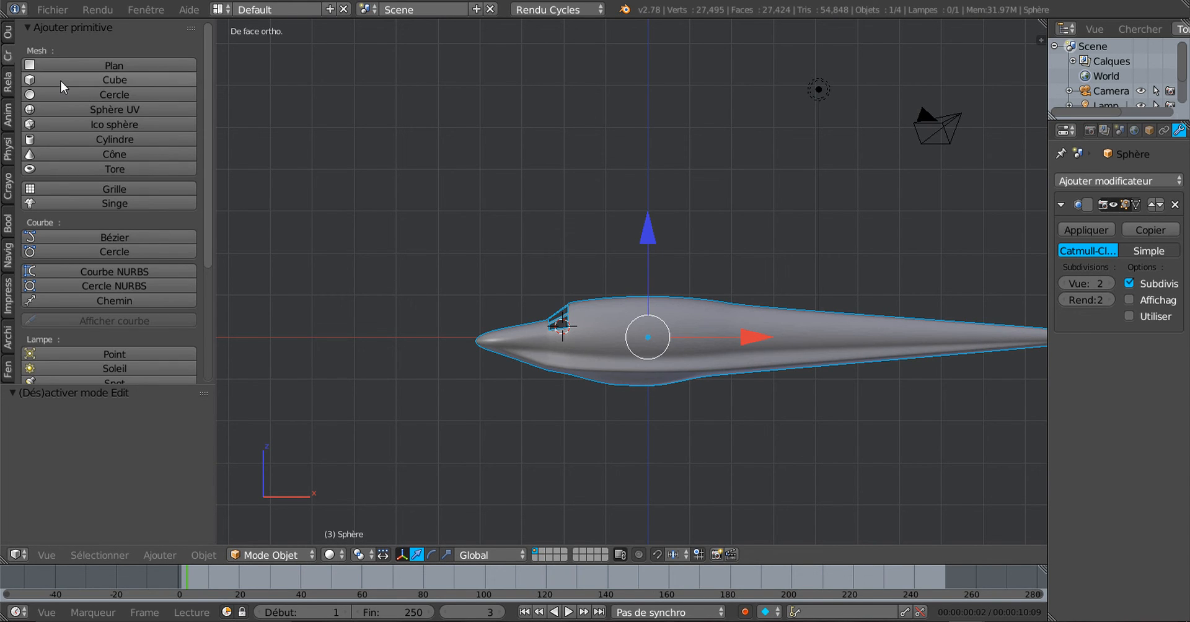
{"action": "left_click", "coordinate": [37, 79]}
{"action": "left_click_drag", "start_coordinate": [565, 245], "coordinate": [566, 162]}
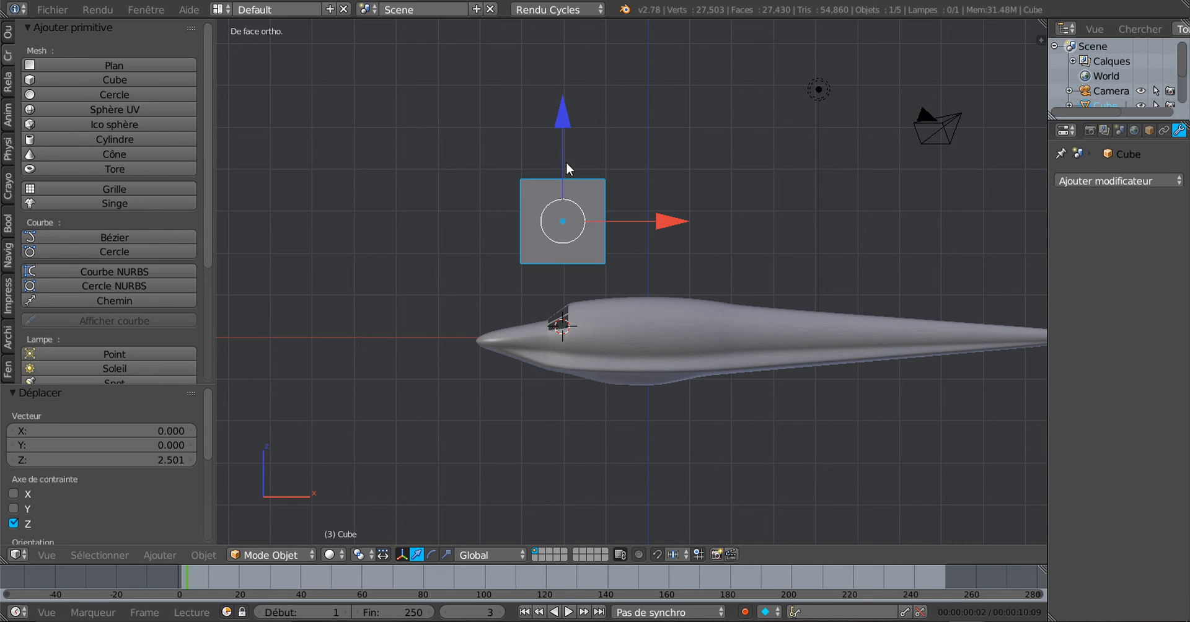
{"action": "left_click", "coordinate": [445, 555]}
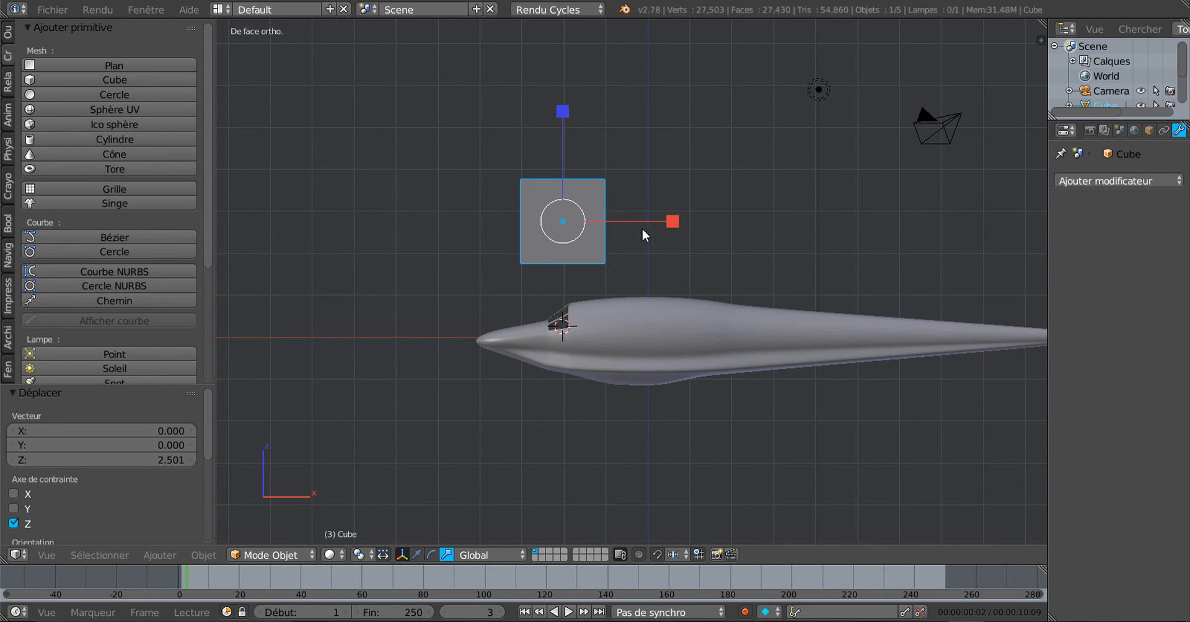
{"action": "scroll", "coordinate": [644, 242], "scroll_direction": "up", "scroll_amount": 2}
{"action": "left_click_drag", "start_coordinate": [642, 194], "coordinate": [750, 204]}
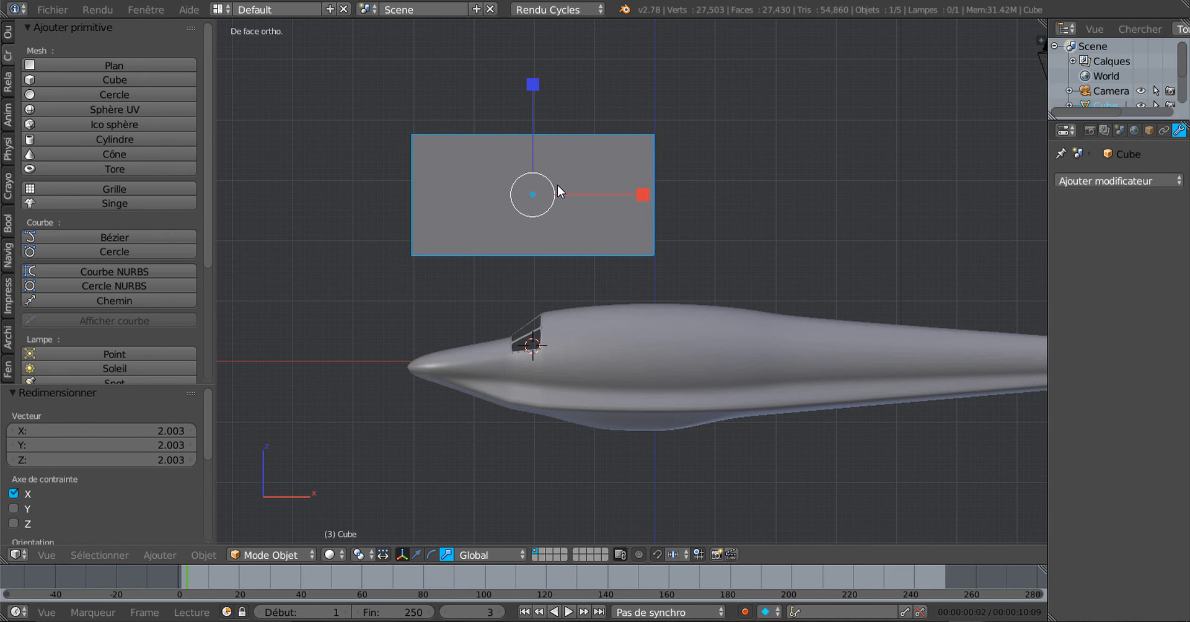
{"action": "key", "text": "x"}
{"action": "left_click", "coordinate": [582, 214]}
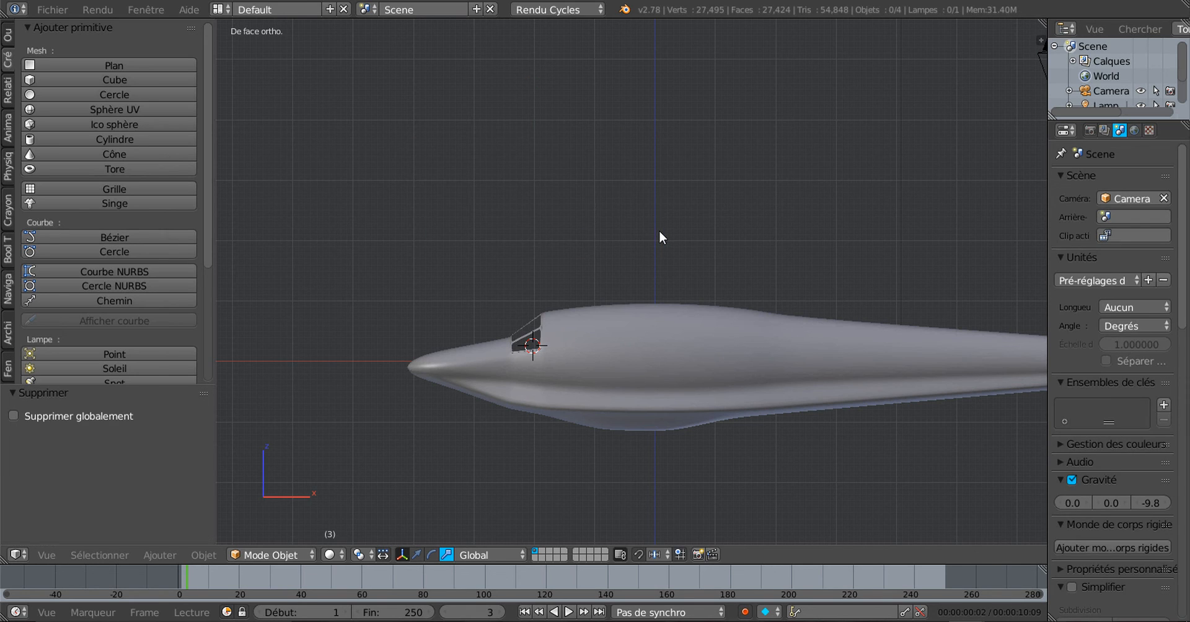
Snap the 3D cursor to the scene centre
{"action": "key", "text": "shift+s"}
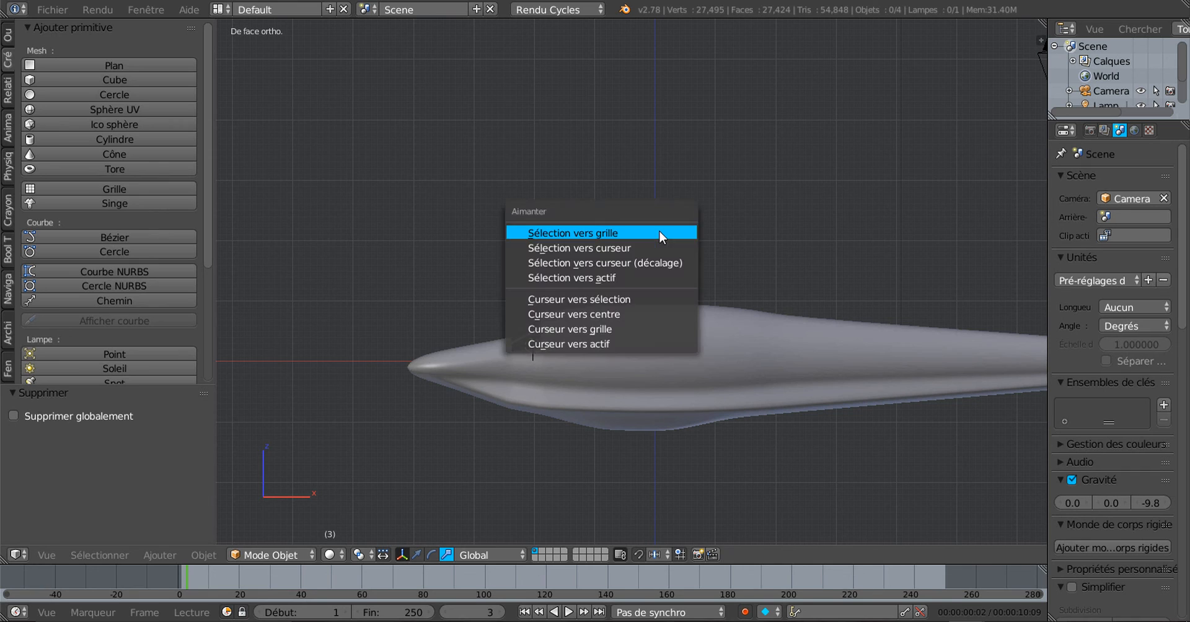
{"action": "left_click", "coordinate": [638, 314]}
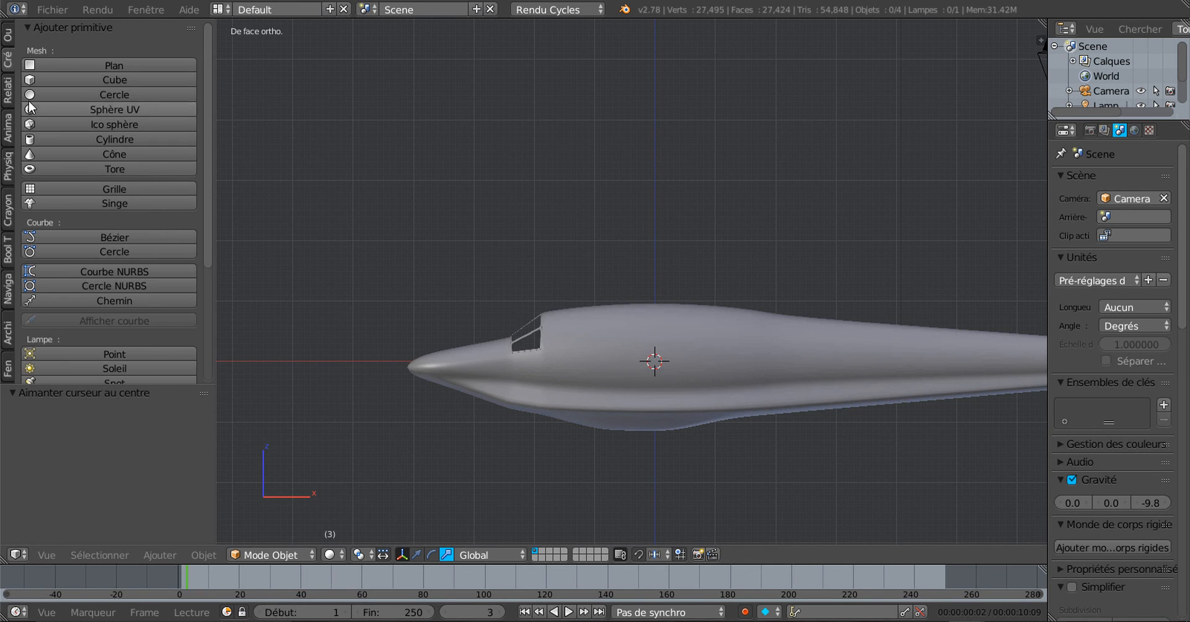
Add a cube at the scene centre and raise it about 3.2 units above the fuselage along Z
{"action": "left_click", "coordinate": [34, 79]}
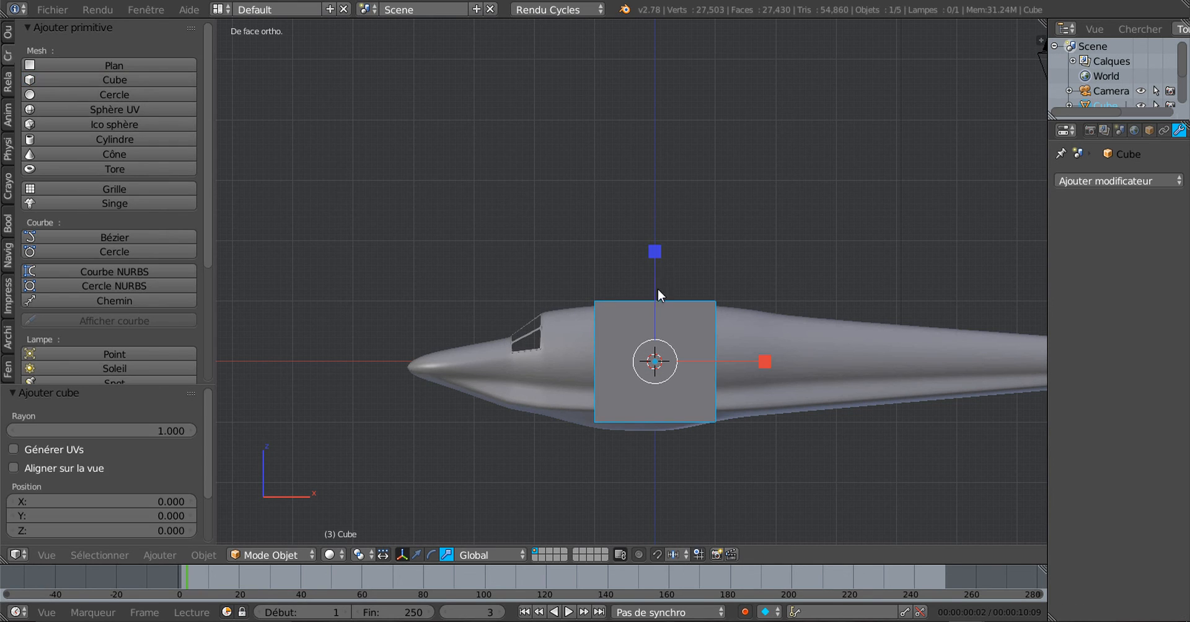
{"action": "left_click", "coordinate": [417, 556]}
{"action": "left_click_drag", "start_coordinate": [653, 257], "coordinate": [668, 112]}
Stretch the cube along X to about three times its length, in scalings of about 1.99, 1.47 and 1.02
{"action": "left_click", "coordinate": [448, 551]}
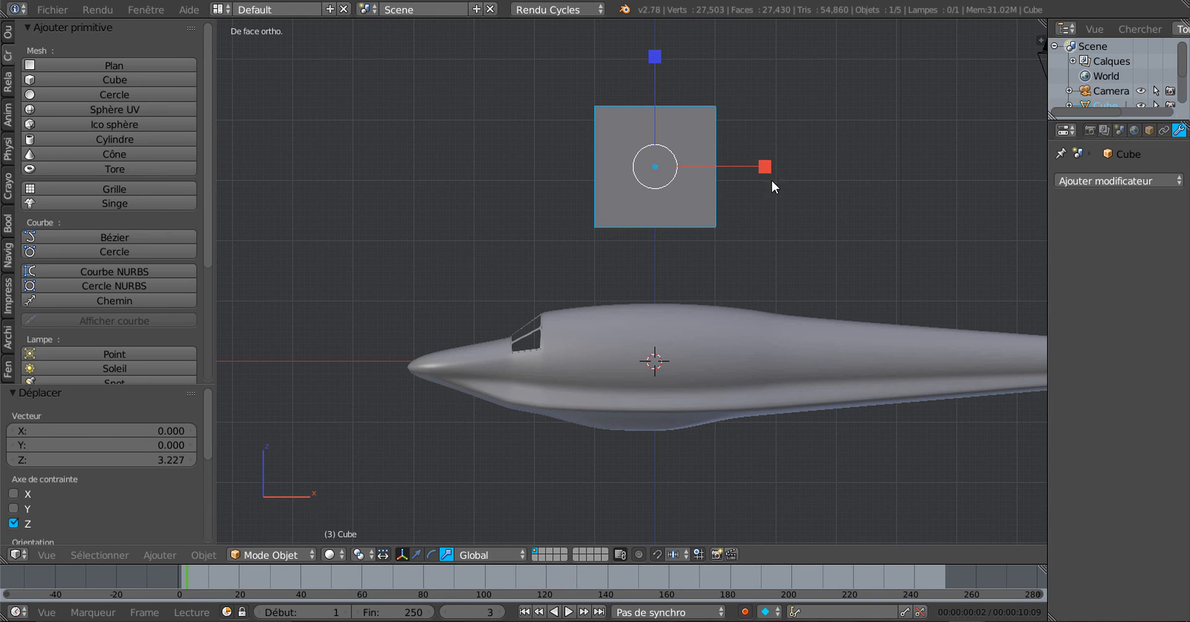
{"action": "left_click_drag", "start_coordinate": [769, 162], "coordinate": [882, 158]}
{"action": "middle_click_drag", "start_coordinate": [888, 160], "coordinate": [820, 214]}
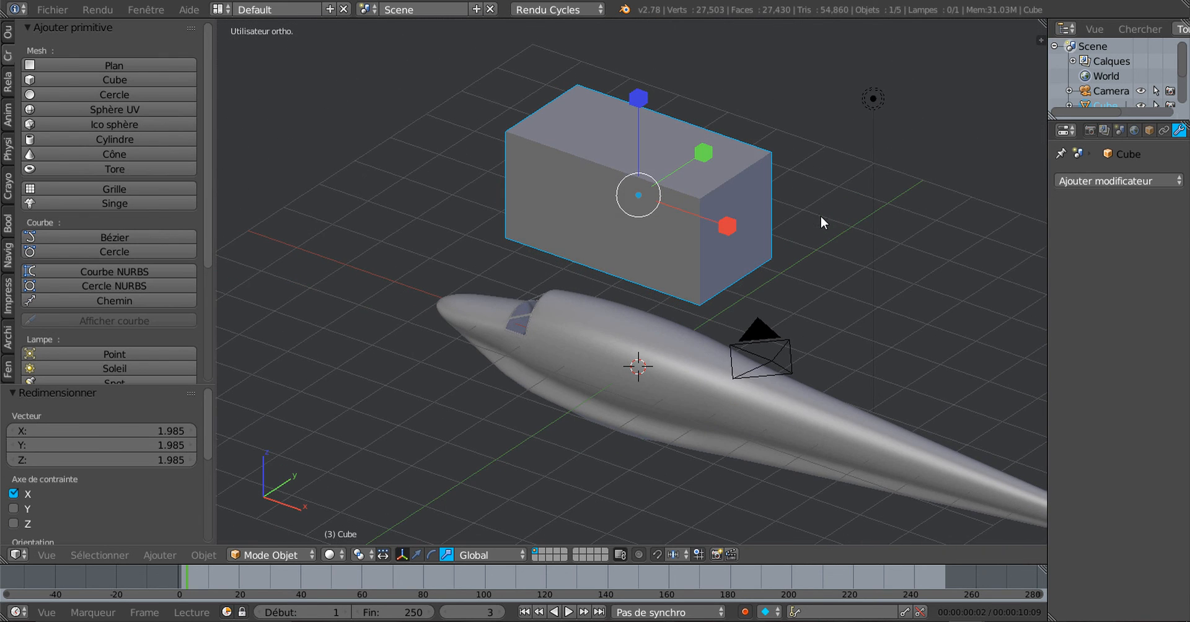
{"action": "left_click_drag", "start_coordinate": [739, 226], "coordinate": [753, 292]}
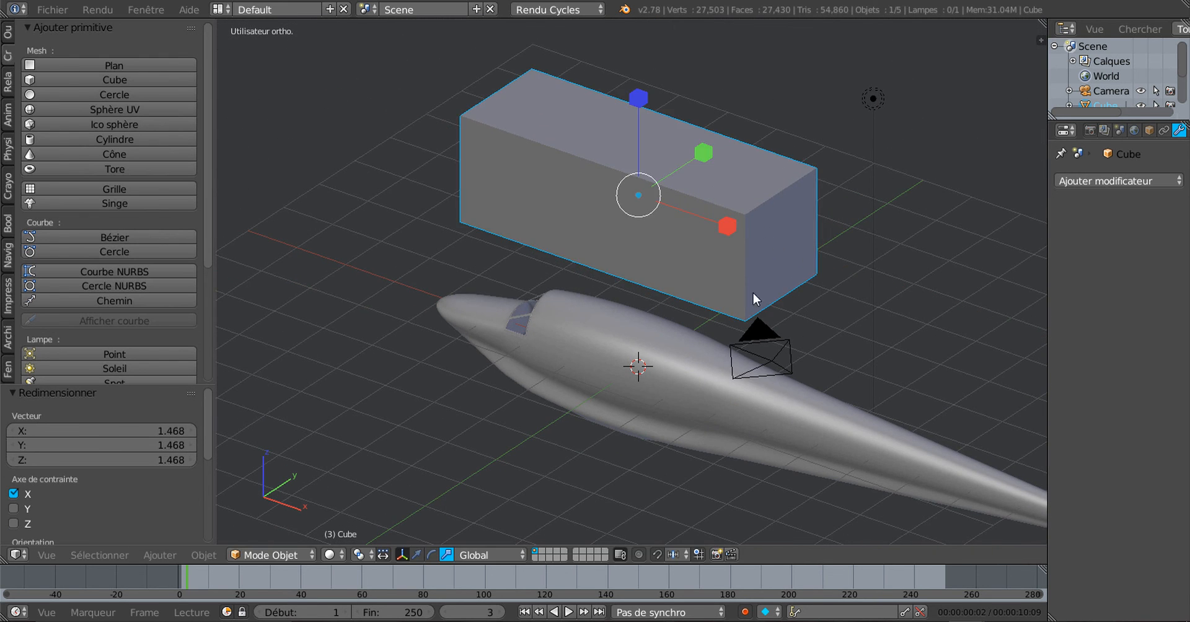
{"action": "key", "text": "KP_1"}
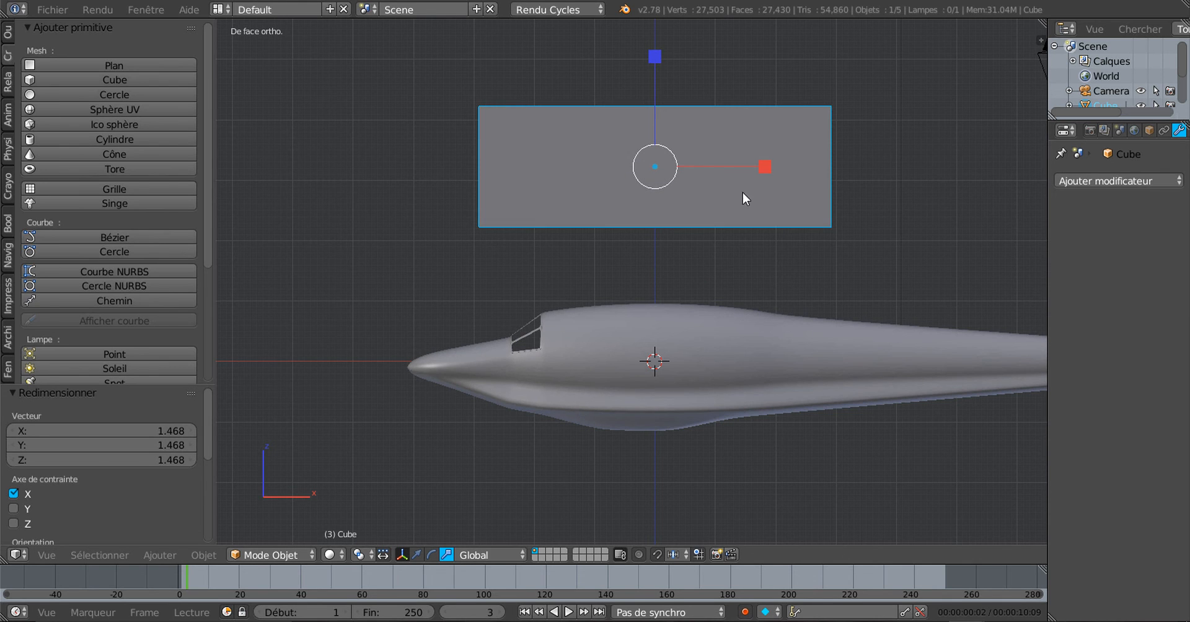
{"action": "left_click_drag", "start_coordinate": [759, 164], "coordinate": [765, 170]}
Widen the box along Y by a factor of about 2.03
{"action": "middle_click_drag", "start_coordinate": [862, 222], "coordinate": [711, 220]}
{"action": "left_click_drag", "start_coordinate": [711, 220], "coordinate": [815, 164]}
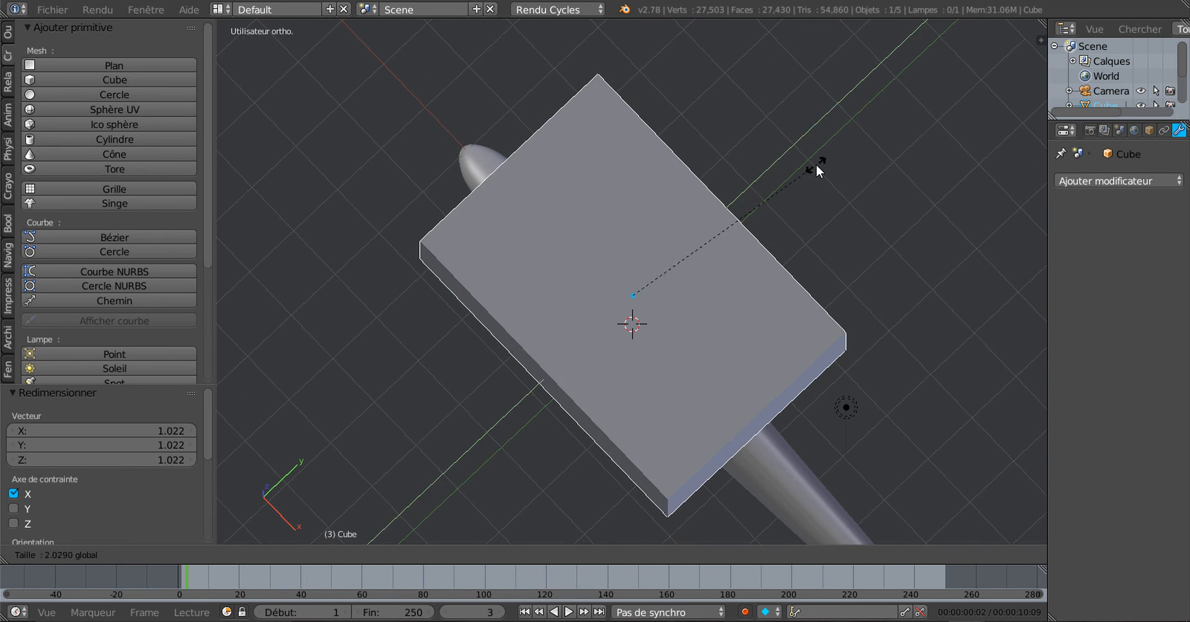
{"action": "middle_click_drag", "start_coordinate": [815, 164], "coordinate": [549, 266]}
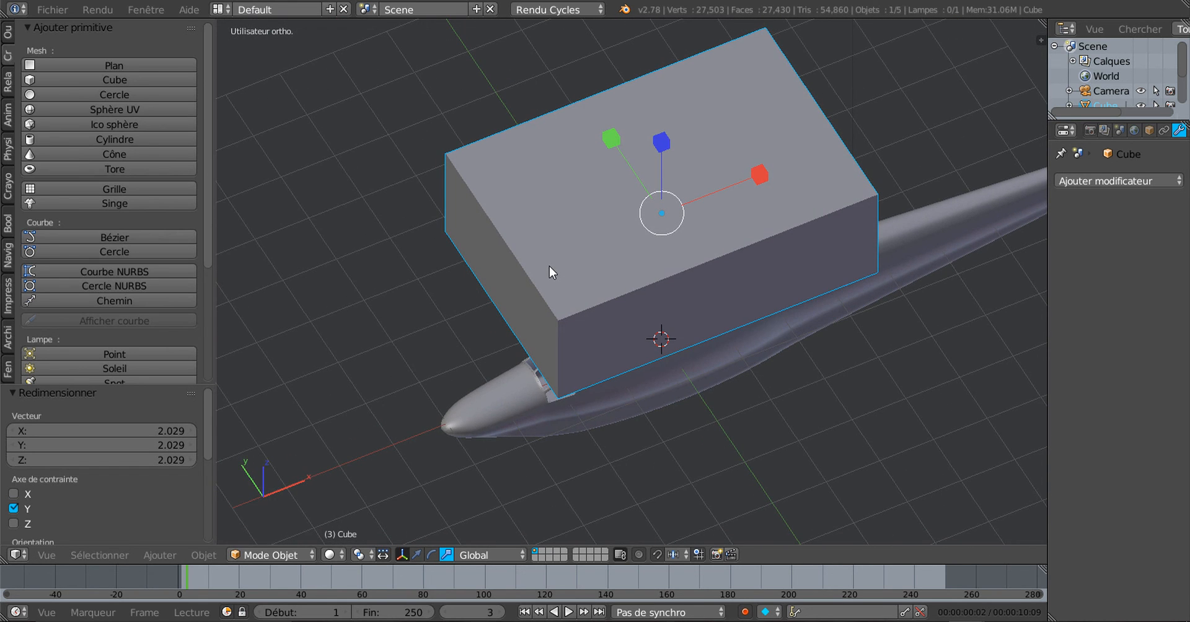
Delete the box above the fuselage
{"action": "key", "text": "KP_1"}
{"action": "mouse_move", "coordinate": [753, 243]}
{"action": "middle_mouse_down"}
{"action": "mouse_move", "coordinate": [597, 253]}
{"action": "mouse_move", "coordinate": [693, 303]}
{"action": "mouse_move", "coordinate": [782, 294]}
{"action": "mouse_move", "coordinate": [731, 250]}
{"action": "mouse_move", "coordinate": [758, 238]}
{"action": "mouse_move", "coordinate": [736, 241]}
{"action": "mouse_move", "coordinate": [746, 234]}
{"action": "middle_mouse_up"}
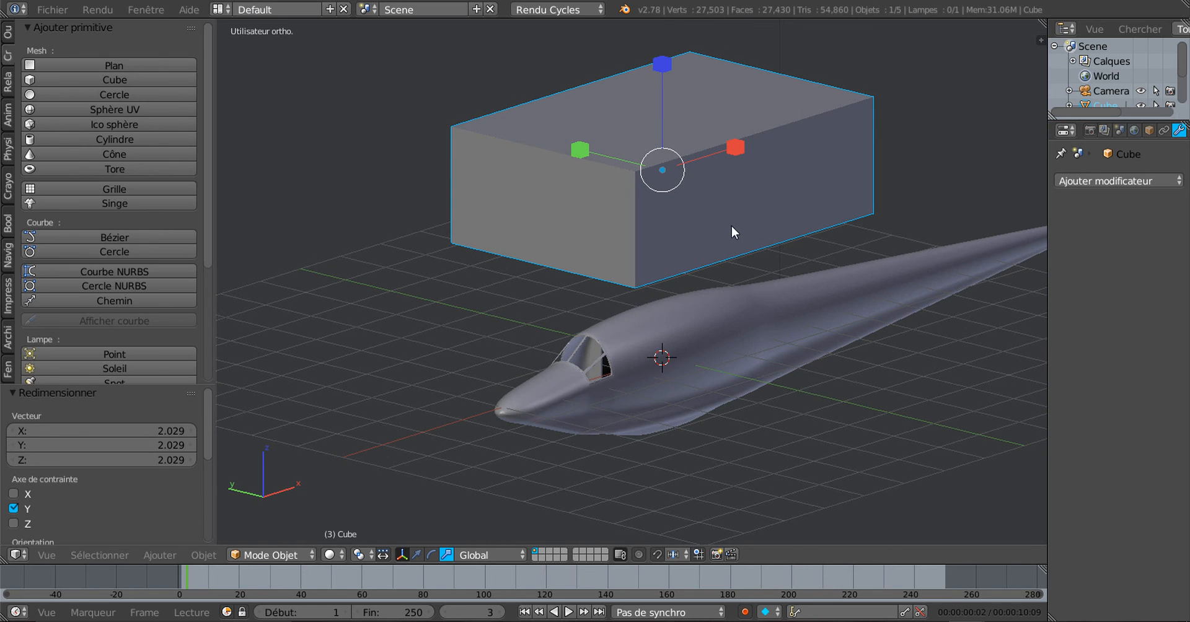
{"action": "key", "text": "x"}
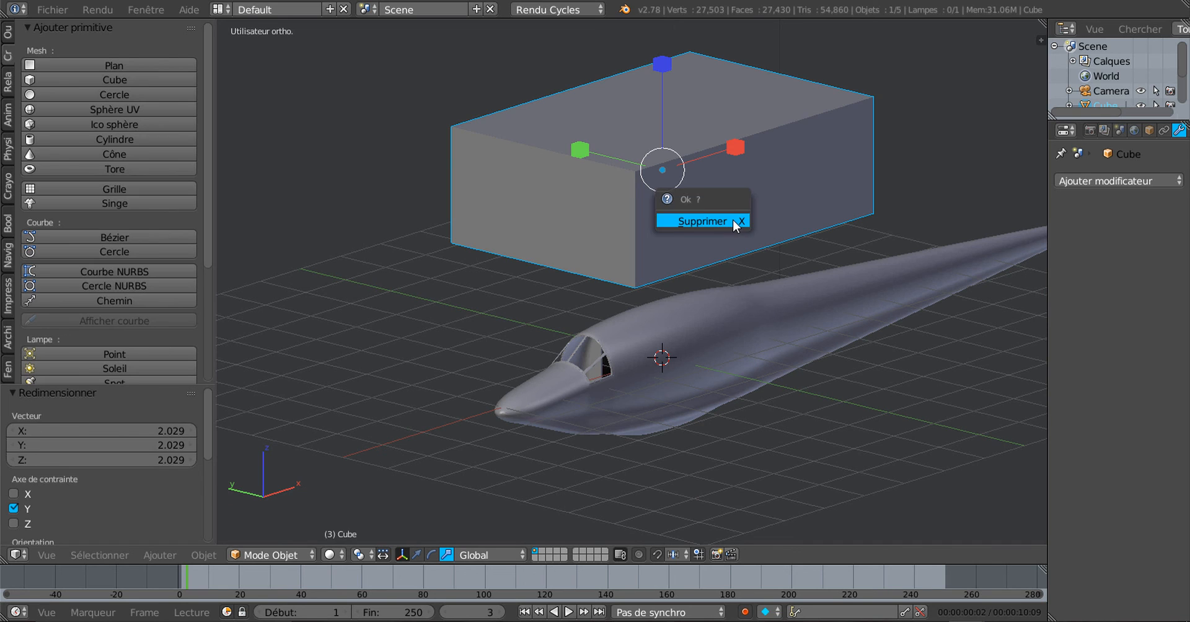
{"action": "left_click", "coordinate": [733, 219]}
Select the fuselage alone and put it back into Edit Mode
{"action": "middle_click_drag", "start_coordinate": [740, 221], "coordinate": [804, 262]}
{"action": "key", "text": "a"}
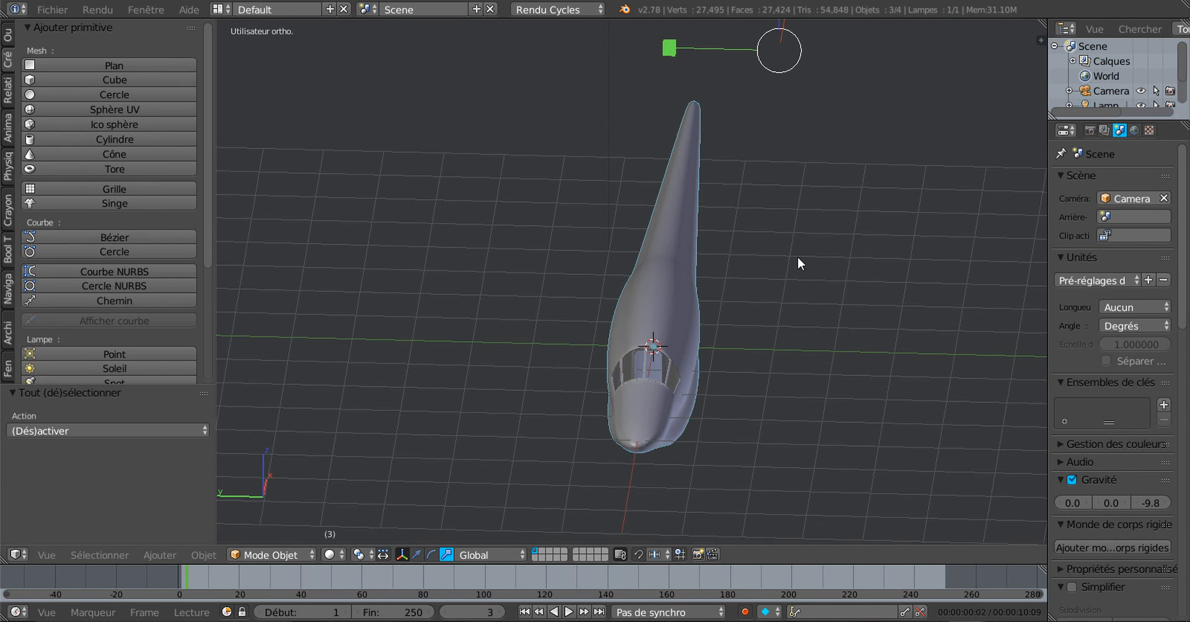
{"action": "right_click", "coordinate": [697, 269]}
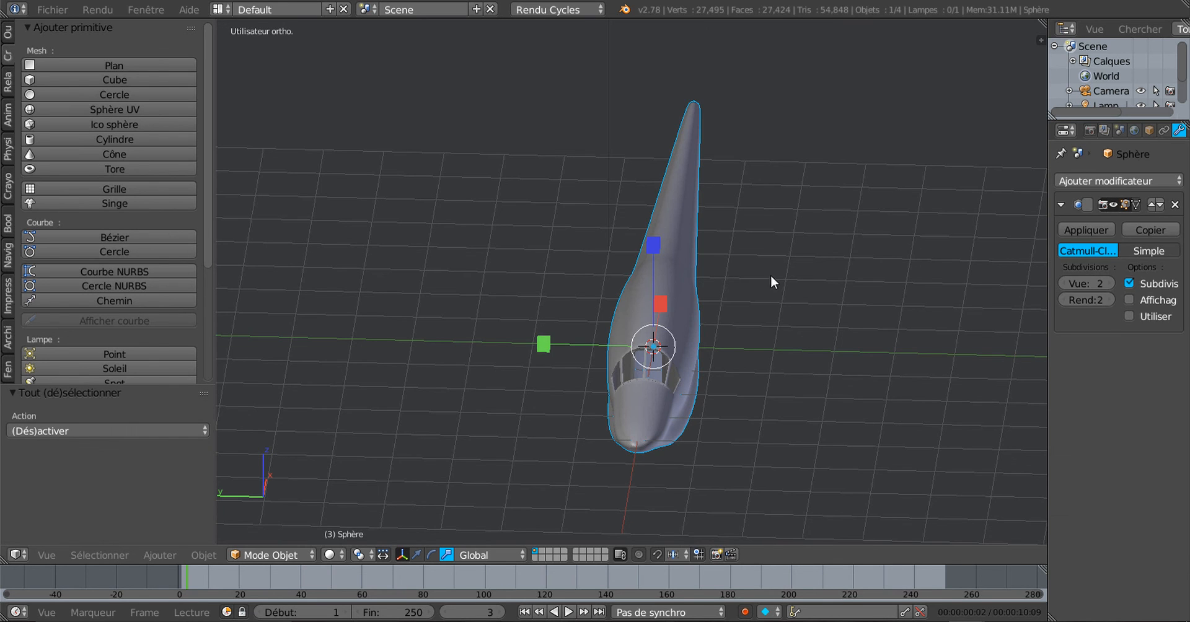
{"action": "scroll", "coordinate": [774, 297], "scroll_direction": "up", "scroll_amount": 2}
{"action": "key", "text": "Tab"}
Add the edges along the cockpit's central window bar to the fuselage's centre-line selection
{"action": "middle_click_drag", "start_coordinate": [778, 306], "coordinate": [729, 335]}
{"action": "scroll", "coordinate": [719, 328], "scroll_direction": "up", "scroll_amount": 2}
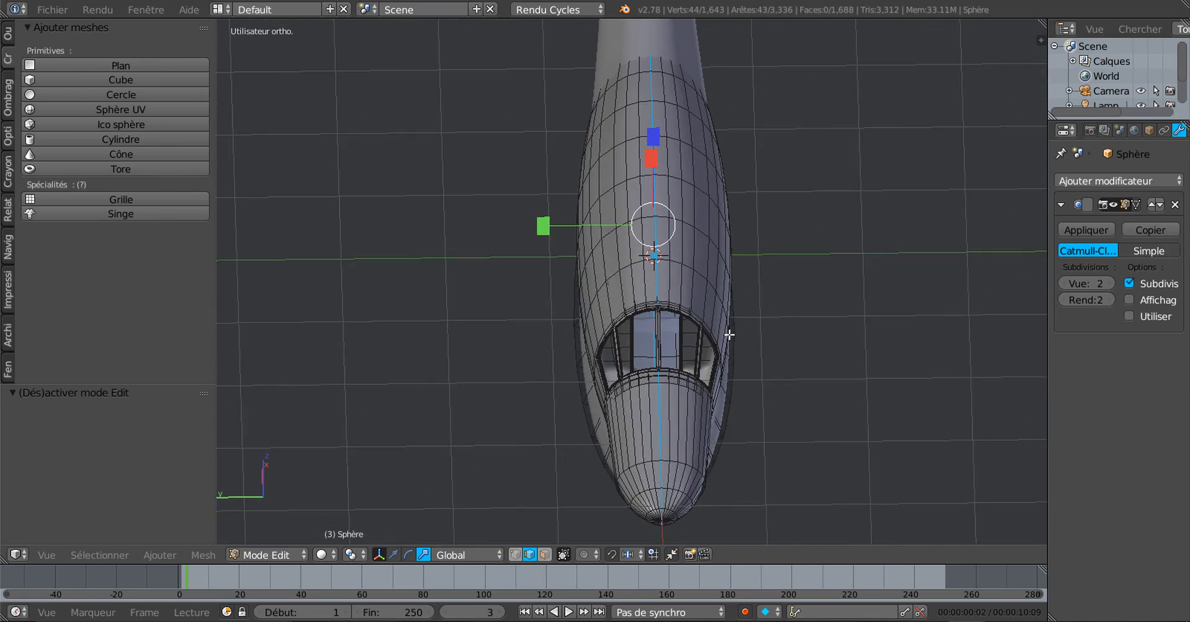
{"action": "scroll", "coordinate": [725, 318], "scroll_direction": "up", "scroll_amount": 3}
{"action": "scroll", "coordinate": [712, 260], "scroll_direction": "up", "scroll_amount": 4}
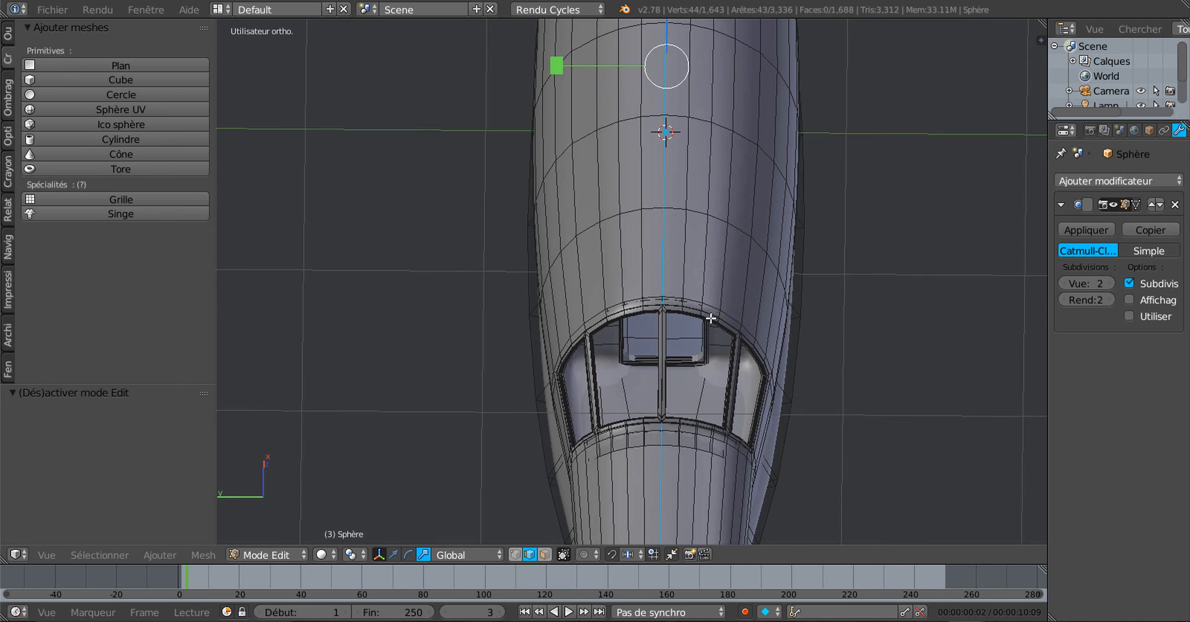
{"action": "middle_click_drag", "start_coordinate": [736, 318], "coordinate": [639, 238], "text": "shift"}
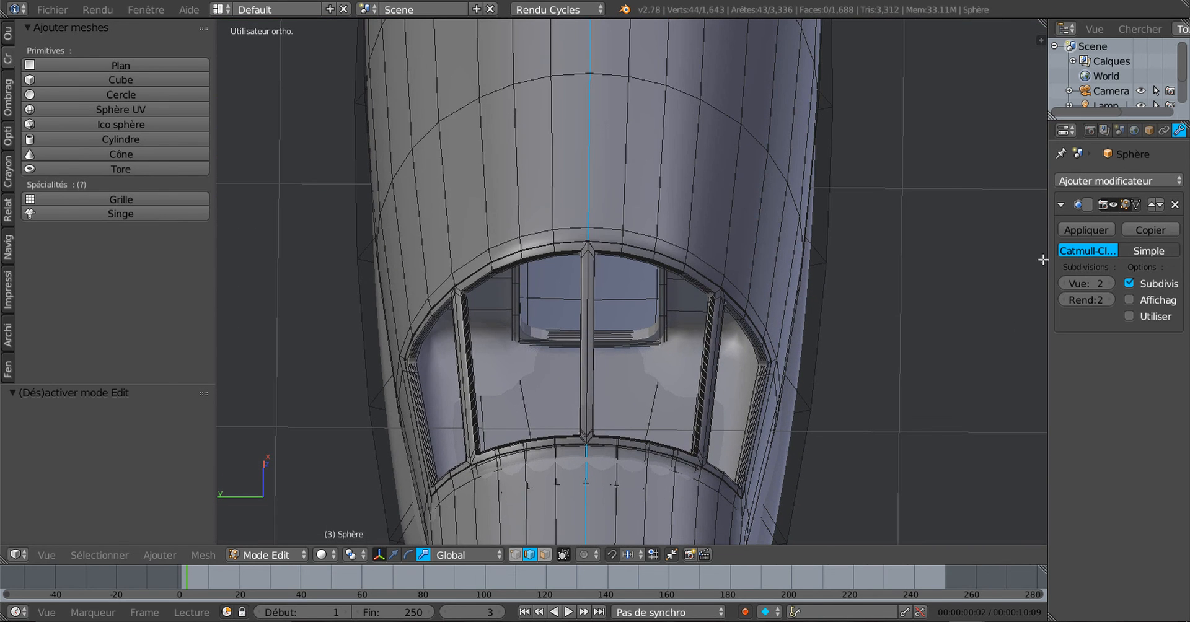
{"action": "scroll", "coordinate": [681, 347], "scroll_direction": "up", "scroll_amount": 3}
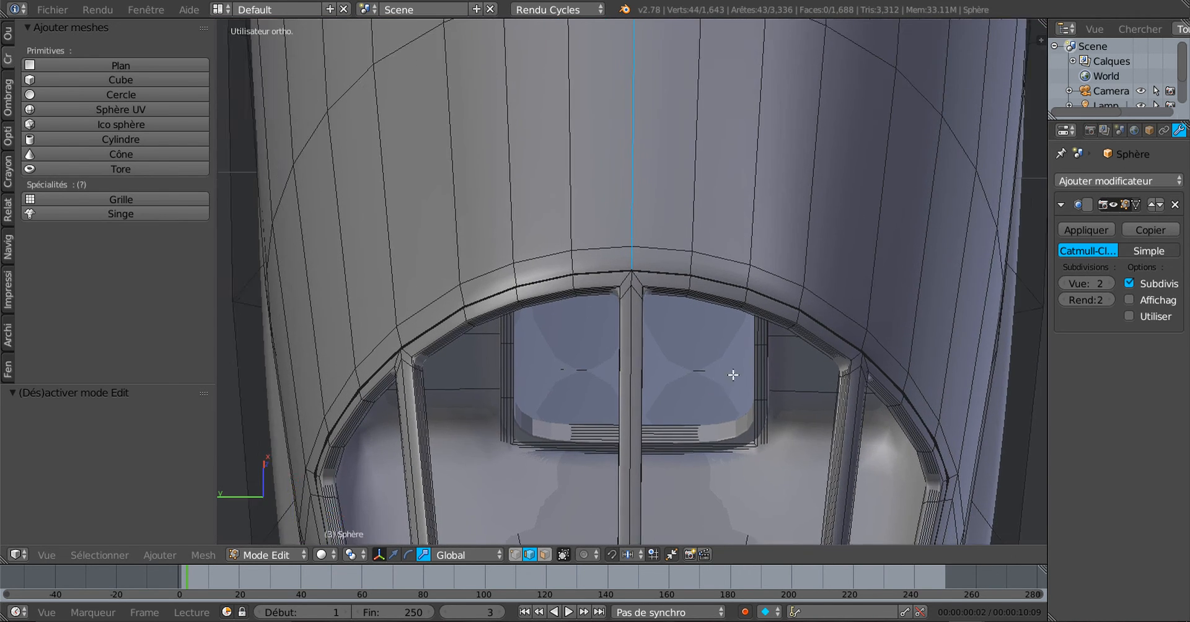
{"action": "scroll", "coordinate": [695, 389], "scroll_direction": "up", "scroll_amount": 8}
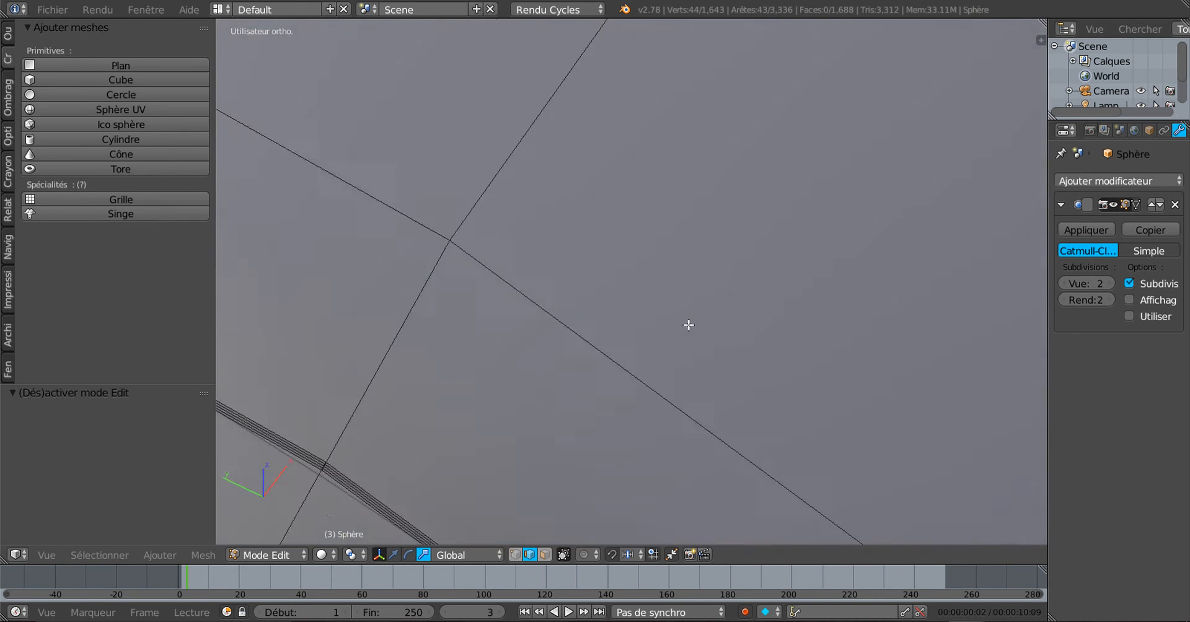
{"action": "scroll", "coordinate": [754, 316], "scroll_direction": "down", "scroll_amount": 6}
{"action": "middle_click_drag", "start_coordinate": [640, 321], "coordinate": [692, 300]}
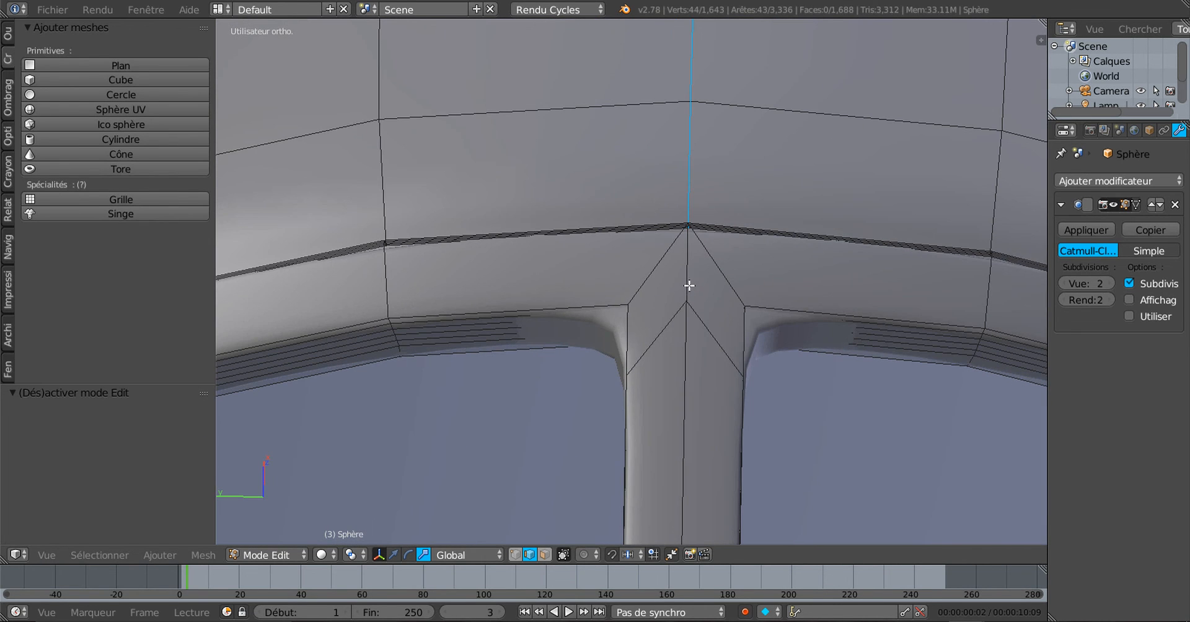
{"action": "scroll", "coordinate": [691, 304], "scroll_direction": "down", "scroll_amount": 8}
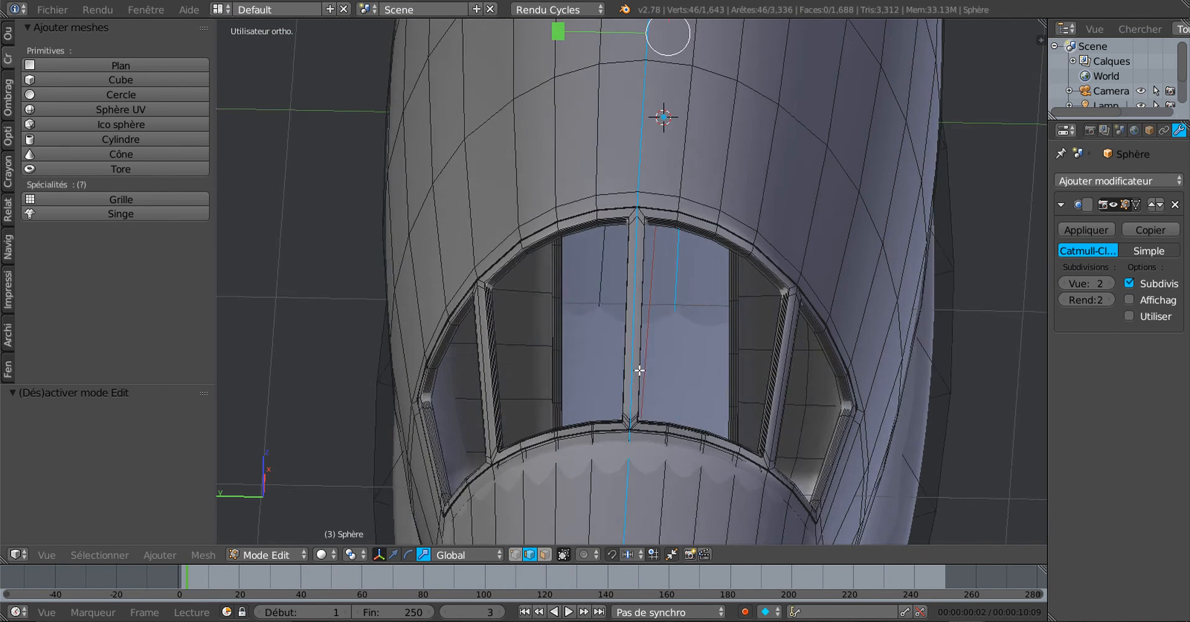
{"action": "scroll", "coordinate": [639, 370], "scroll_direction": "down", "scroll_amount": 5}
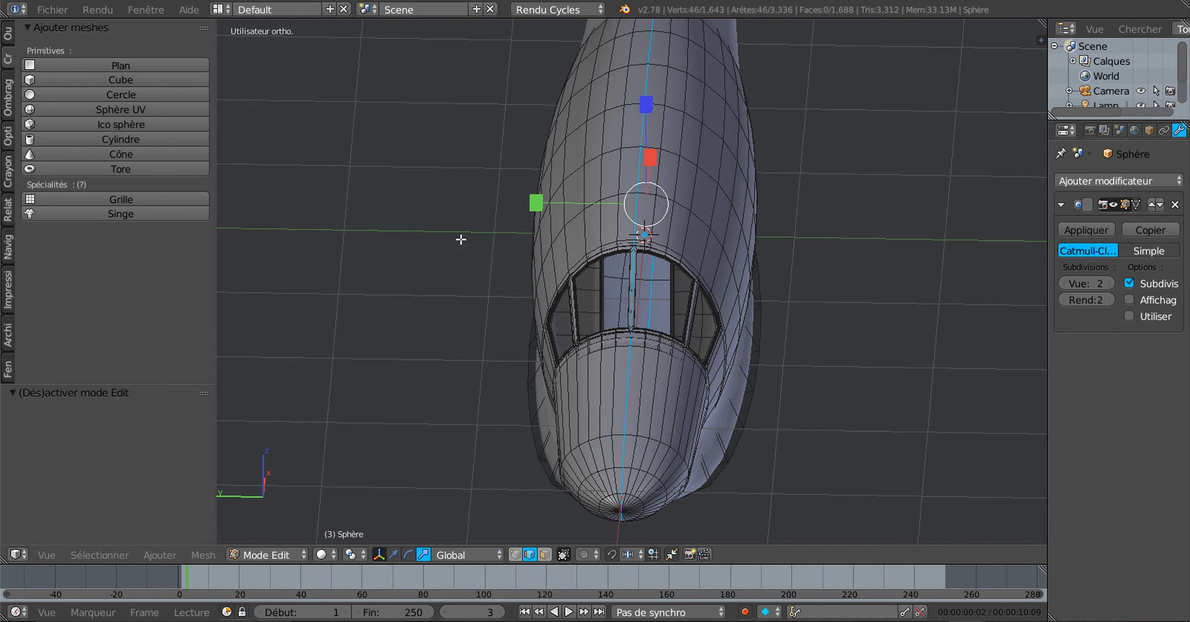
Rip the fuselage mesh along the selected centre line and window bar, leaving the split edges in place
{"action": "middle_click_drag", "start_coordinate": [642, 140], "coordinate": [603, 287]}
{"action": "scroll", "coordinate": [604, 286], "scroll_direction": "up", "scroll_amount": 5}
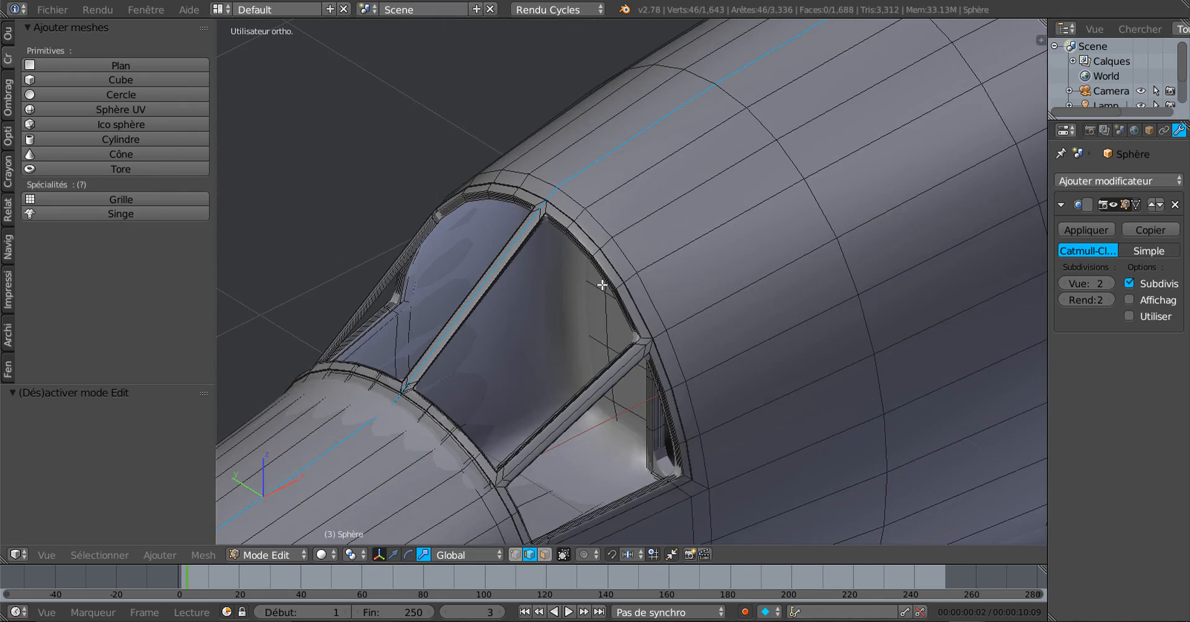
{"action": "scroll", "coordinate": [660, 294], "scroll_direction": "up", "scroll_amount": 3}
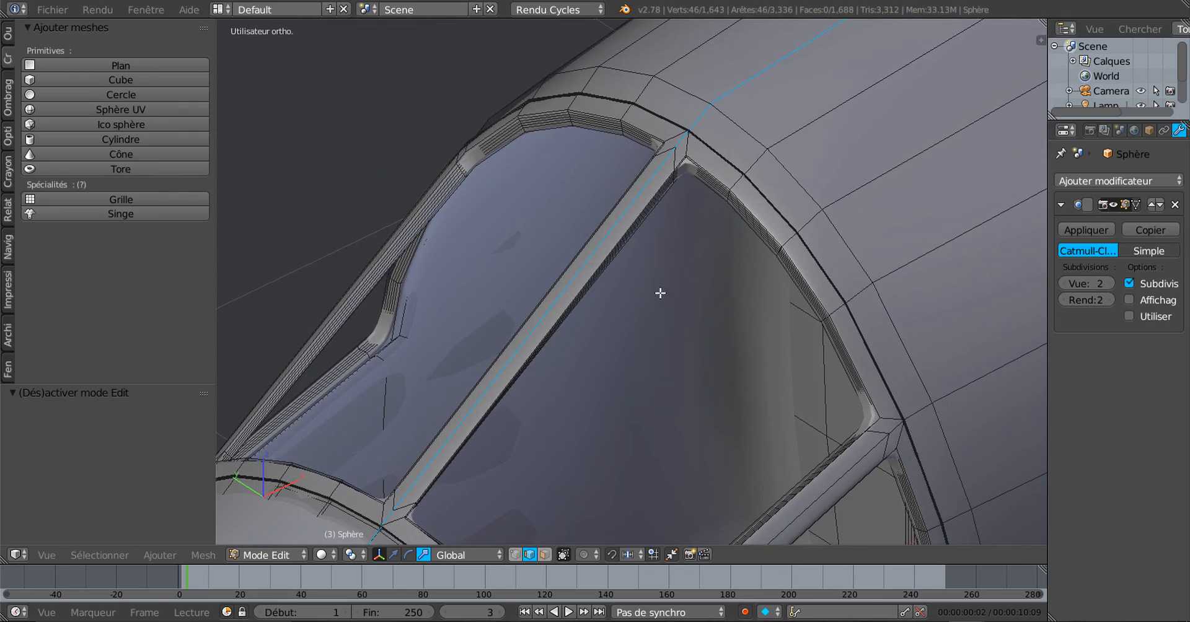
{"action": "scroll", "coordinate": [797, 273], "scroll_direction": "down", "scroll_amount": 4}
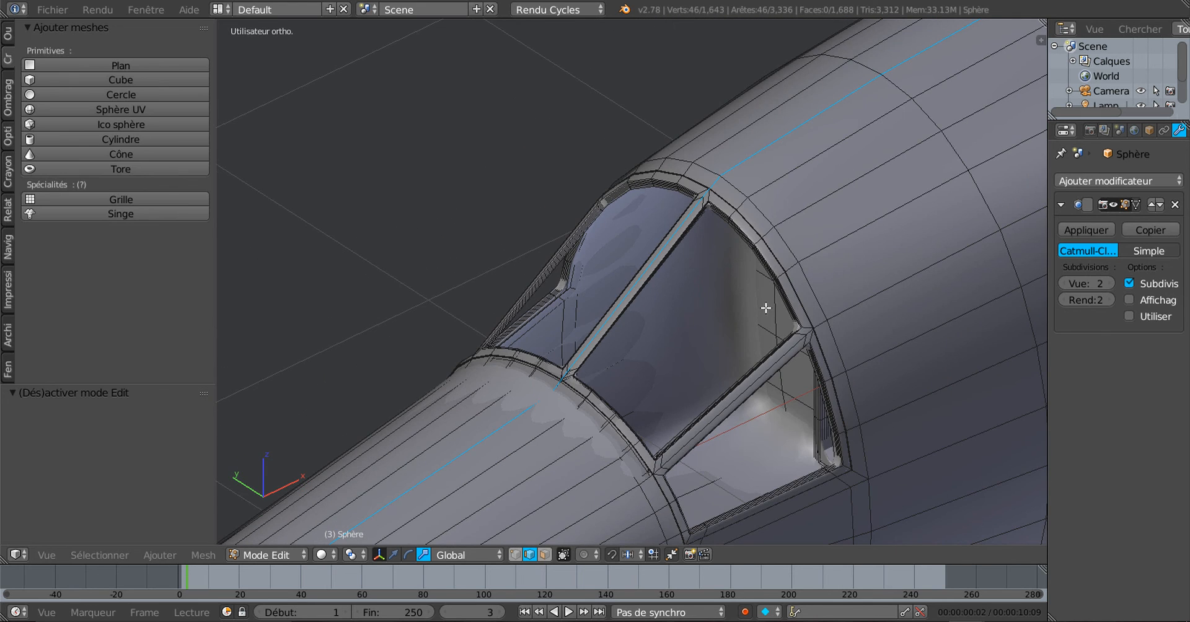
{"action": "scroll", "coordinate": [766, 308], "scroll_direction": "up", "scroll_amount": 3}
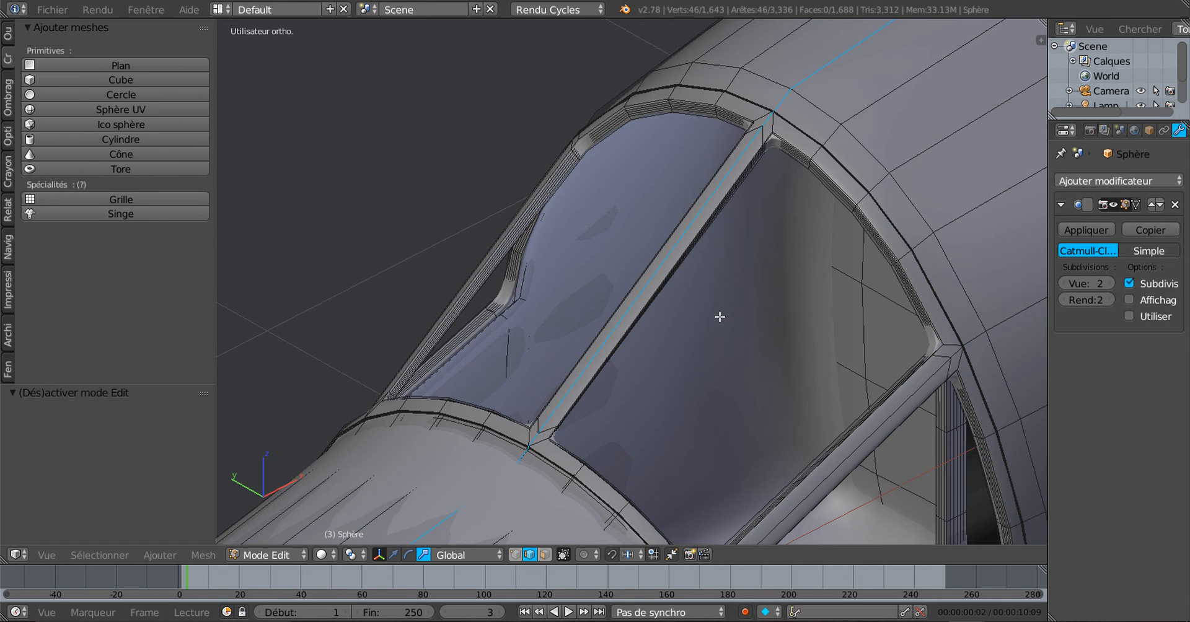
{"action": "middle_click_drag", "start_coordinate": [736, 316], "coordinate": [726, 343]}
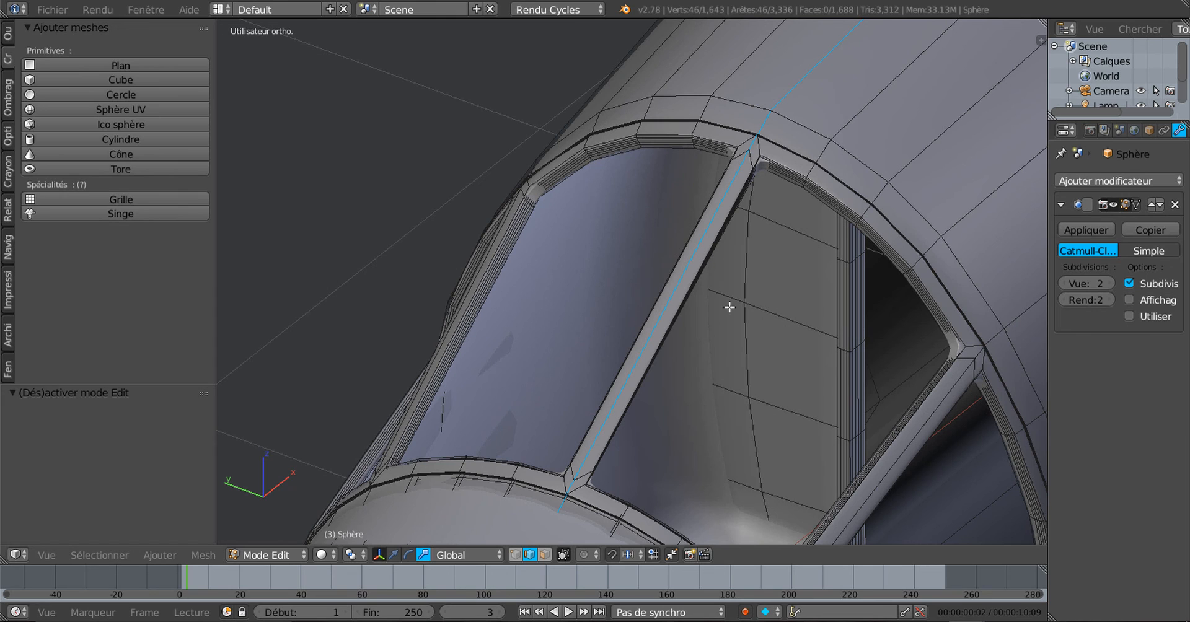
{"action": "middle_click_drag", "start_coordinate": [756, 328], "coordinate": [782, 330]}
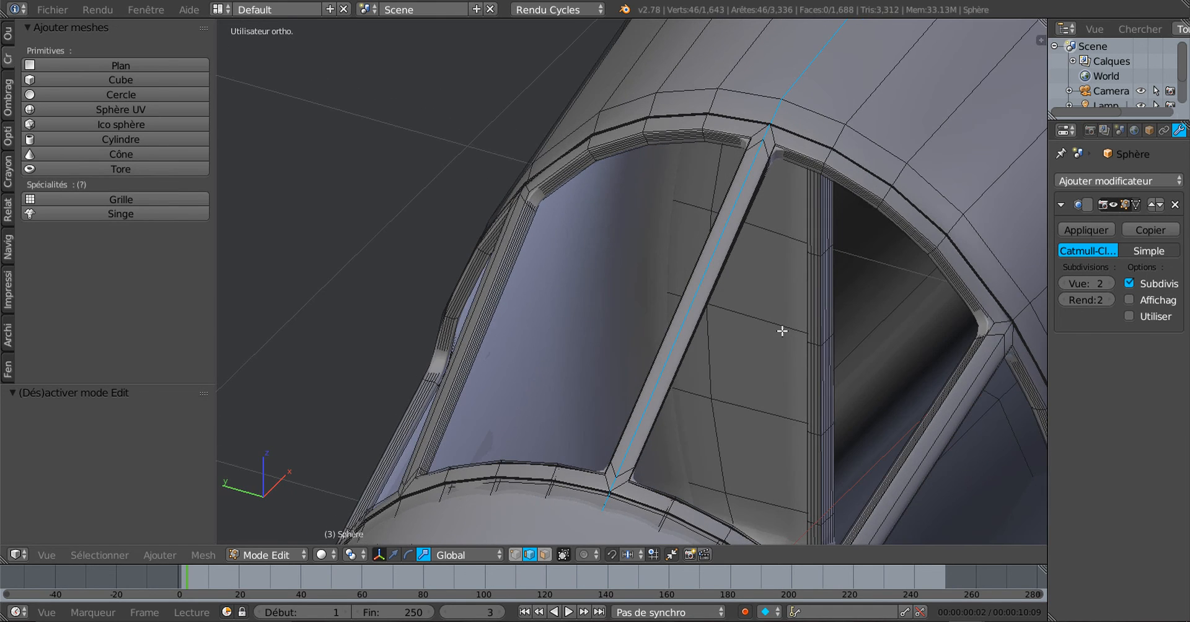
{"action": "key", "text": "shift+d"}
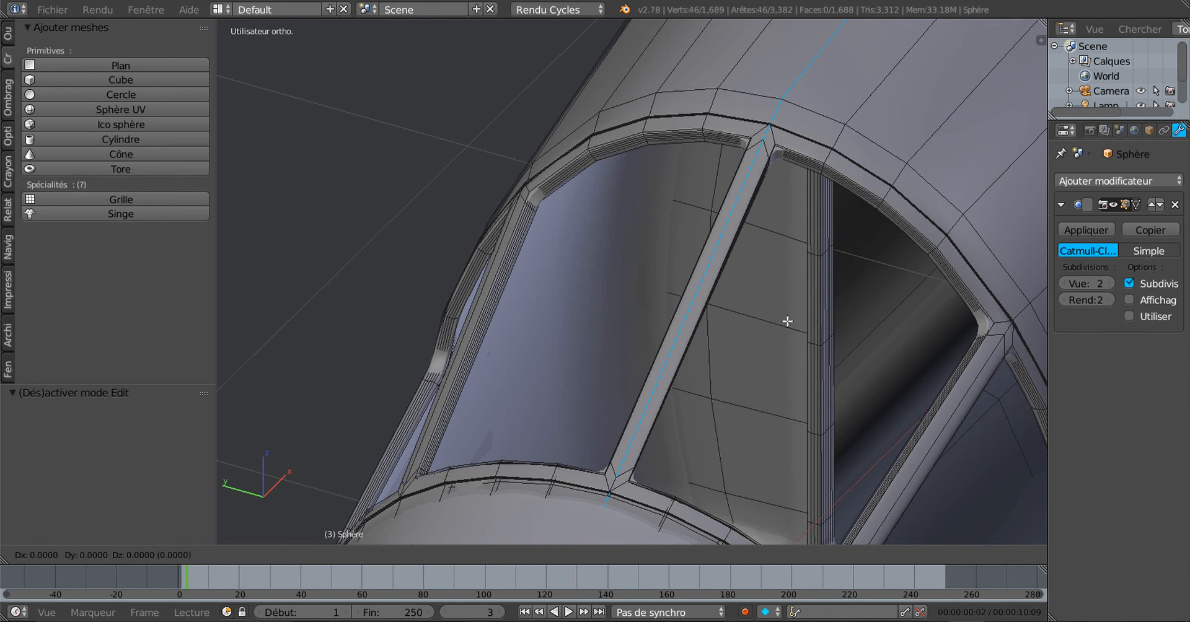
{"action": "right_click", "coordinate": [782, 305]}
Check the split by selecting the lengthwise edge loop beside the centre line with all linked geometry, and view the fuselage in Object Mode
{"action": "scroll", "coordinate": [787, 309], "scroll_direction": "down", "scroll_amount": 4}
{"action": "middle_click_drag", "start_coordinate": [815, 312], "coordinate": [868, 312]}
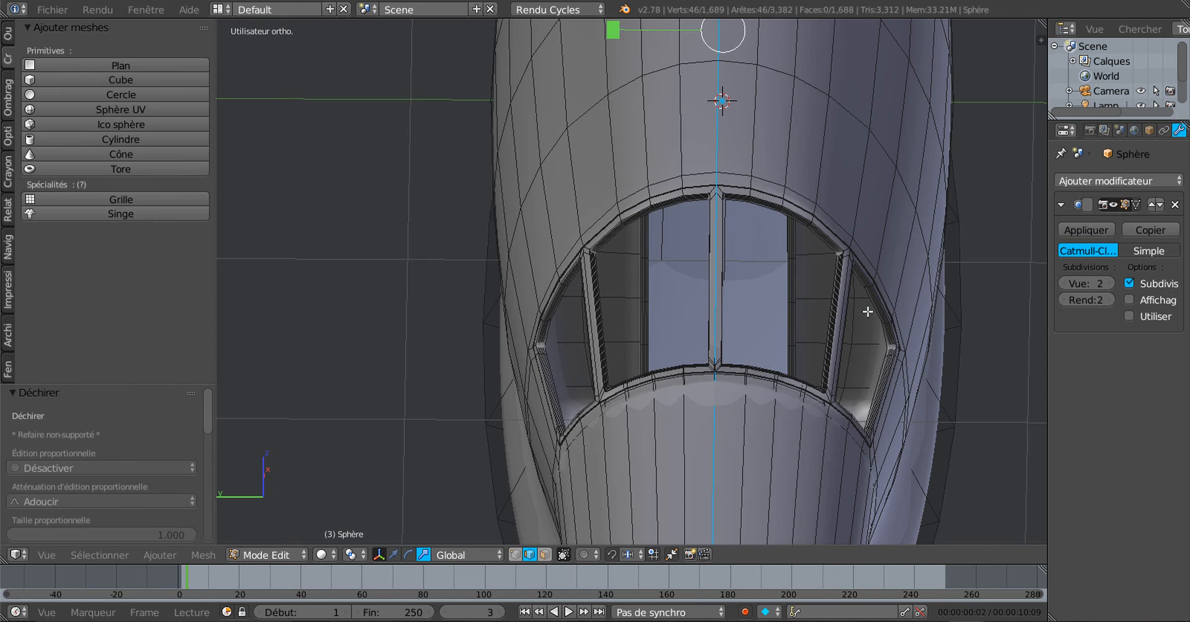
{"action": "scroll", "coordinate": [858, 310], "scroll_direction": "down", "scroll_amount": 5}
{"action": "scroll", "coordinate": [758, 340], "scroll_direction": "up", "scroll_amount": 2}
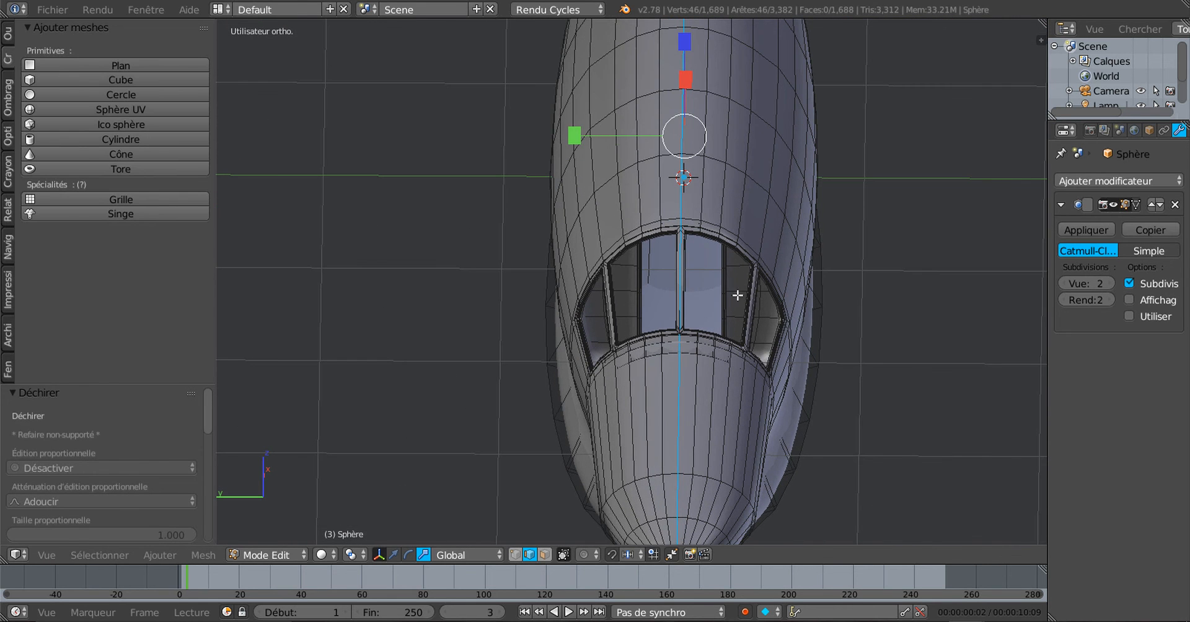
{"action": "right_click", "coordinate": [660, 154], "text": "alt"}
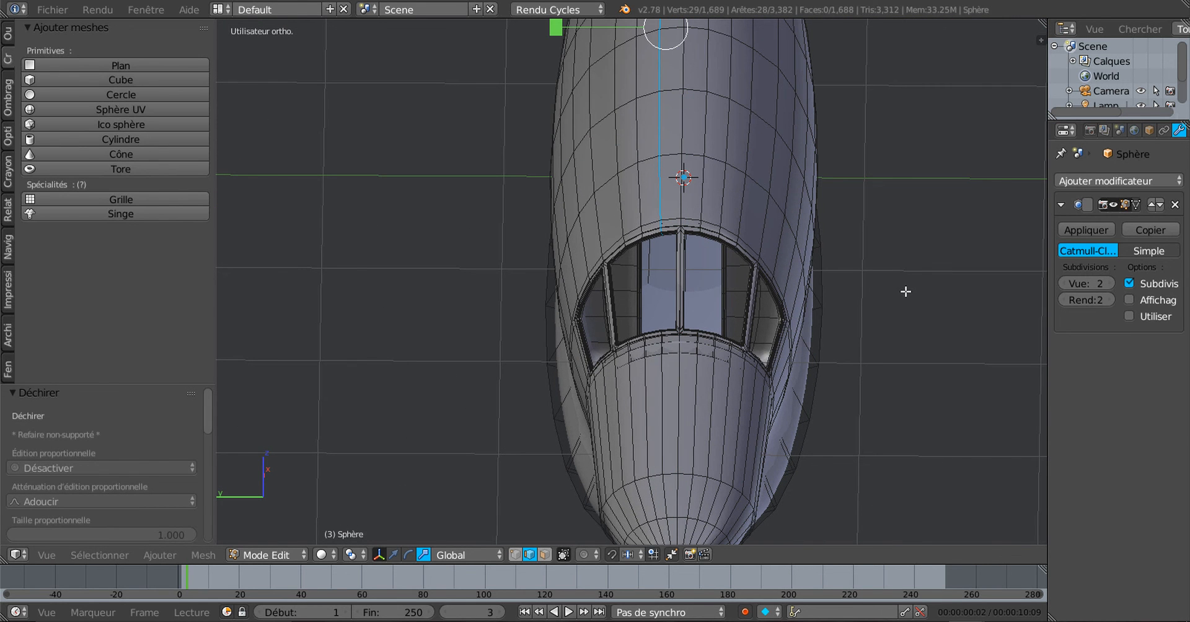
{"action": "key", "text": "ctrl+l"}
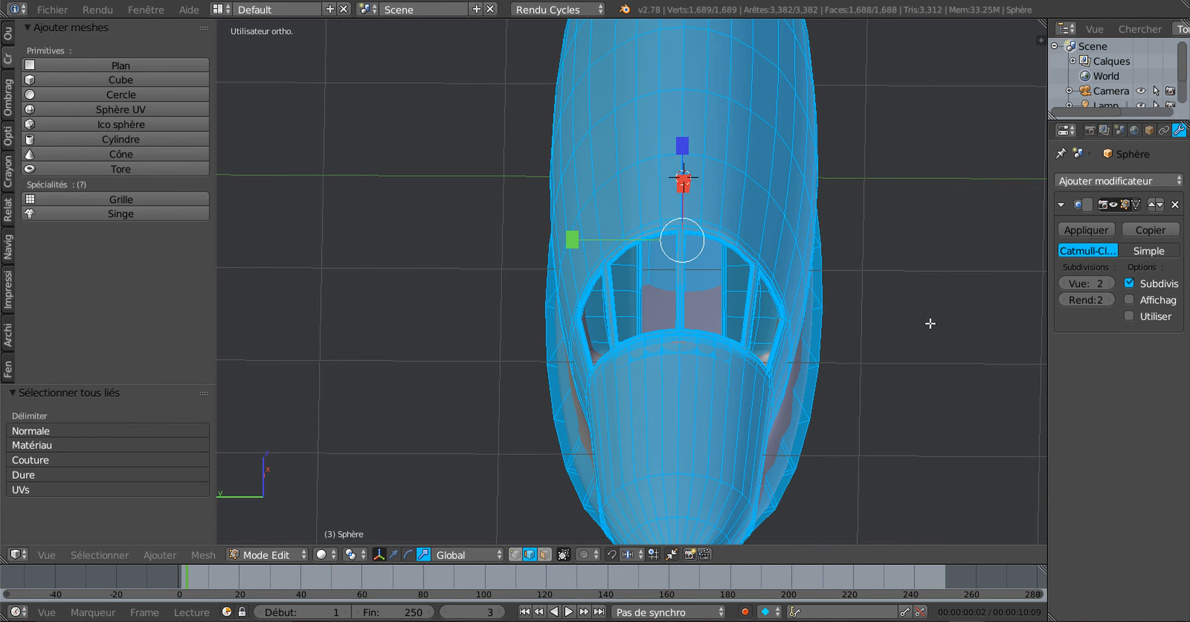
{"action": "scroll", "coordinate": [776, 314], "scroll_direction": "up", "scroll_amount": 2}
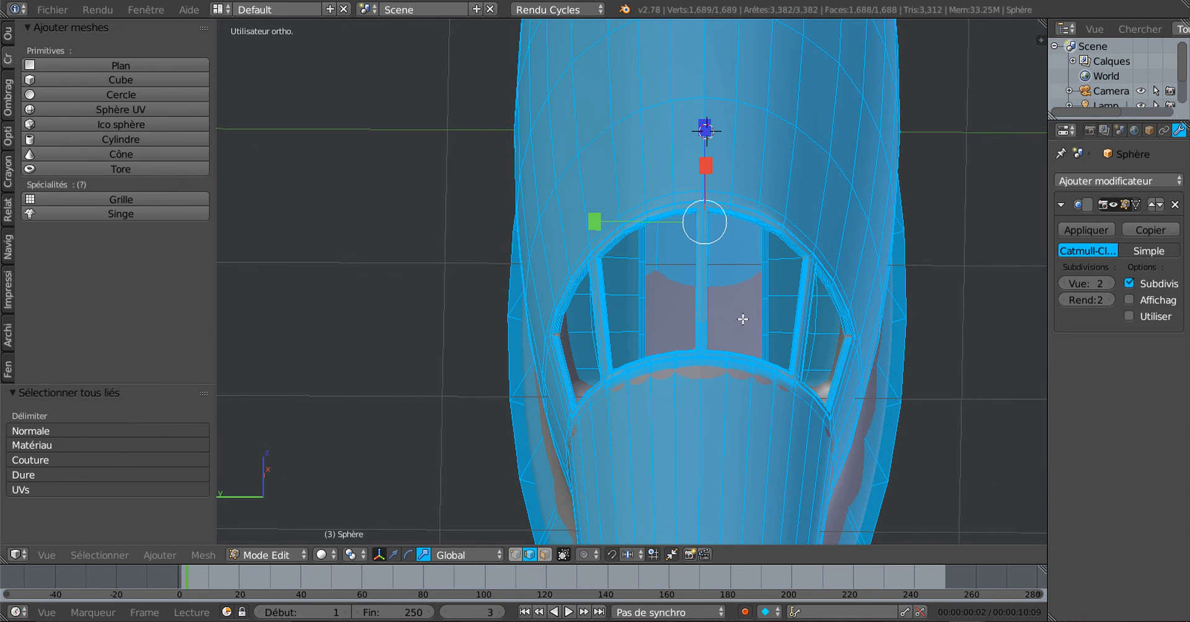
{"action": "key", "text": "Tab"}
{"action": "key", "text": "a"}
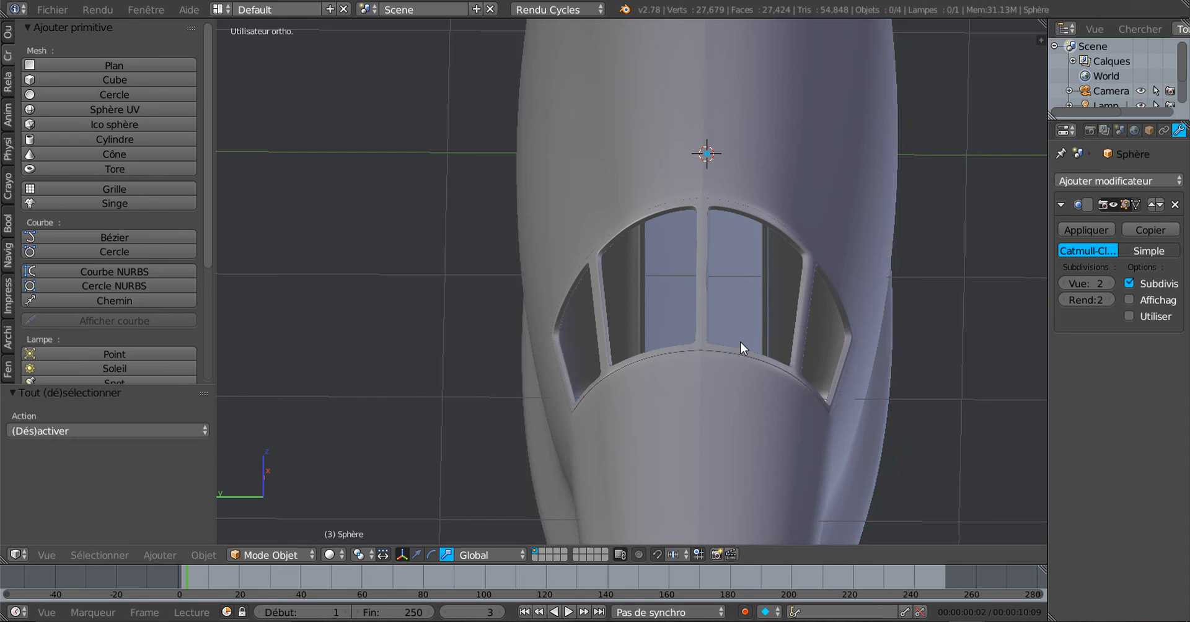
In Edit Mode, select the inner shell's central ceiling edges behind the cockpit windows and add the centre edge loop across the door frame's upper side
{"action": "key", "text": "Tab"}
{"action": "middle_click_drag", "start_coordinate": [740, 341], "coordinate": [734, 264]}
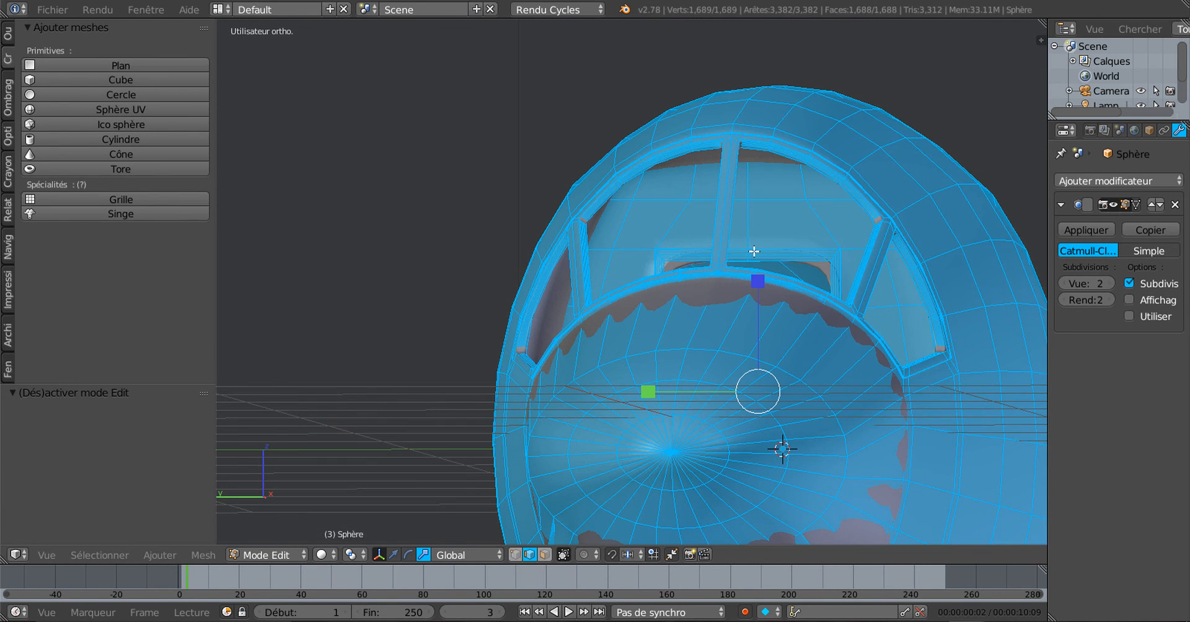
{"action": "right_click", "coordinate": [746, 213], "text": "alt"}
{"action": "middle_click_drag", "start_coordinate": [792, 288], "coordinate": [805, 282]}
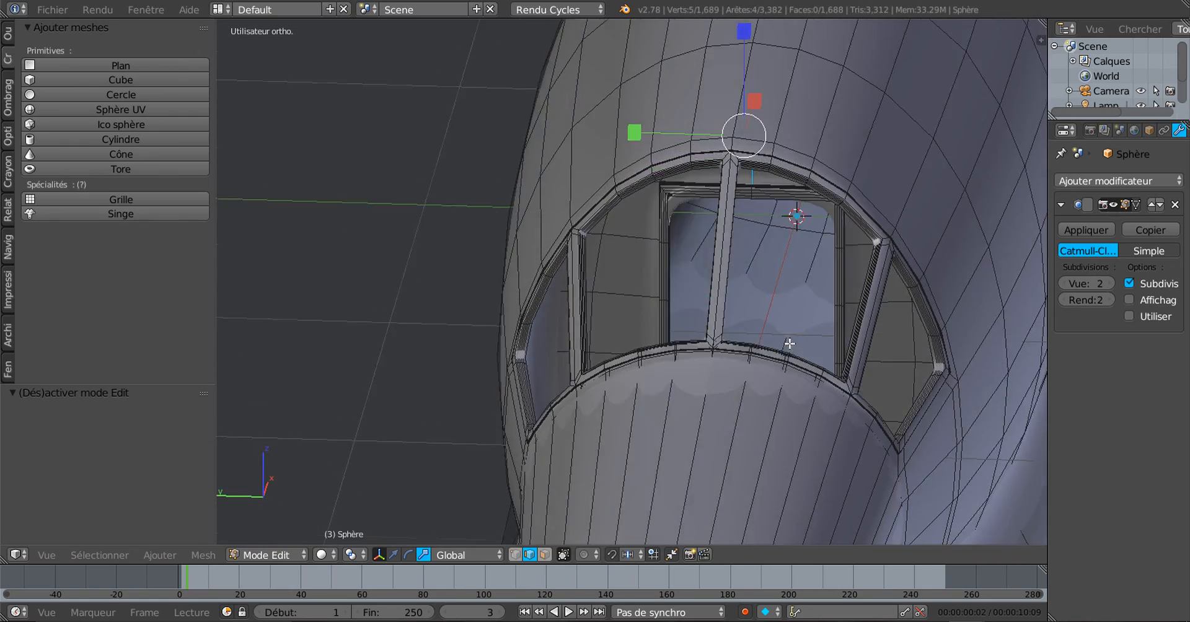
{"action": "scroll", "coordinate": [810, 281], "scroll_direction": "up", "scroll_amount": 4}
{"action": "right_click", "coordinate": [883, 130], "text": "alt+shift"}
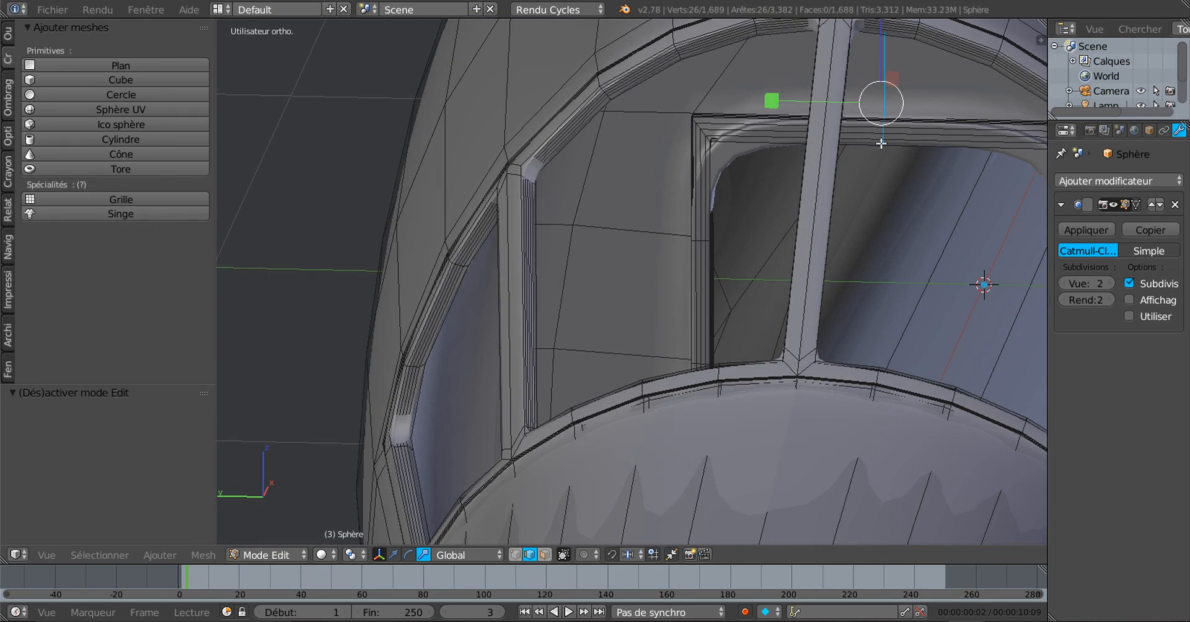
{"action": "scroll", "coordinate": [878, 219], "scroll_direction": "down", "scroll_amount": 5}
{"action": "middle_click_drag", "start_coordinate": [858, 279], "coordinate": [864, 330]}
{"action": "scroll", "coordinate": [782, 382], "scroll_direction": "up", "scroll_amount": 2}
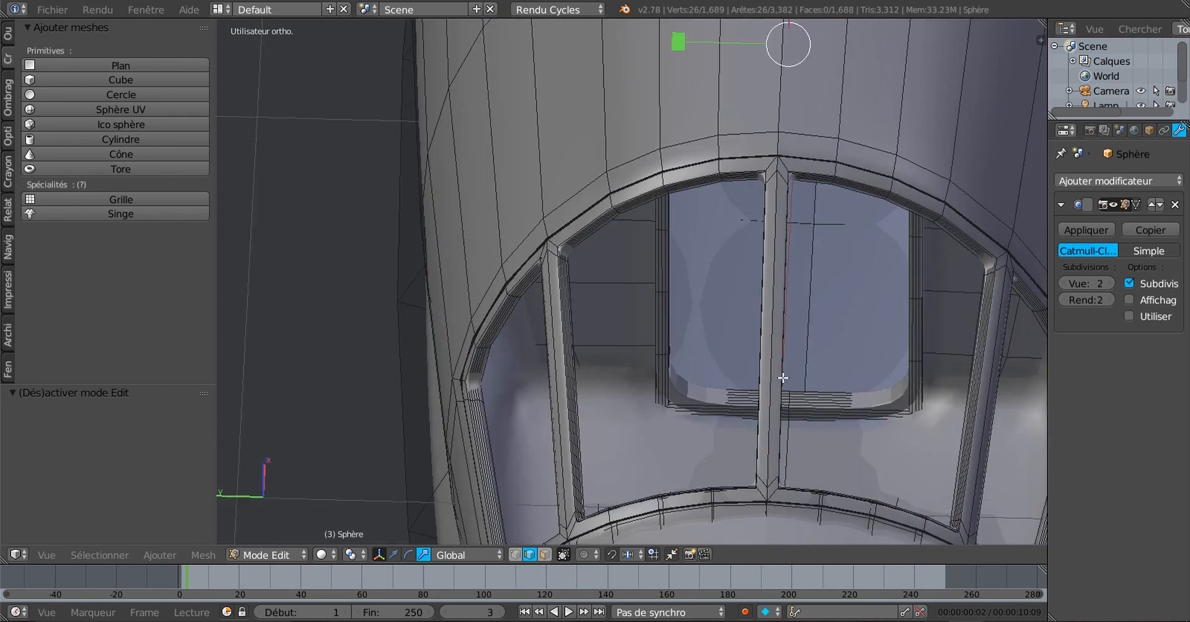
Add the central edge loops along the cockpit floor and across the lower door frame to the inner-shell selection
{"action": "middle_click_drag", "start_coordinate": [776, 297], "coordinate": [798, 312]}
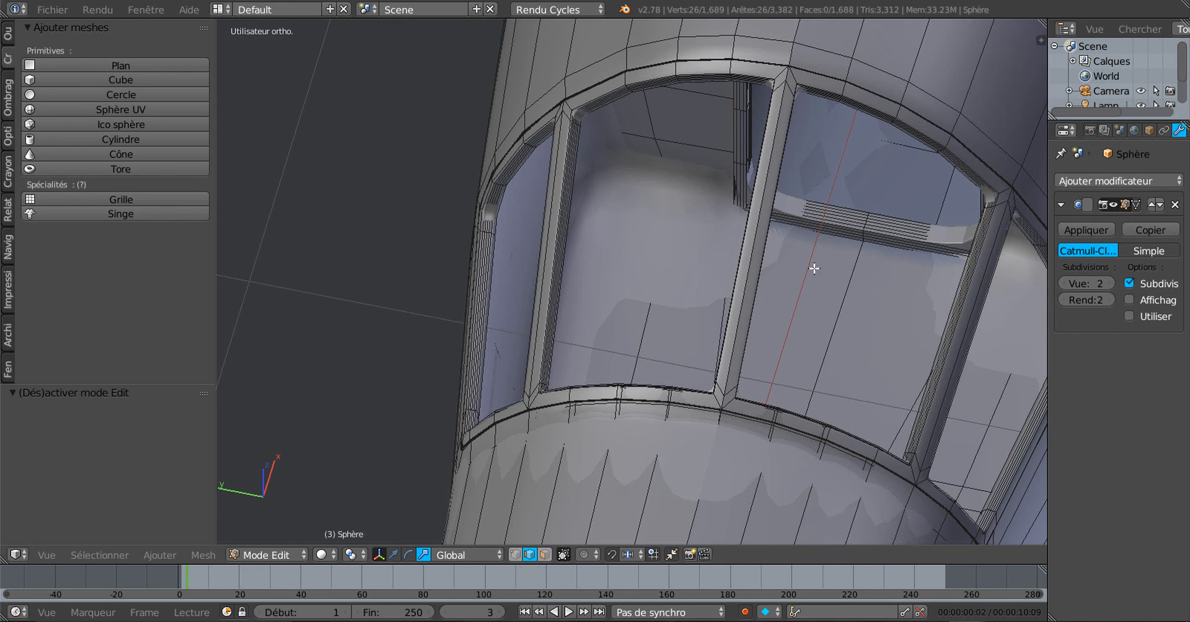
{"action": "right_click", "coordinate": [842, 286], "text": "alt+shift"}
{"action": "mouse_move", "coordinate": [864, 291]}
{"action": "middle_mouse_down"}
{"action": "mouse_move", "coordinate": [886, 288]}
{"action": "mouse_move", "coordinate": [856, 343]}
{"action": "mouse_move", "coordinate": [851, 281]}
{"action": "middle_mouse_up"}
{"action": "scroll", "coordinate": [851, 275], "scroll_direction": "up", "scroll_amount": 3}
{"action": "middle_click_drag", "start_coordinate": [954, 214], "coordinate": [786, 313], "text": "shift"}
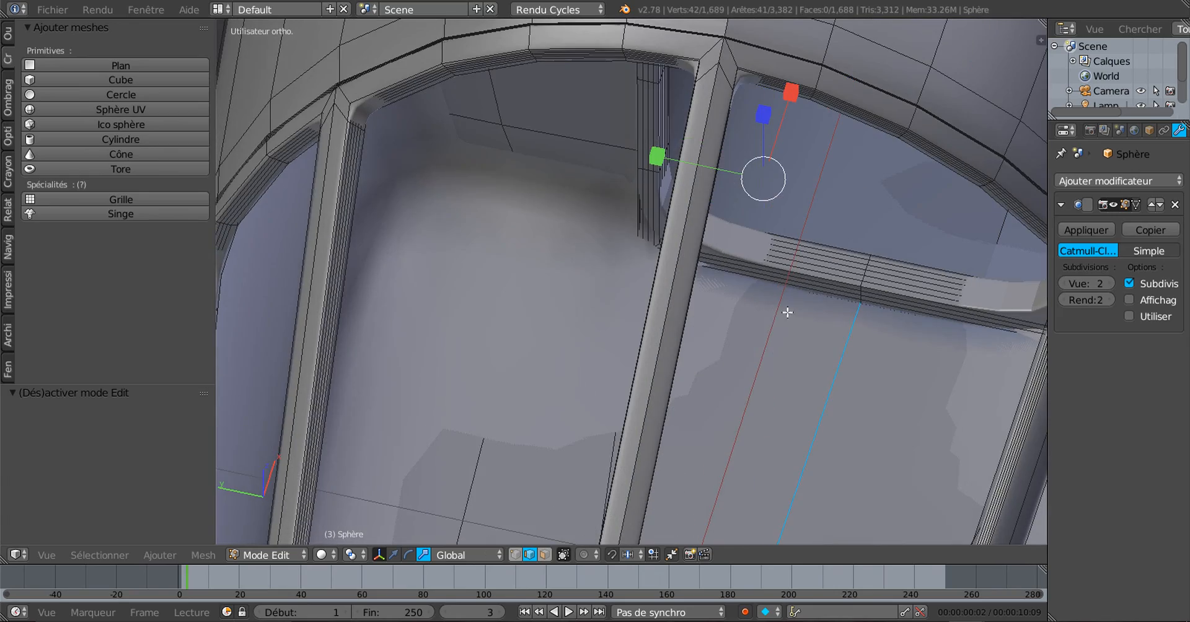
{"action": "middle_click_drag", "start_coordinate": [852, 287], "coordinate": [821, 286]}
{"action": "right_click", "coordinate": [971, 264], "text": "alt+shift"}
Rip the inner shell along the selected central edges without moving them
{"action": "scroll", "coordinate": [965, 293], "scroll_direction": "down", "scroll_amount": 4}
{"action": "scroll", "coordinate": [826, 283], "scroll_direction": "down", "scroll_amount": 5}
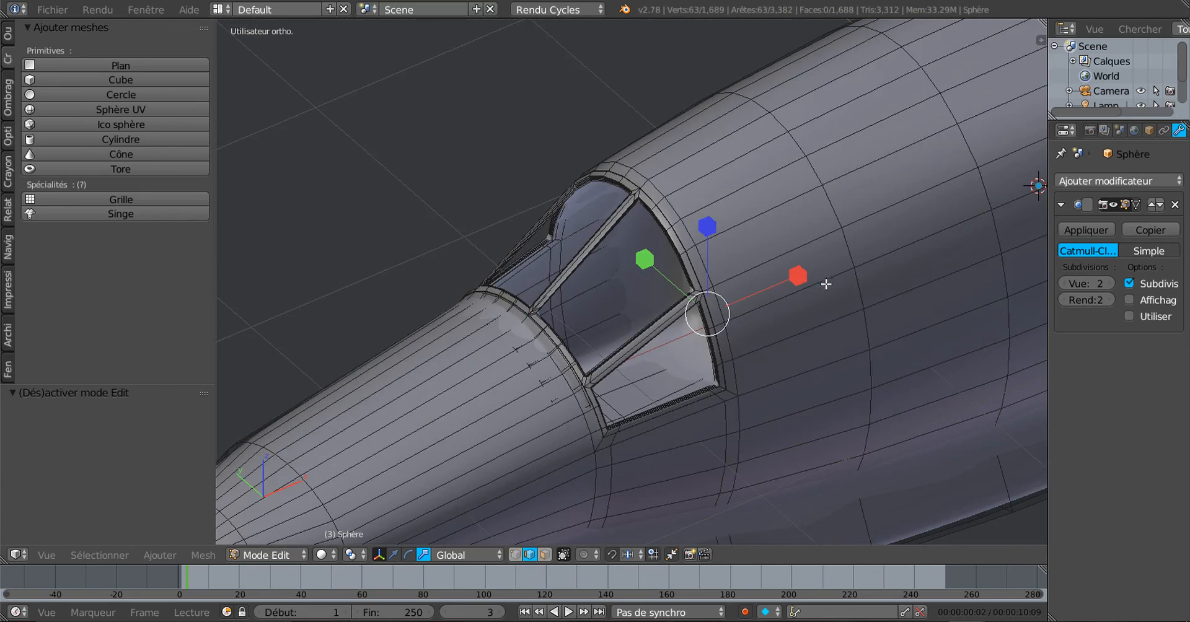
{"action": "middle_click_drag", "start_coordinate": [736, 355], "coordinate": [799, 351]}
{"action": "key", "text": "v"}
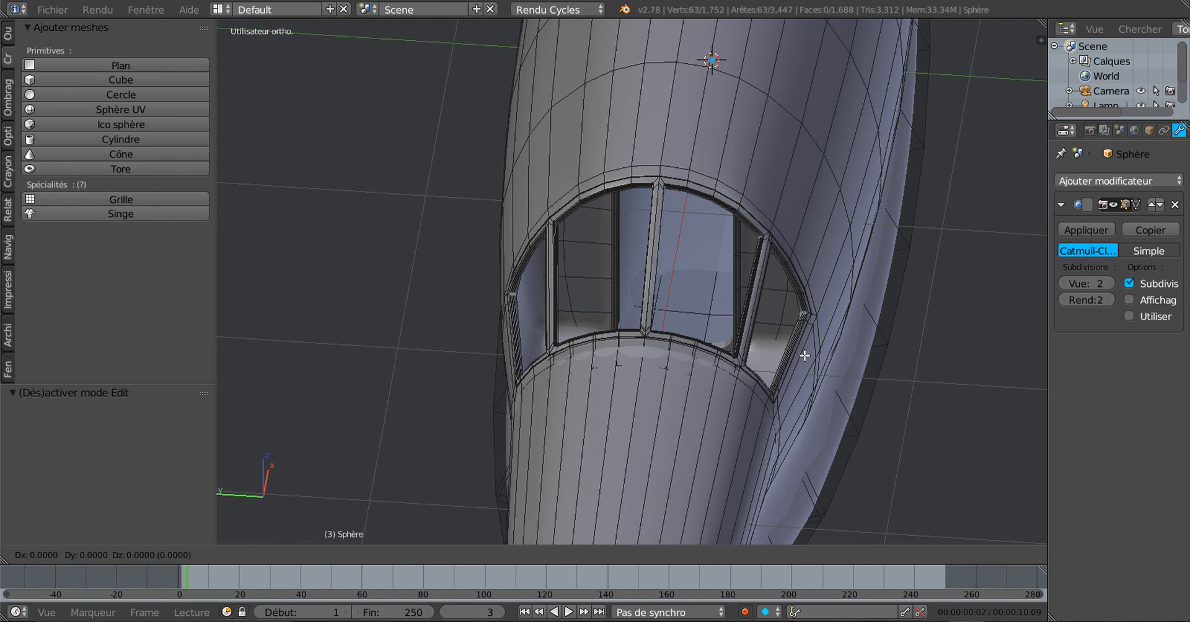
{"action": "left_click", "coordinate": [807, 350]}
Check the new split by selecting an edge on the fuselage's side with all linked geometry, and inspect the cockpit in Object Mode
{"action": "right_click", "coordinate": [807, 214]}
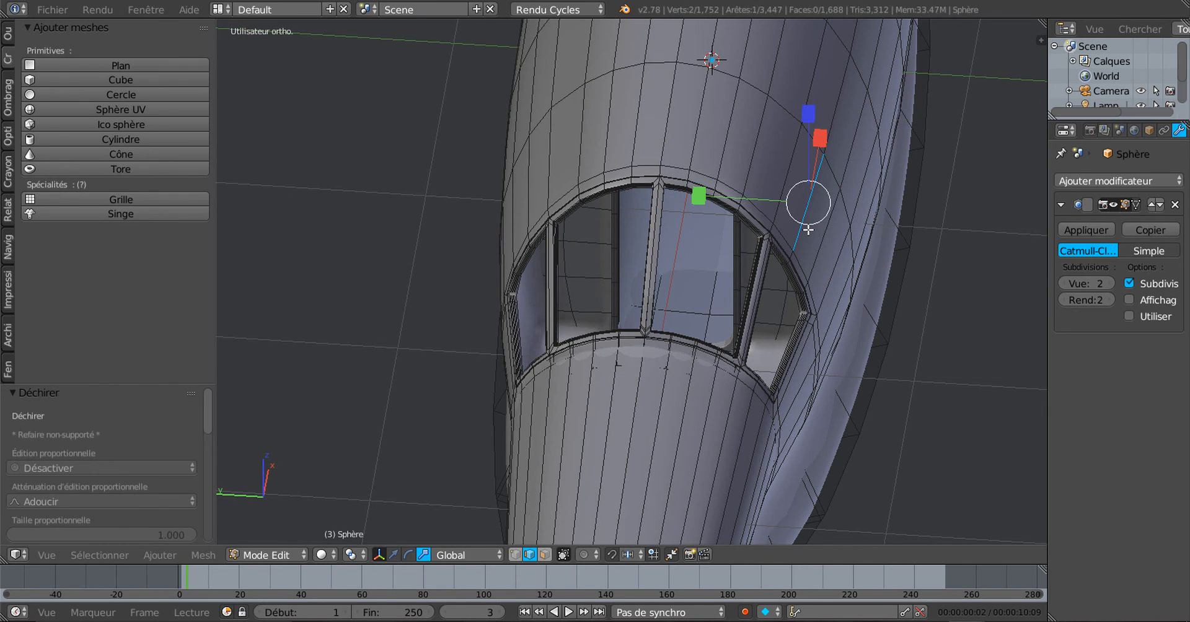
{"action": "key", "text": "ctrl+l"}
{"action": "key", "text": "Tab"}
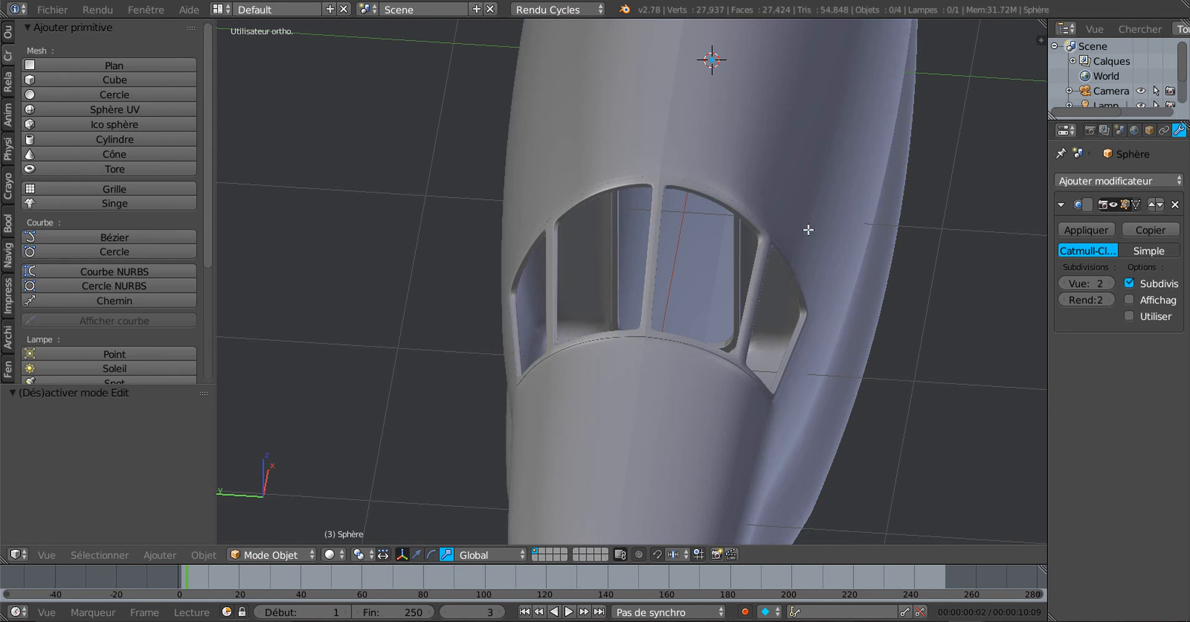
{"action": "scroll", "coordinate": [808, 230], "scroll_direction": "down", "scroll_amount": 5}
{"action": "middle_click_drag", "start_coordinate": [834, 251], "coordinate": [850, 312]}
{"action": "scroll", "coordinate": [651, 321], "scroll_direction": "up", "scroll_amount": 5}
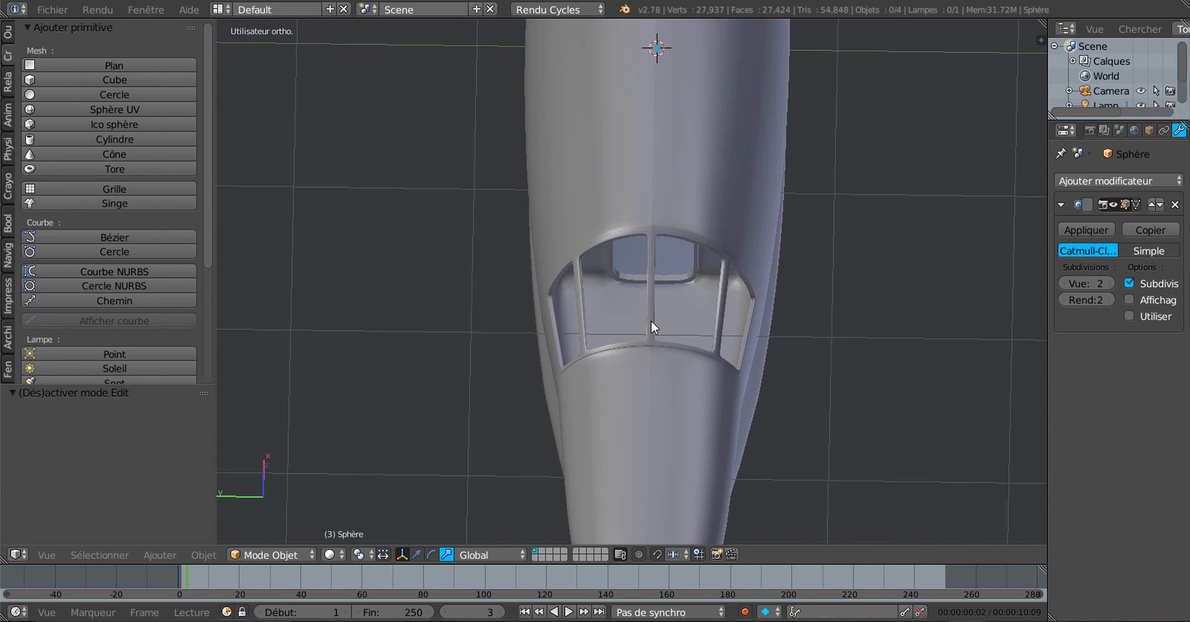
{"action": "middle_click_drag", "start_coordinate": [650, 321], "coordinate": [662, 381]}
{"action": "scroll", "coordinate": [685, 329], "scroll_direction": "up", "scroll_amount": 3}
Put the fuselage back into Edit Mode and bring its whole front section into view from above
{"action": "key", "text": "Tab"}
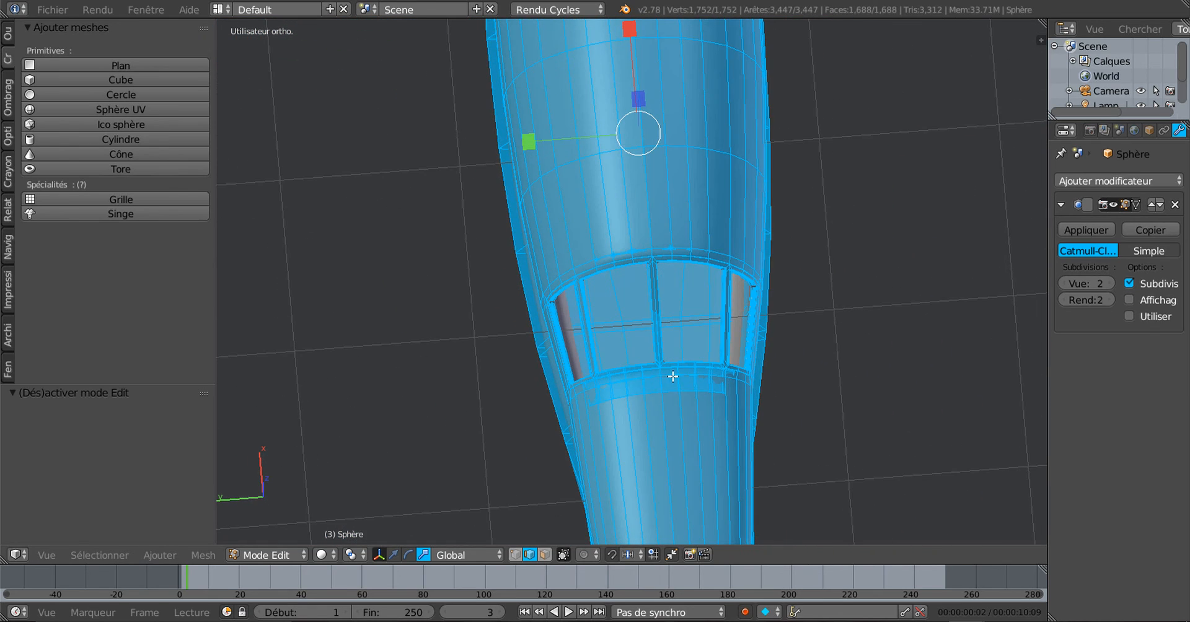
{"action": "scroll", "coordinate": [612, 381], "scroll_direction": "down", "scroll_amount": 4}
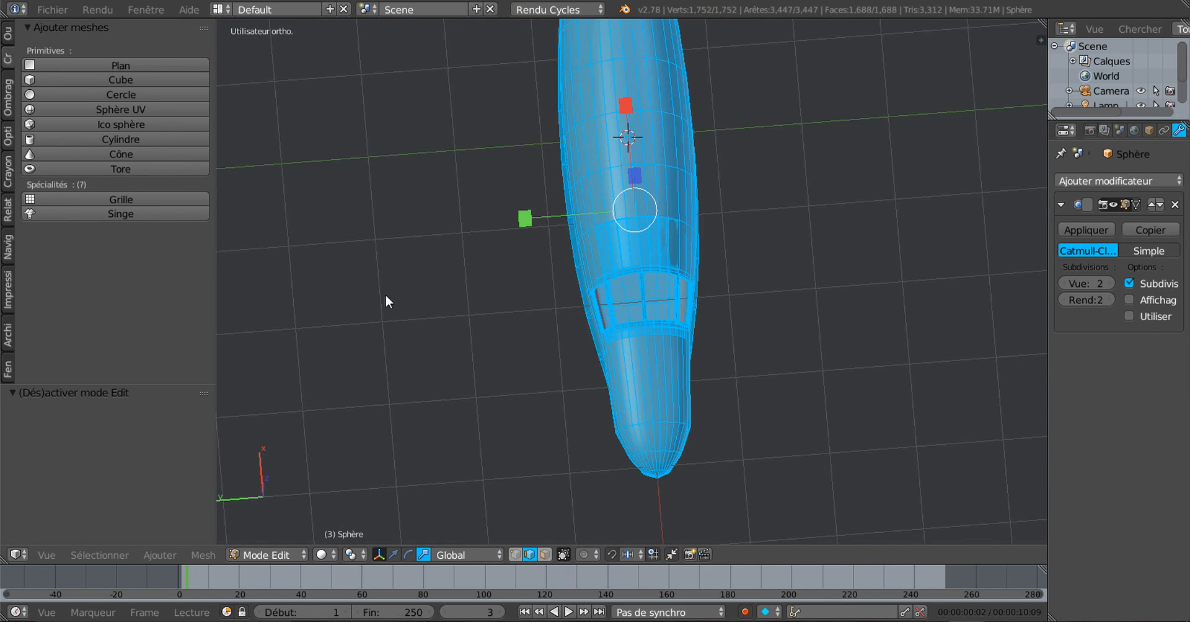
{"action": "middle_click_drag", "start_coordinate": [689, 400], "coordinate": [702, 439]}
{"action": "scroll", "coordinate": [682, 403], "scroll_direction": "down", "scroll_amount": 2}
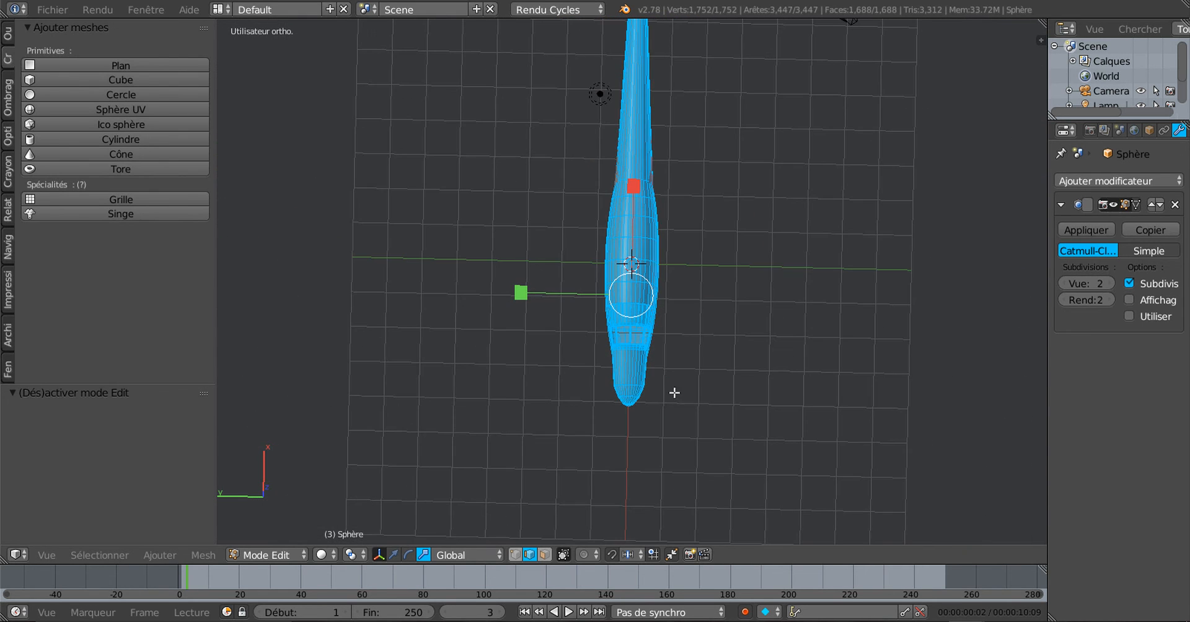
Widen the modifier settings area until its option labels are readable, with the whole fuselage in view from above
{"action": "scroll", "coordinate": [692, 289], "scroll_direction": "down", "scroll_amount": 2}
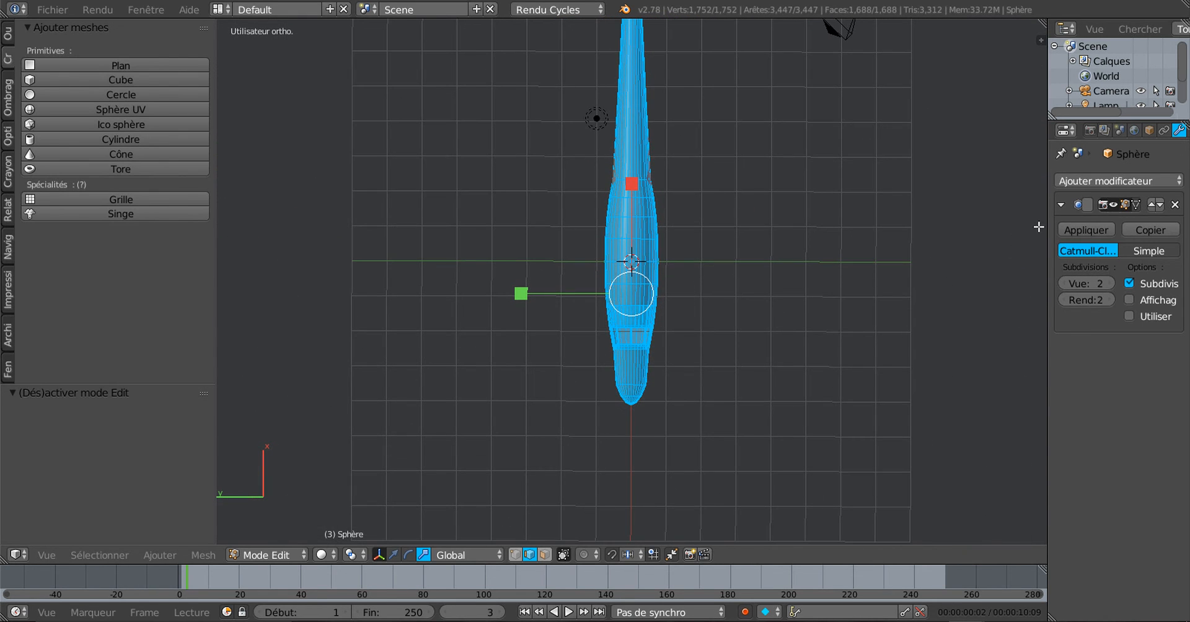
{"action": "scroll", "coordinate": [607, 260], "scroll_direction": "up", "scroll_amount": 3}
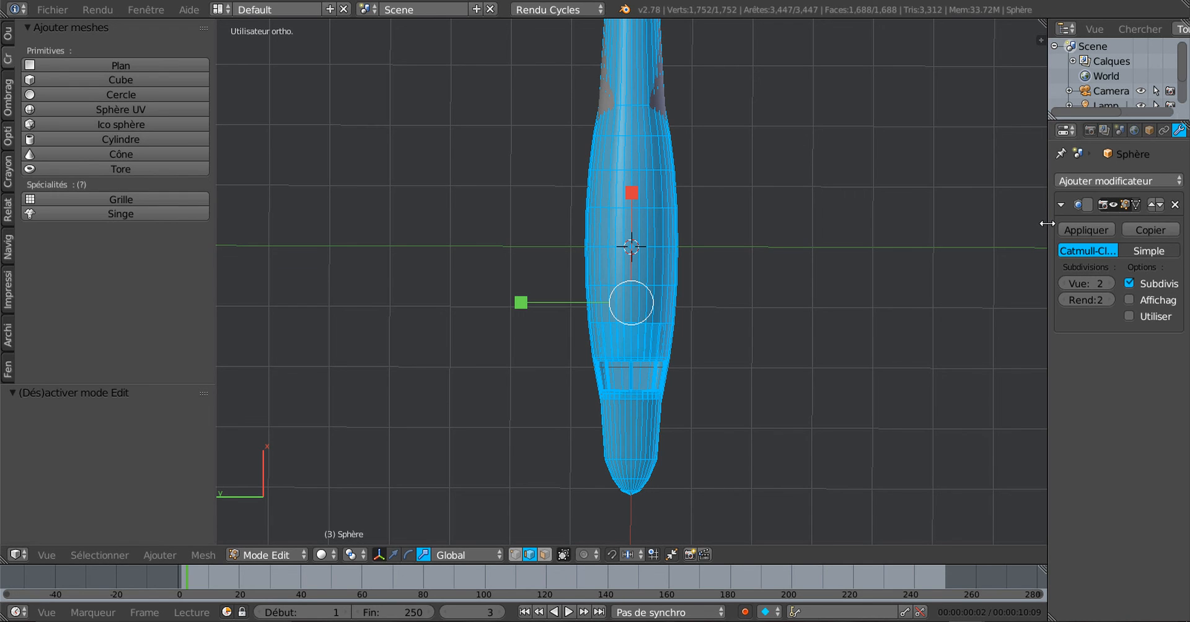
{"action": "left_click_drag", "start_coordinate": [1041, 225], "coordinate": [979, 226]}
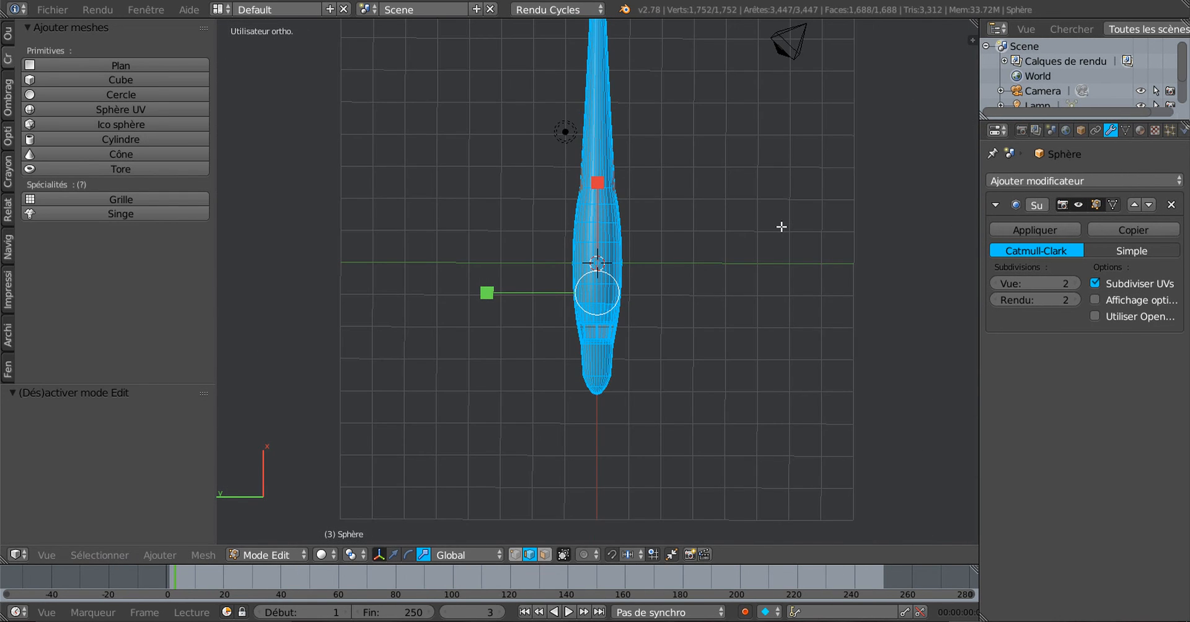
{"action": "middle_click_drag", "start_coordinate": [775, 260], "coordinate": [776, 348], "text": "shift"}
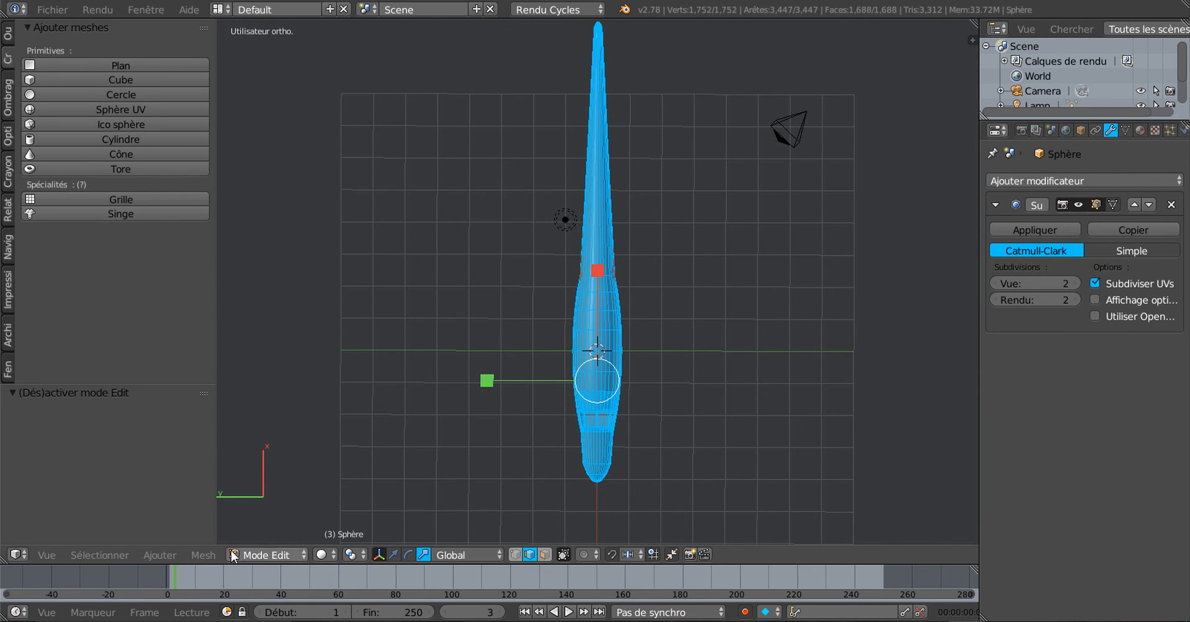
{"action": "left_click", "coordinate": [165, 558]}
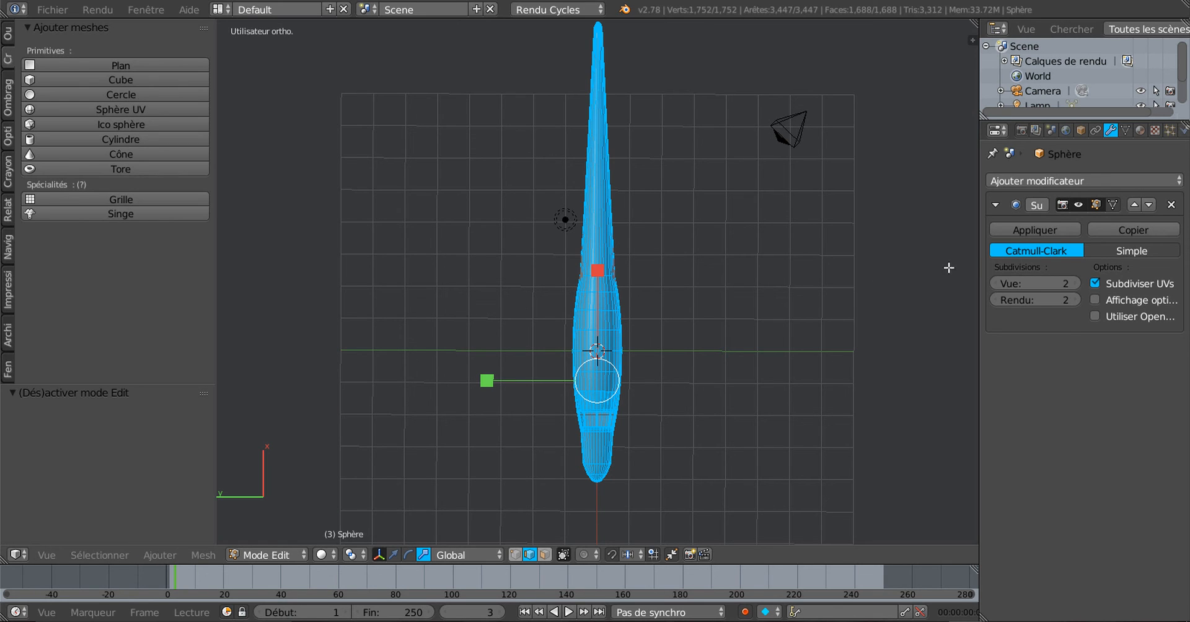
{"action": "left_click_drag", "start_coordinate": [978, 248], "coordinate": [946, 248]}
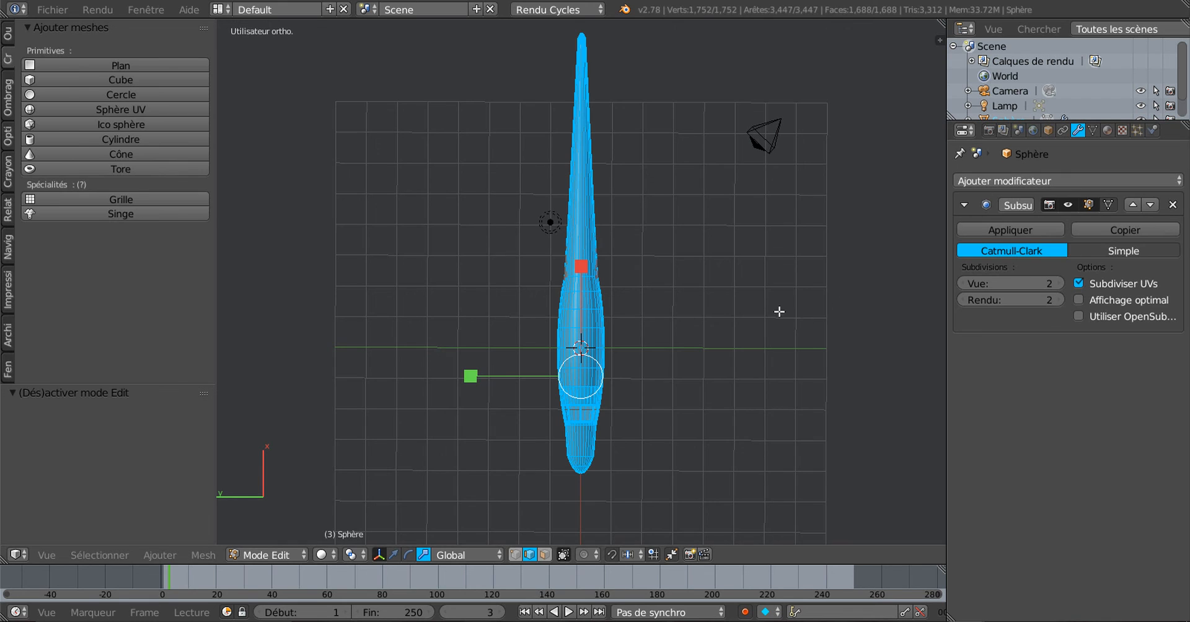
Widen the mesh tool area beside the fuselage view
{"action": "scroll", "coordinate": [672, 351], "scroll_direction": "up", "scroll_amount": 3}
{"action": "scroll", "coordinate": [661, 310], "scroll_direction": "up", "scroll_amount": 3}
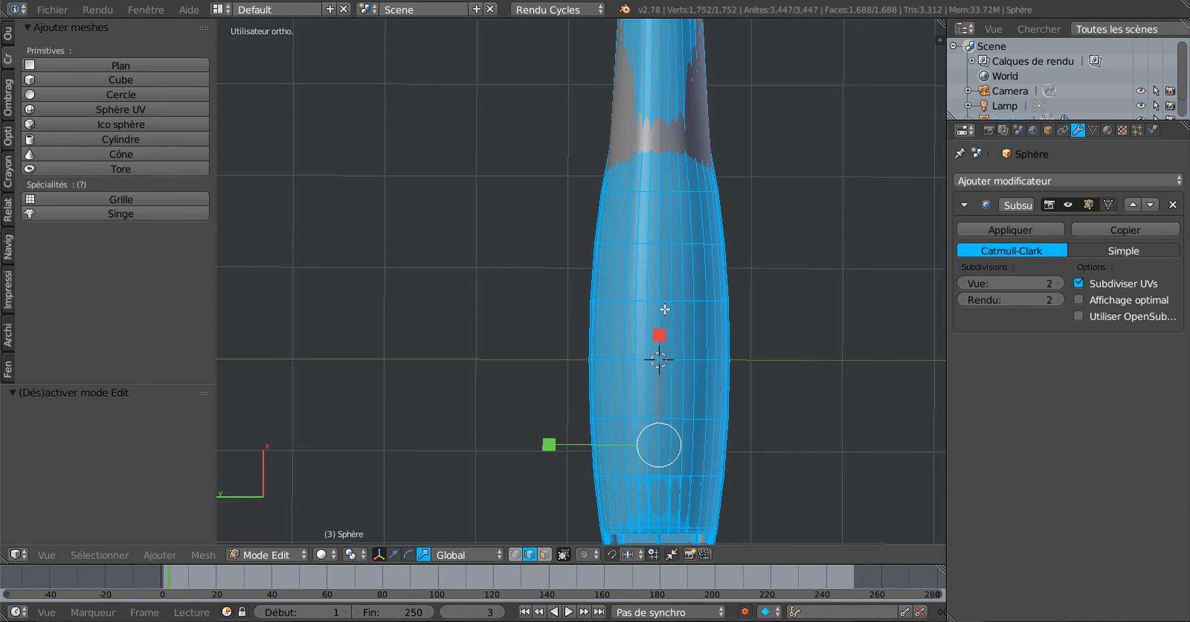
{"action": "middle_click_drag", "start_coordinate": [707, 304], "coordinate": [669, 310], "text": "shift"}
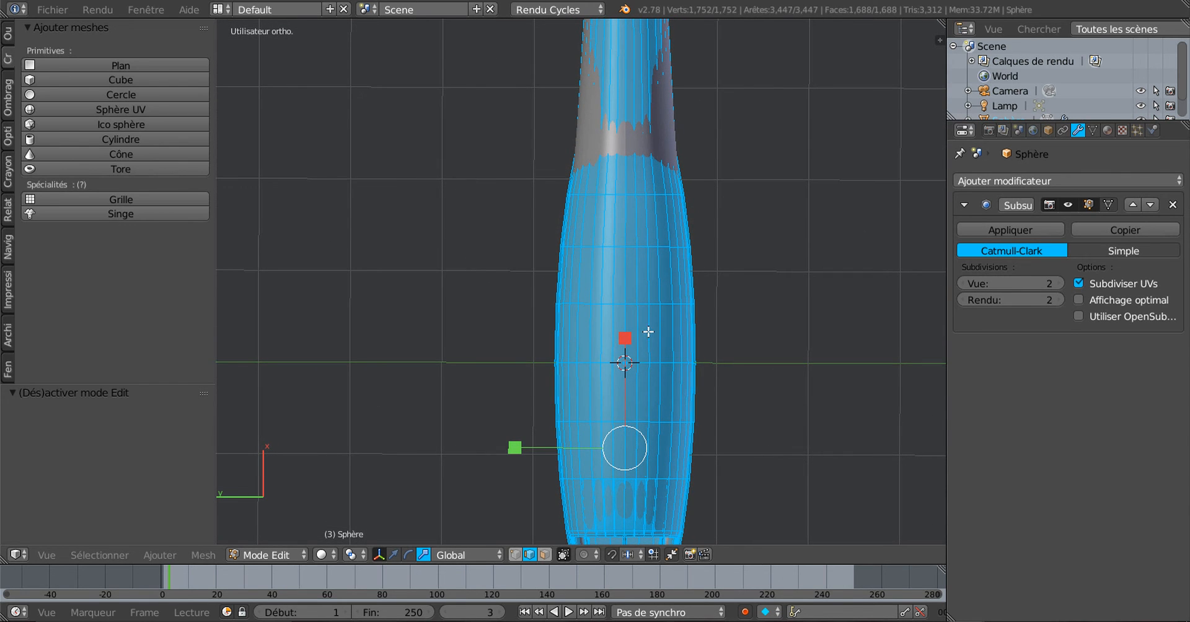
{"action": "scroll", "coordinate": [643, 317], "scroll_direction": "up", "scroll_amount": 1}
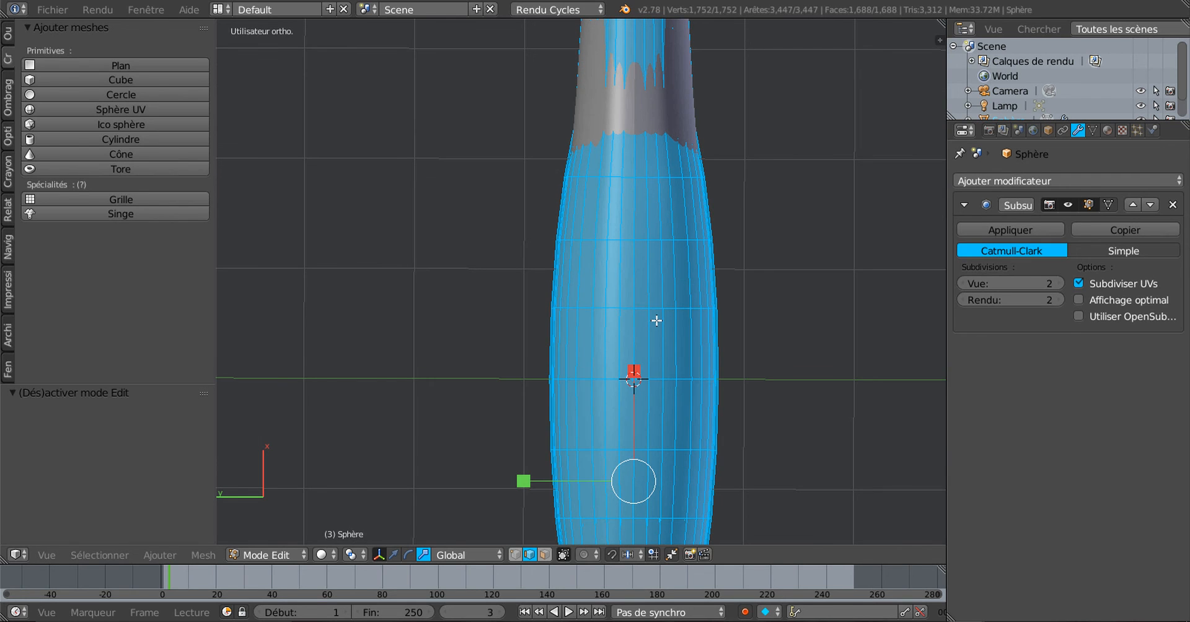
{"action": "scroll", "coordinate": [658, 328], "scroll_direction": "up", "scroll_amount": 3}
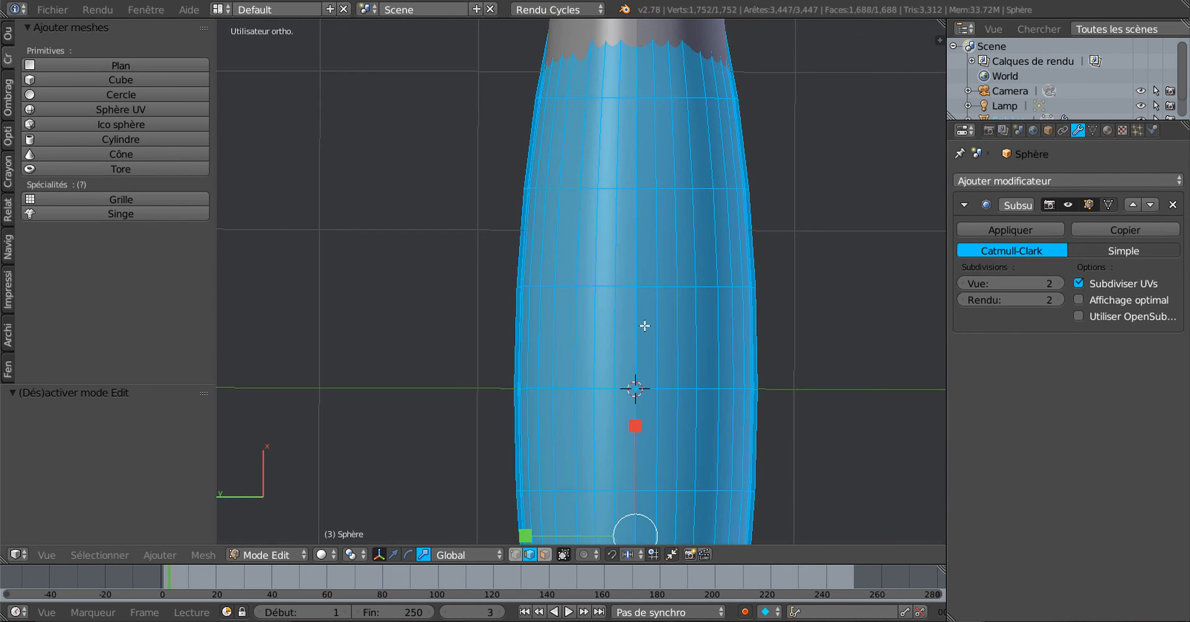
{"action": "scroll", "coordinate": [644, 325], "scroll_direction": "down", "scroll_amount": 5}
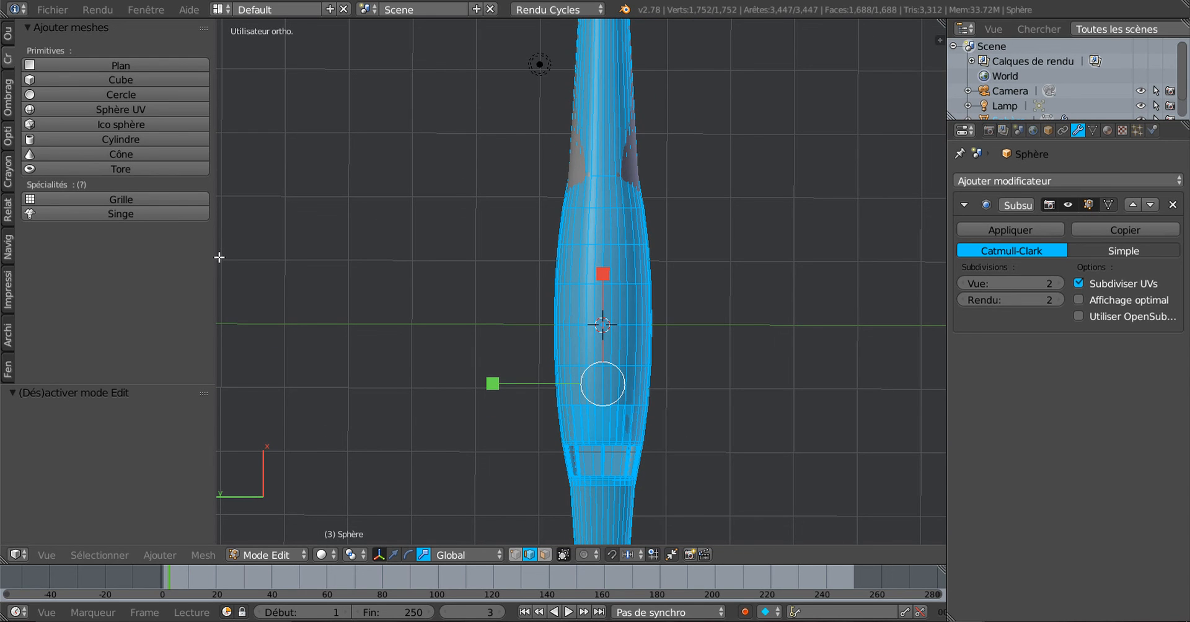
{"action": "left_click_drag", "start_coordinate": [223, 257], "coordinate": [252, 255]}
{"action": "scroll", "coordinate": [453, 254], "scroll_direction": "down", "scroll_amount": 2}
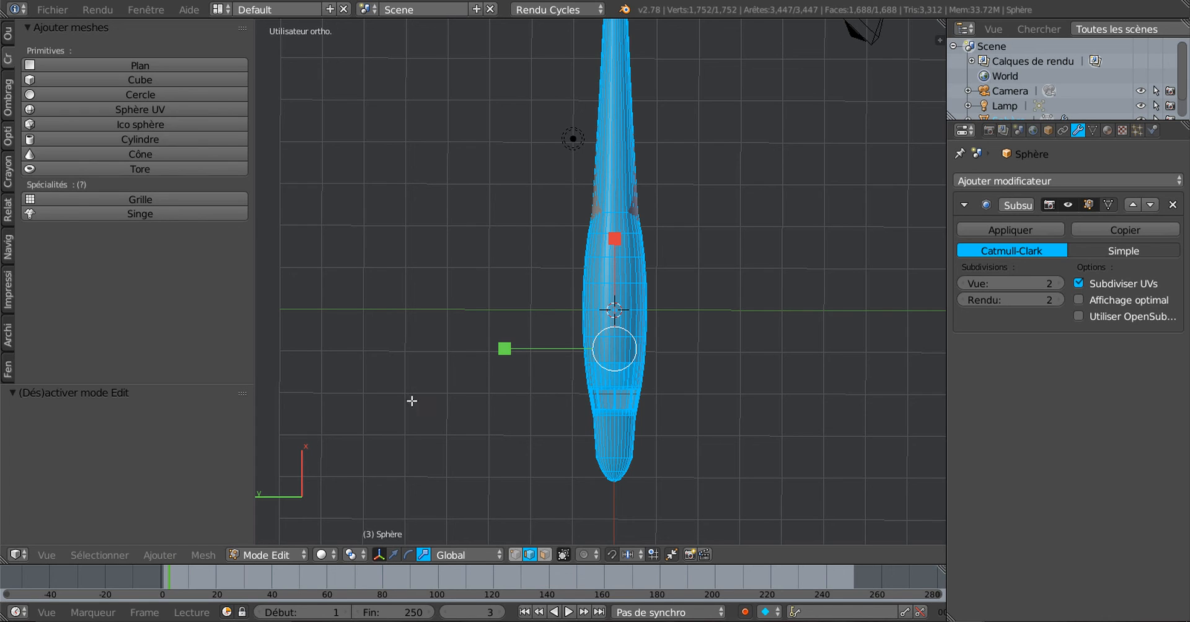
Switch to vertex selection and remove doubled vertices across the whole selected fuselage at a merge distance of 0.0001
{"action": "left_click", "coordinate": [514, 555]}
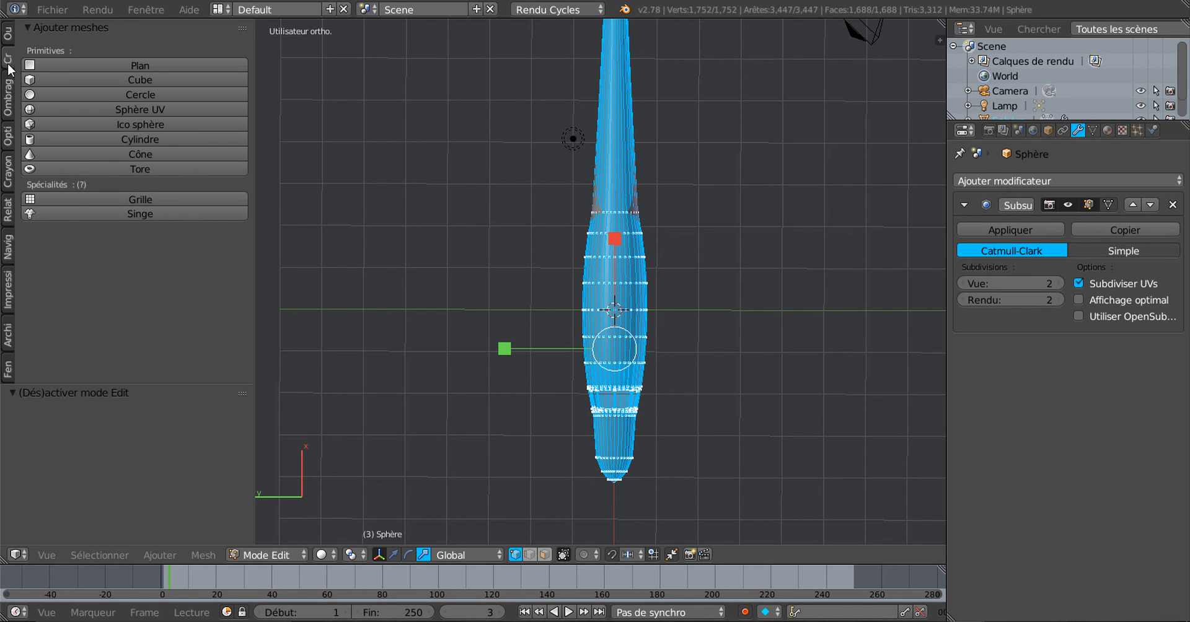
{"action": "left_click", "coordinate": [8, 34]}
{"action": "scroll", "coordinate": [86, 239], "scroll_direction": "down", "scroll_amount": 10}
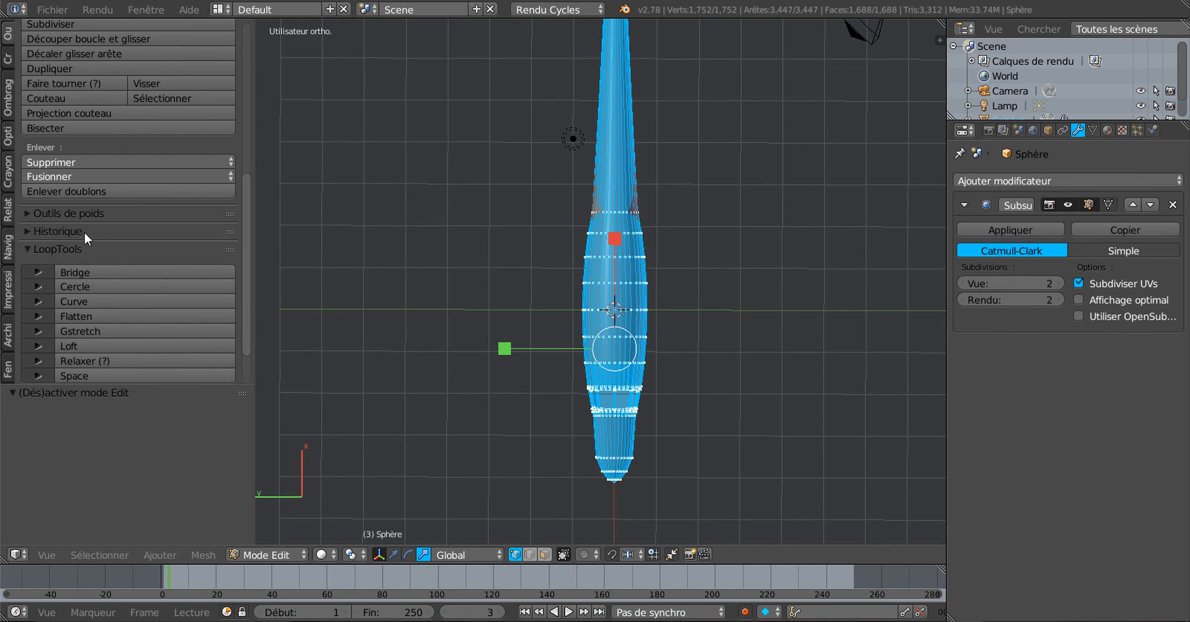
{"action": "left_click", "coordinate": [76, 193]}
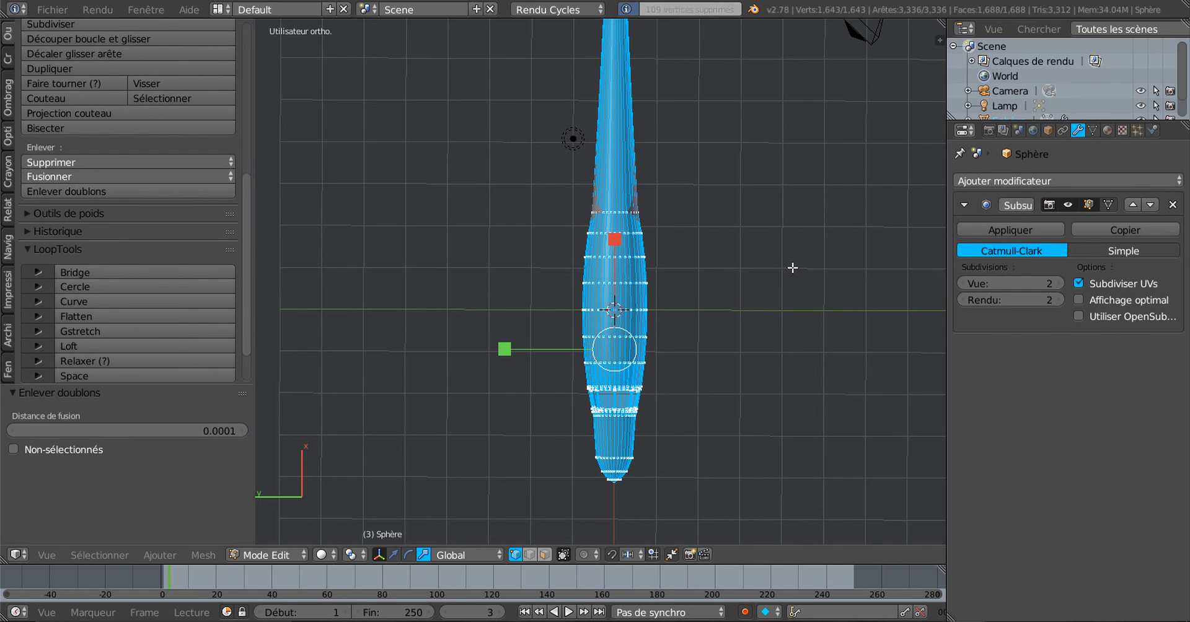
{"action": "scroll", "coordinate": [787, 275], "scroll_direction": "up", "scroll_amount": 3}
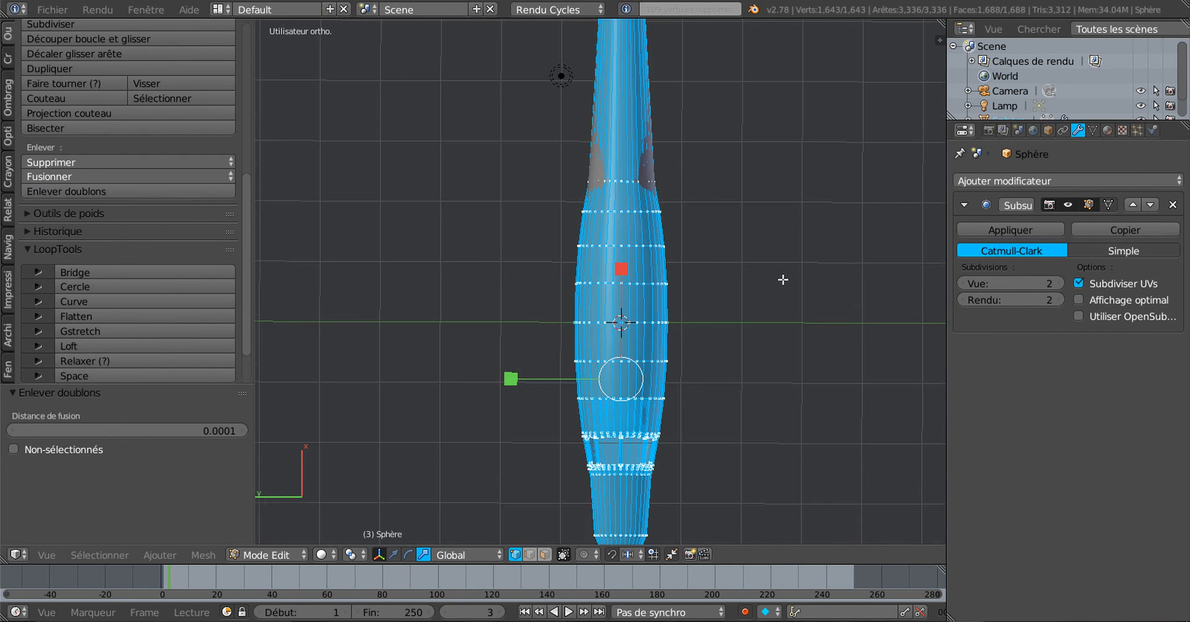
Check the merged fuselage in Object Mode and unhide the hidden cockpit window panes
{"action": "scroll", "coordinate": [783, 283], "scroll_direction": "down", "scroll_amount": 2}
{"action": "middle_click_drag", "start_coordinate": [778, 308], "coordinate": [754, 345]}
{"action": "key", "text": "Tab"}
{"action": "scroll", "coordinate": [719, 334], "scroll_direction": "up", "scroll_amount": 3}
{"action": "key", "text": "Tab"}
{"action": "key", "text": "Tab"}
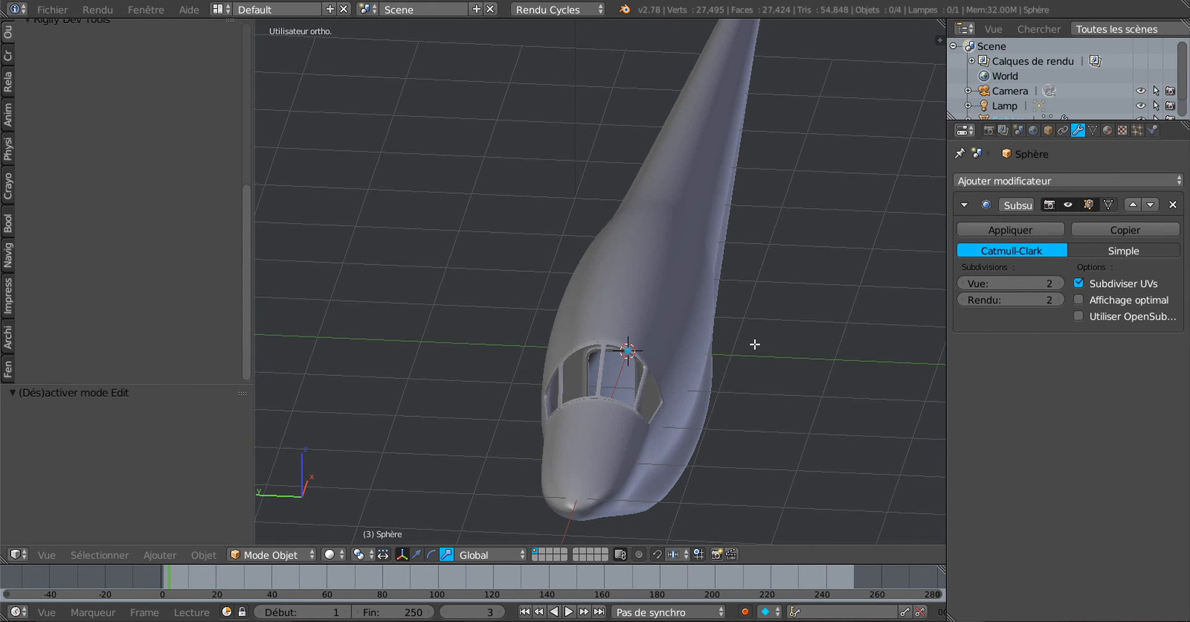
{"action": "key", "text": "alt+h"}
{"action": "middle_click_drag", "start_coordinate": [753, 347], "coordinate": [869, 375]}
{"action": "scroll", "coordinate": [595, 356], "scroll_direction": "up", "scroll_amount": 6}
{"action": "scroll", "coordinate": [524, 347], "scroll_direction": "down", "scroll_amount": 5}
Compare the fuselage in Object Mode and Edit Mode, examining the mesh around the cockpit window and along the side
{"action": "key", "text": "Tab"}
{"action": "scroll", "coordinate": [829, 392], "scroll_direction": "up", "scroll_amount": 3}
{"action": "middle_click_drag", "start_coordinate": [774, 386], "coordinate": [675, 409]}
{"action": "key", "text": "Tab"}
{"action": "scroll", "coordinate": [698, 388], "scroll_direction": "up", "scroll_amount": 3}
{"action": "scroll", "coordinate": [674, 407], "scroll_direction": "up", "scroll_amount": 2}
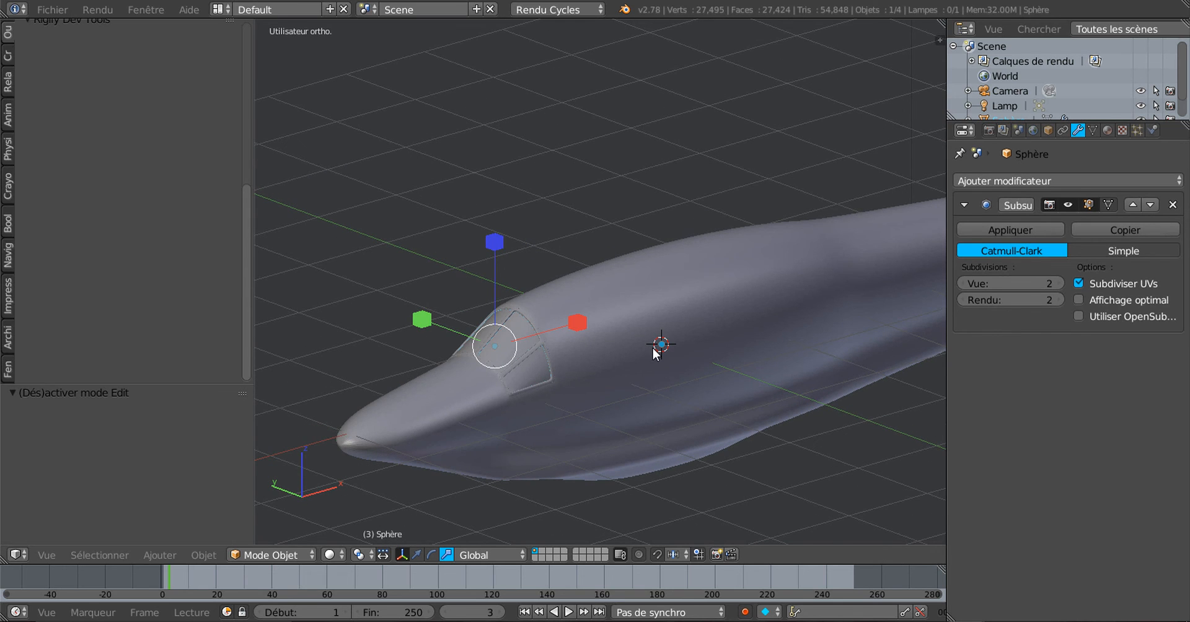
{"action": "key", "text": "Tab"}
{"action": "middle_click_drag", "start_coordinate": [674, 337], "coordinate": [634, 341]}
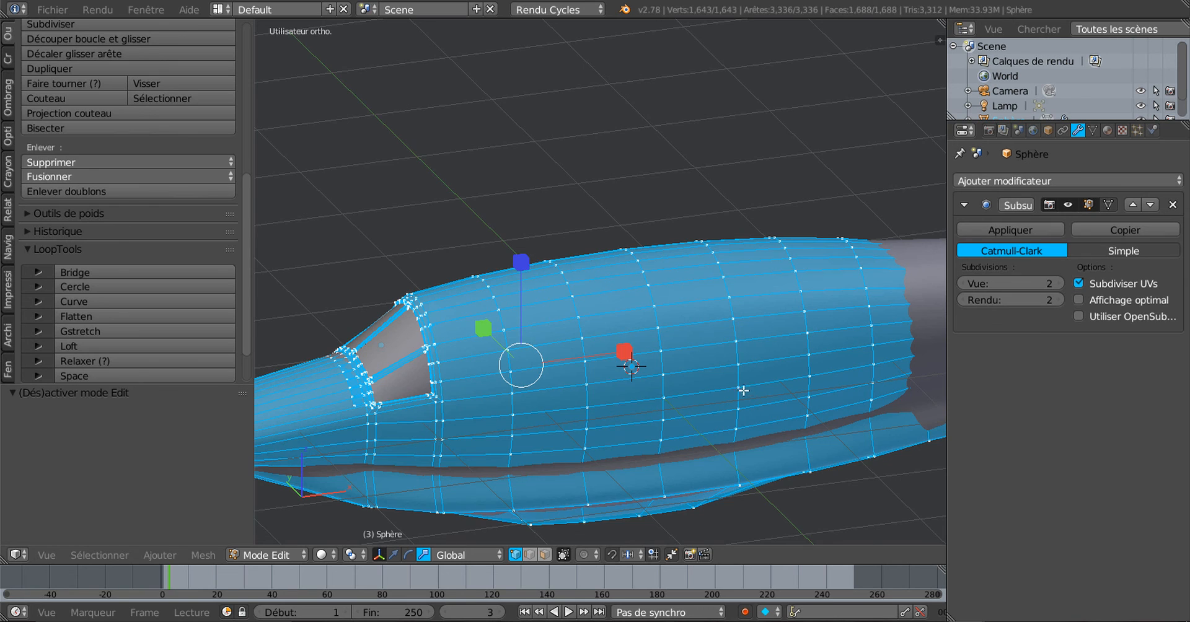
{"action": "middle_click_drag", "start_coordinate": [743, 392], "coordinate": [653, 401]}
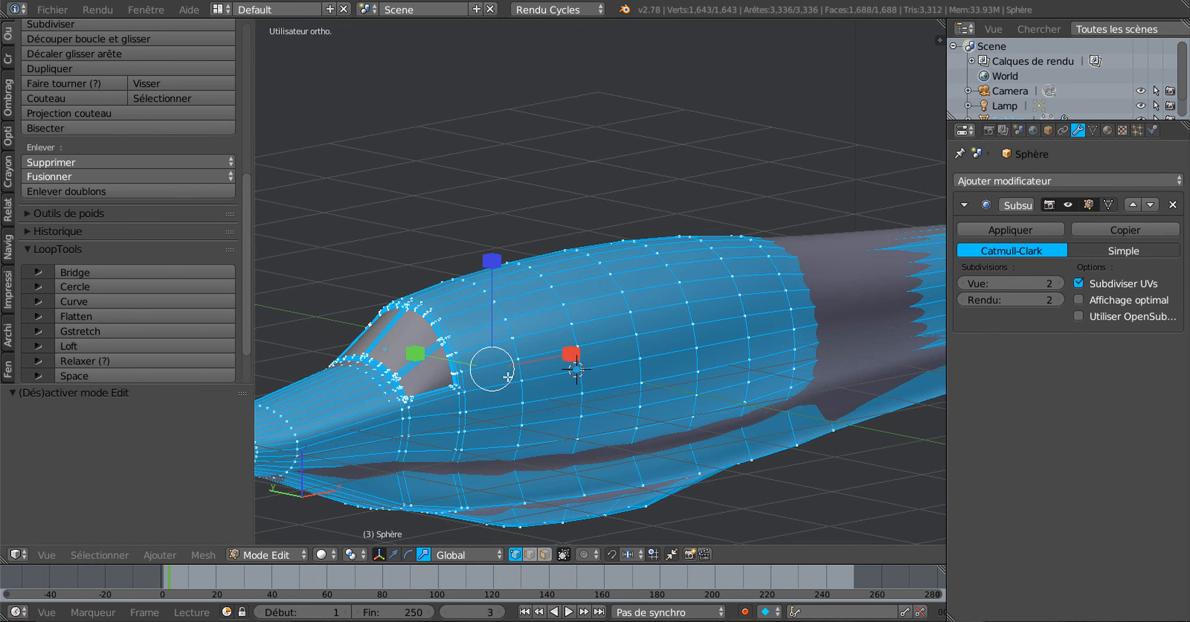
Bring up the mesh primitives for adding, examine the fuselage from nose to tail in Edit Mode, and return to Object Mode
{"action": "left_click", "coordinate": [8, 59]}
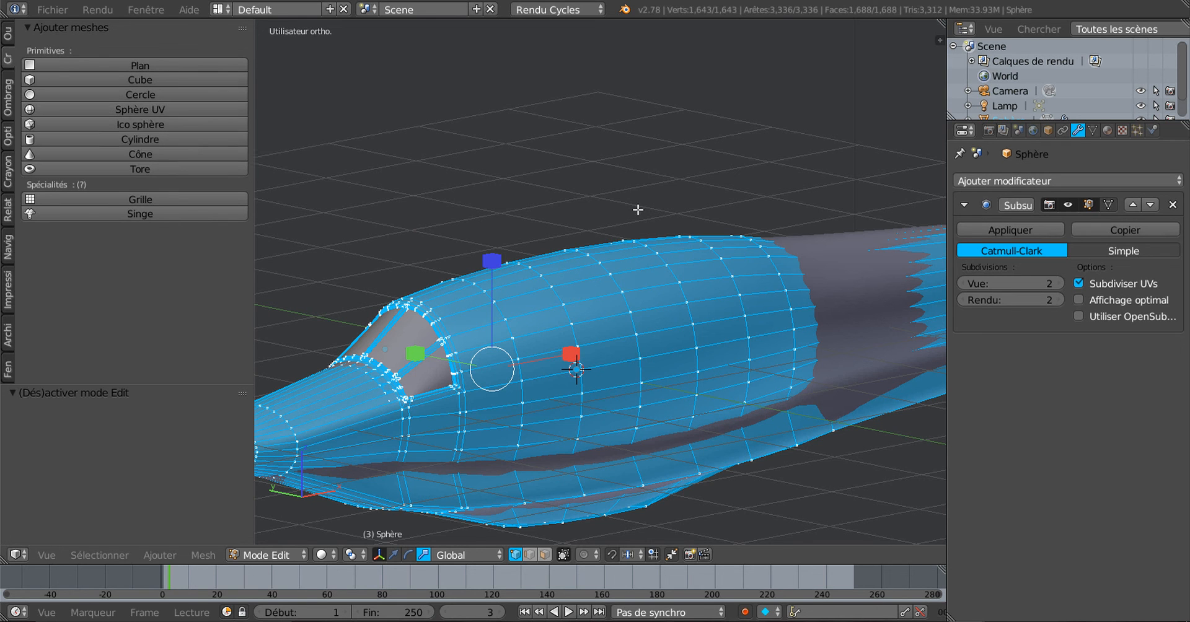
{"action": "key", "text": "Tab"}
{"action": "key", "text": "Tab"}
{"action": "middle_click_drag", "start_coordinate": [630, 194], "coordinate": [670, 218]}
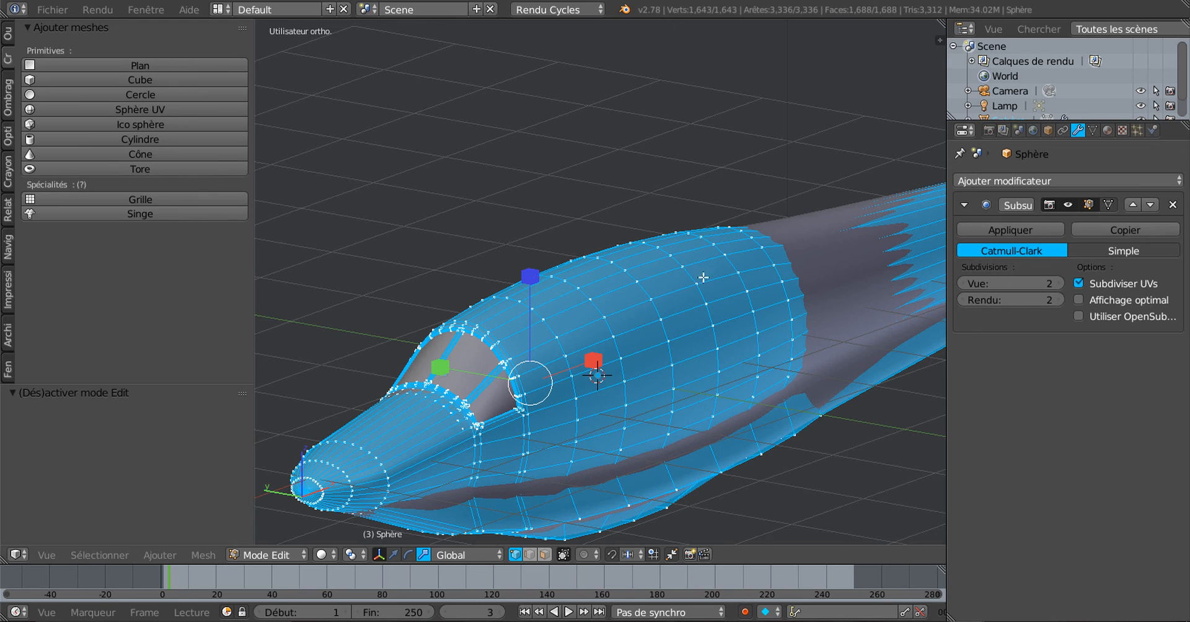
{"action": "middle_click_drag", "start_coordinate": [703, 278], "coordinate": [732, 306]}
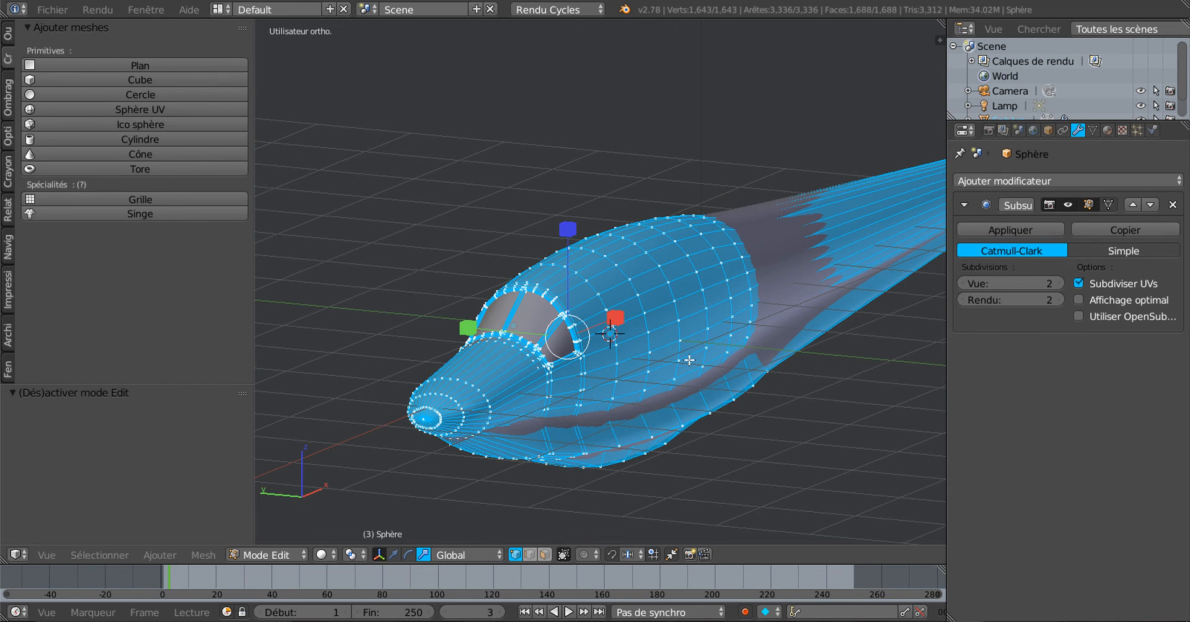
{"action": "scroll", "coordinate": [689, 360], "scroll_direction": "down", "scroll_amount": 3}
{"action": "mouse_move", "coordinate": [703, 358]}
{"action": "middle_mouse_down"}
{"action": "mouse_move", "coordinate": [719, 362]}
{"action": "mouse_move", "coordinate": [696, 352]}
{"action": "mouse_move", "coordinate": [707, 369]}
{"action": "mouse_move", "coordinate": [714, 357]}
{"action": "middle_mouse_up"}
{"action": "scroll", "coordinate": [697, 352], "scroll_direction": "up", "scroll_amount": 1}
{"action": "middle_click_drag", "start_coordinate": [793, 285], "coordinate": [765, 286]}
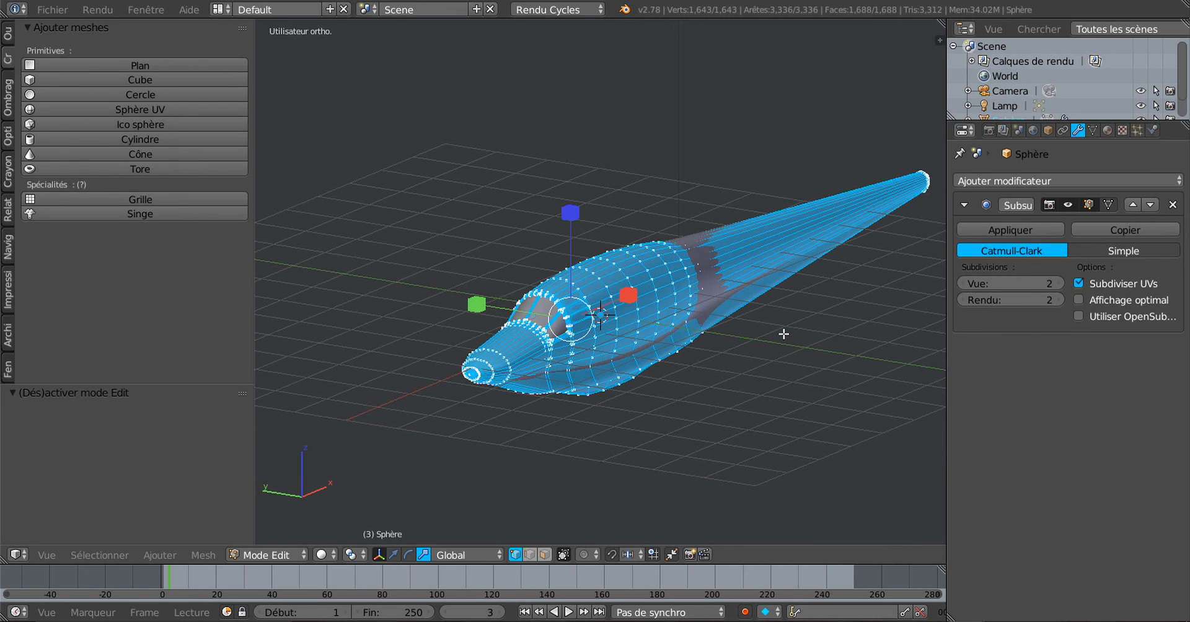
{"action": "key", "text": "Tab"}
{"action": "middle_click_drag", "start_coordinate": [782, 334], "coordinate": [738, 340], "text": "shift"}
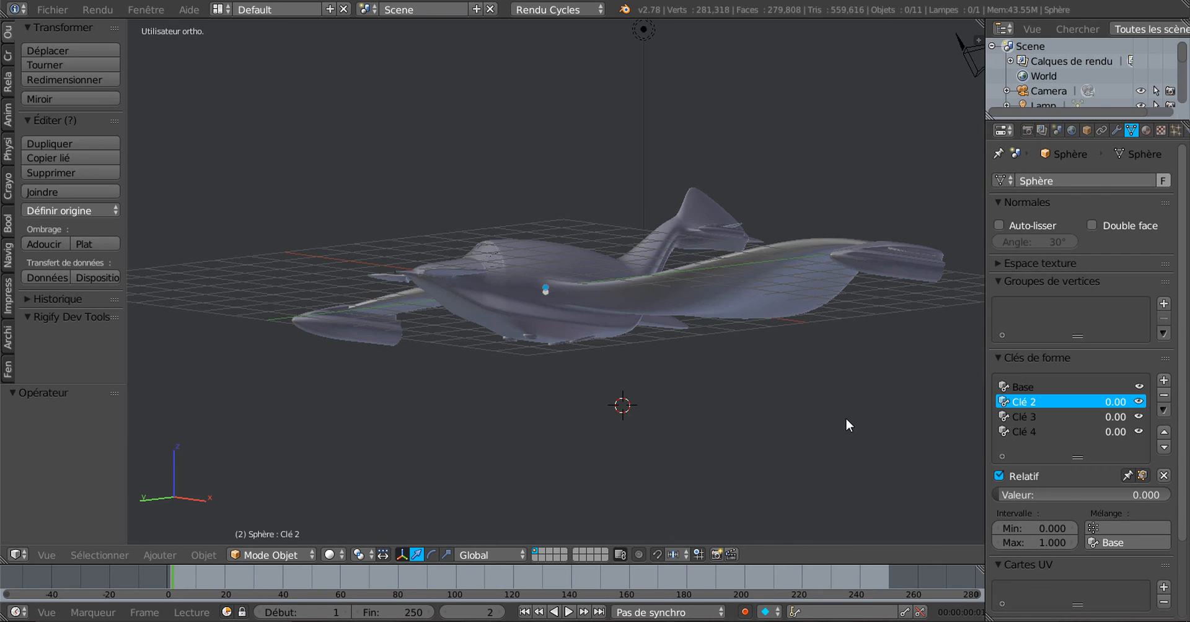
Switch to the finished aircraft scene and preview its Clé 4 and Clé 2 shape keys, returning both values to 0
{"action": "middle_click_drag", "start_coordinate": [736, 354], "coordinate": [716, 385]}
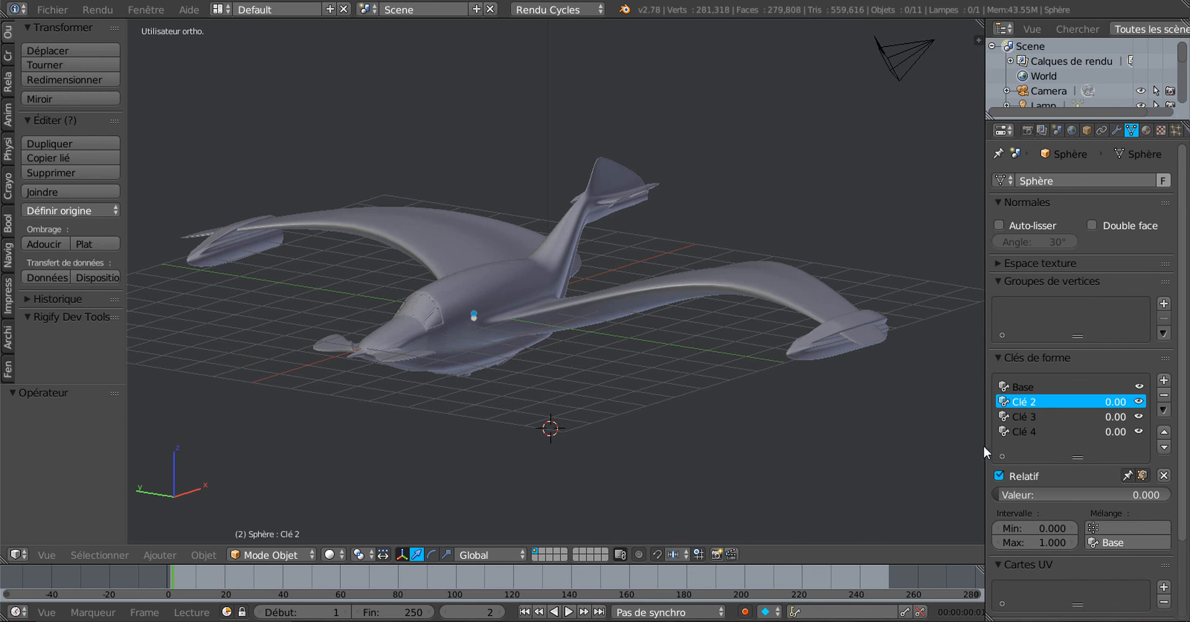
{"action": "left_click", "coordinate": [1025, 432]}
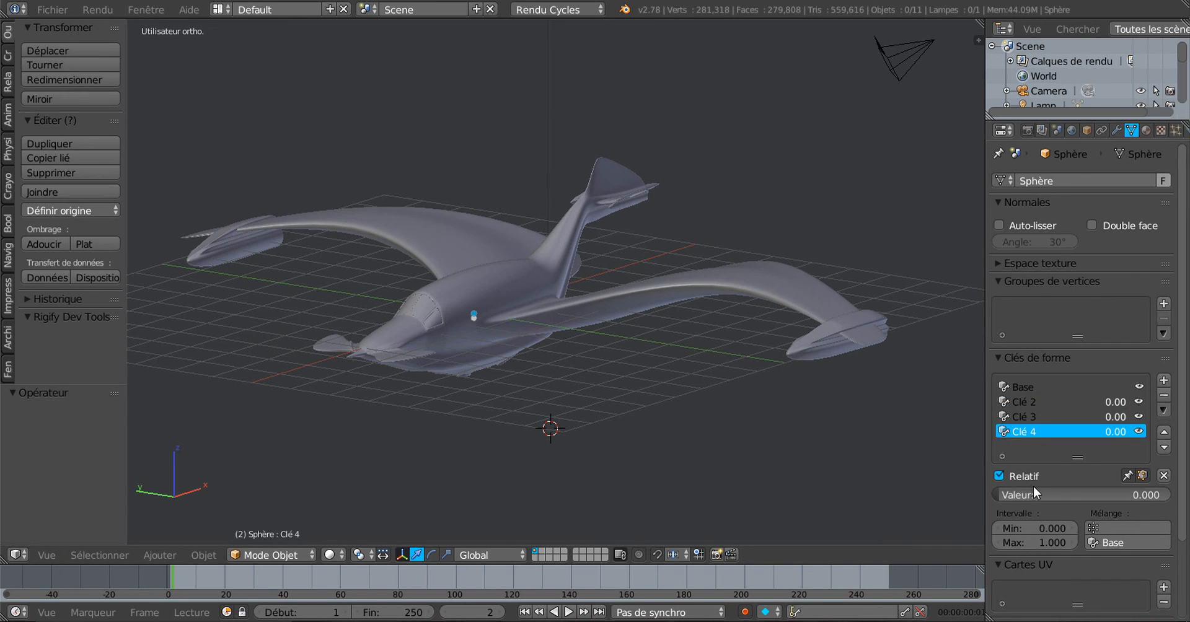
{"action": "left_click_drag", "start_coordinate": [1004, 494], "coordinate": [1168, 494]}
{"action": "left_click", "coordinate": [1029, 402]}
{"action": "middle_click_drag", "start_coordinate": [759, 463], "coordinate": [810, 467]}
{"action": "scroll", "coordinate": [670, 481], "scroll_direction": "up", "scroll_amount": 3}
{"action": "middle_click_drag", "start_coordinate": [671, 481], "coordinate": [731, 452]}
{"action": "left_click_drag", "start_coordinate": [1133, 496], "coordinate": [994, 496]}
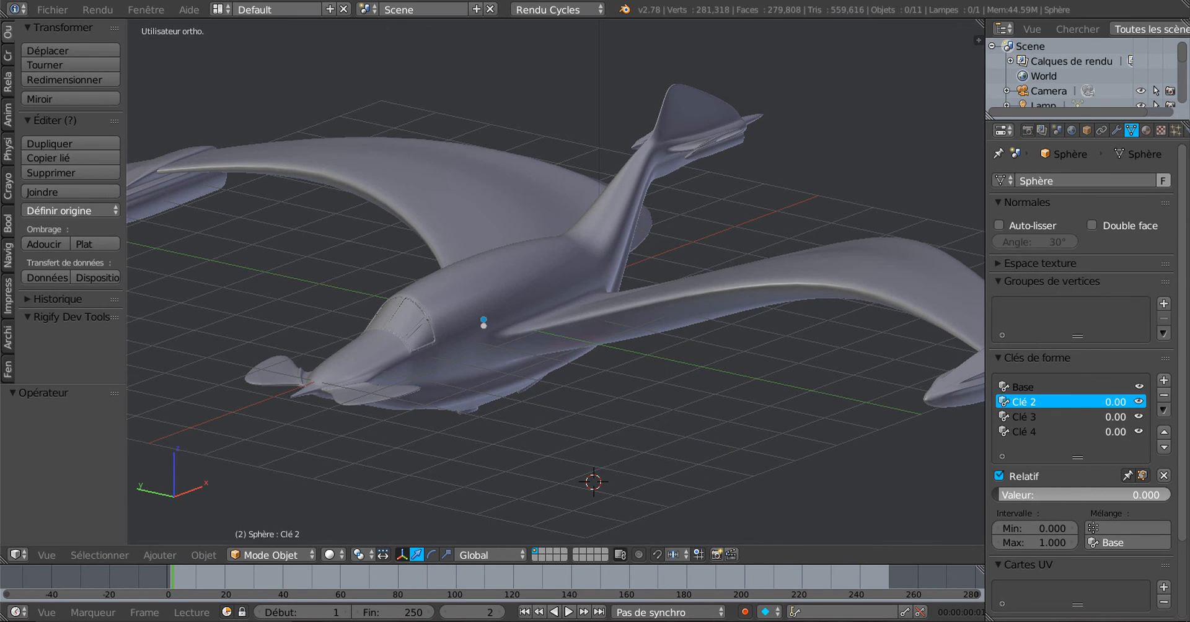
Set the finished aircraft's Clé 2 shape key to 1.000 and inspect the resulting legs and wings
{"action": "middle_click_drag", "start_coordinate": [648, 410], "coordinate": [606, 396], "text": "shift"}
{"action": "scroll", "coordinate": [636, 477], "scroll_direction": "up", "scroll_amount": 2}
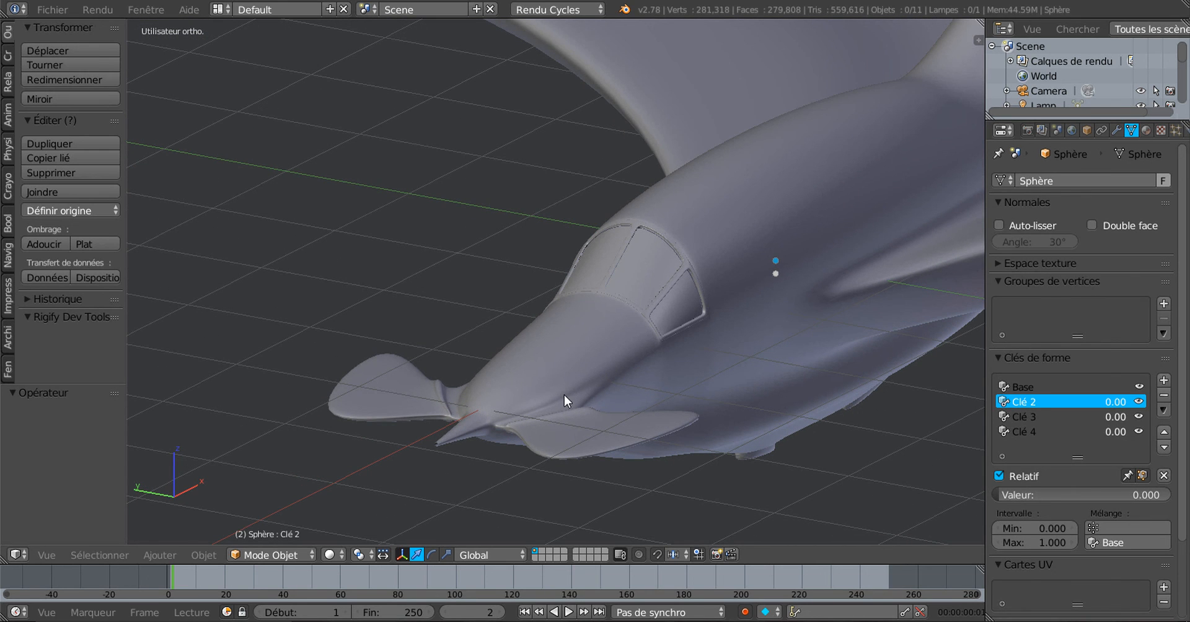
{"action": "scroll", "coordinate": [635, 407], "scroll_direction": "down", "scroll_amount": 5}
{"action": "middle_click_drag", "start_coordinate": [659, 410], "coordinate": [613, 347]}
{"action": "middle_click_drag", "start_coordinate": [875, 492], "coordinate": [974, 484]}
{"action": "left_click_drag", "start_coordinate": [1011, 495], "coordinate": [1169, 495]}
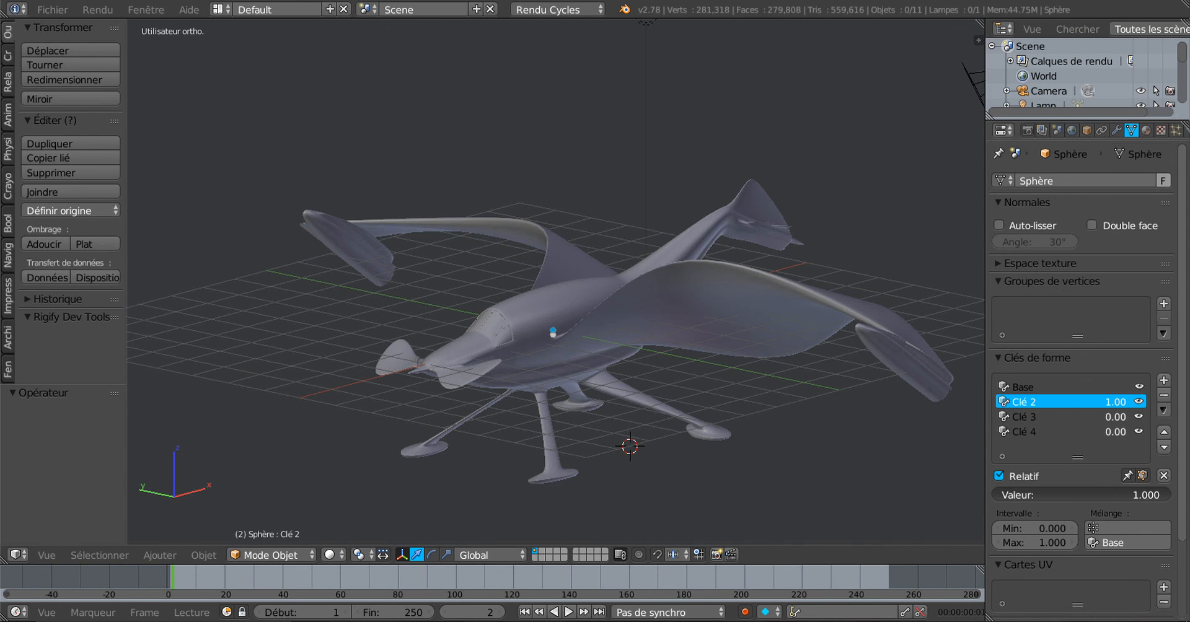
{"action": "middle_click_drag", "start_coordinate": [798, 448], "coordinate": [926, 492]}
{"action": "scroll", "coordinate": [801, 448], "scroll_direction": "down", "scroll_amount": 3}
{"action": "scroll", "coordinate": [743, 444], "scroll_direction": "up", "scroll_amount": 2}
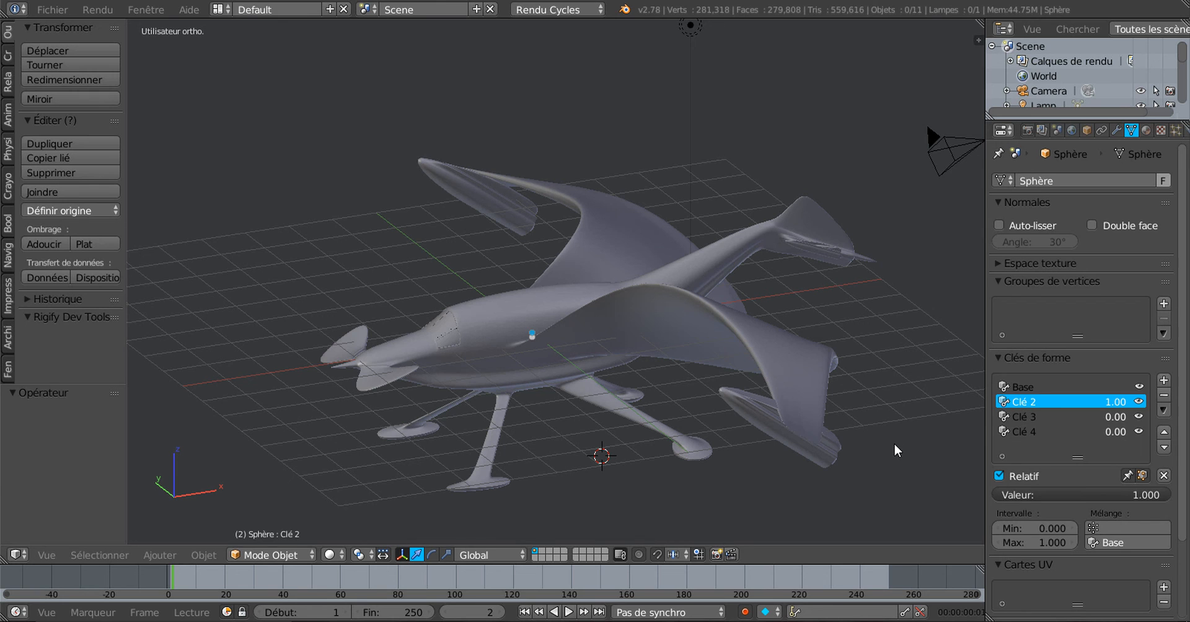
{"action": "middle_click_drag", "start_coordinate": [883, 463], "coordinate": [816, 427]}
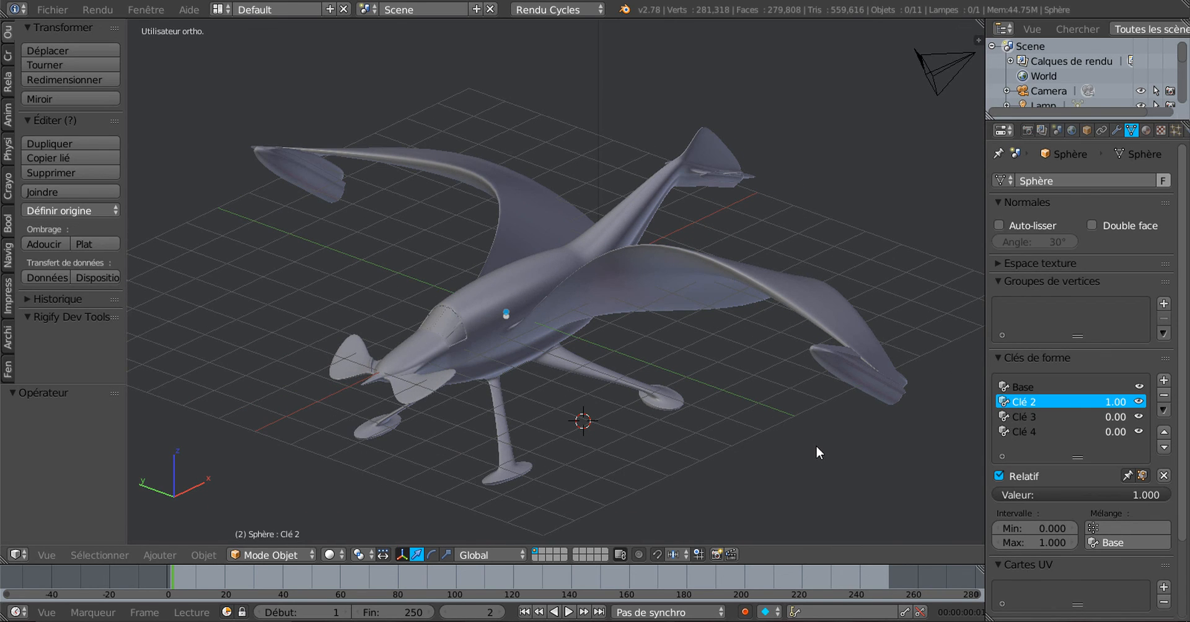